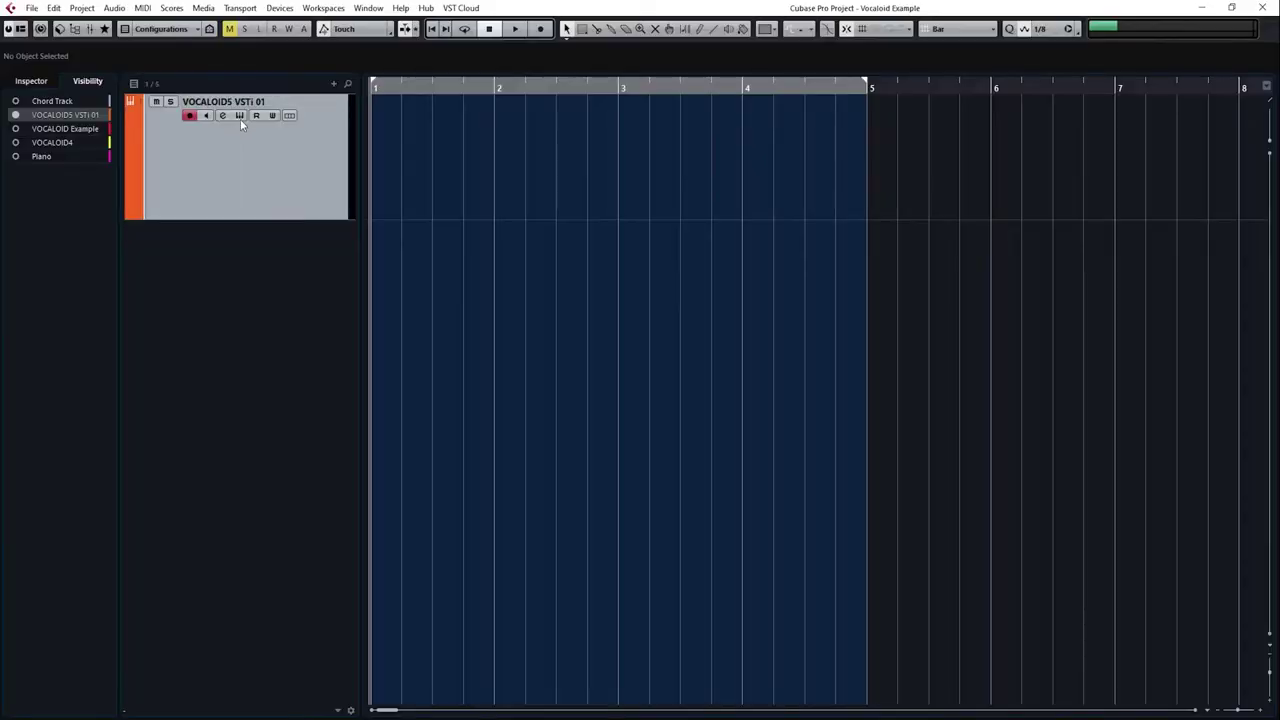
Open the VOCALOID5 Editor from the VOCALOID5 VSTi 01 track and look through its menus.
left_click(240, 119)
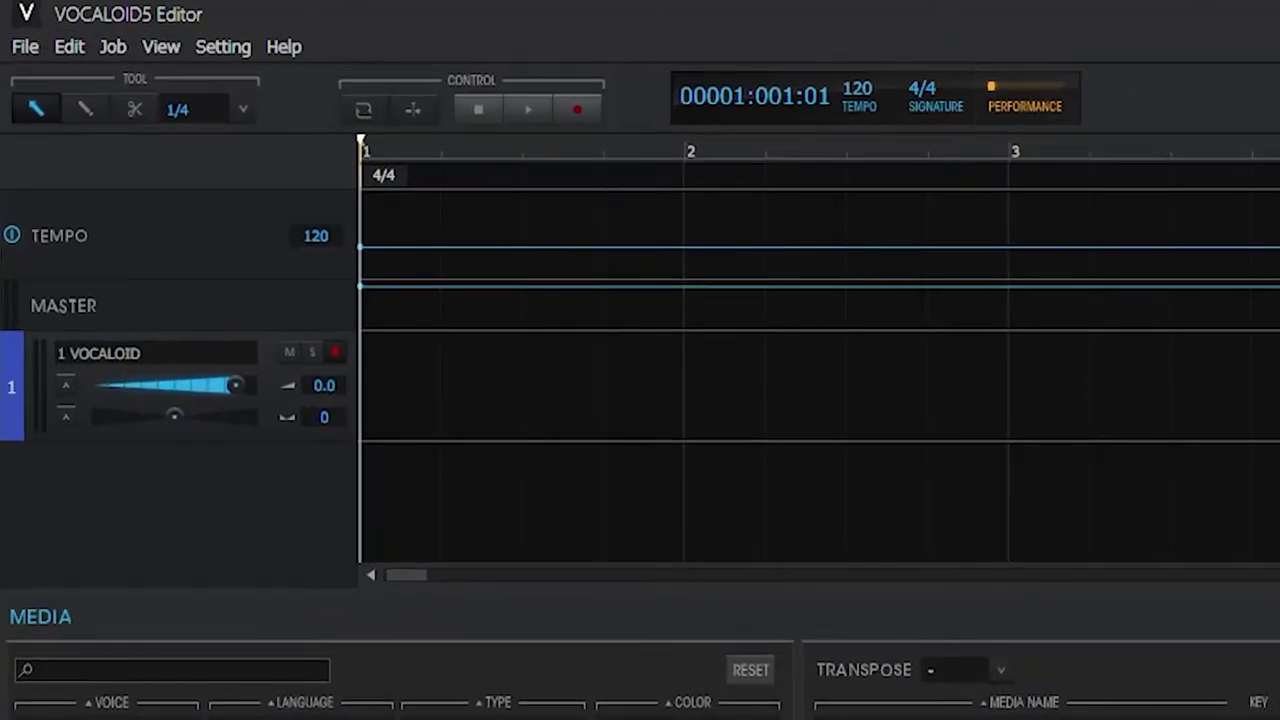
left_click(26, 50)
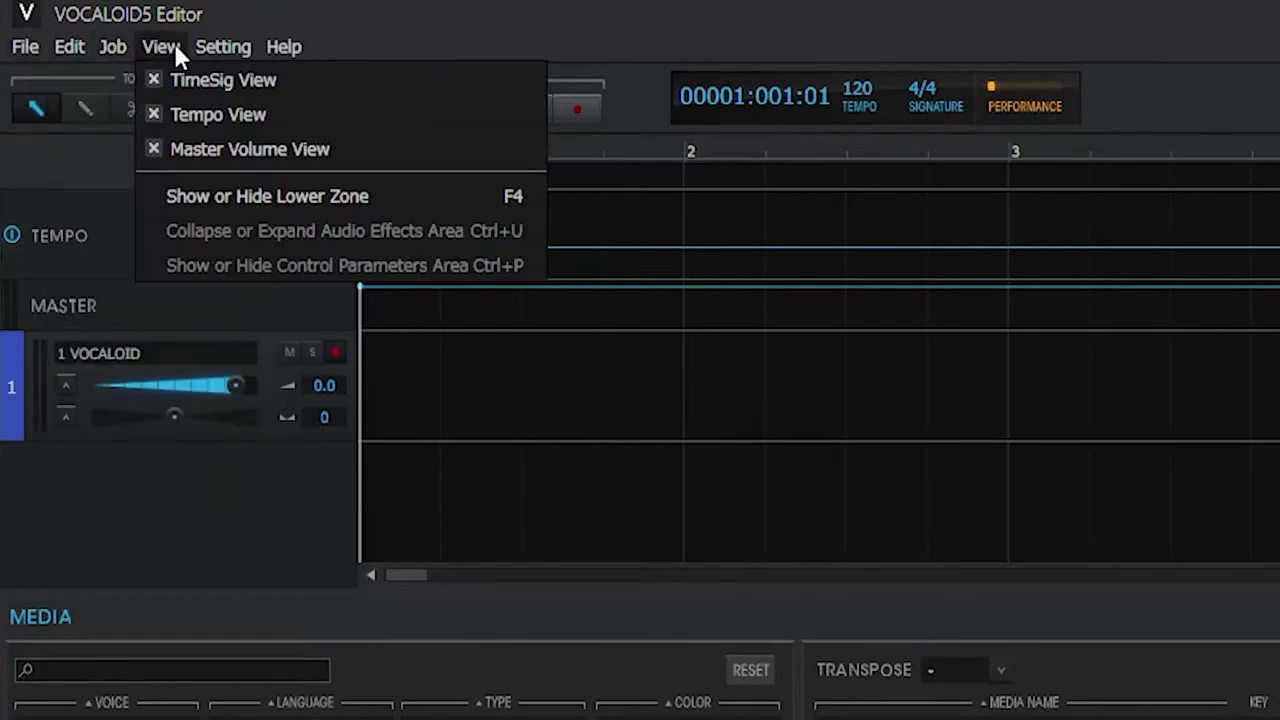
left_click(1160, 8)
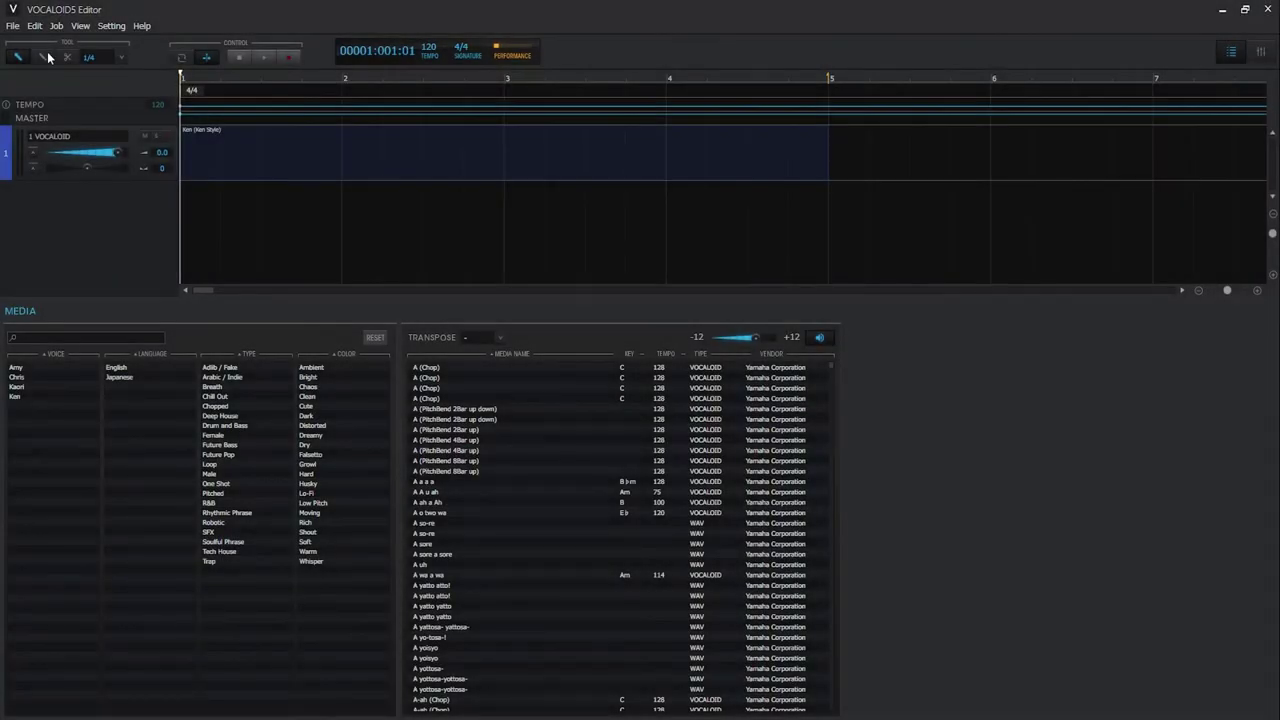
Try to start a new sequence in place of the current data, and hide the media browser.
left_click(13, 26)
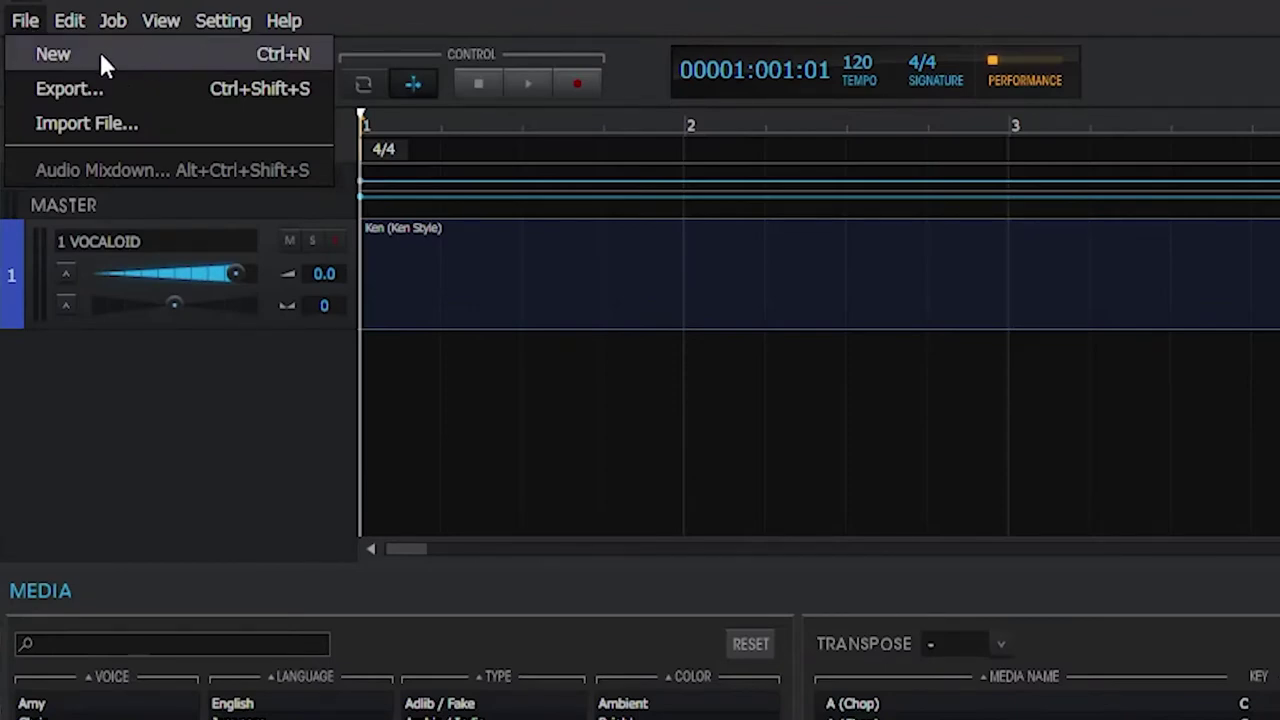
left_click(100, 52)
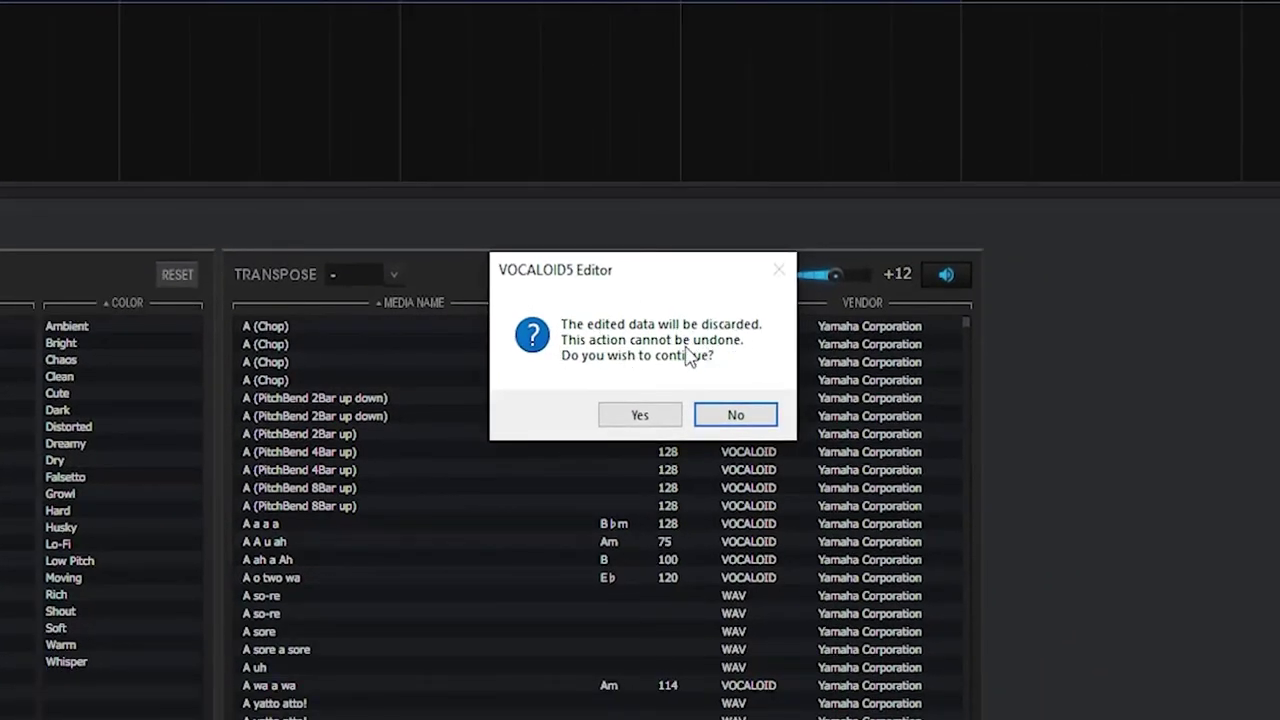
left_click(640, 415)
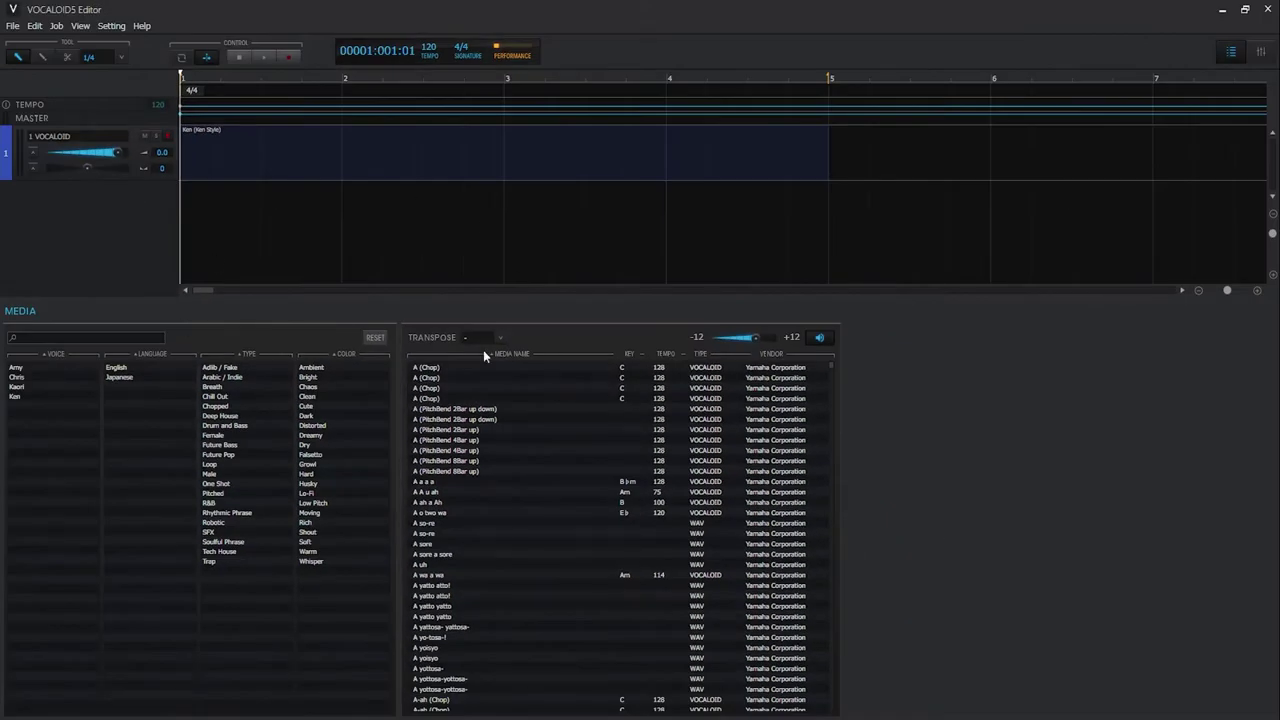
left_click(1231, 52)
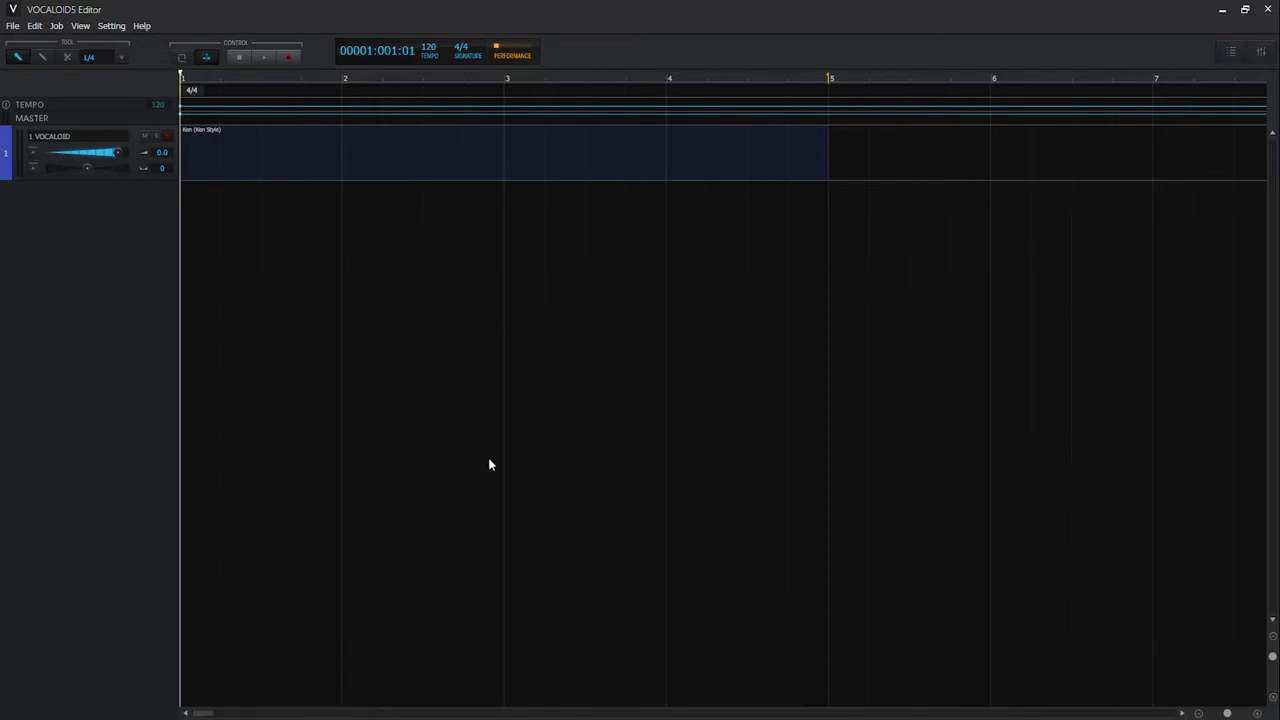
Check the save type offered for exporting the sequence, VOCALOID5 Sequence (*.vpr), and cancel the export.
left_click(12, 25)
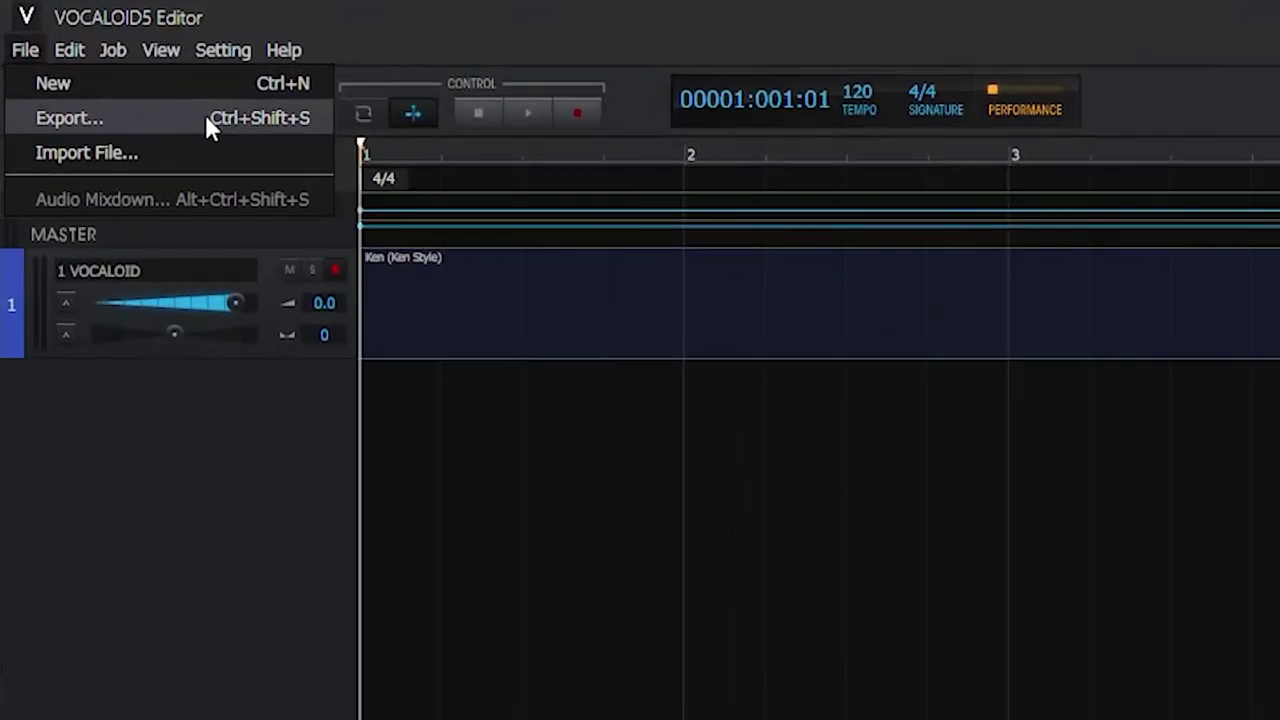
left_click(170, 97)
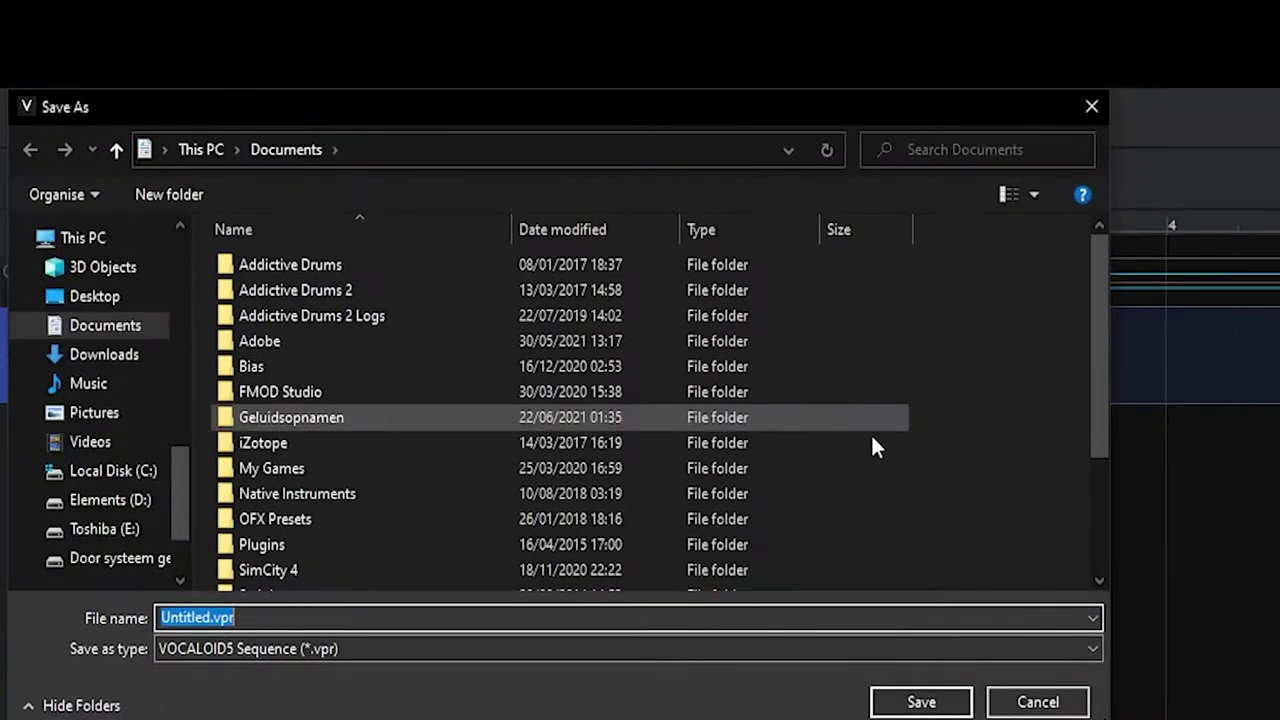
left_click(353, 650)
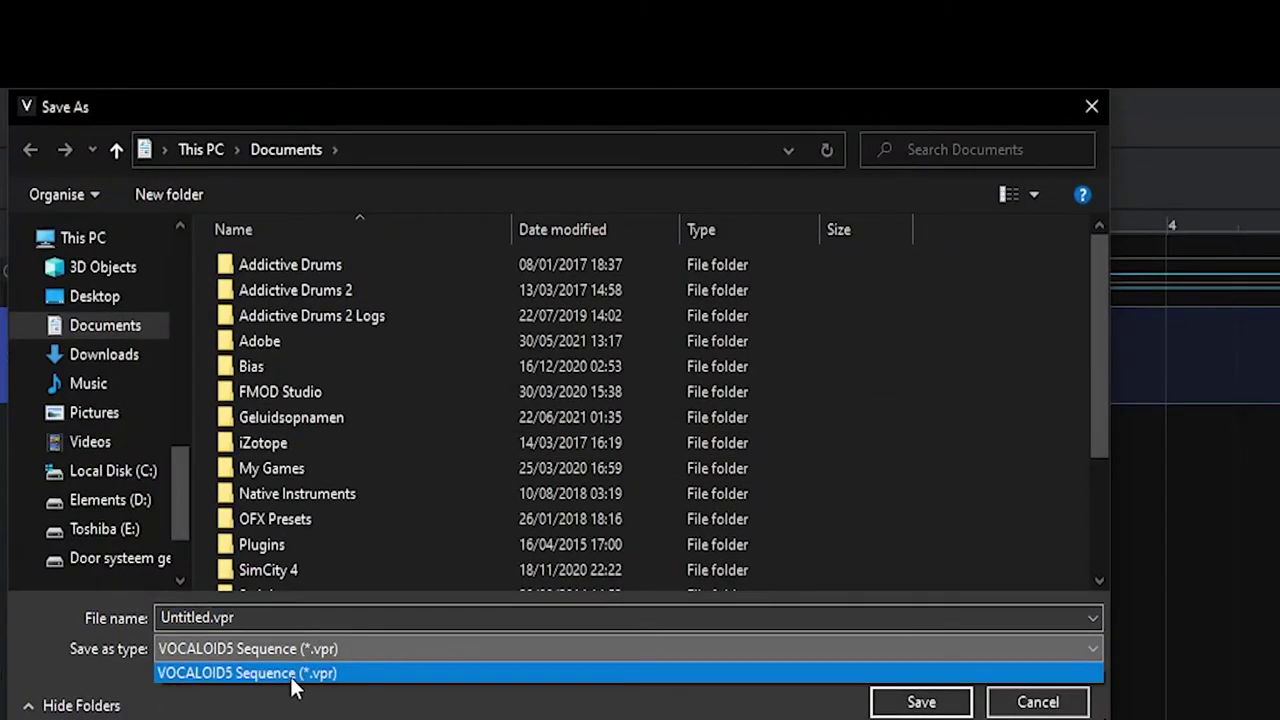
left_click(360, 684)
left_click(1008, 704)
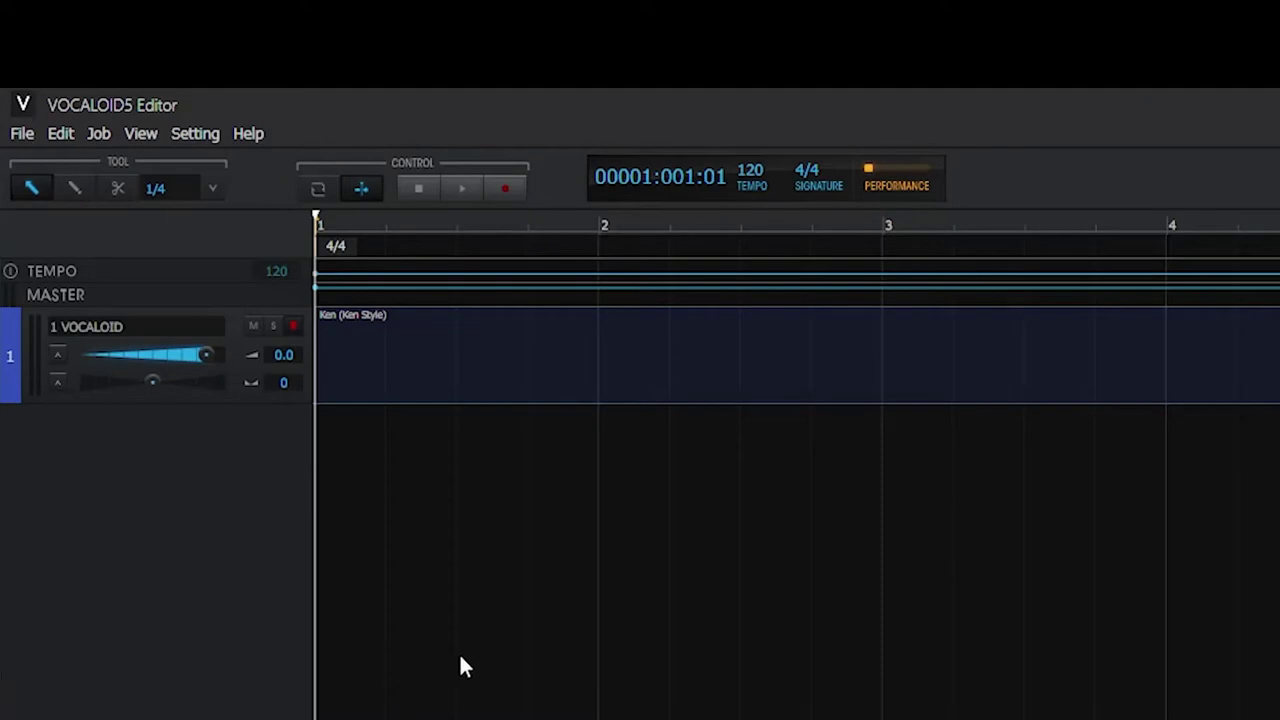
Check which sequence file types can be imported, and leave the import without opening a file.
left_click(34, 131)
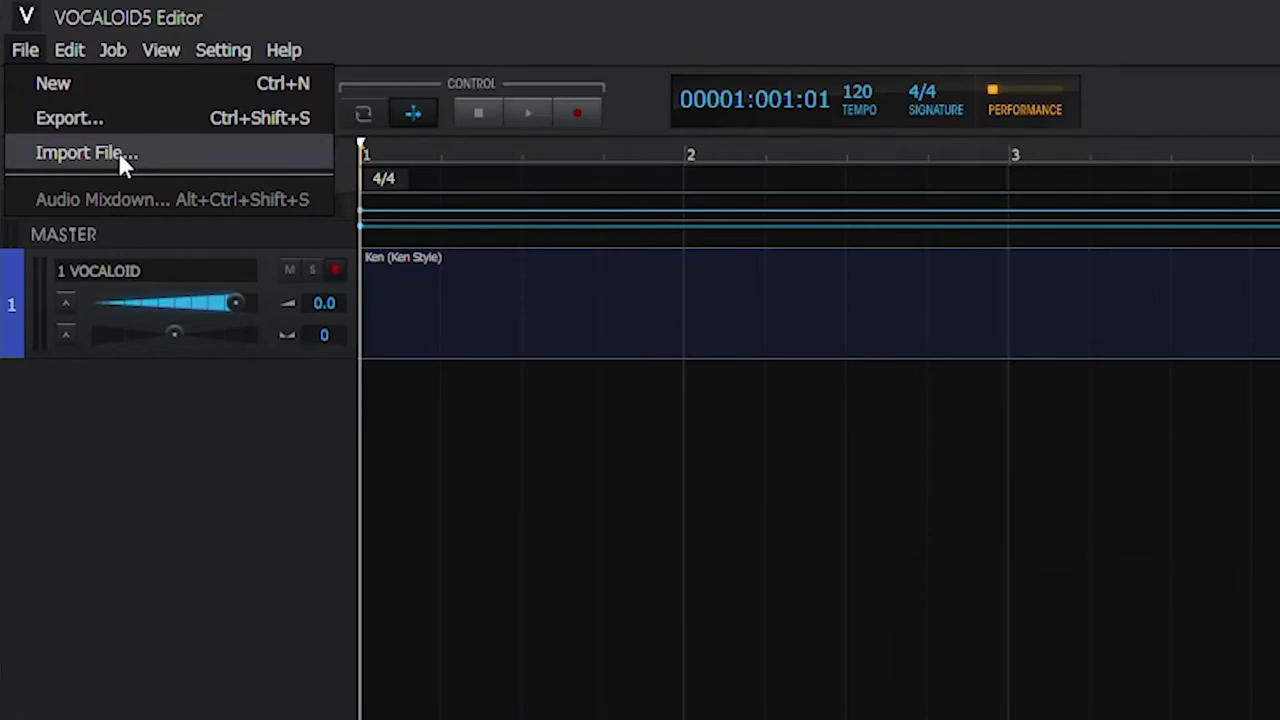
left_click(148, 153)
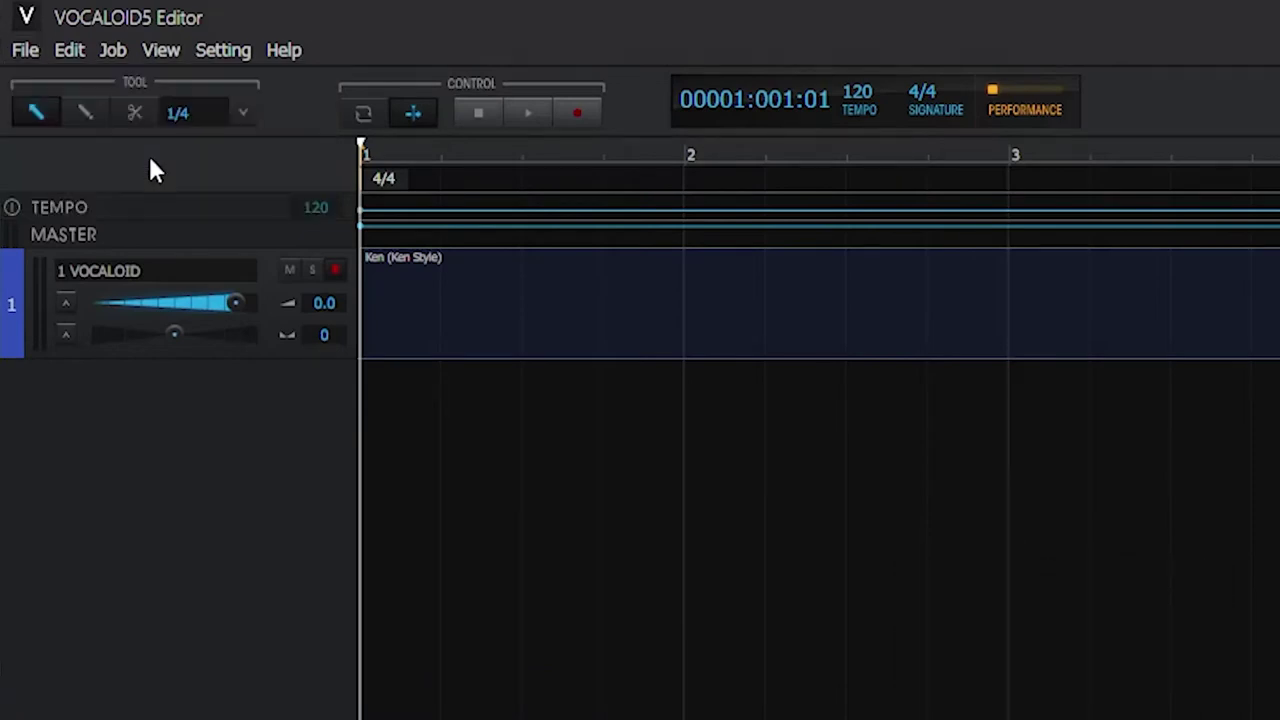
left_click(1038, 626)
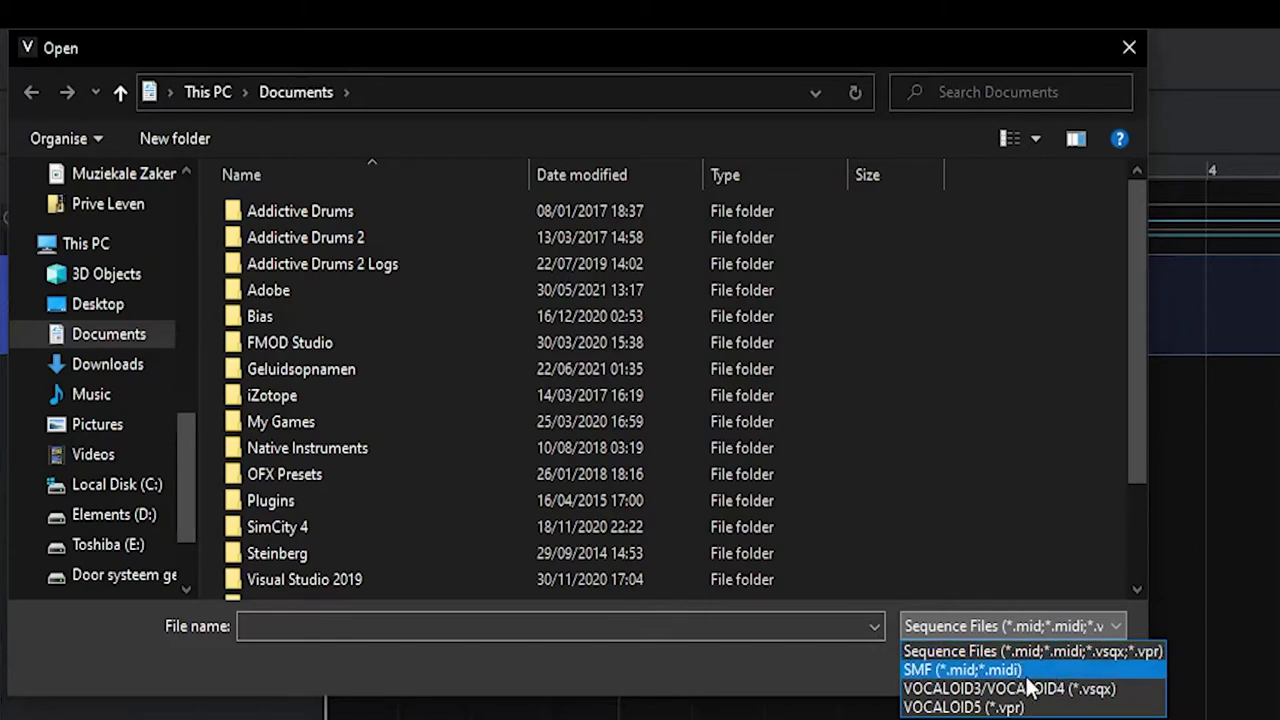
left_click(633, 671)
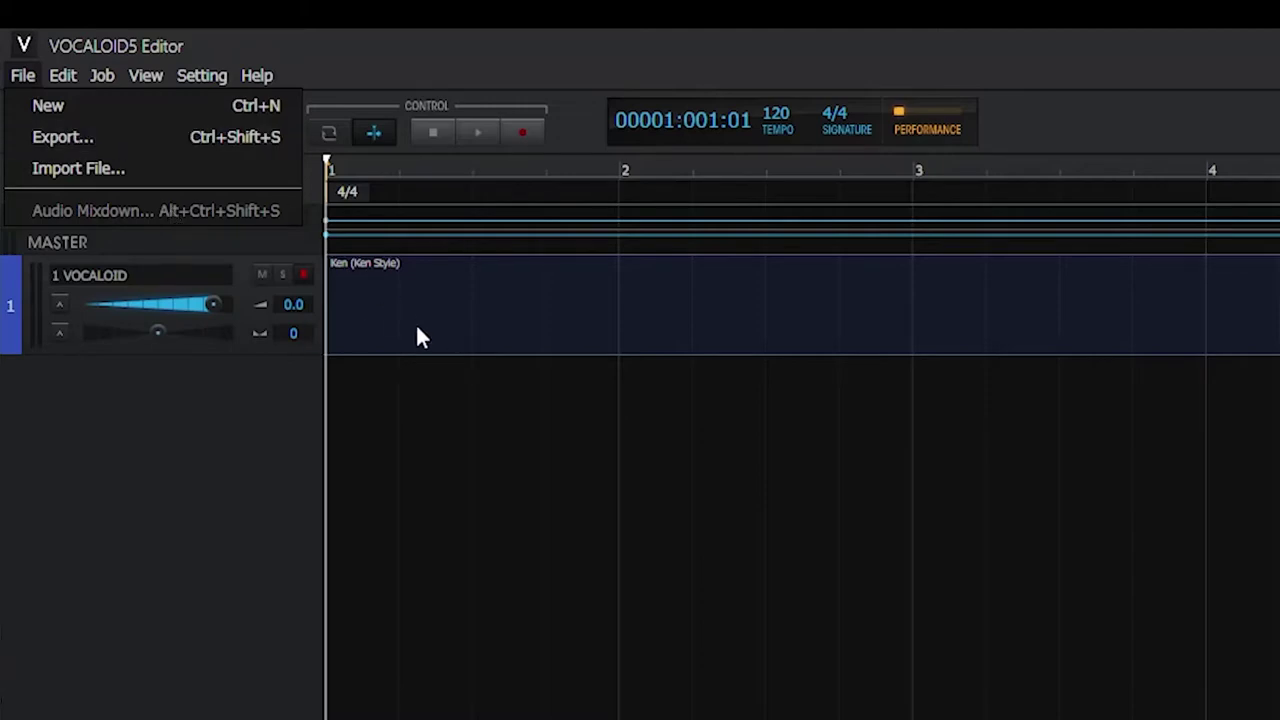
left_click(252, 424)
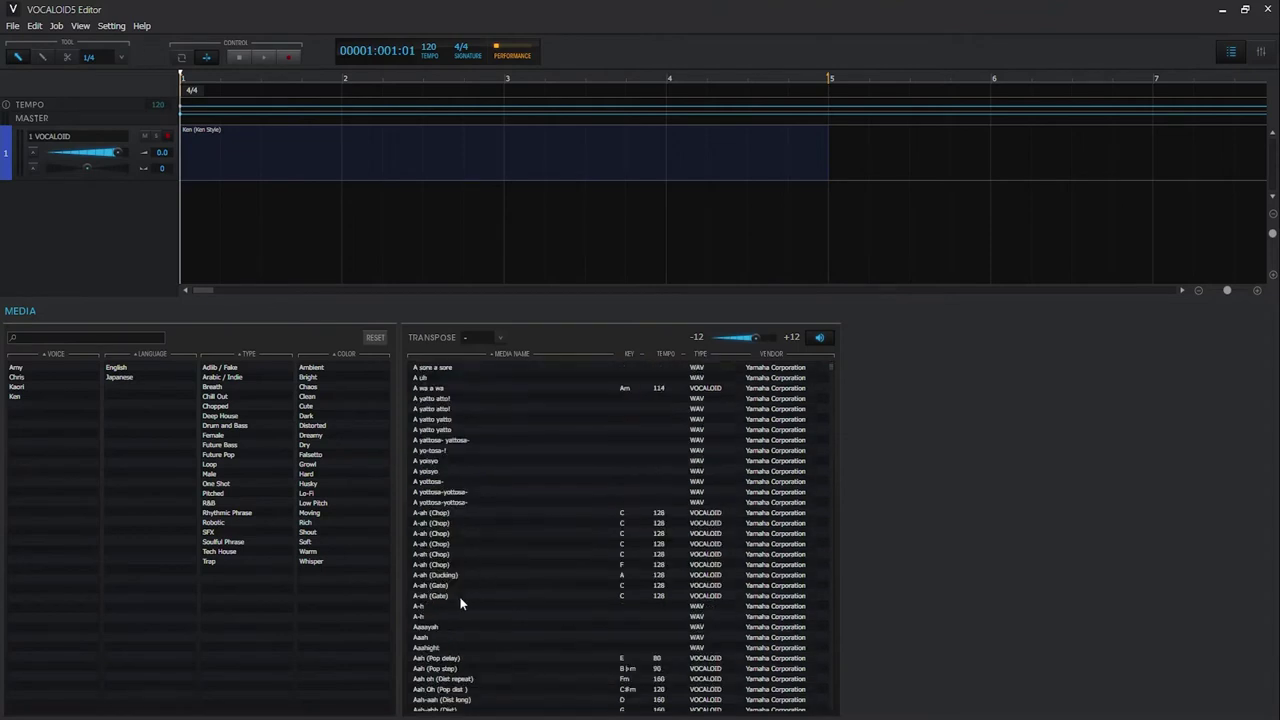
Add an Ah-ha WAV sample from the media browser to the arrangement, and hide the media browser.
scroll(466, 586, "down", 10)
double_click(458, 614)
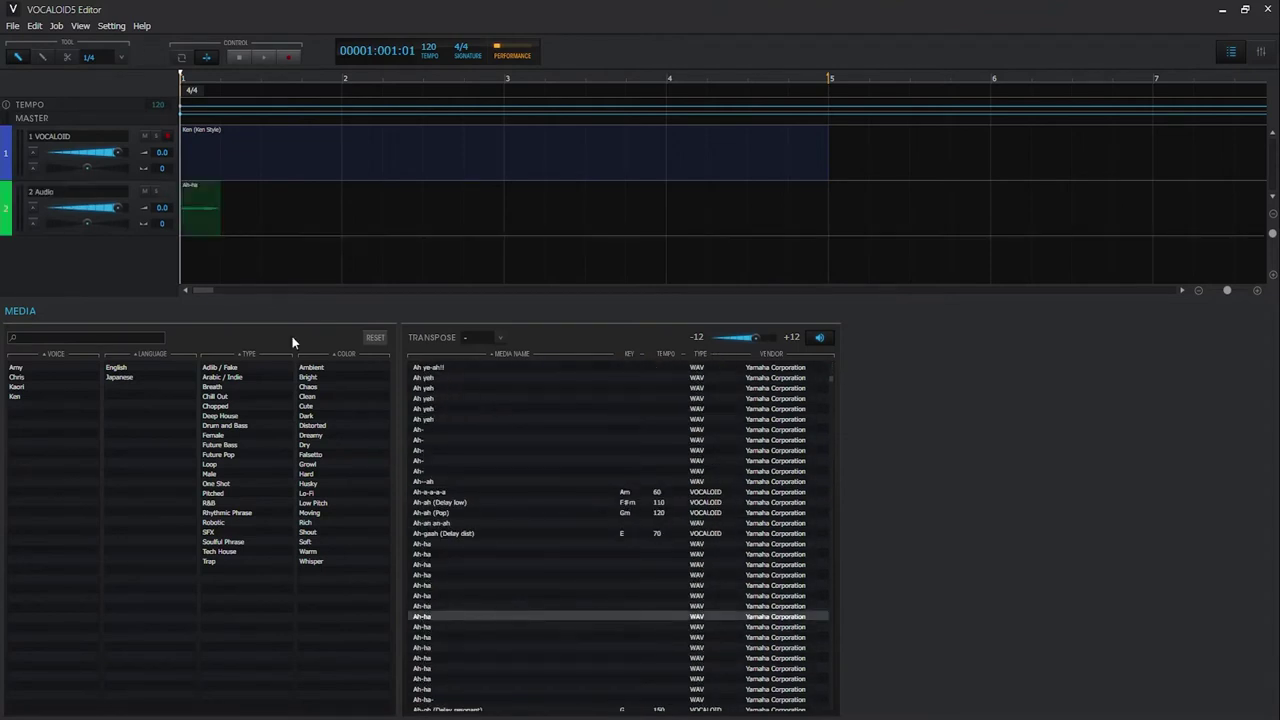
left_click(293, 286)
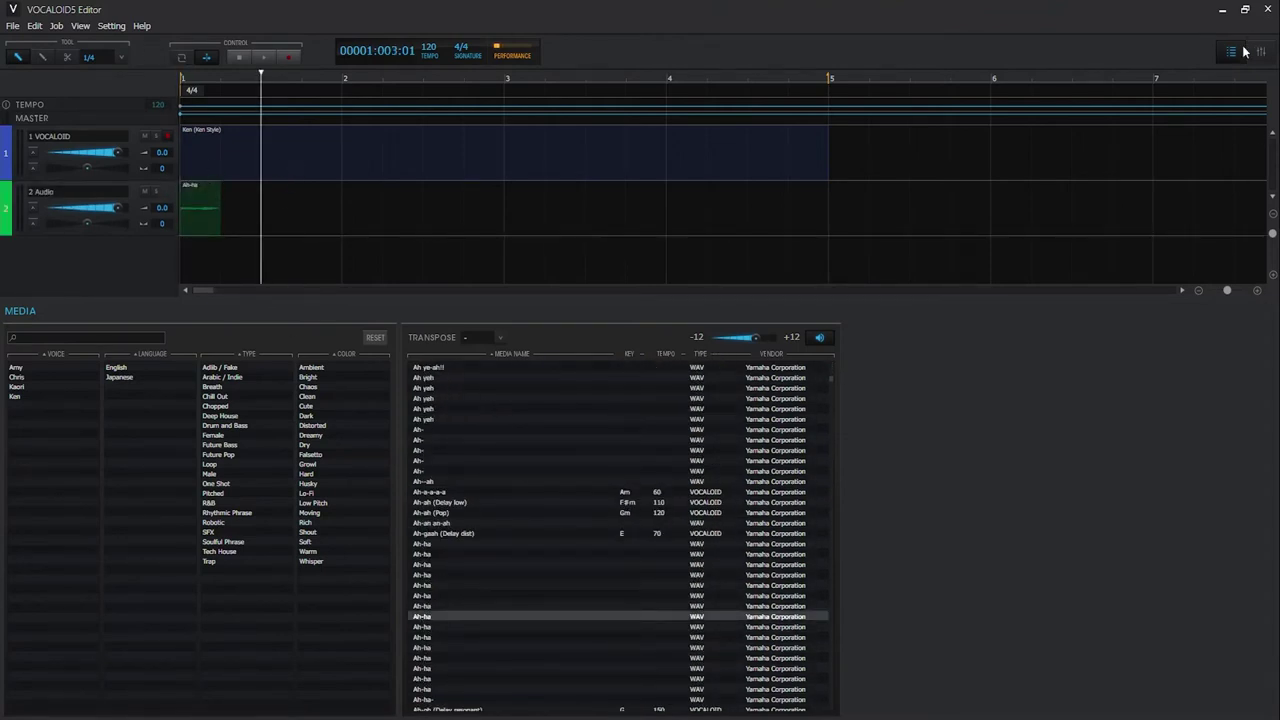
left_click(1233, 51)
Play the arrangement from its beginning to hear the Ah-ha clip, and stop playback.
left_click(239, 57)
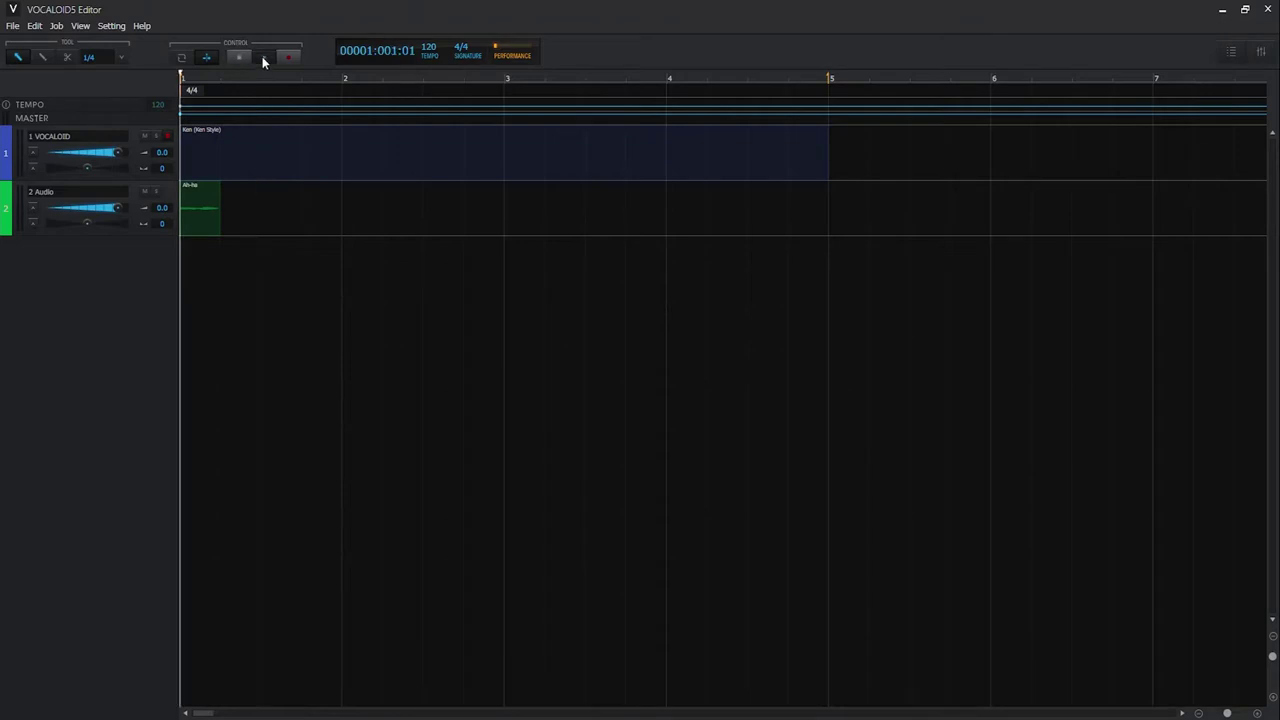
left_click(264, 60)
left_click(240, 56)
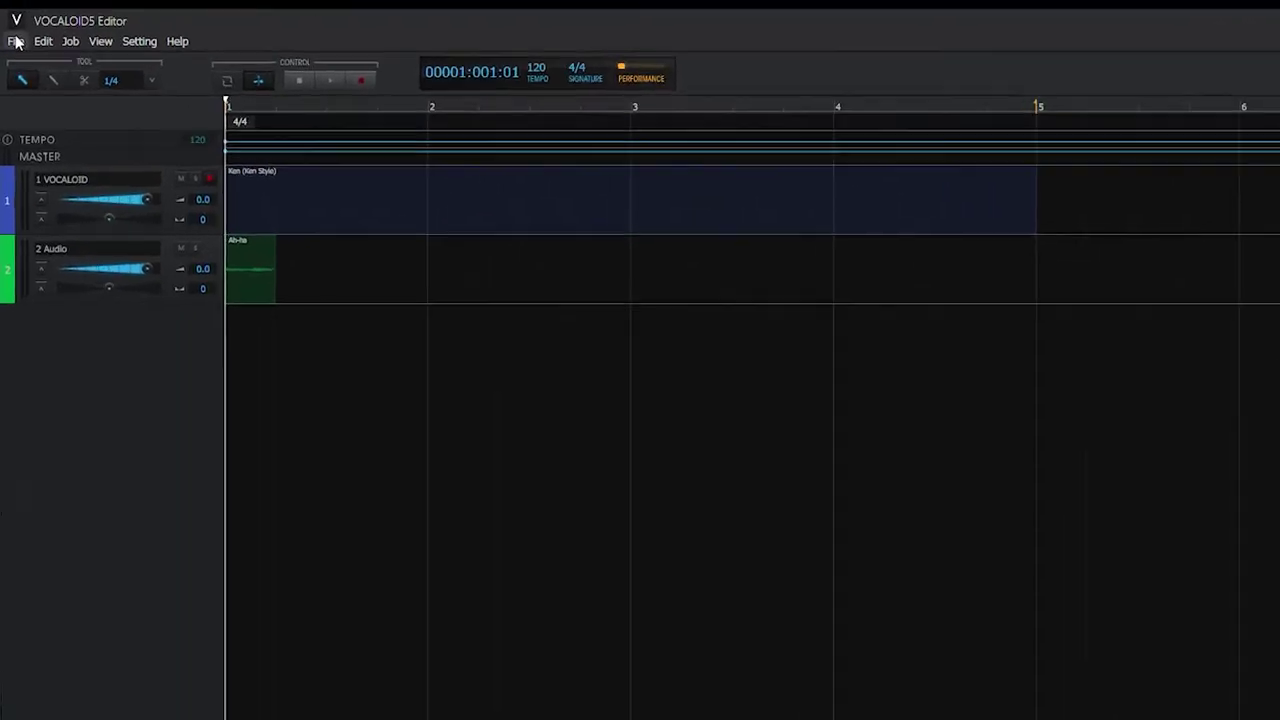
Explore the Audio Mixdown options by trying Multichannel, returning to Master Track, and switching Bypass Effect Plug-ins on and off.
left_click(15, 41)
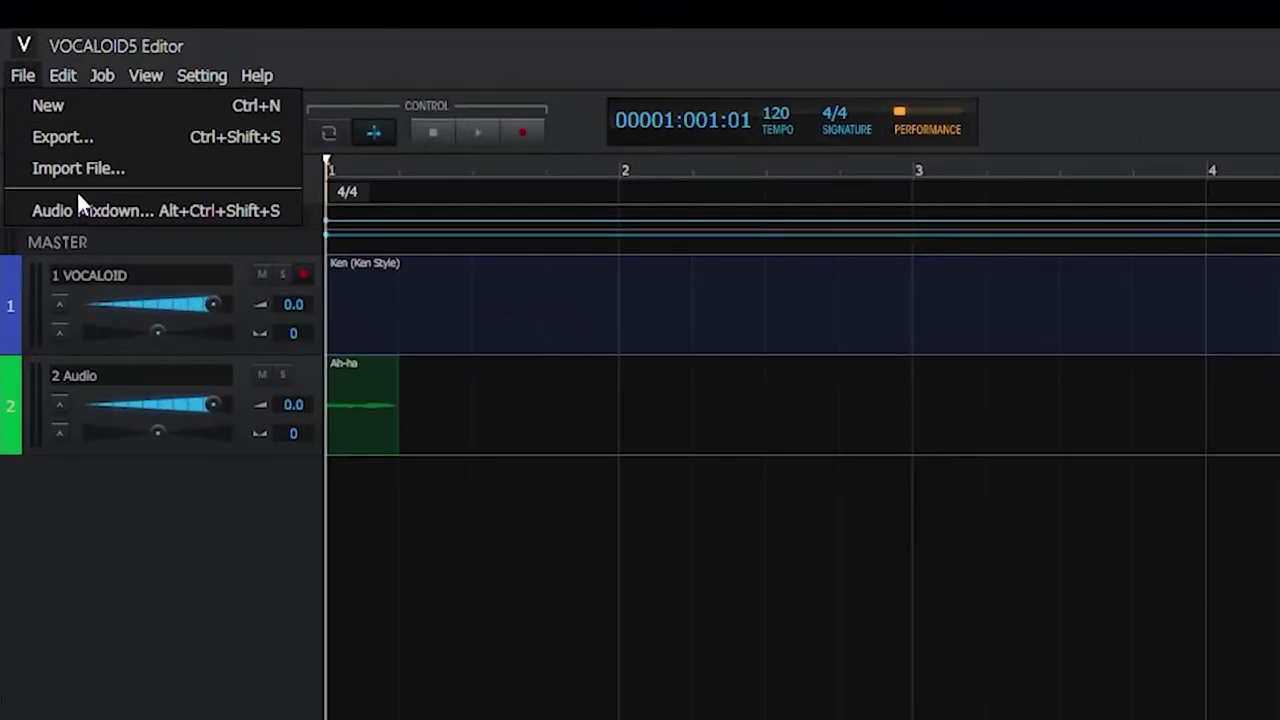
left_click(162, 214)
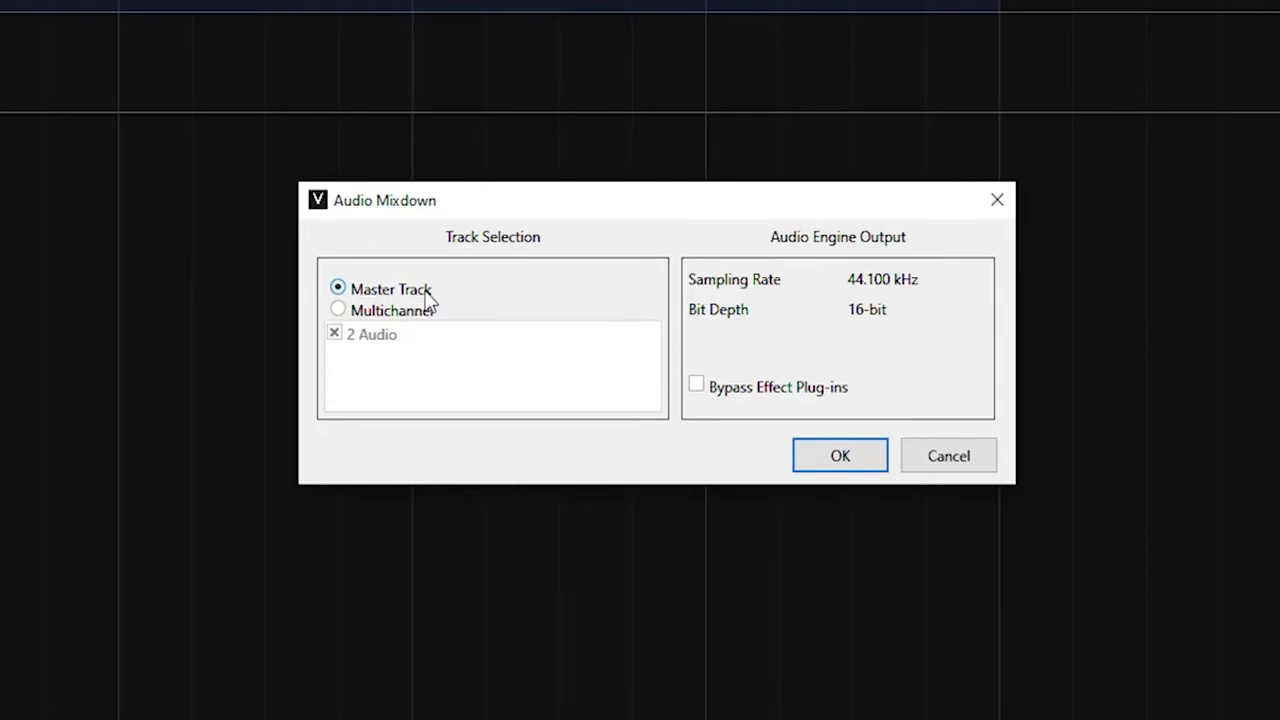
left_click(376, 314)
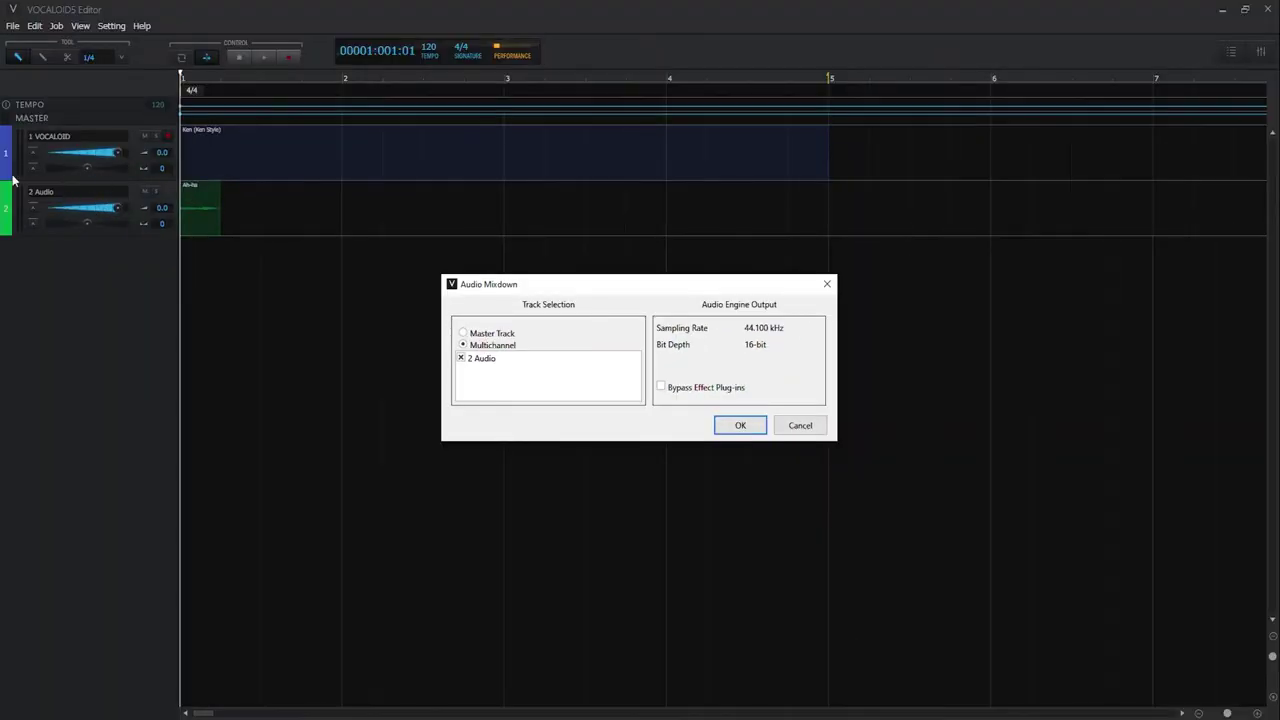
left_click(478, 334)
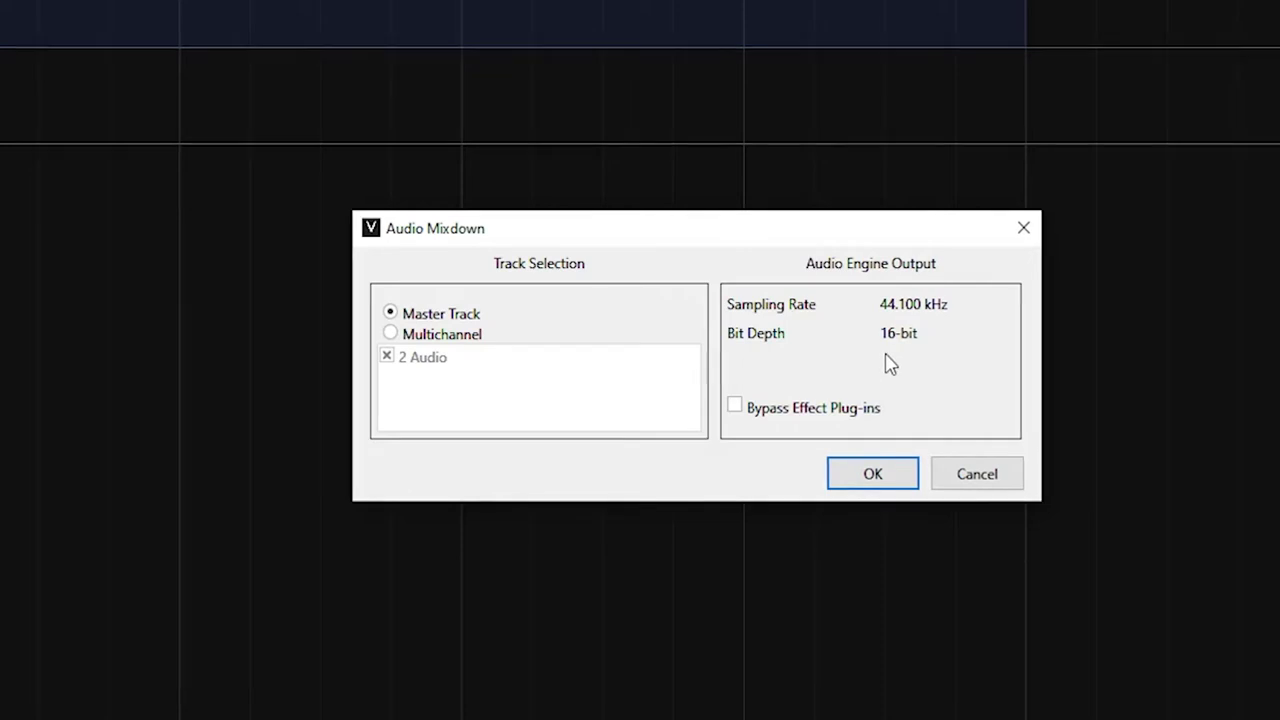
left_click(752, 416)
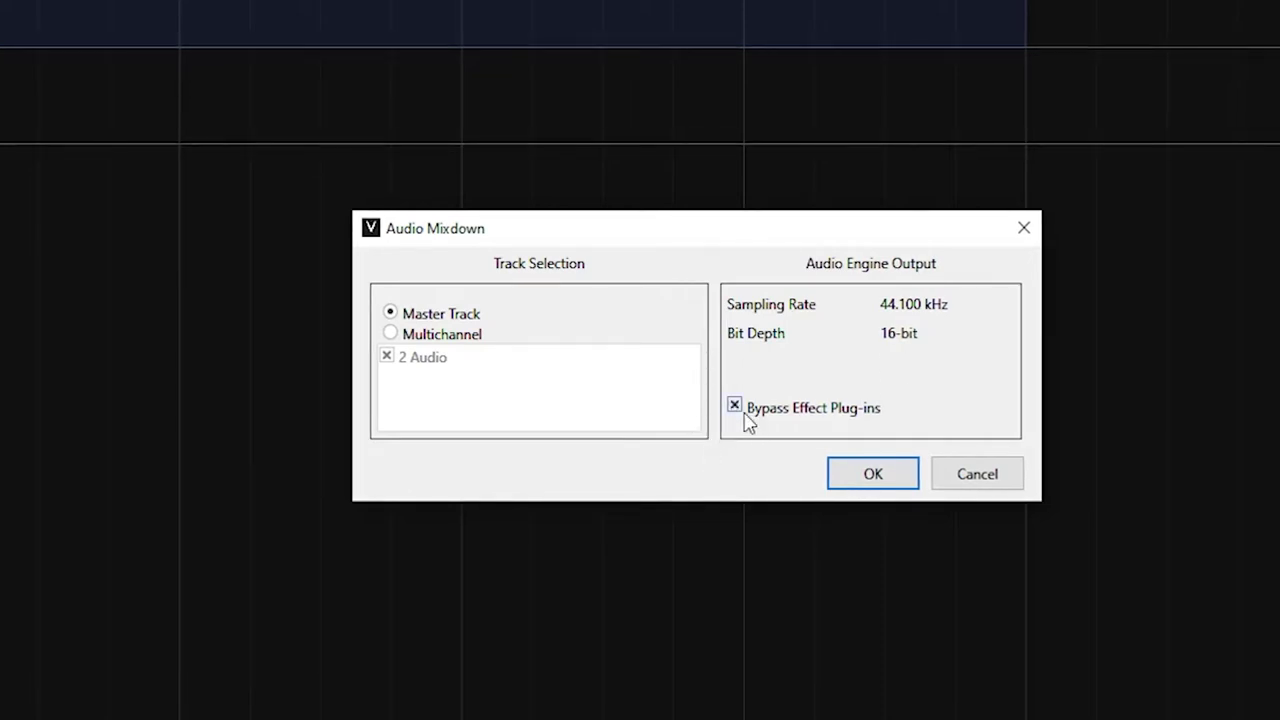
left_click(749, 418)
left_click(873, 474)
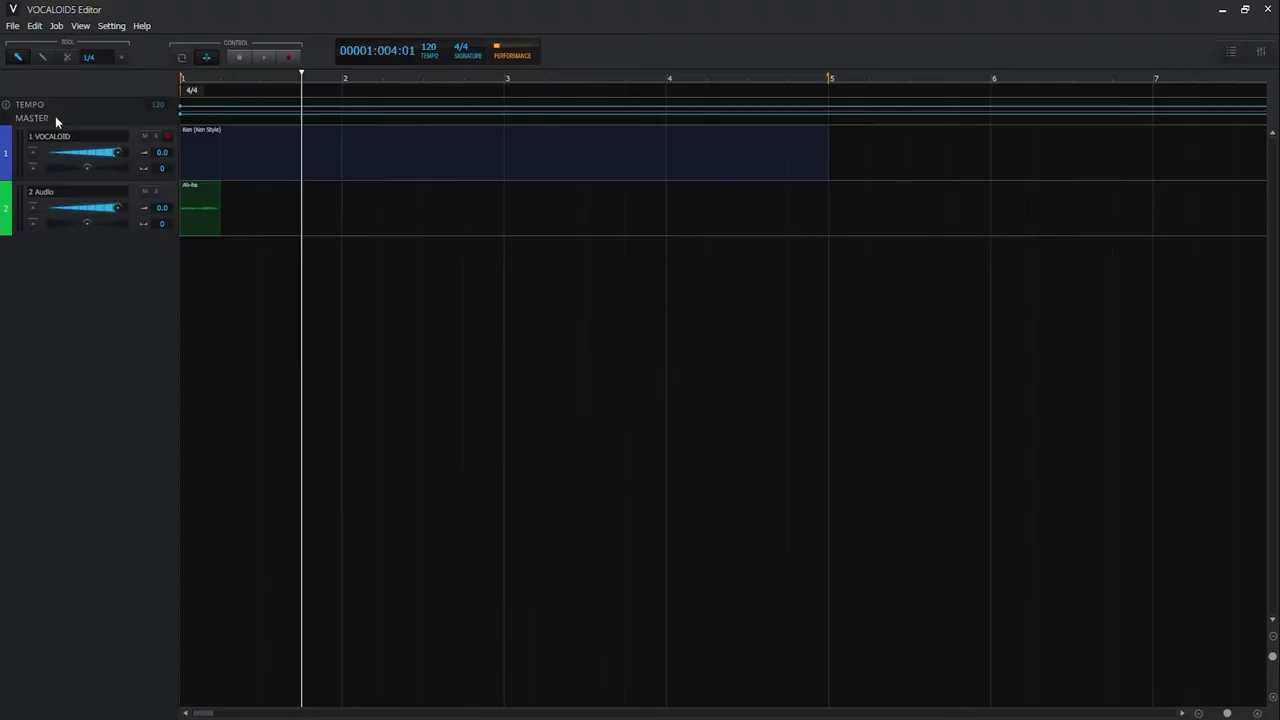
Select everything in the arrangement, and add a new VOCALOID track below the audio track.
left_click(36, 26)
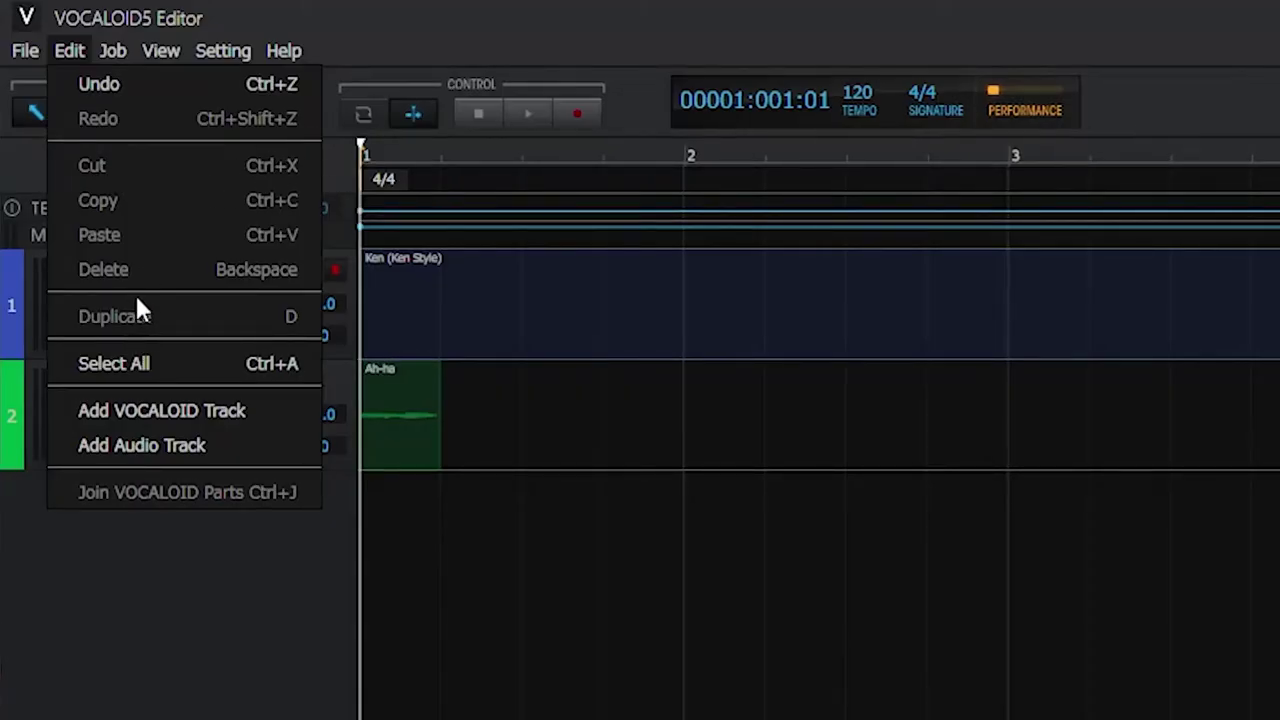
left_click(194, 364)
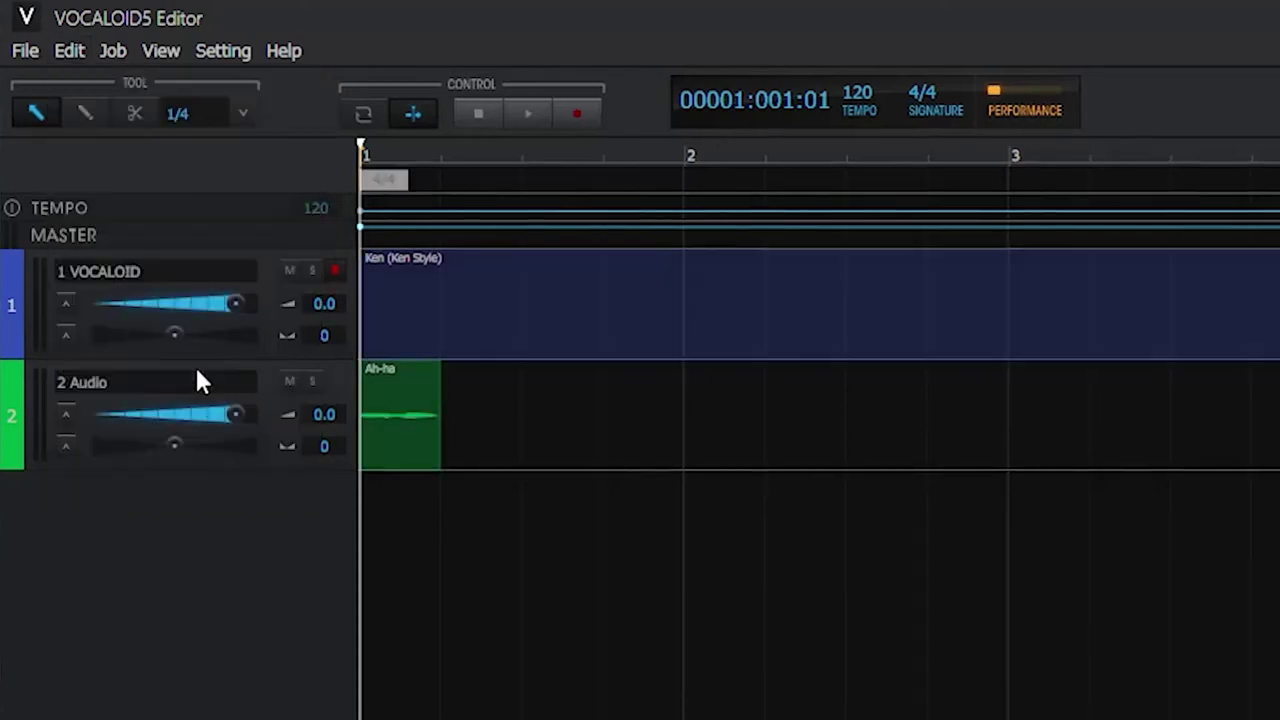
left_click(74, 50)
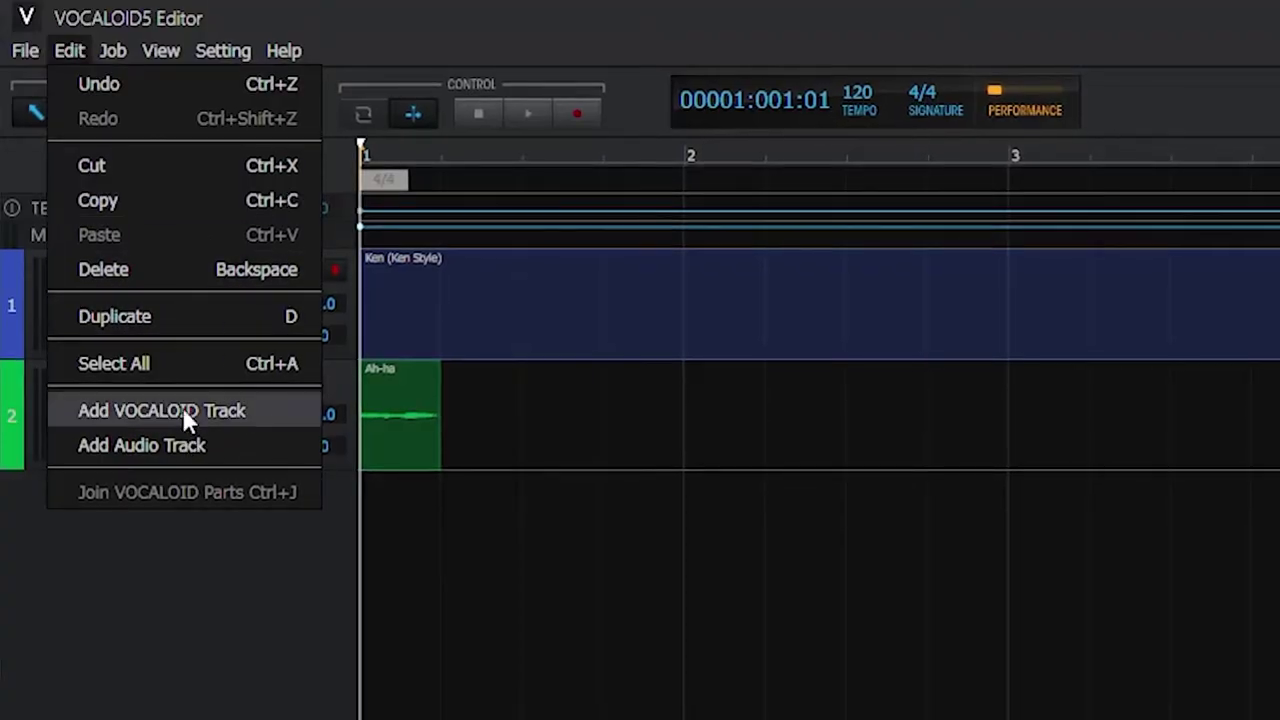
left_click(185, 410)
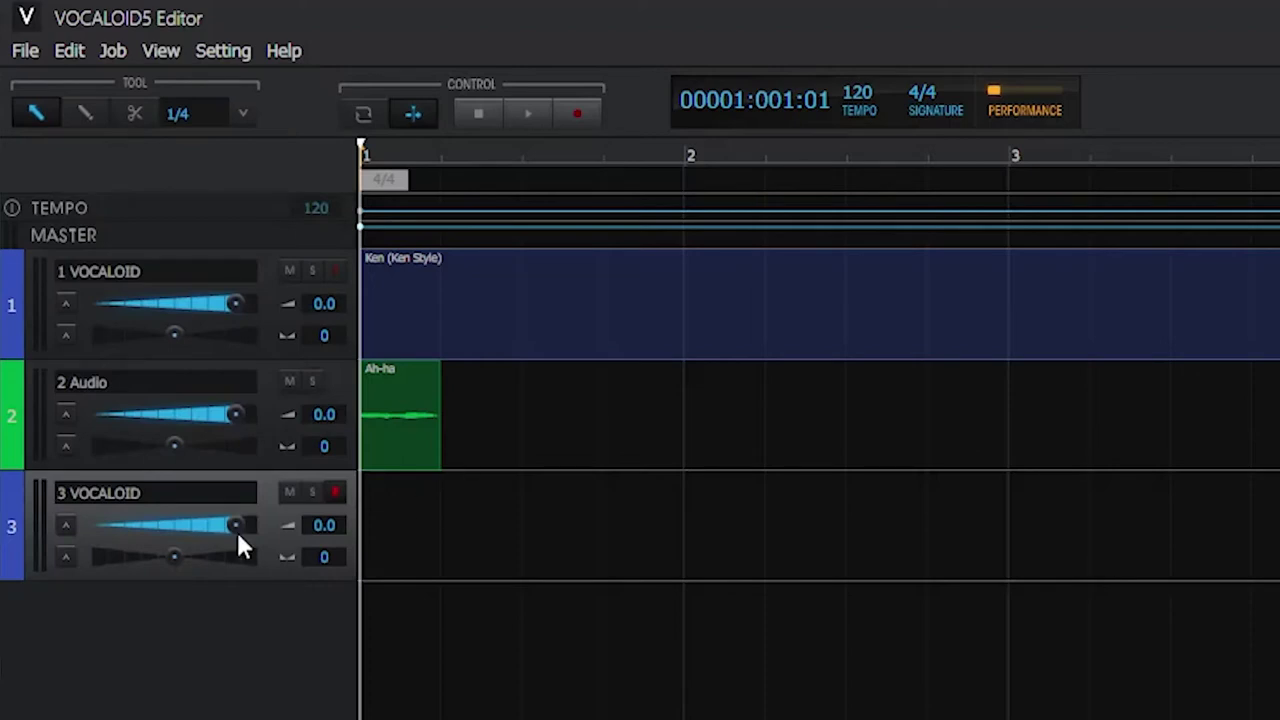
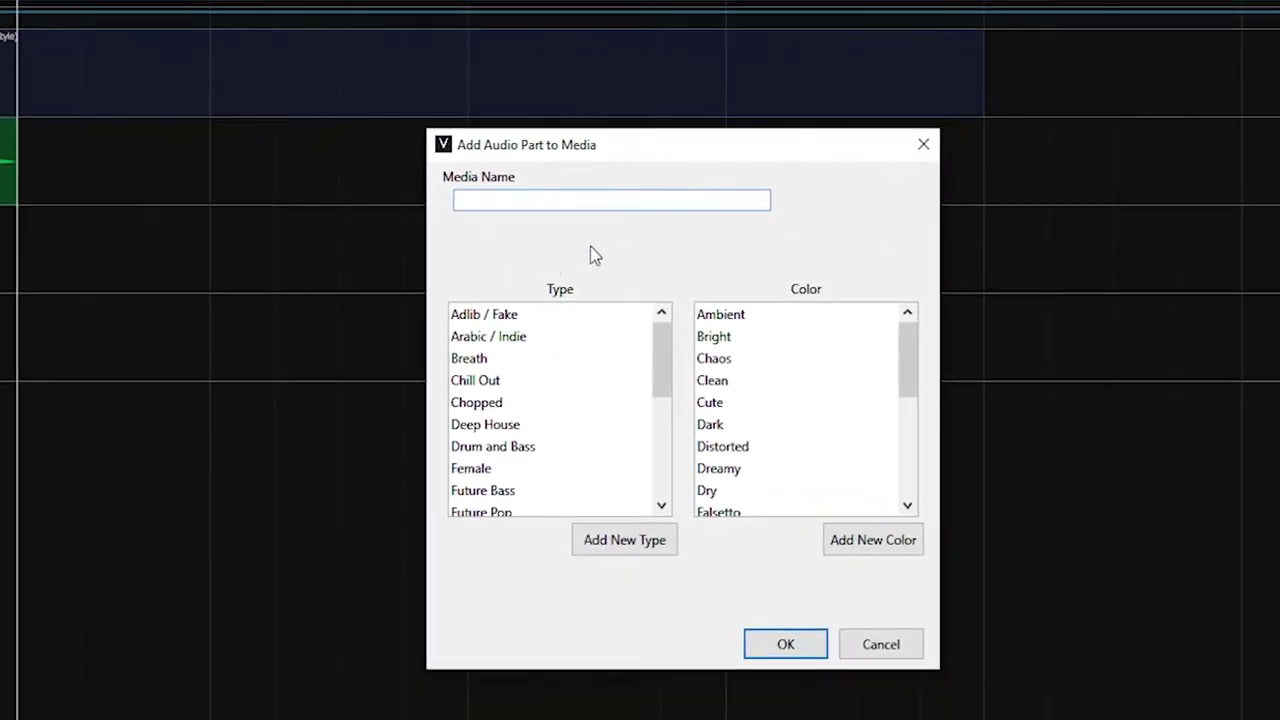
Look through the type and color lists for adding the audio part to the media, and cancel the dialog.
scroll(500, 448, "down", 5)
scroll(500, 448, "up", 5)
scroll(735, 447, "down", 5)
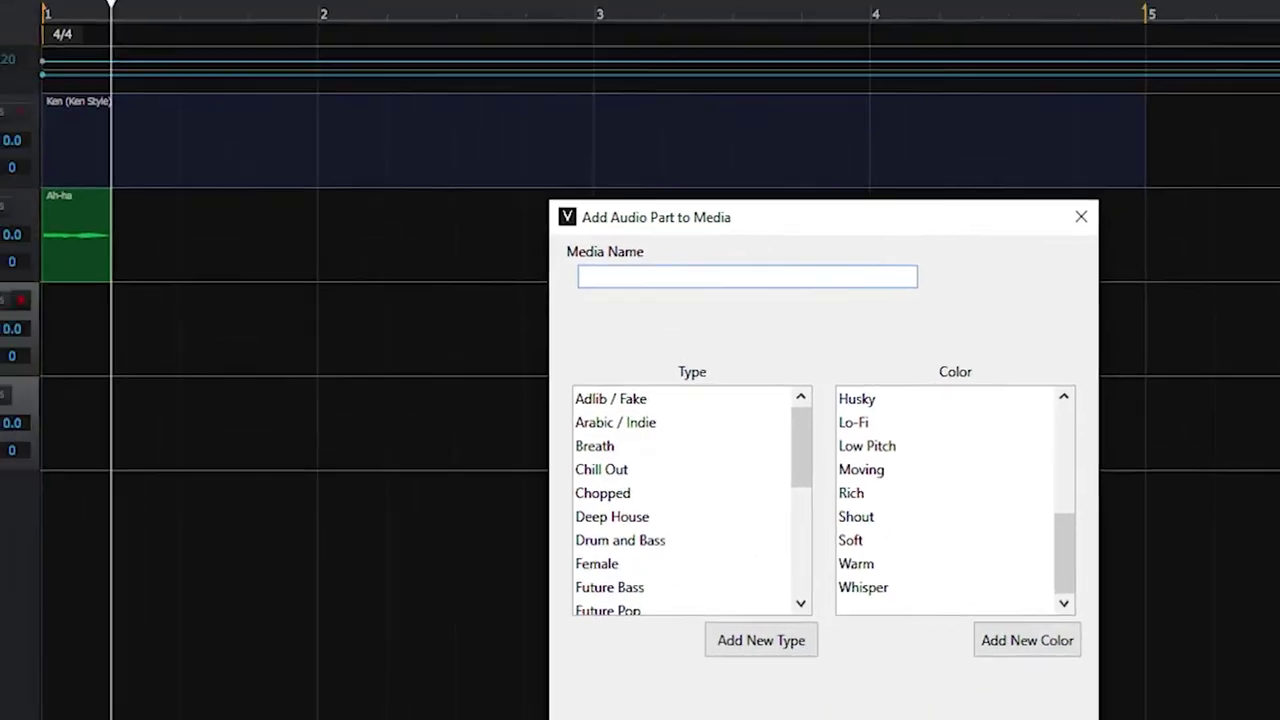
left_click(880, 645)
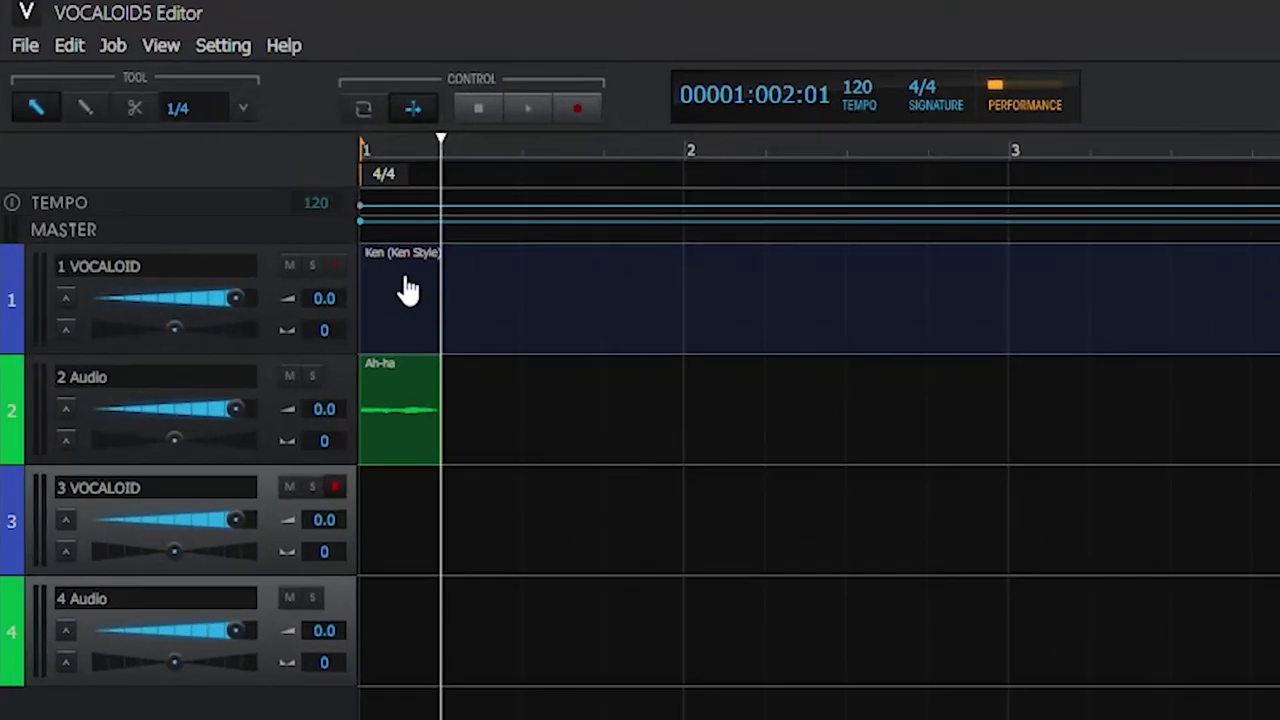
Return the playhead to the start, and open the Ken (Ken Style) part on track 1 in the Musical Editor.
left_click(158, 44)
mouse_move(112, 45)
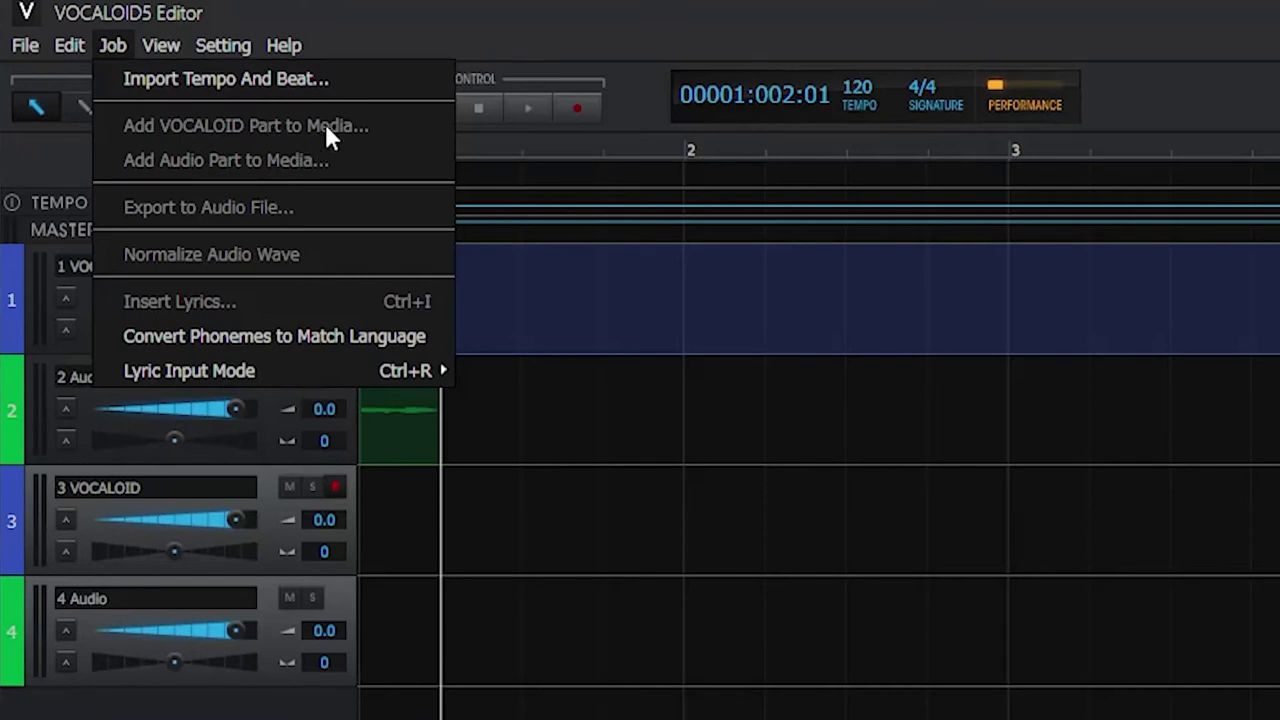
left_click(766, 382)
left_click(428, 277)
key("Home")
double_click(462, 337)
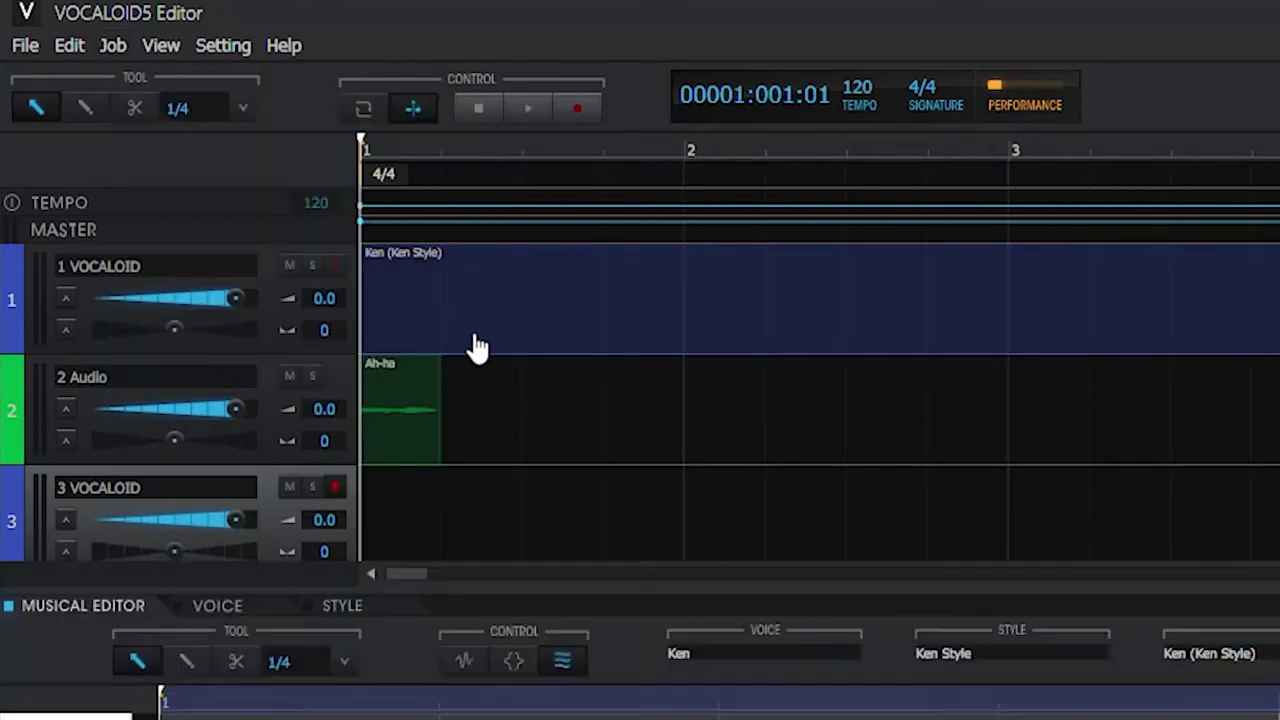
Draw three ascending quarter notes across the first three beats of measure 1 in the Musical Editor.
right_click(136, 560)
key("Escape")
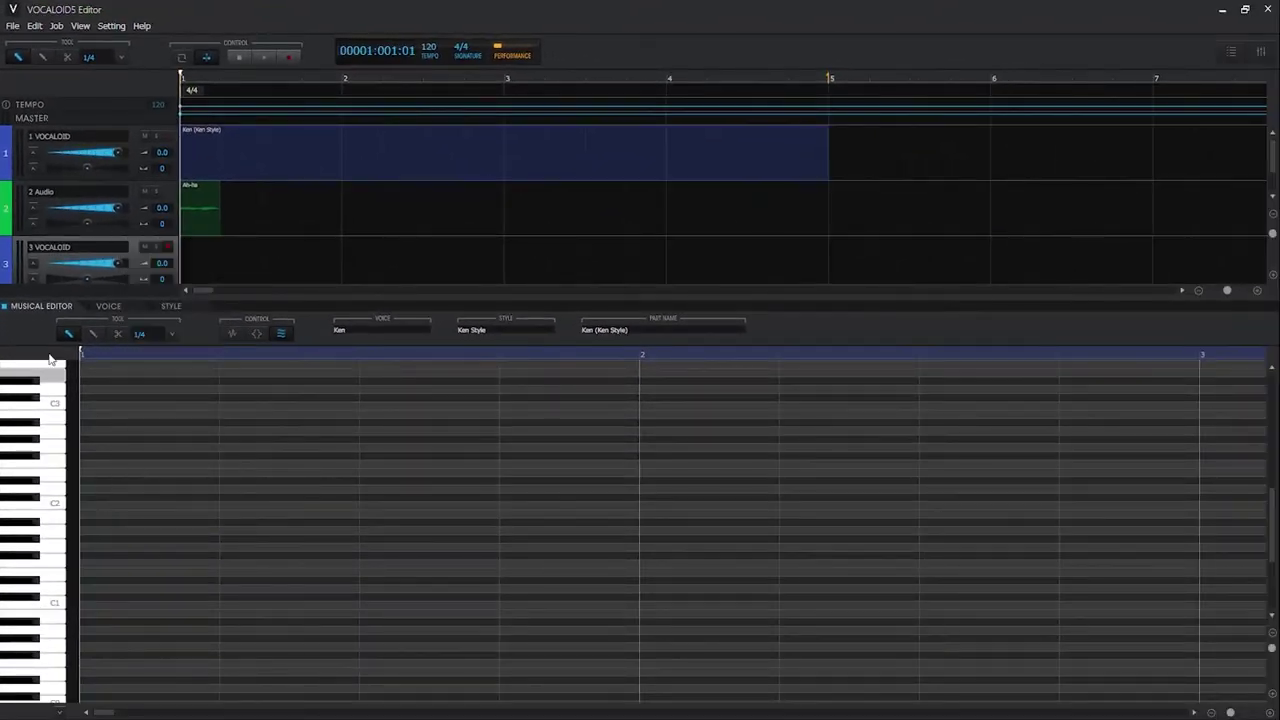
left_click(91, 333)
left_click(86, 498)
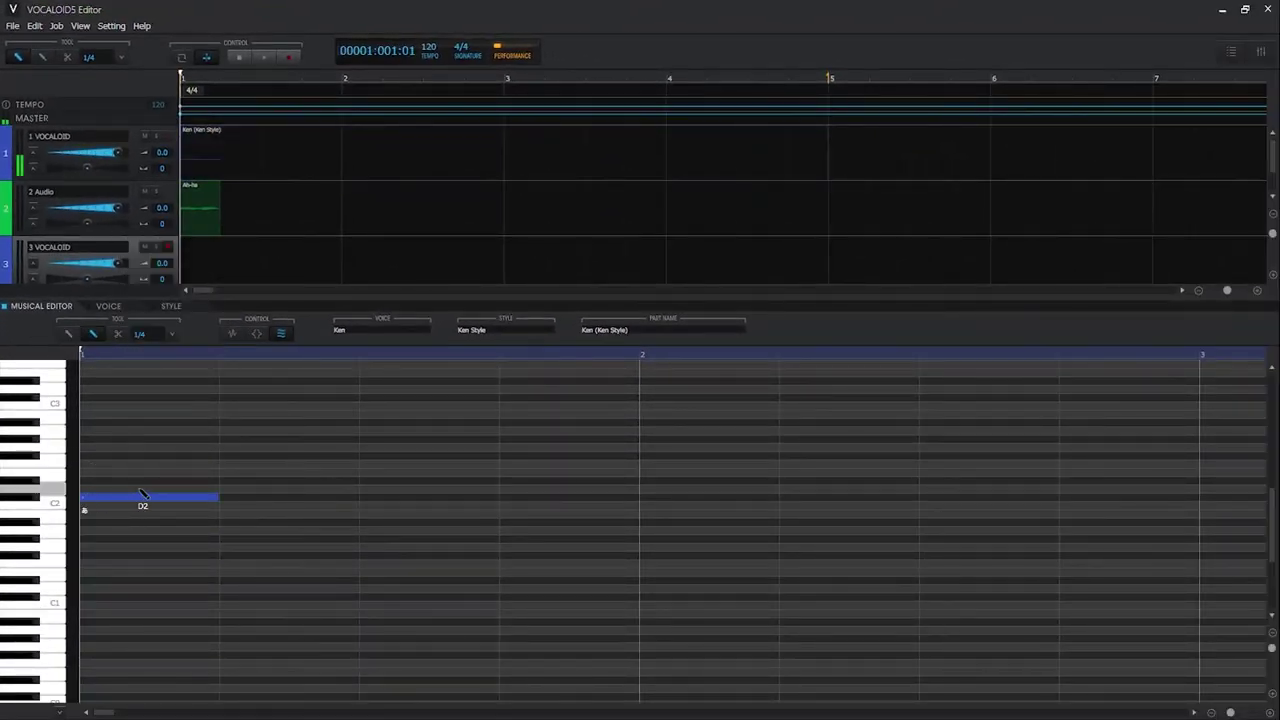
left_click(240, 489)
left_click(390, 471)
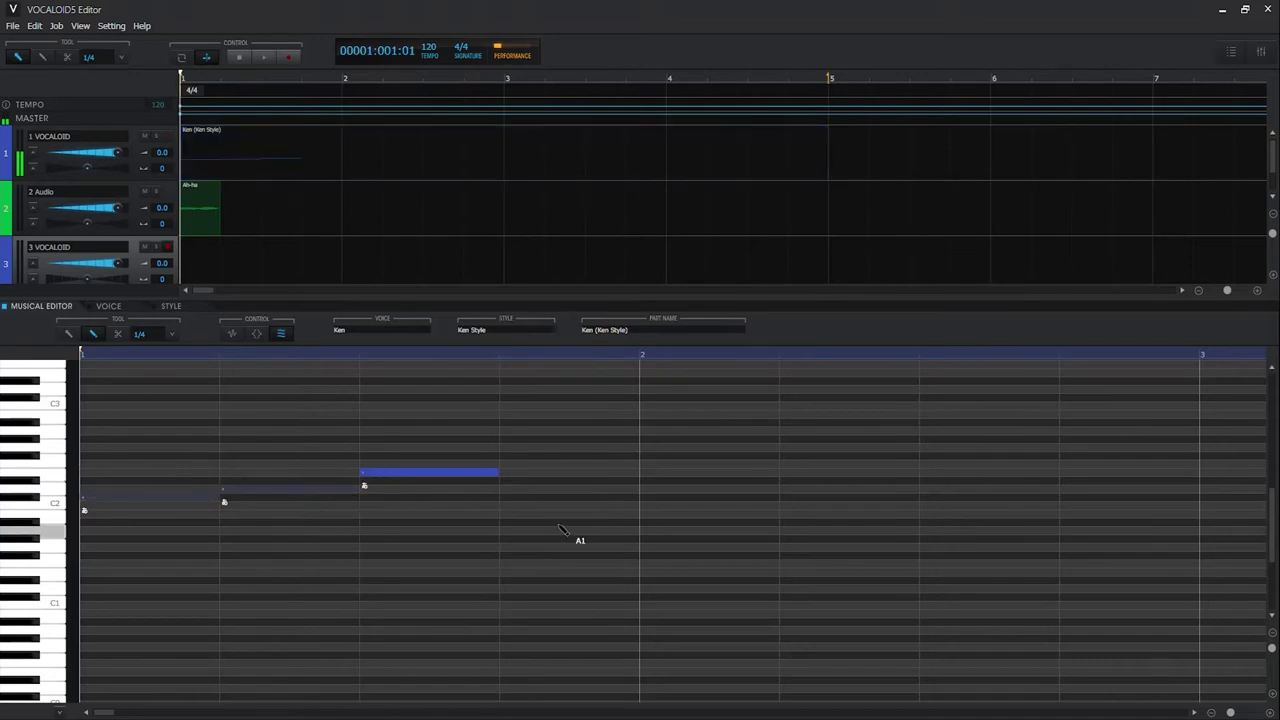
Hide the lower zone, and delete the two empty tracks below track 2.
left_click(80, 25)
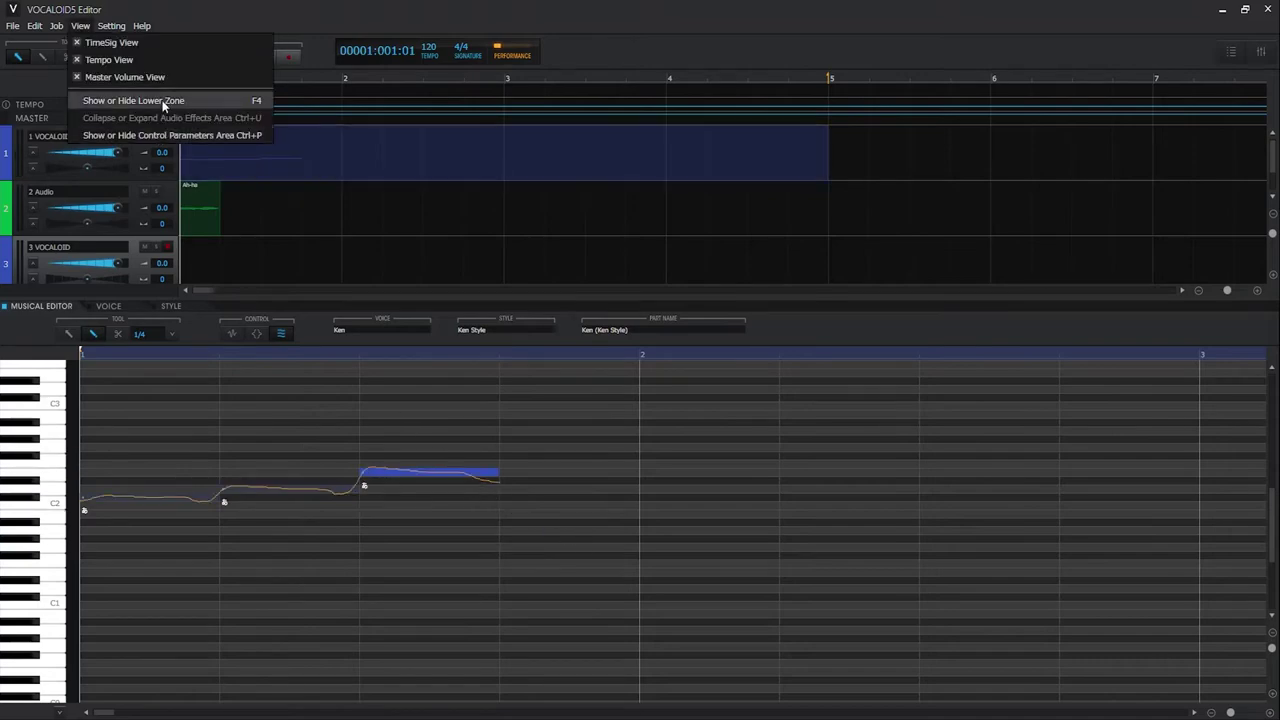
left_click(162, 100)
left_click(44, 260)
key("BackSpace")
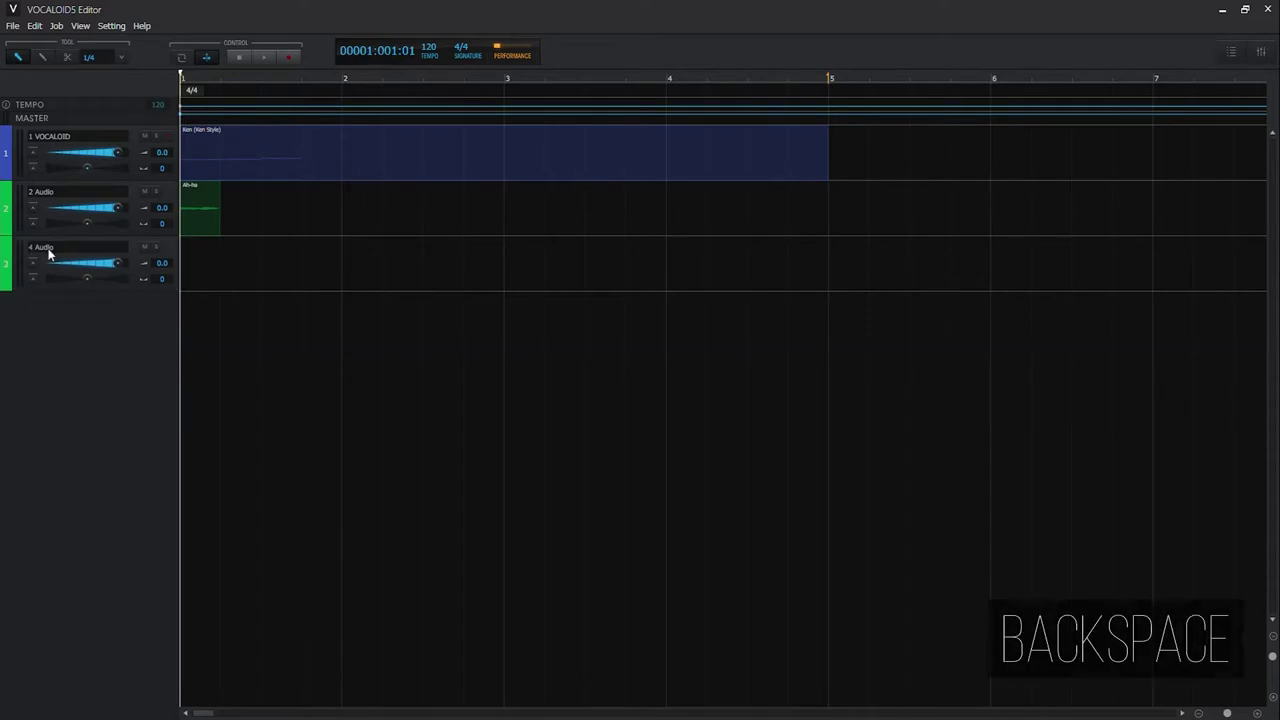
key("BackSpace")
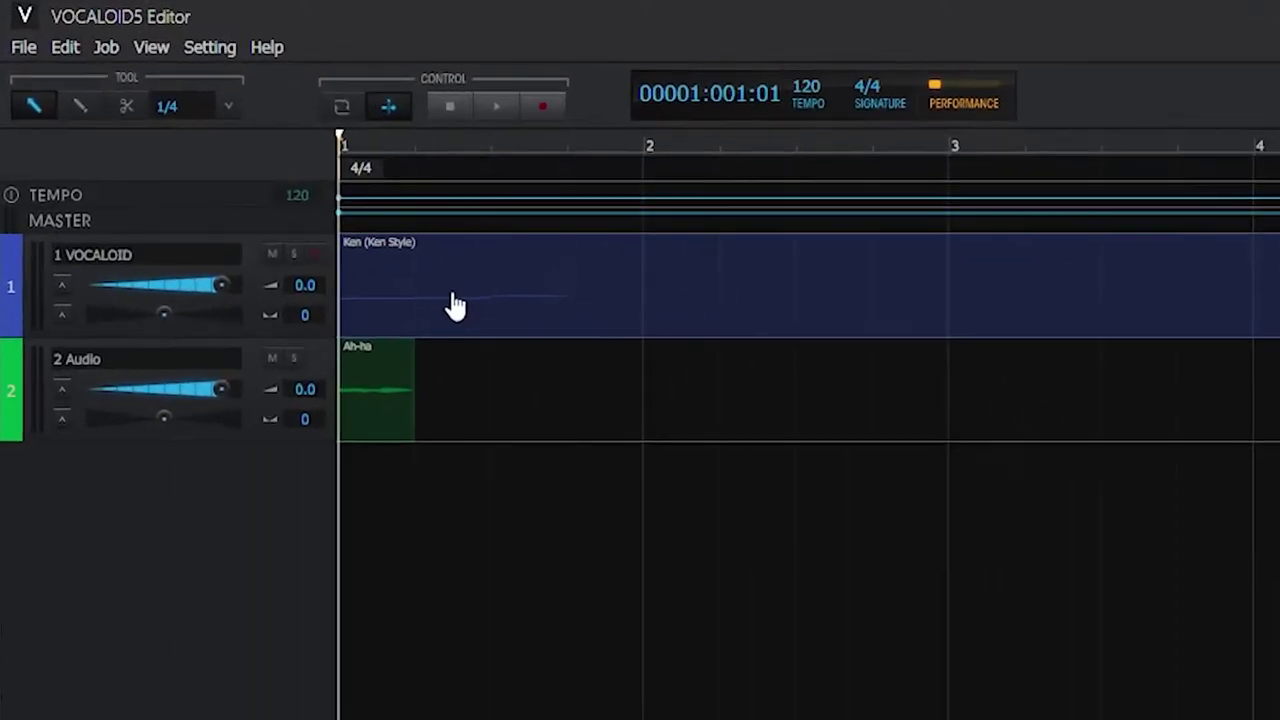
Play the arrangement briefly, and look through the key, type and color options for adding the VOCALOID part to the media.
left_click(530, 113)
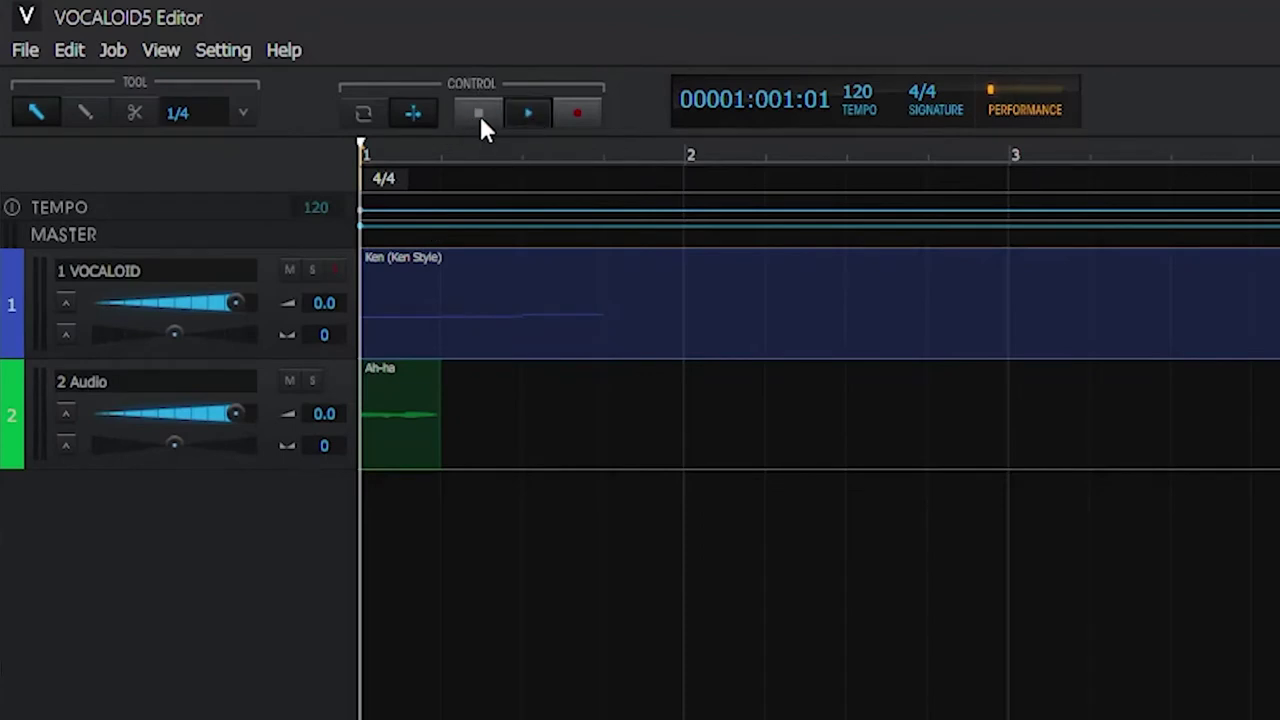
left_click(484, 116)
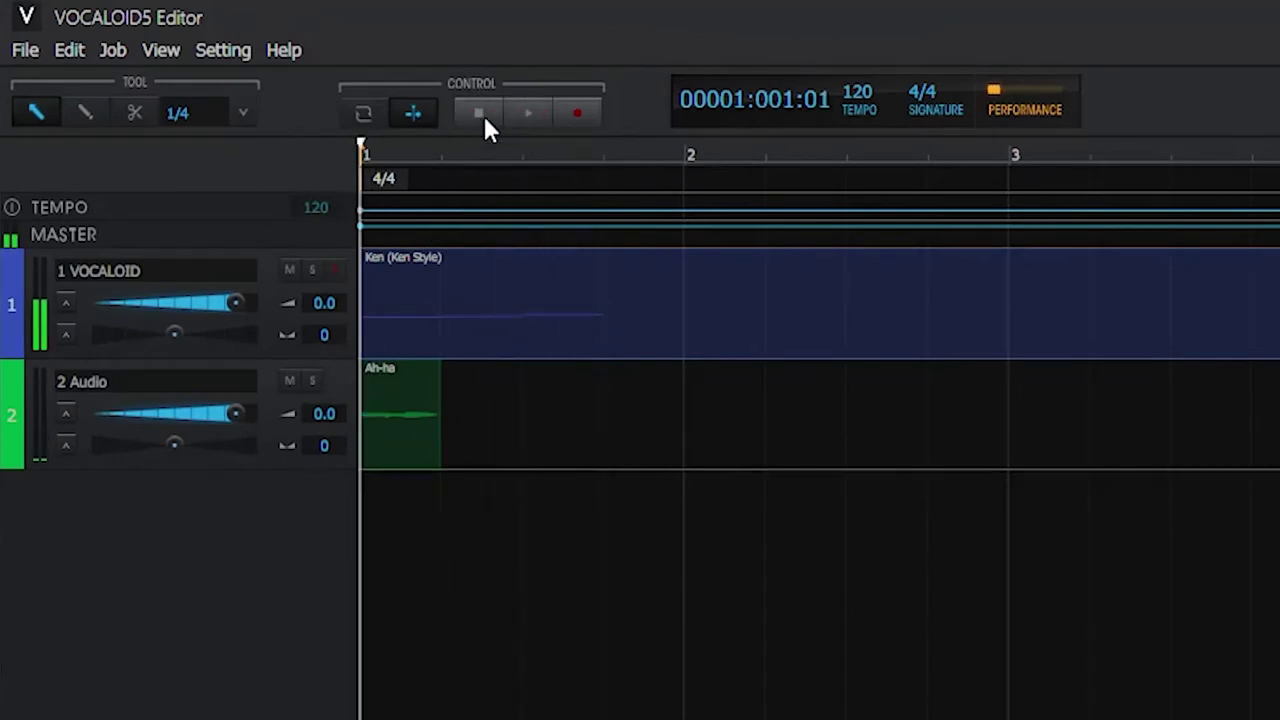
left_click(115, 50)
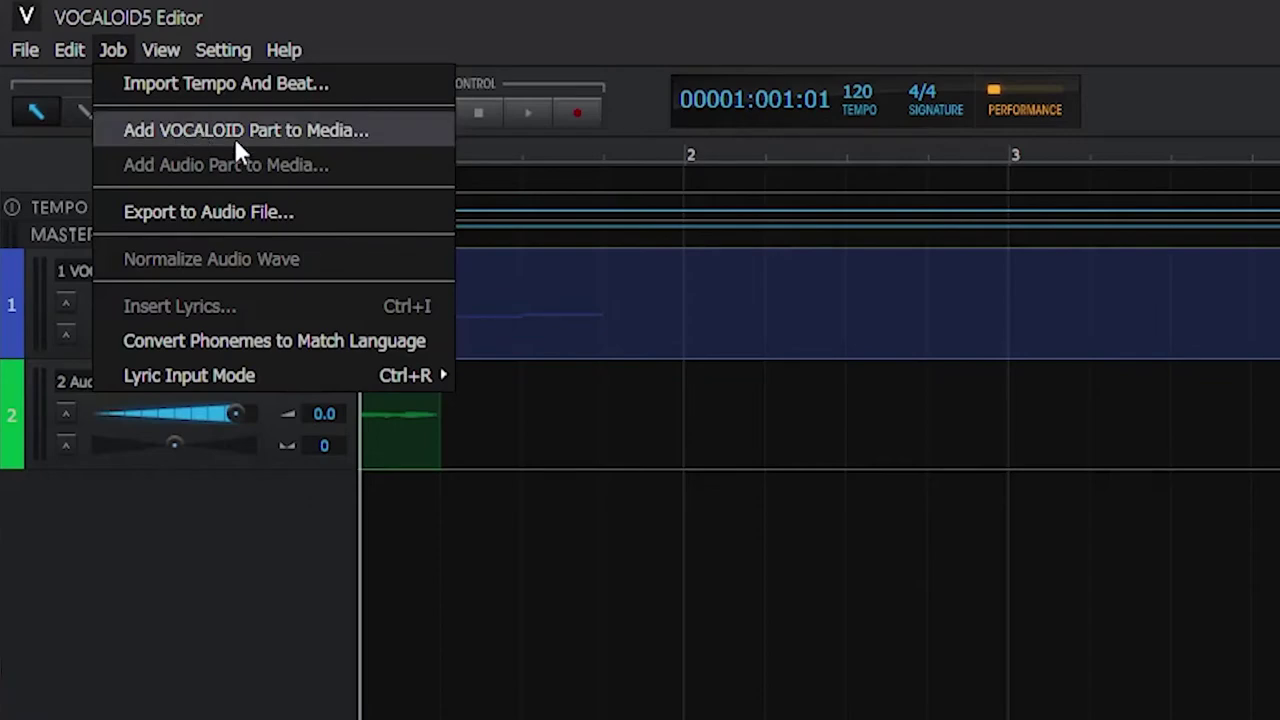
left_click(285, 132)
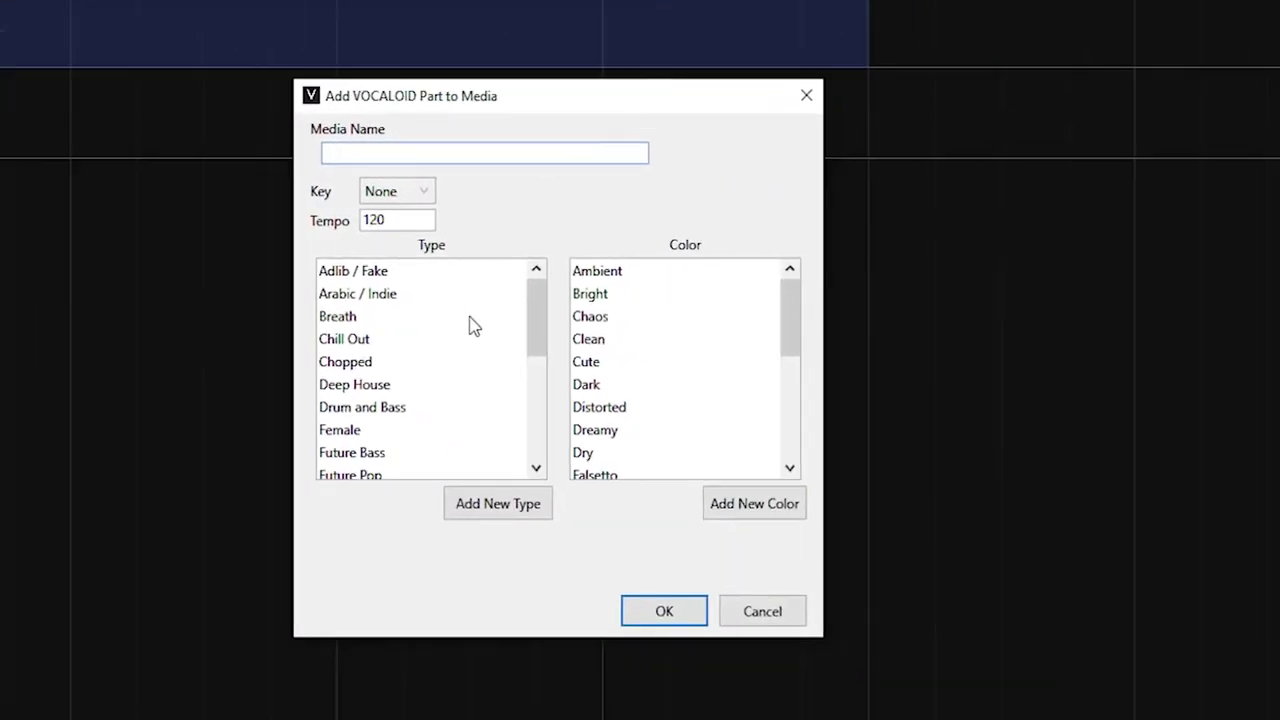
left_click(408, 193)
left_click(558, 215)
scroll(362, 416, "down", 3)
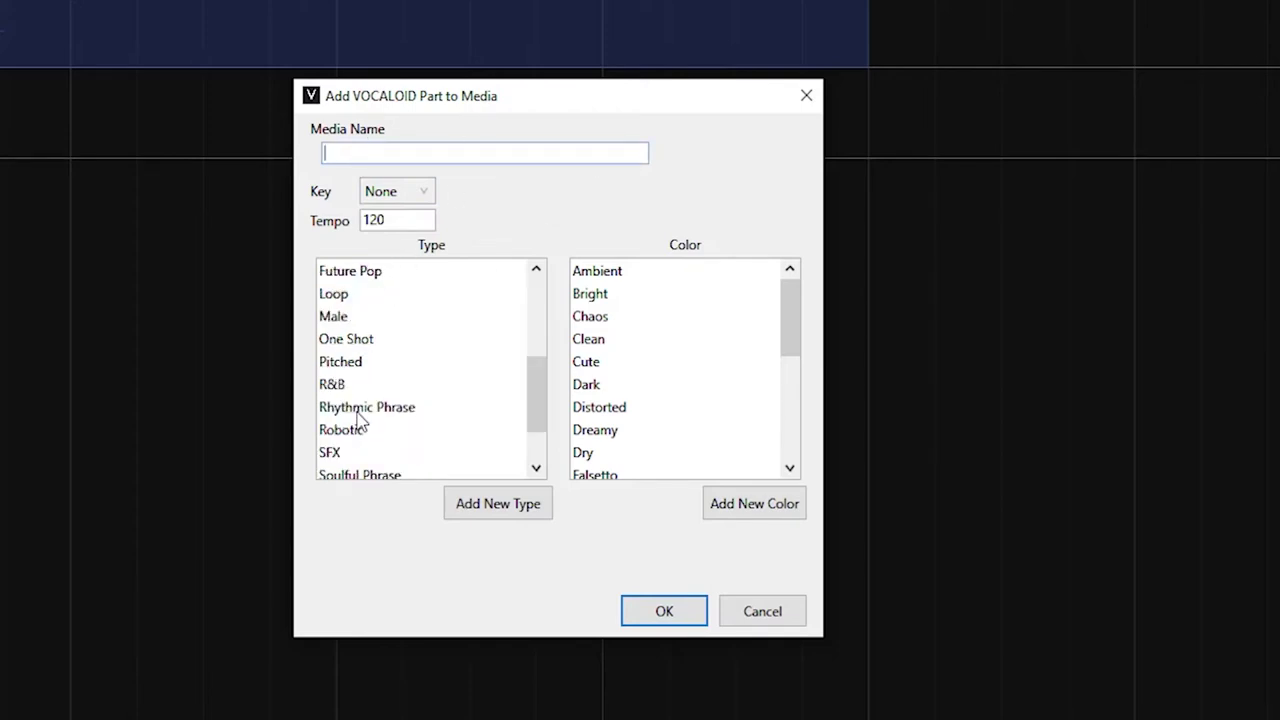
scroll(364, 416, "down", 1)
scroll(665, 330, "down", 3)
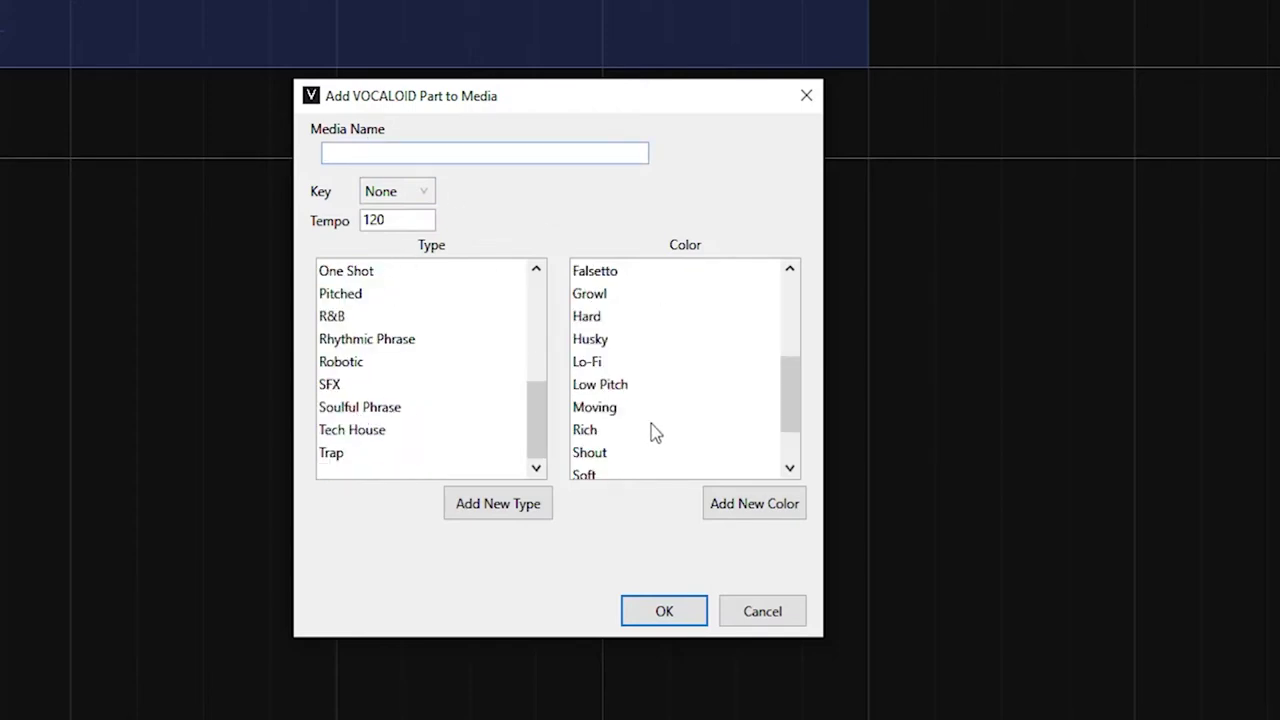
left_click(760, 610)
View the mixdown options for exporting the VOCALOID part to an audio file, and cancel the export.
left_click(110, 50)
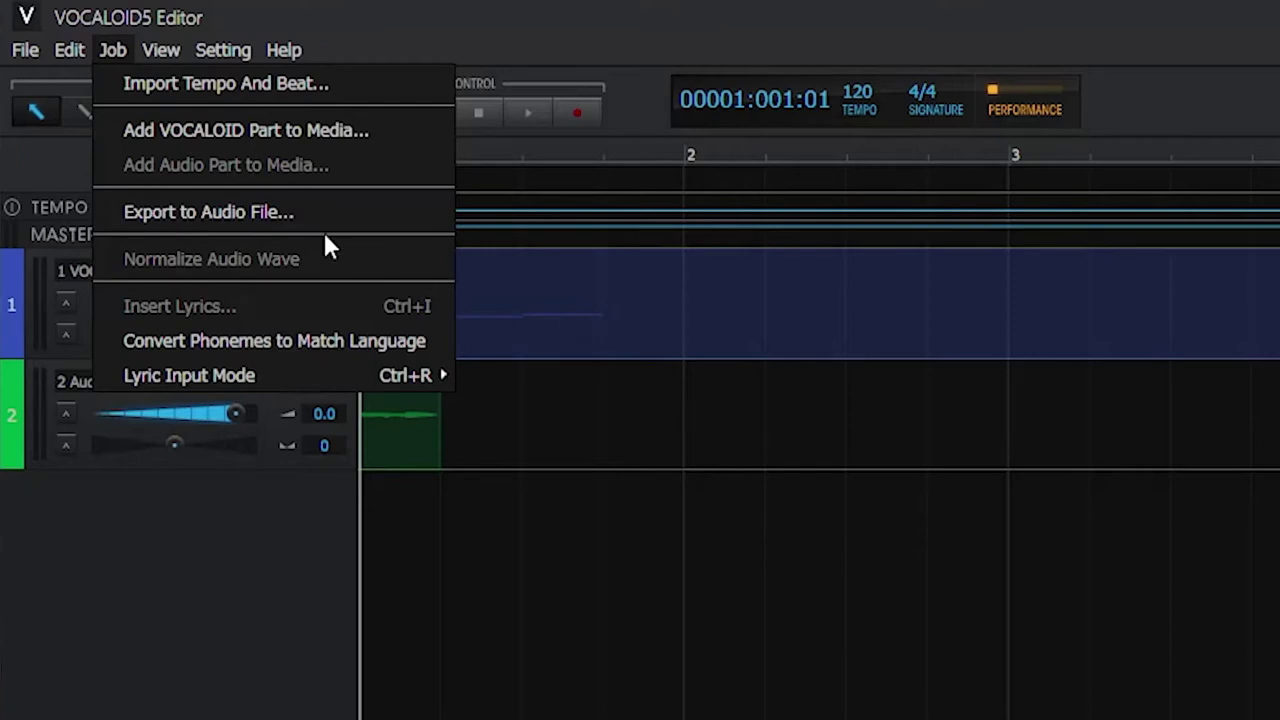
left_click(240, 212)
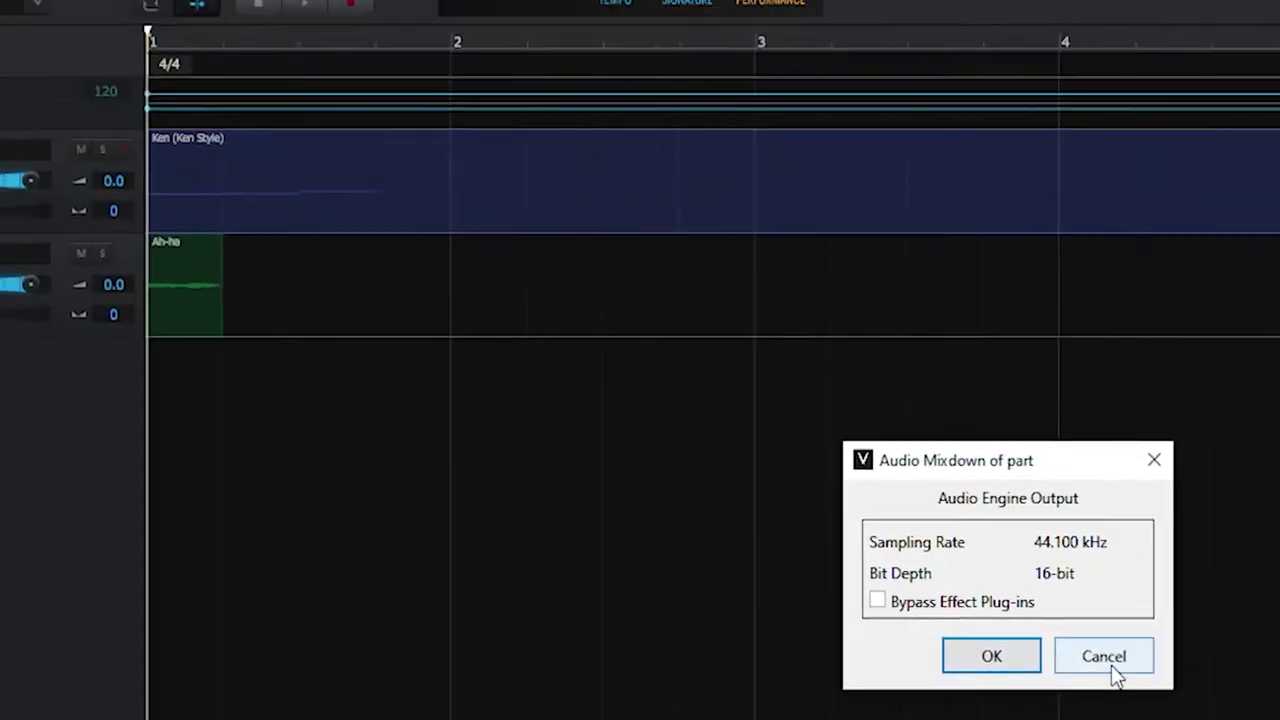
left_click(784, 478)
Normalize the Ah-ha audio part on track 2, and play back the arrangement to hear it.
left_click(110, 50)
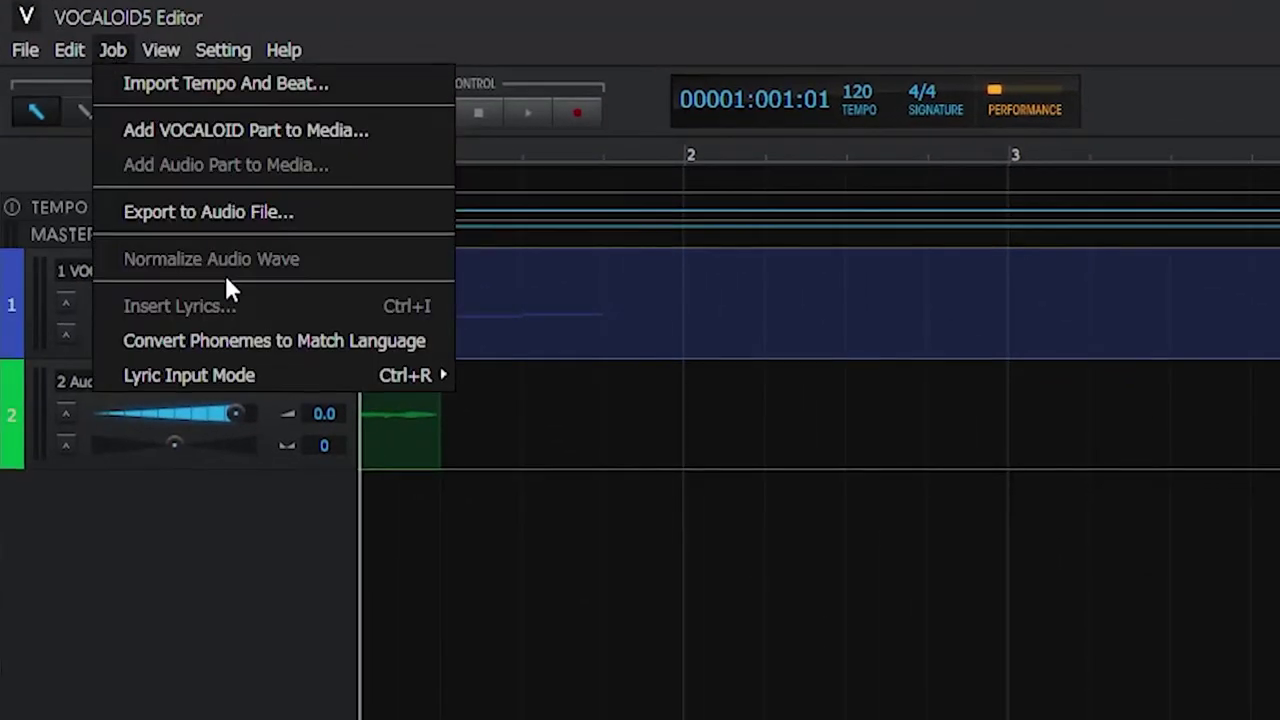
left_click(355, 622)
left_click(407, 433)
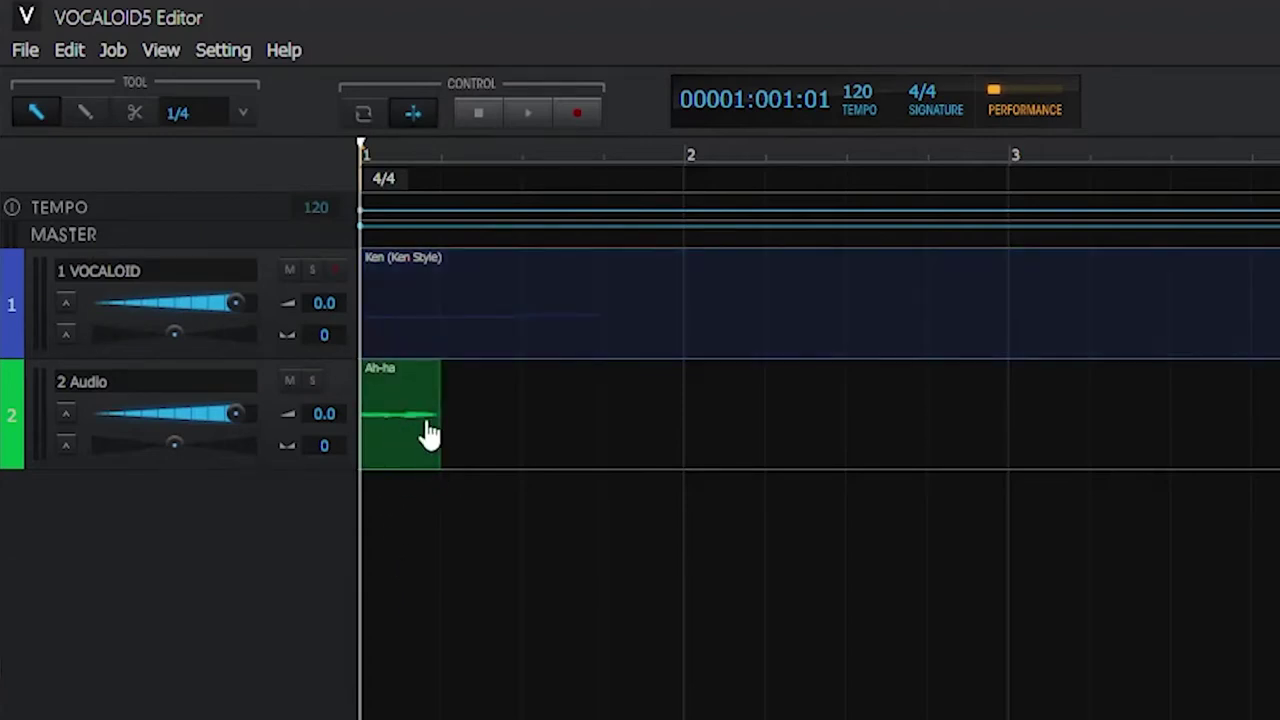
left_click(157, 52)
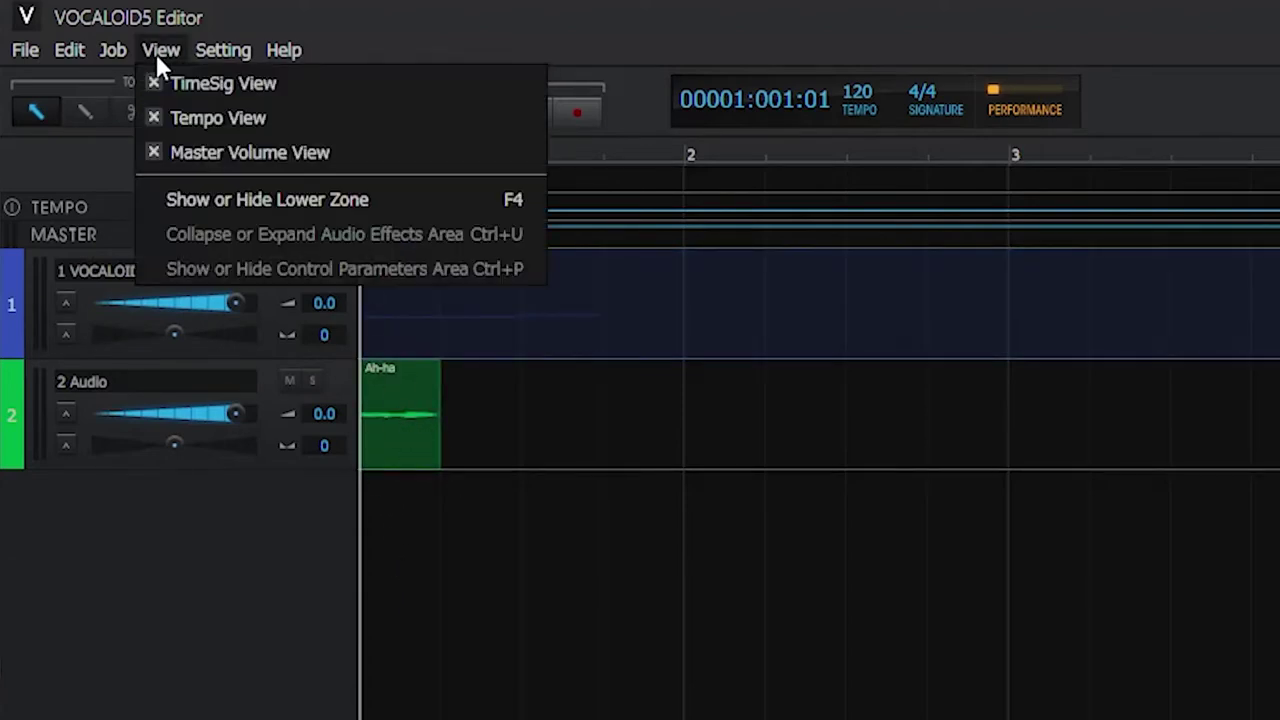
mouse_move(121, 45)
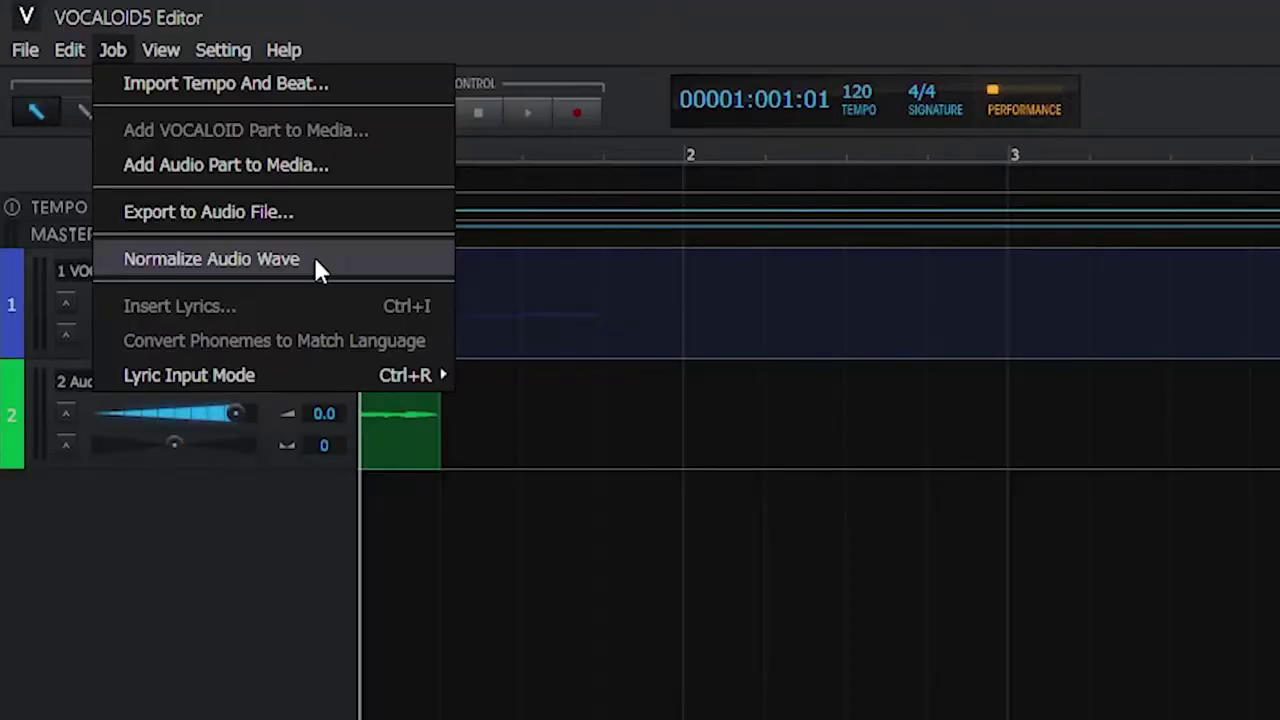
left_click(316, 270)
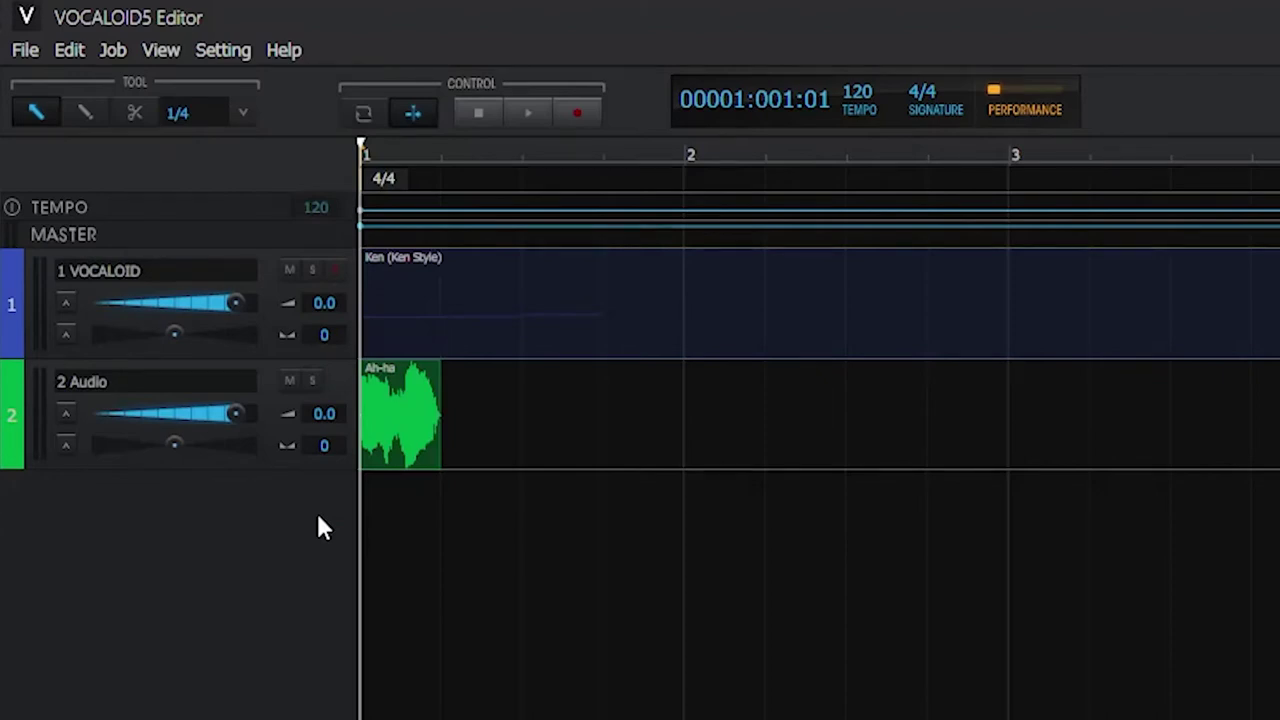
left_click(516, 118)
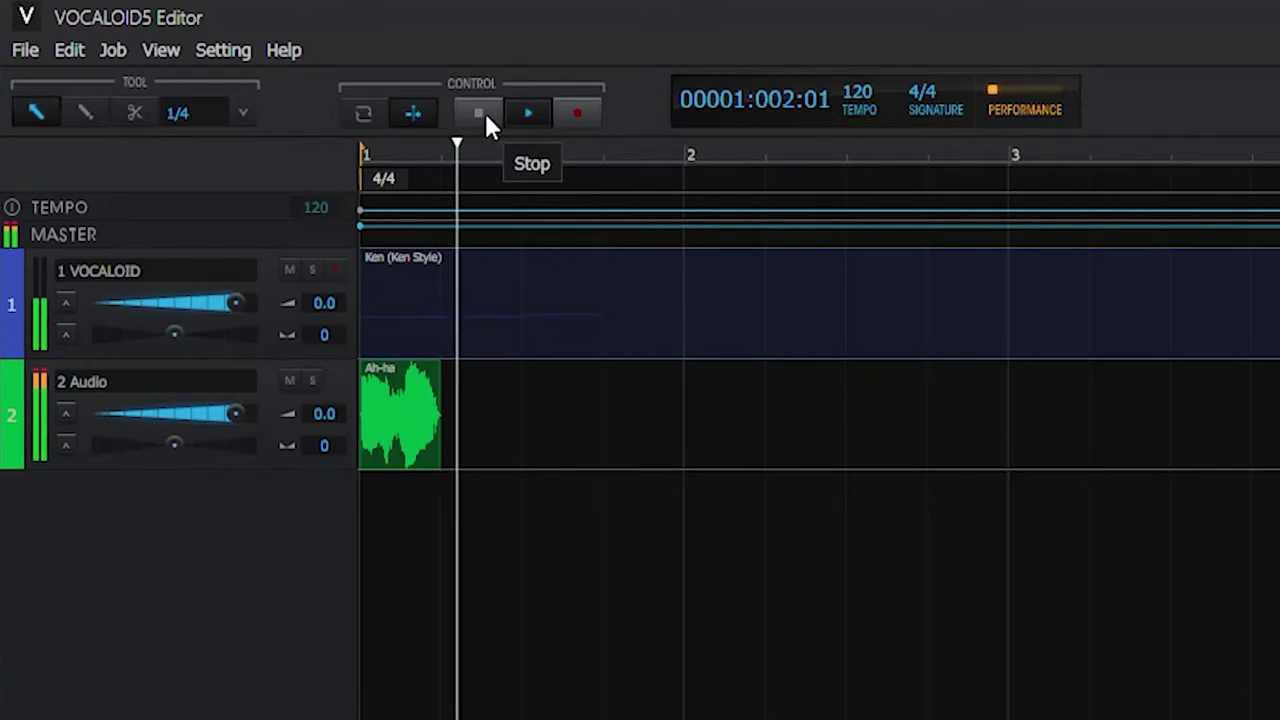
left_click(484, 112)
Open the VOCALOID part on track 1, and change its voice to the English voice Chris.
left_click(112, 50)
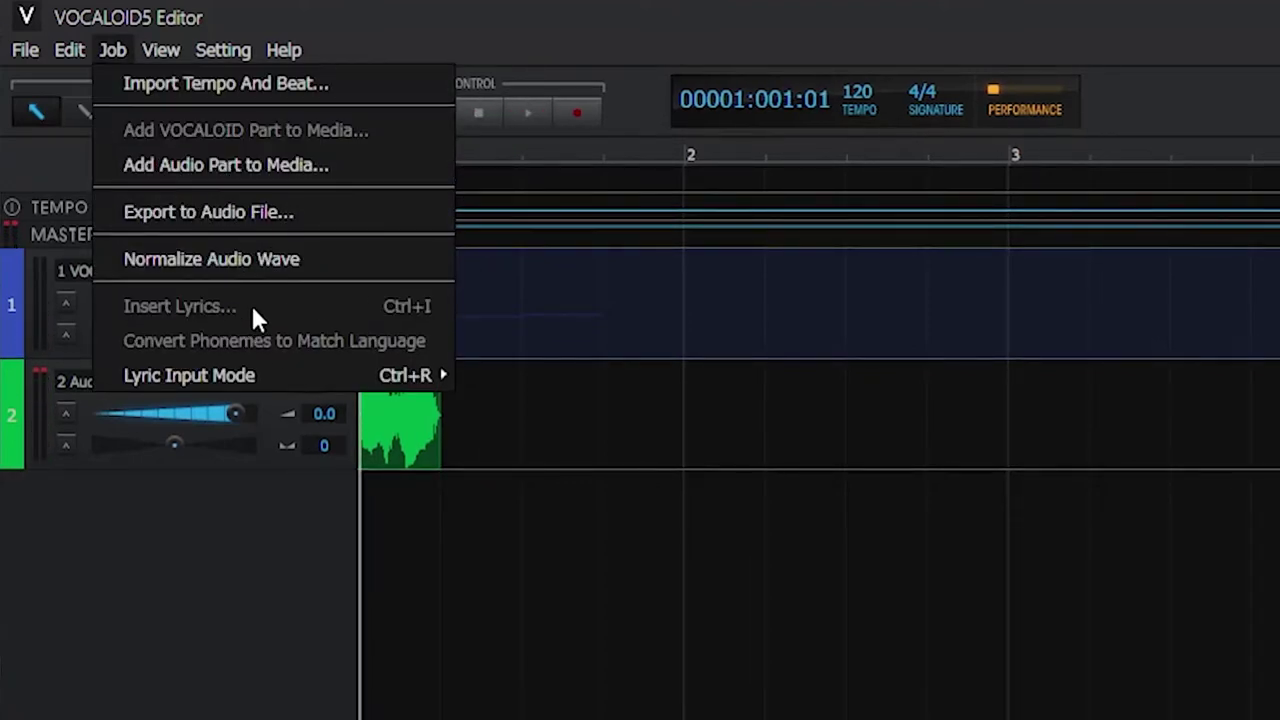
left_click(436, 530)
left_click(387, 340)
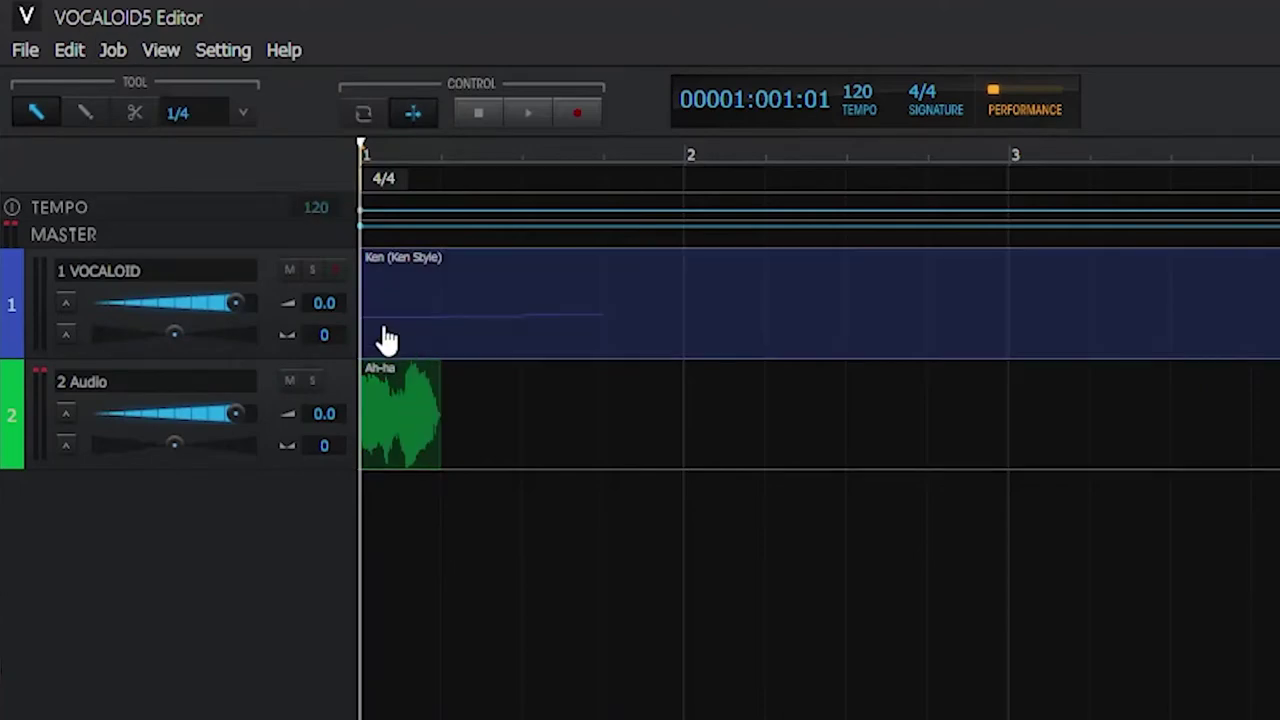
double_click(438, 318)
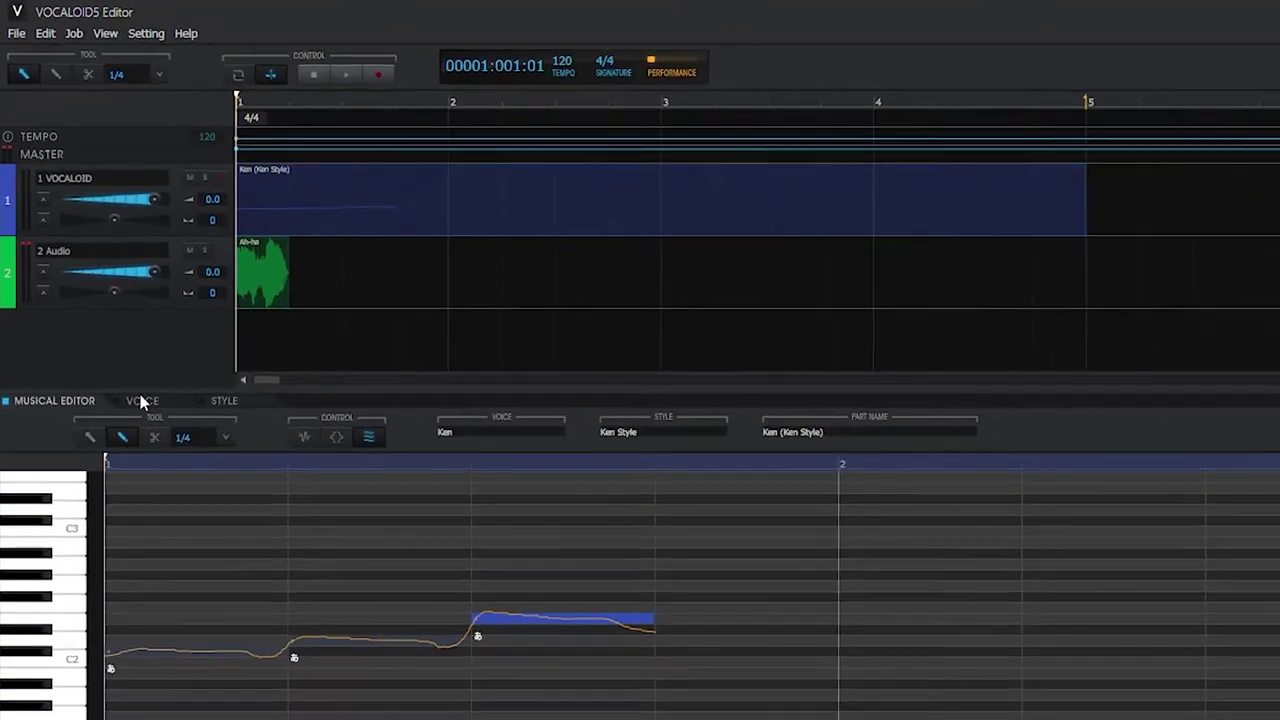
left_click(140, 401)
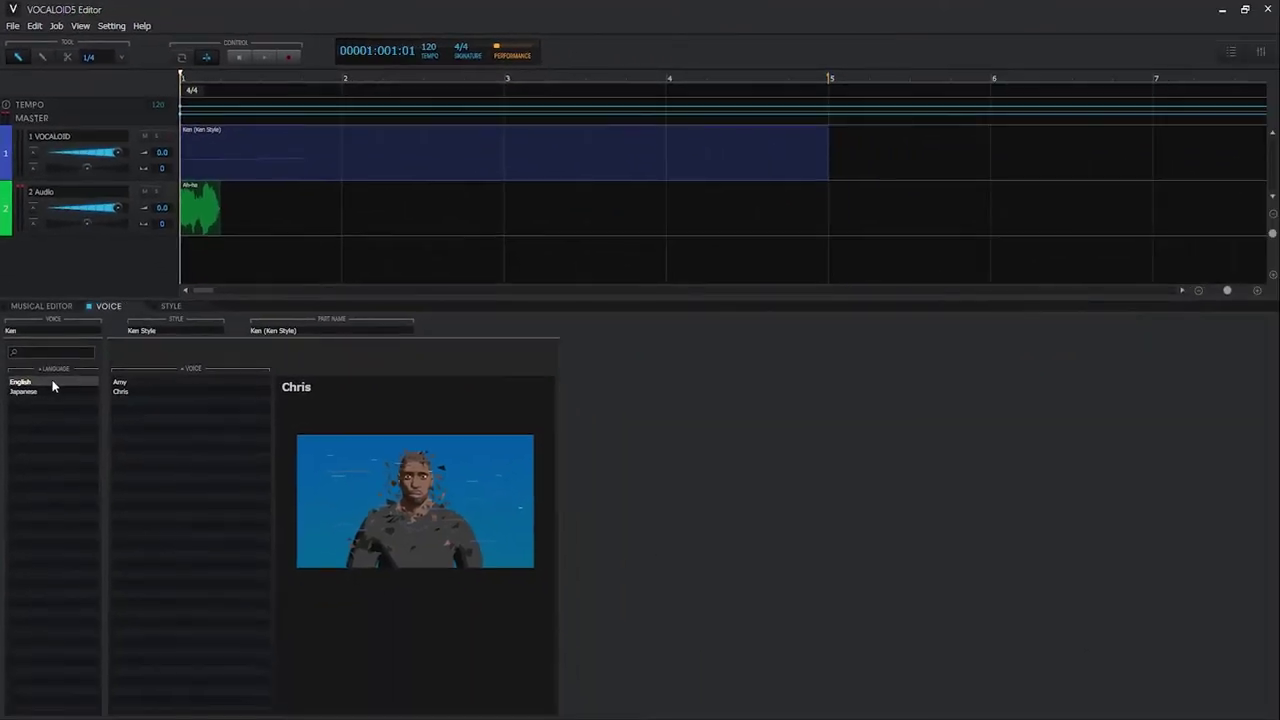
left_click(29, 381)
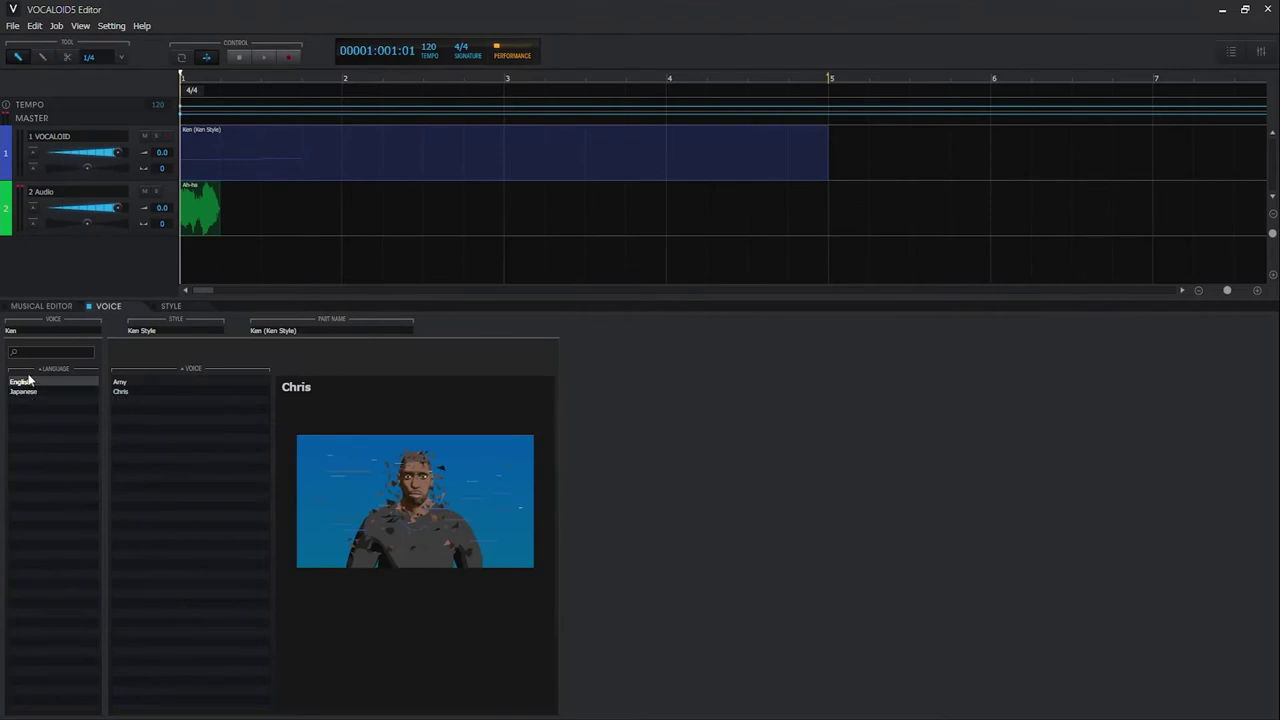
left_click(124, 391)
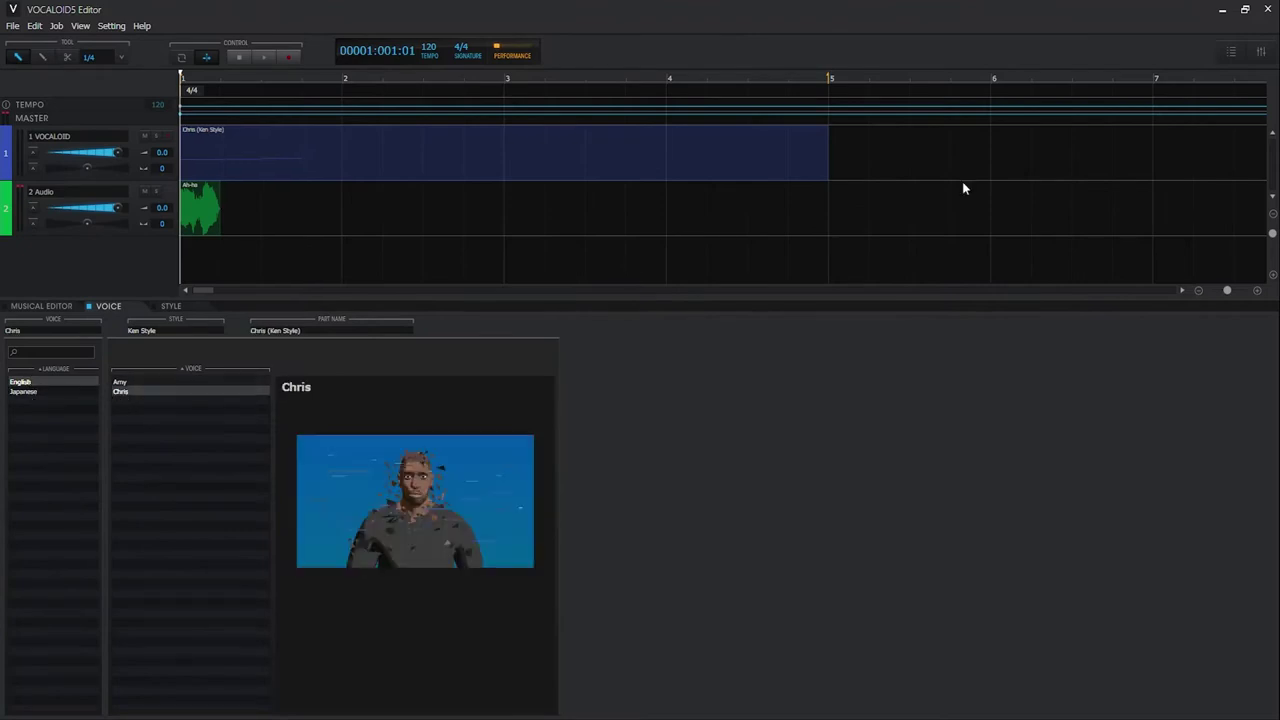
Select the three notes of the Chris part in the Musical Editor, and insert the lyrics "I love you".
double_click(324, 140)
left_click_drag(443, 424, 70, 587)
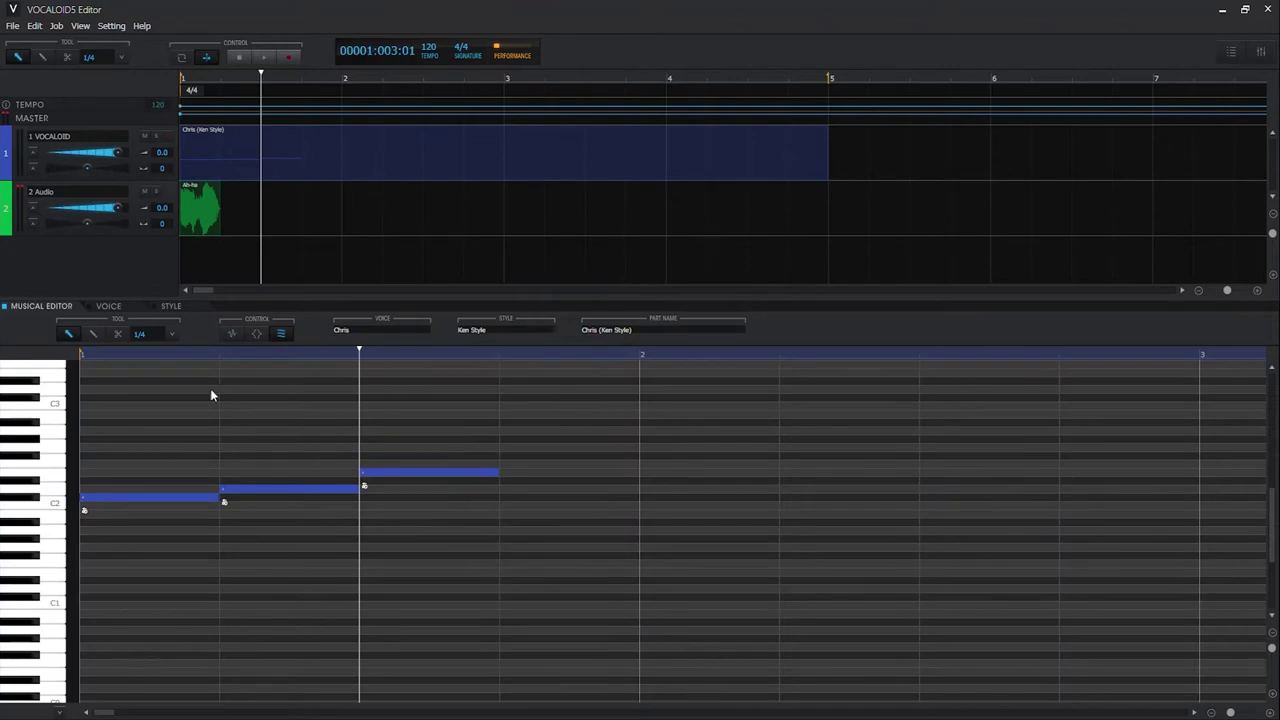
left_click(56, 25)
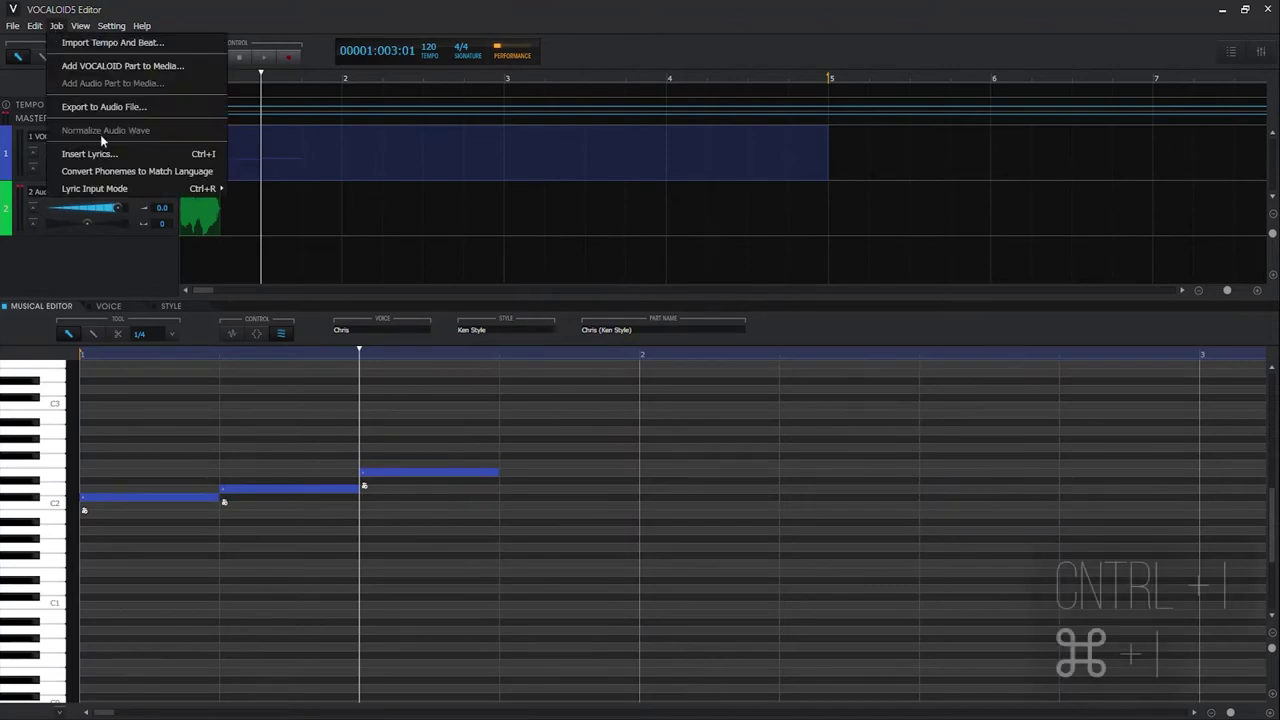
left_click(152, 153)
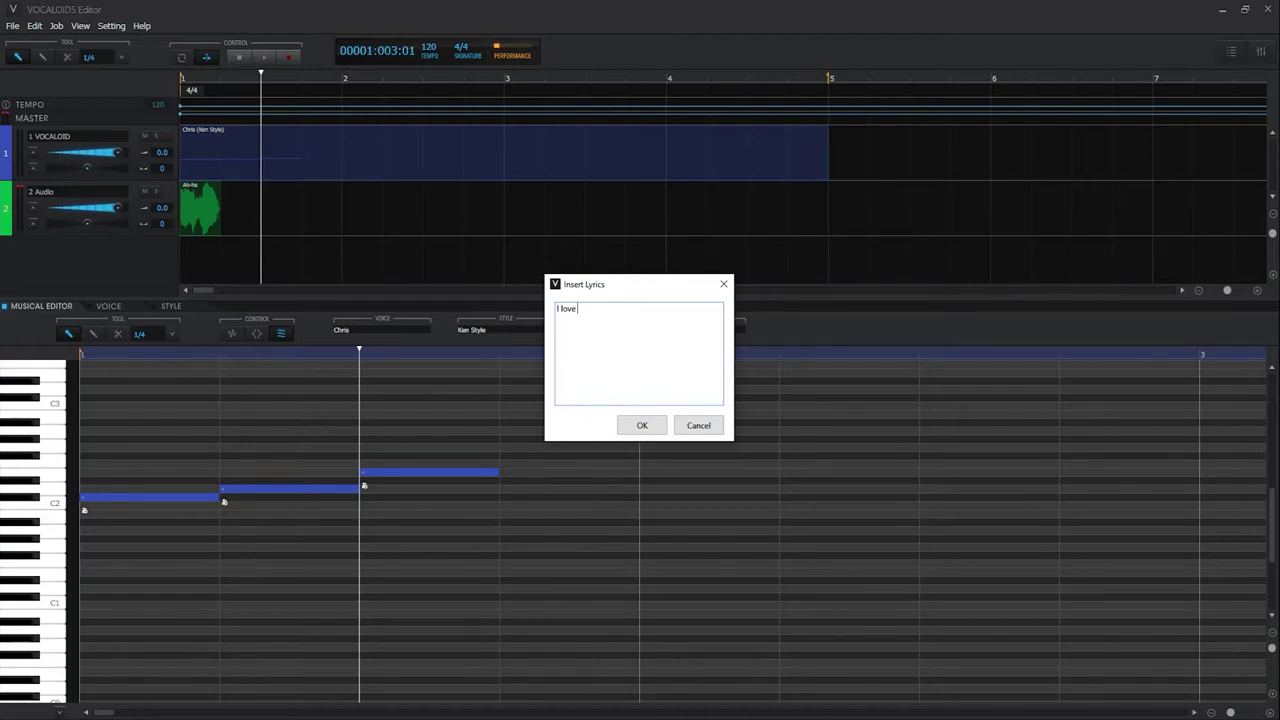
left_click(645, 425)
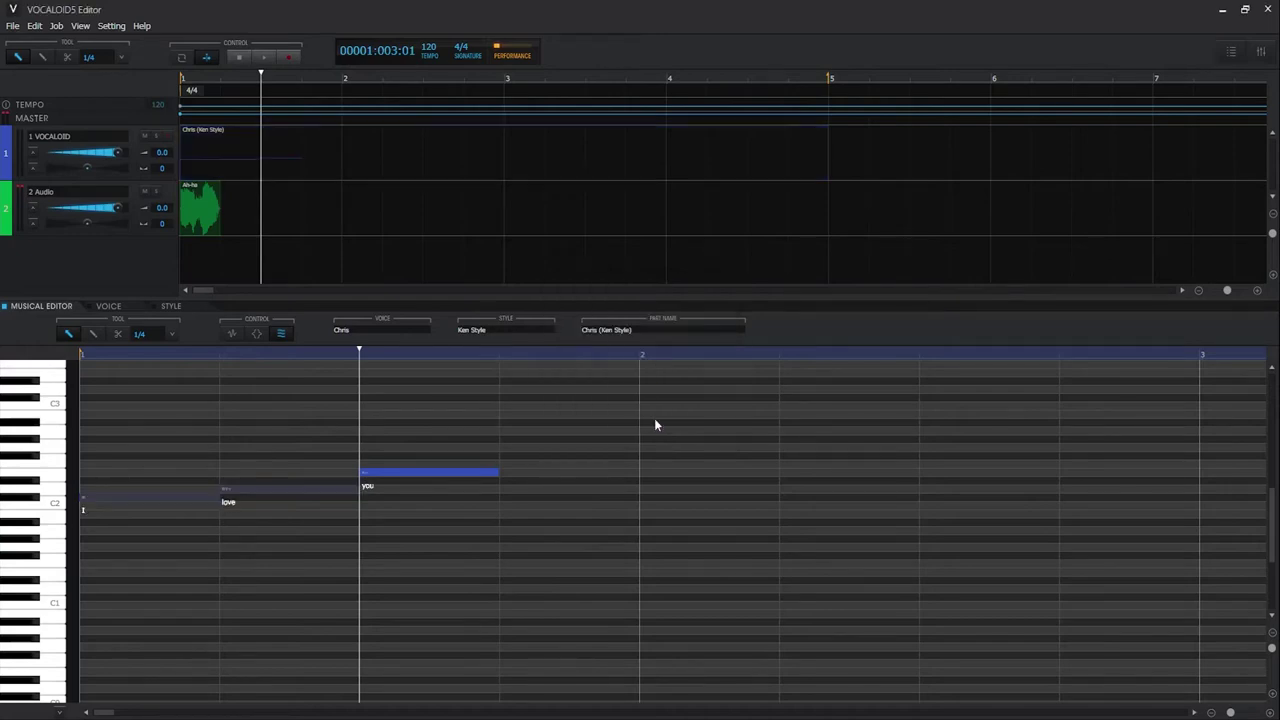
Play the vocal part from the start with the audio track muted, and stop playback.
left_click(242, 57)
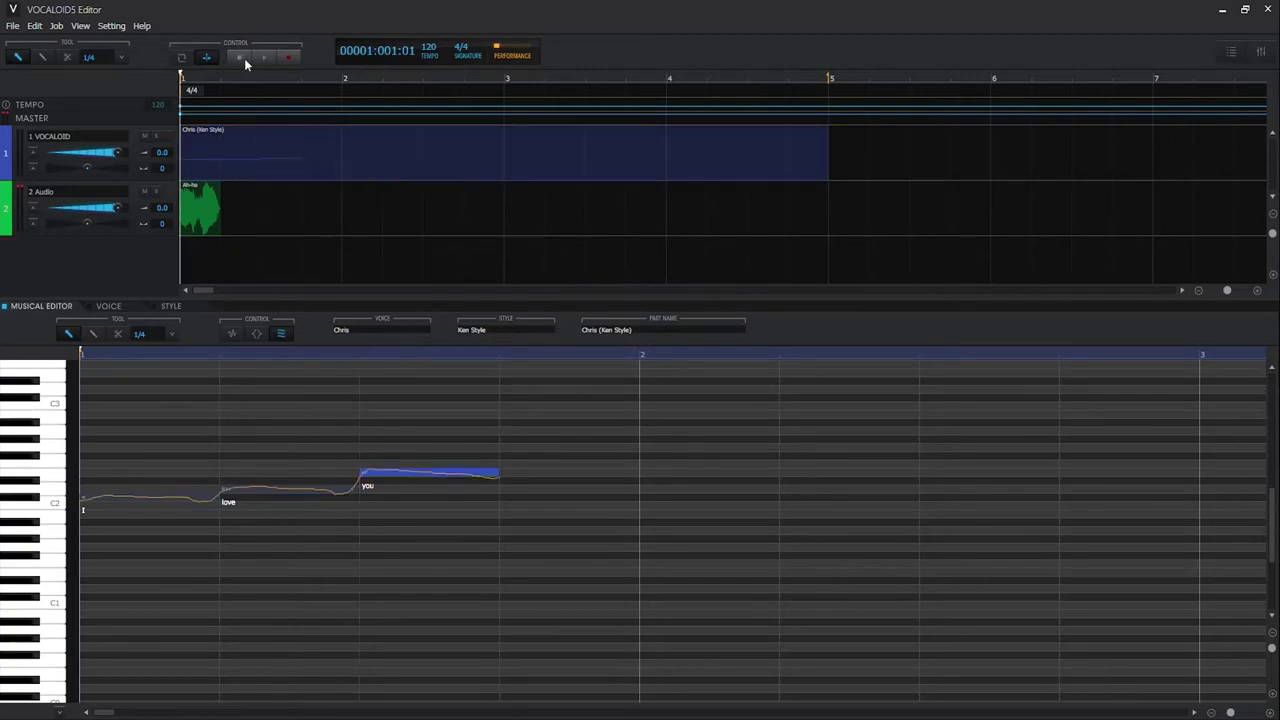
left_click(262, 57)
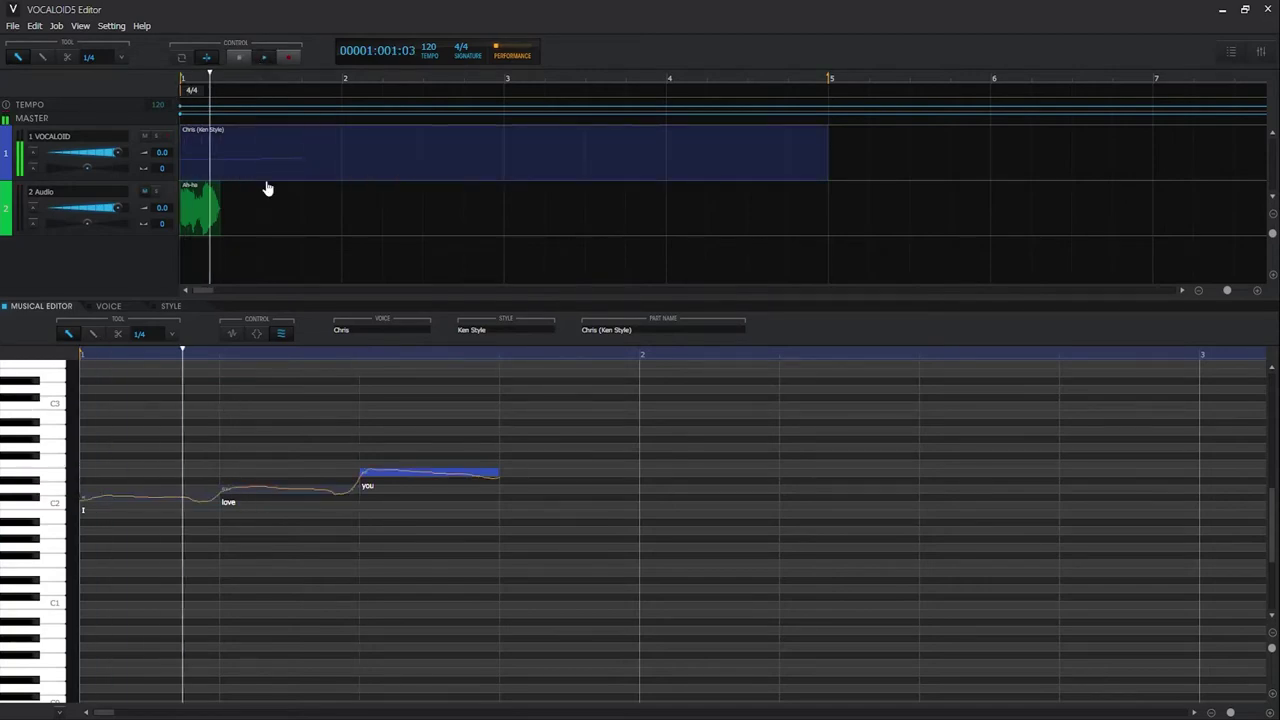
left_click(241, 56)
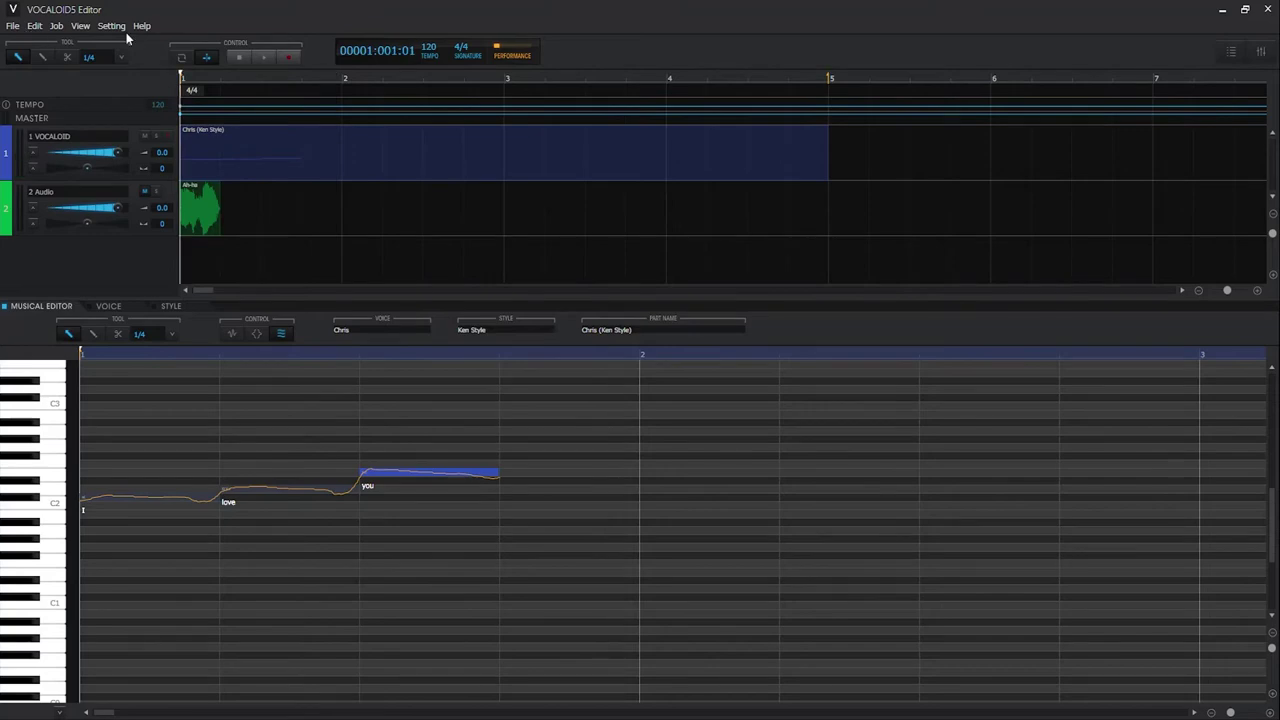
key("e")
Convert the vocal part's phonemes to match its language, and view the Lyric Input Mode options.
left_click(56, 25)
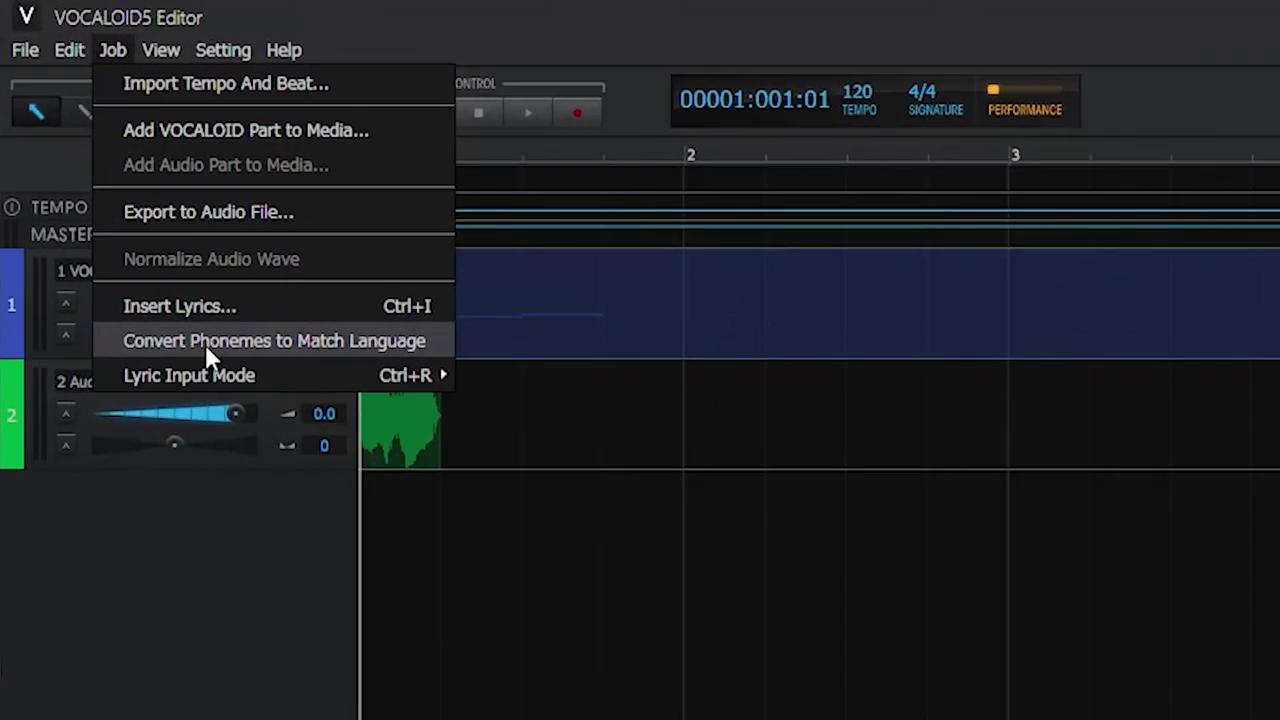
left_click(370, 343)
mouse_move(255, 372)
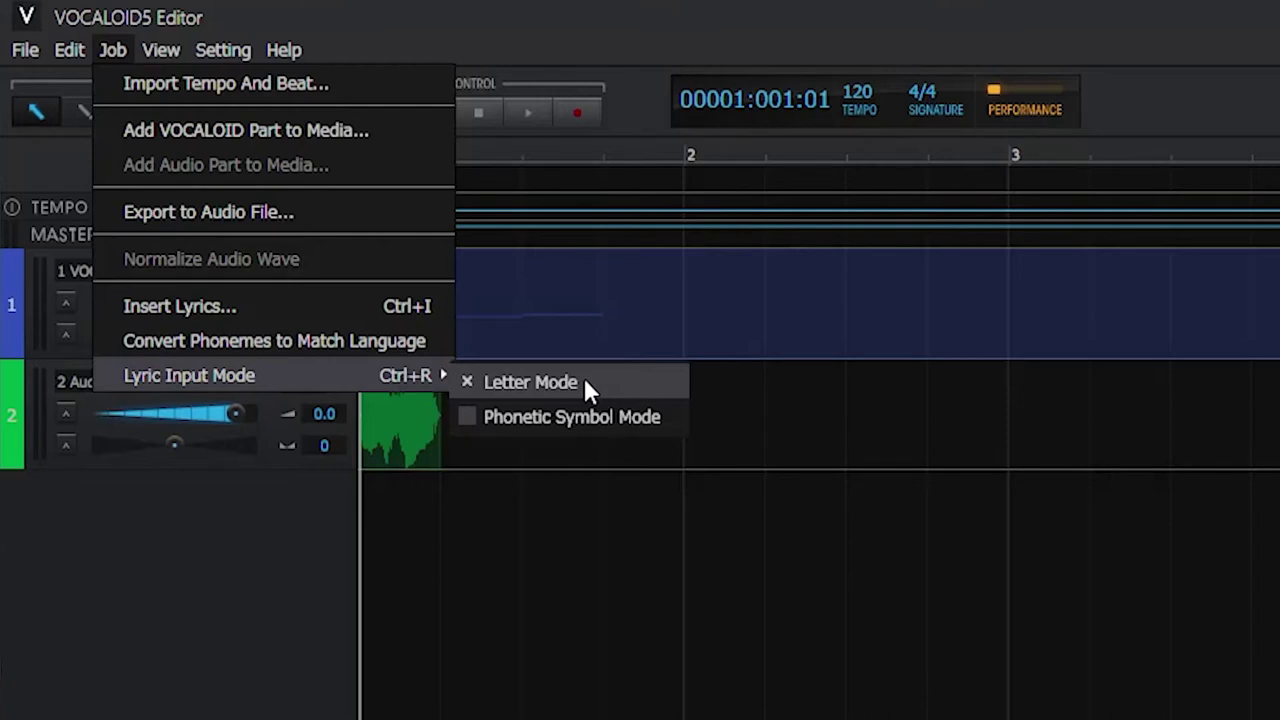
Hide the time signature, tempo and master volume views above the tracks.
left_click(596, 582)
left_click(153, 49)
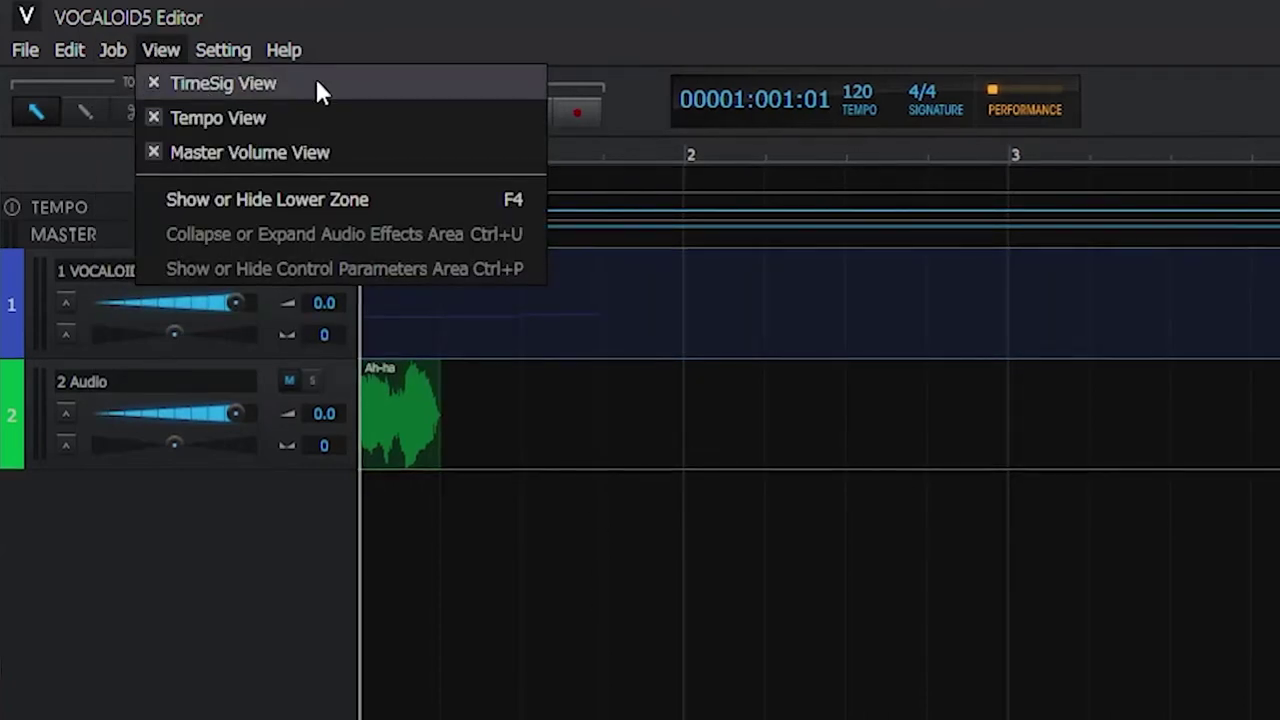
left_click(318, 88)
left_click(175, 45)
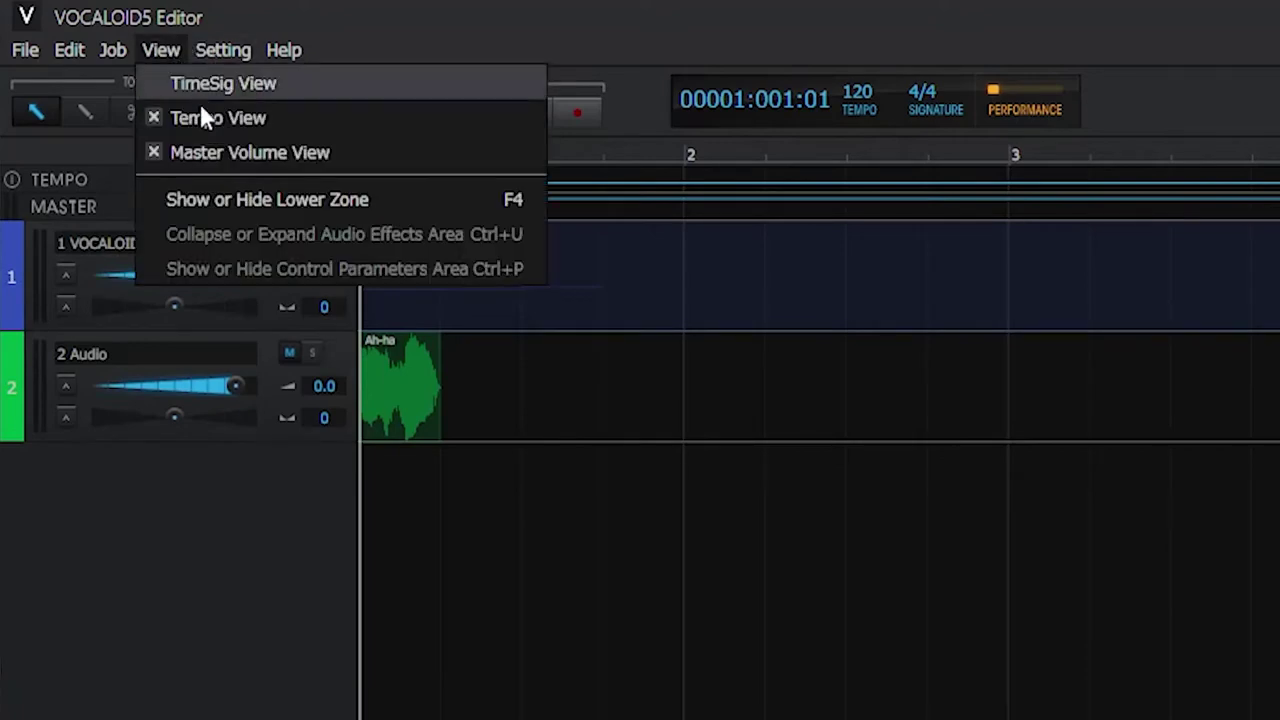
left_click(208, 120)
left_click(149, 52)
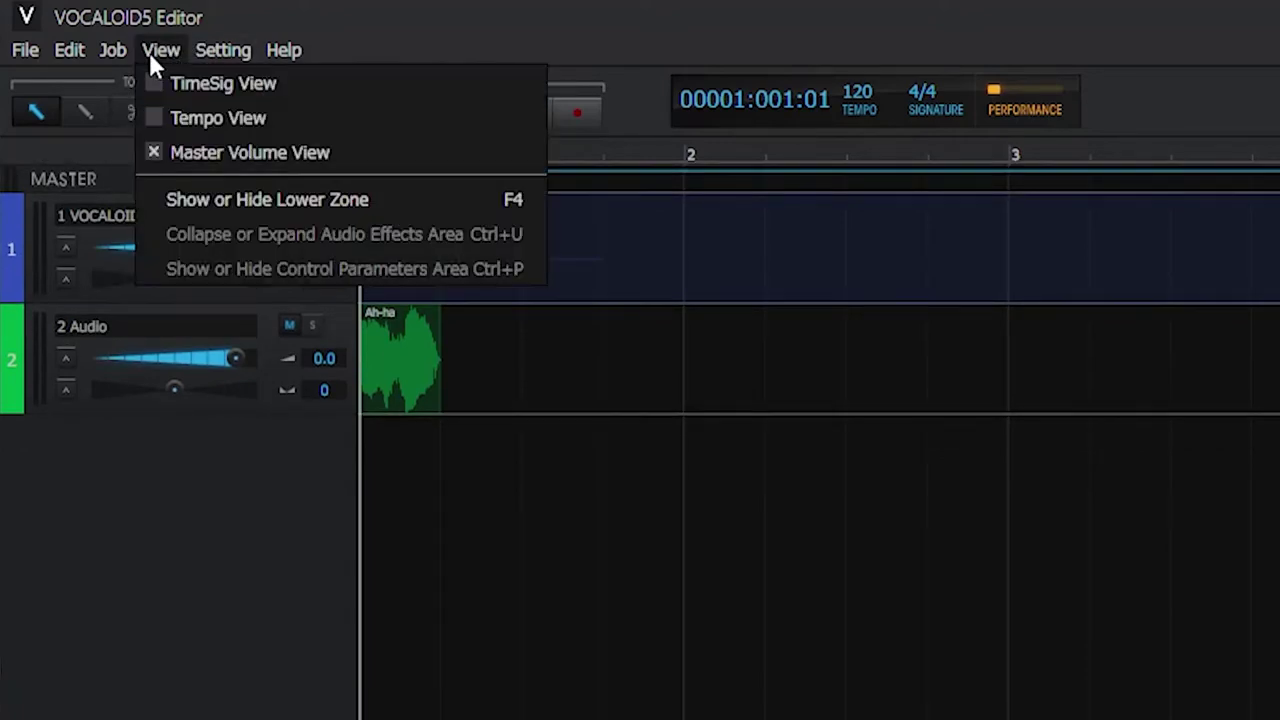
left_click(228, 154)
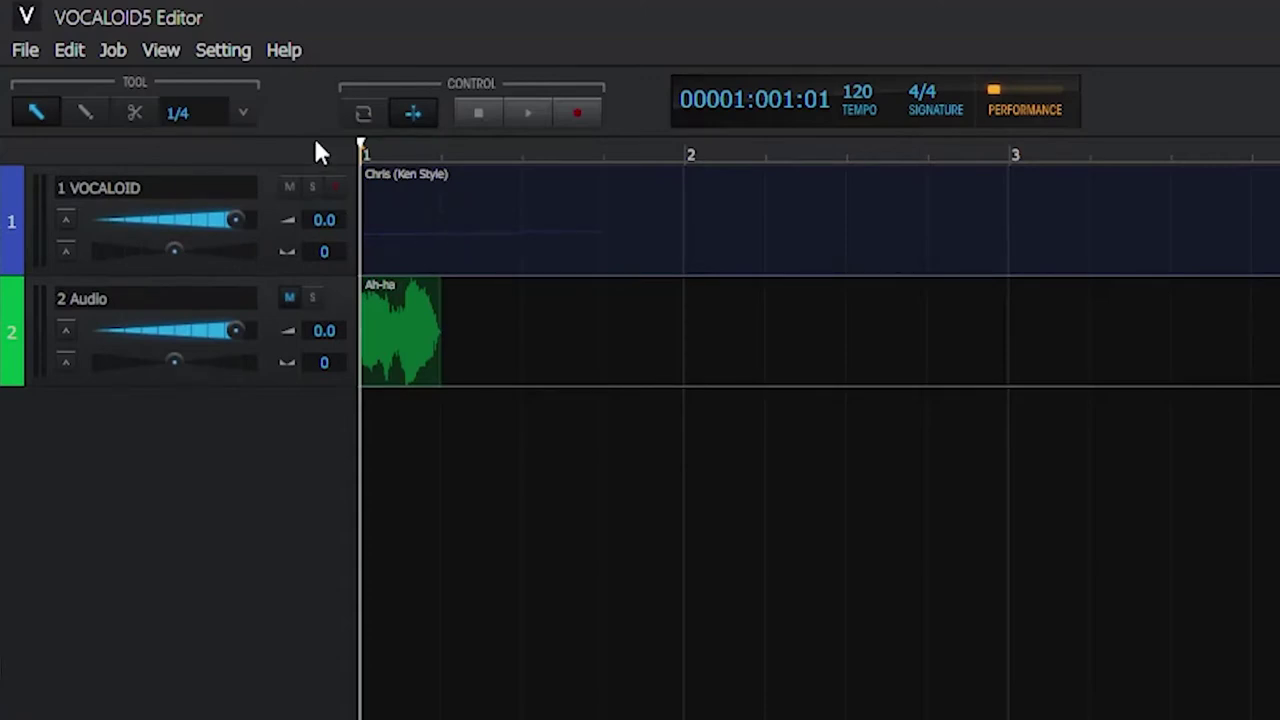
Show the time signature, tempo and master volume views again.
left_click(172, 56)
left_click(241, 86)
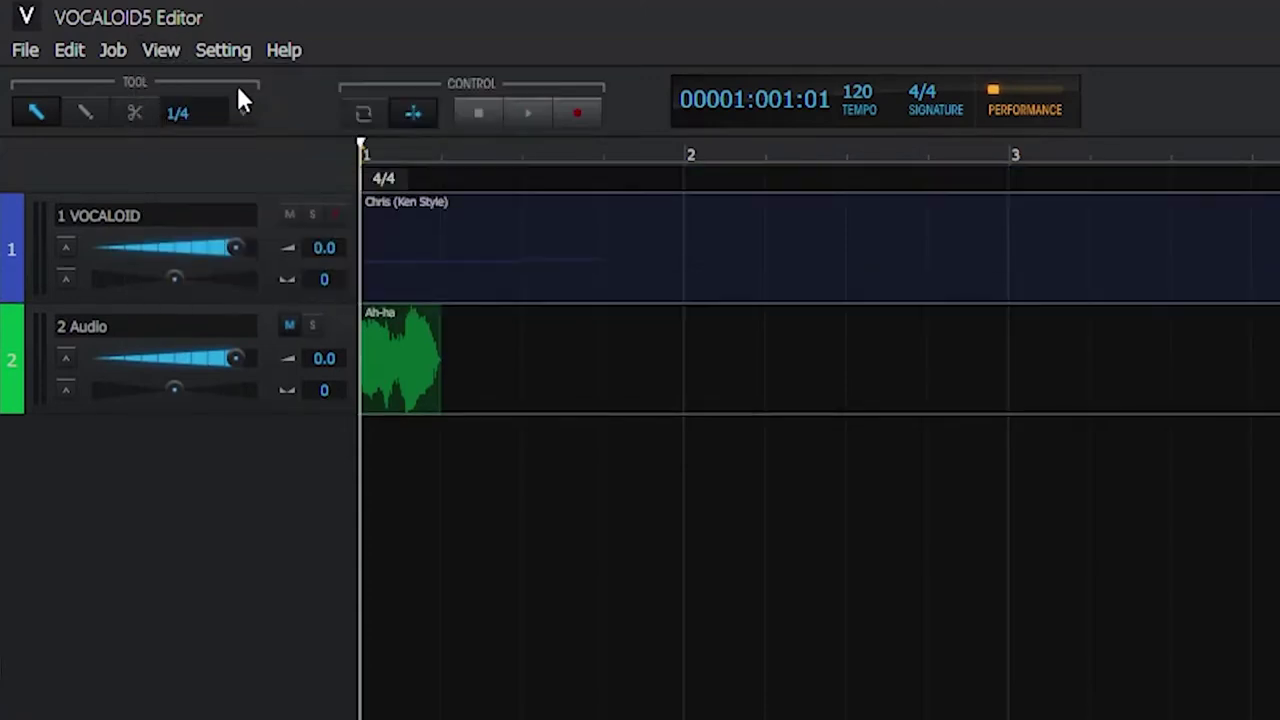
left_click(173, 53)
left_click(188, 120)
left_click(165, 57)
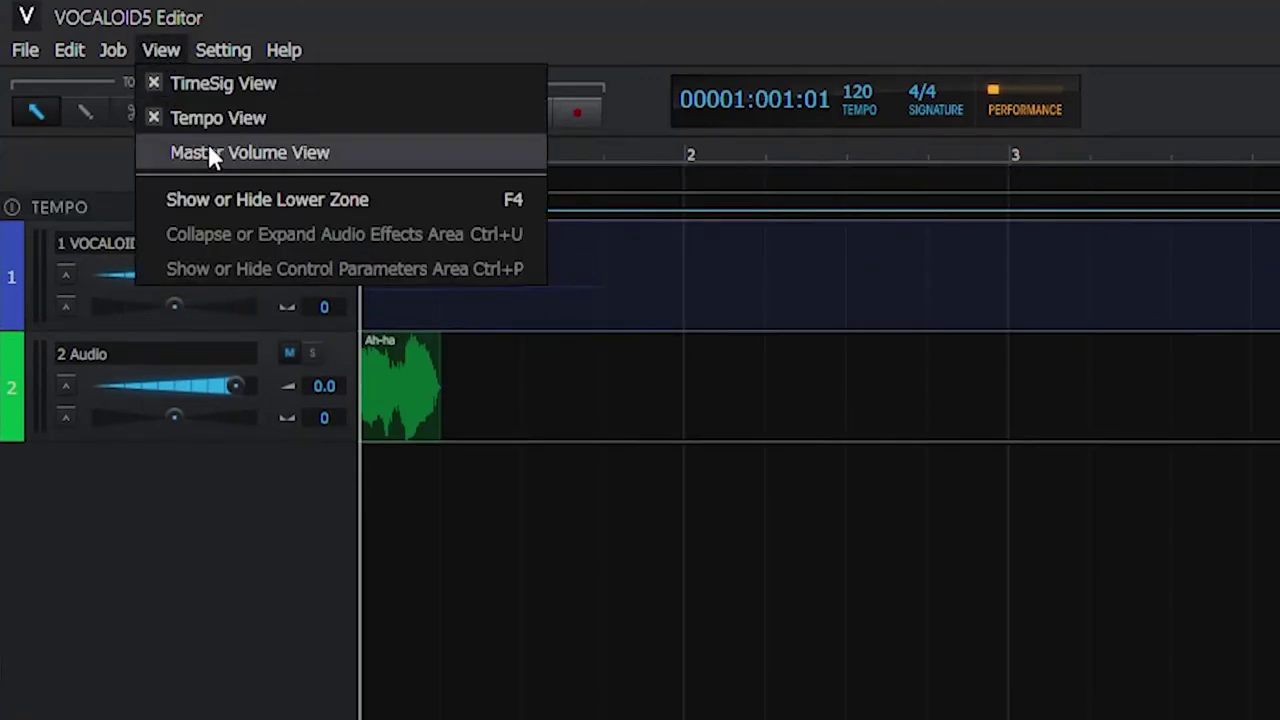
left_click(208, 150)
Show the lower zone below the tracks, toggle it a few times, and leave it hidden.
left_click(172, 54)
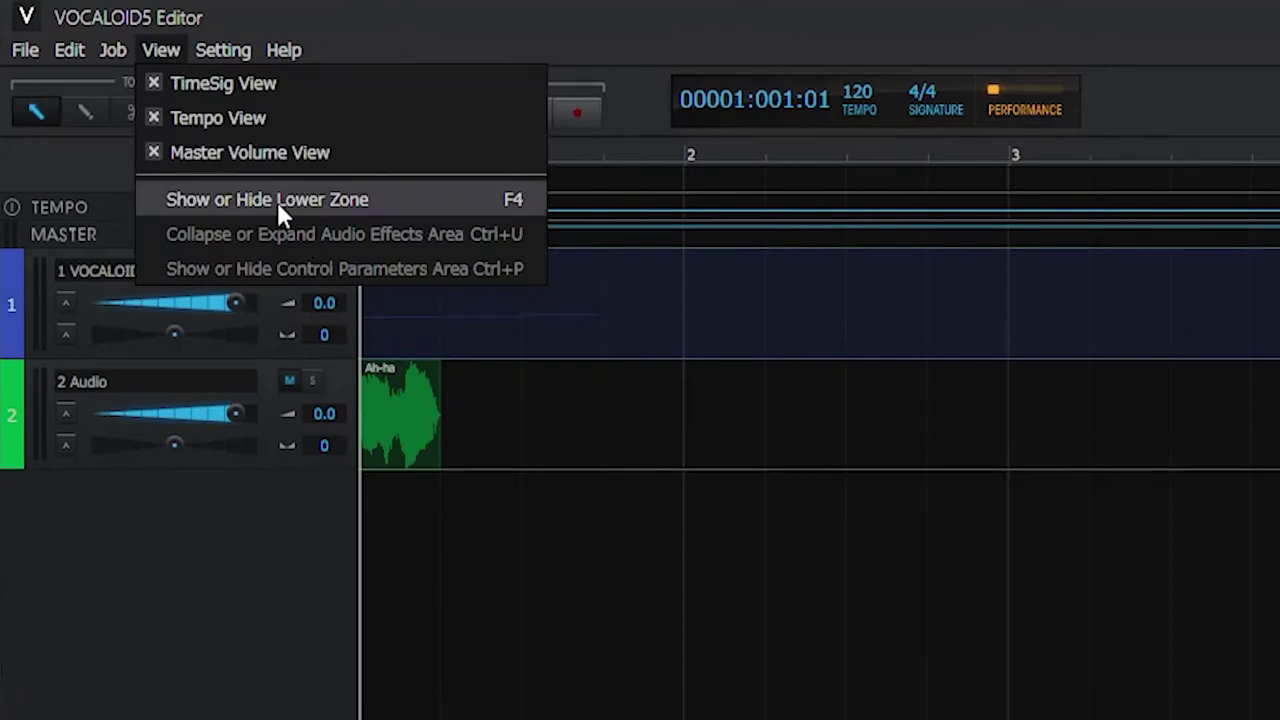
left_click(426, 211)
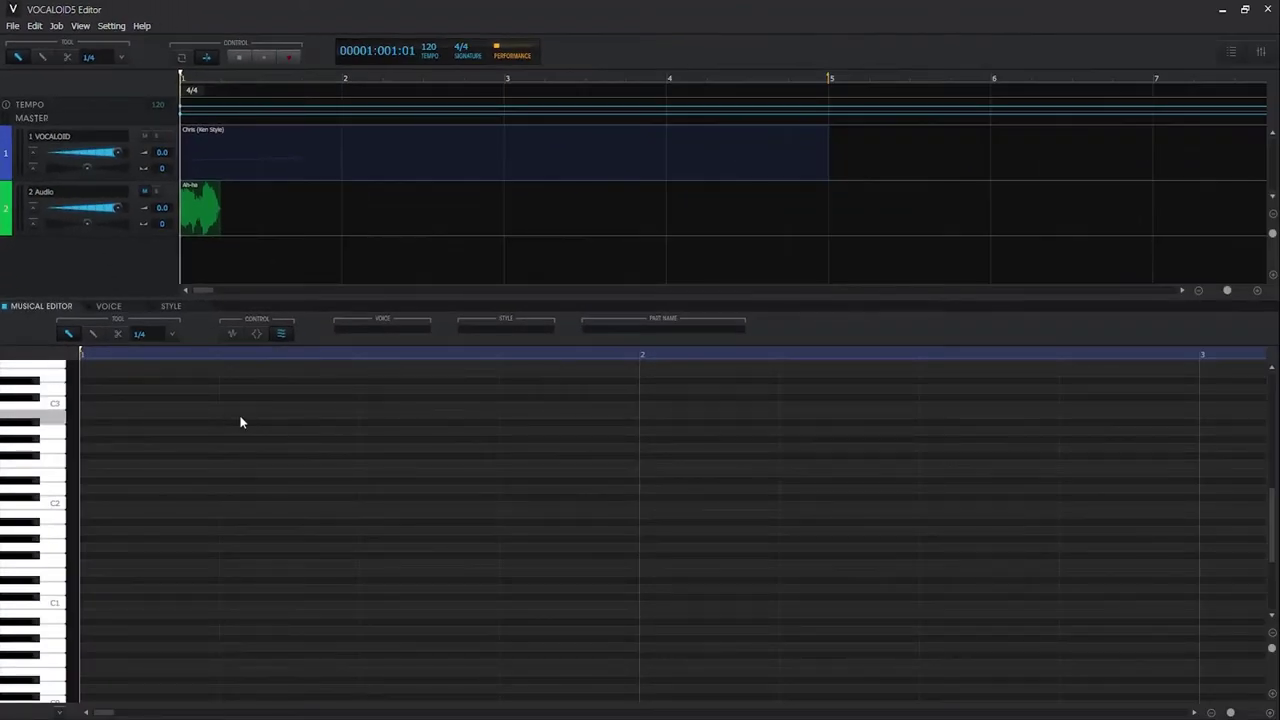
key("F4")
key("F4")
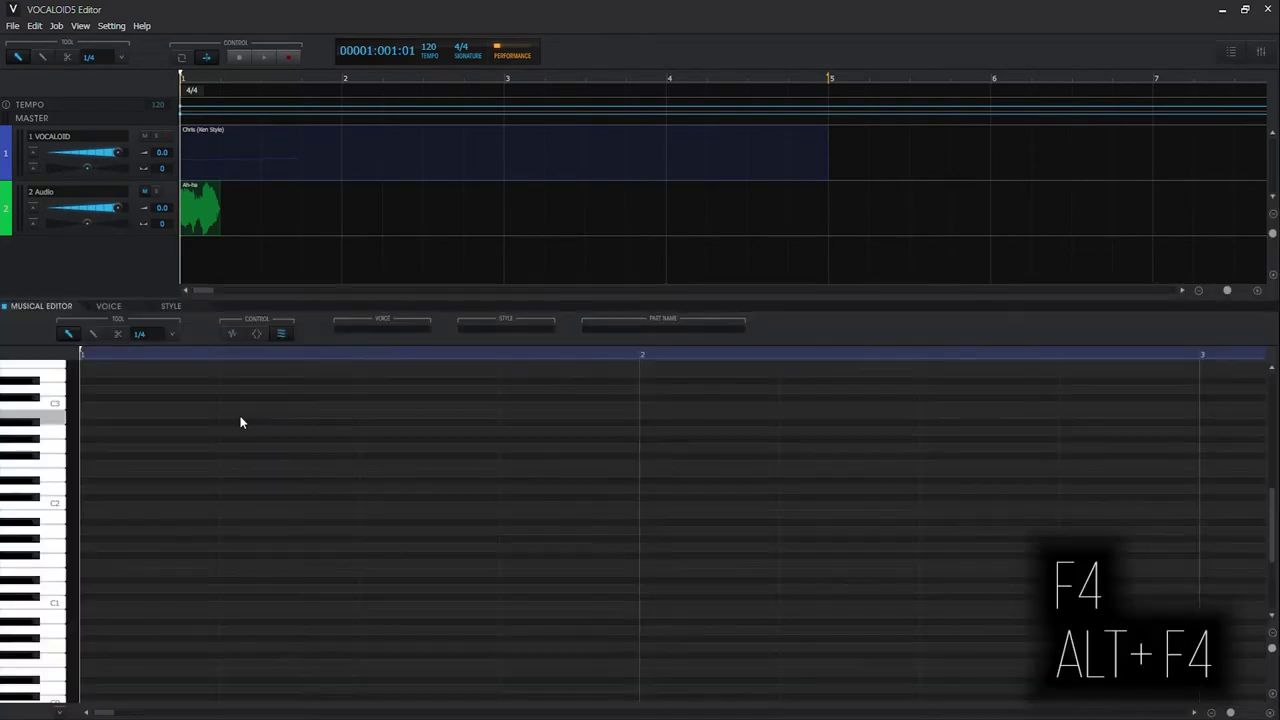
key("F4")
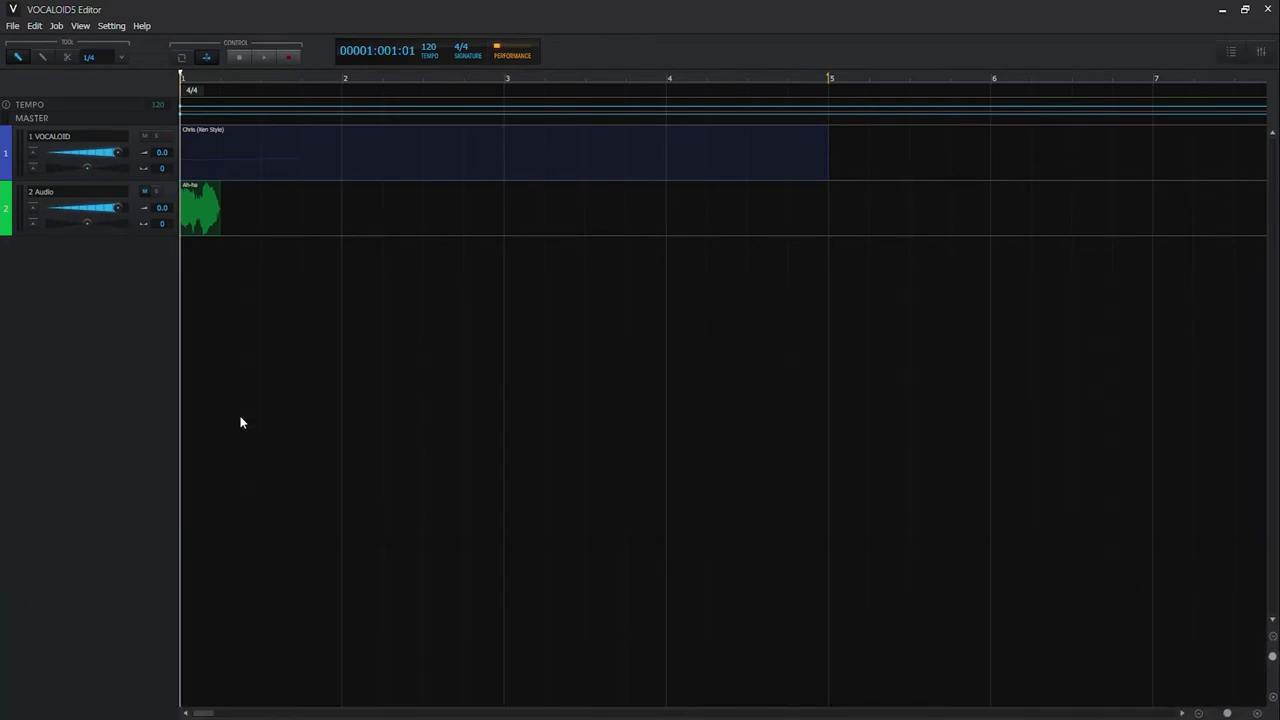
left_click(77, 24)
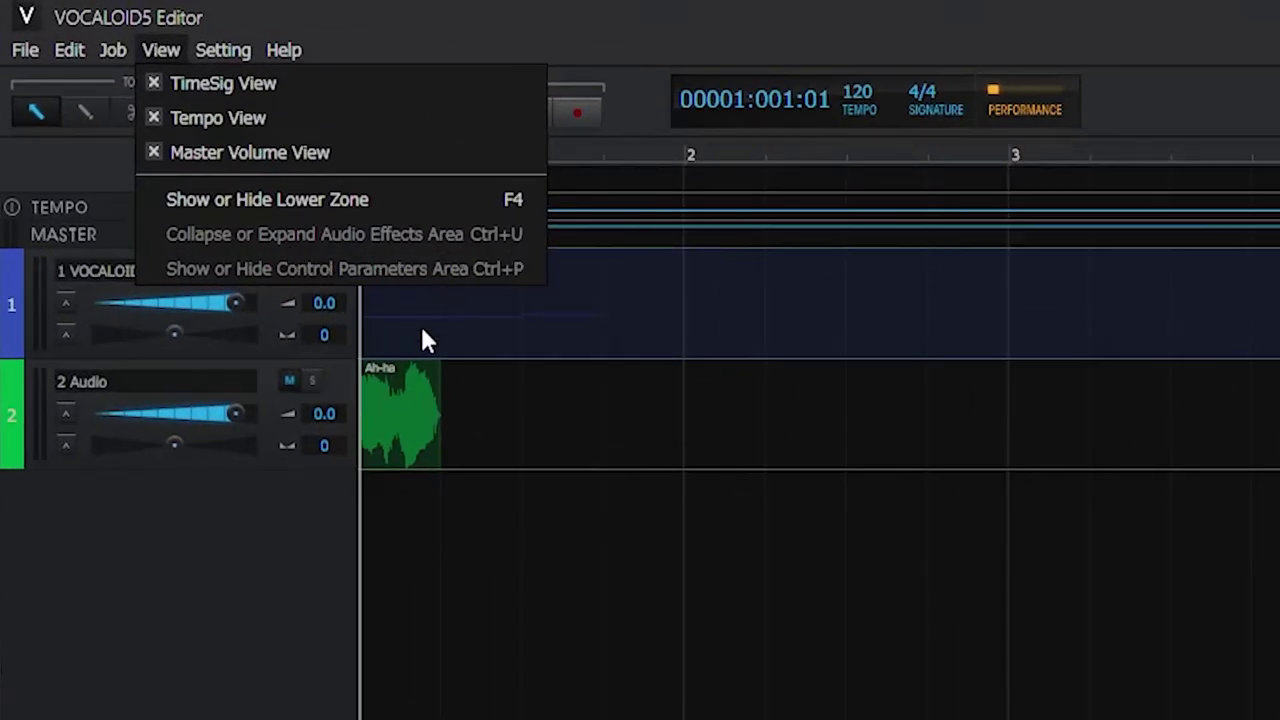
left_click(400, 578)
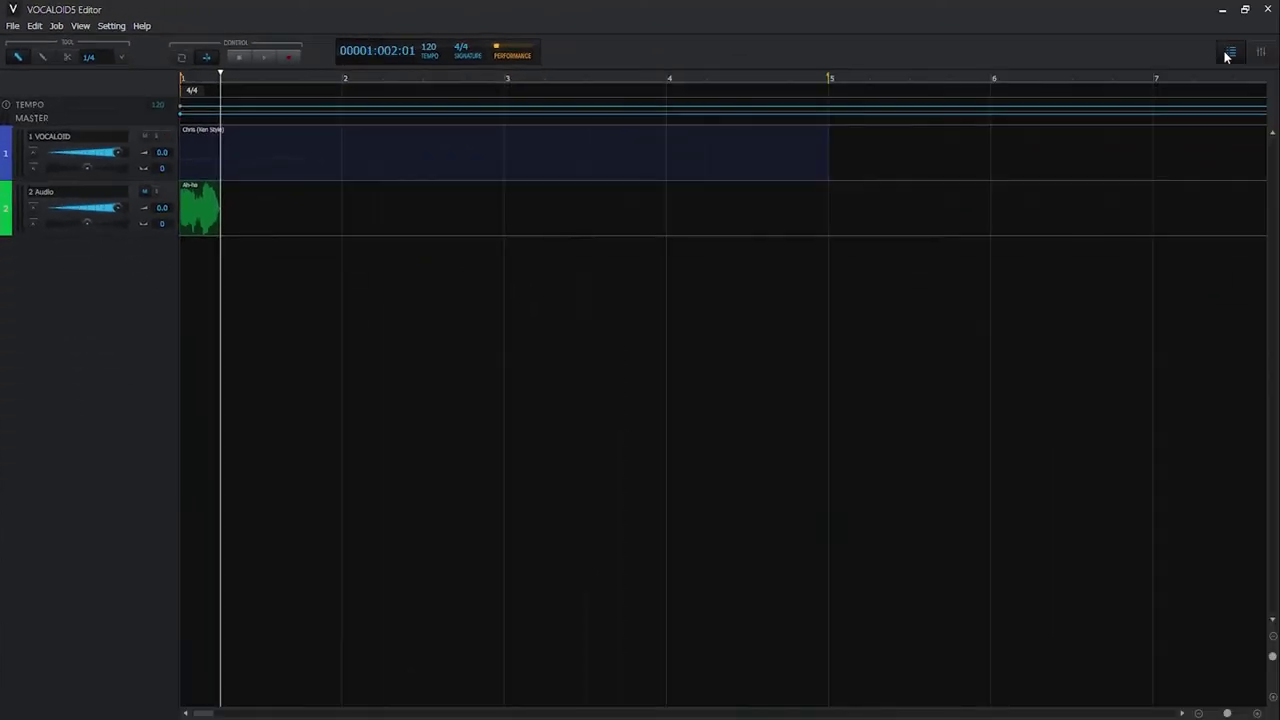
Open the Chris part's Style settings in the lower zone, then collapse and re-expand the Audio Effects area.
key("F4")
key("F3")
left_click(171, 306)
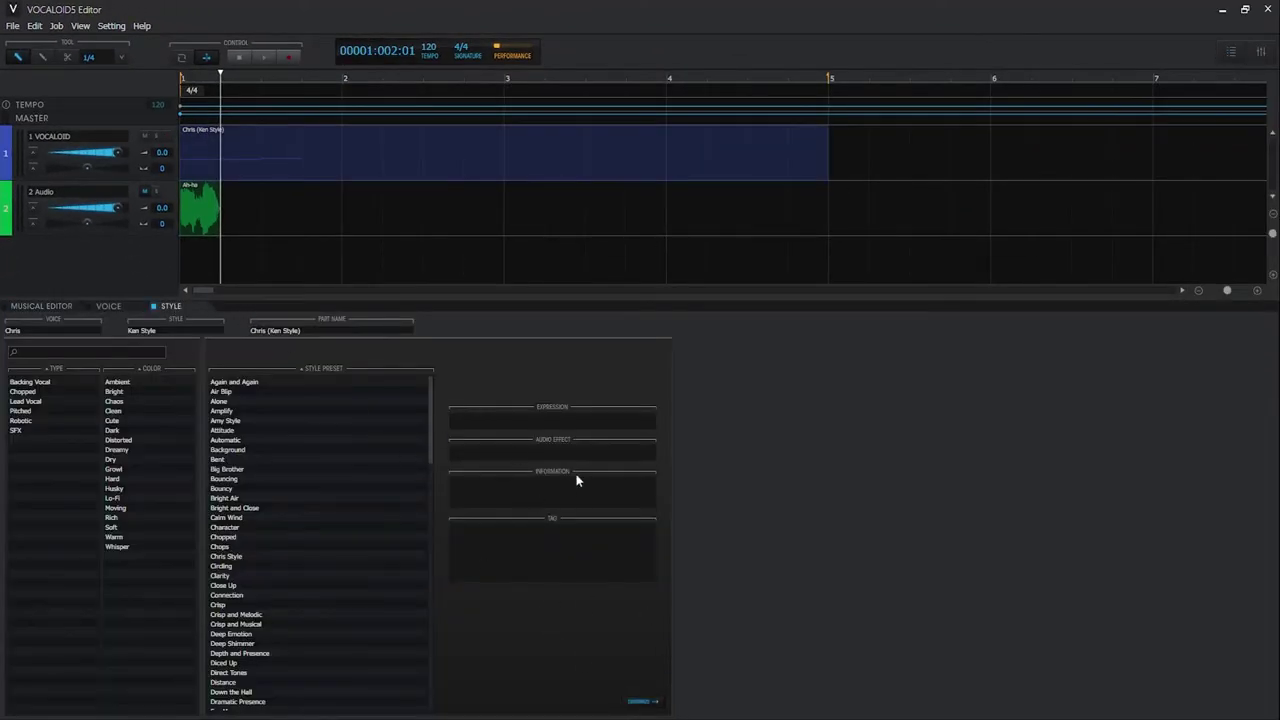
left_click(84, 27)
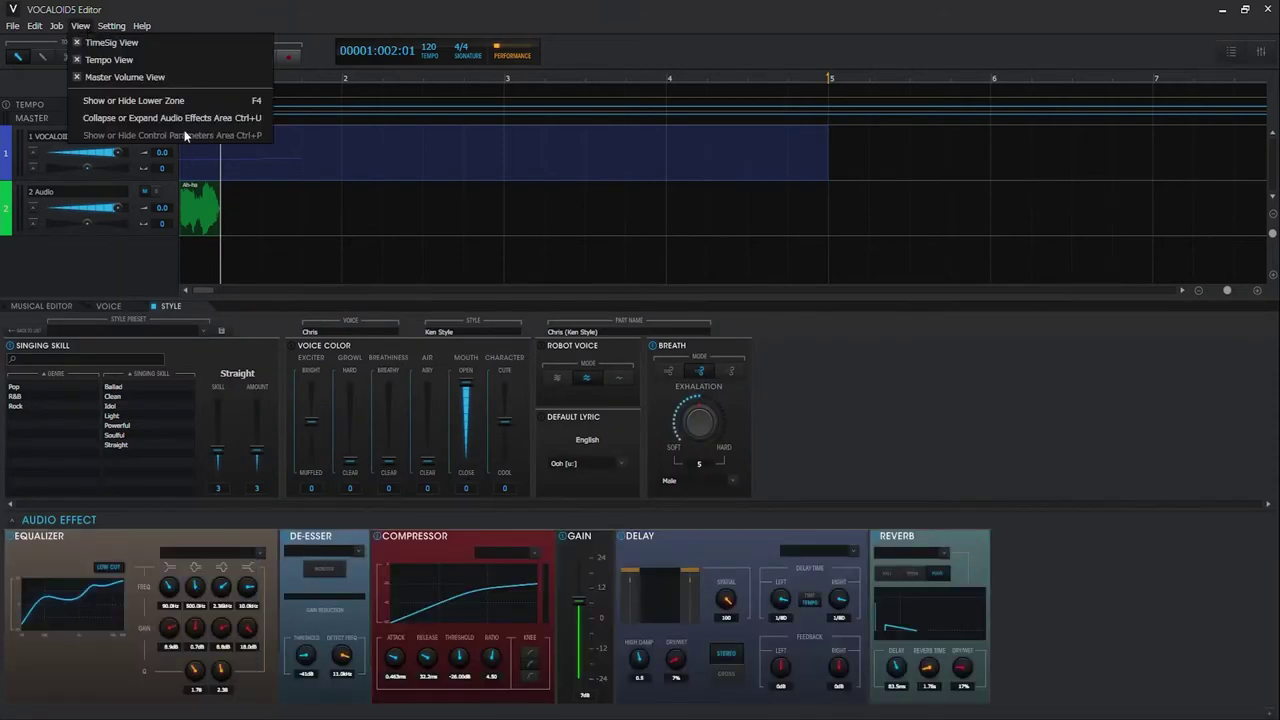
left_click(180, 119)
left_click(80, 25)
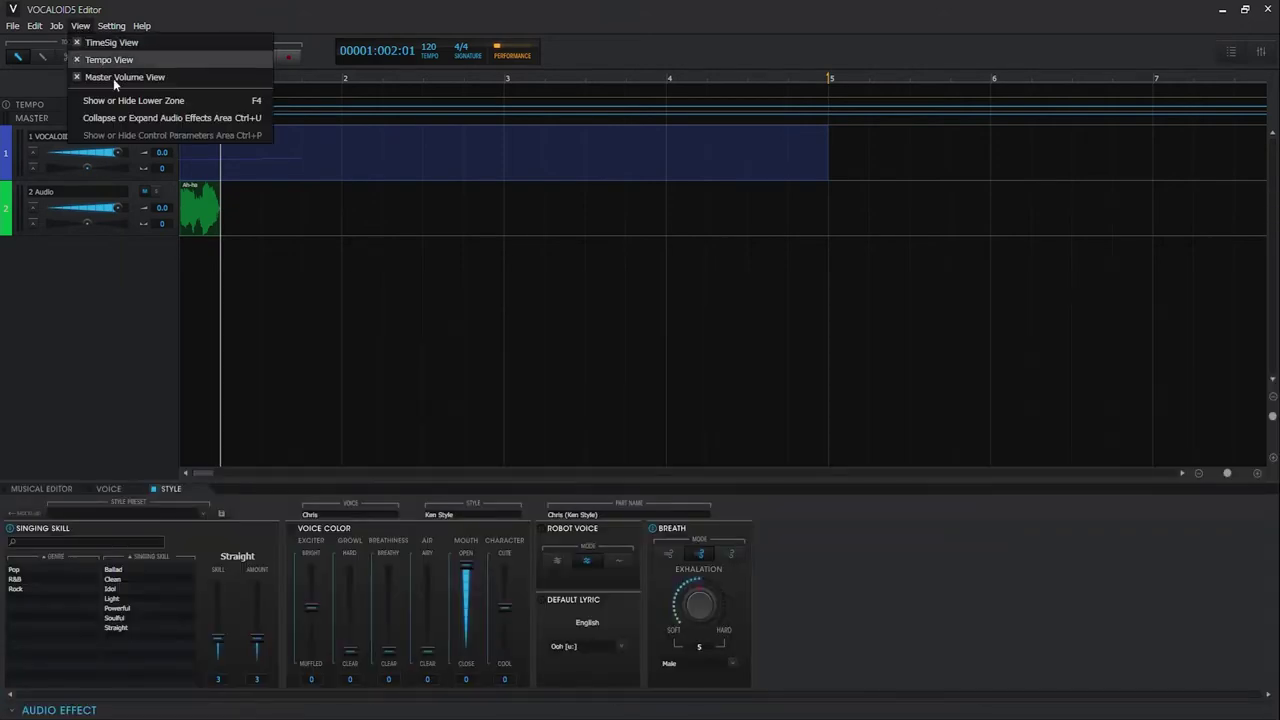
left_click(168, 119)
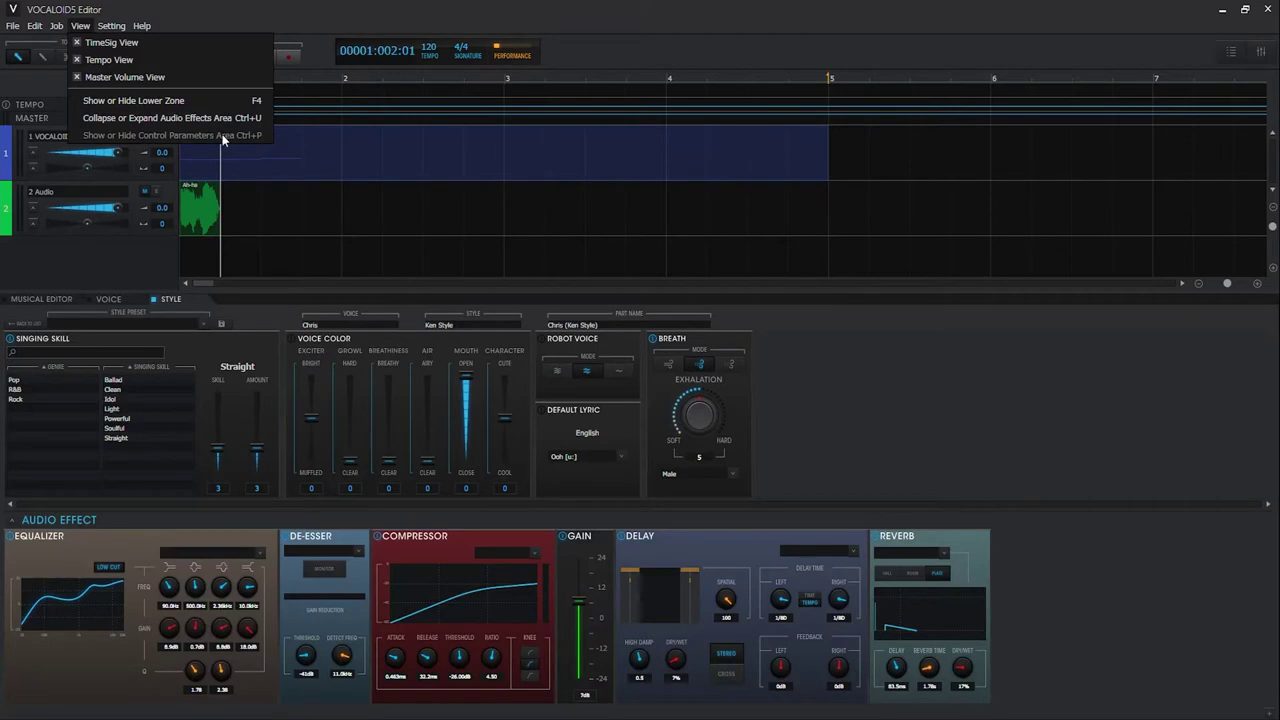
left_click(228, 258)
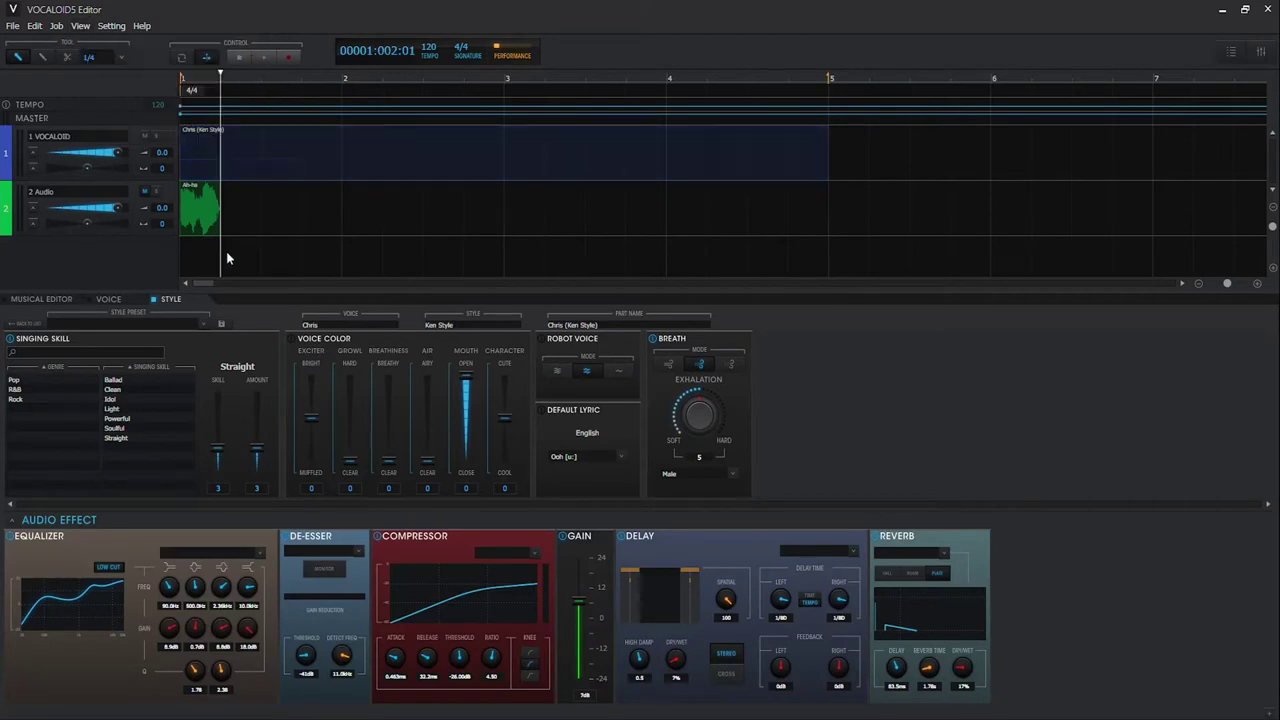
Show the control parameters area in the Chris part's Musical Editor, then hide it and the lower zone.
left_click(200, 166)
left_click(41, 299)
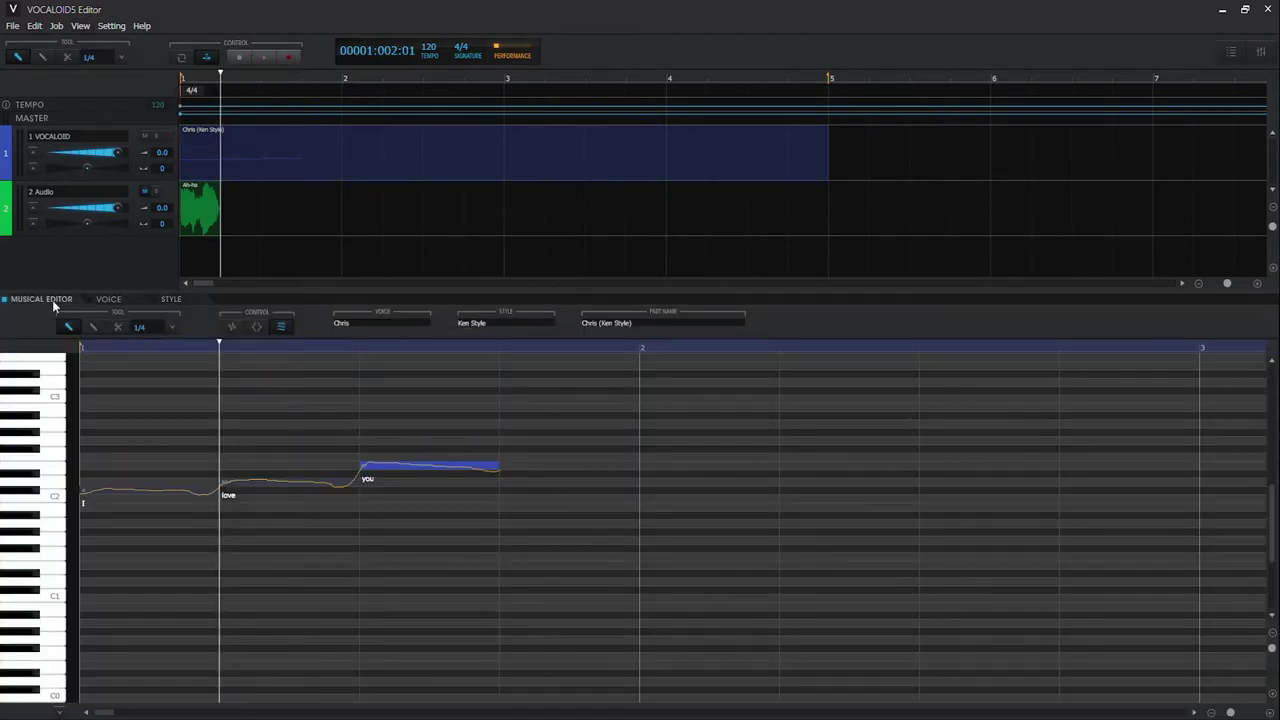
left_click(84, 27)
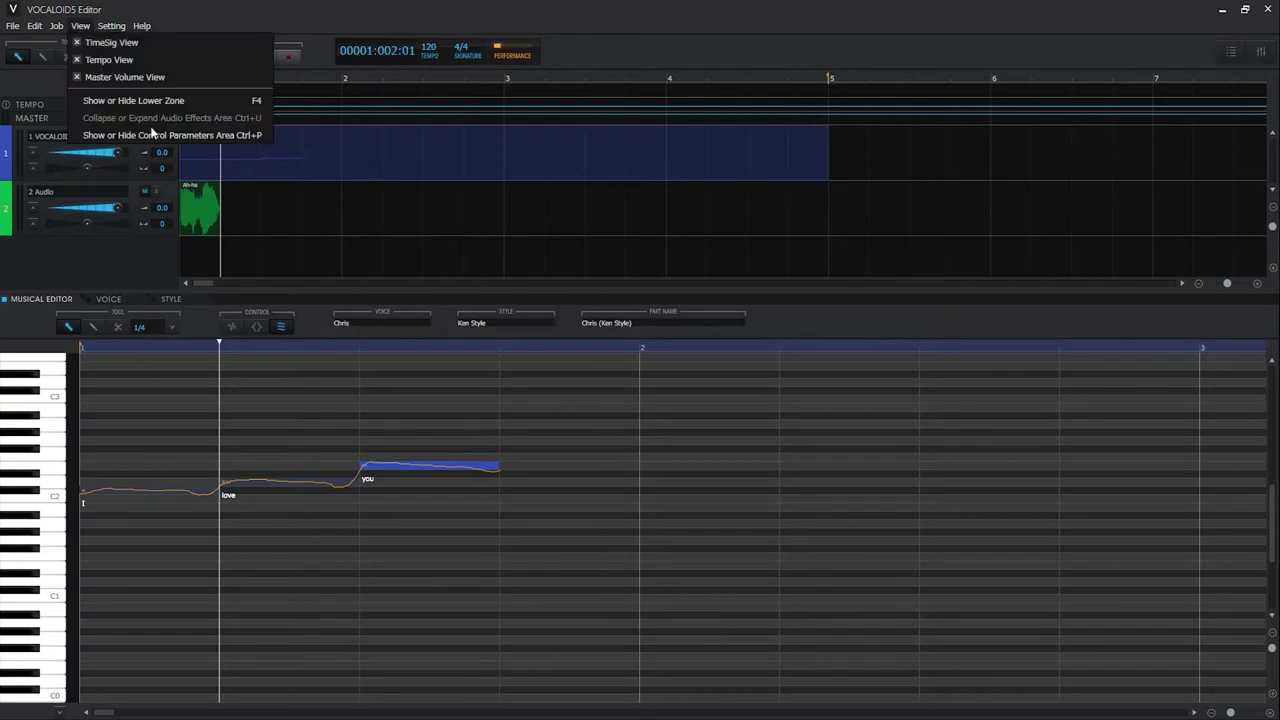
left_click(233, 136)
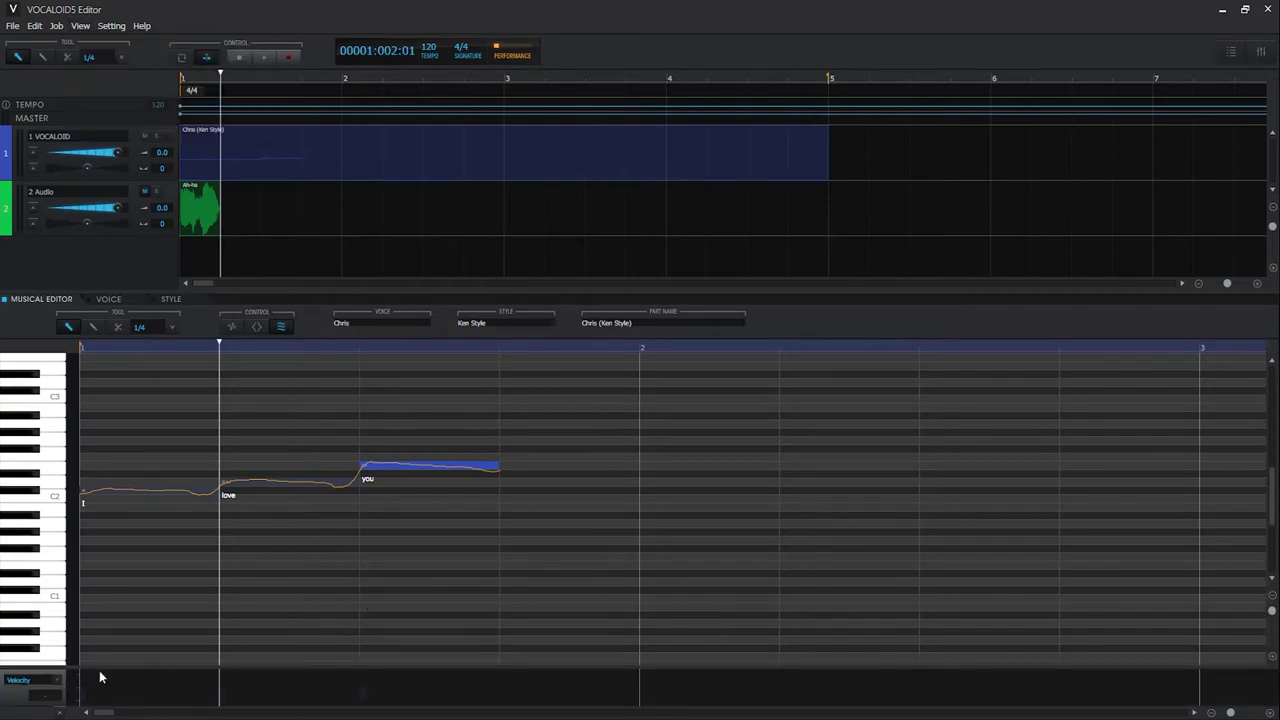
left_click(81, 26)
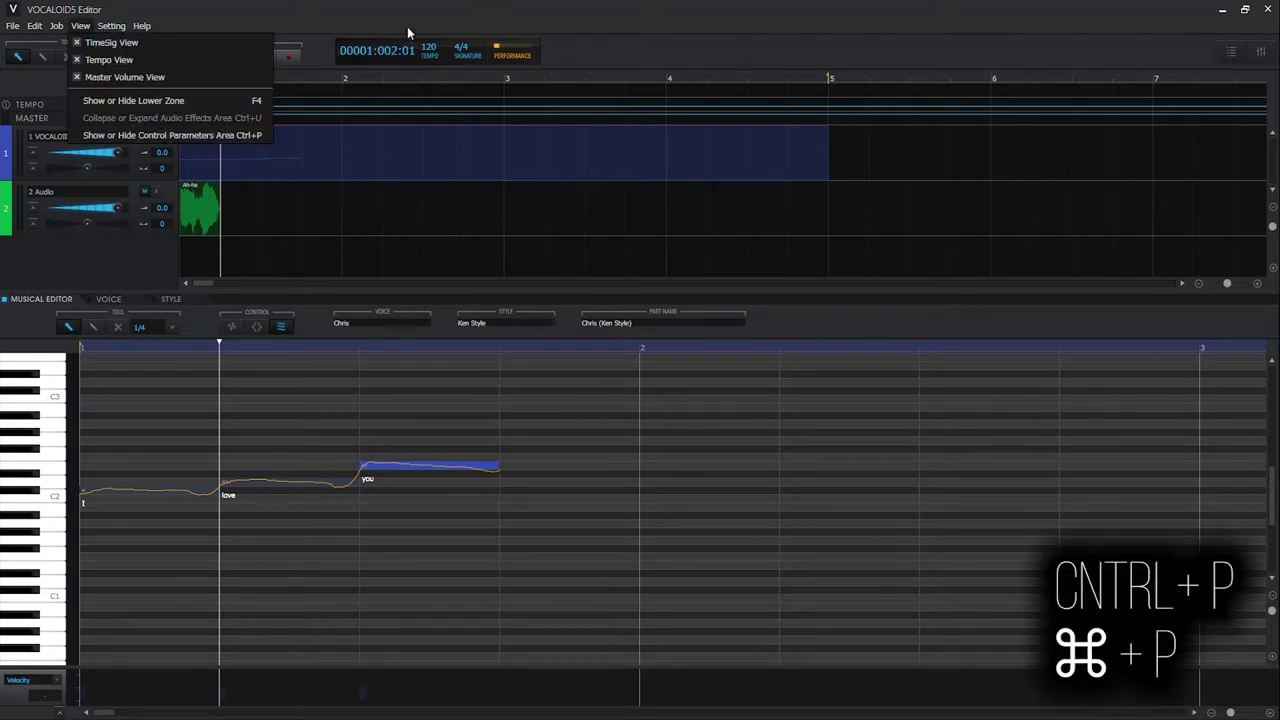
left_click(242, 11)
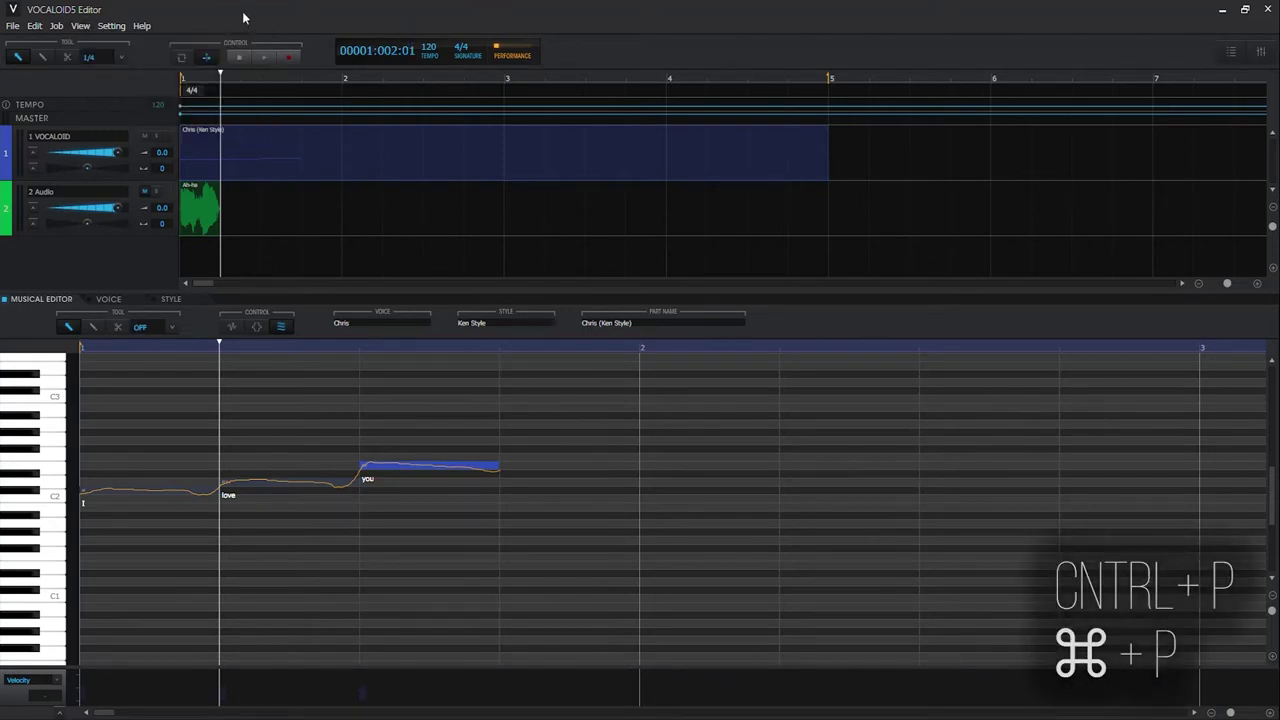
key("ctrl+p")
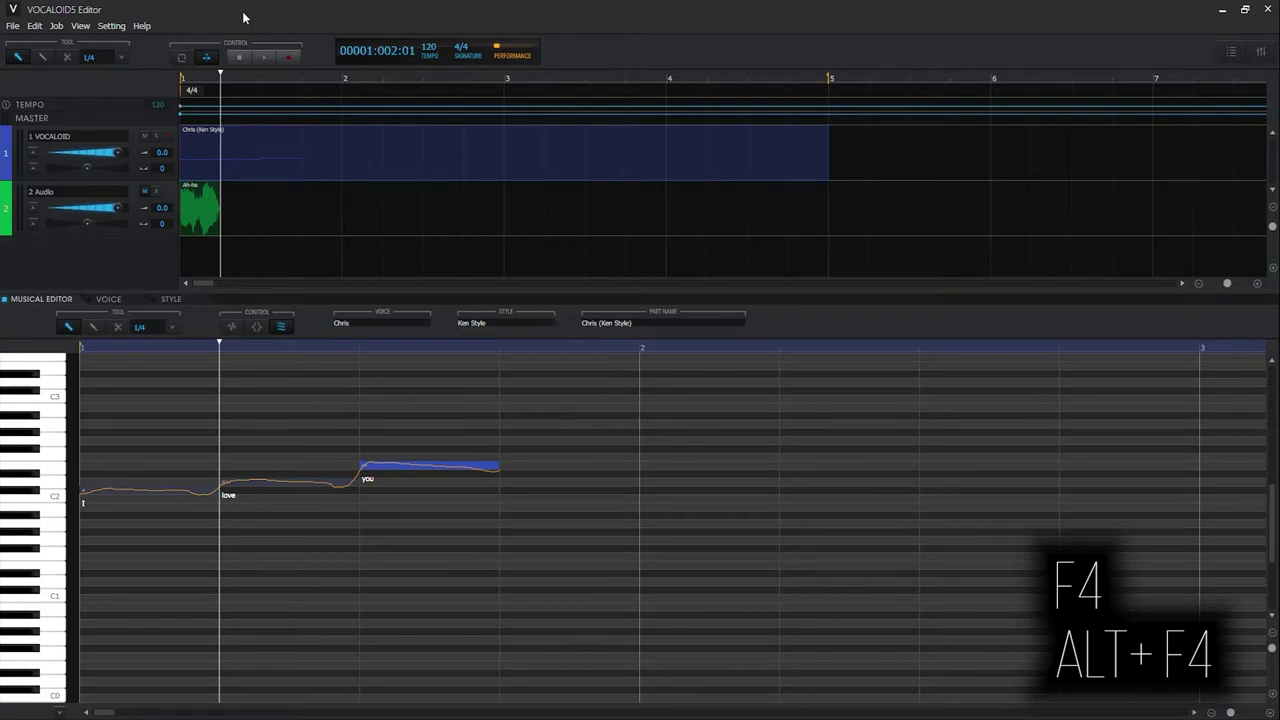
key("F4")
Set the VOCALOID track color to dark red and the audio track color to blue in the preferences.
left_click(110, 26)
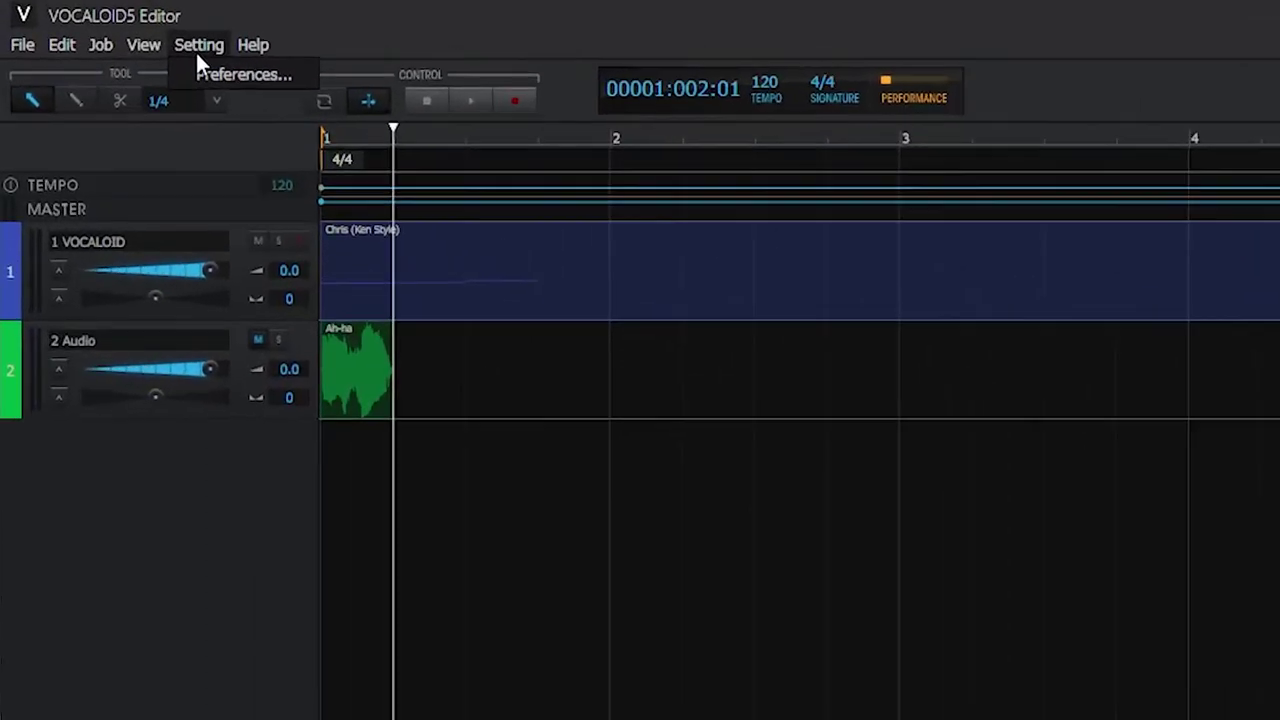
left_click(240, 76)
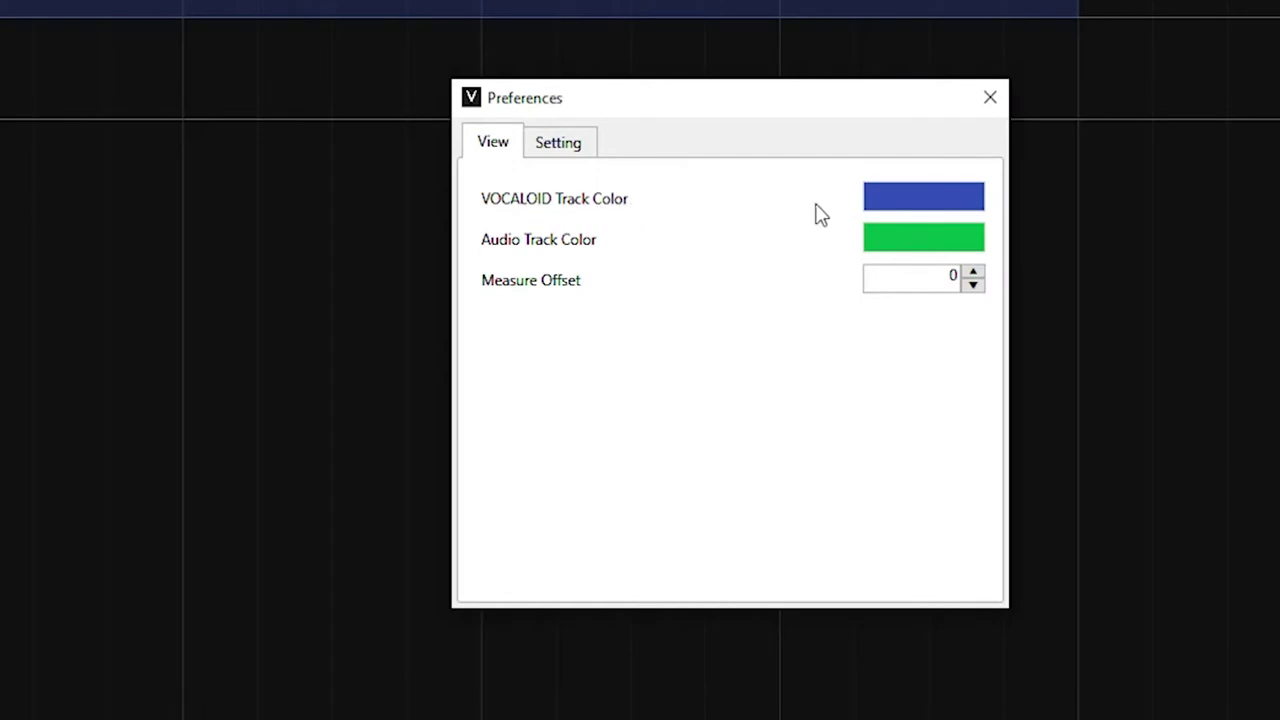
left_click(903, 213)
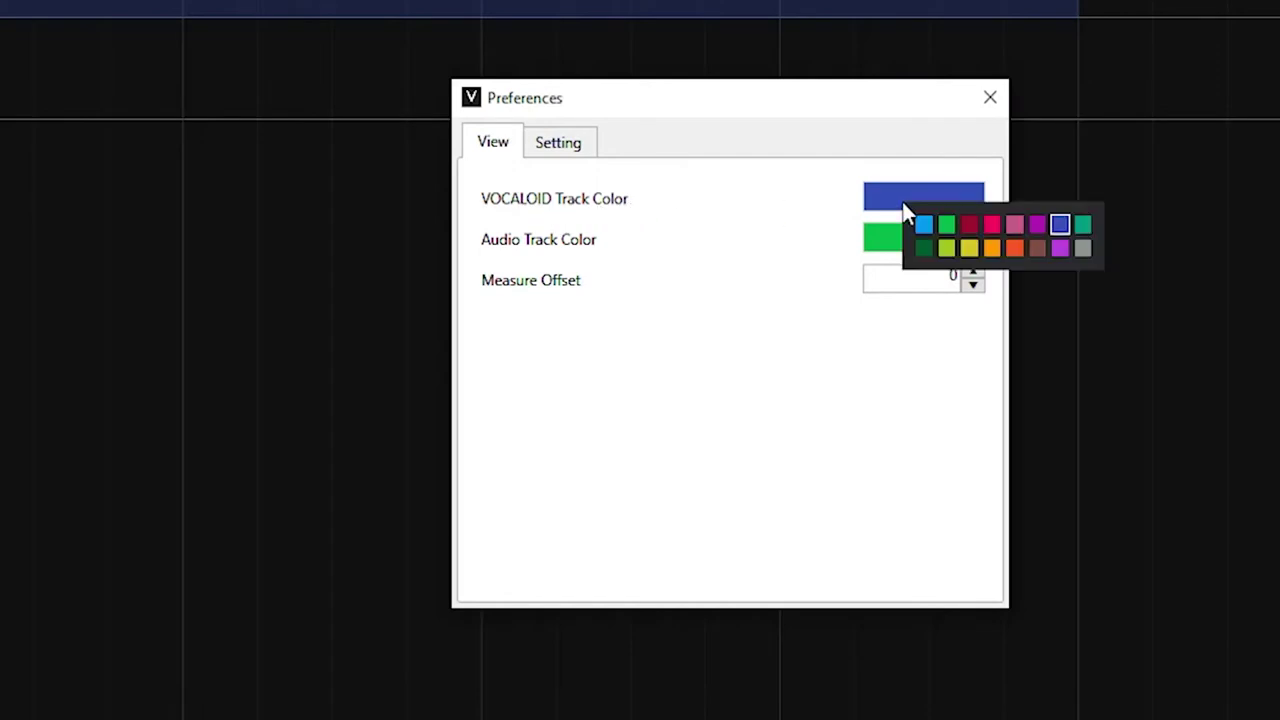
left_click(971, 226)
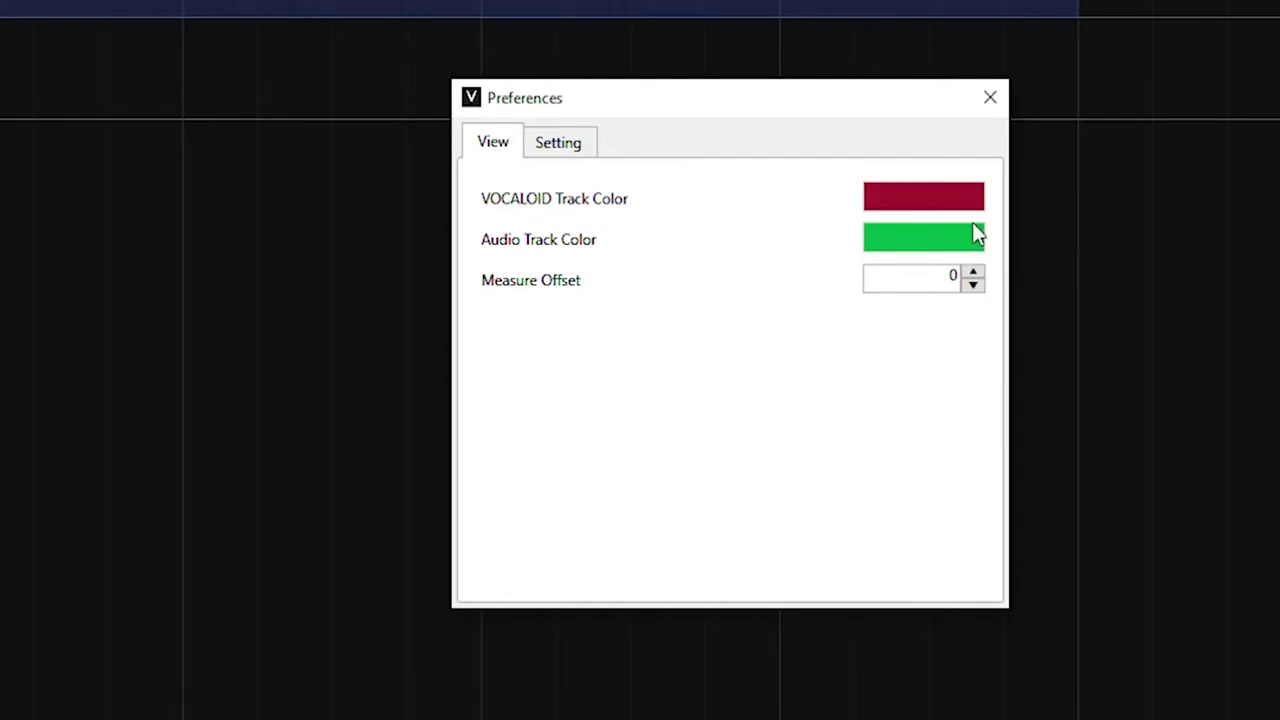
left_click(896, 256)
left_click(1008, 293)
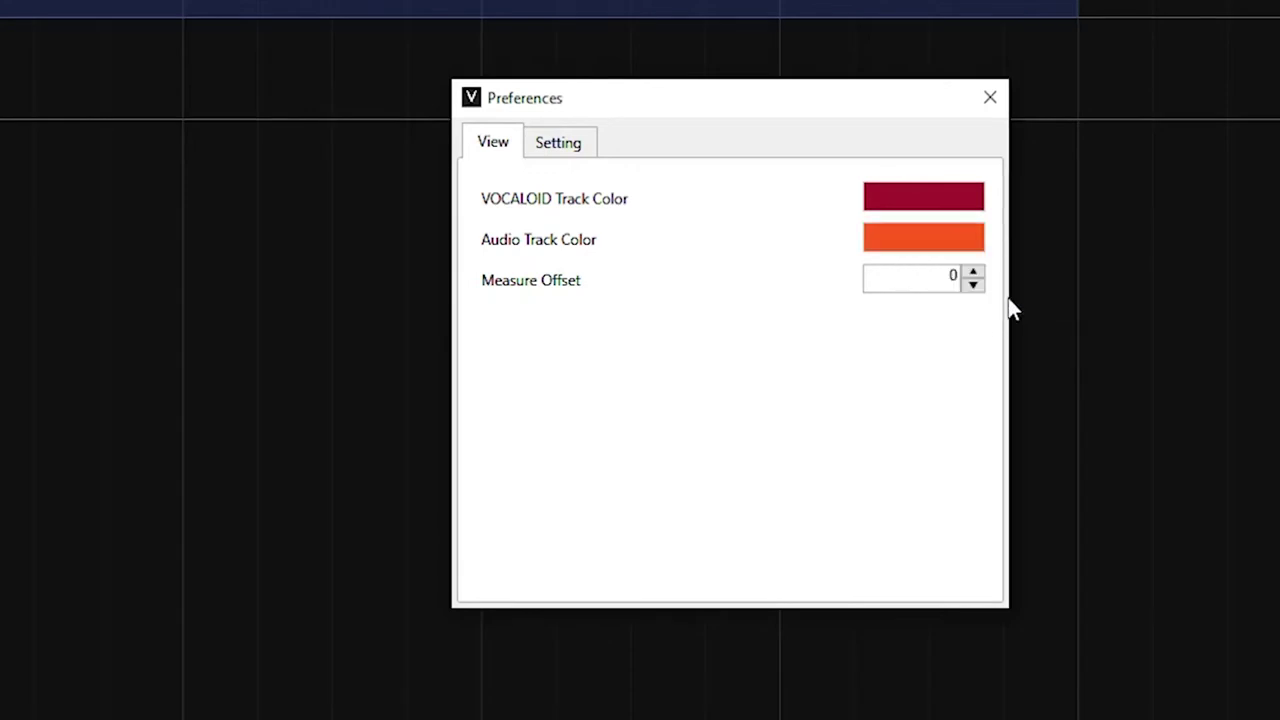
left_click(940, 238)
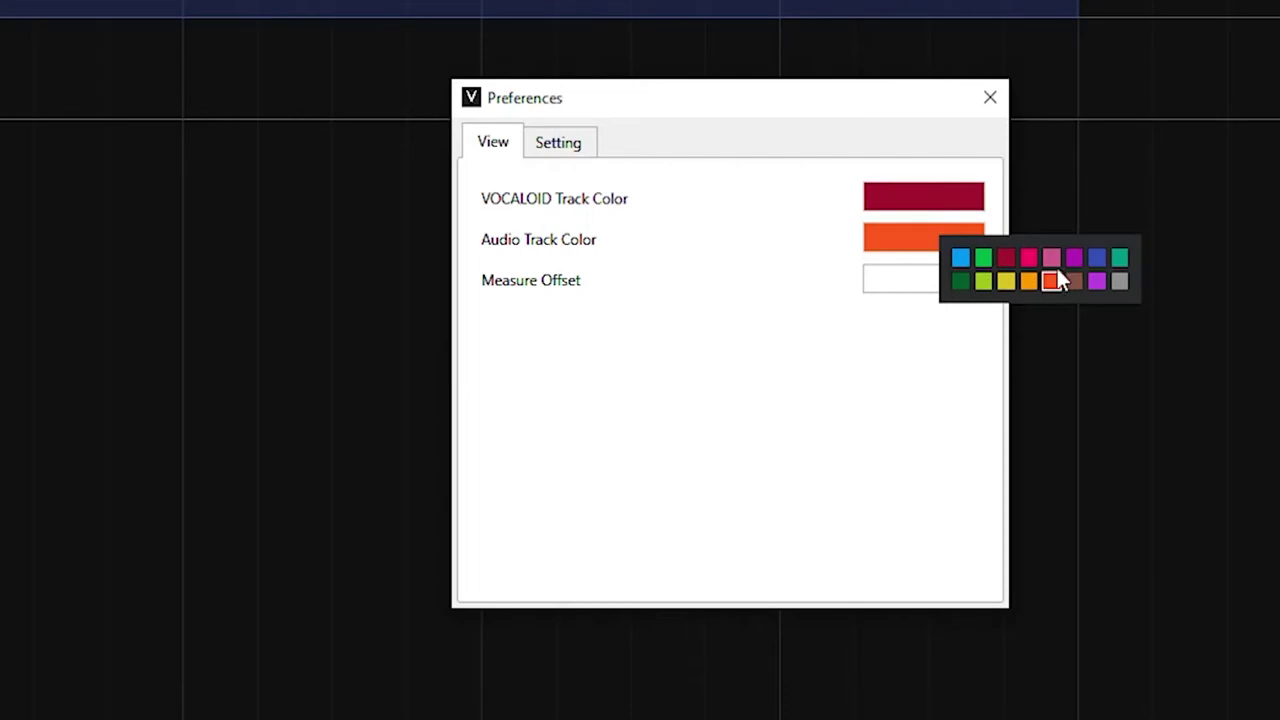
left_click(1097, 258)
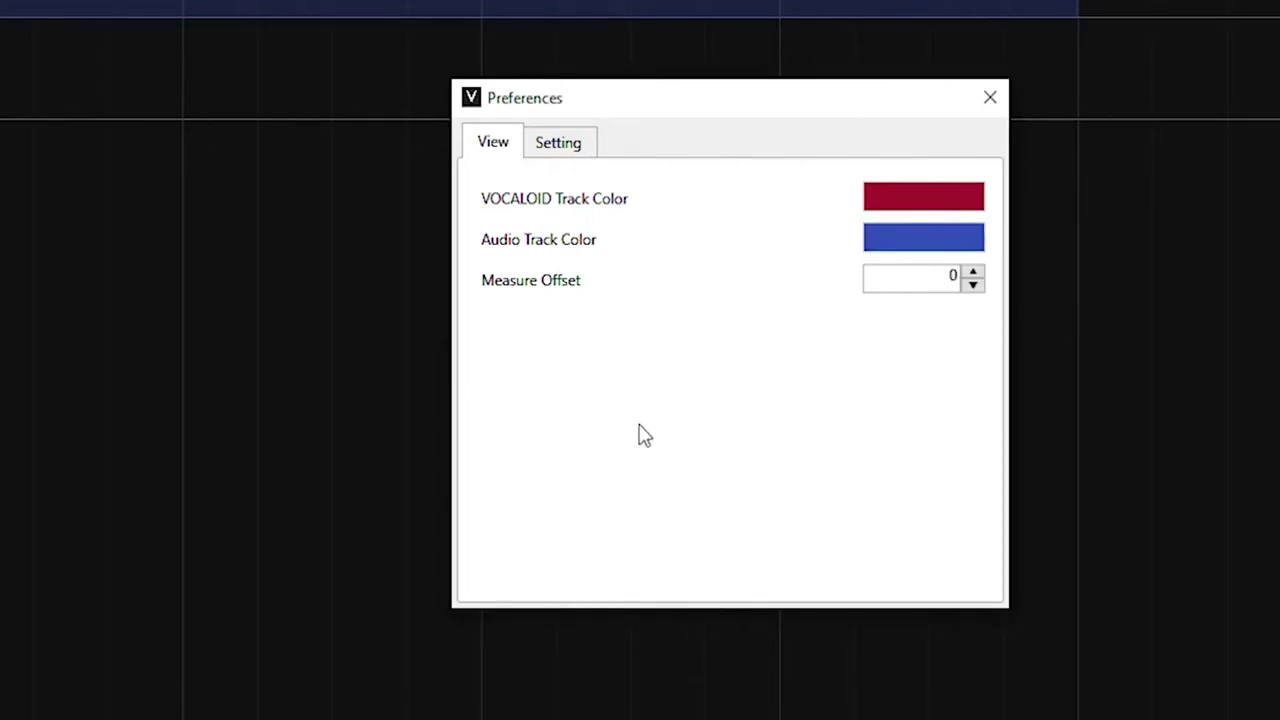
Raise the Measure Offset by two in the view preferences, and lower it back to 0.
left_click(558, 142)
left_click(495, 150)
left_click(973, 272)
left_click(973, 272)
left_click(973, 285)
left_click(973, 285)
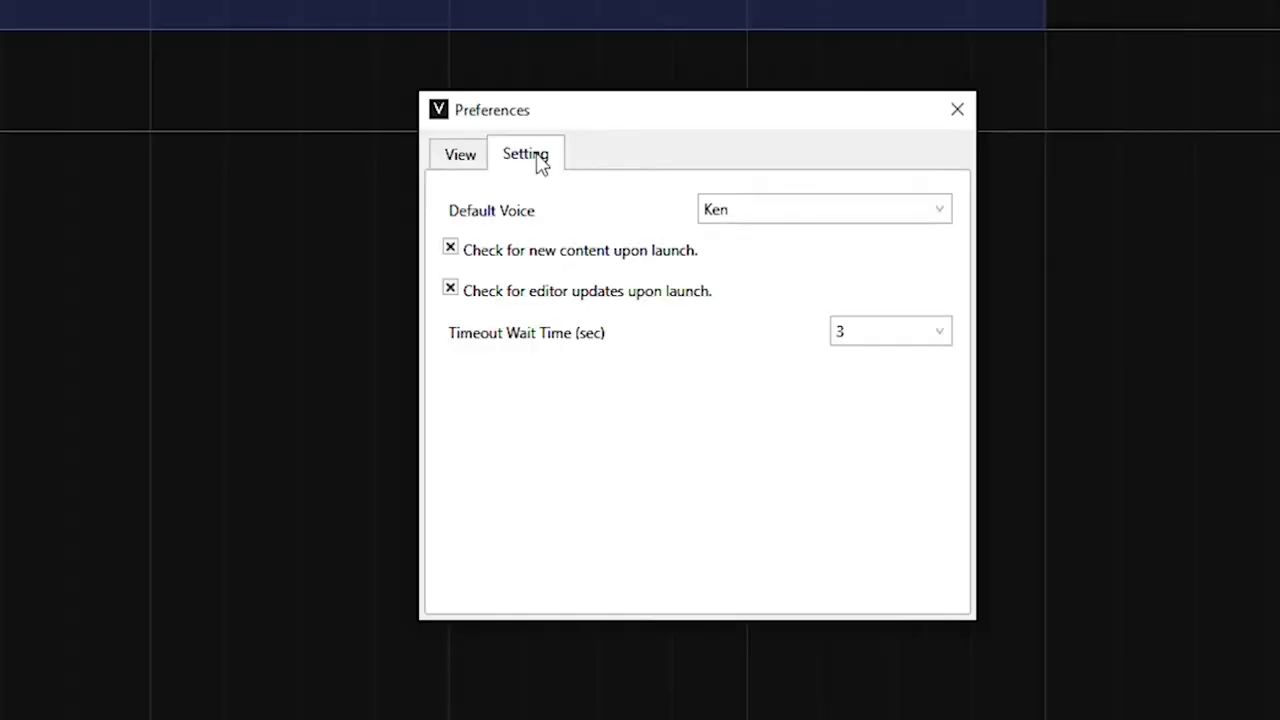
Set the default voice to Chris, and choose 3 seconds as the timeout wait time.
left_click(818, 210)
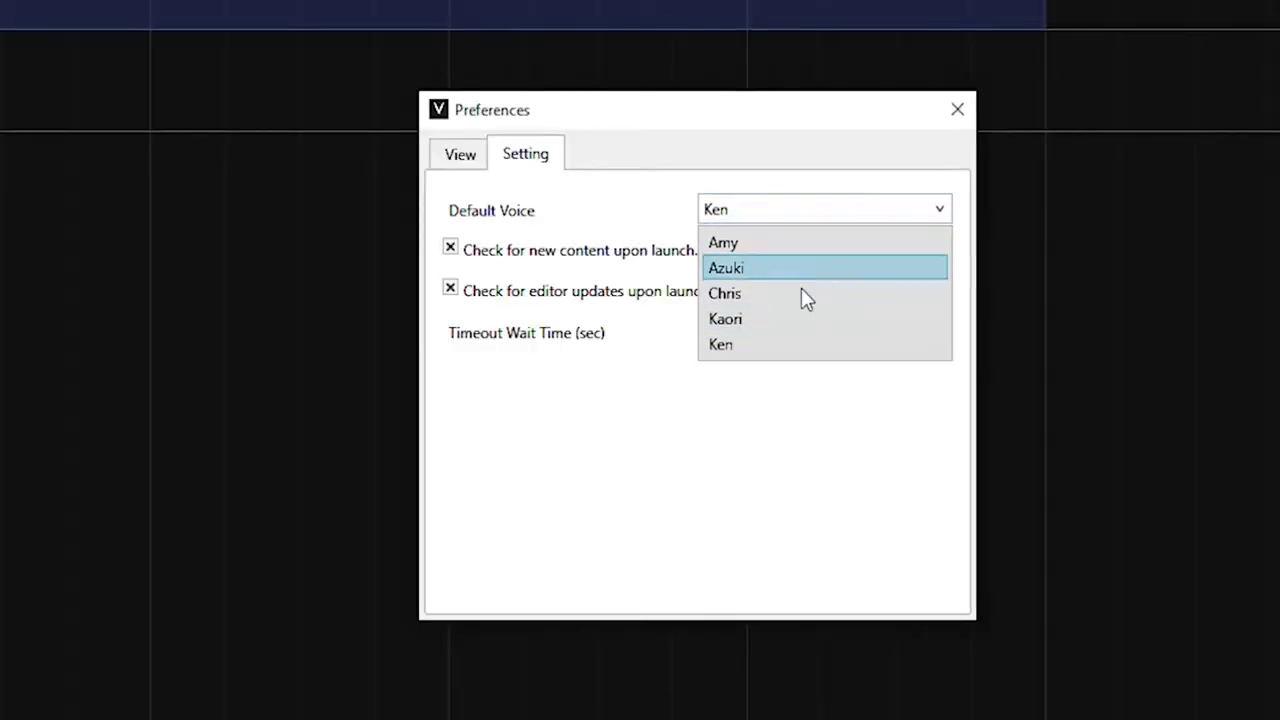
left_click(758, 299)
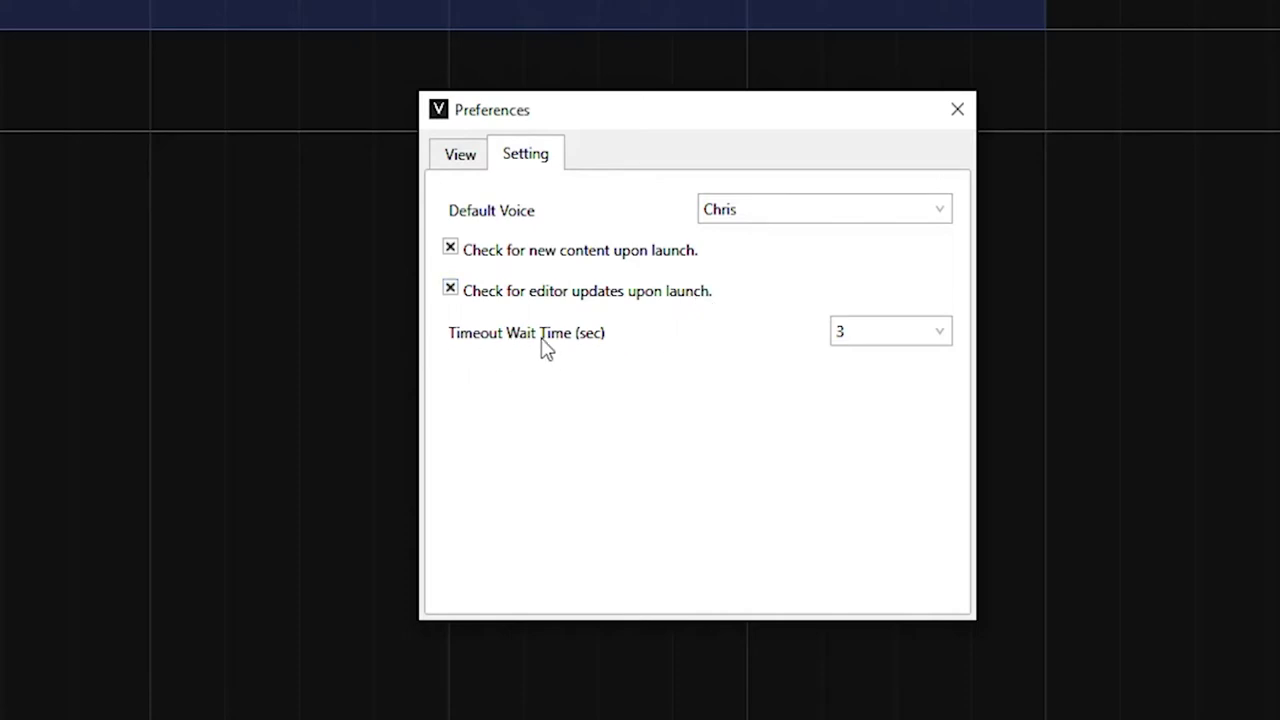
left_click(885, 333)
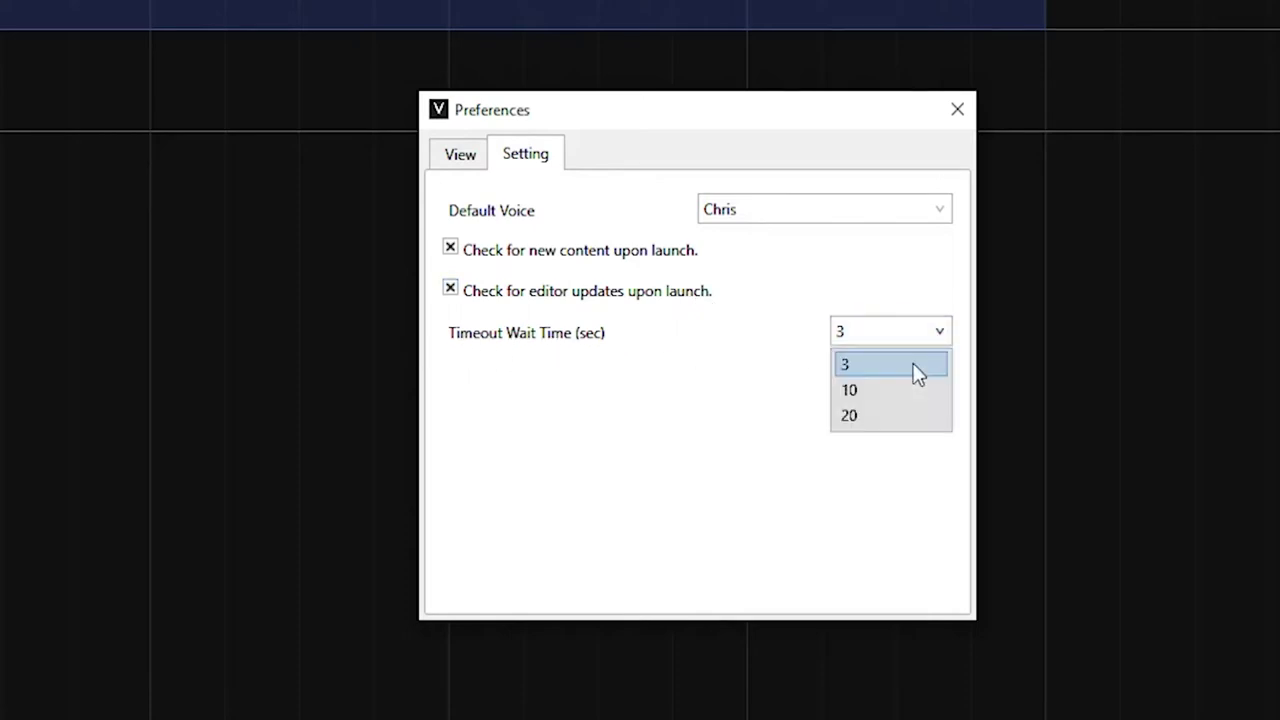
left_click(913, 365)
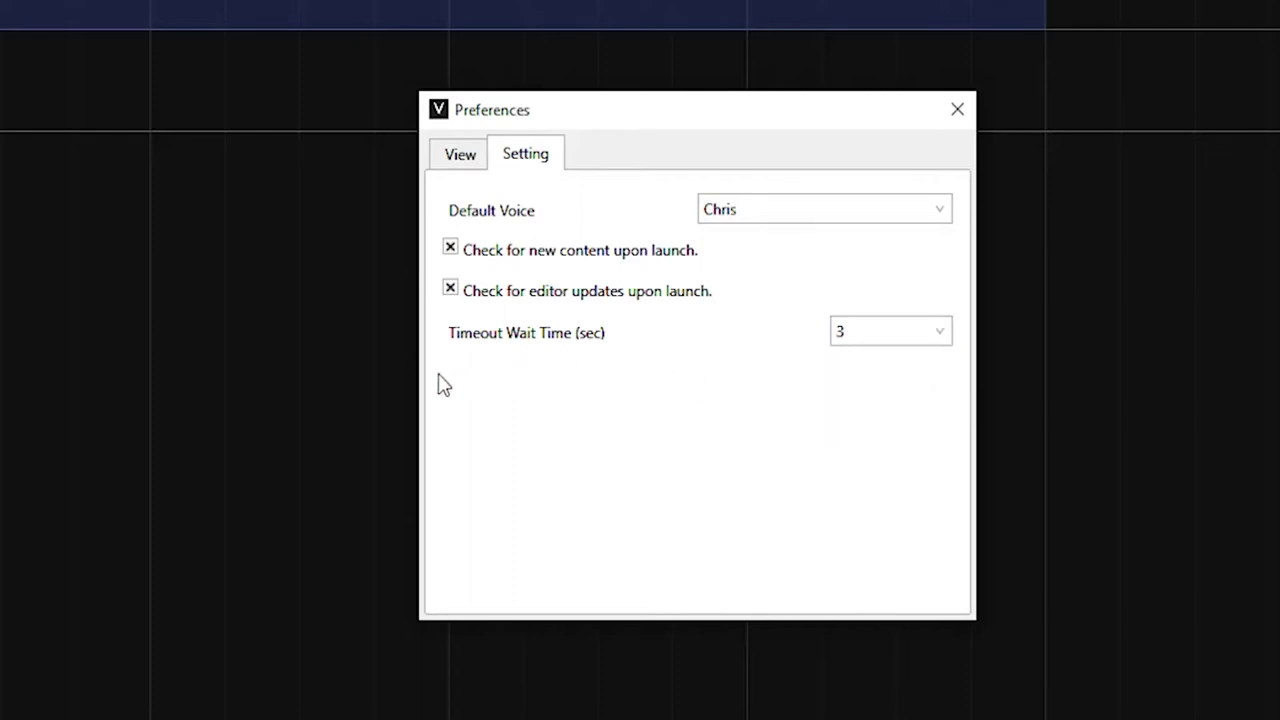
Choose 3 from the timeout wait time options again, and close the preferences.
left_click(873, 339)
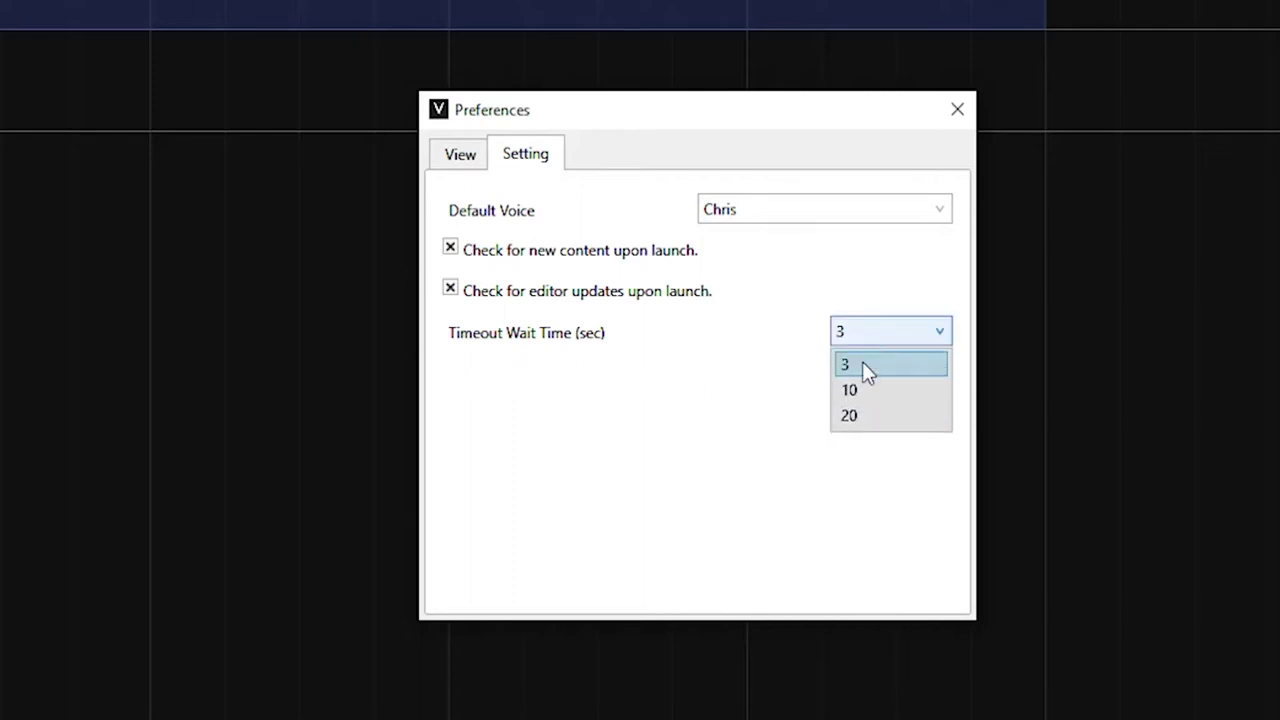
left_click(870, 363)
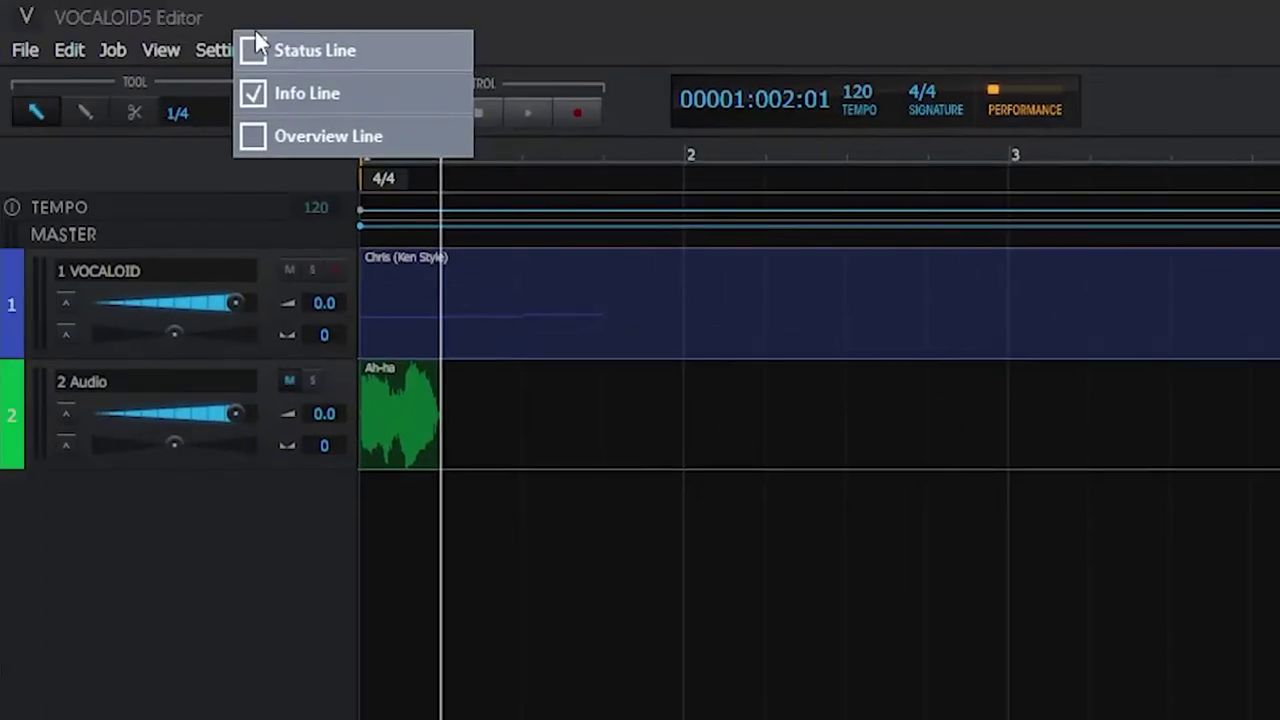
left_click(520, 25)
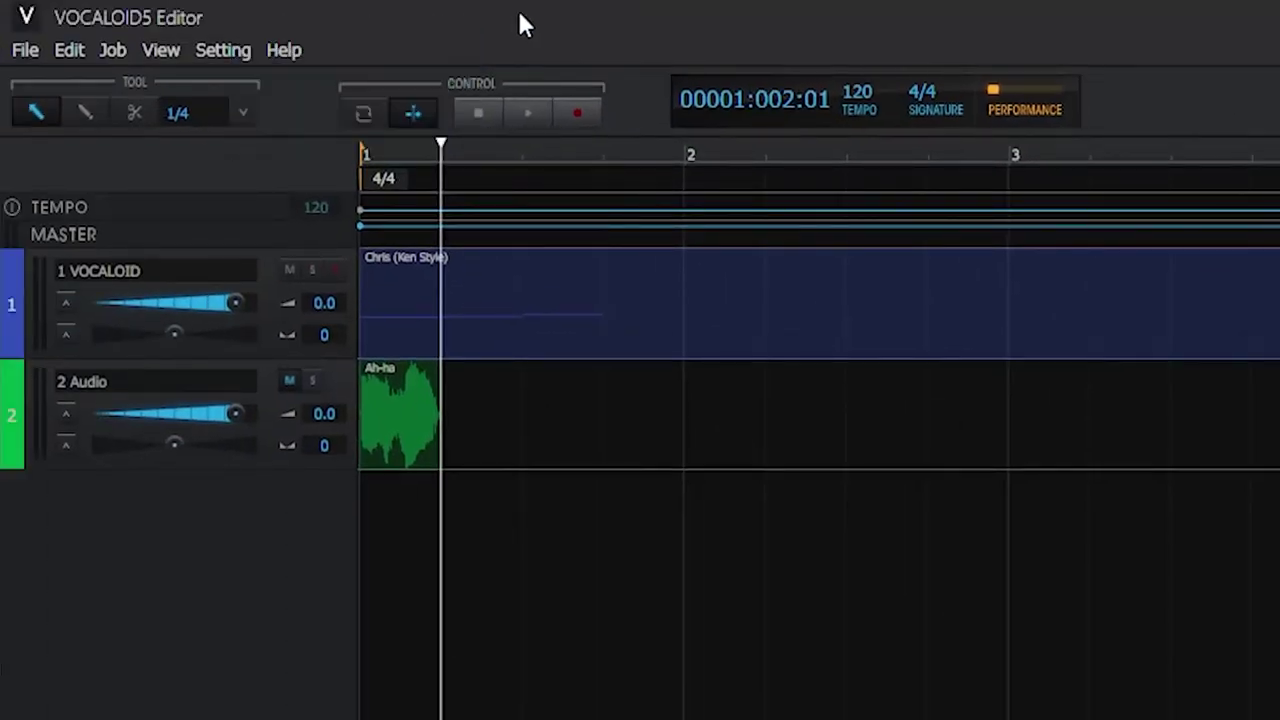
View the About VOCALOID5 Editor information and close it.
left_click(286, 50)
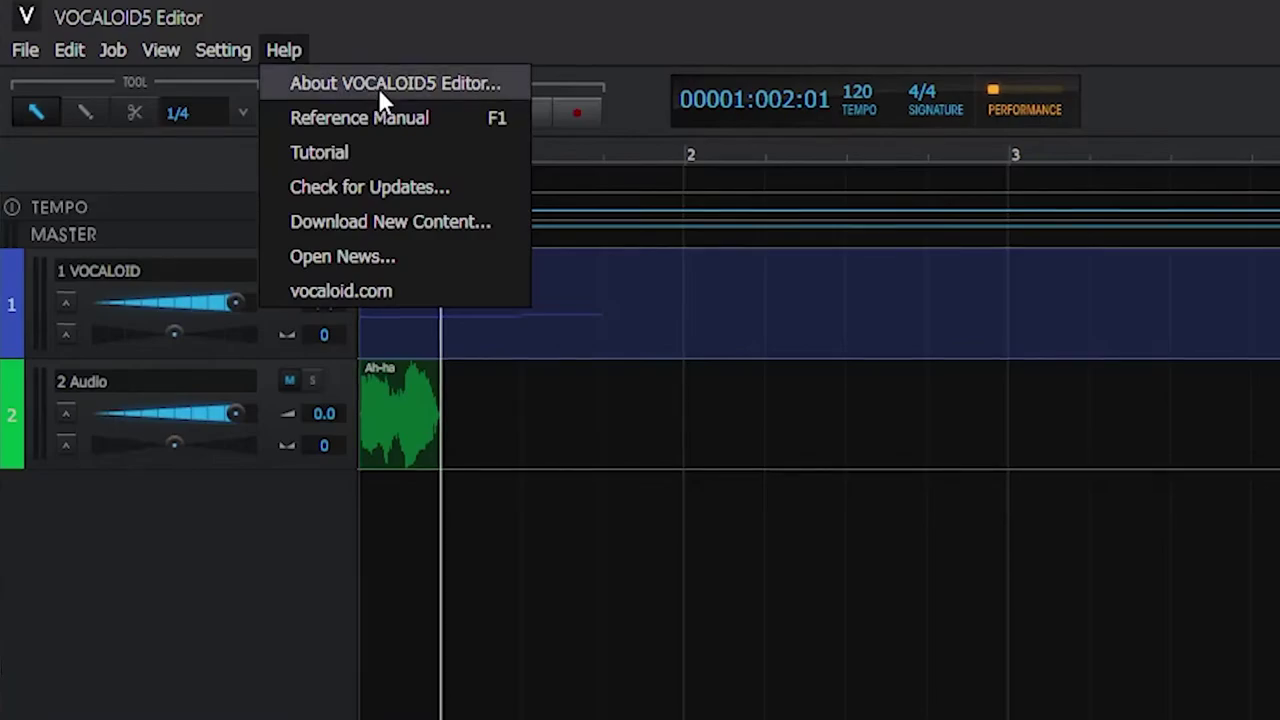
left_click(378, 88)
left_click(1089, 117)
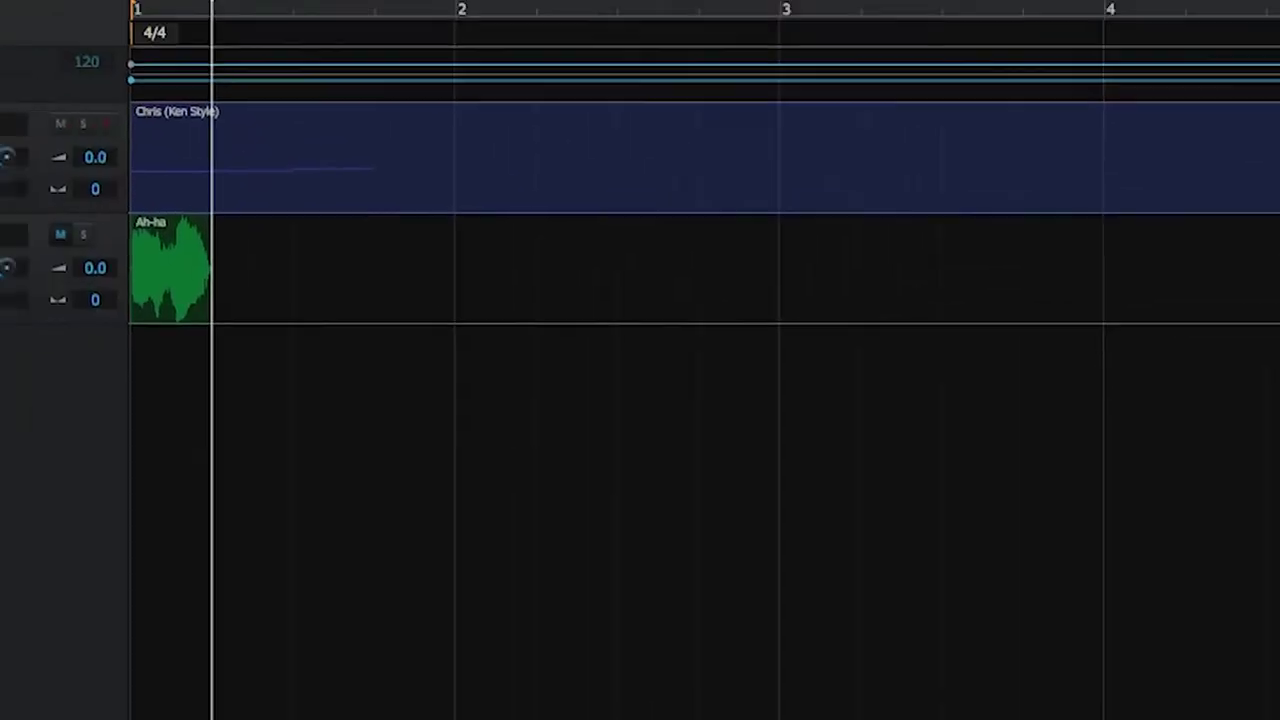
Open the VOCALOID5 Reference Manual in the browser and look through its table of contents.
left_click(286, 50)
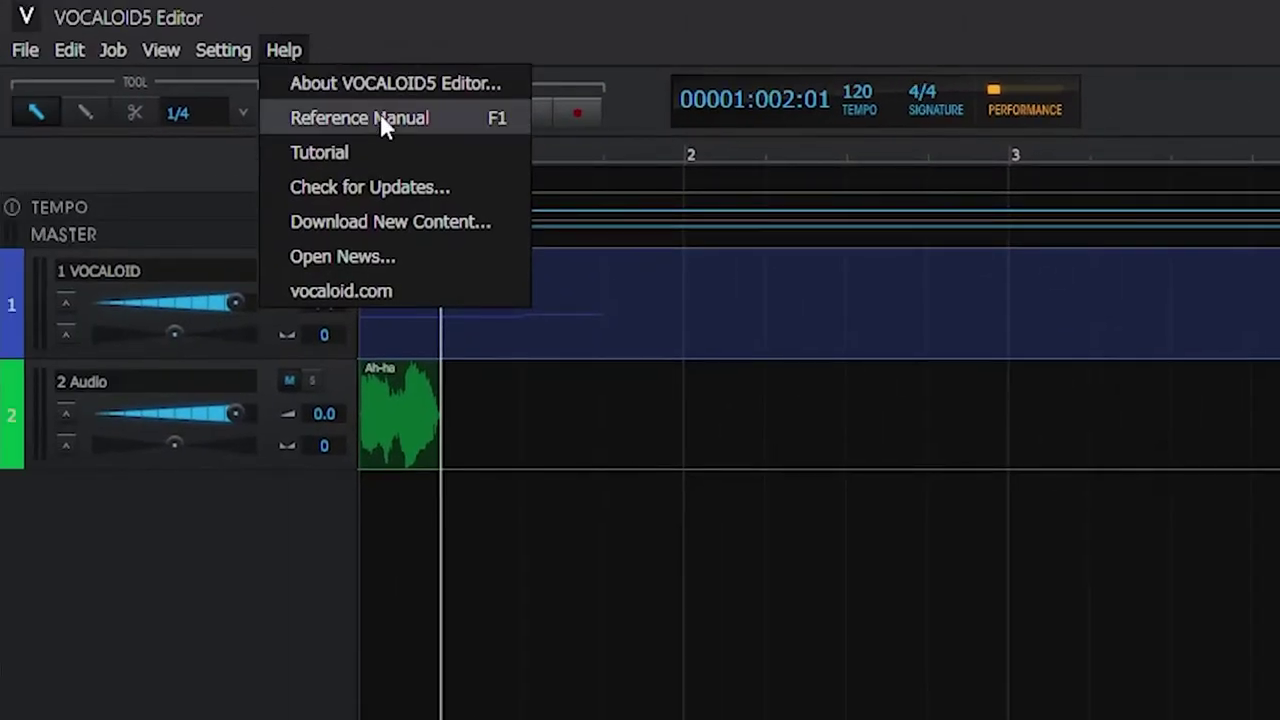
key("Escape")
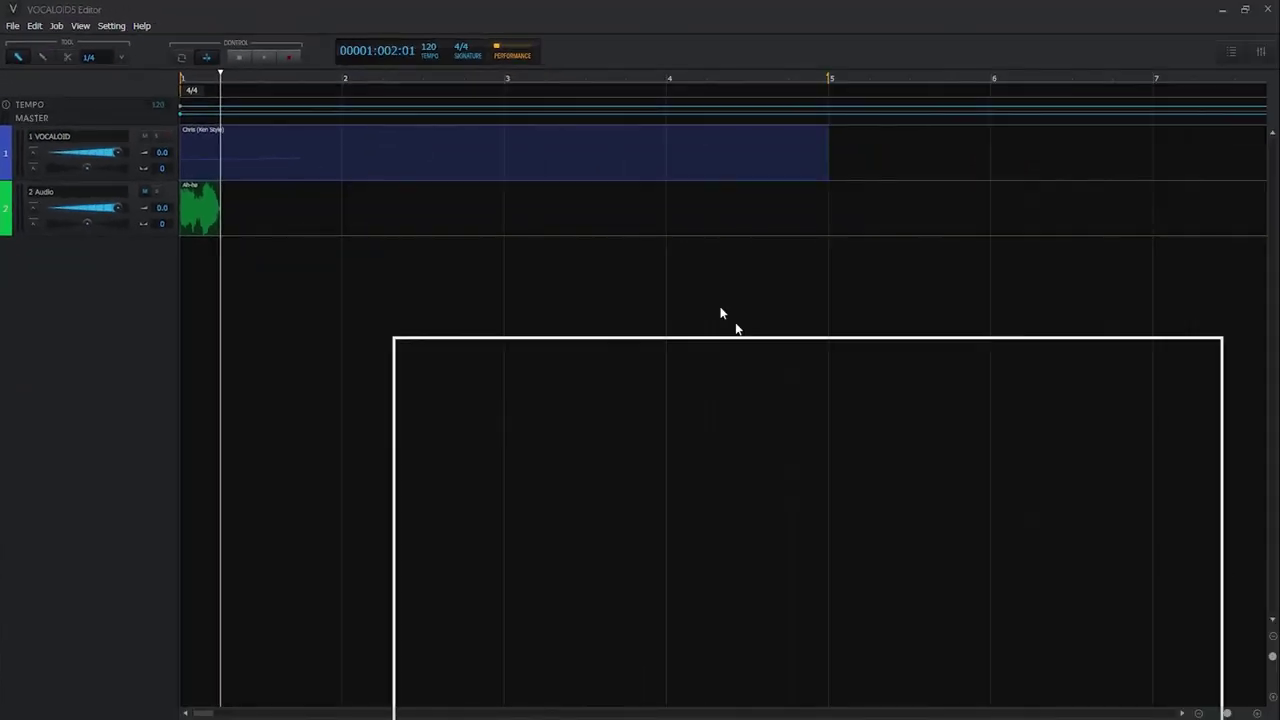
scroll(723, 363, "down", 20)
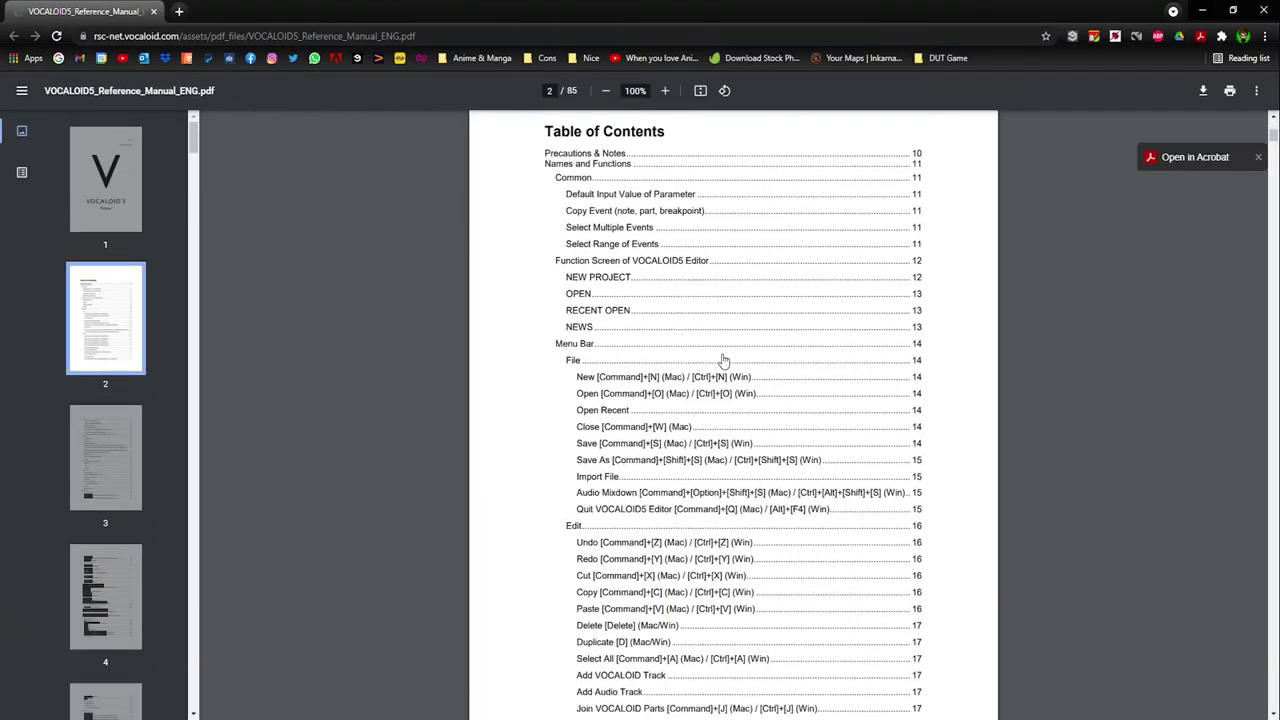
scroll(753, 361, "down", 20)
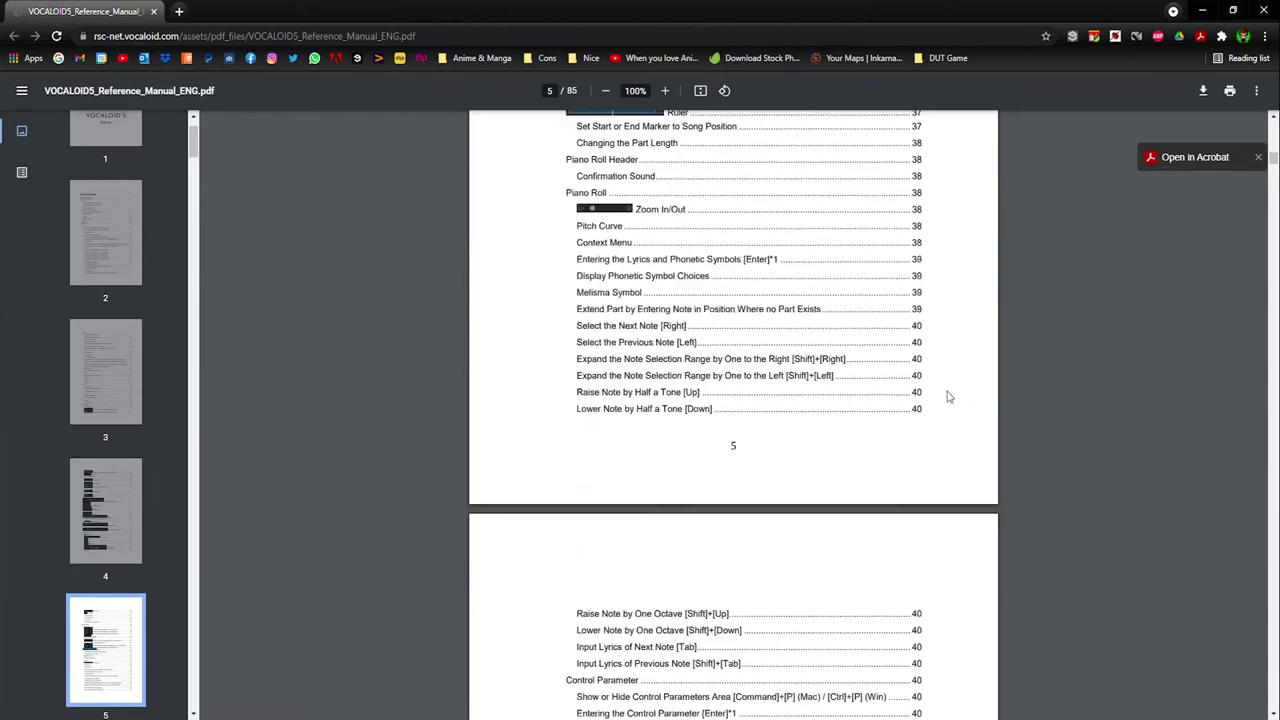
left_click(155, 16)
Open the Tutorial page on the VOCALOID website, browse its pickup contents, and return to the editor.
left_click(146, 30)
left_click(206, 76)
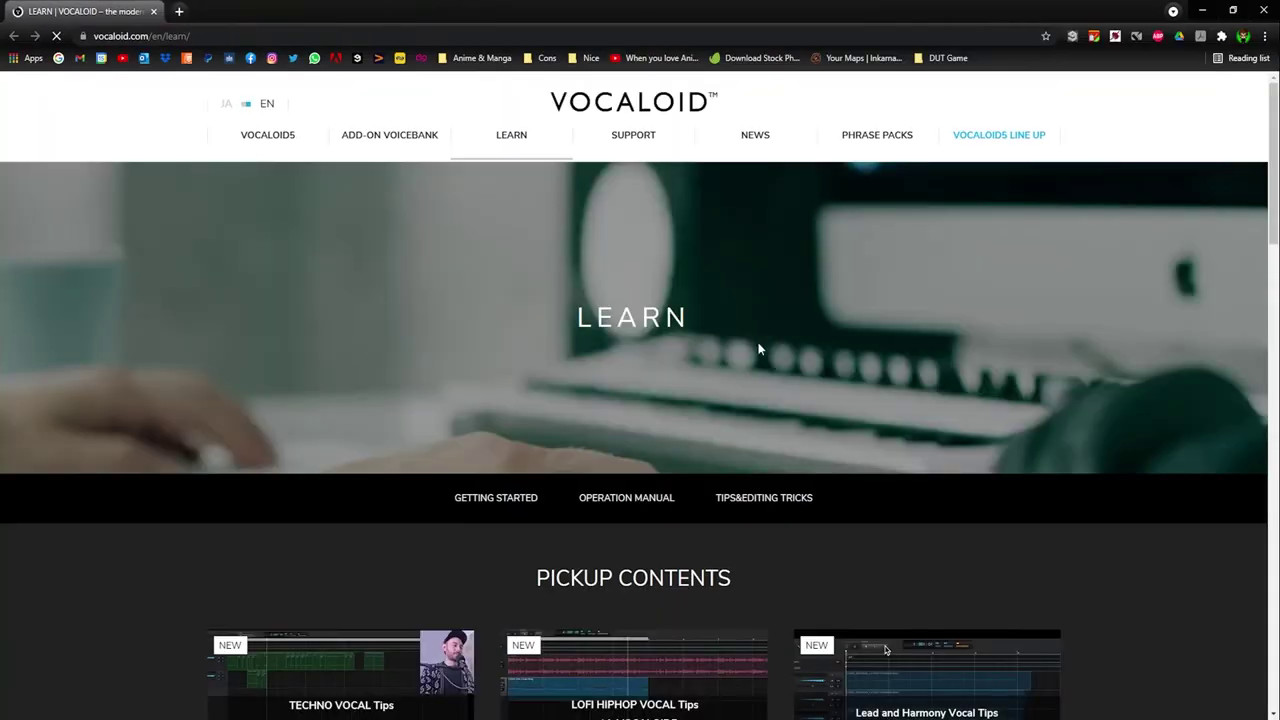
scroll(758, 348, "down", 5)
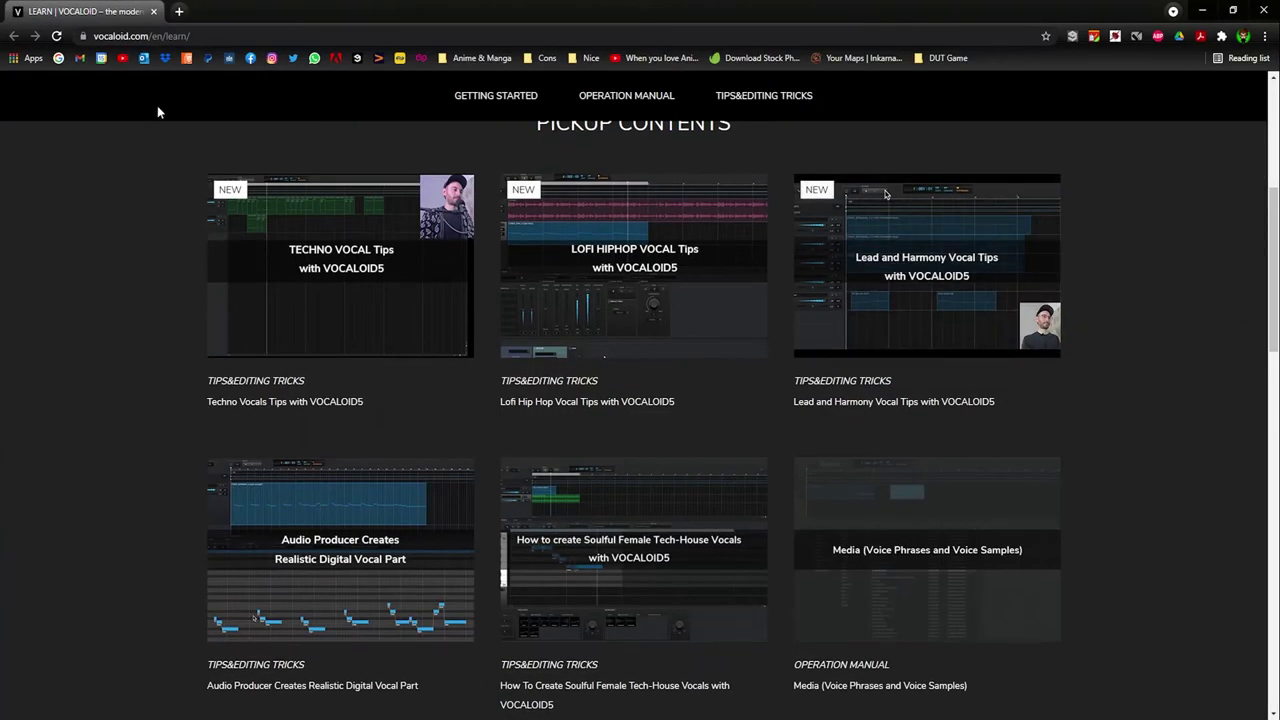
scroll(130, 260, "up", 2)
scroll(171, 323, "down", 4)
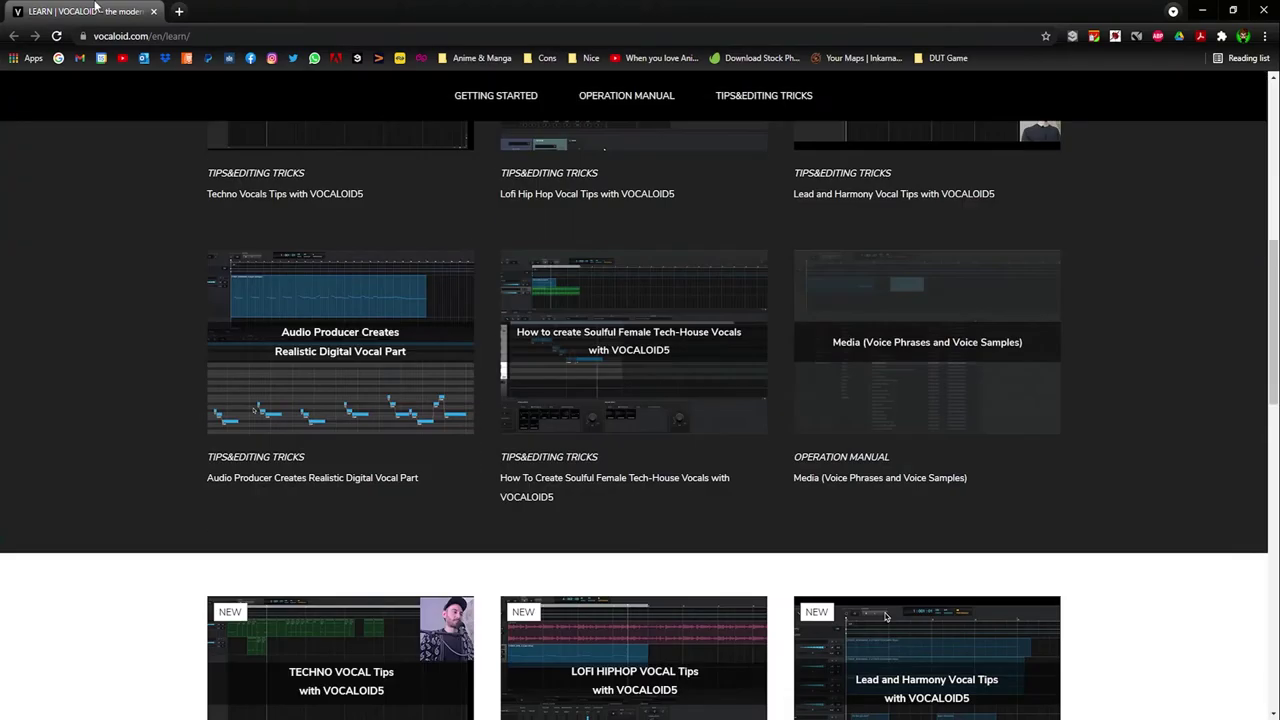
left_click(1202, 10)
Check for VOCALOID5 Editor updates and dismiss the result.
left_click(142, 27)
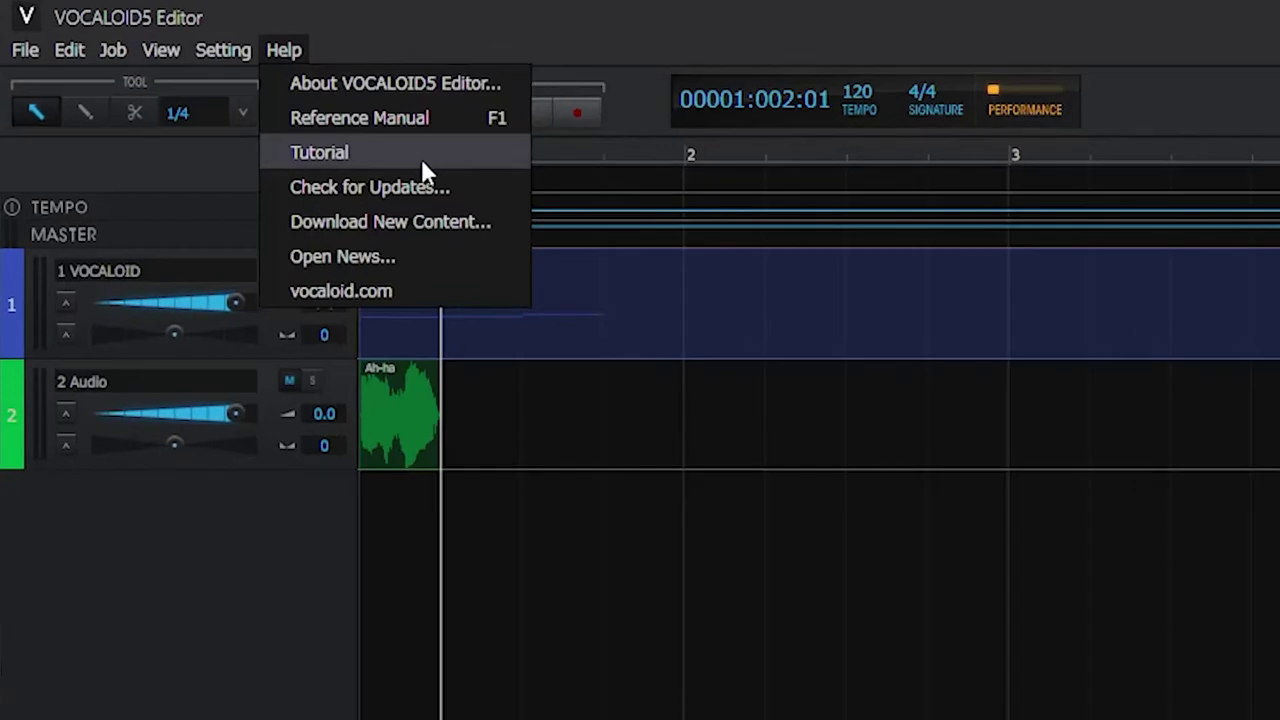
left_click(441, 192)
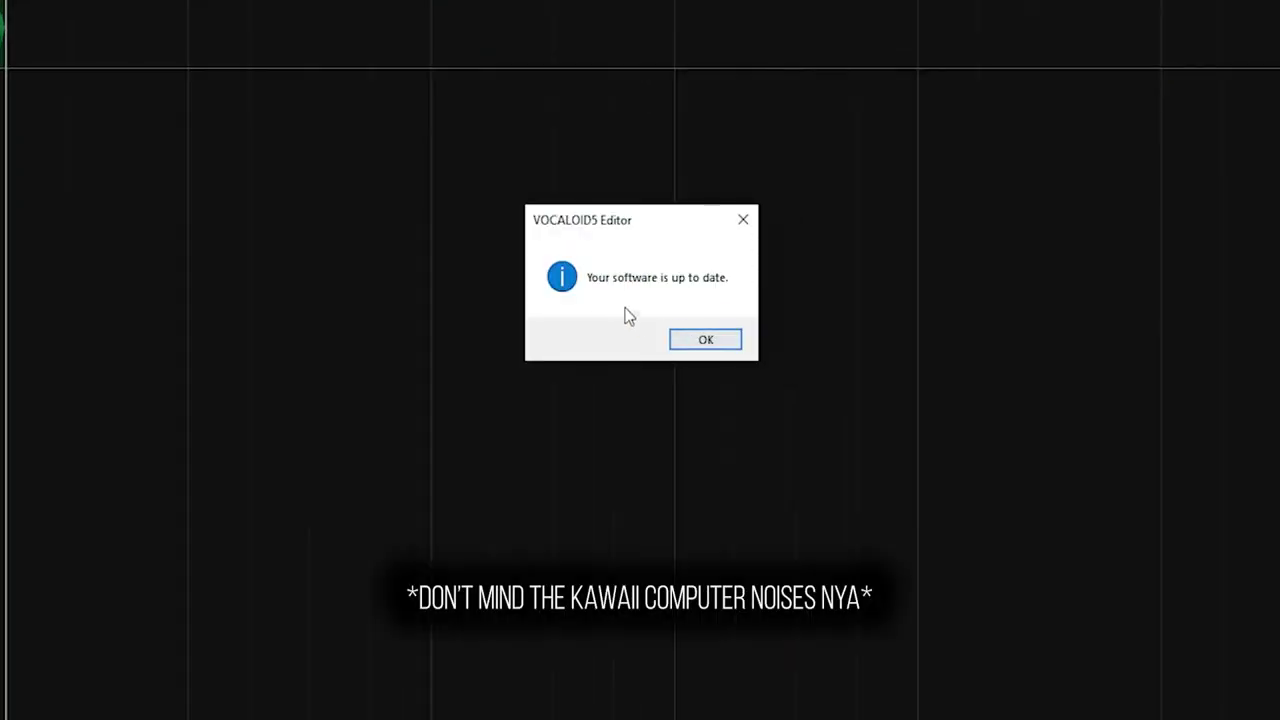
left_click(705, 340)
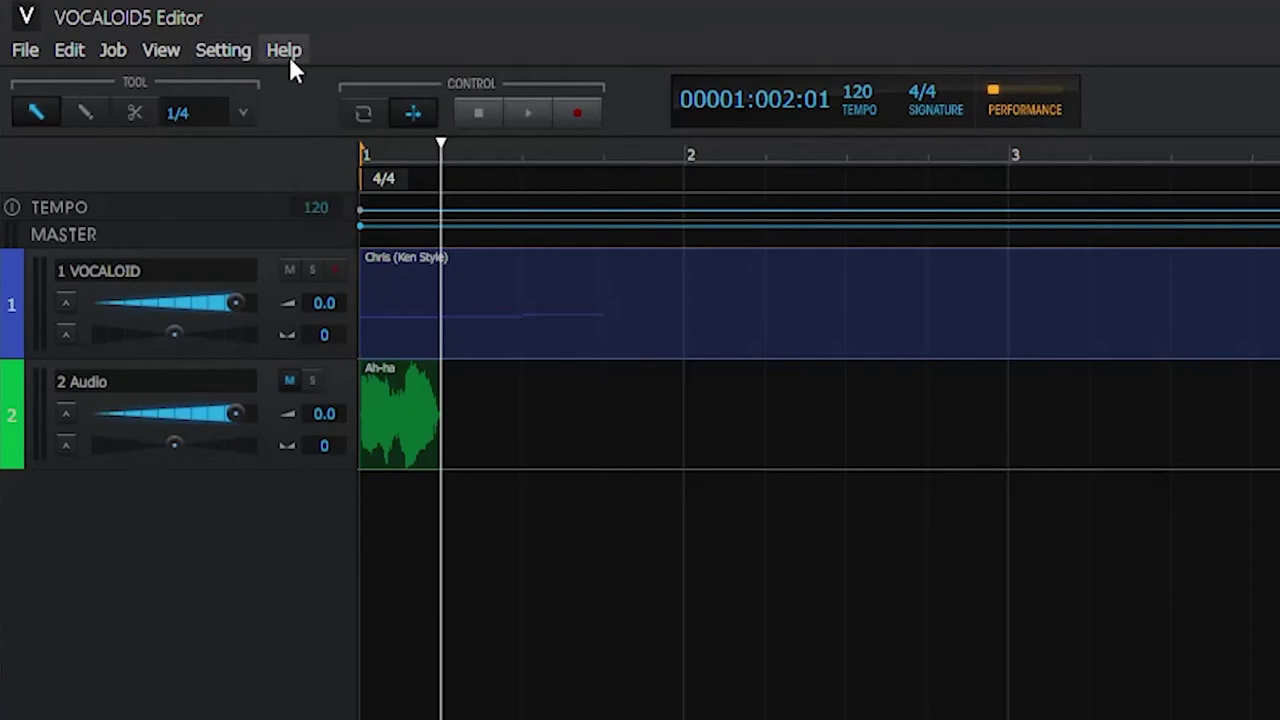
Open the Download New Content list, review the available media packs, and close it.
left_click(289, 56)
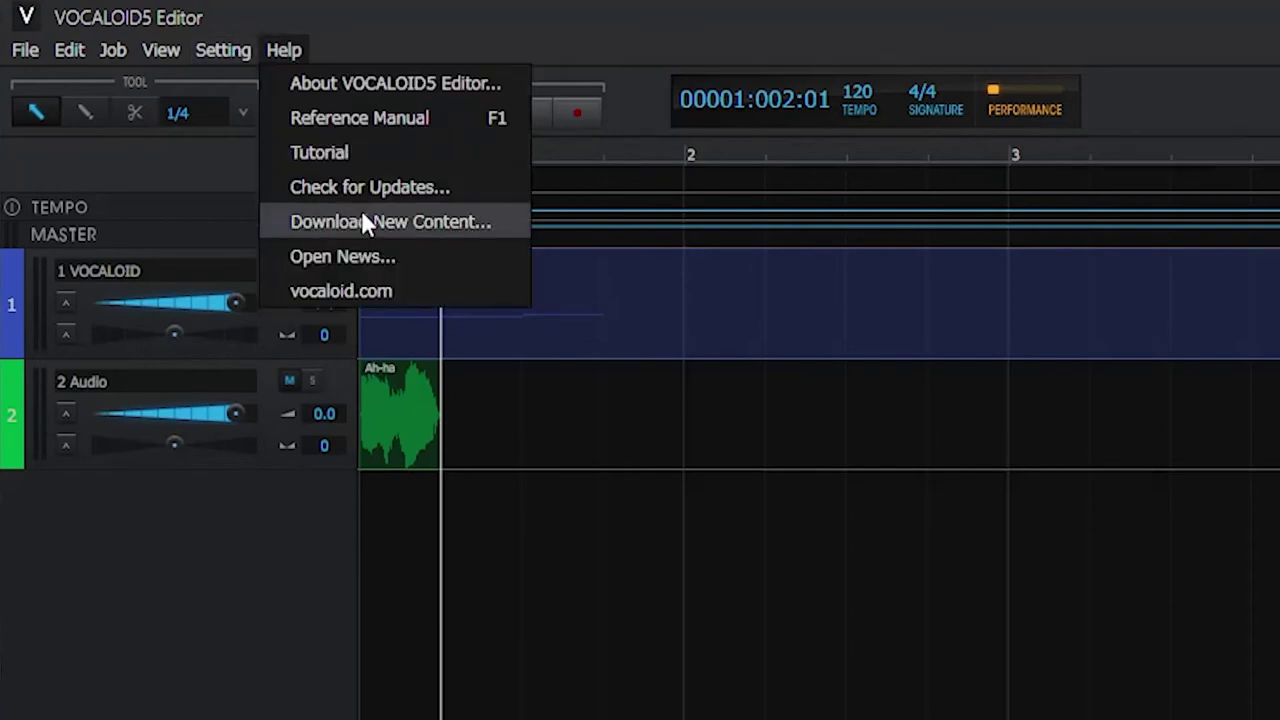
left_click(372, 217)
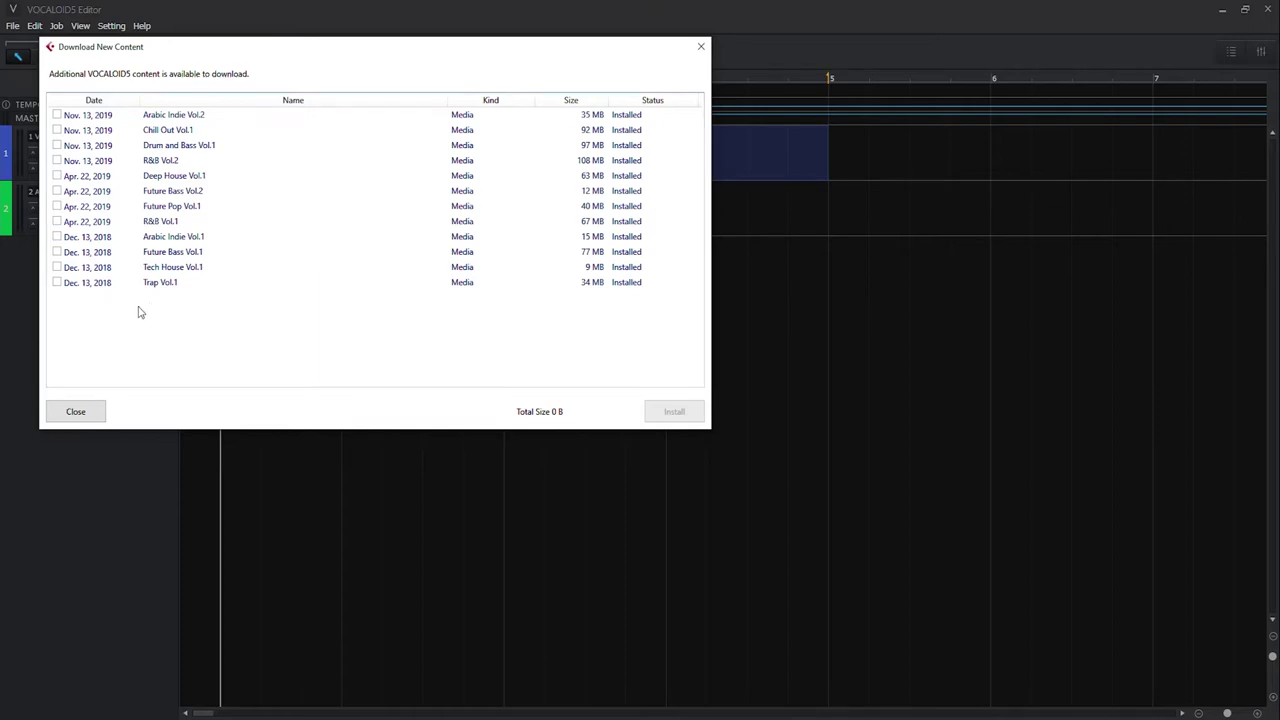
key("Escape")
Open the VOCALOID5 news, read through the release entries, and close the news window.
left_click(111, 26)
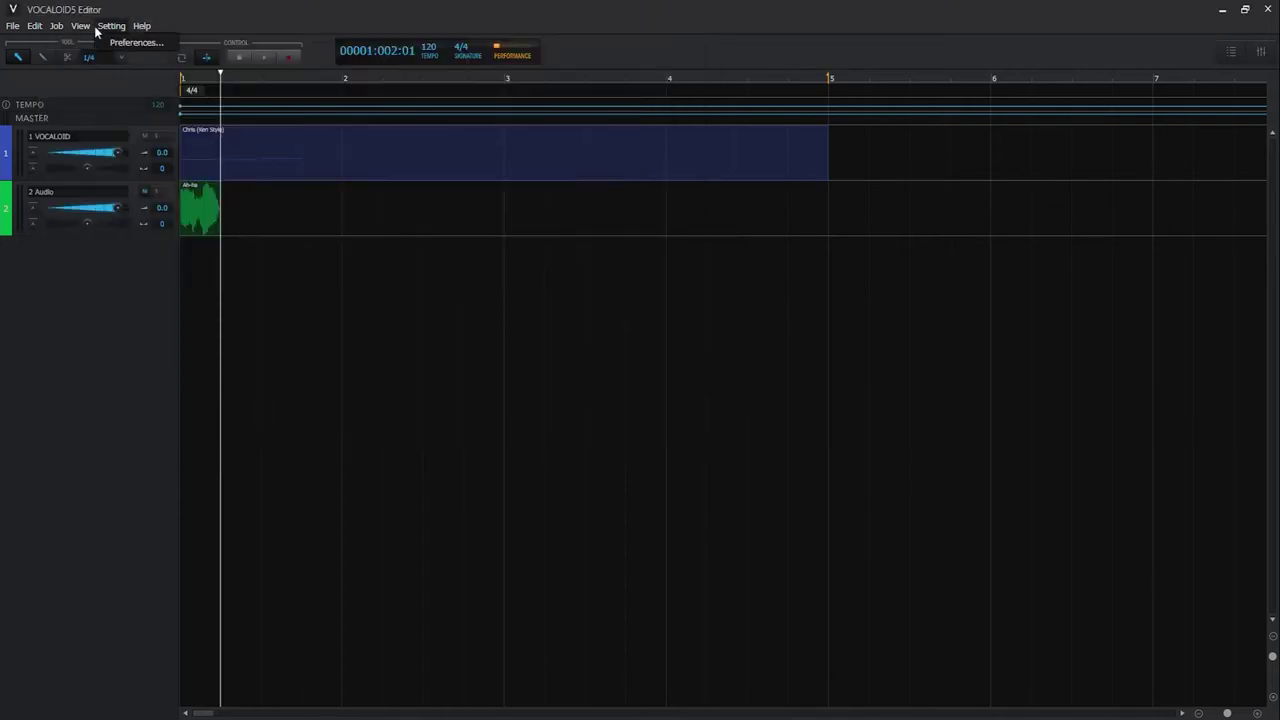
left_click(211, 129)
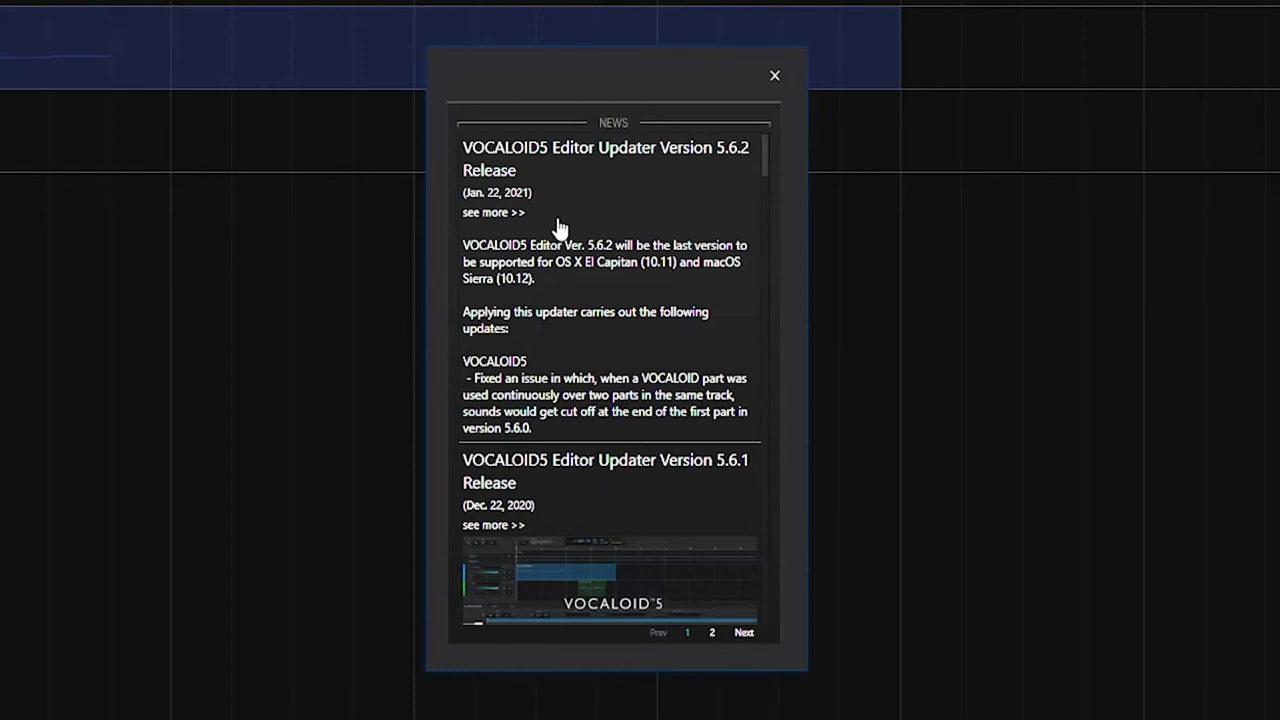
scroll(591, 386, "down", 5)
scroll(652, 218, "up", 1)
left_click(774, 75)
left_click(283, 49)
left_click(877, 229)
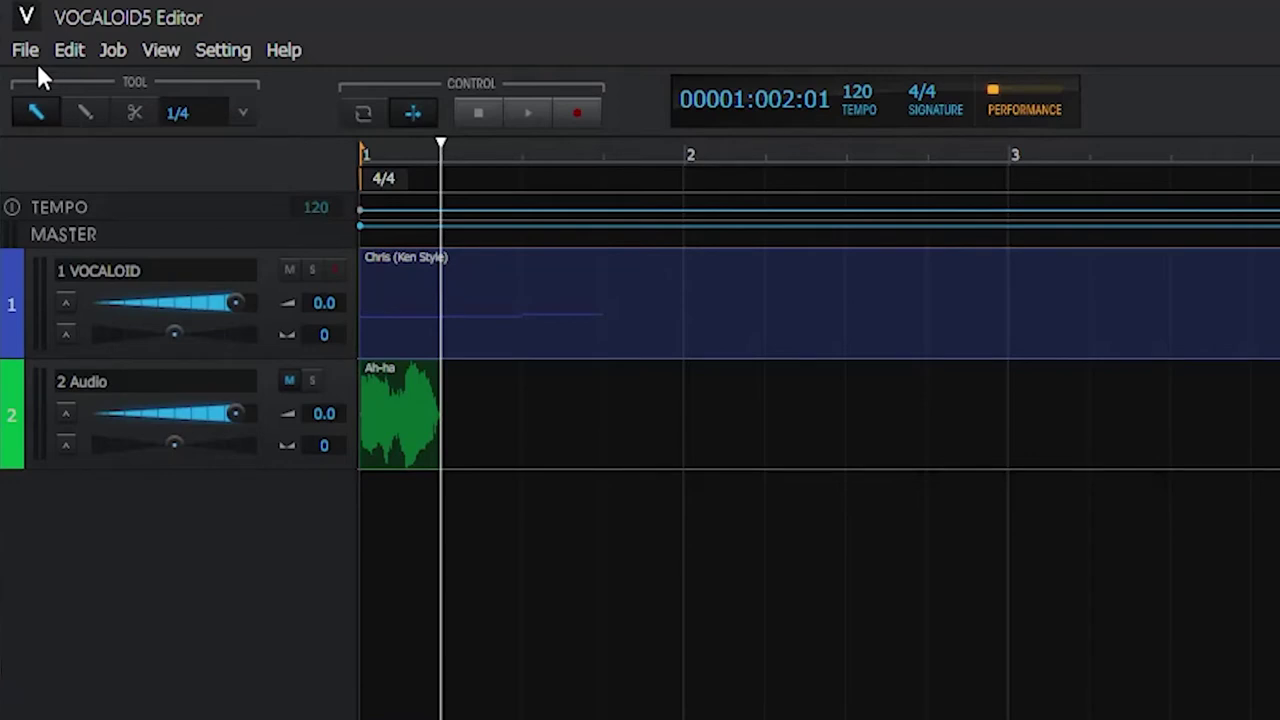
Move the Chris (Ken Style) part about three beats later with the arrow tool, and undo the move.
left_click(38, 113)
left_click_drag(486, 300, 724, 290)
key("ctrl+z")
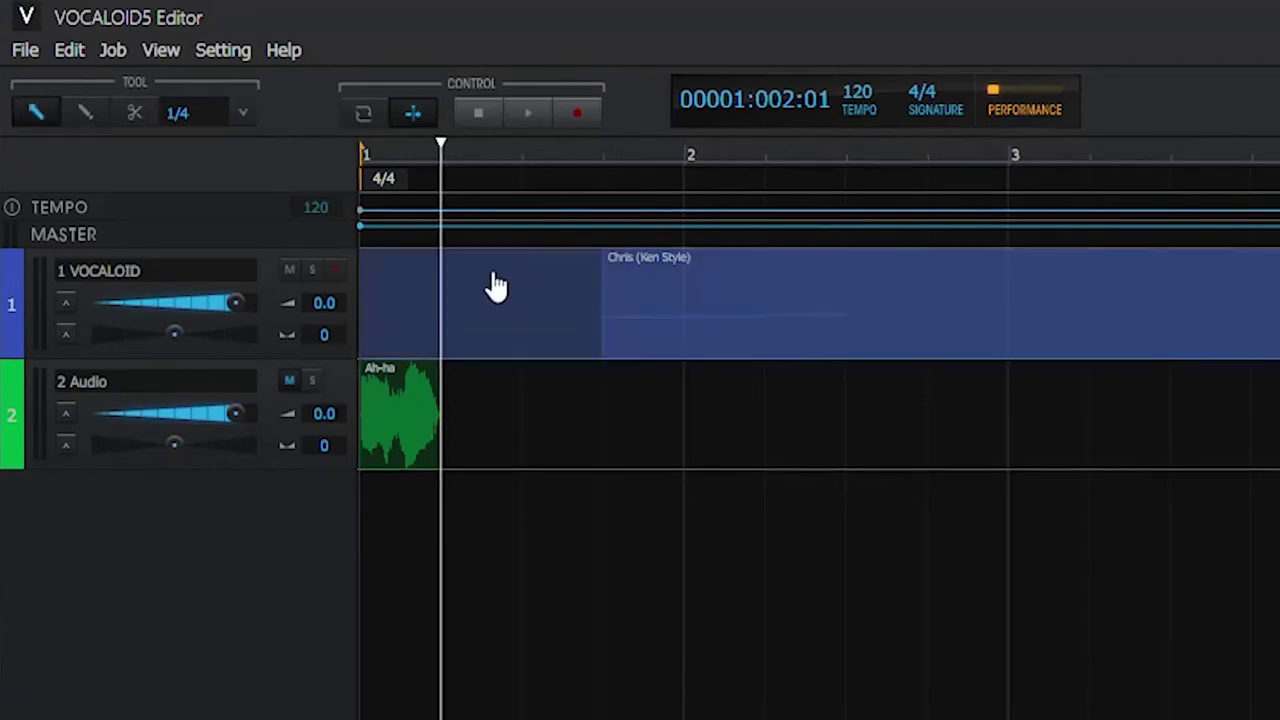
Draw a one-measure part at measure 5 of the VOCALOID track, and split the Ken Style part one beat into measure 3.
left_click(86, 115)
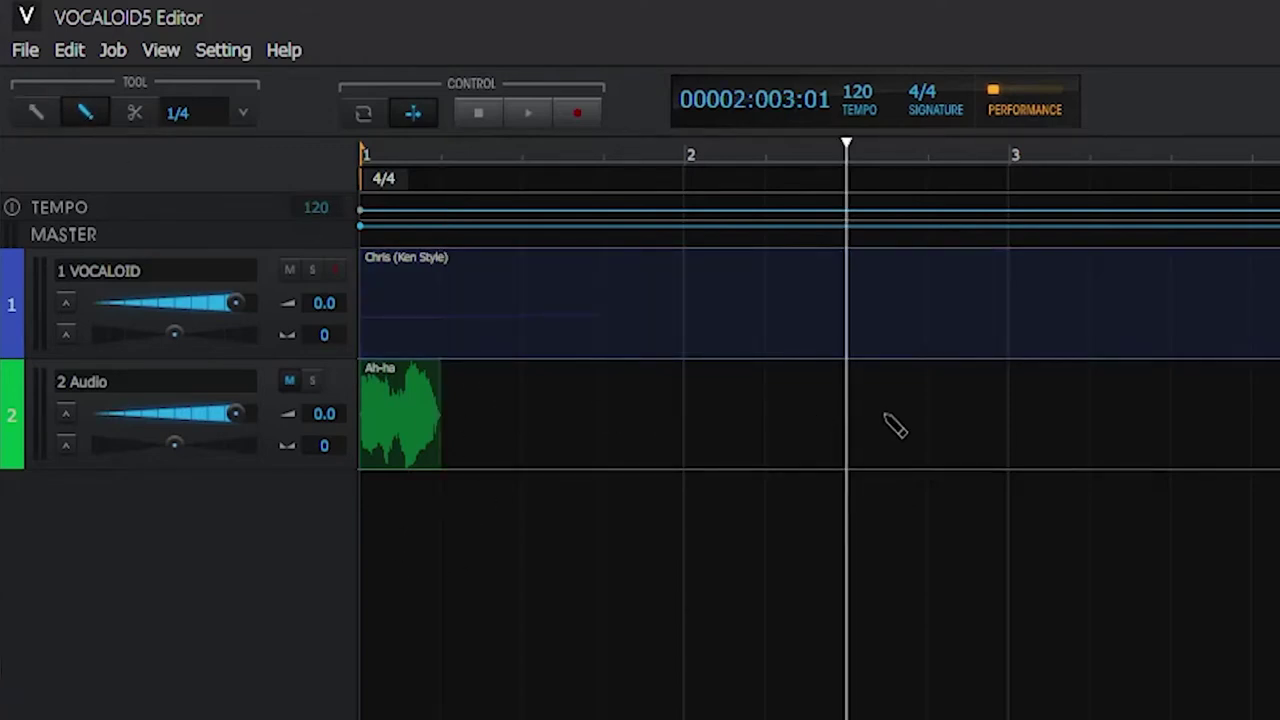
left_click_drag(1020, 194, 1186, 194)
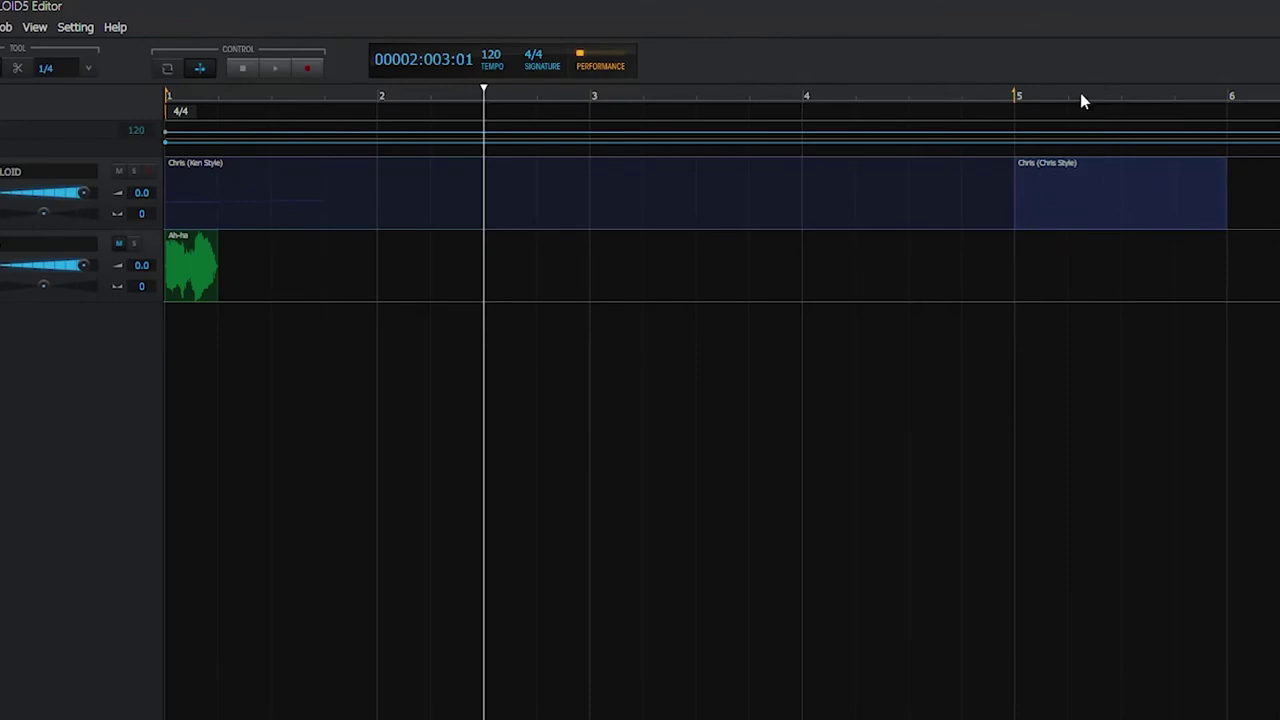
left_click(17, 68)
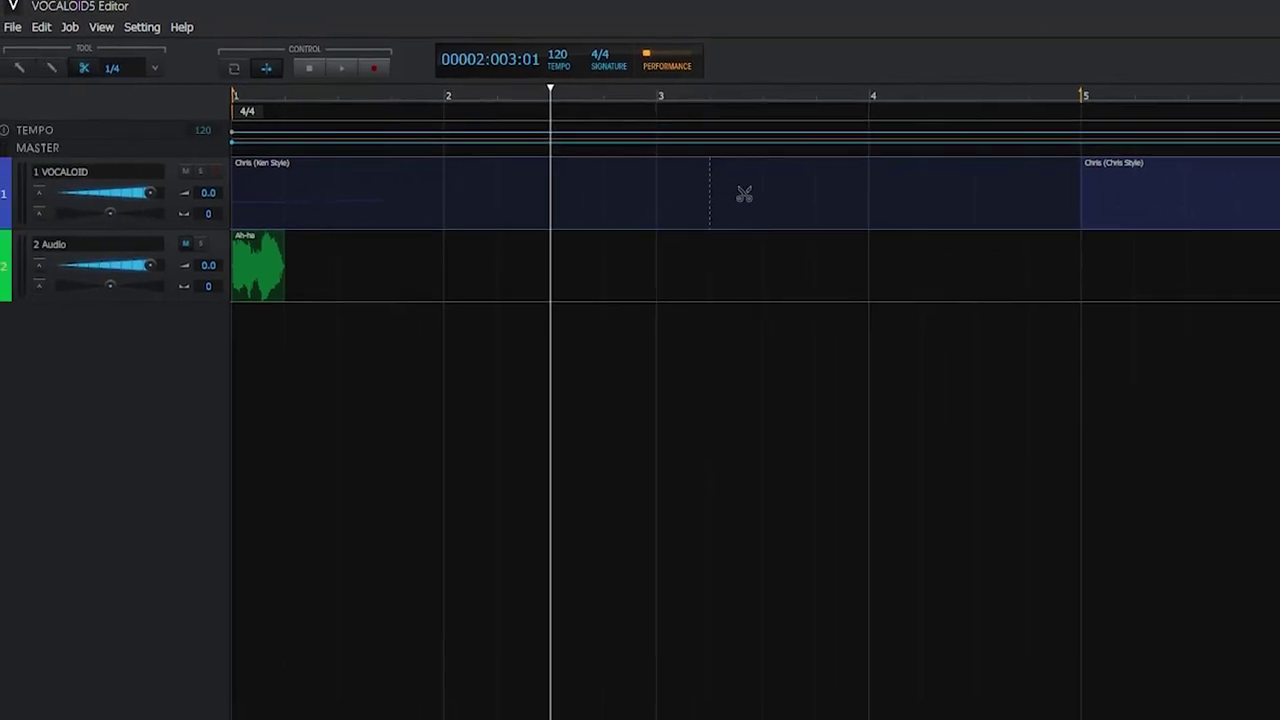
left_click(744, 194)
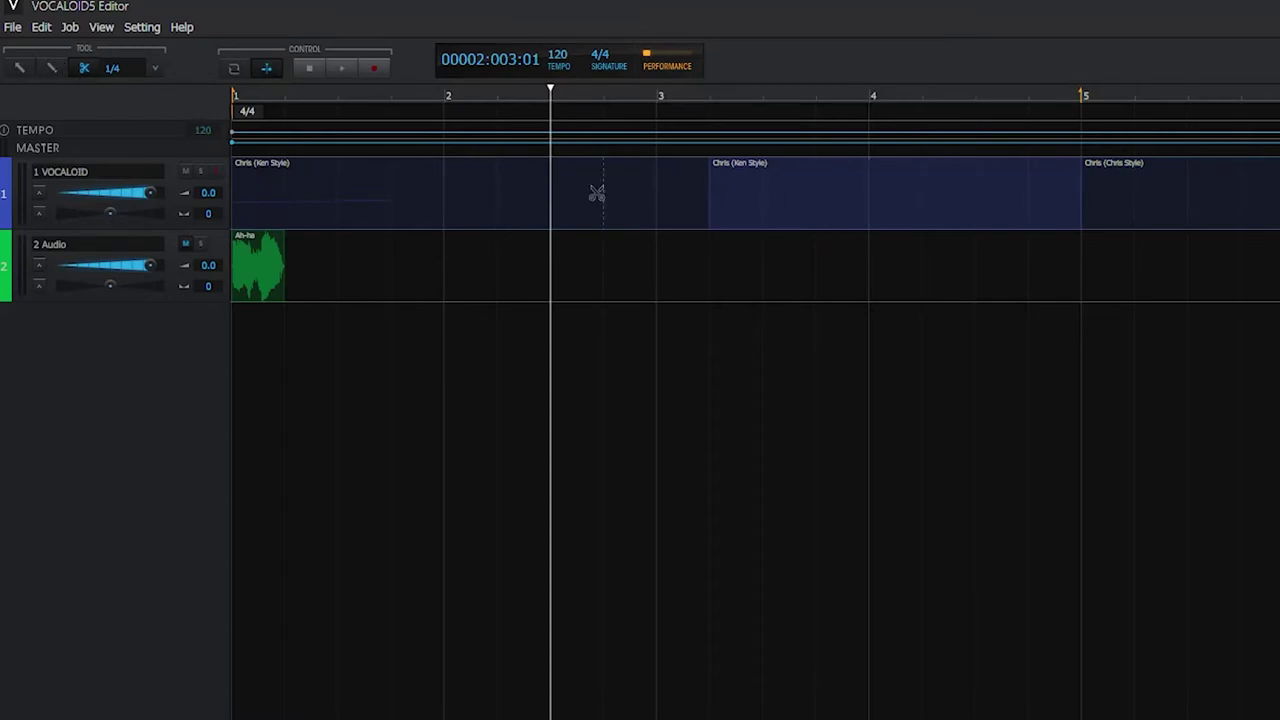
Keep the grid at 1/4, and move the split-off Ken Style part to start at measure 3.
left_click(155, 68)
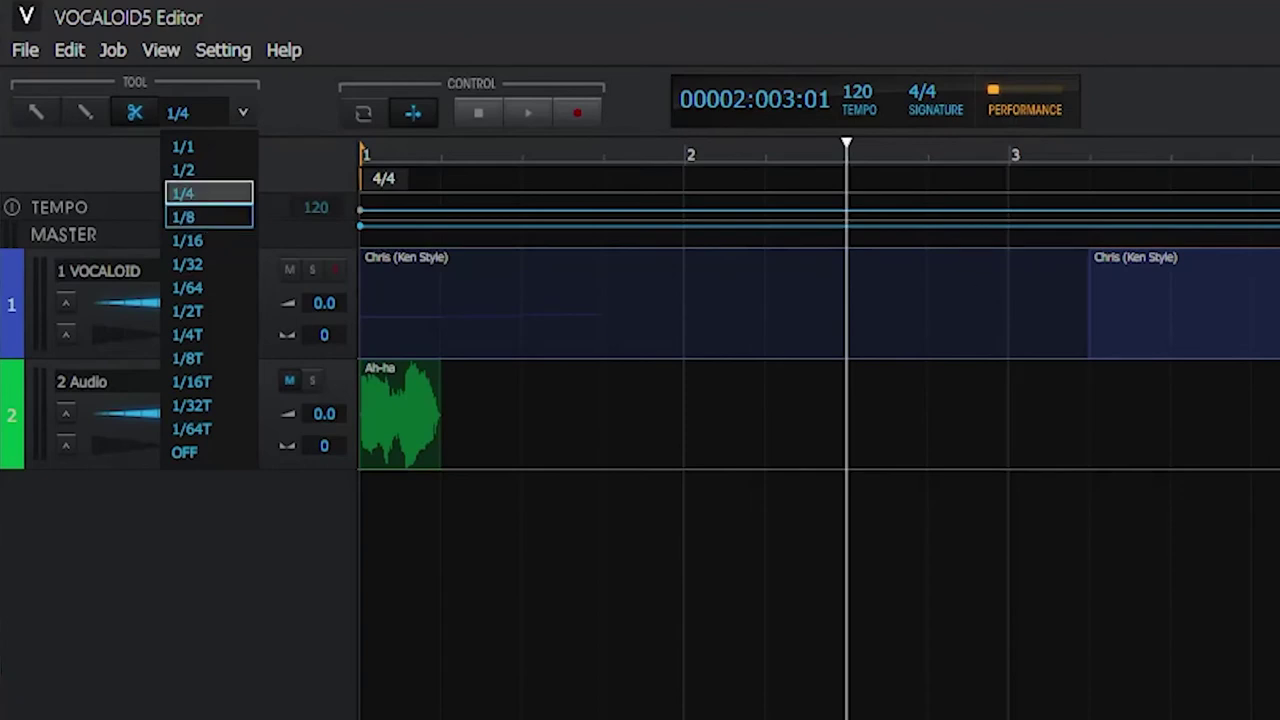
left_click(198, 194)
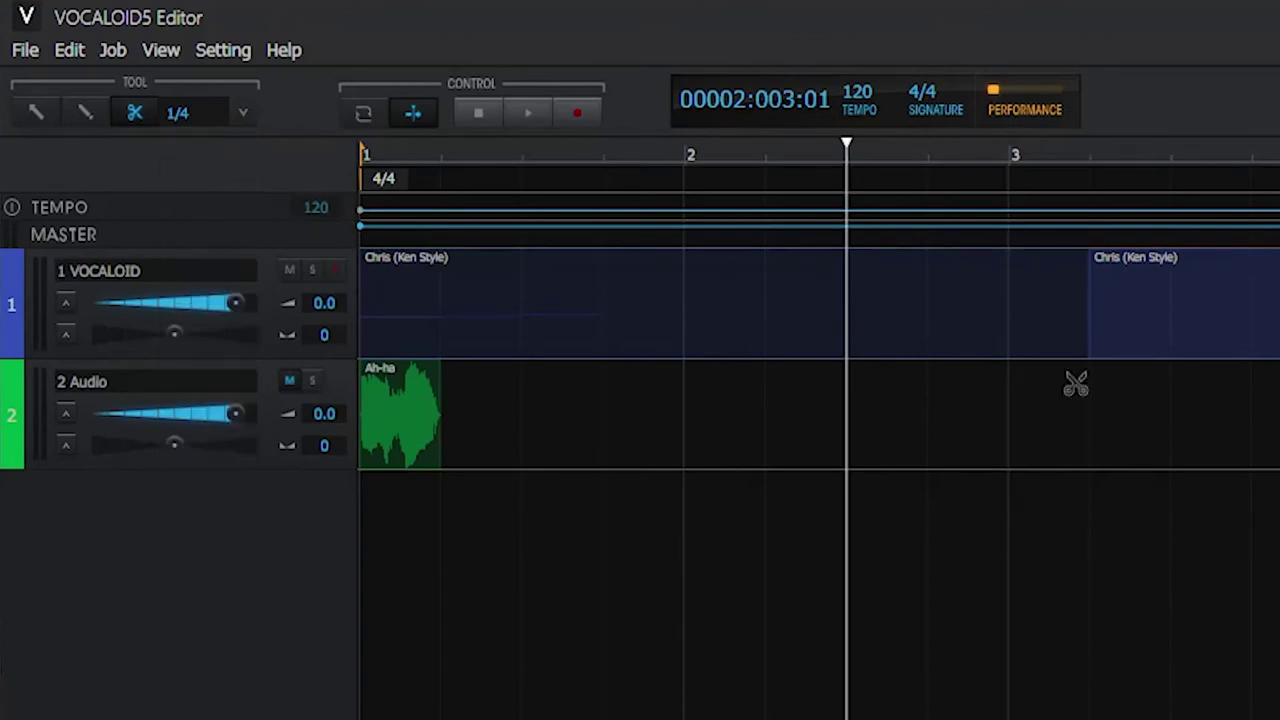
left_click(34, 116)
left_click(1128, 298)
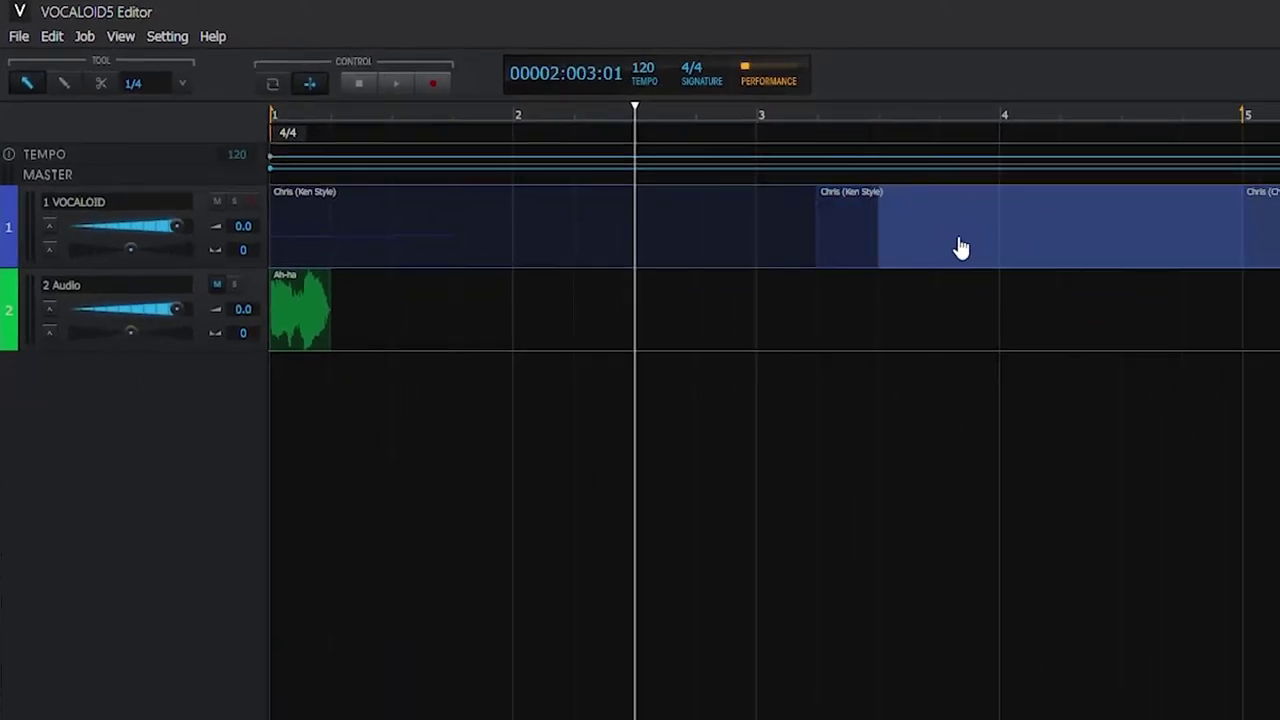
left_click_drag(960, 248, 896, 255)
left_click_drag(958, 258, 860, 263)
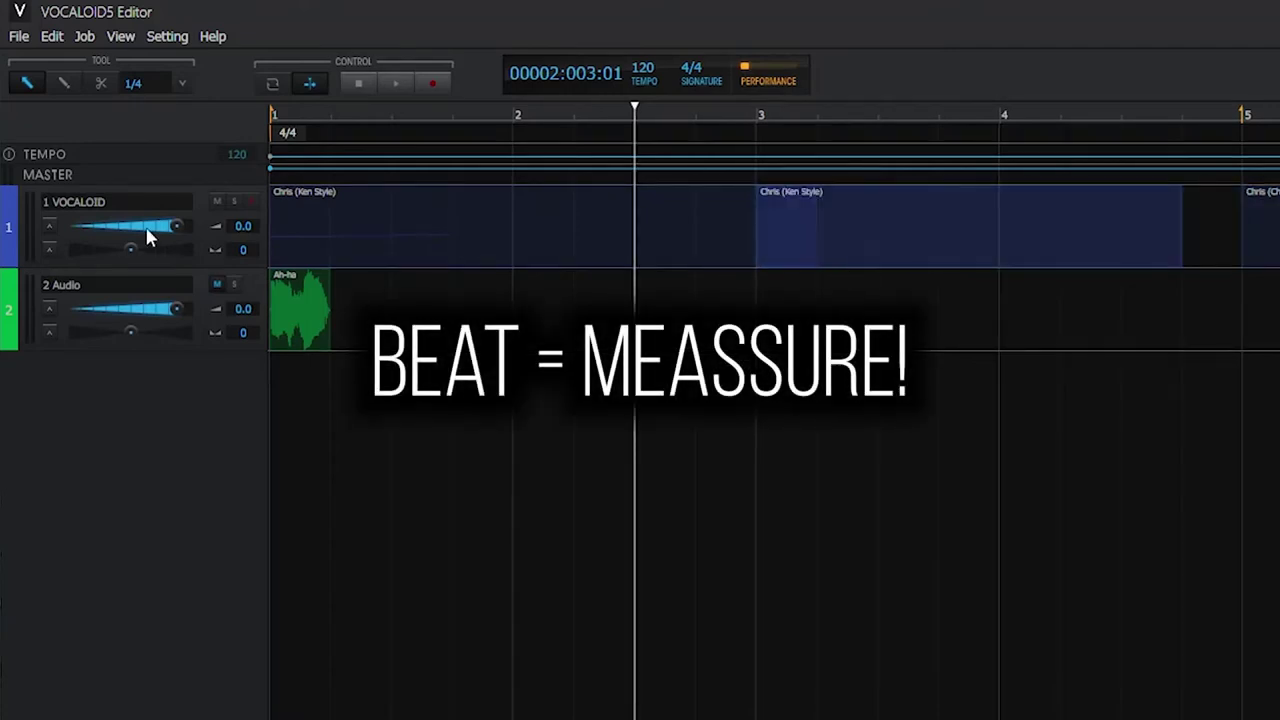
Set the grid to 1/2, and move the second Ken Style part later on the VOCALOID track.
left_click(180, 83)
left_click(165, 126)
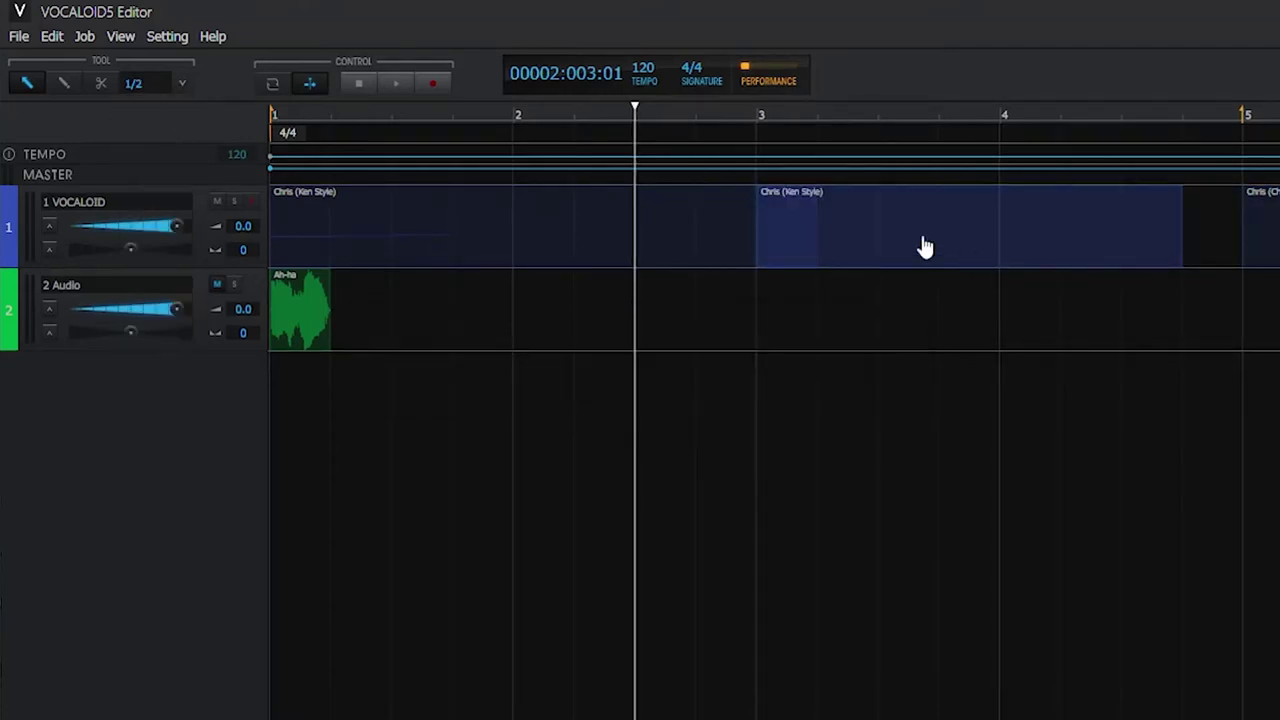
left_click_drag(877, 243, 1094, 240)
Set the grid to 1/1, and move the second Ken Style part to start at measure 2.
left_click(181, 83)
left_click(163, 106)
left_click_drag(1219, 256, 909, 237)
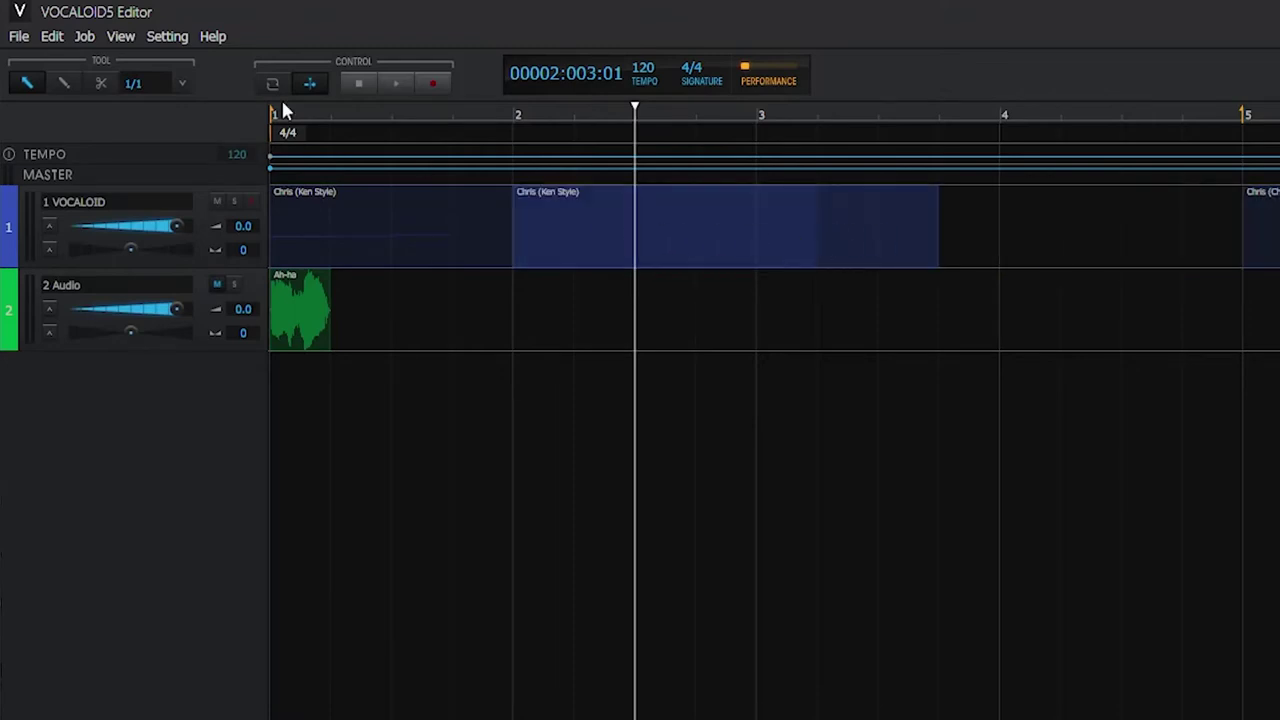
Review the default track colors in the view preferences, and close the preferences.
left_click(165, 36)
left_click(175, 59)
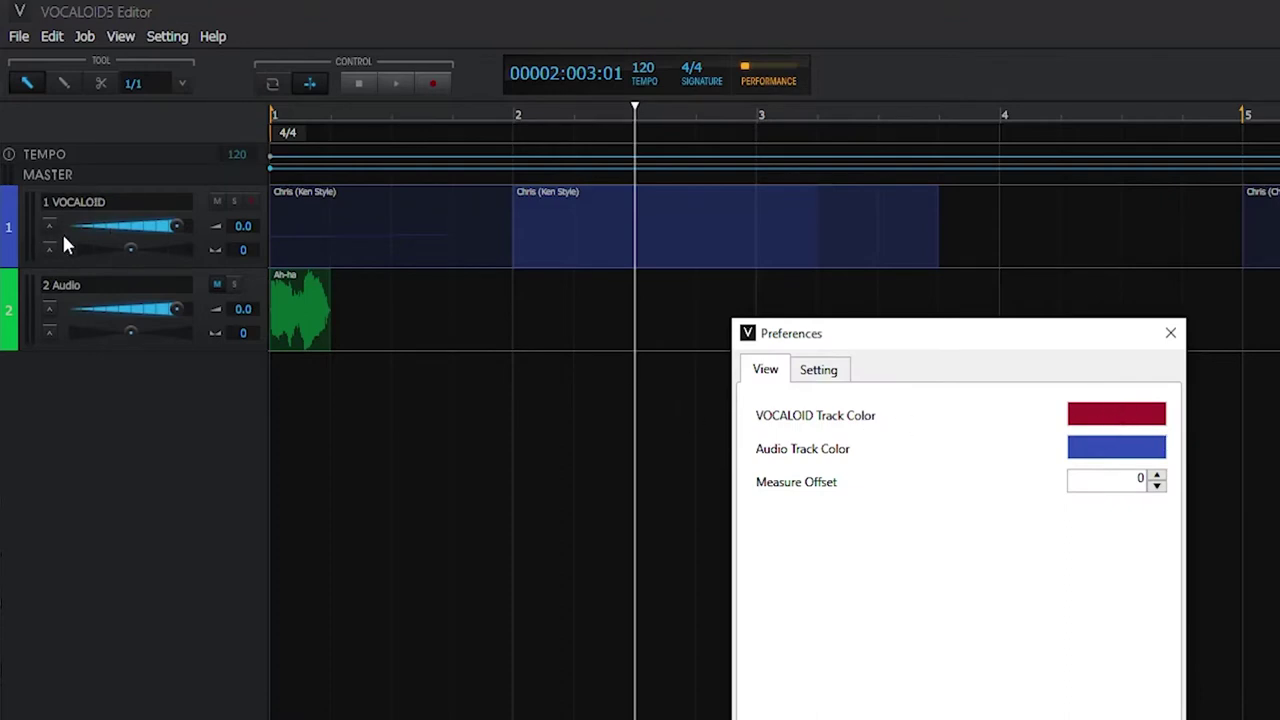
left_click(1170, 333)
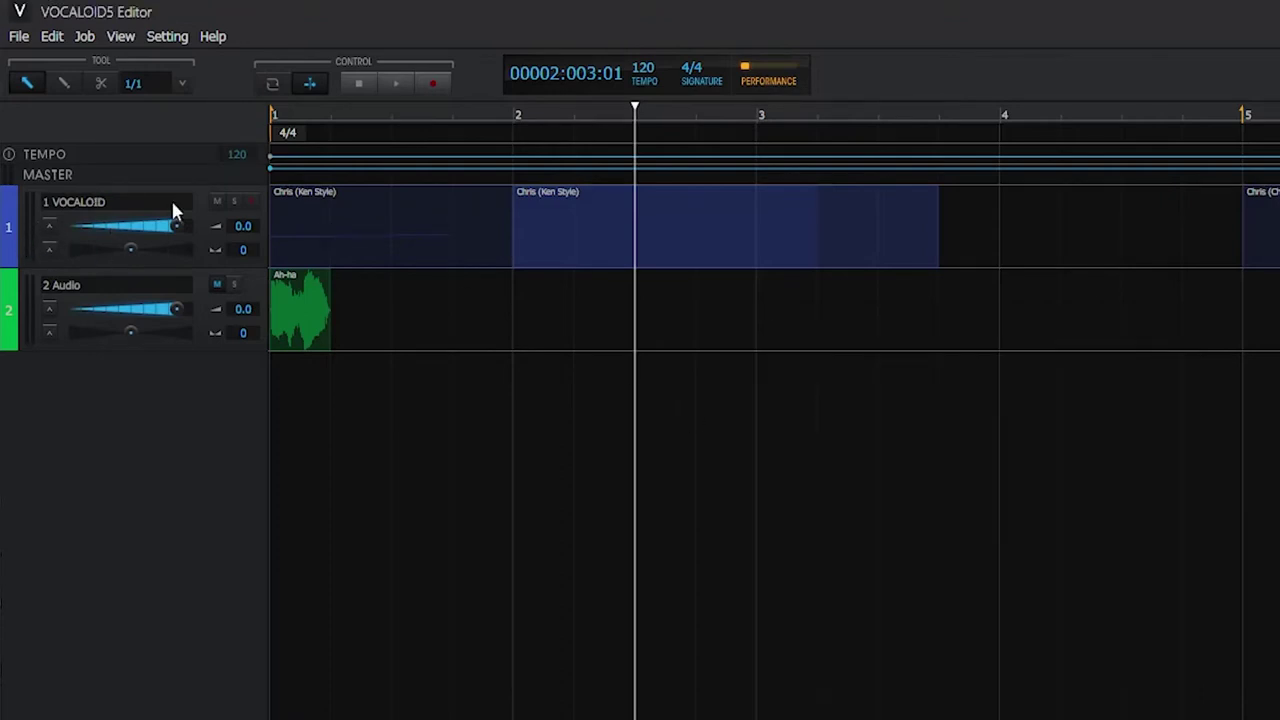
Change the VOCALOID track's color to dark red, and return it to blue.
left_click(14, 243)
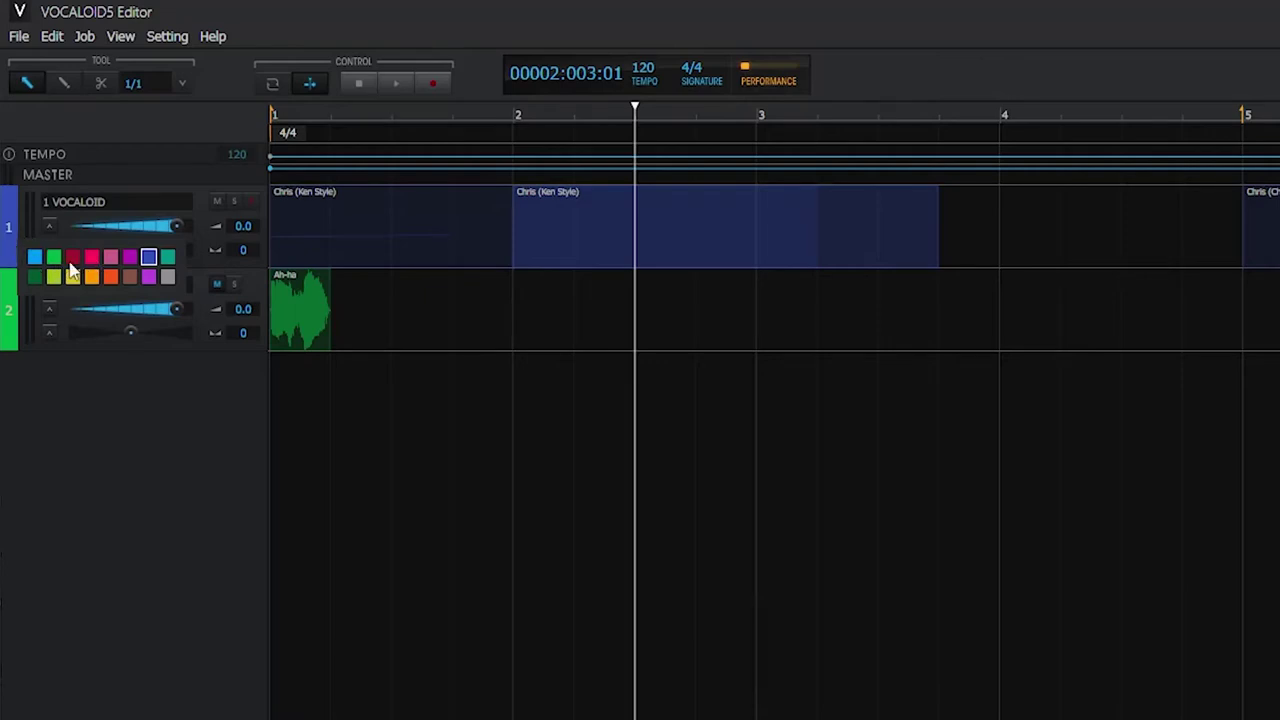
left_click(72, 260)
left_click(10, 253)
left_click(114, 305)
Add a new VOCALOID track below the audio track, and delete it.
right_click(63, 491)
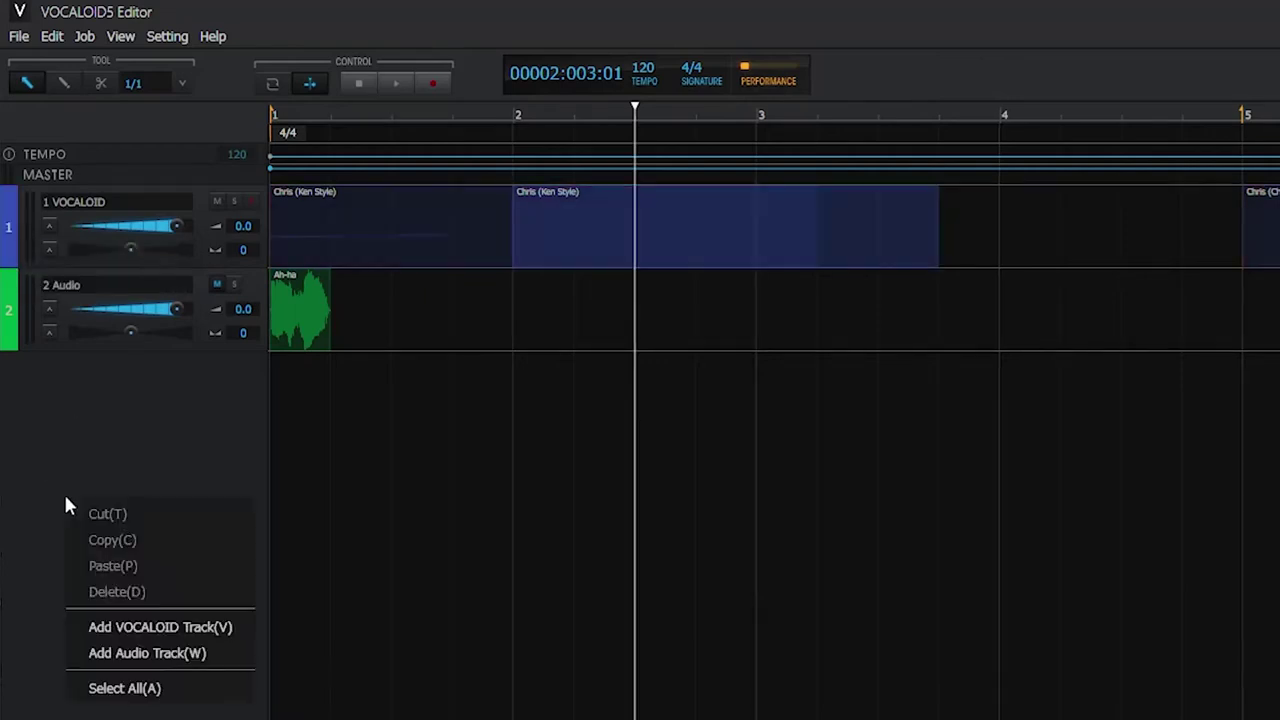
left_click(167, 628)
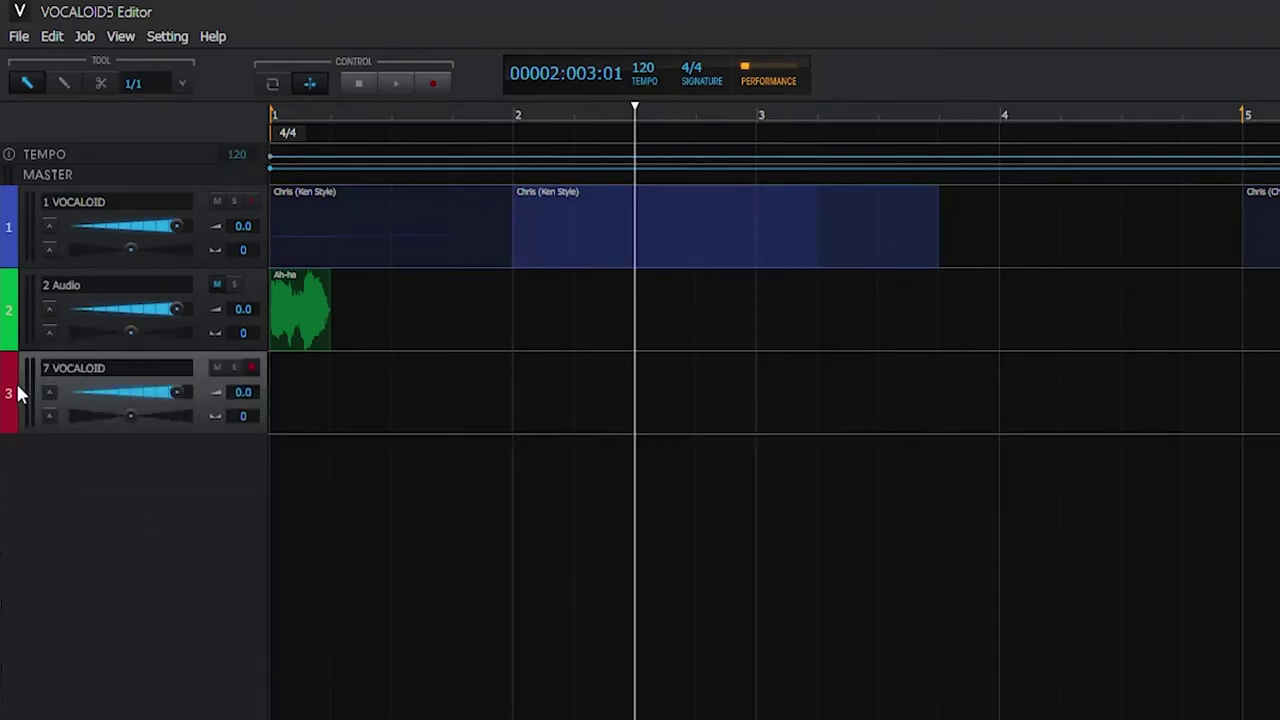
left_click(18, 393)
left_click(74, 430)
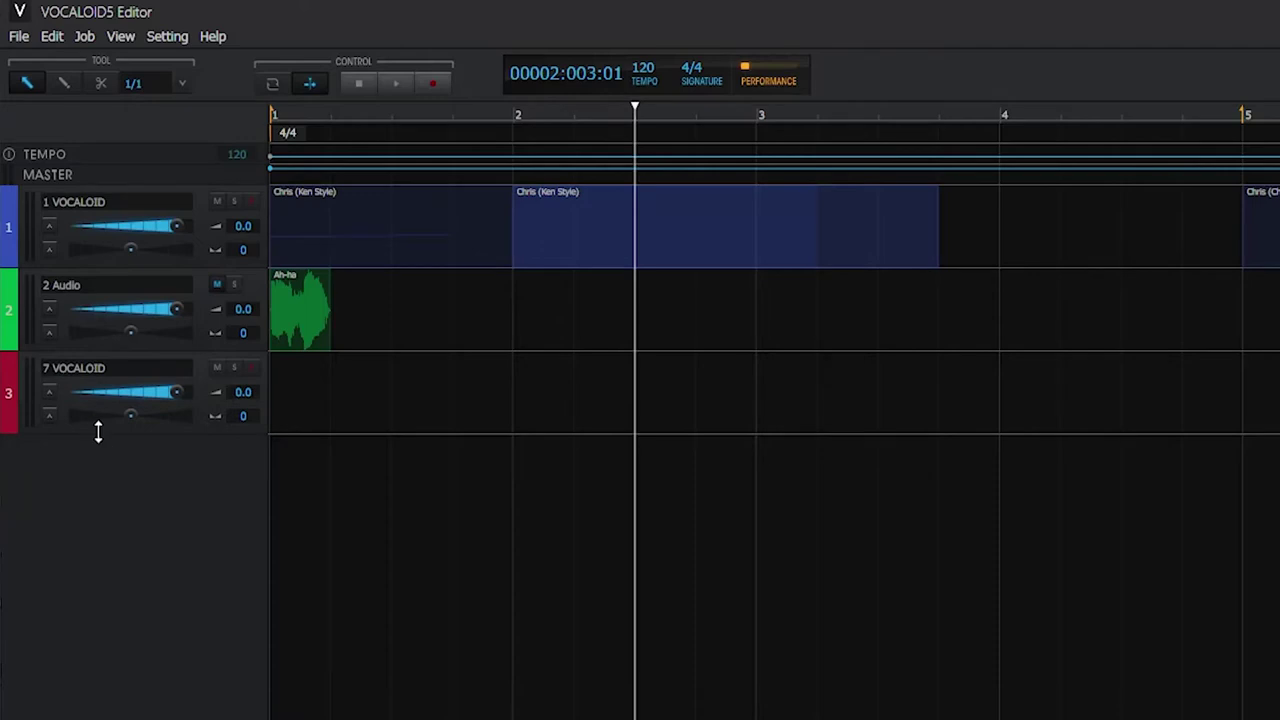
right_click(14, 400)
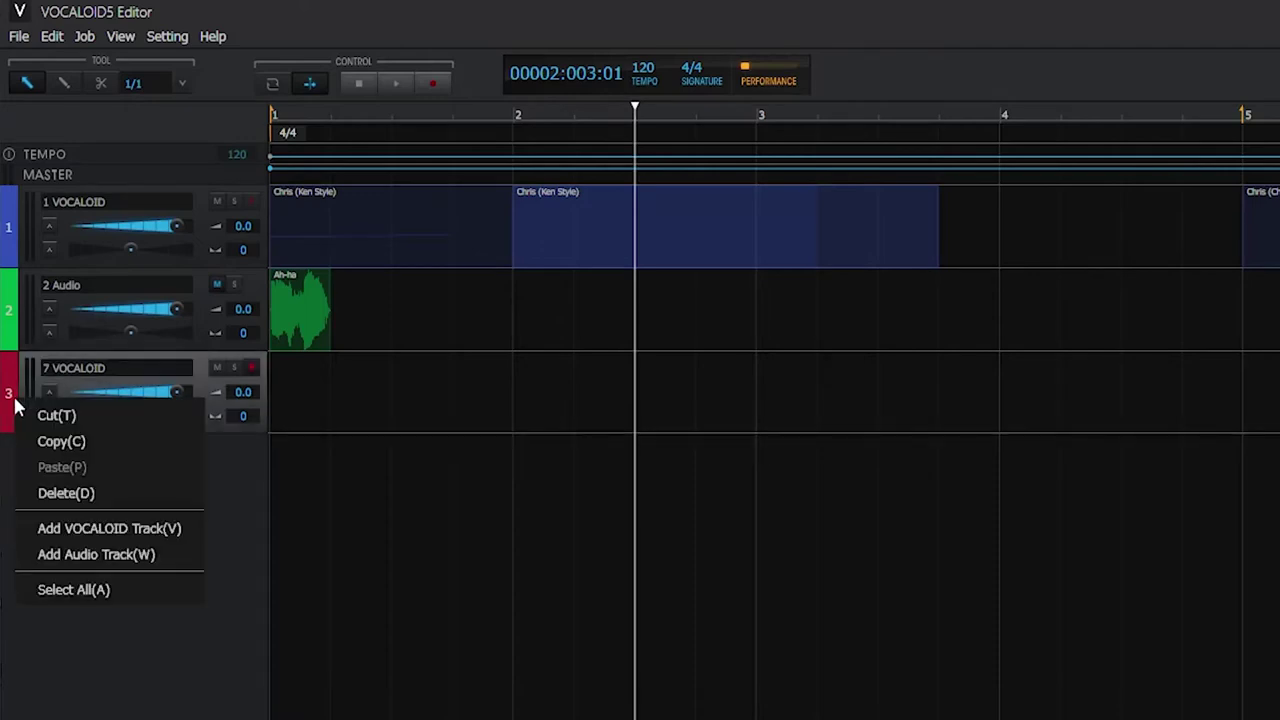
left_click(66, 493)
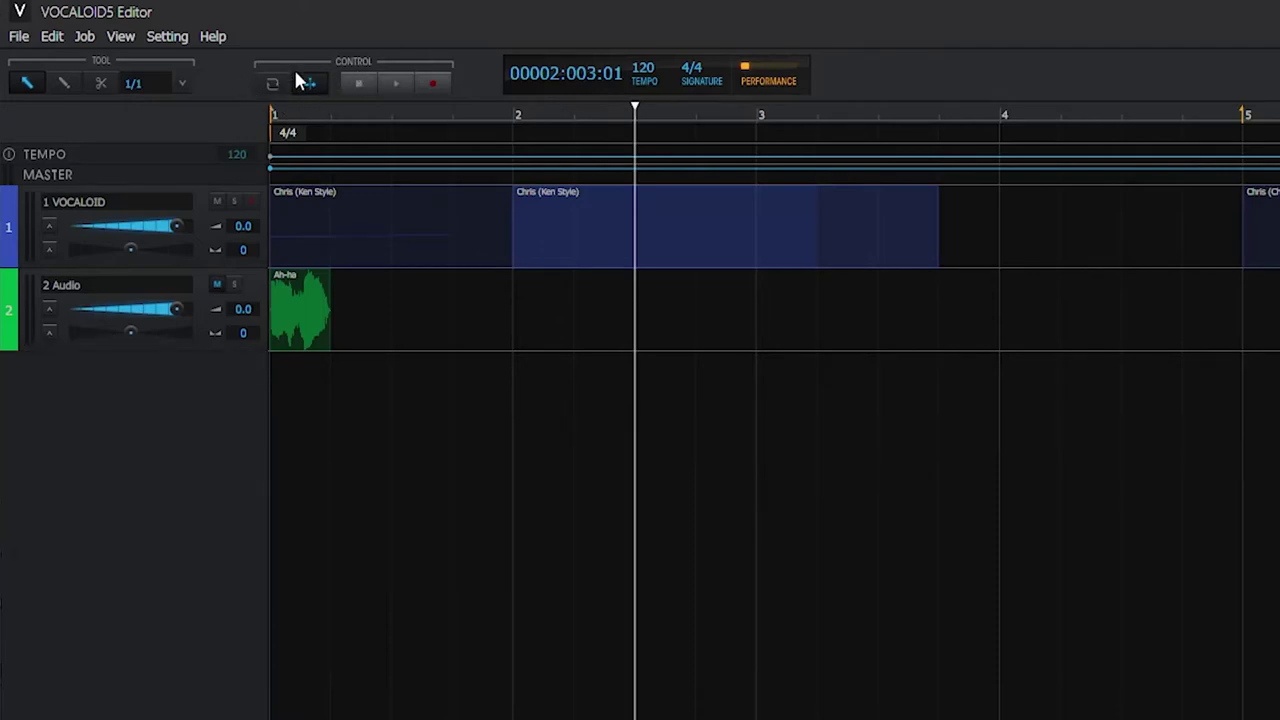
Turn on looping with the loop region covering only measure 1, and play the looped section briefly.
left_click(273, 89)
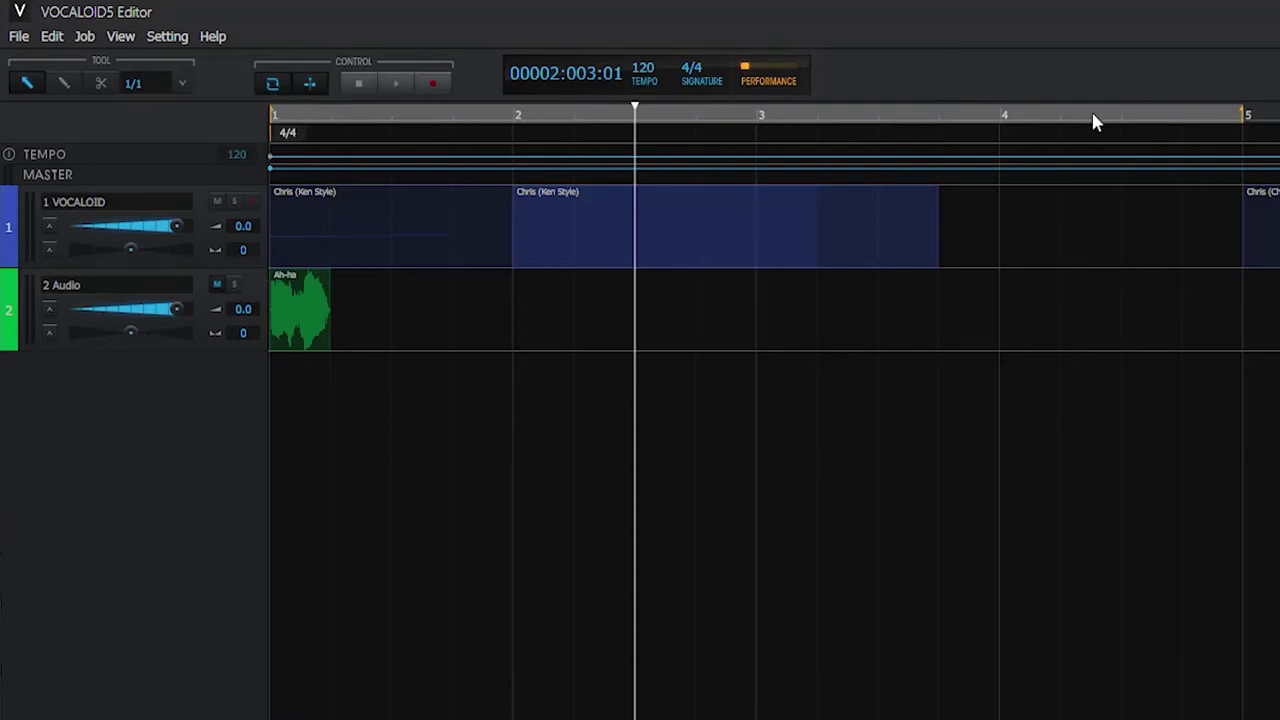
mouse_move(1241, 121)
left_mouse_down()
mouse_move(580, 143)
mouse_move(695, 148)
left_mouse_up()
left_click_drag(391, 114, 418, 362)
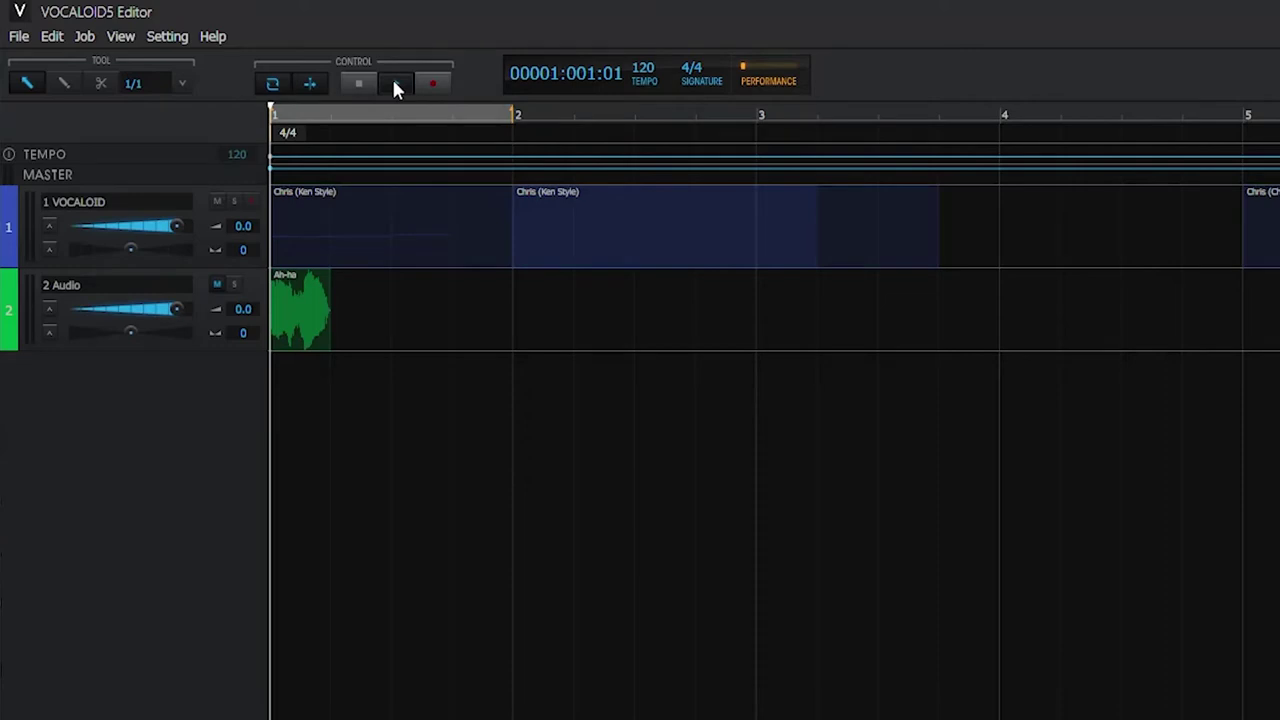
key("space")
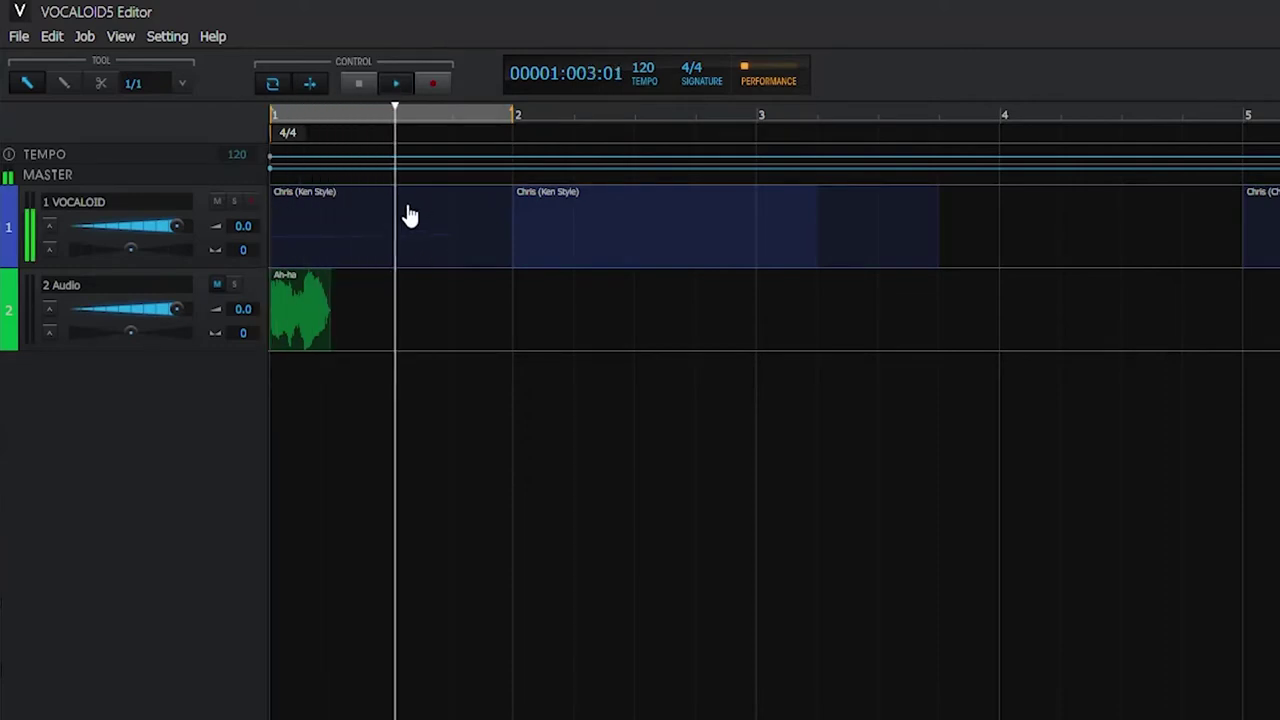
left_click(362, 83)
Turn off auto-scroll, and place the playhead at measure 3.
left_click(310, 82)
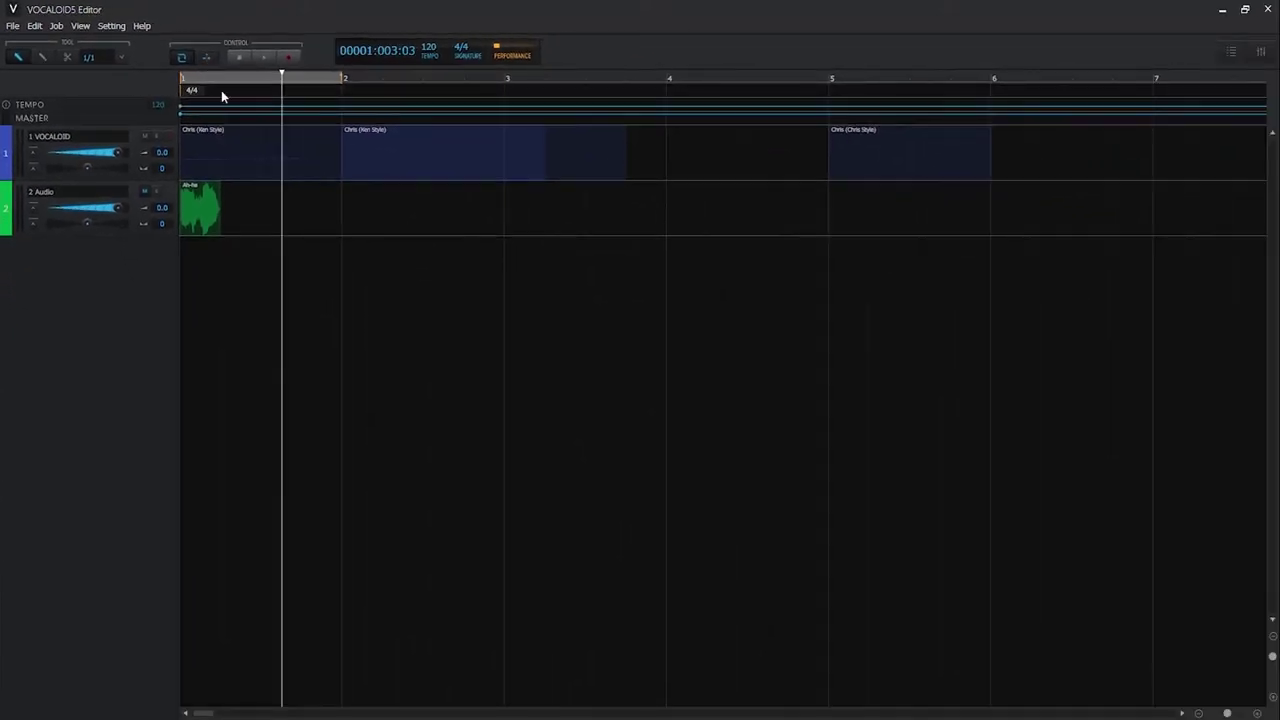
left_click(537, 343)
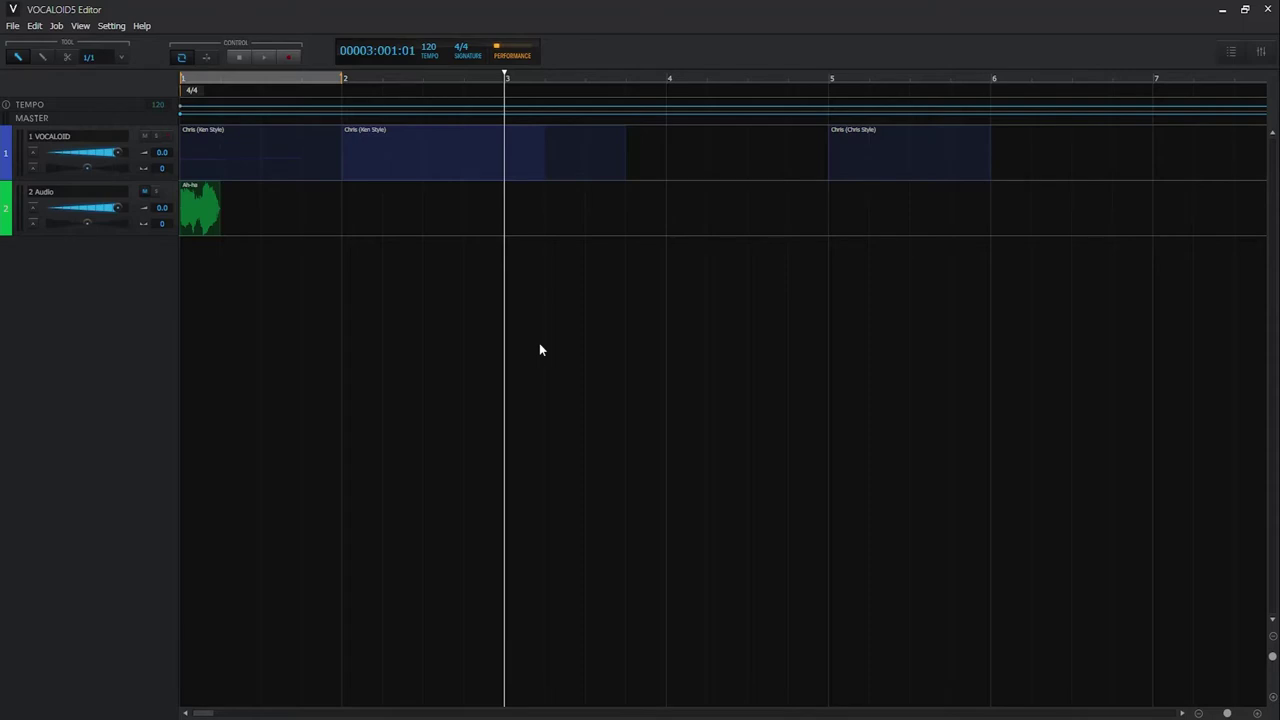
Zoom the timeline in horizontally around the playhead, and zoom back out slightly.
key("h")
key("g")
key("g")
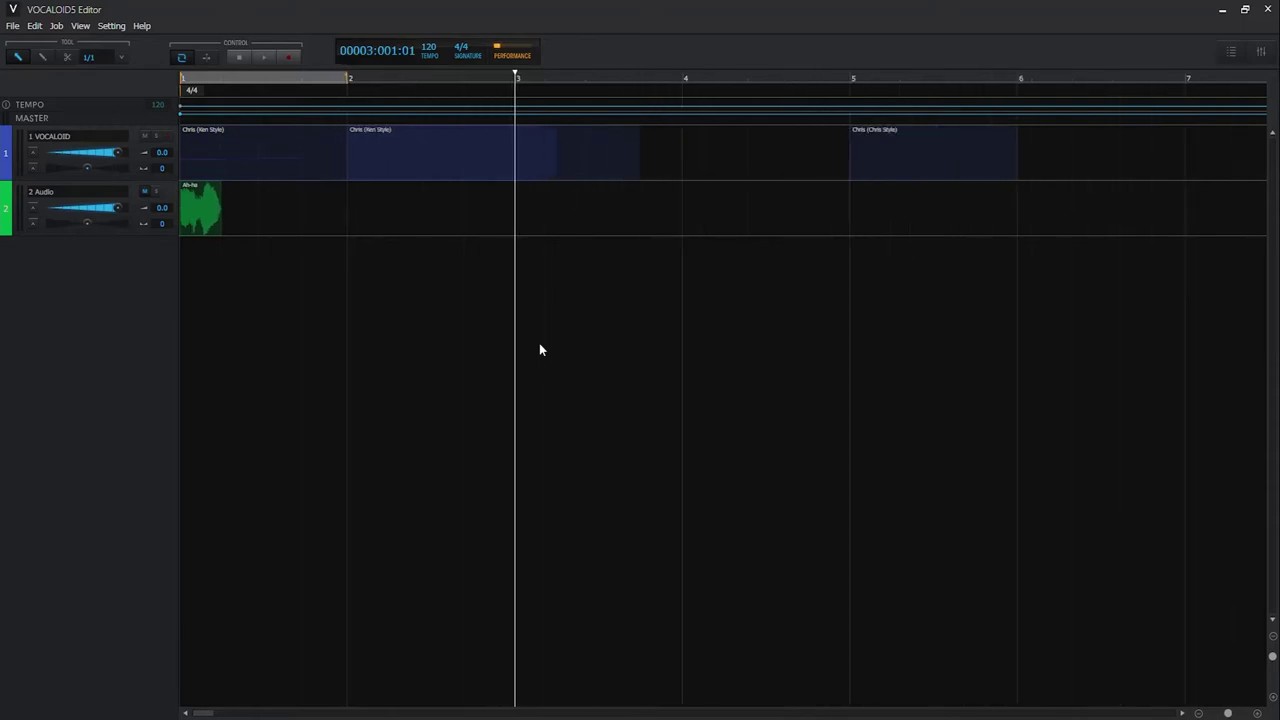
key("g")
key("g")
key("g")
key("g")
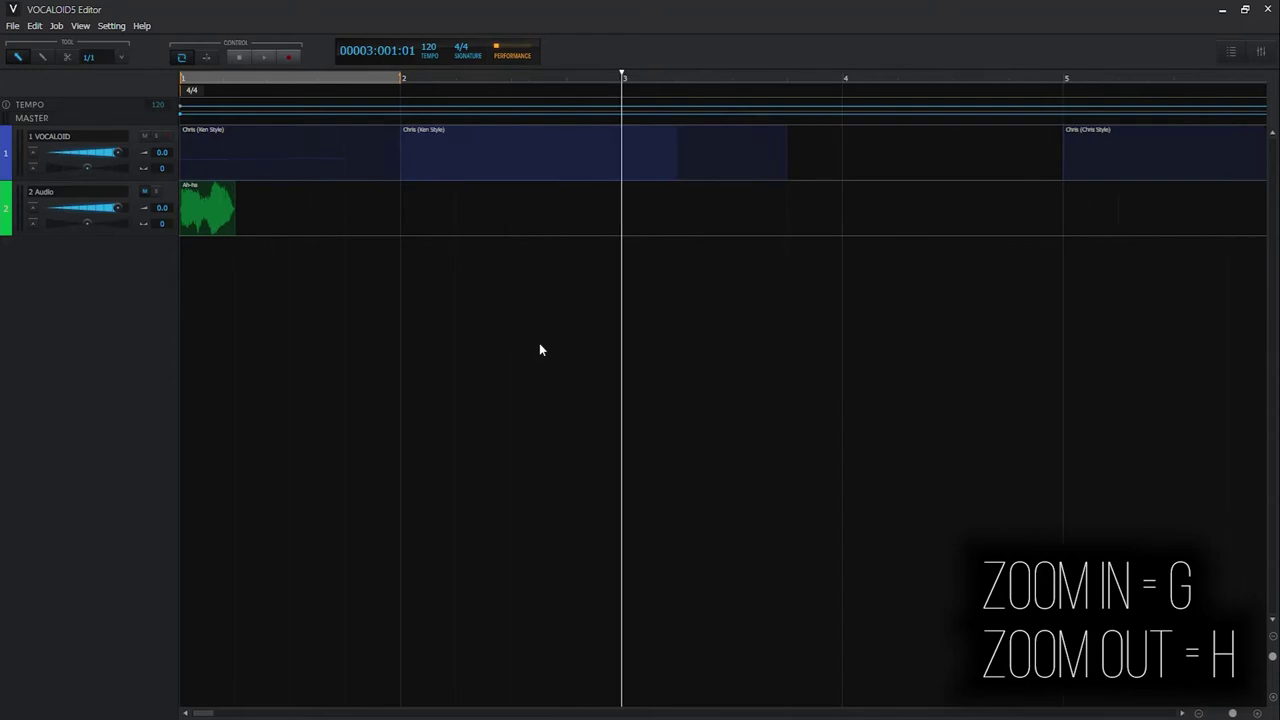
key("g")
key("h")
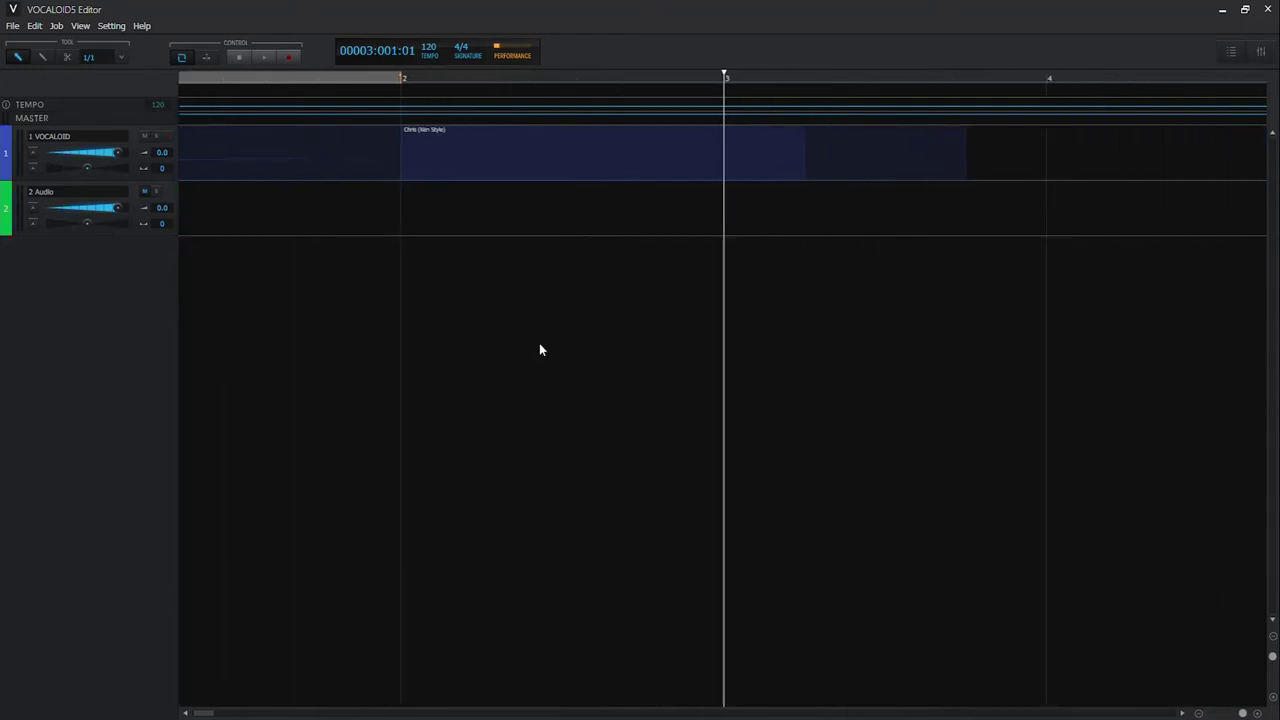
key("h")
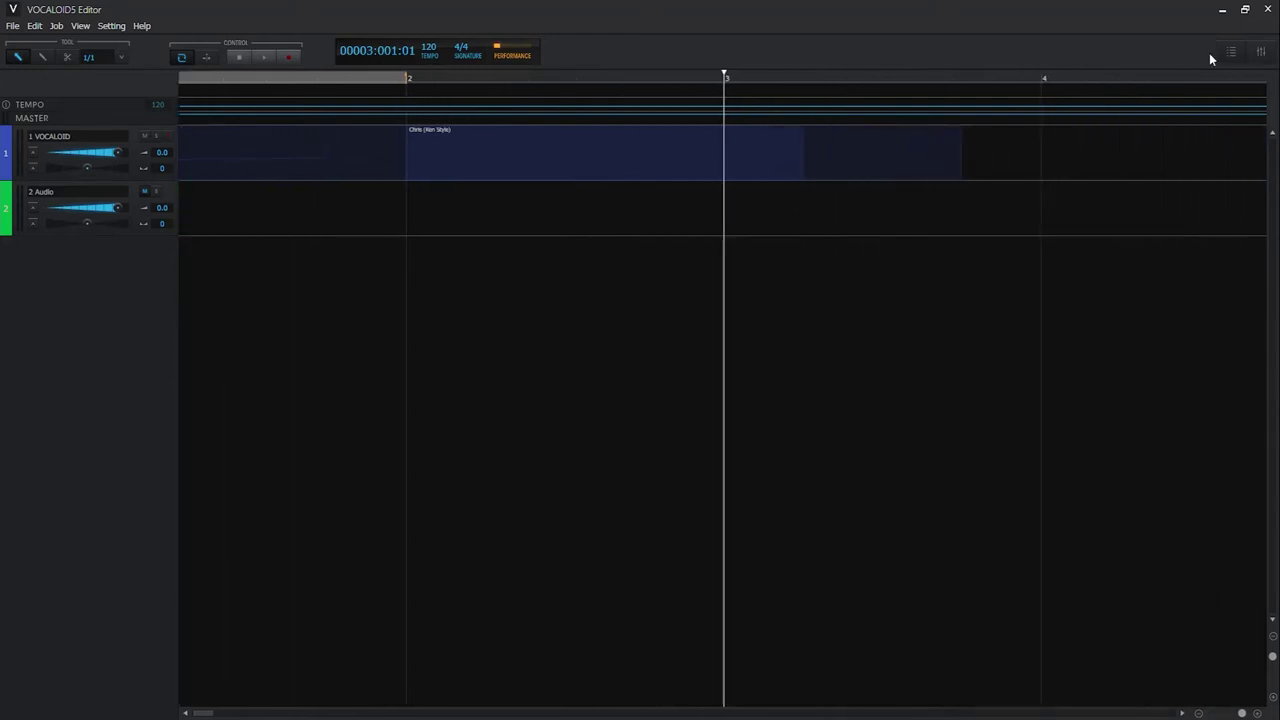
Play from measure 2 with auto-scroll off, and turn auto-scroll back on before stopping playback.
key("ctrl+Left")
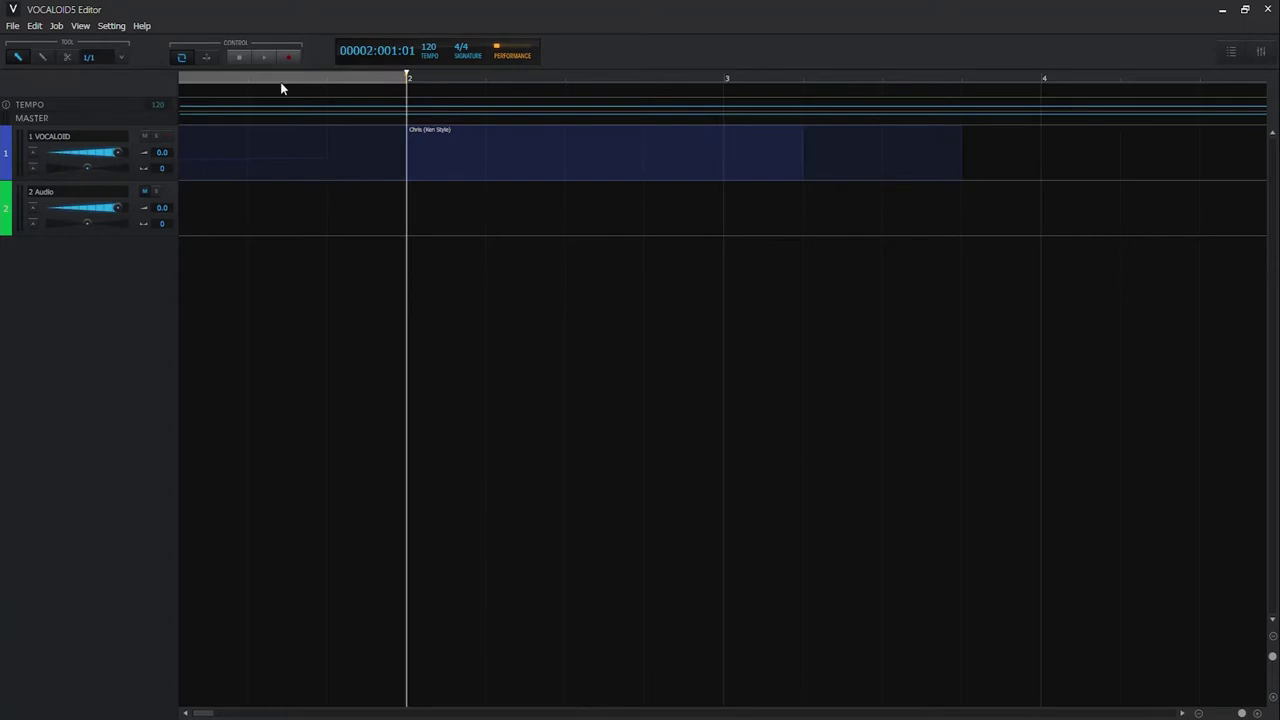
left_click(265, 57)
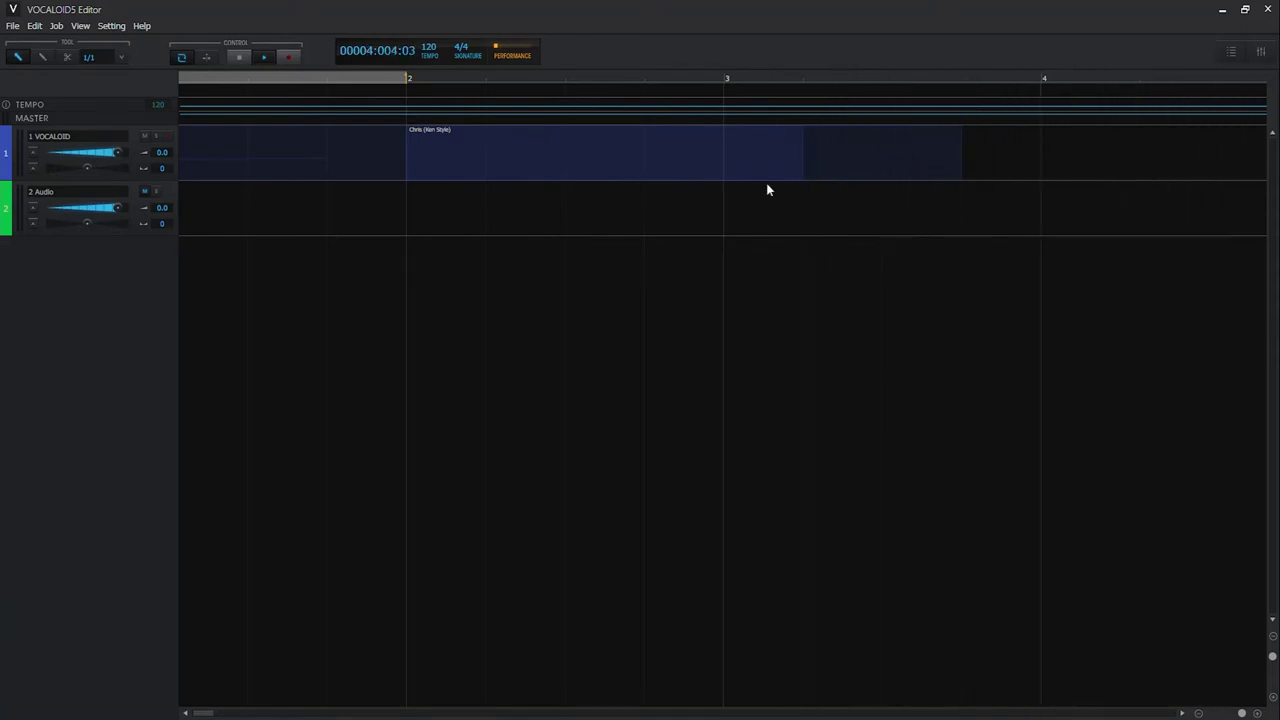
left_click(207, 59)
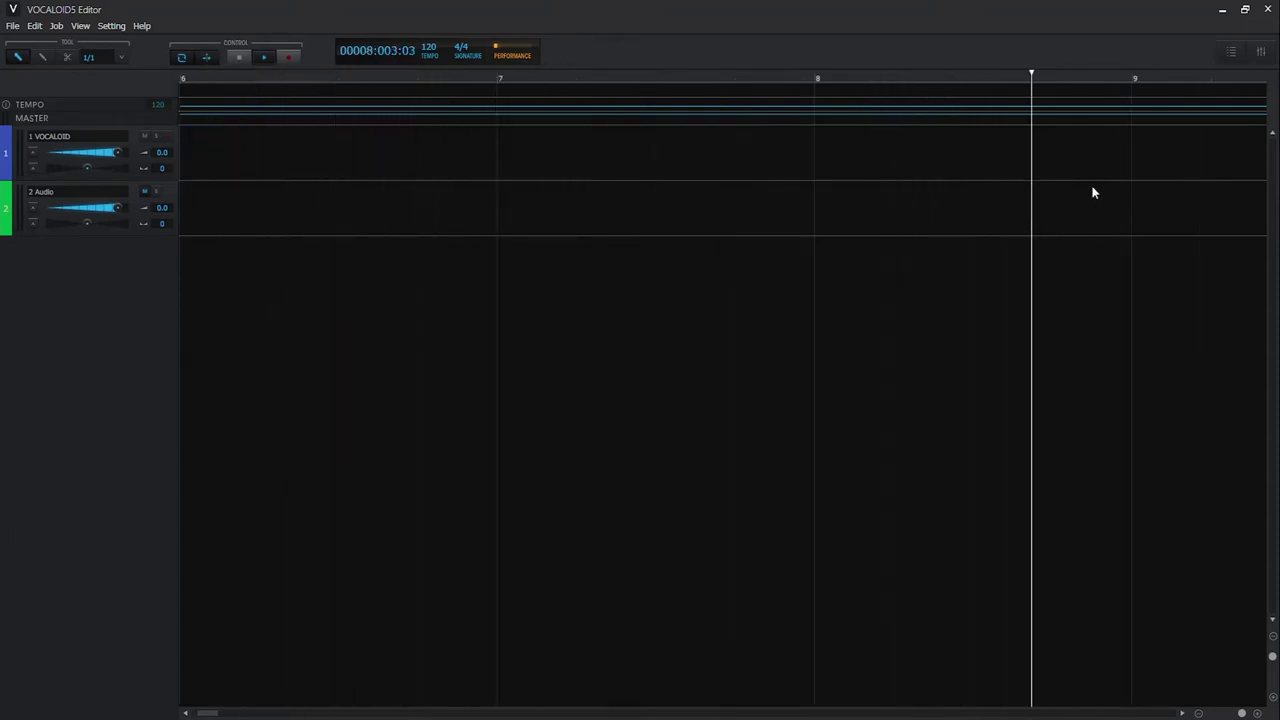
left_click(237, 58)
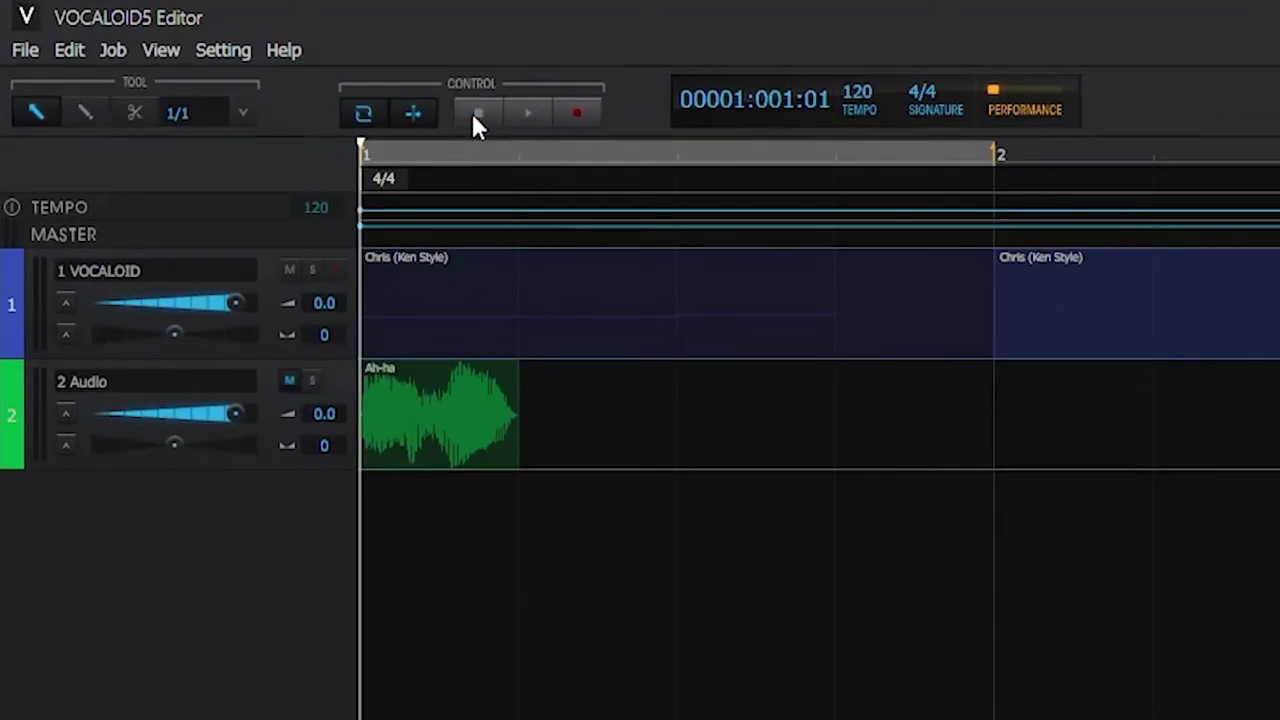
Play the looped first measure, stop playback, and return the playhead to the start.
left_click(528, 113)
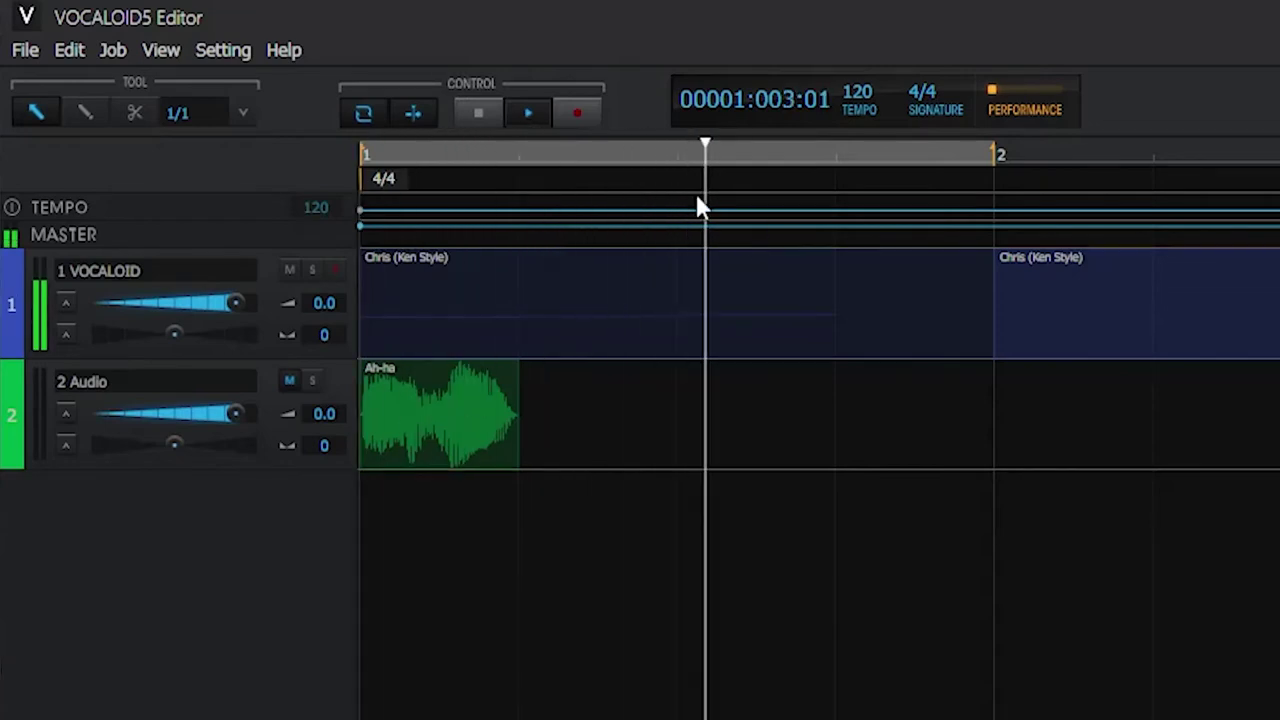
left_click(477, 102)
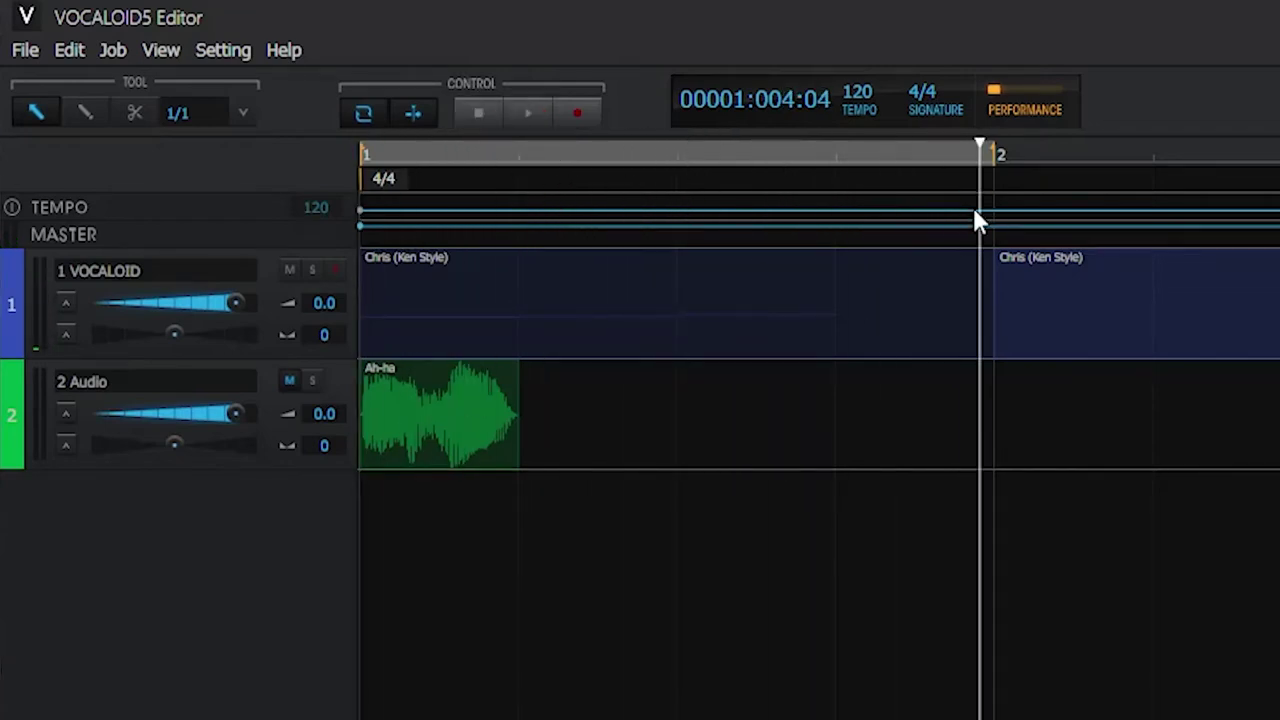
left_click(477, 113)
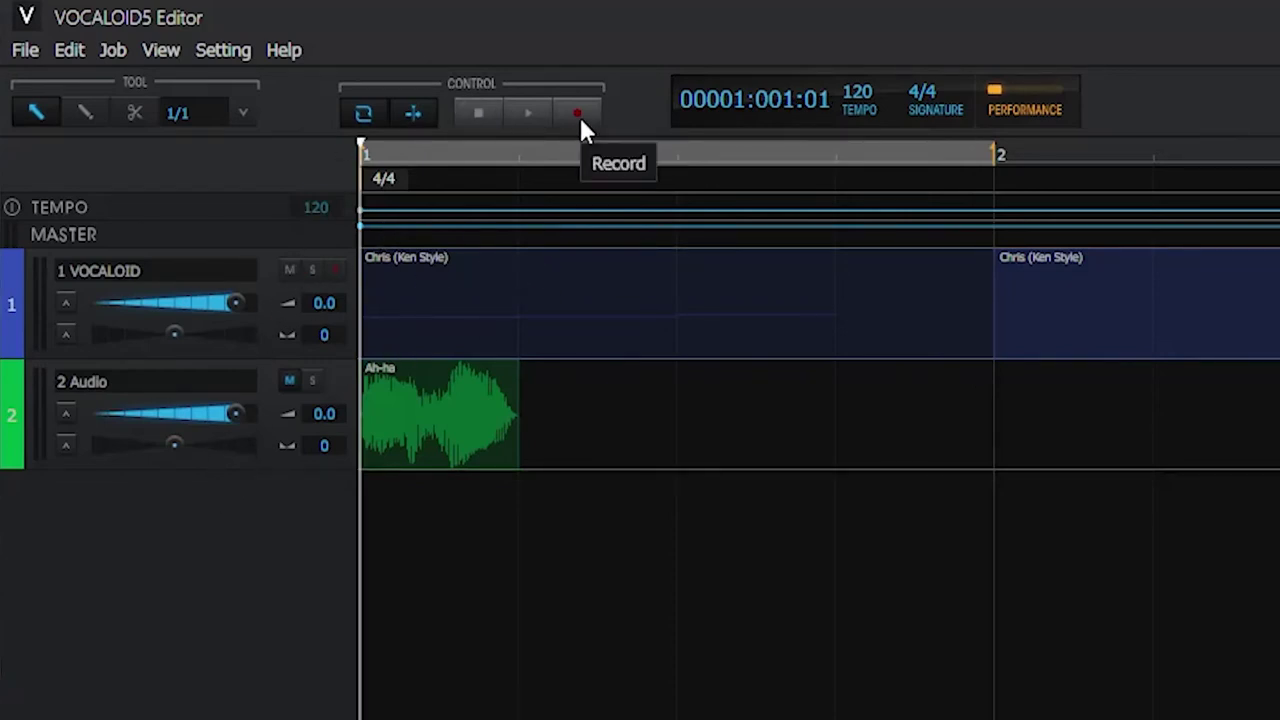
Run a recording pass over the looped first measure, stop it, and return the playhead to the start.
key("space")
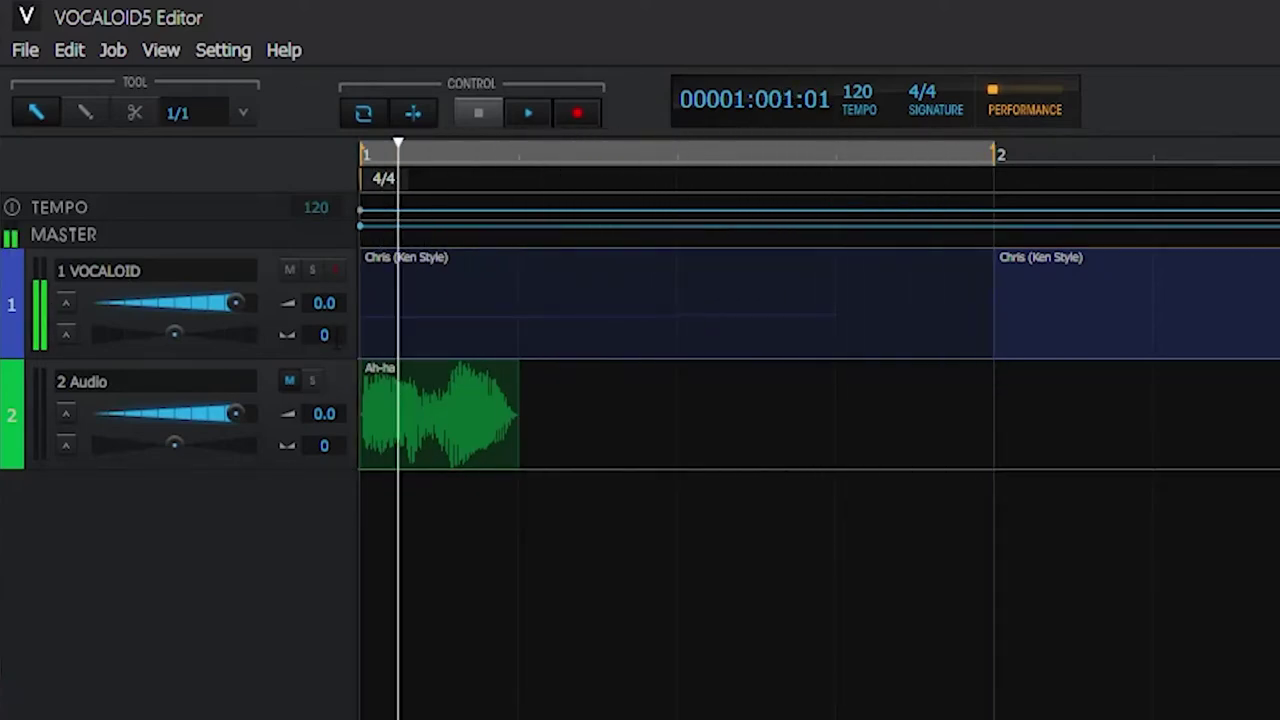
left_click(465, 122)
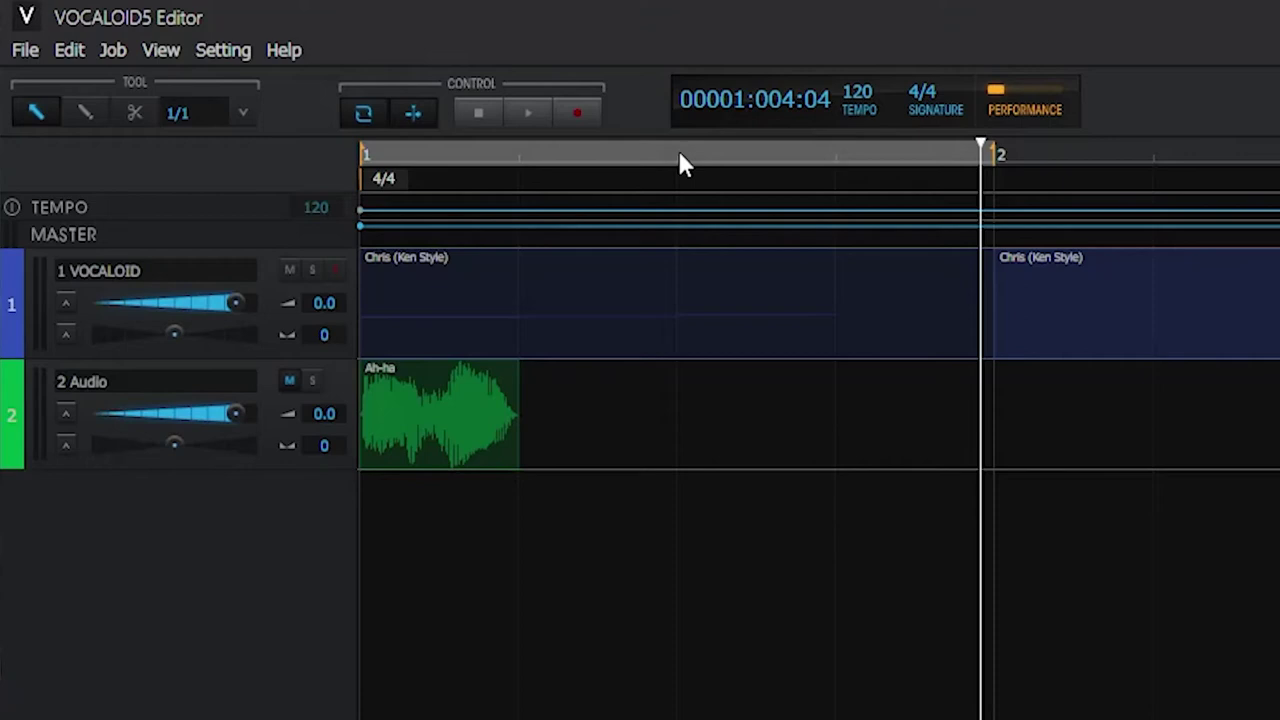
key("Home")
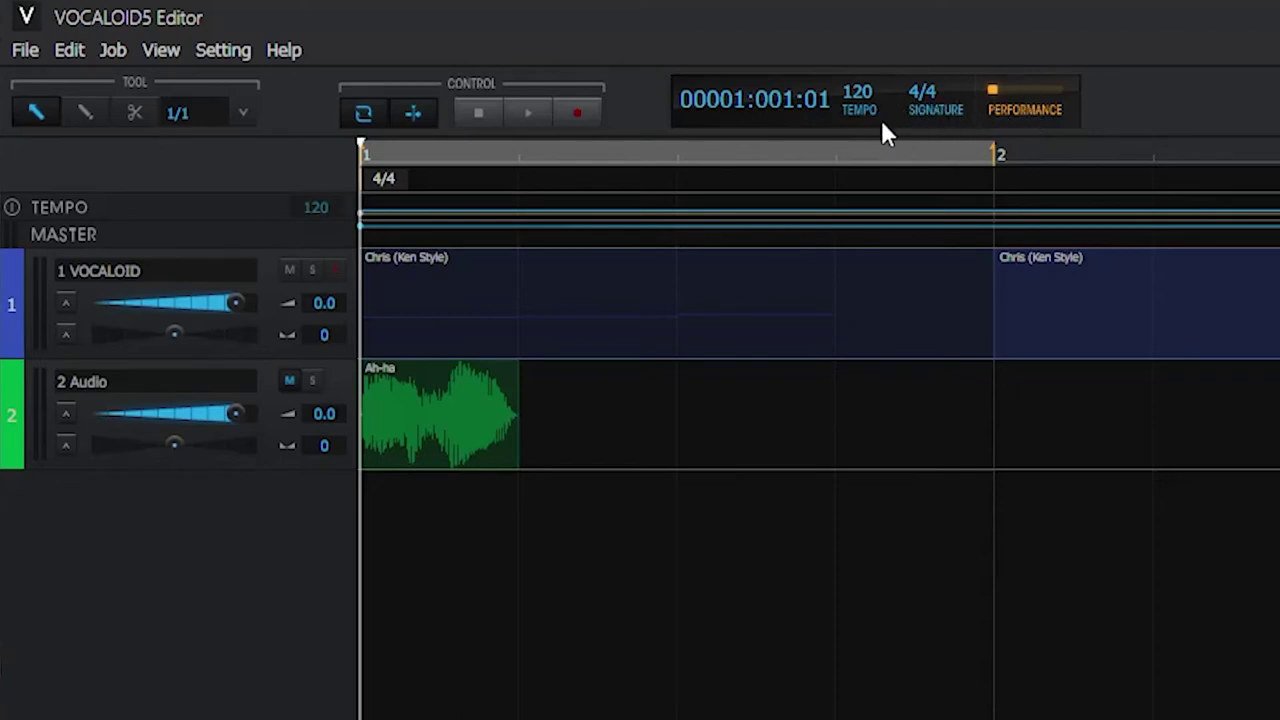
Set the project tempo to 80.
left_click_drag(859, 92, 866, 139)
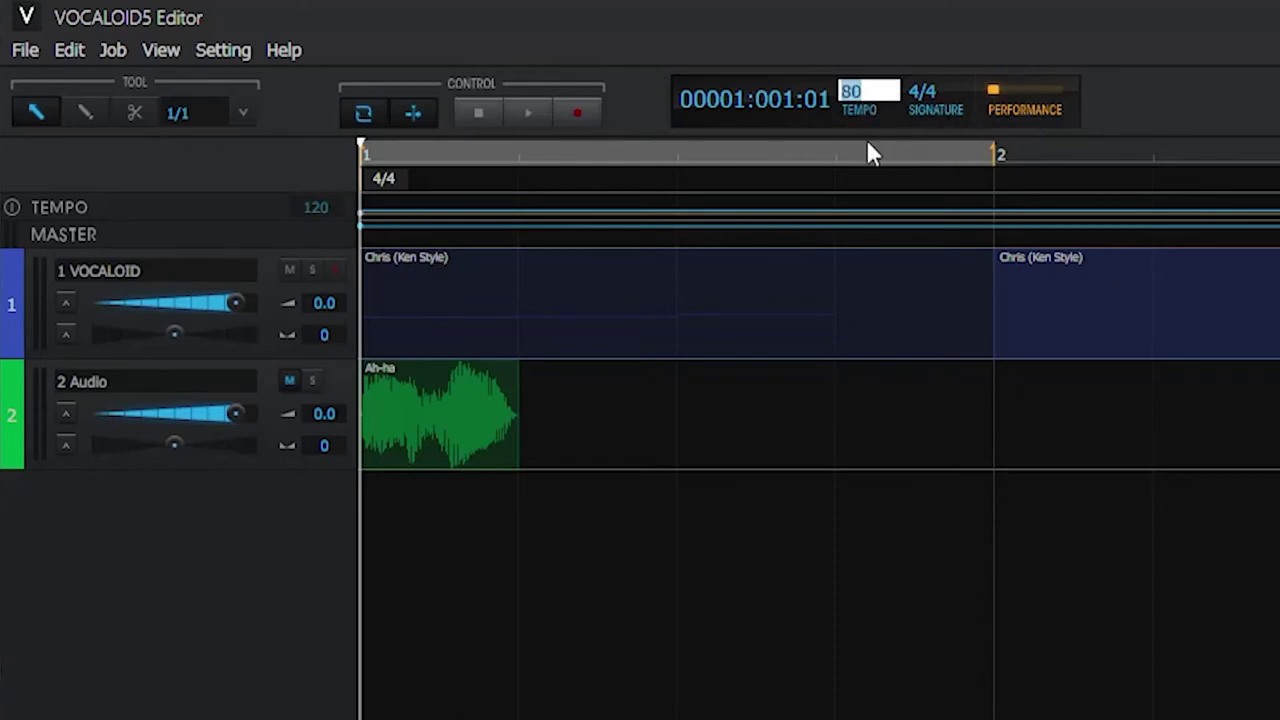
type("120")
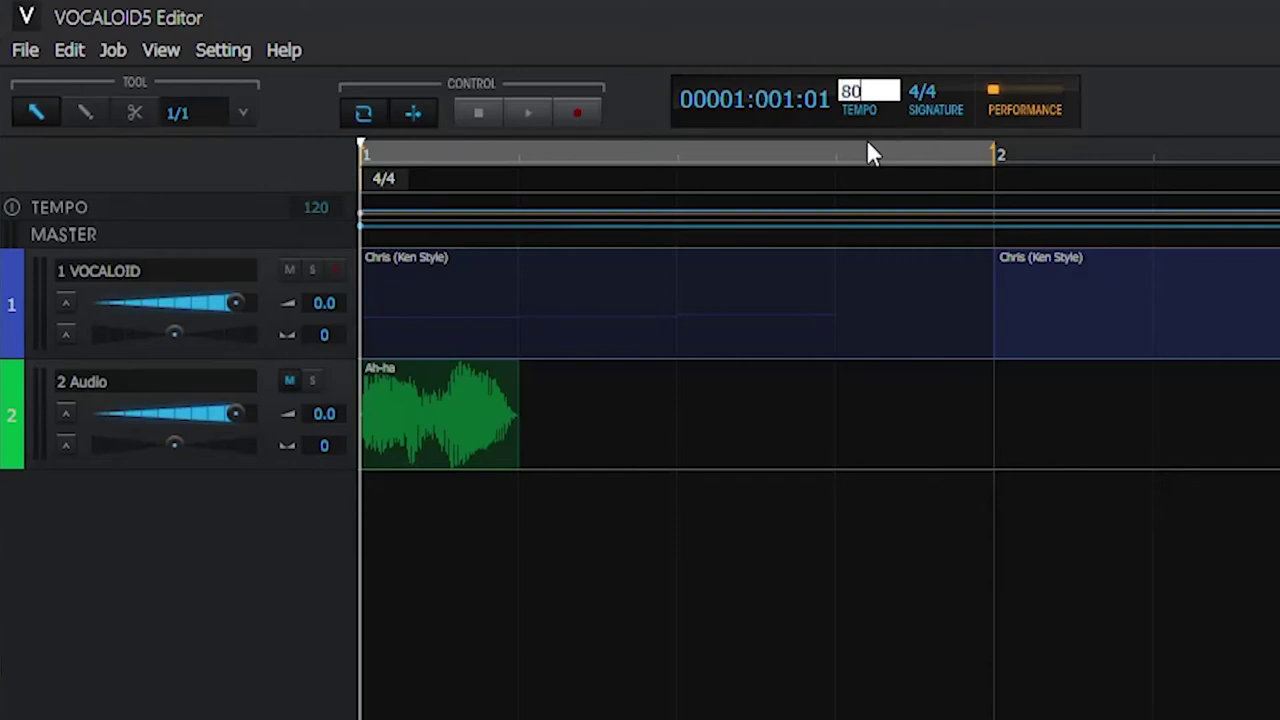
key("Return")
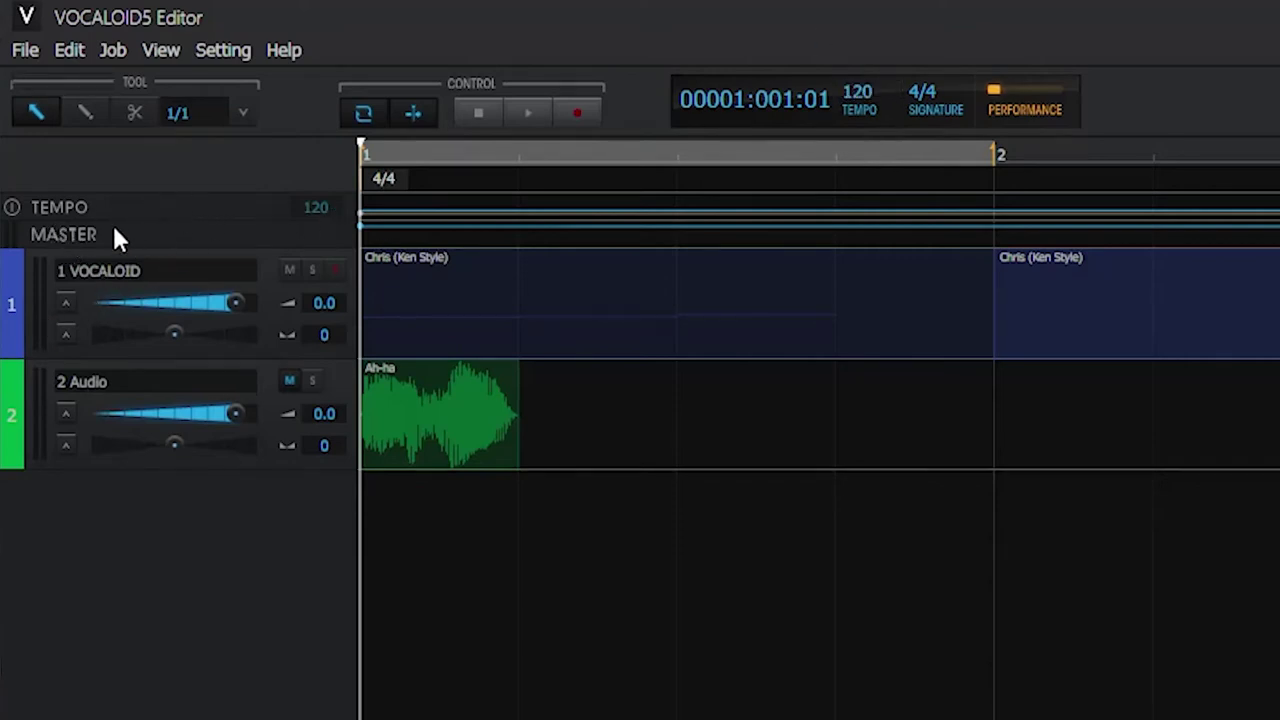
Increase the height of the Master track.
left_click(162, 49)
left_click(162, 49)
left_click_drag(175, 247, 168, 342)
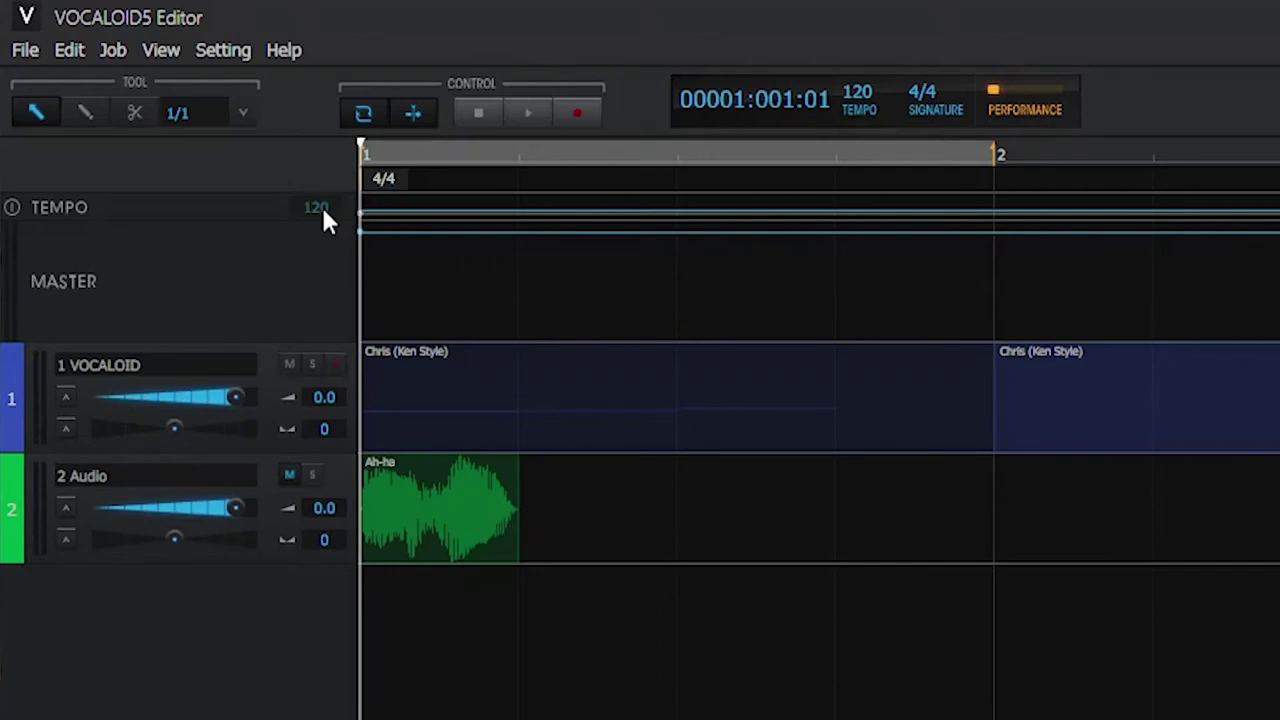
Activate the Tempo track, and set the tempo to 120.
left_click(11, 210)
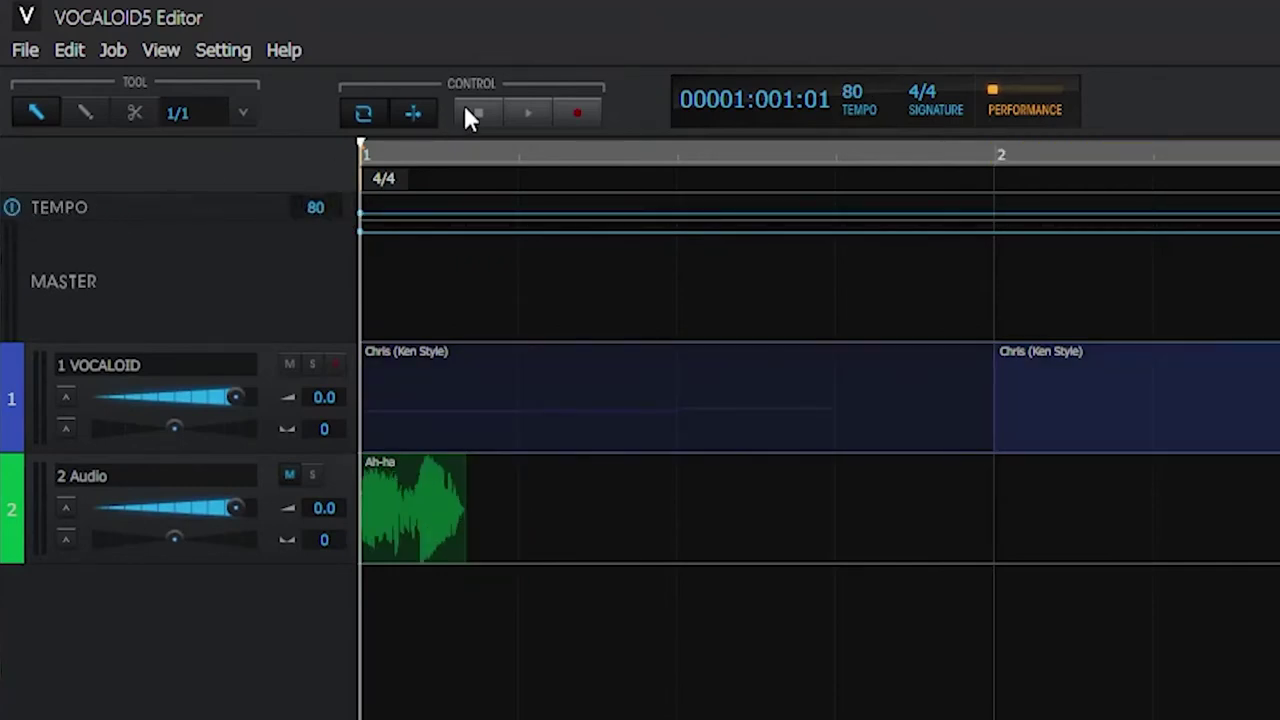
double_click(834, 97)
type("120")
key("Return")
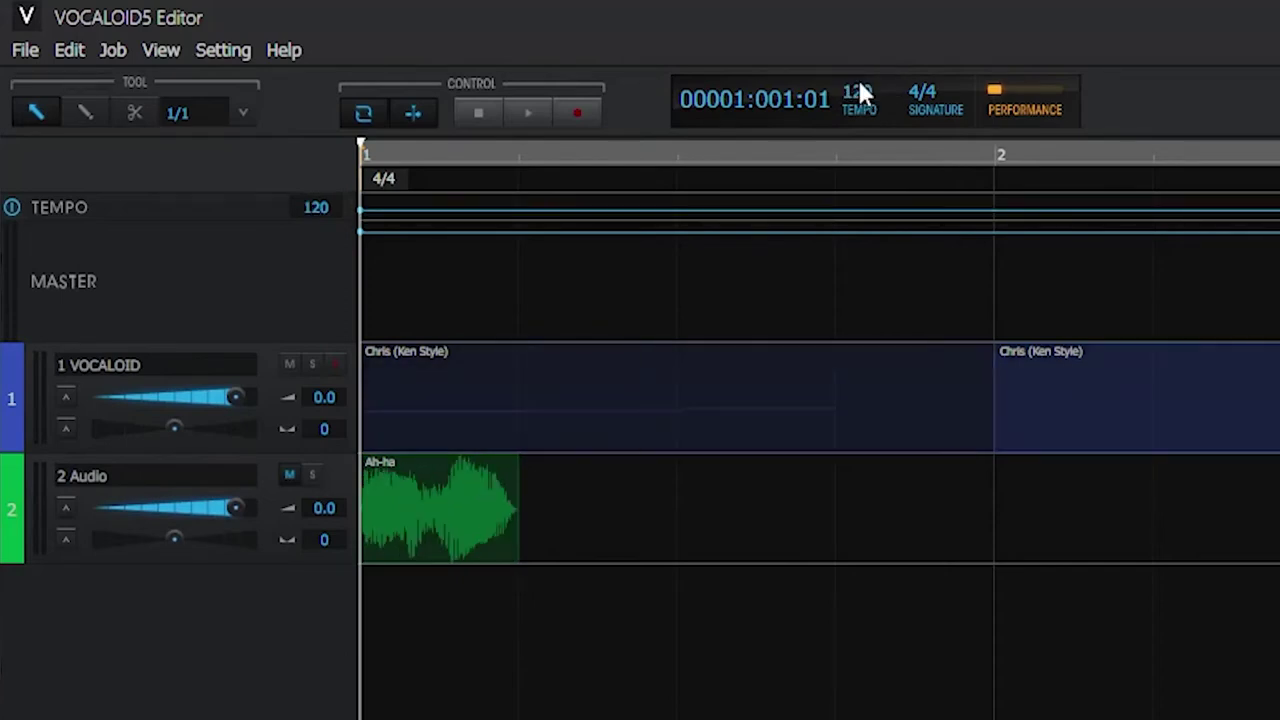
Change the time signature to 3/4, and restore it to 4/4.
double_click(921, 91)
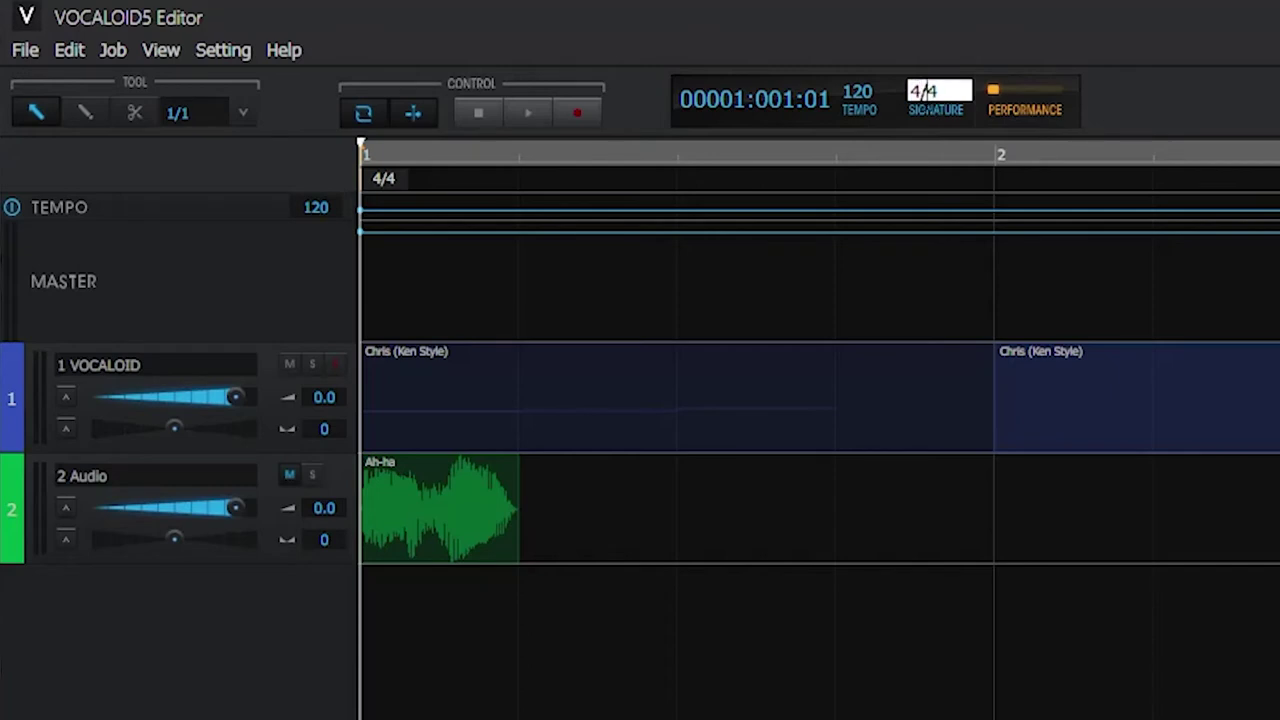
type("3/4")
key("Return")
double_click(923, 96)
type("4/4")
key("Return")
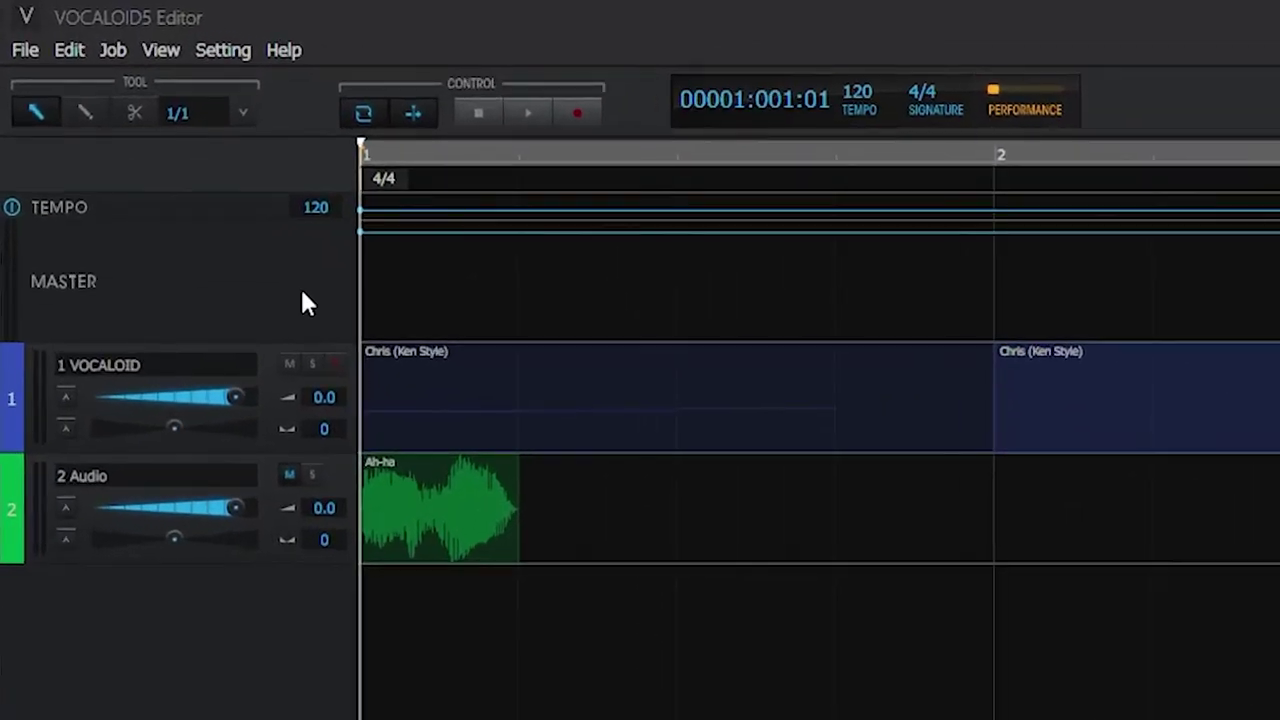
Place the playhead at measure 2, and extend the loop region's end to measure 3.
left_click(1004, 693)
scroll(1003, 695, "down", 5)
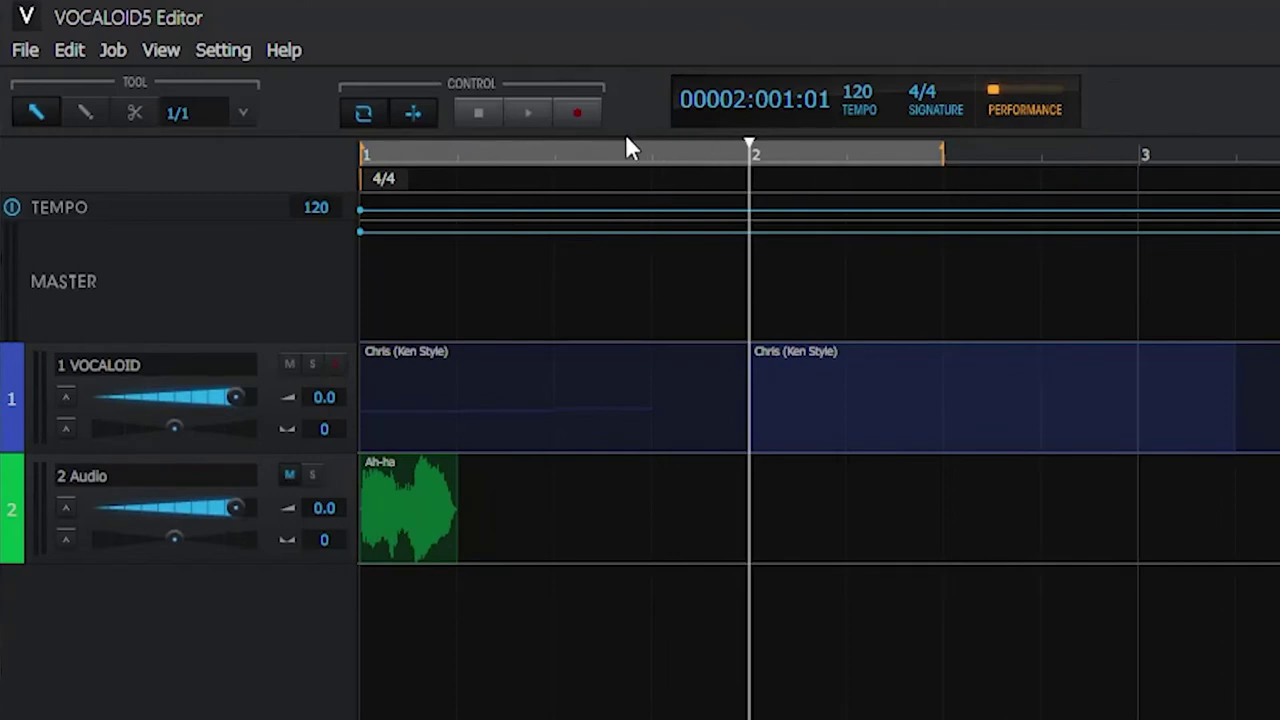
left_click_drag(942, 166, 1139, 163)
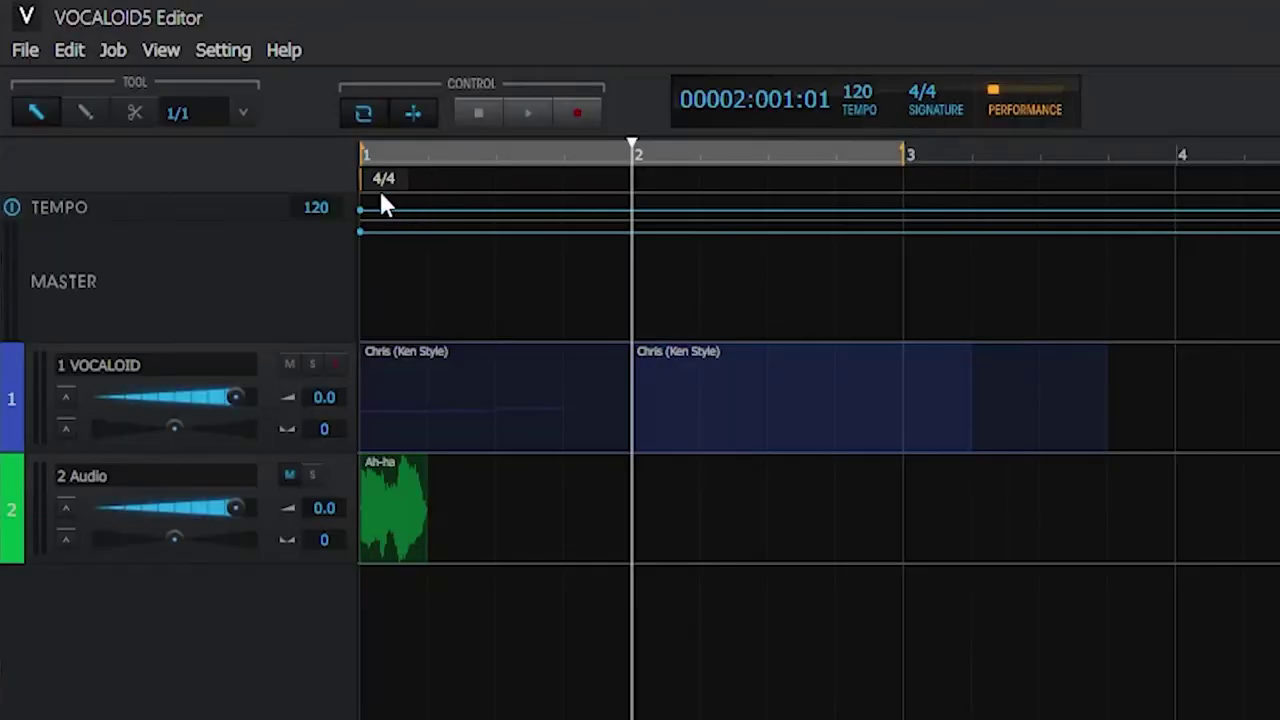
Change the time signature at measure 1 to 3/4.
left_click(189, 90)
left_click(383, 181)
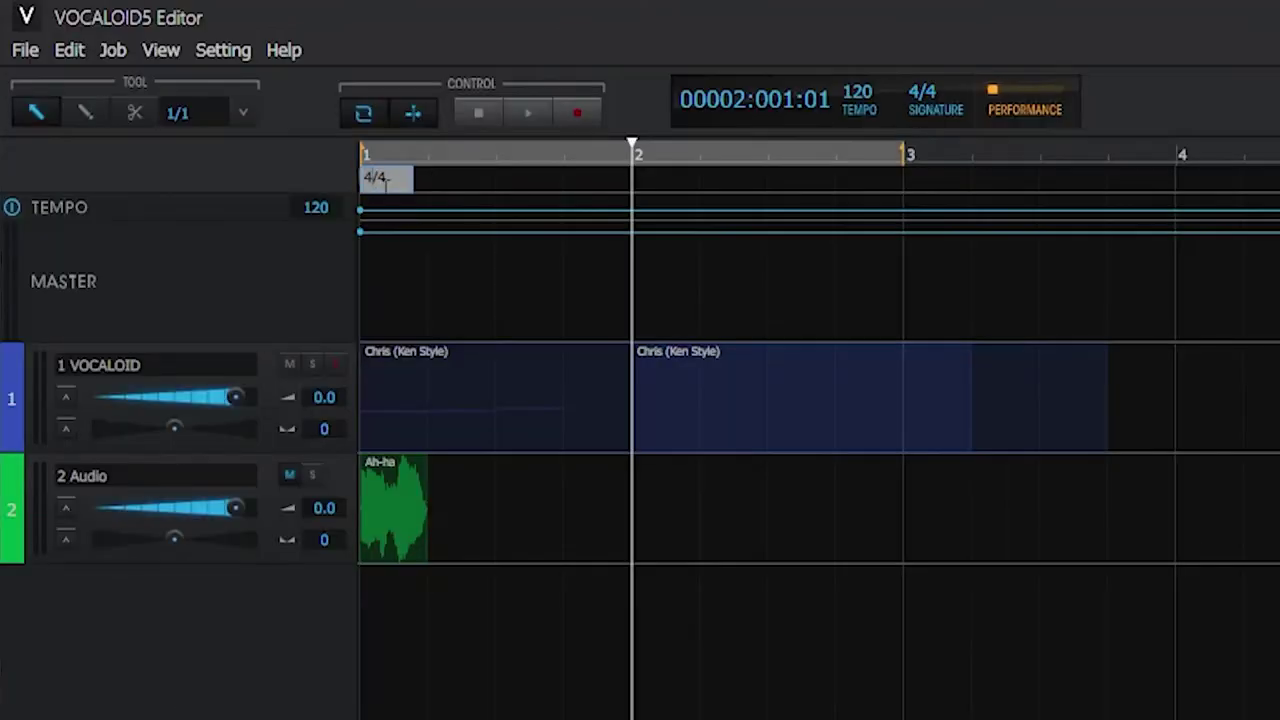
key("BackSpace")
key("BackSpace")
key("BackSpace")
type("3/4")
key("Return")
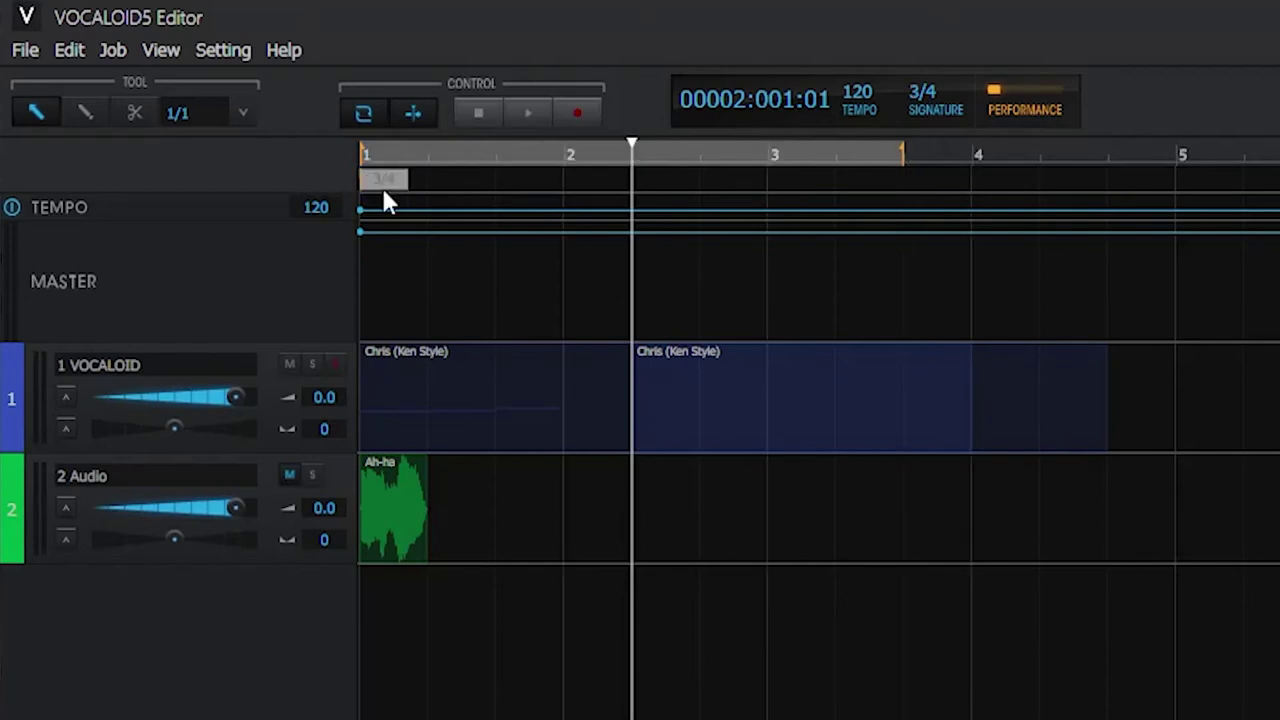
Return the playhead to measure 1, and set the time signature to 4/4.
left_click(376, 157)
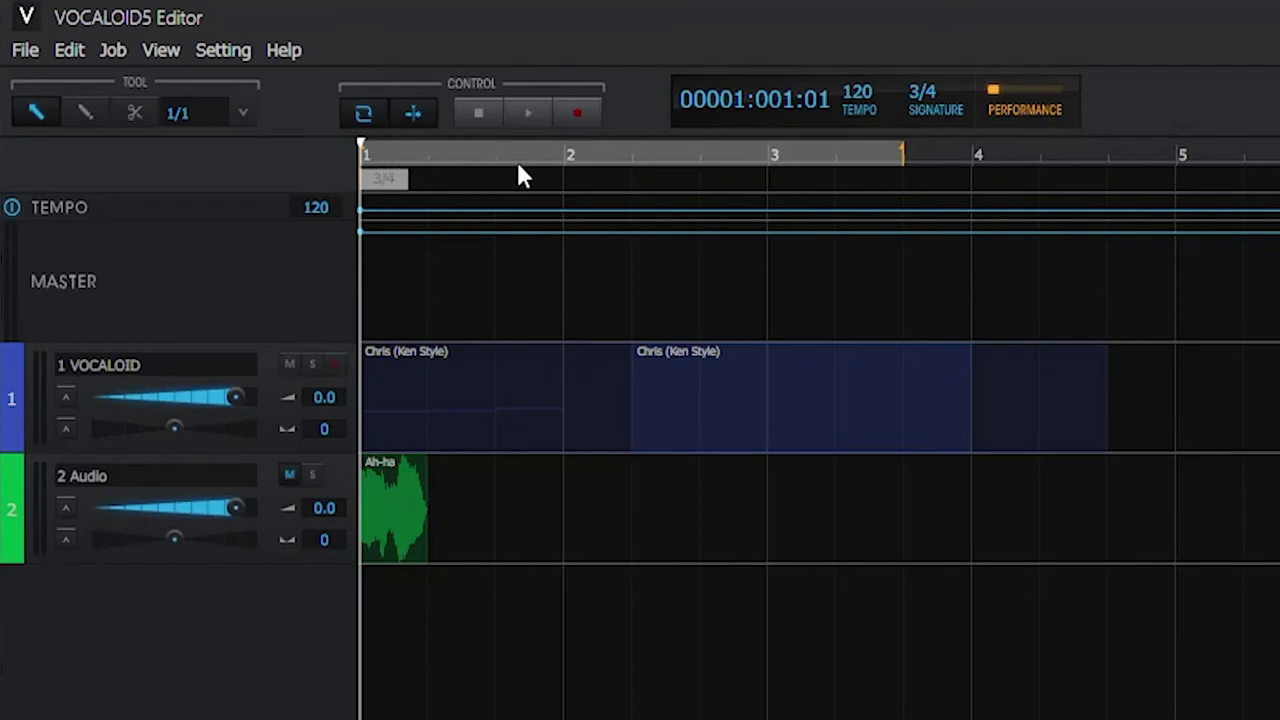
left_click(375, 177)
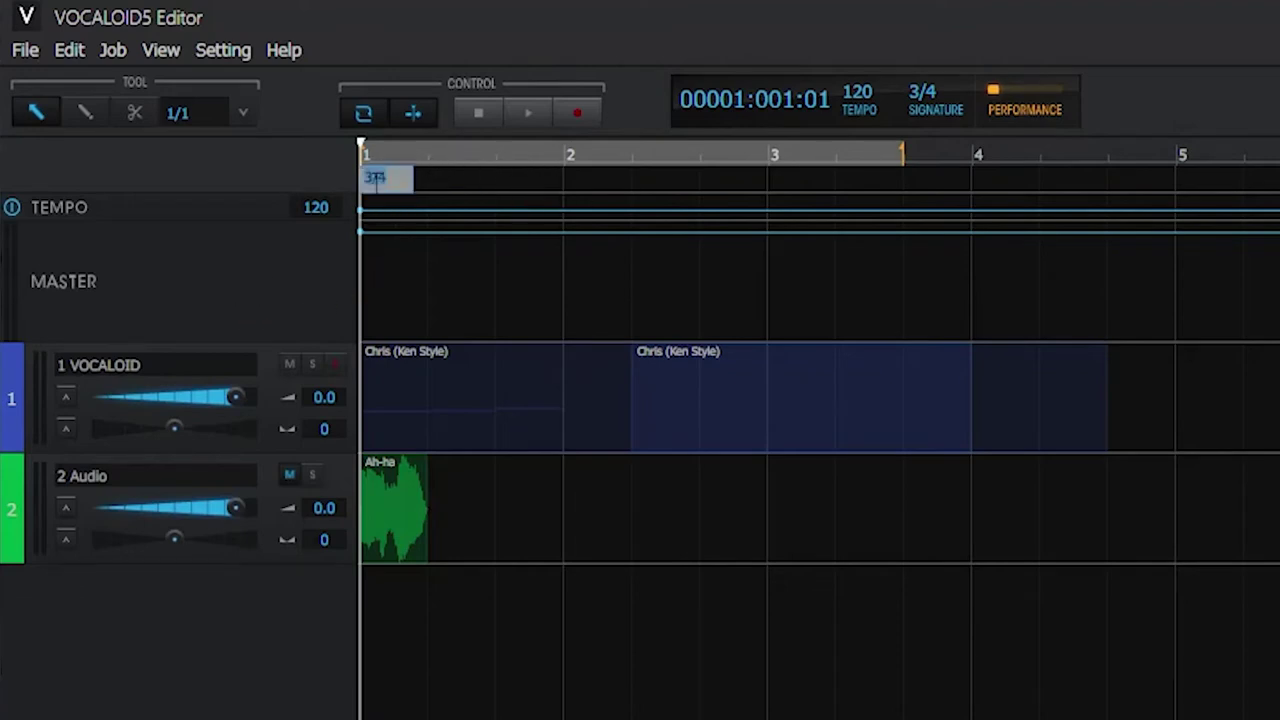
left_click(375, 178)
key("BackSpace")
type("4")
key("Return")
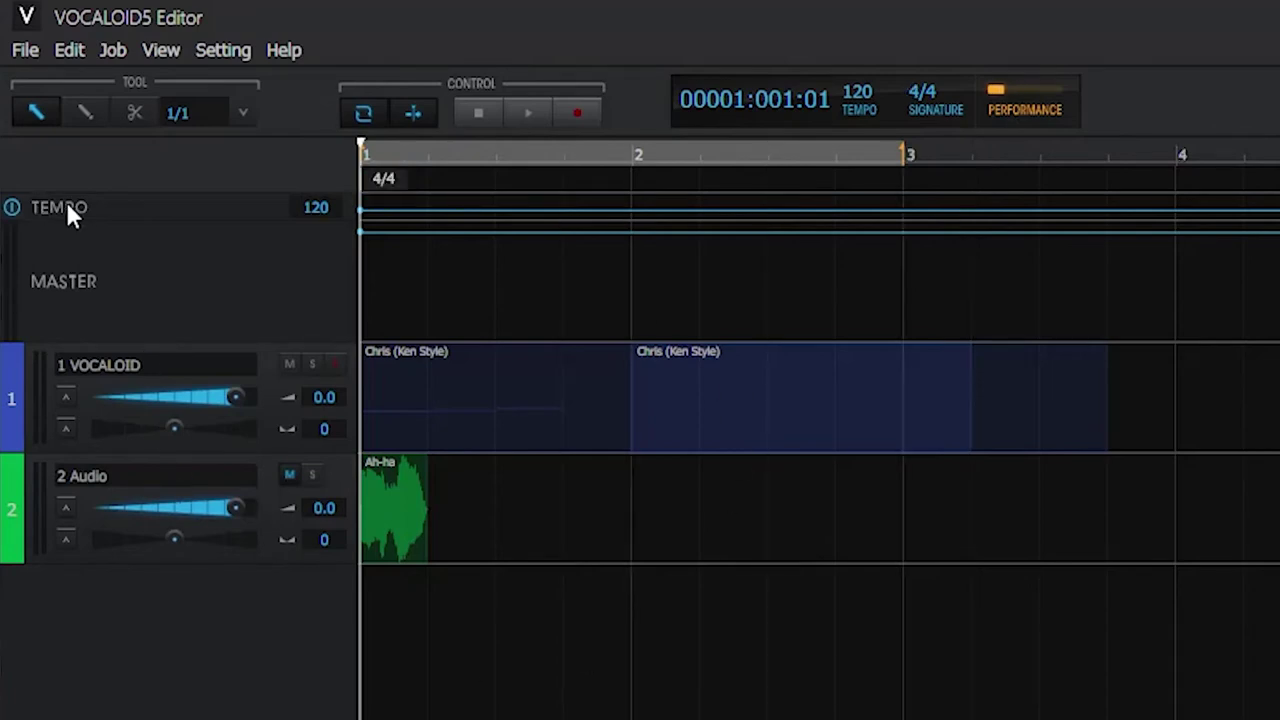
Increase the height of the Tempo track, and try to reshape its tempo line with the Arrow tool.
left_click(12, 212)
left_click_drag(335, 219, 300, 393)
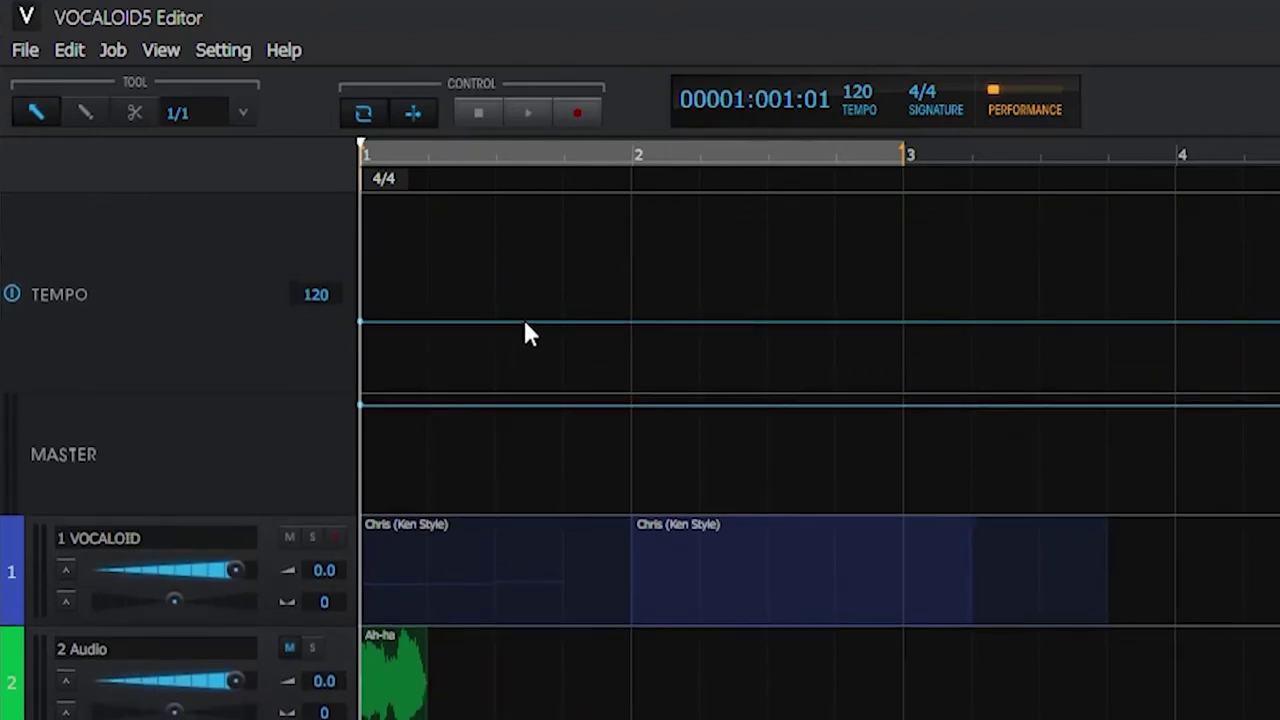
left_click_drag(524, 317, 620, 275)
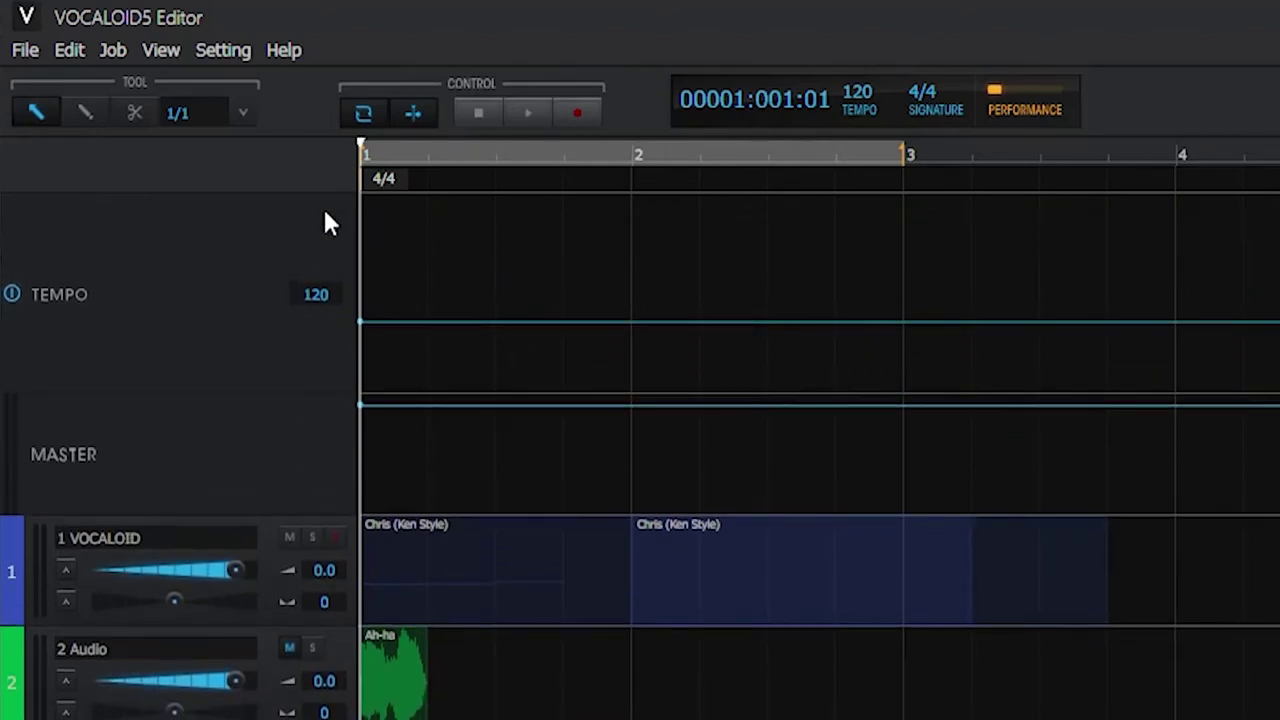
Draw a tempo change with the Pencil tool, about 165 at measure 1 and about 265 from measure 2.
left_click(90, 114)
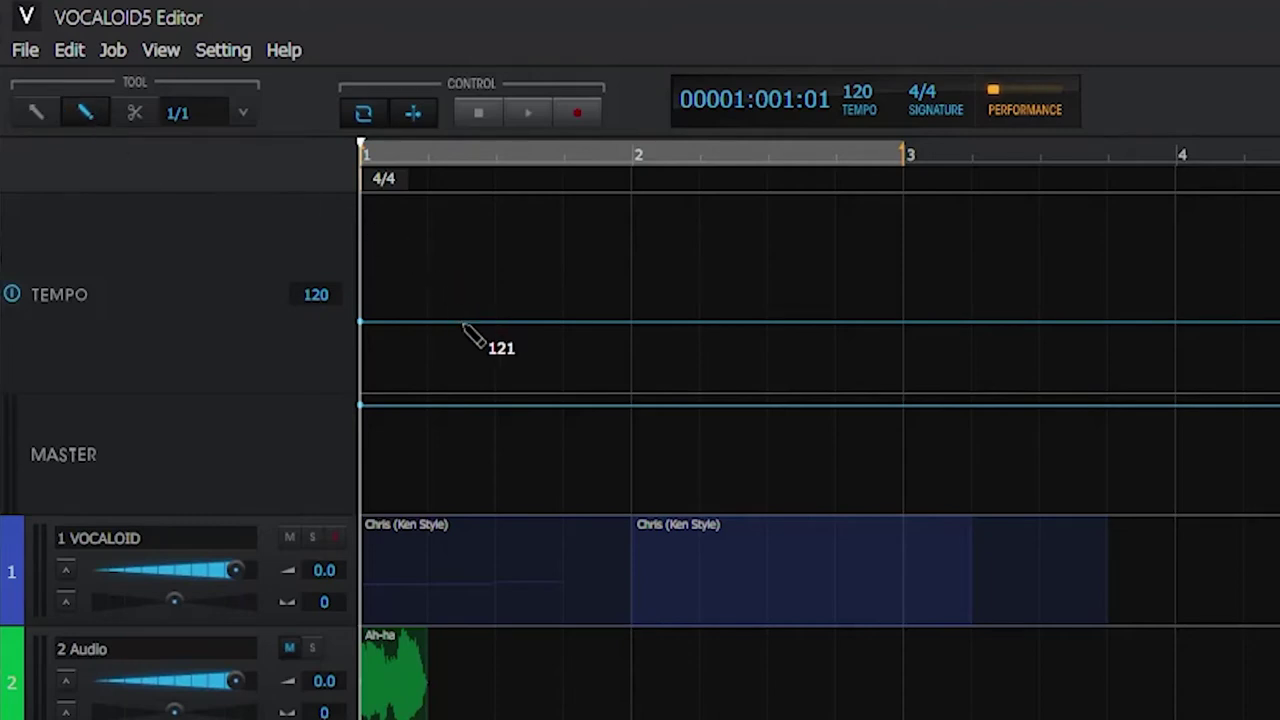
mouse_move(606, 303)
left_mouse_down()
mouse_move(795, 283)
mouse_move(807, 267)
mouse_move(872, 225)
left_mouse_up()
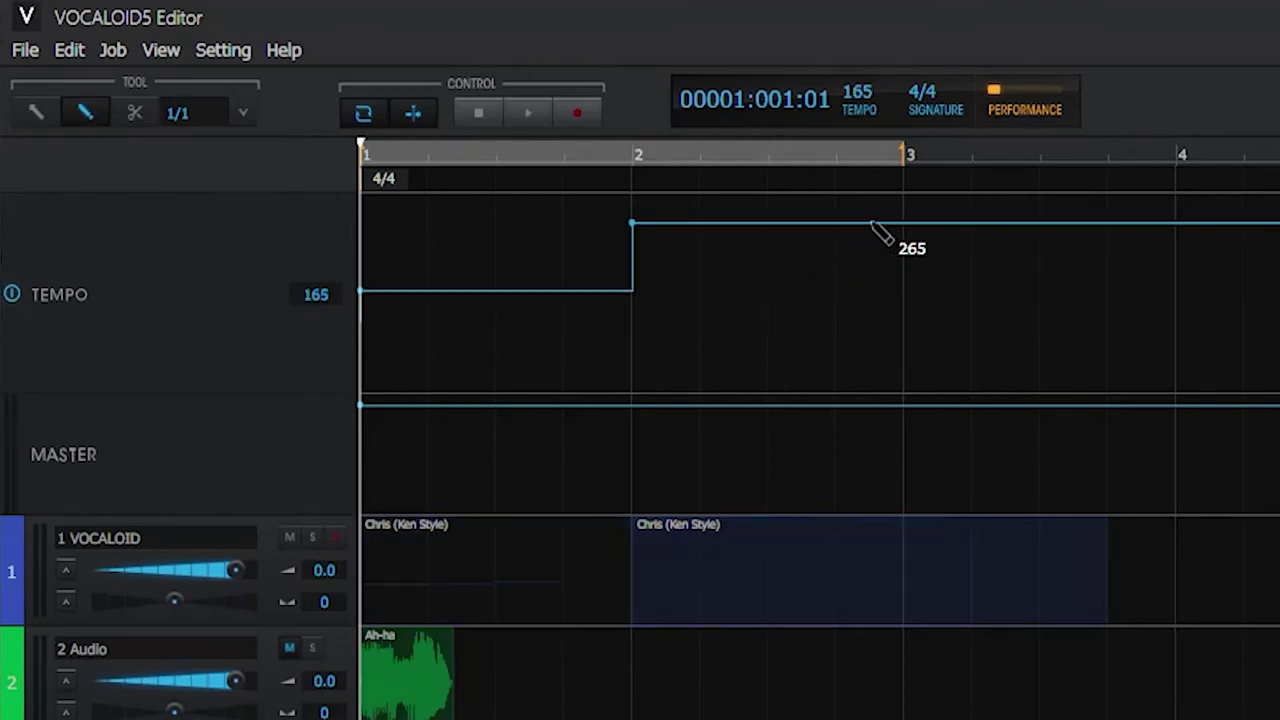
left_click(904, 272)
Redraw the tempo across measures 1 and 2 as a stepped curve on a 1/8 grid, starting at about 235, and play it back.
scroll(202, 115, "down", 3)
mouse_move(368, 292)
left_mouse_down()
mouse_move(644, 235)
mouse_move(914, 329)
left_mouse_up()
key("space")
key("space")
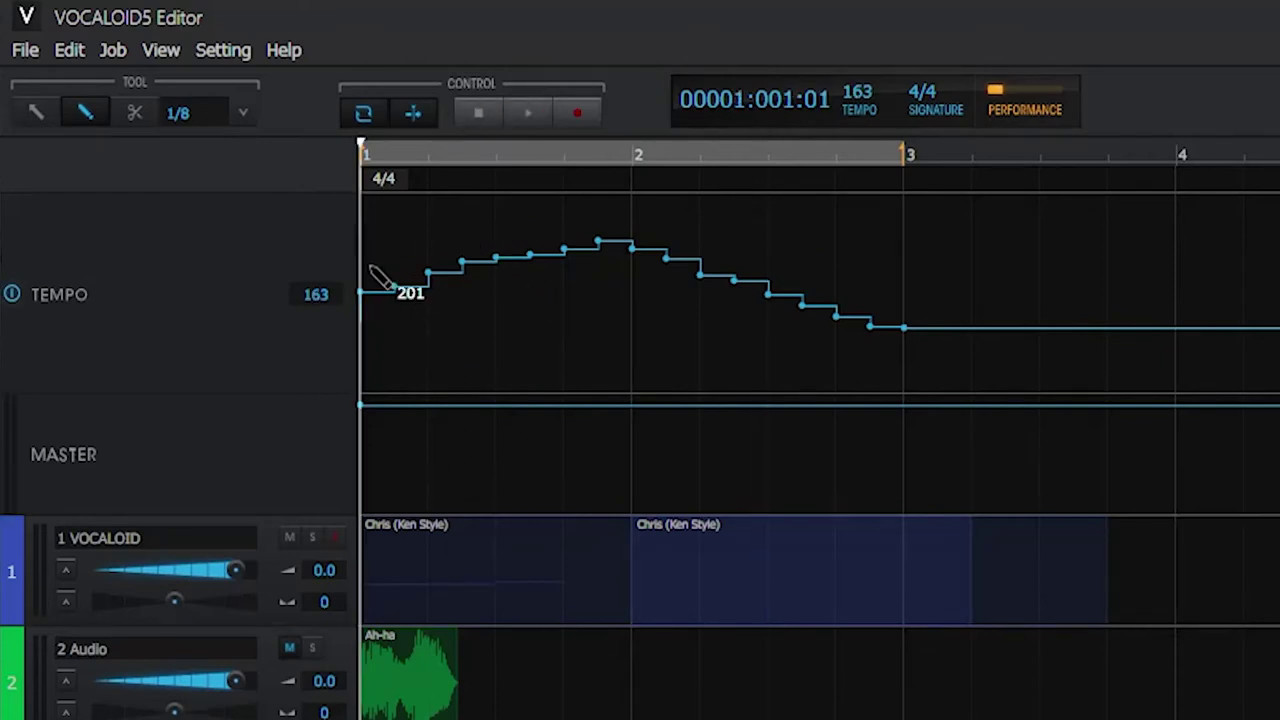
left_click_drag(380, 250, 666, 277)
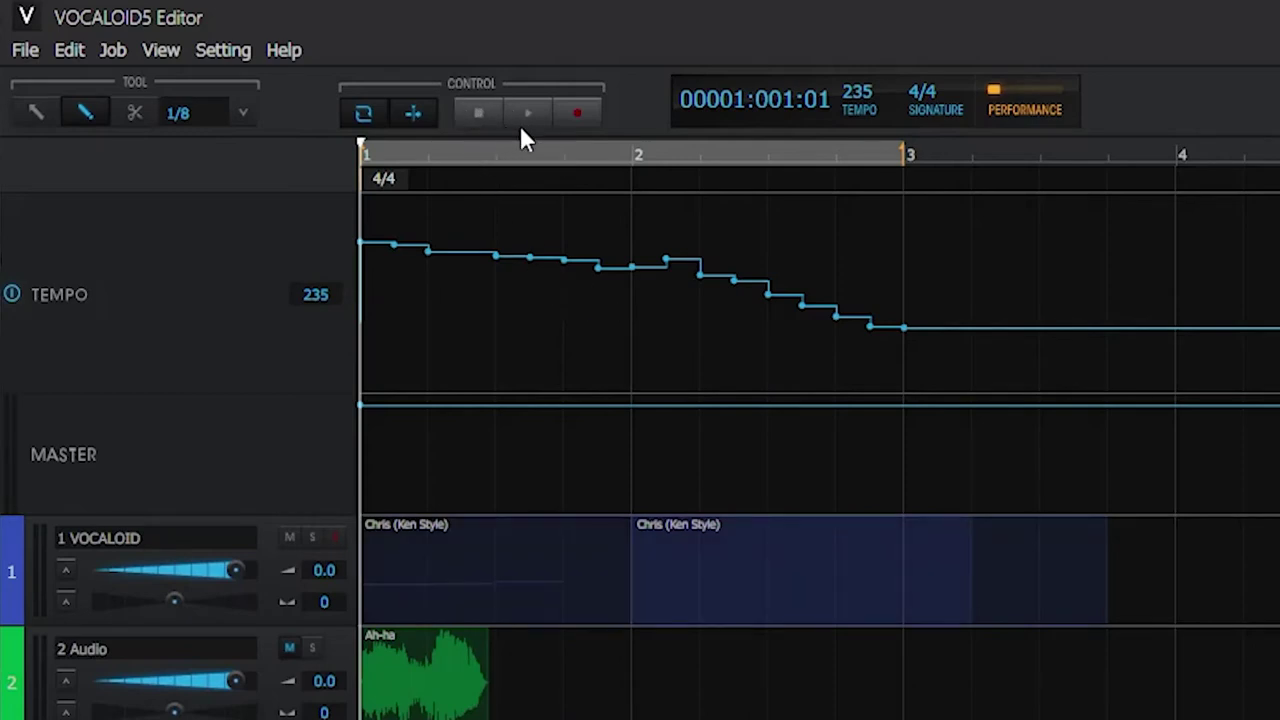
left_click(520, 125)
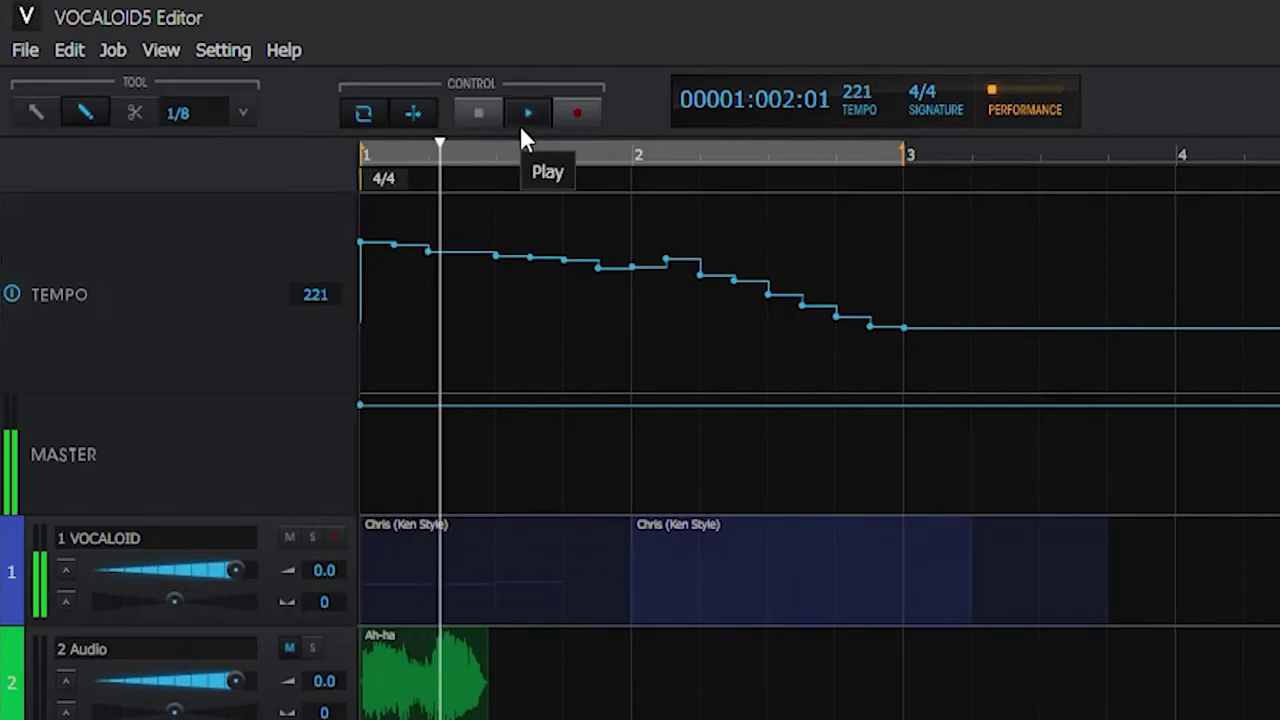
Deactivate the Tempo track's tempo changes, and reactivate the track with a constant tempo of 120.
left_click(12, 294)
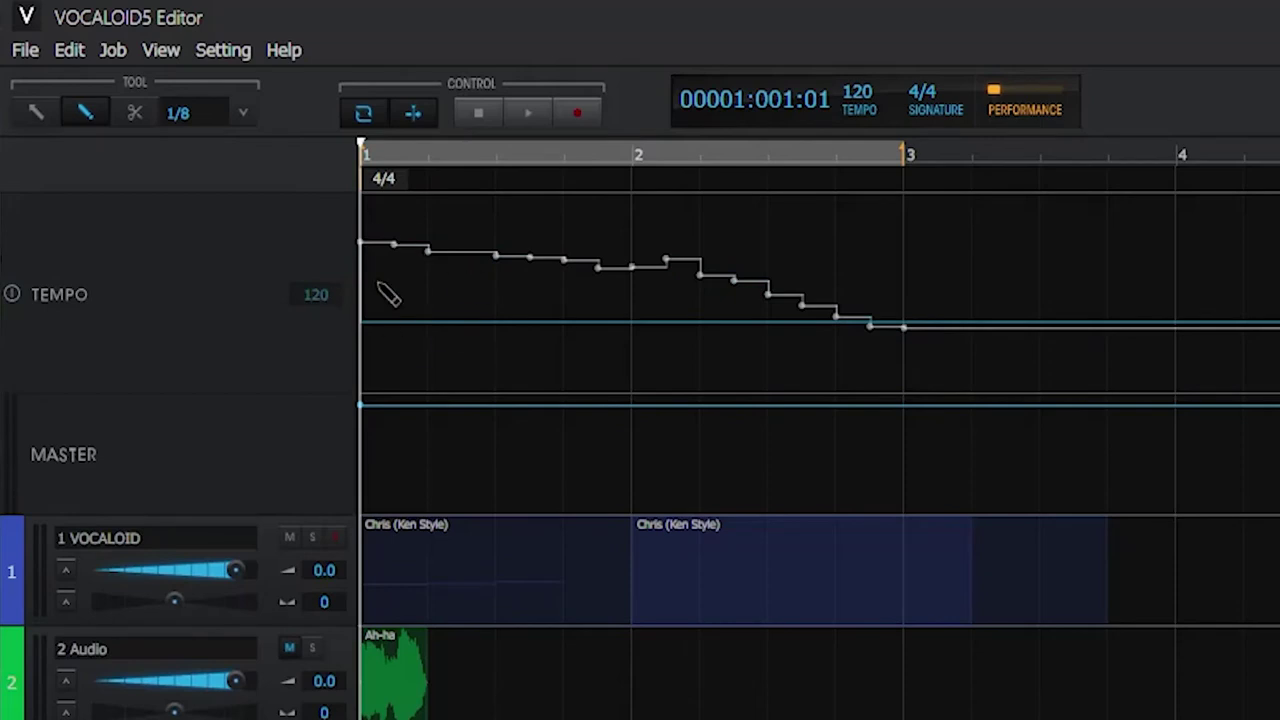
left_click(12, 294)
left_click(12, 294)
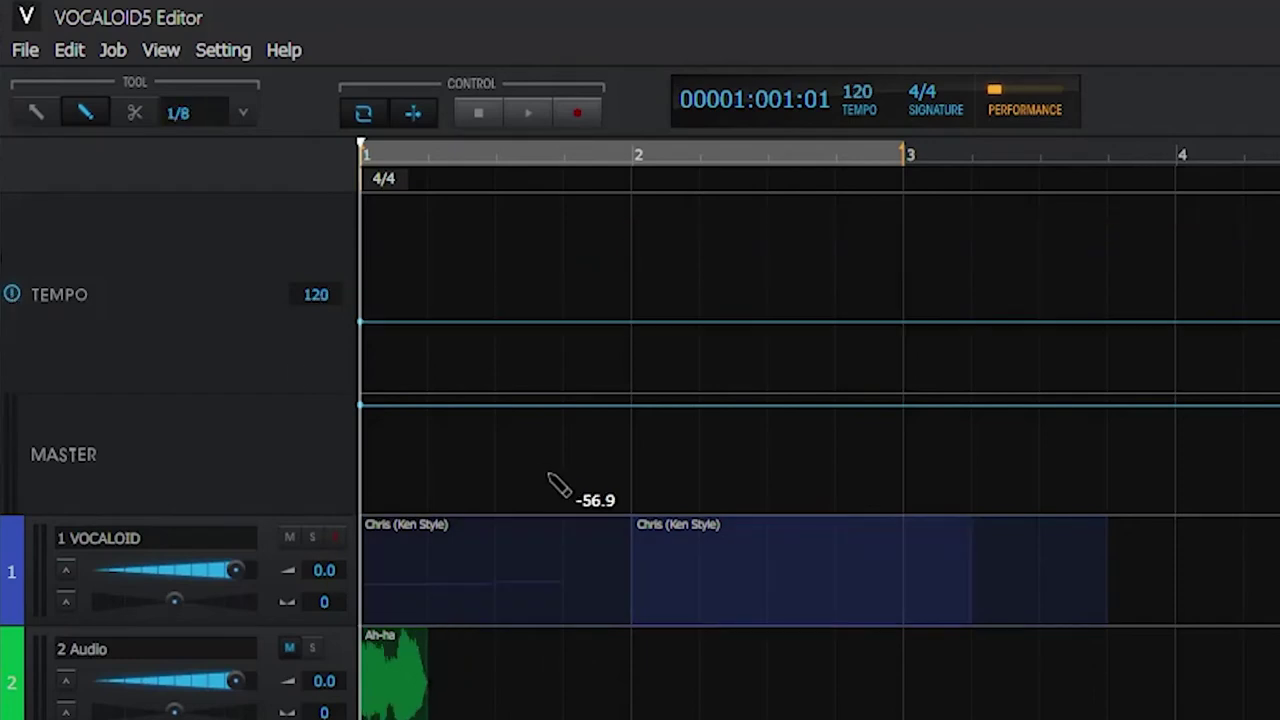
Set the tempo to 80, and play the project briefly from measure 1.
double_click(330, 295)
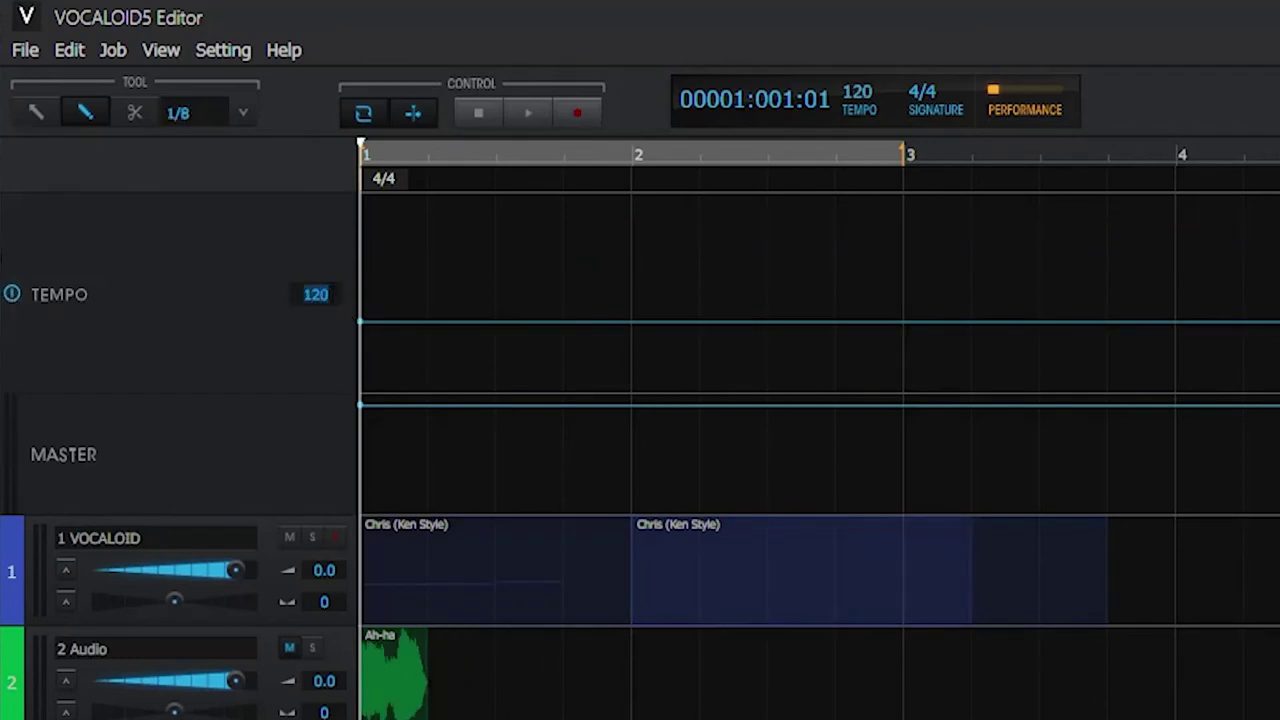
type("80")
key("Return")
key("space")
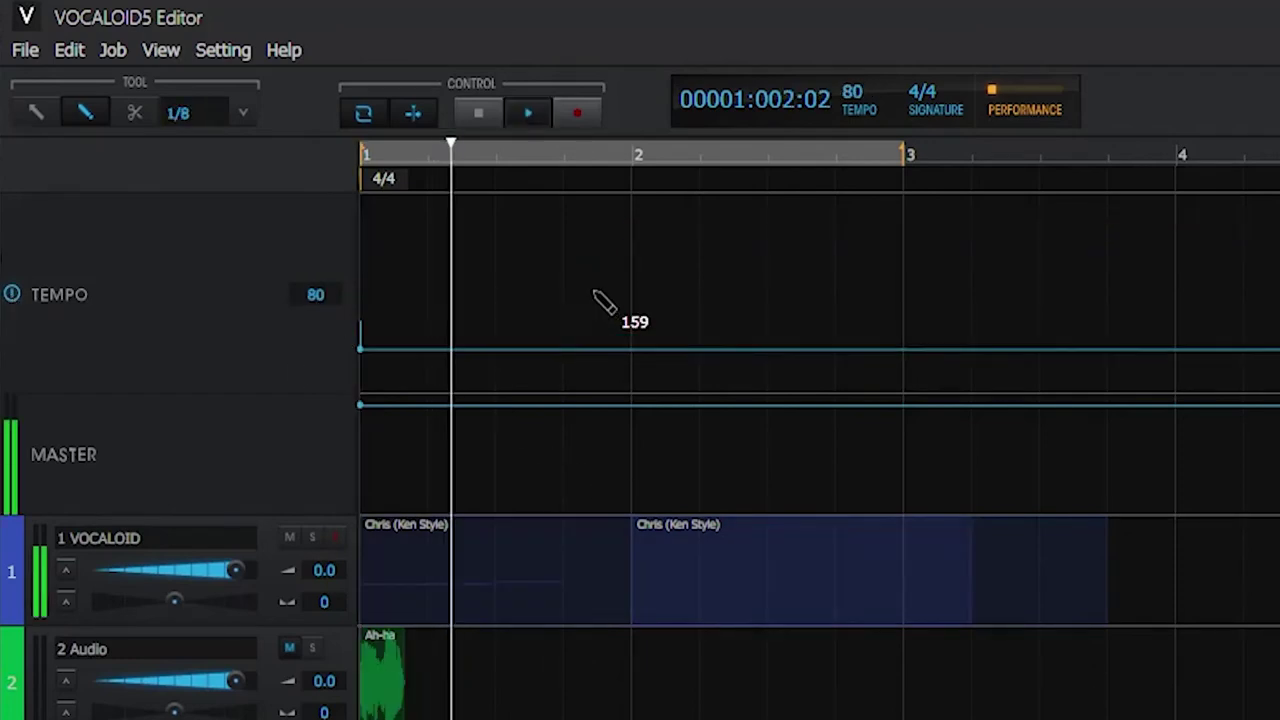
key("space")
left_click(484, 113)
Increase the height of the Master track with the Arrow tool, and set the grid to 1/16.
key("1")
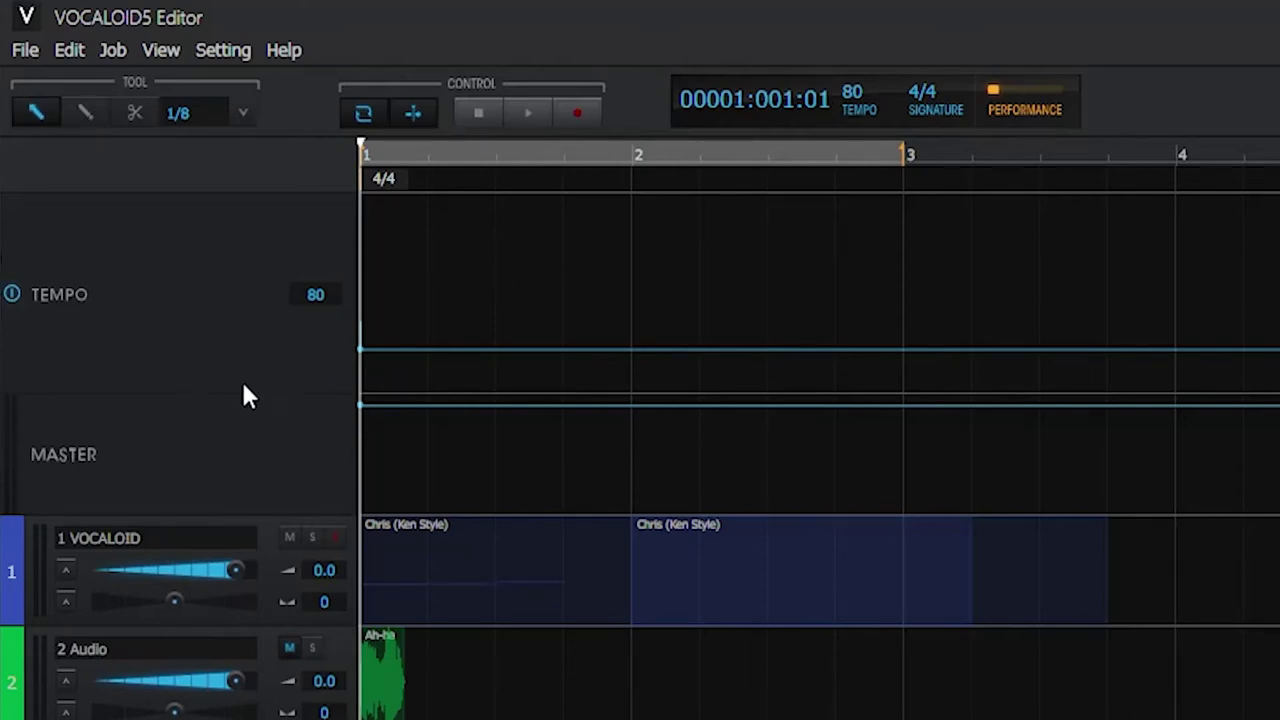
left_click_drag(165, 515, 206, 518)
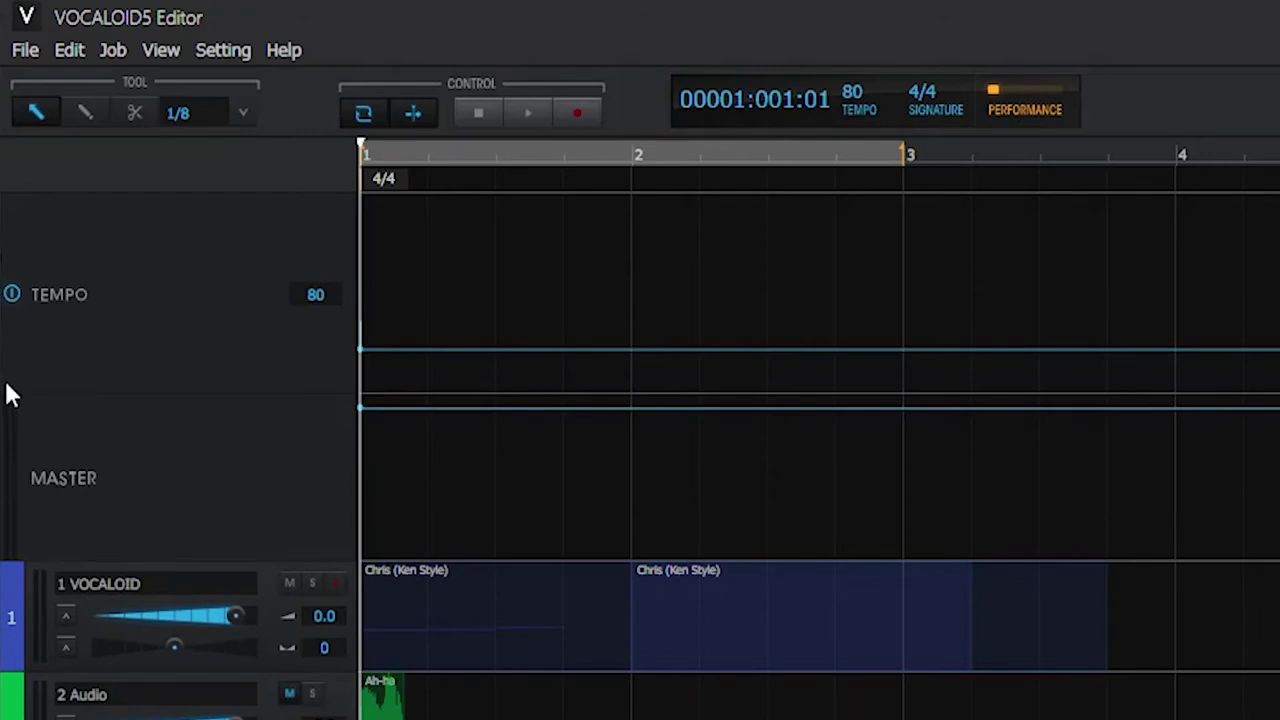
left_click_drag(157, 575, 157, 582)
left_click(200, 113)
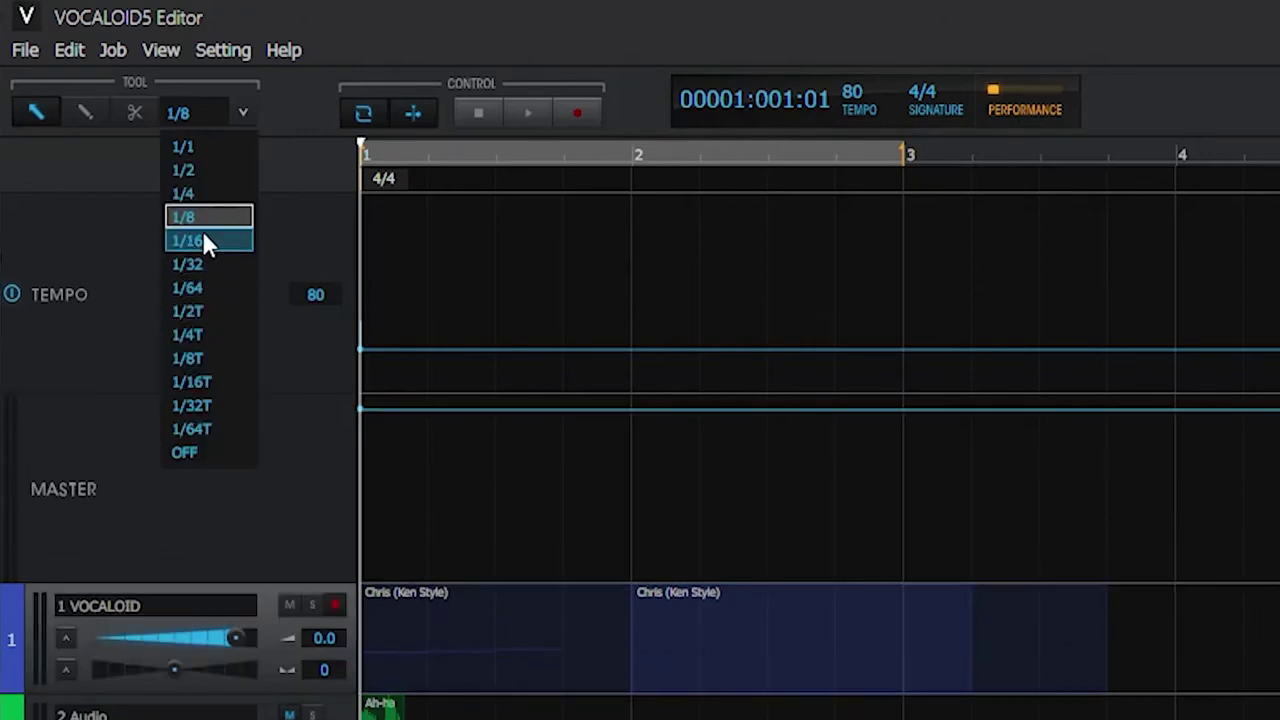
left_click(206, 243)
Draw a Master volume curve with the Pencil tool that dips until just past measure 2 and rises before measure 3, and play it back.
right_click(432, 465)
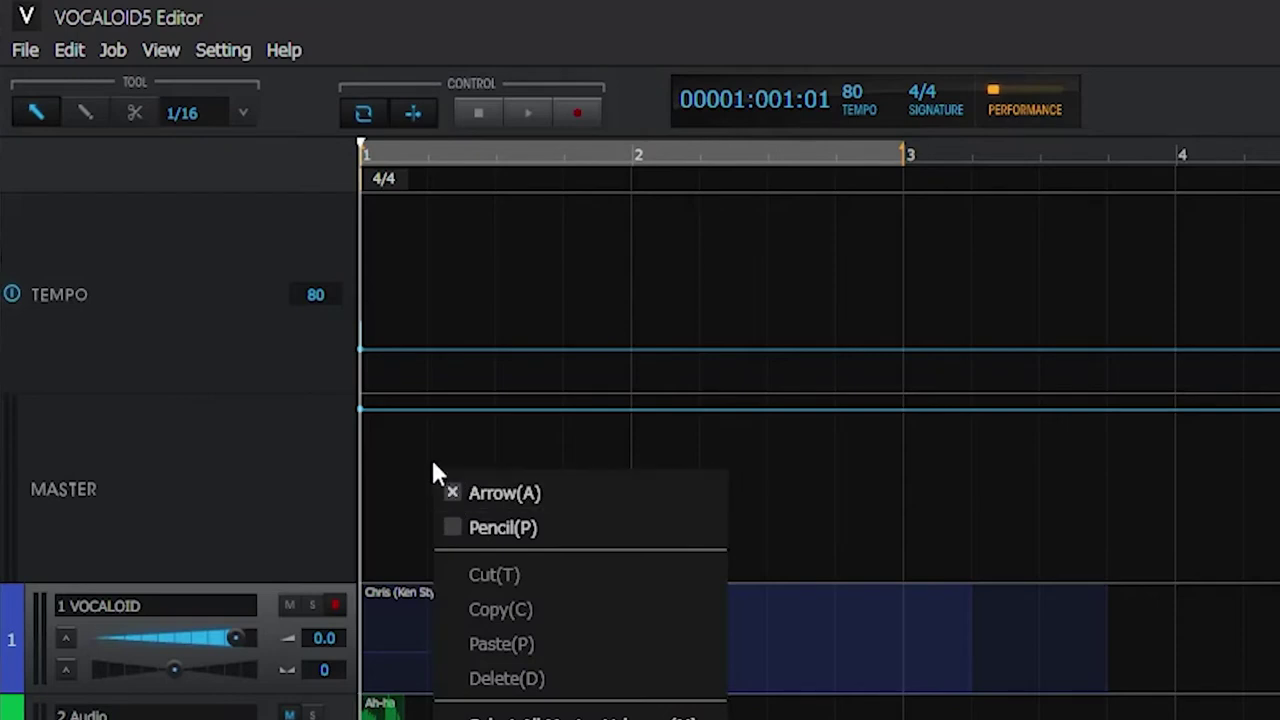
left_click(498, 535)
mouse_move(414, 412)
left_mouse_down()
mouse_move(836, 473)
mouse_move(880, 443)
left_mouse_up()
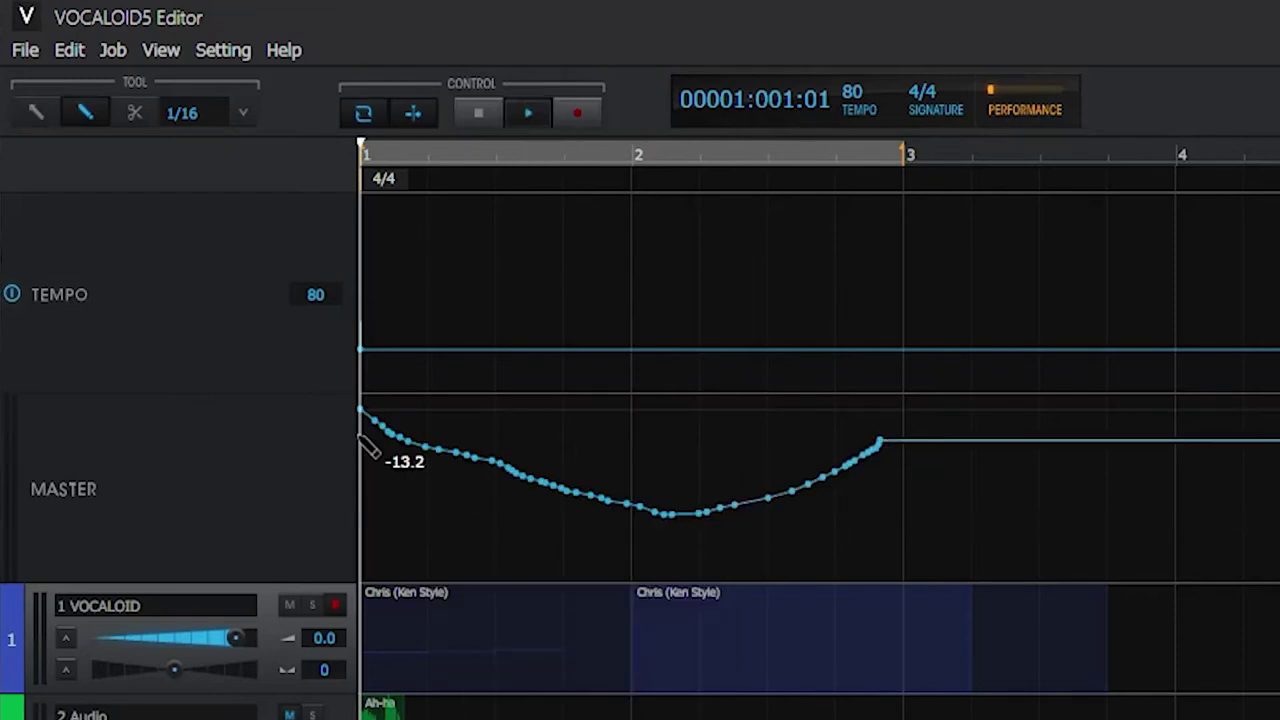
key("space")
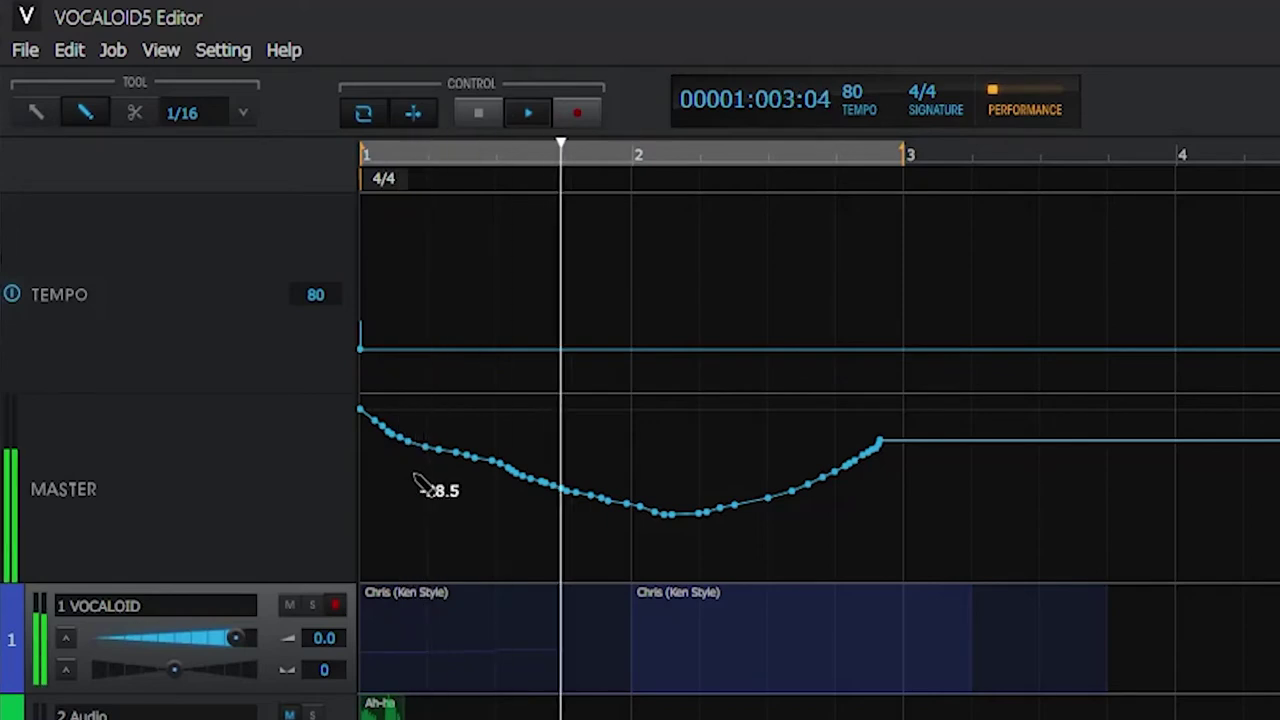
left_click(478, 115)
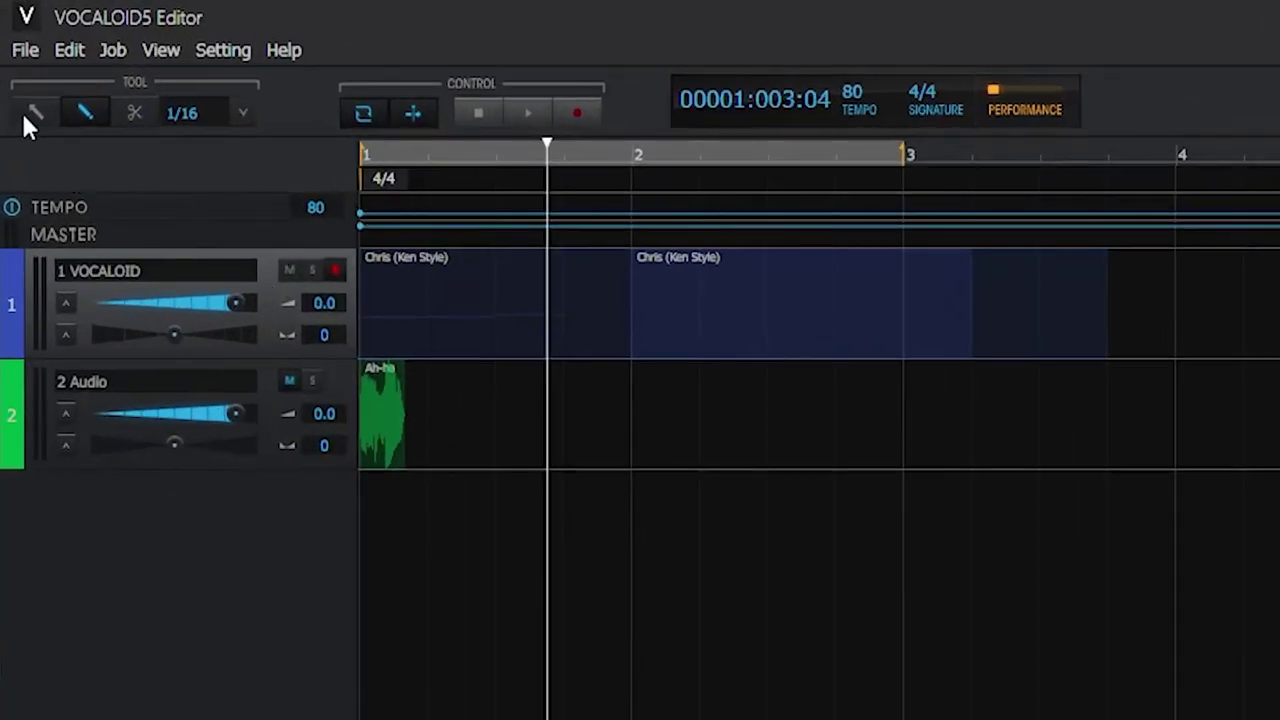
Switch to the Arrow tool, and rename the first track as "1 VOCALOID example".
left_click(28, 95)
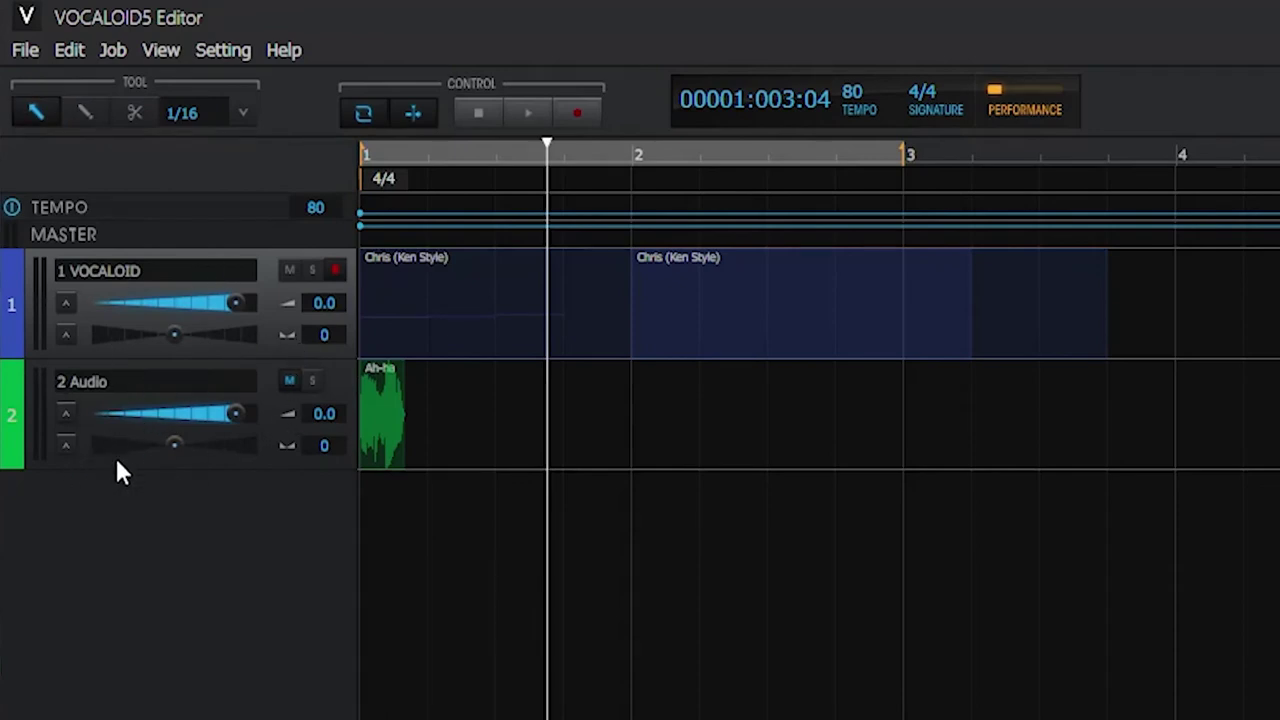
left_click(117, 460)
left_click(103, 290)
double_click(165, 266)
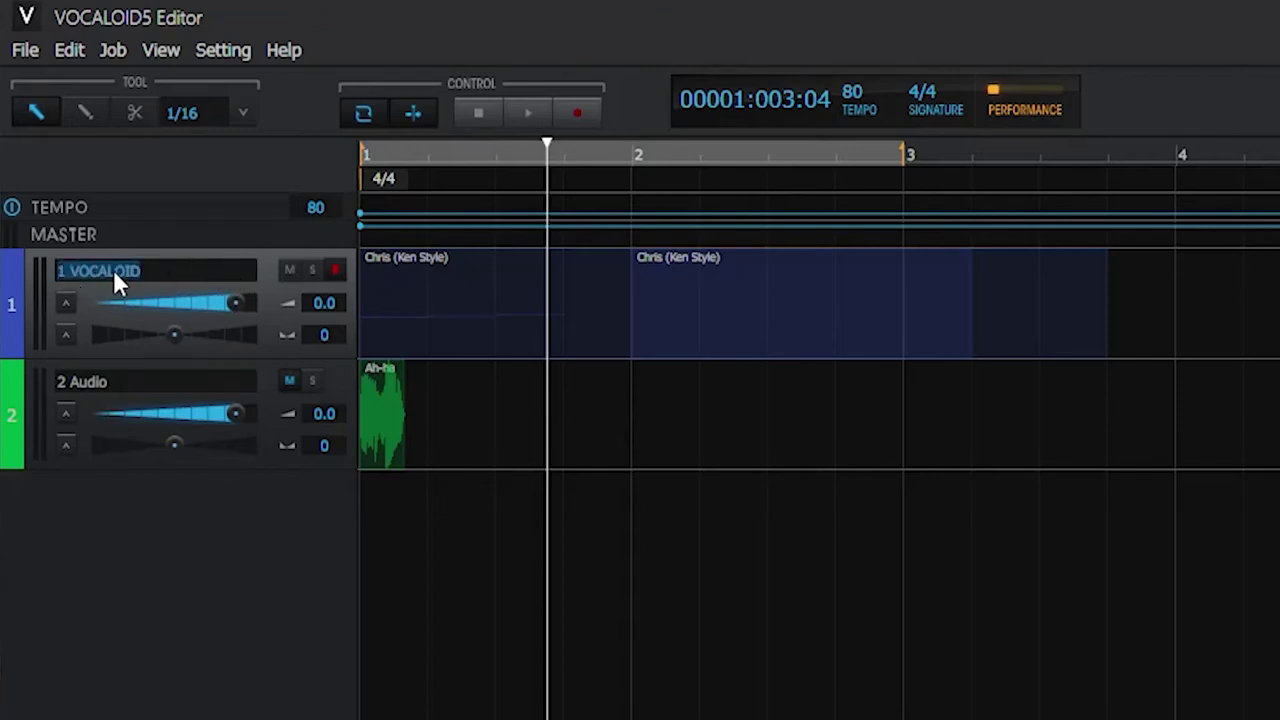
key("End")
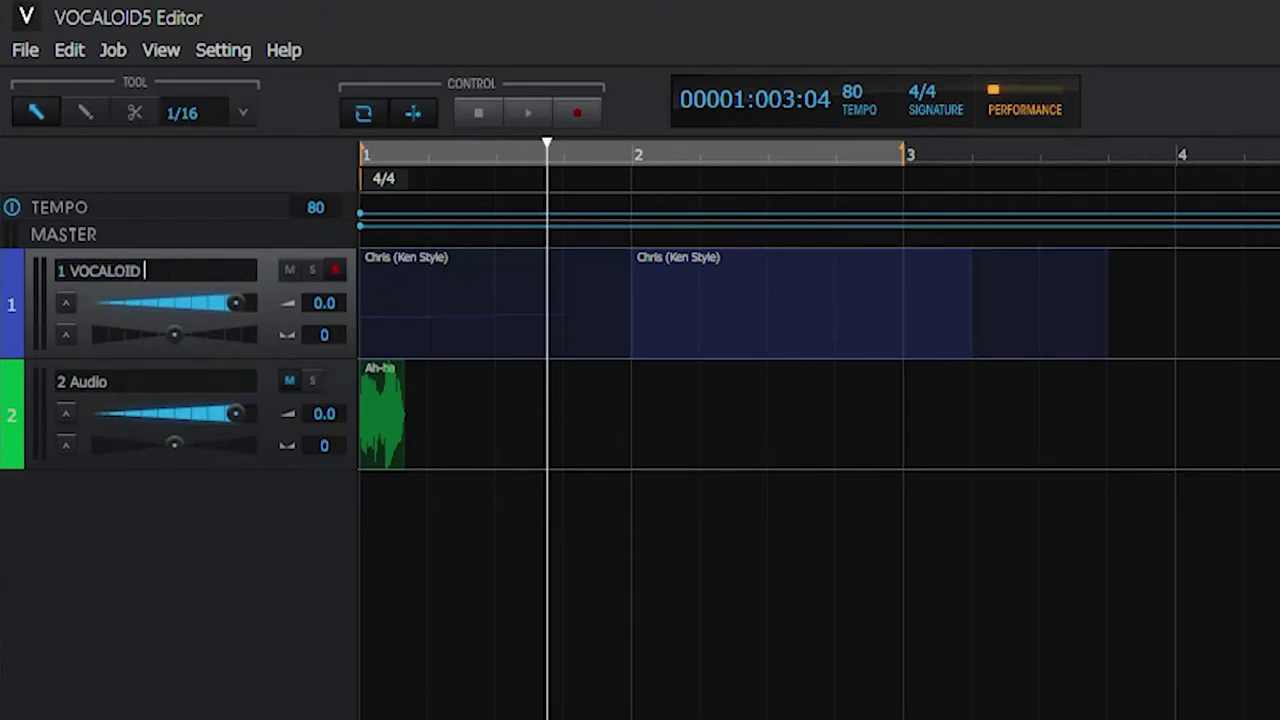
type("example")
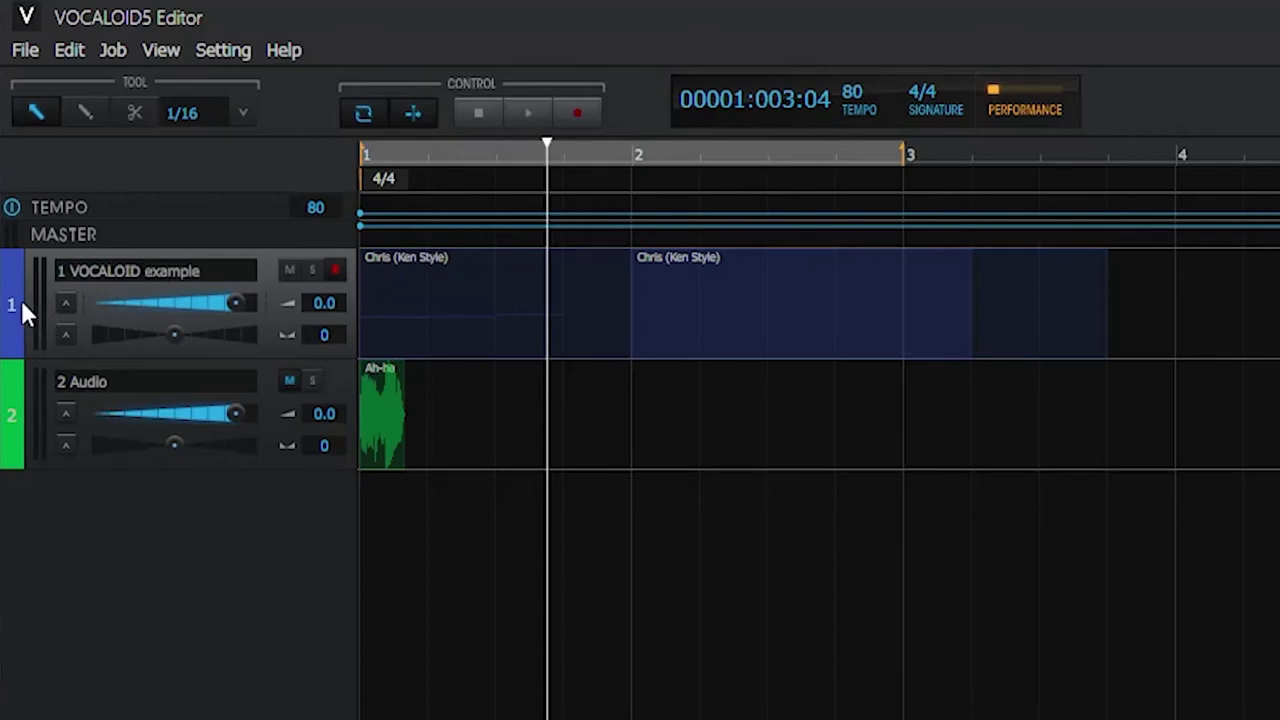
Change the color of track 1 to pink, and raise its volume to 5.0.
left_click(14, 300)
left_click(161, 318)
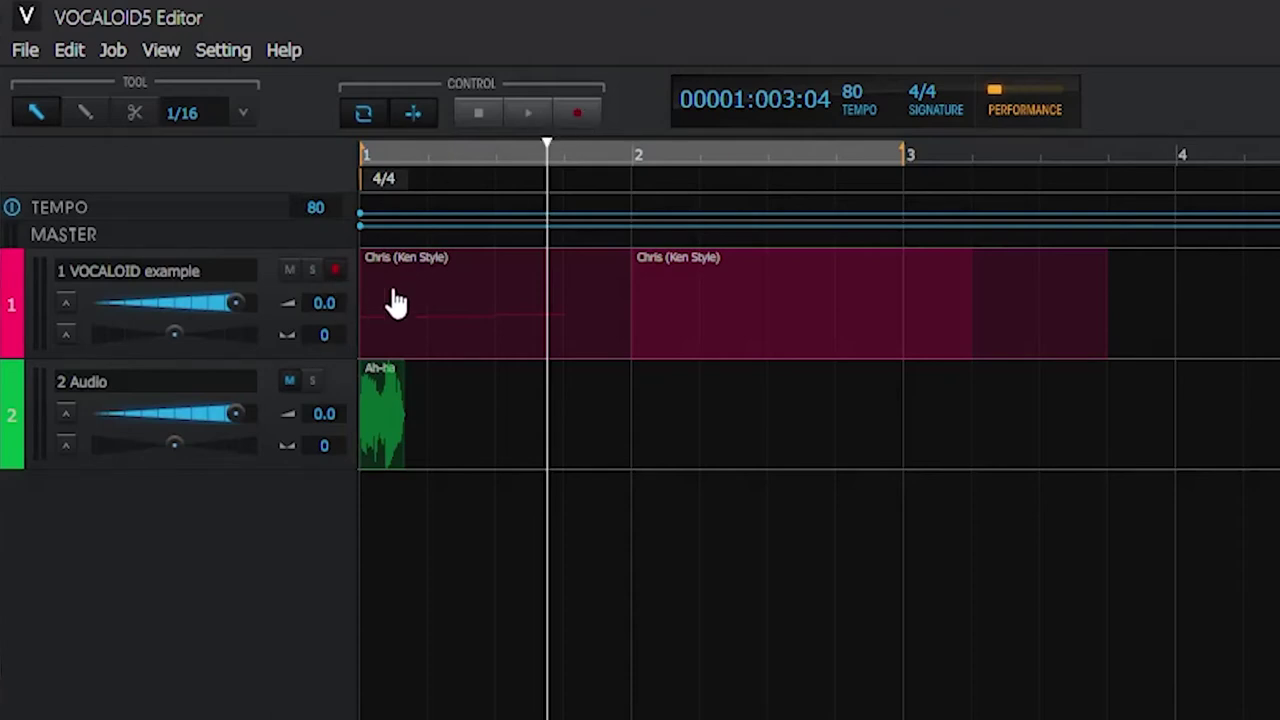
mouse_move(234, 302)
left_mouse_down()
mouse_move(125, 300)
mouse_move(254, 303)
left_mouse_up()
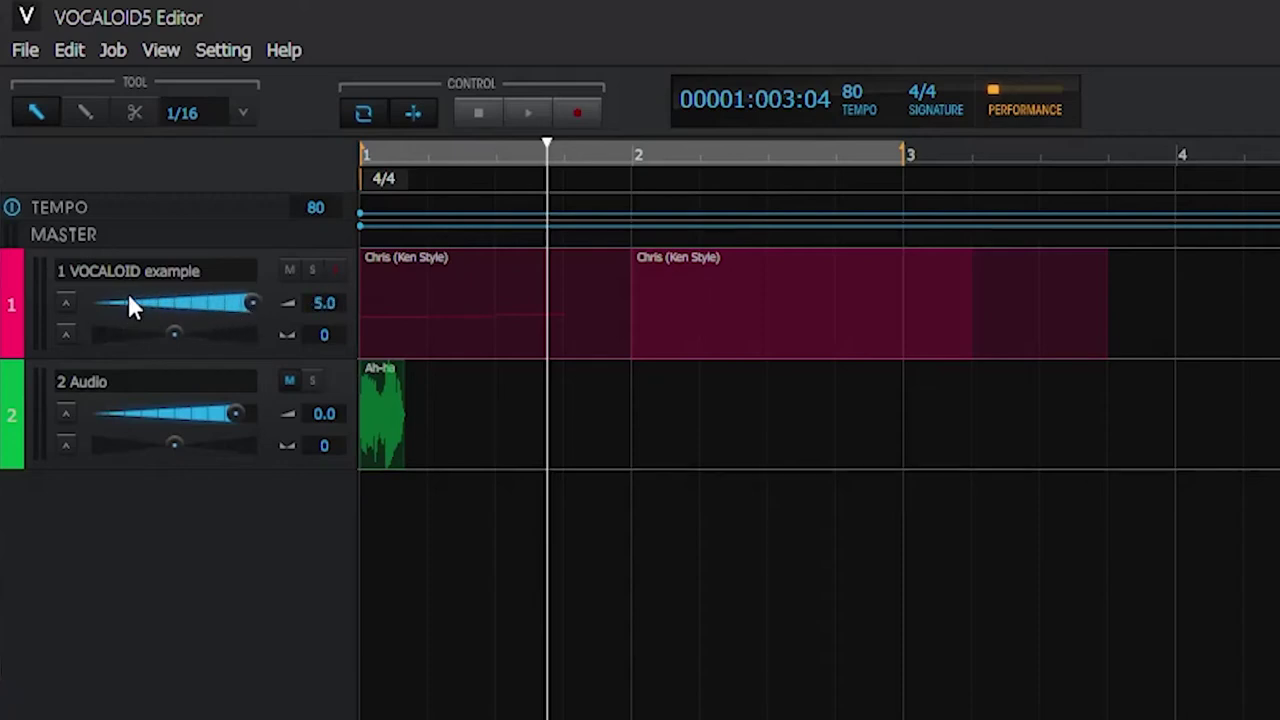
Show the Volume automation lane of track 1, and increase the height of both the track and the lane.
left_click(66, 302)
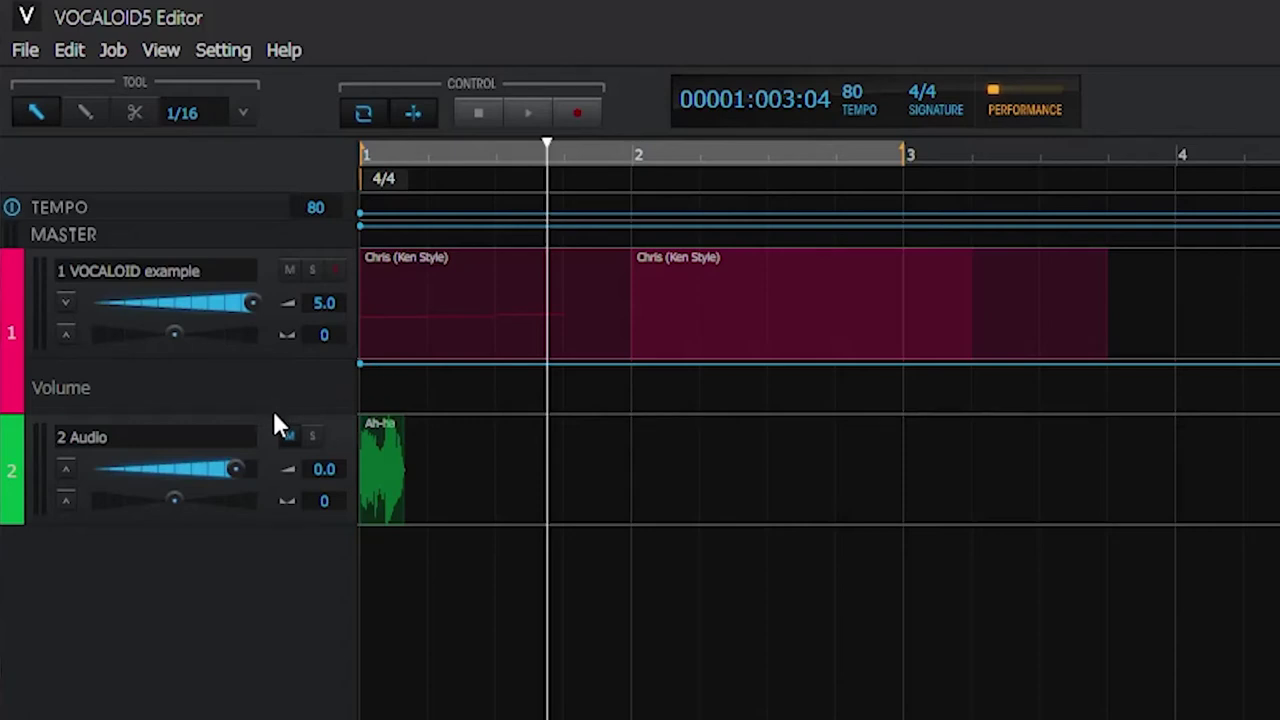
left_click_drag(331, 362, 306, 475)
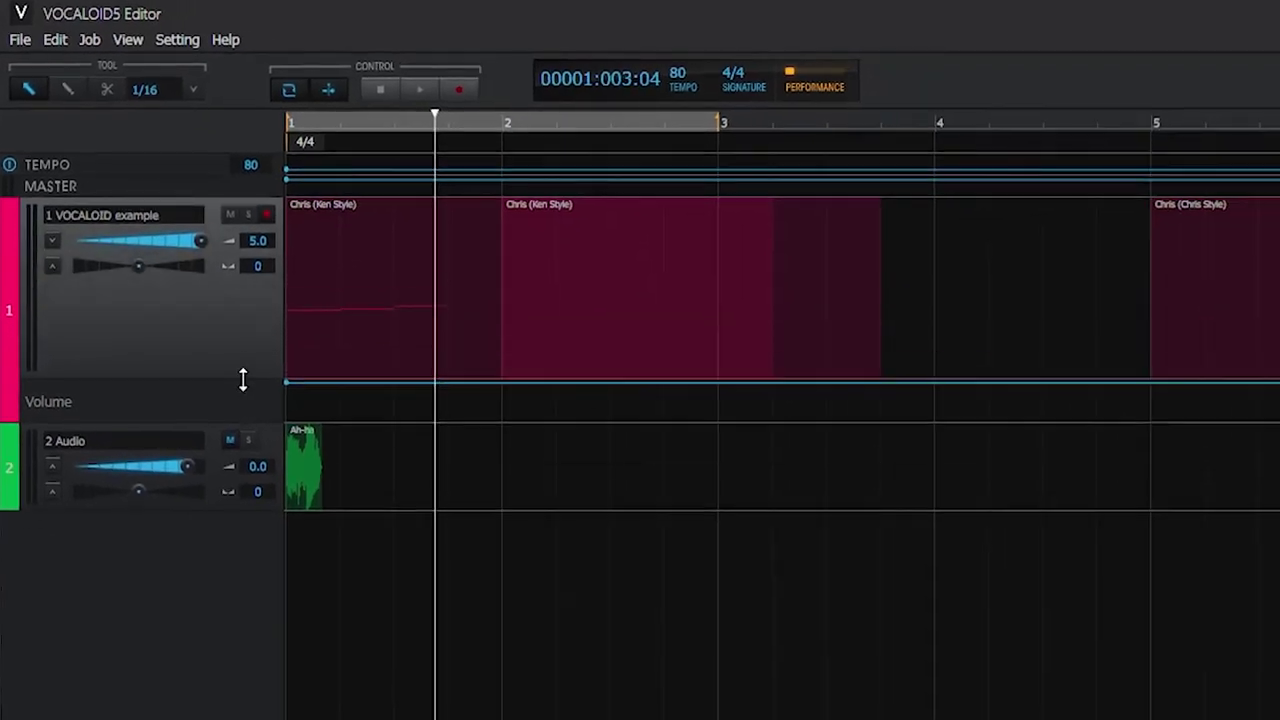
left_click_drag(242, 379, 250, 584)
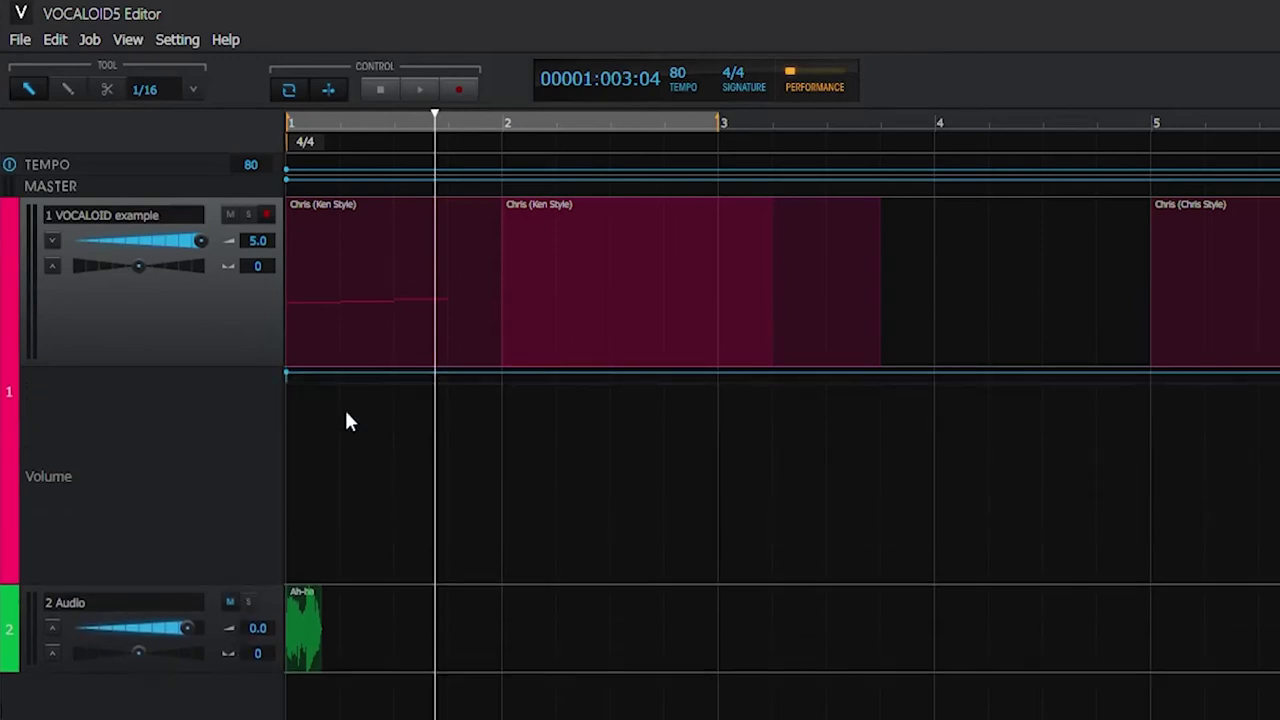
Draw a falling volume curve from measure 1 to past measure 4 in track 1's Volume lane, and undo the volume changes.
right_click(317, 374)
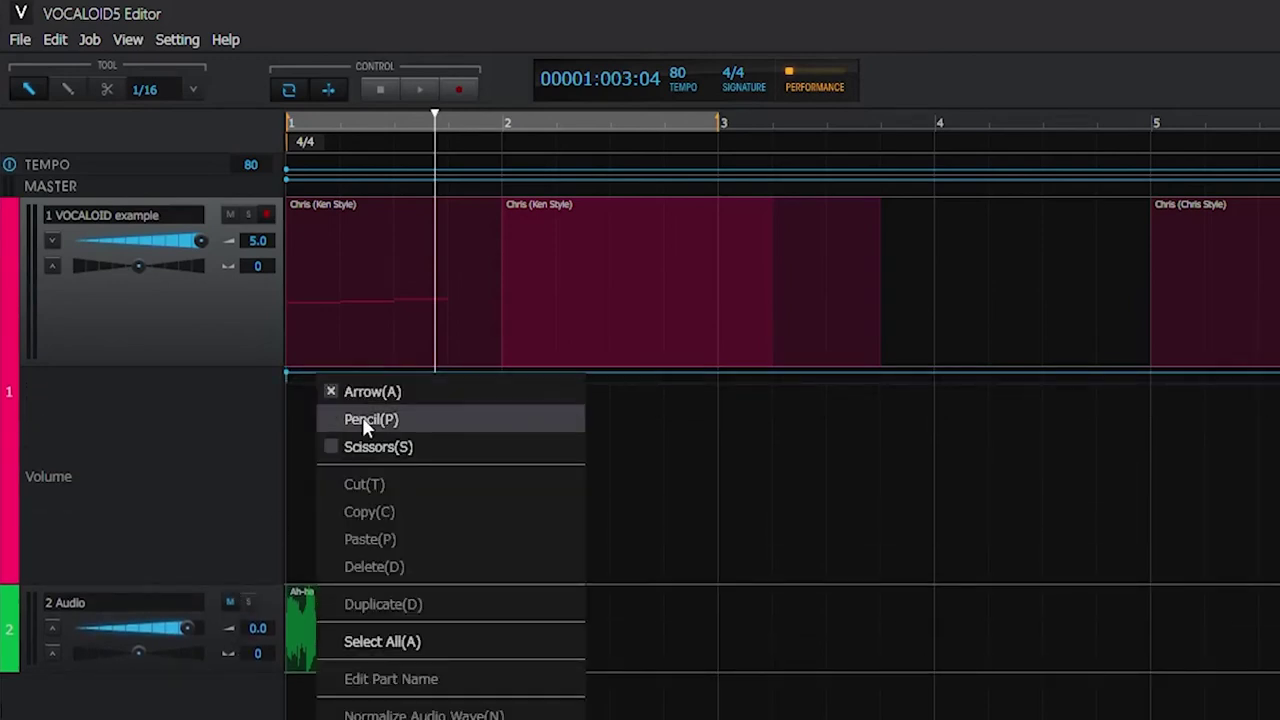
left_click(324, 423)
mouse_move(318, 378)
left_mouse_down()
mouse_move(661, 458)
mouse_move(1080, 583)
left_mouse_up()
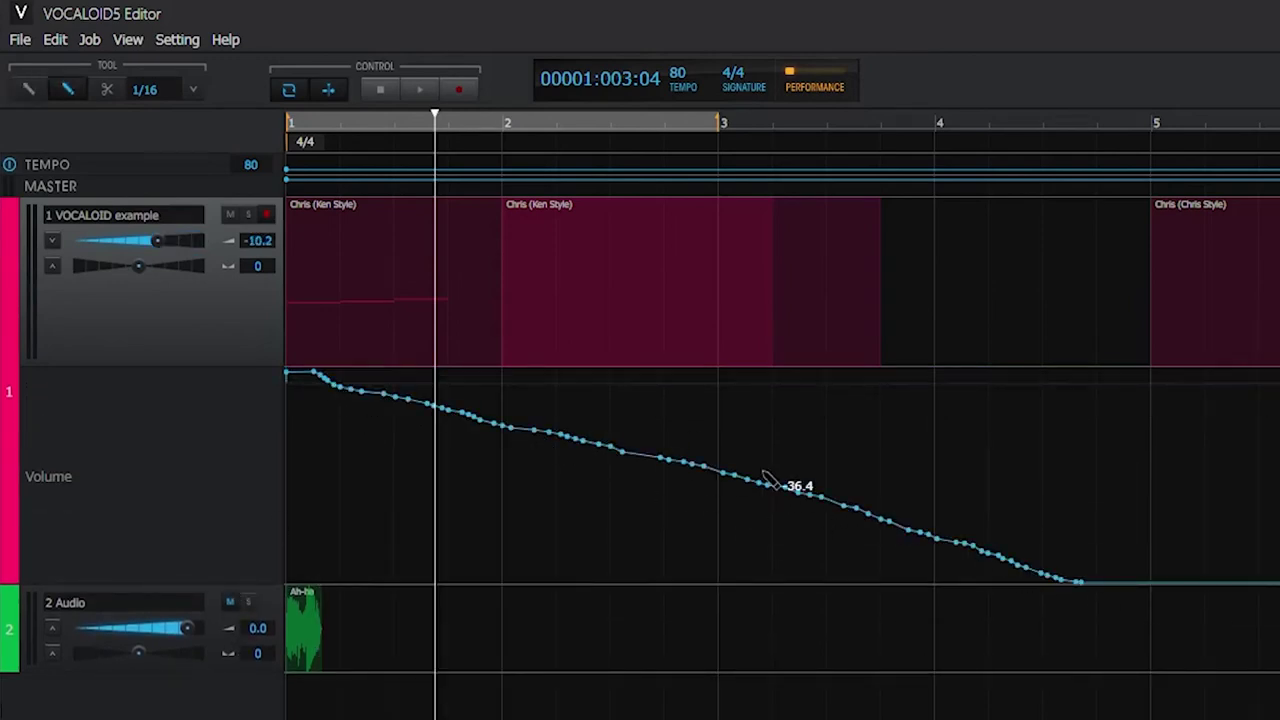
key("ctrl+z")
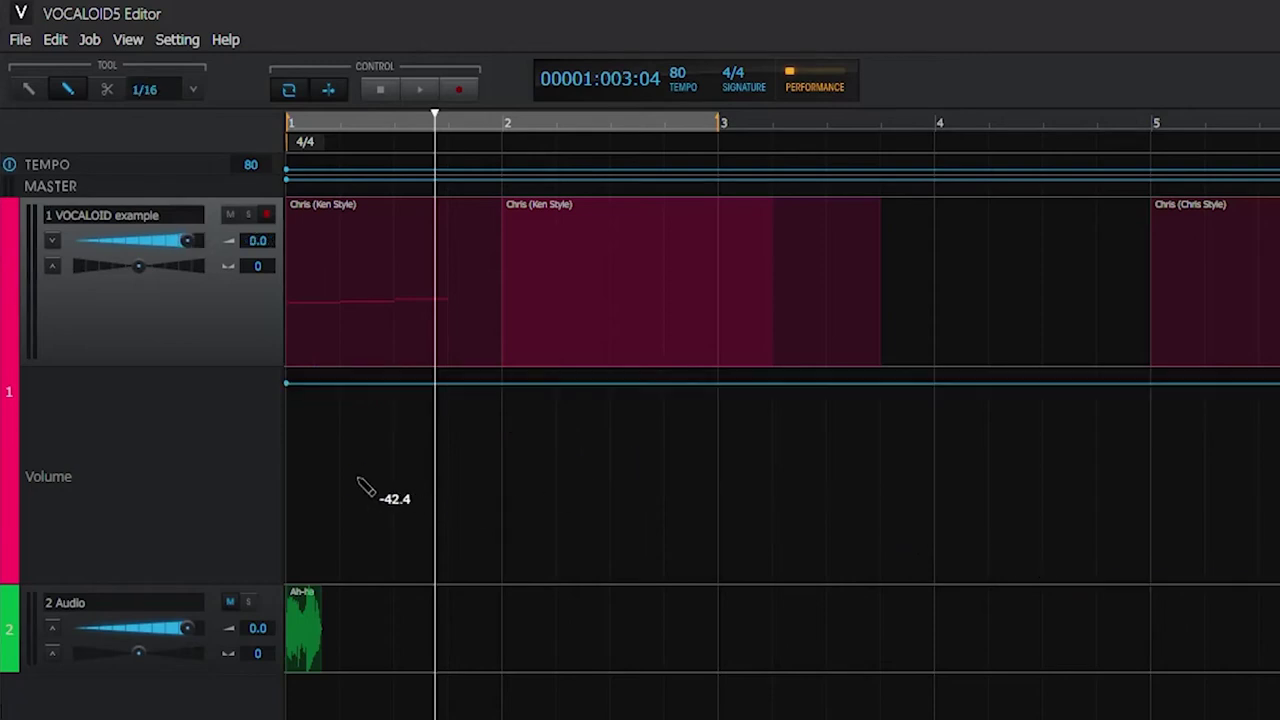
Hide the Volume automation lane of track 1, and set the track's panpot to 2.
left_click(51, 240)
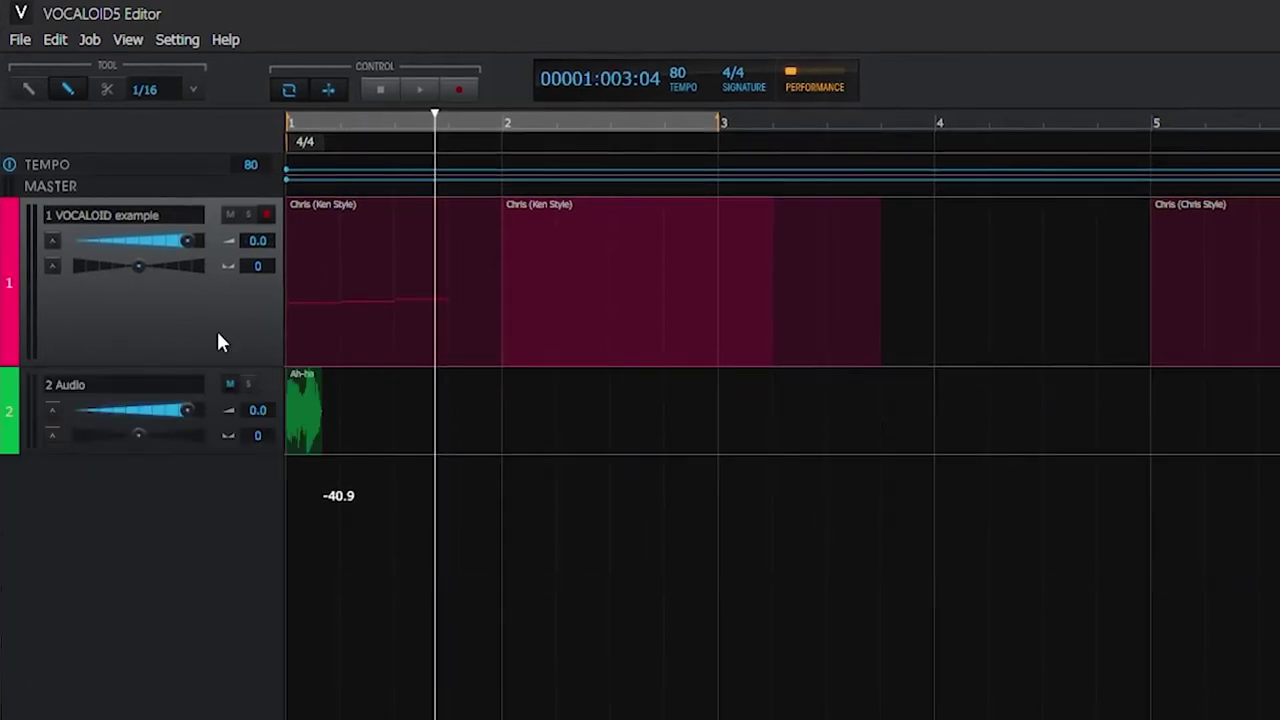
left_click_drag(148, 269, 101, 275)
Show and hide the Panpot lane of track 1, and show both the Volume and Panpot lanes of track 2 Audio.
left_click(53, 266)
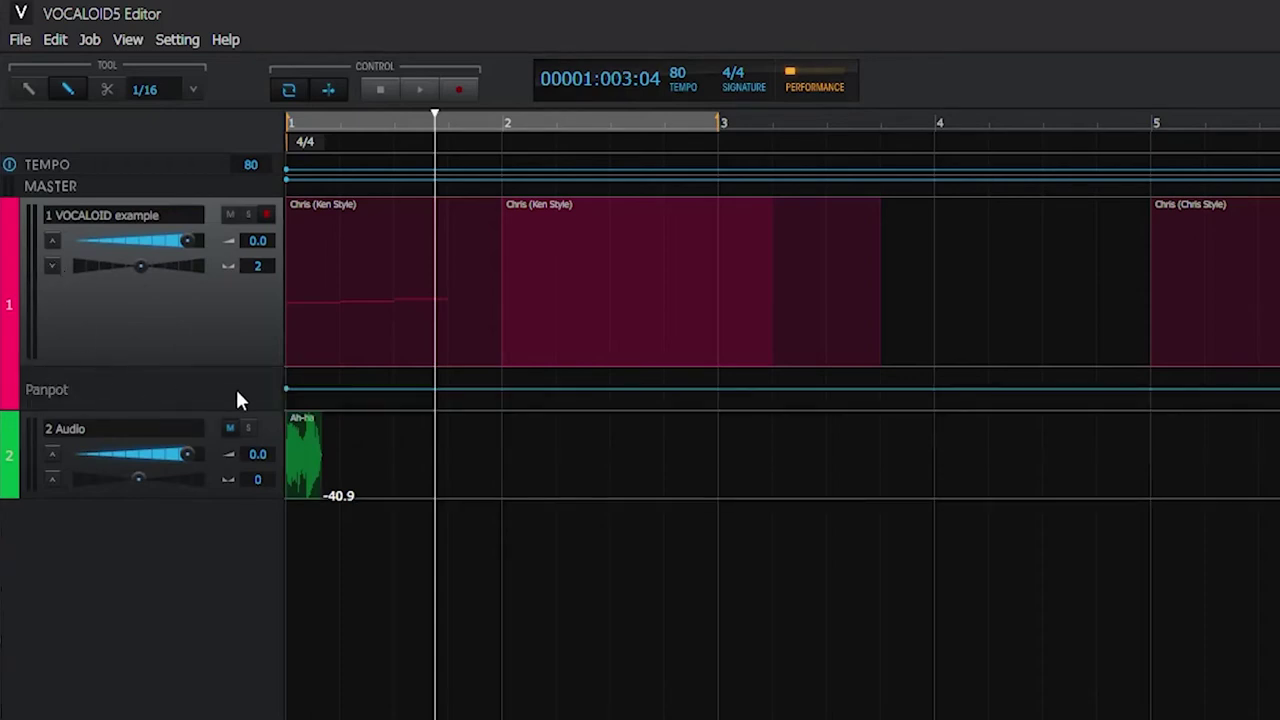
left_click(53, 266)
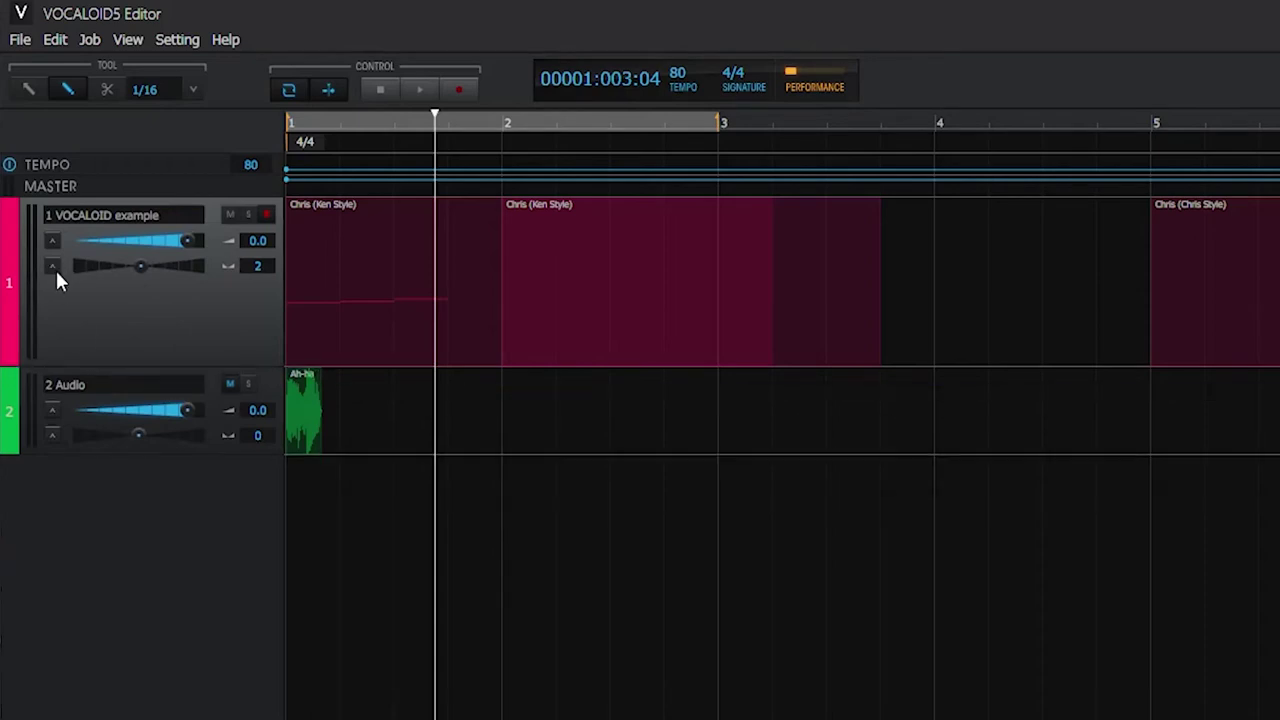
left_click(160, 395)
left_click(52, 411)
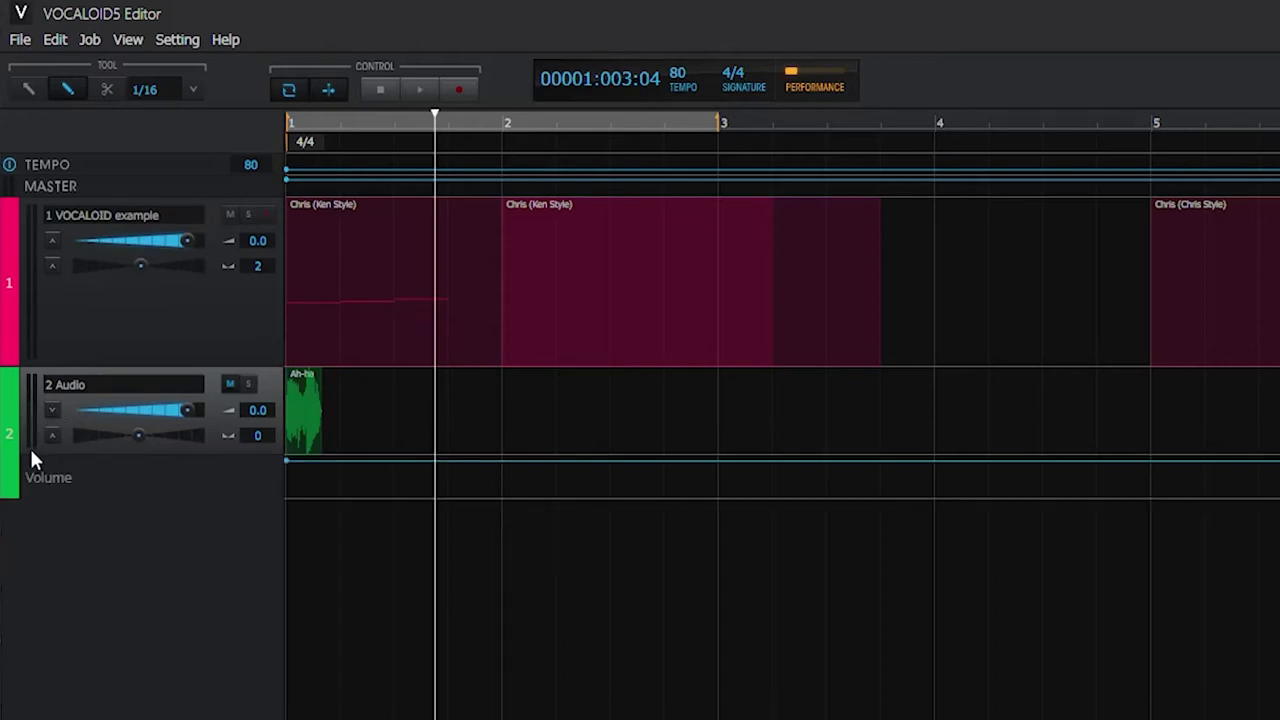
left_click(51, 435)
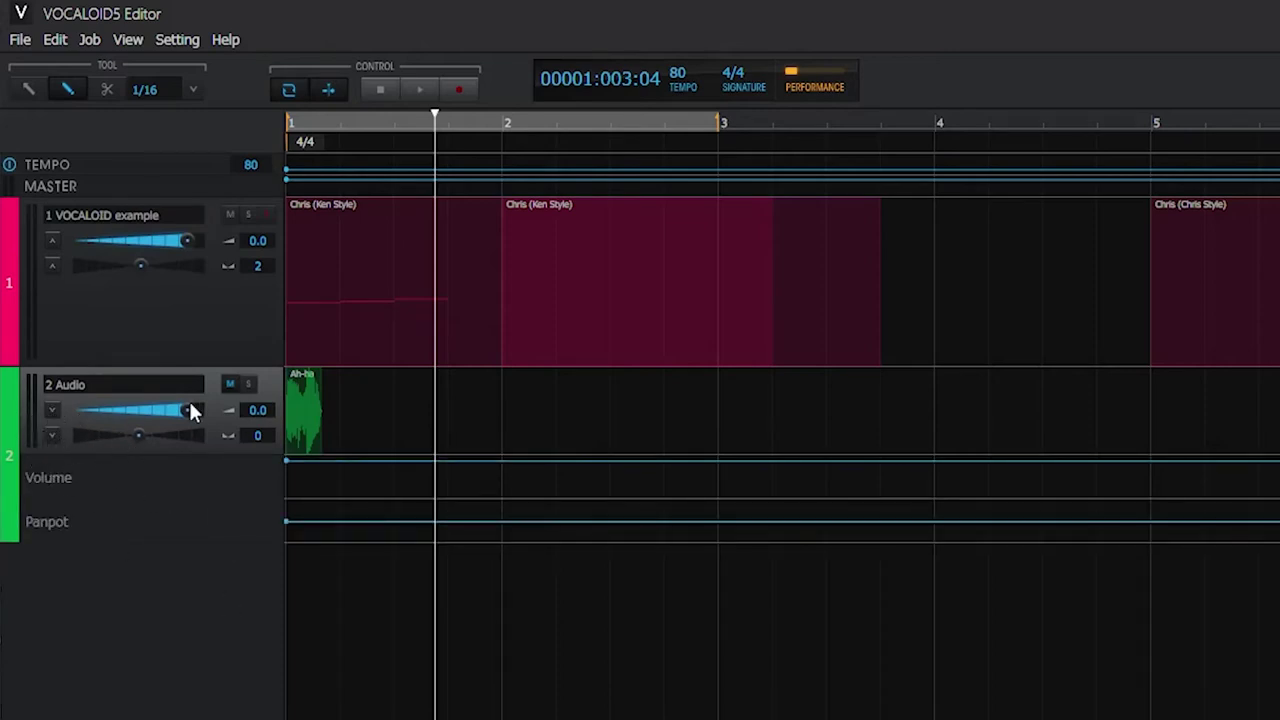
Solo and unsolo track 2 Audio, and leave it unmuted with its automation lanes hidden.
left_click(247, 384)
left_click(247, 384)
left_click(412, 563)
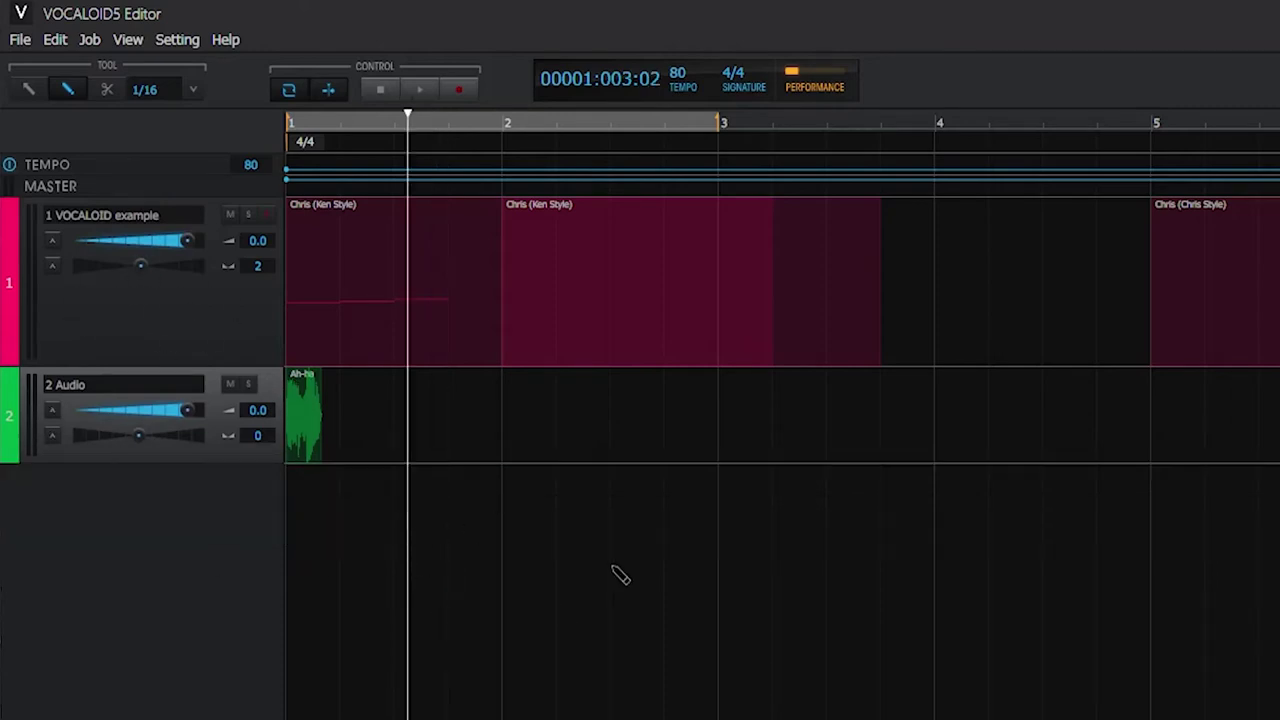
Change the editing tool from Pencil to Arrow, and from Arrow to Scissors.
right_click(540, 519)
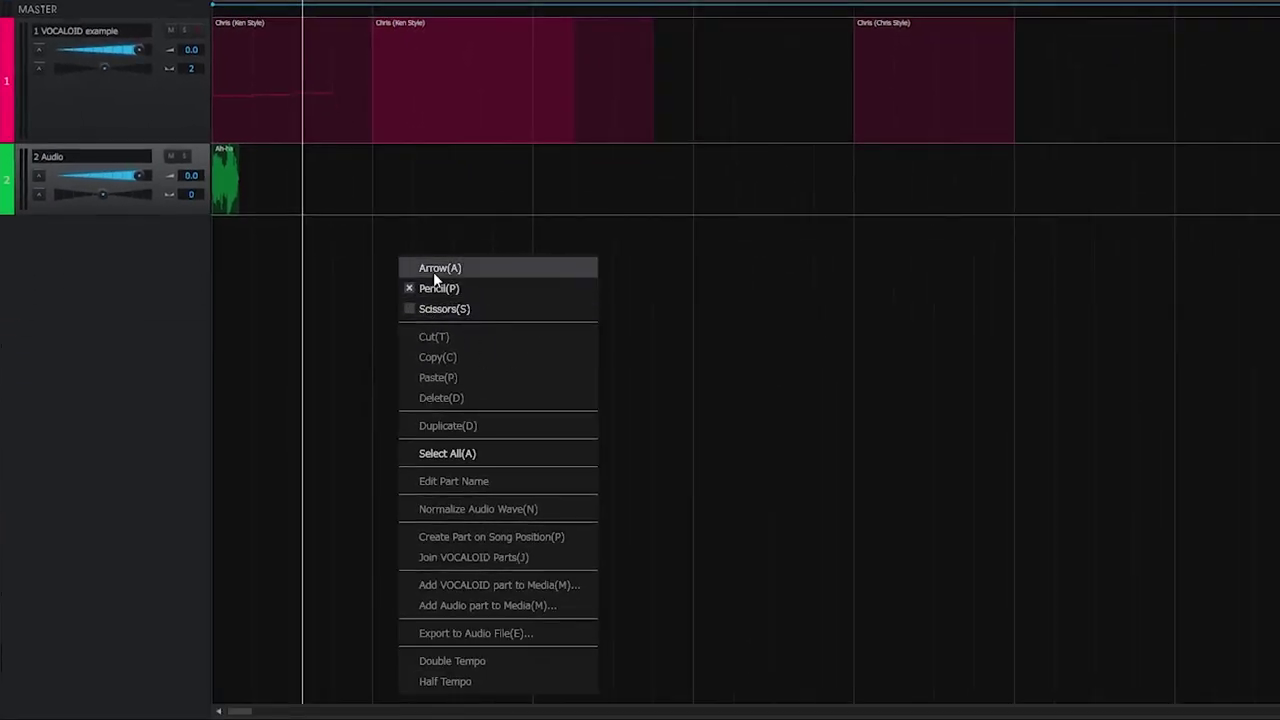
left_click(449, 270)
right_click(432, 277)
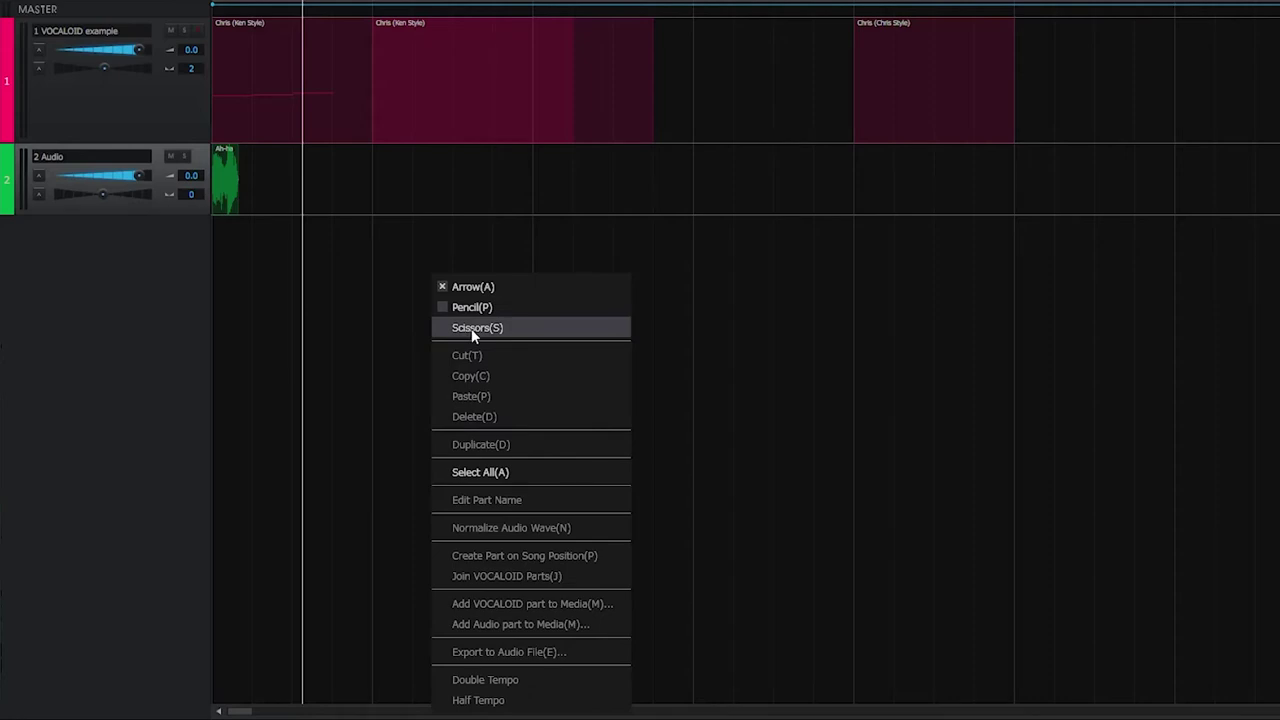
left_click(471, 328)
Select all parts on both tracks, and show the editing commands available for the selection.
right_click(406, 269)
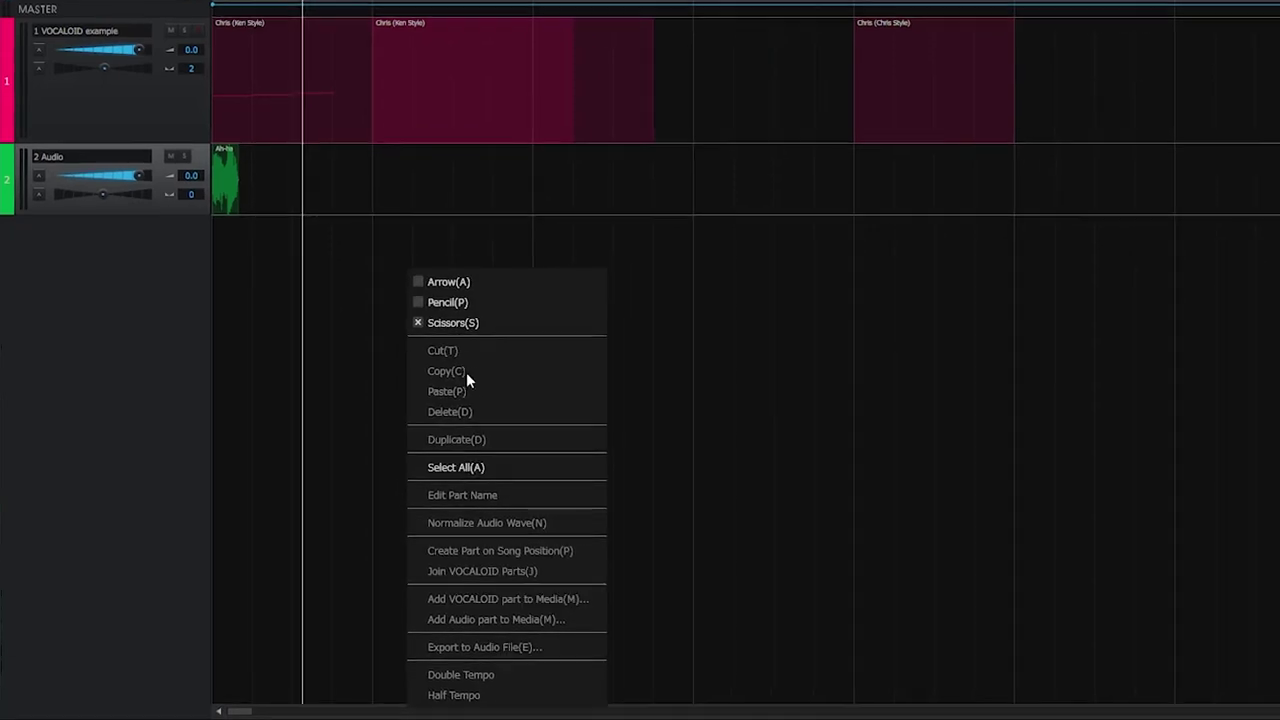
left_click(483, 467)
right_click(355, 292)
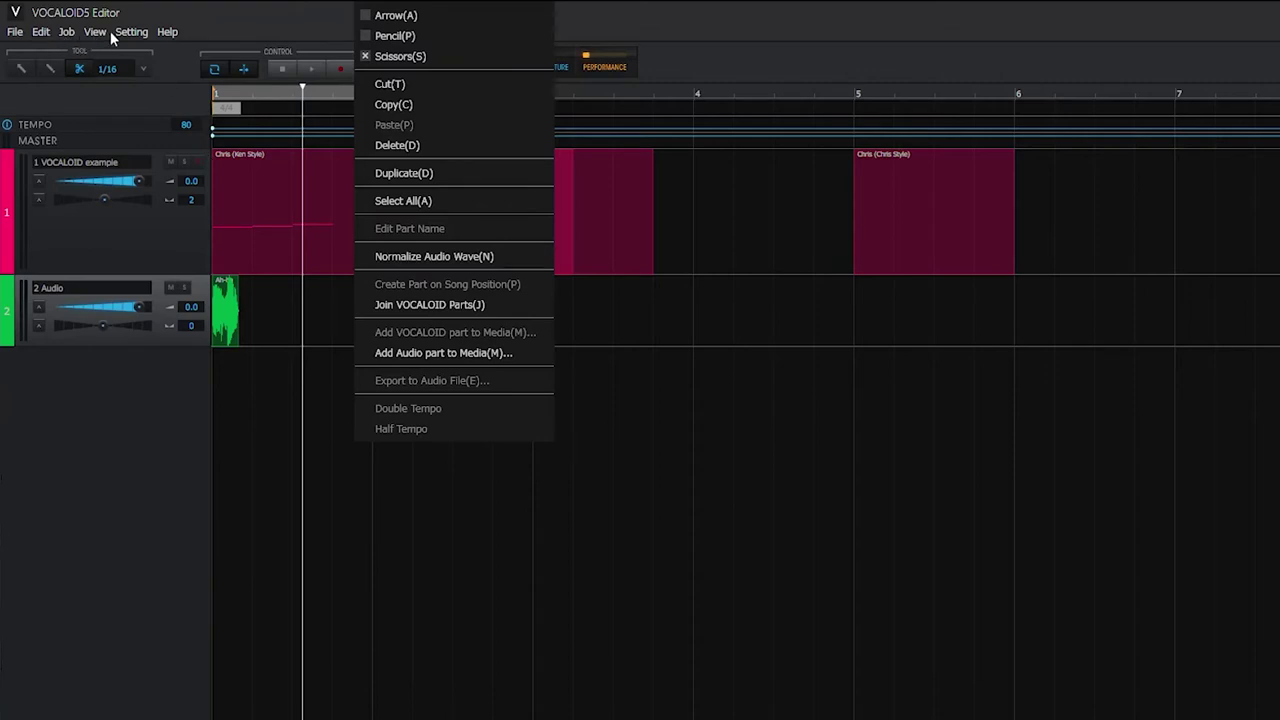
left_click(451, 580)
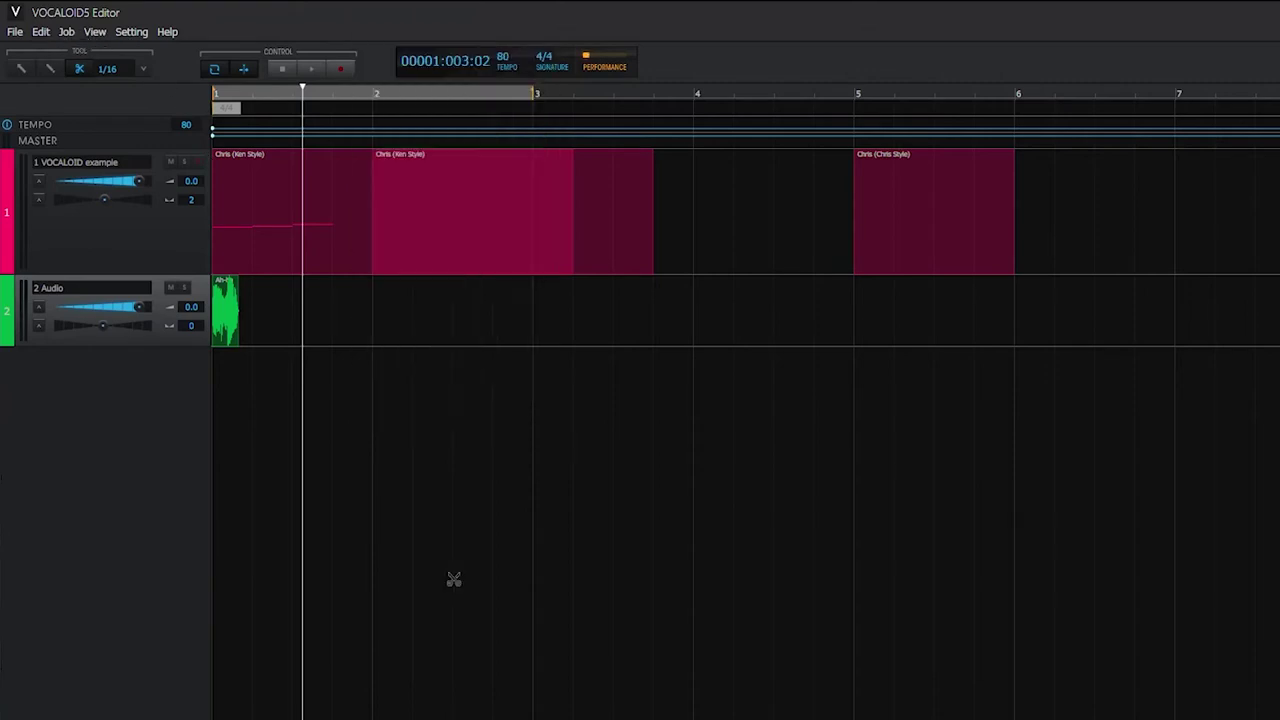
right_click(455, 145)
right_click(370, 491)
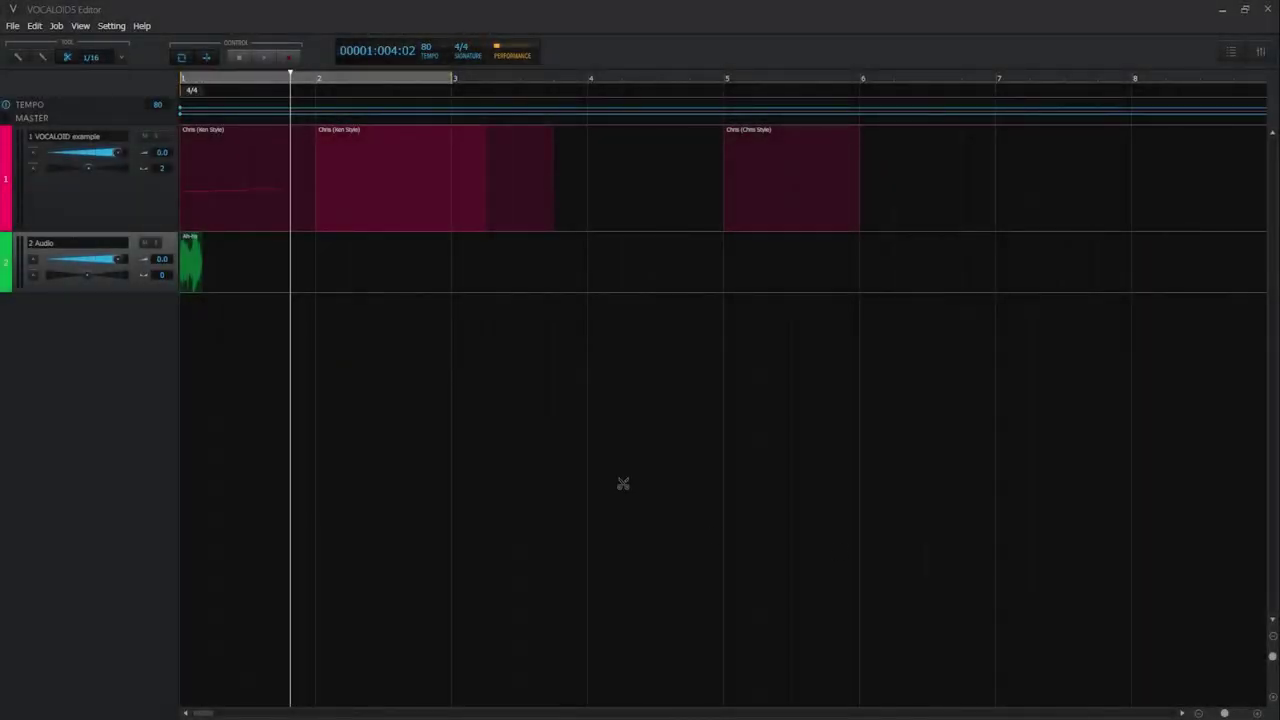
Switch the track editor's tool from Scissors to Arrow.
right_click(299, 376)
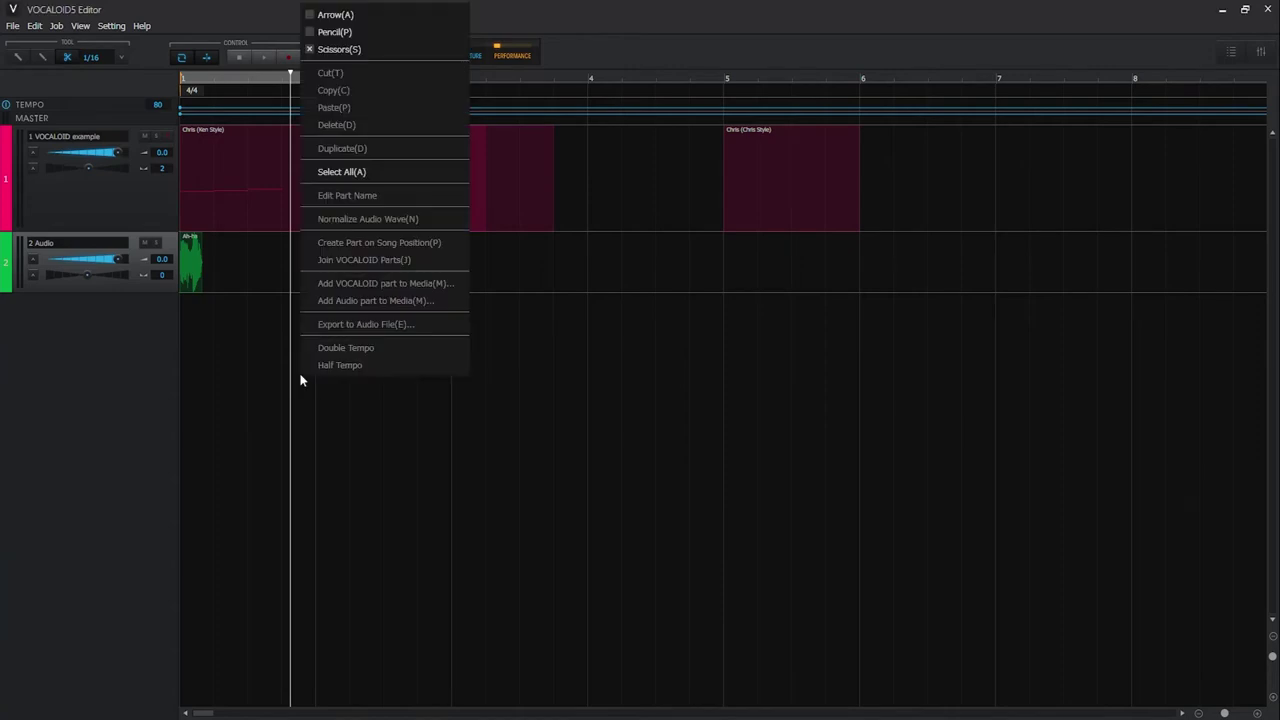
left_click(355, 14)
right_click(325, 516)
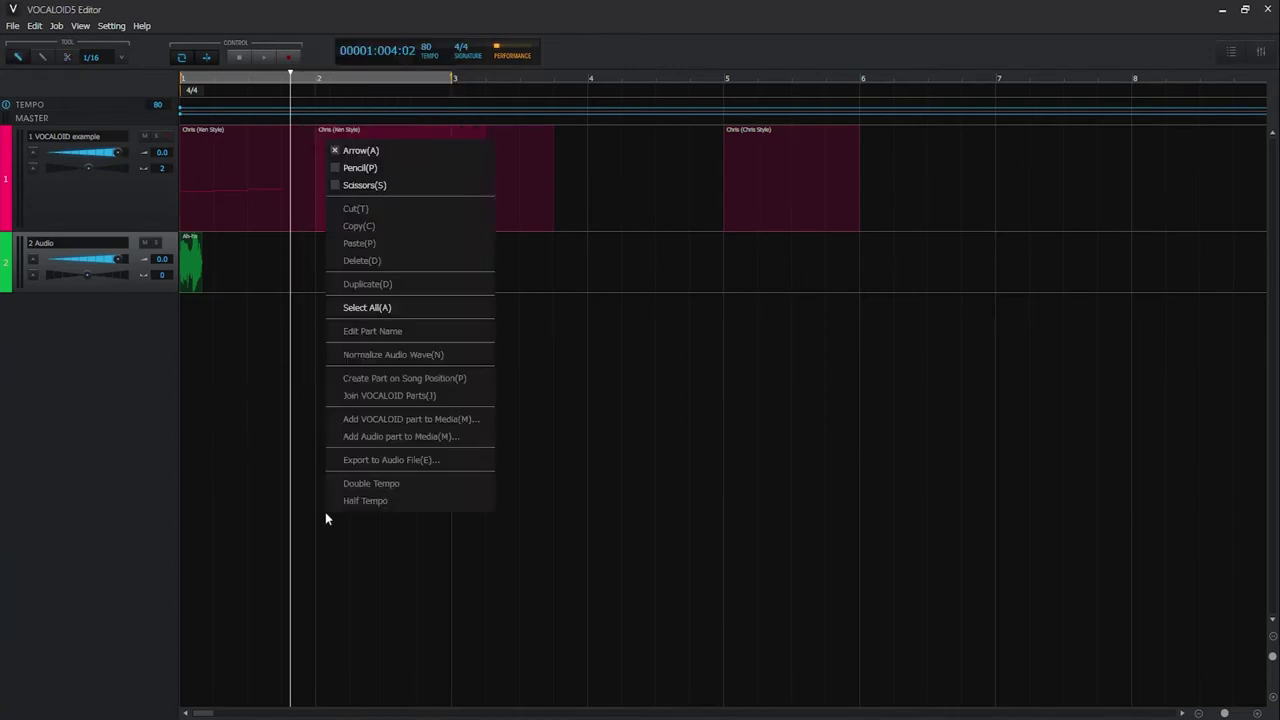
left_click(349, 168)
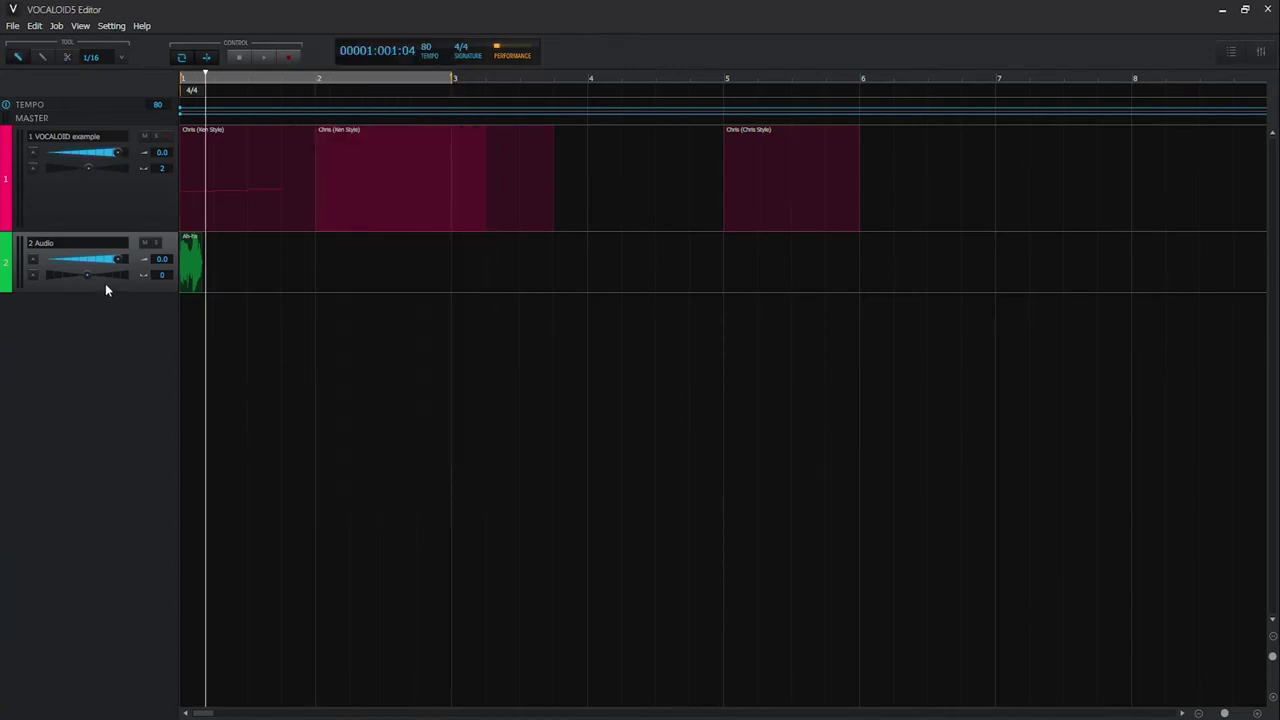
Delete the Audio track and the Chris Style part at bar 5 of the VOCALOID example track.
key("Delete")
left_click(820, 174)
key("Delete")
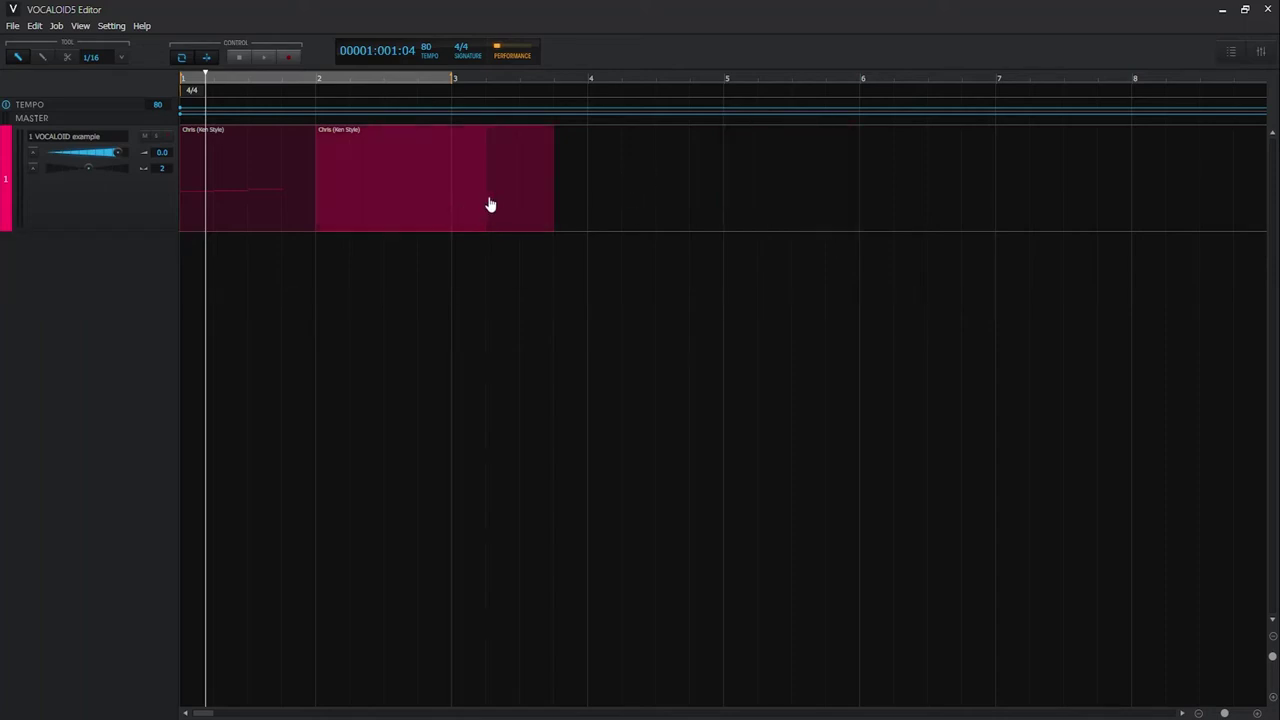
Join the remaining Ken Style parts into one part and open it in the Musical Editor.
key("ctrl+j")
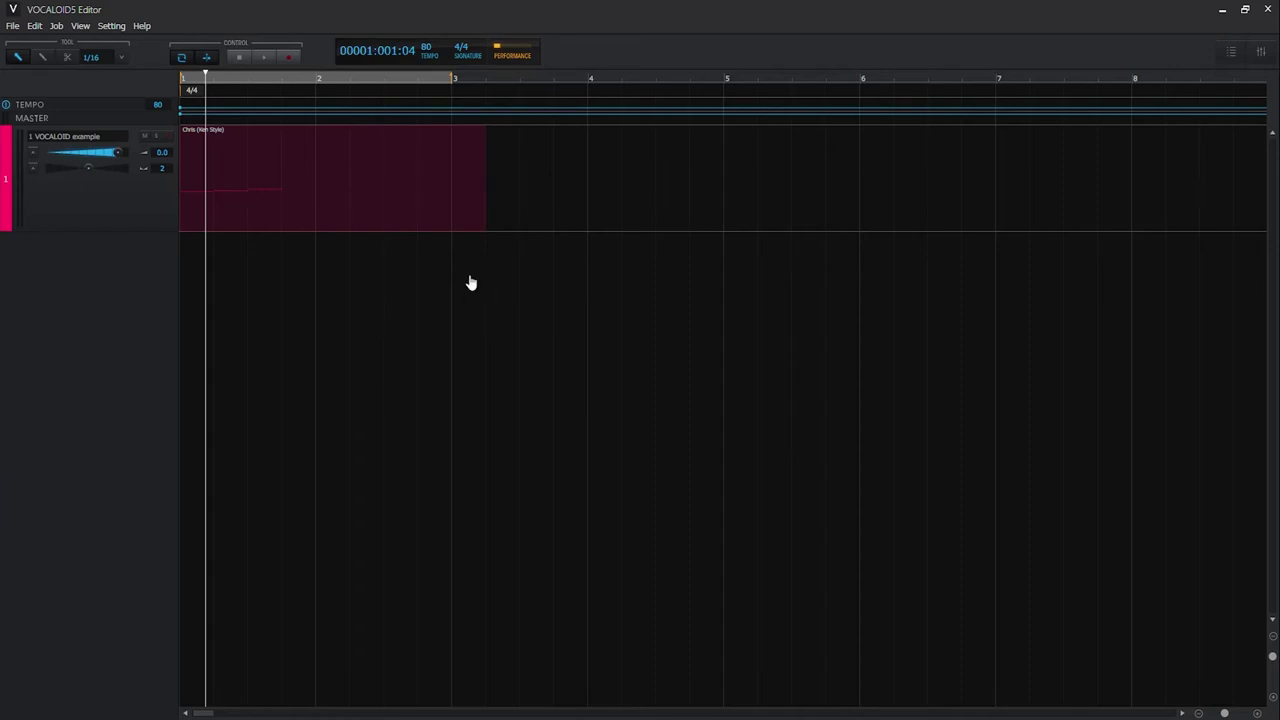
double_click(248, 186)
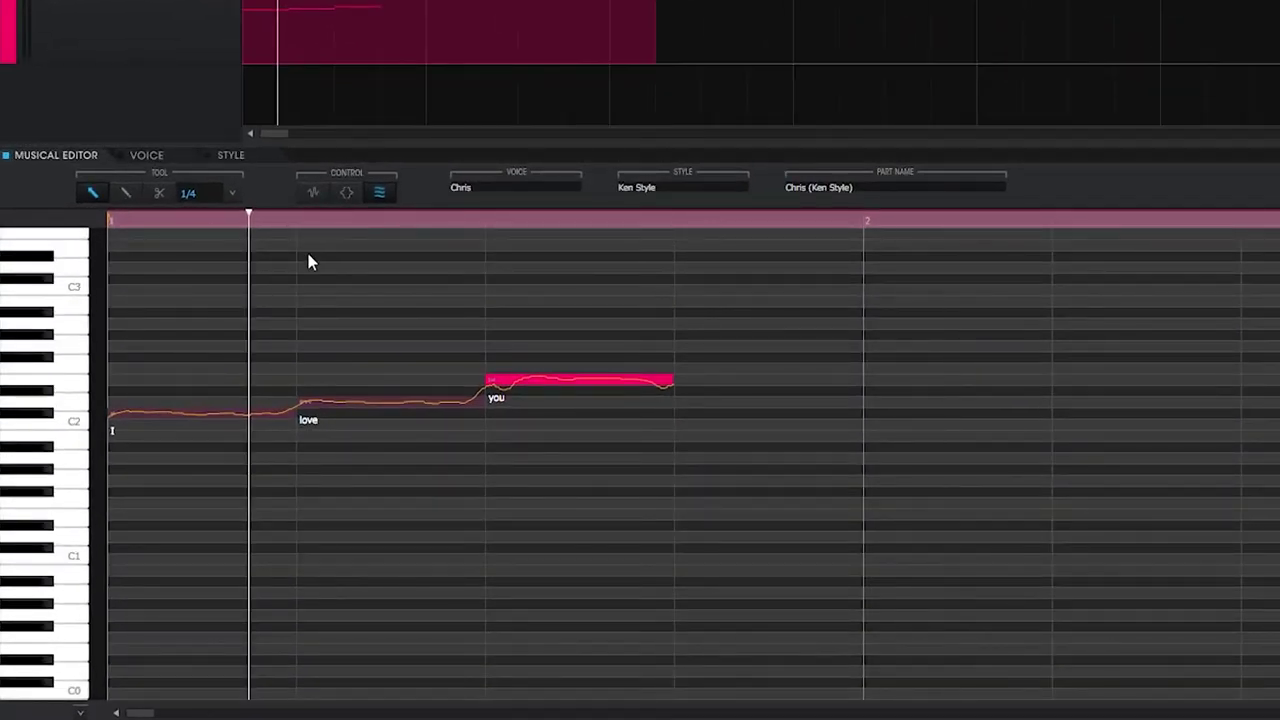
Return the song position to bar 1, audition a few piano keys and select the notes "I", "love" and "you".
left_click(128, 224)
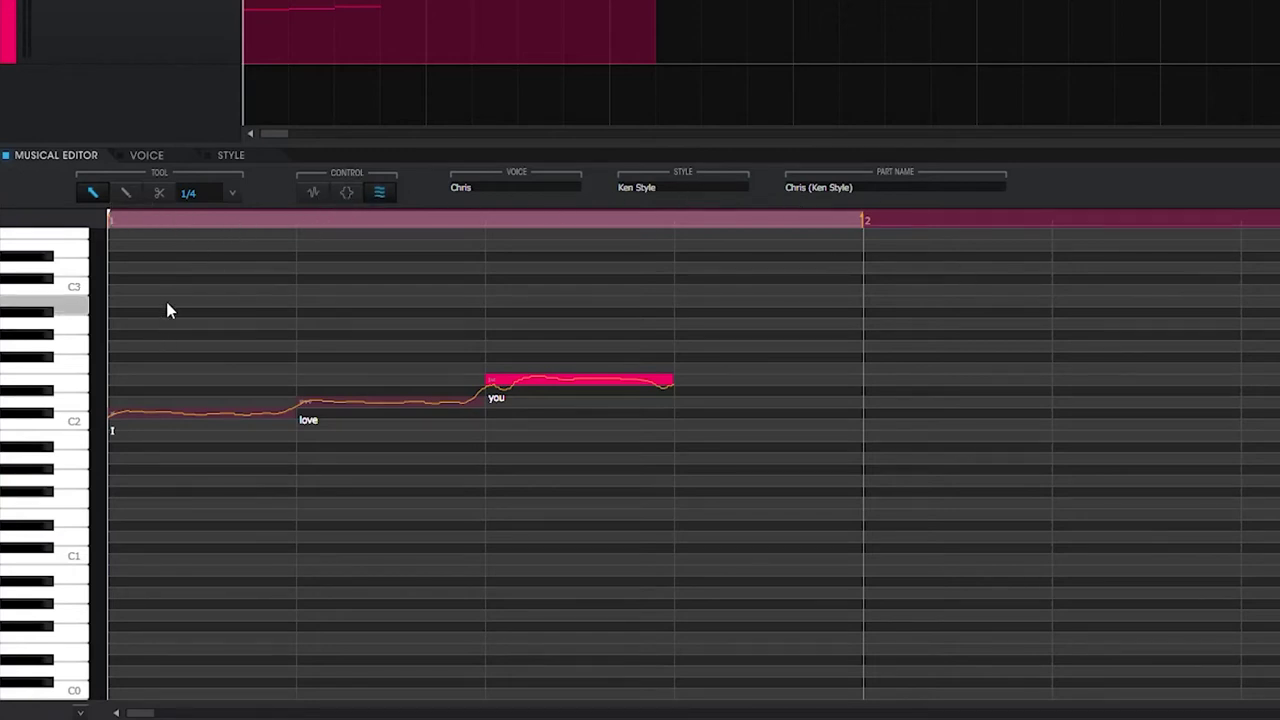
left_click(77, 392)
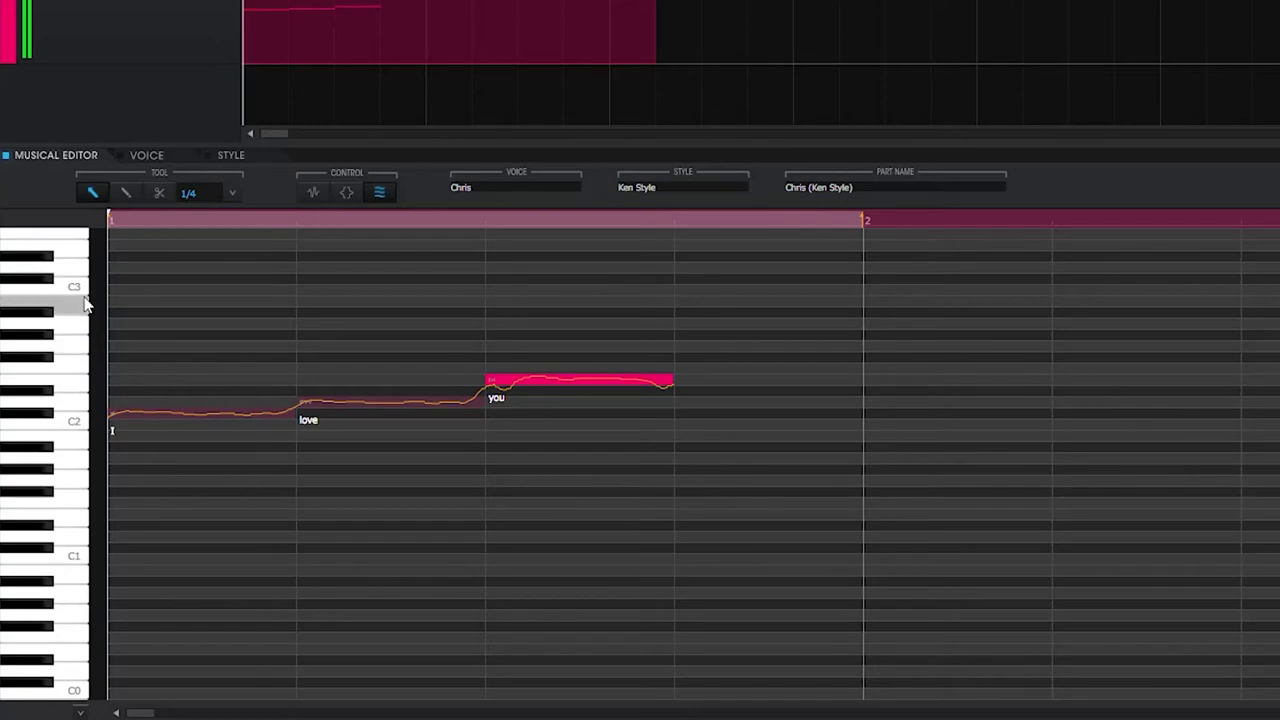
left_click(72, 264)
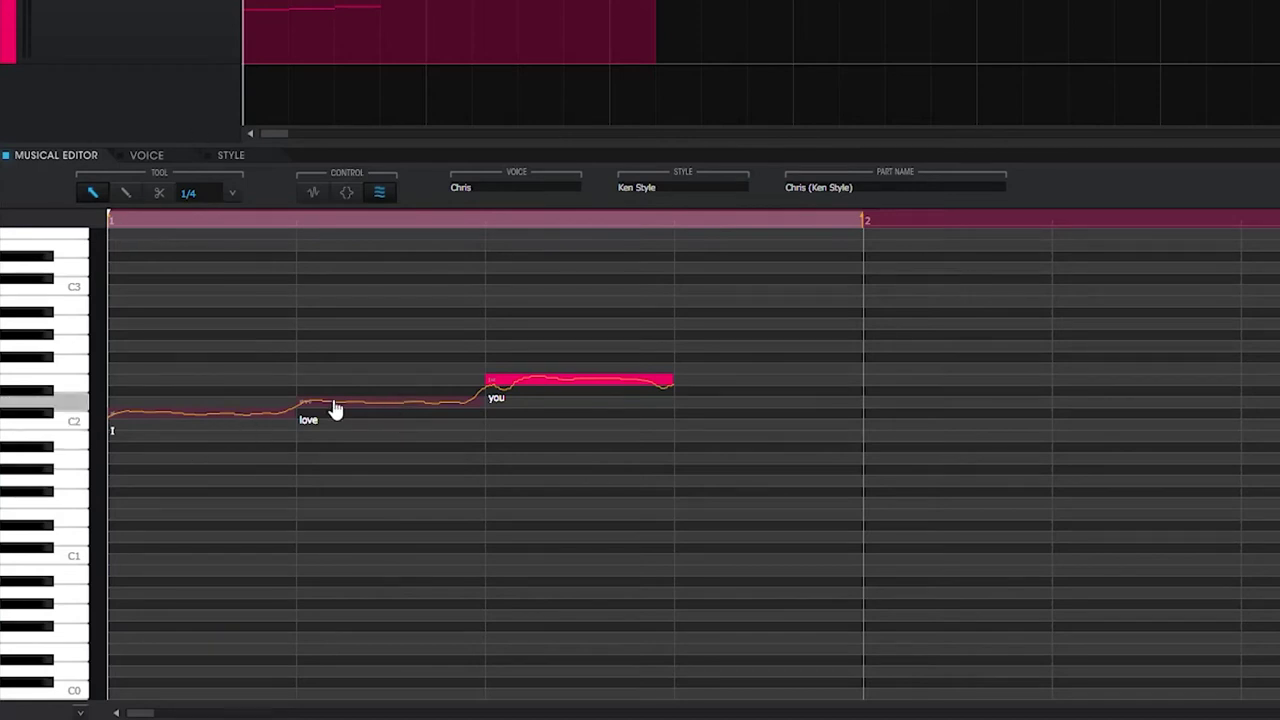
left_click(258, 425)
left_click_drag(231, 274, 736, 512)
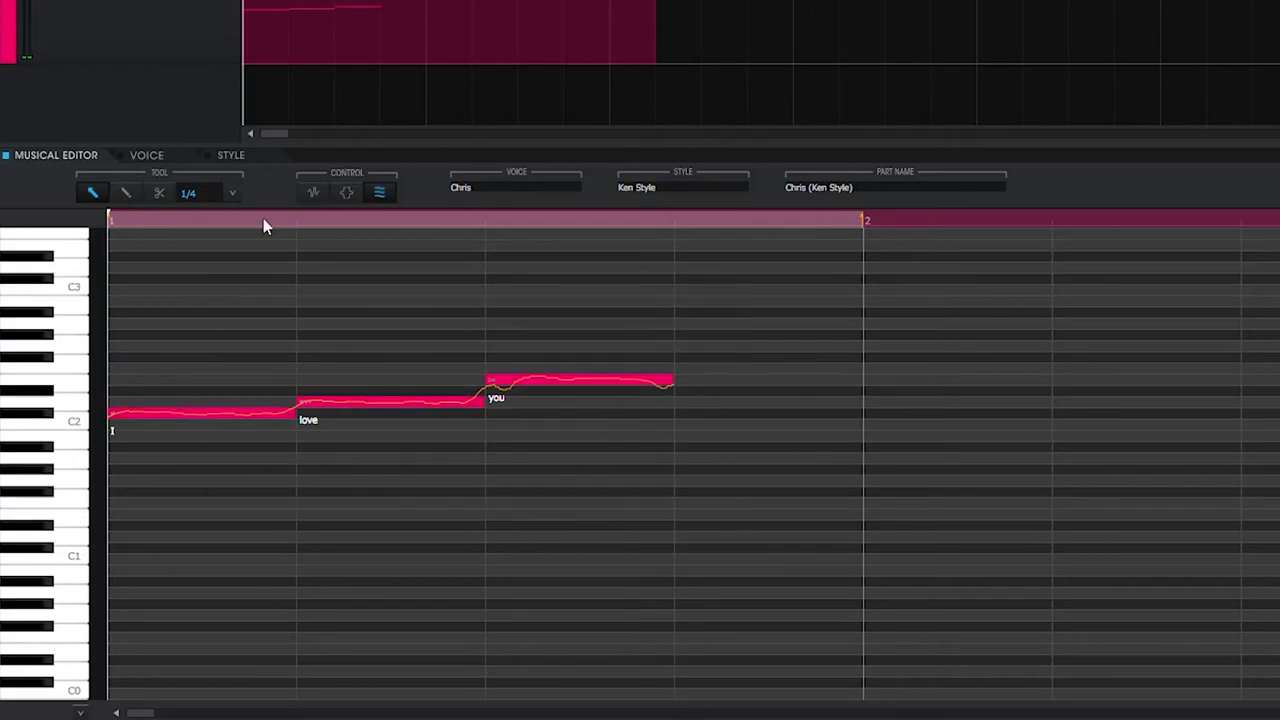
Draw a one-beat F#2 note right after "you" with the Pencil tool and switch to the Scissors tool.
left_click(126, 193)
left_click_drag(700, 349, 810, 364)
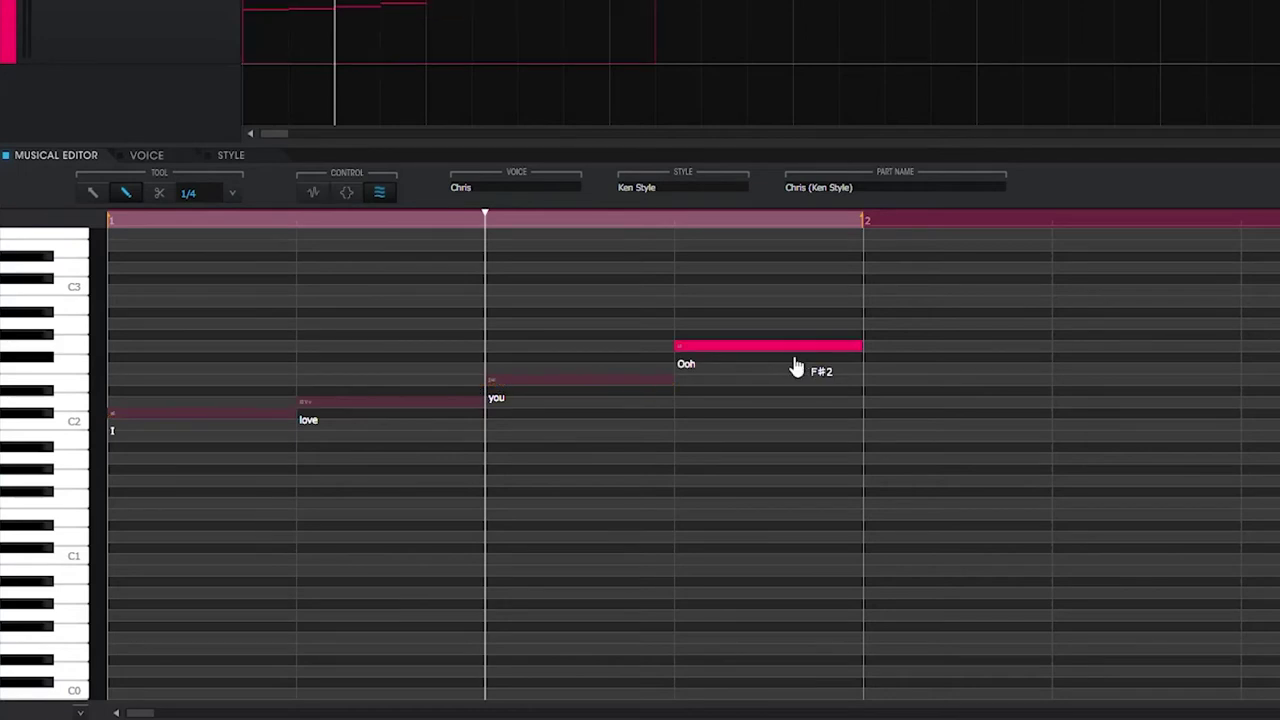
left_click(159, 193)
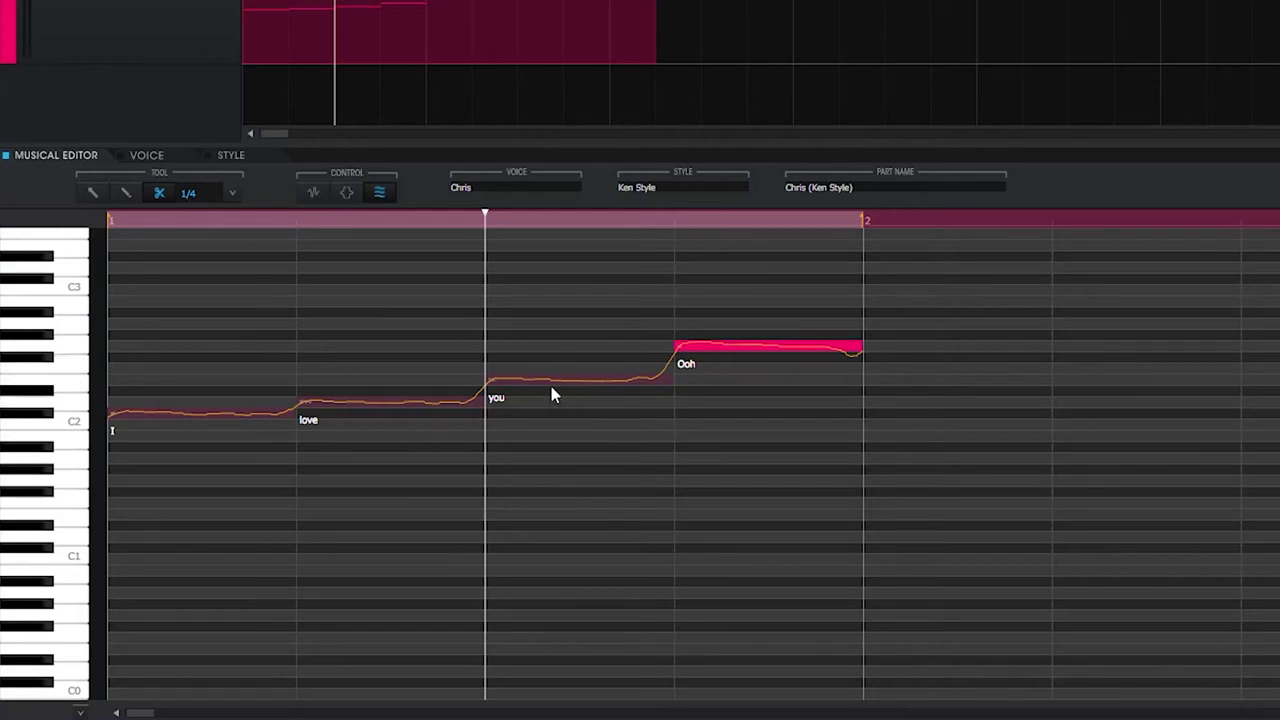
Set the Musical Editor's grid to 1/2 and try resizing the "Ooh" note at that spacing.
left_click(232, 188)
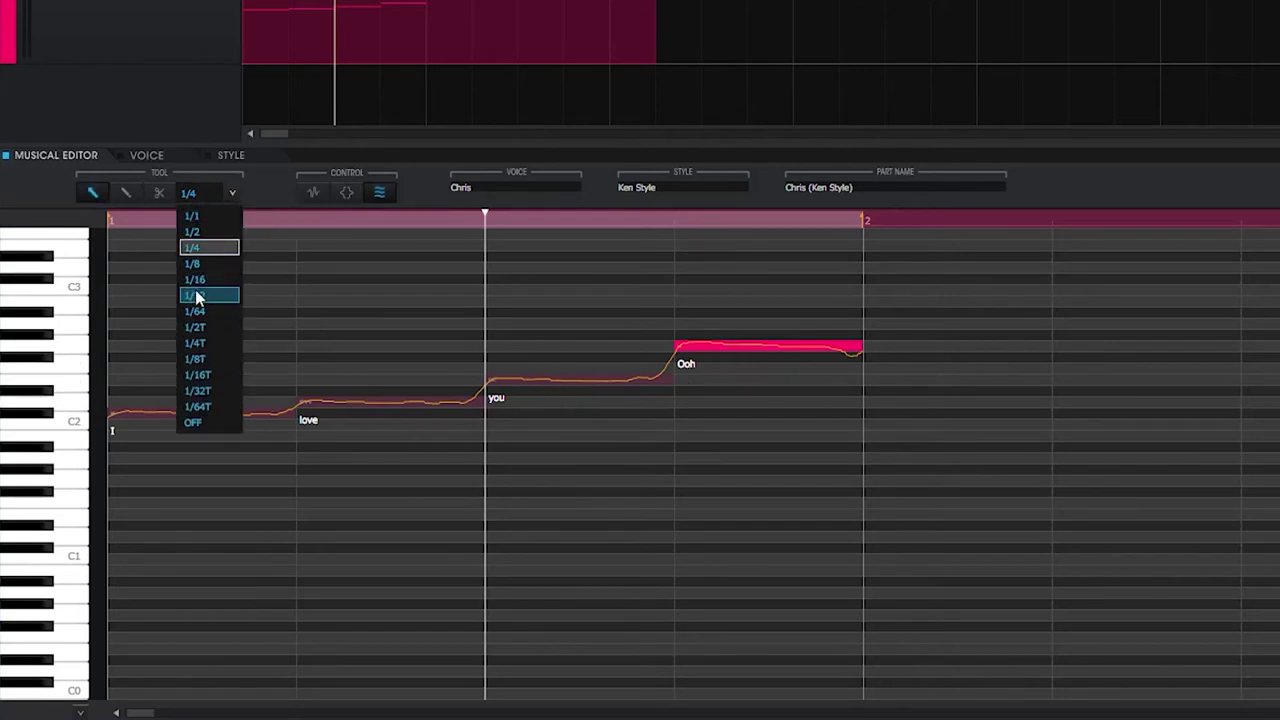
left_click(200, 232)
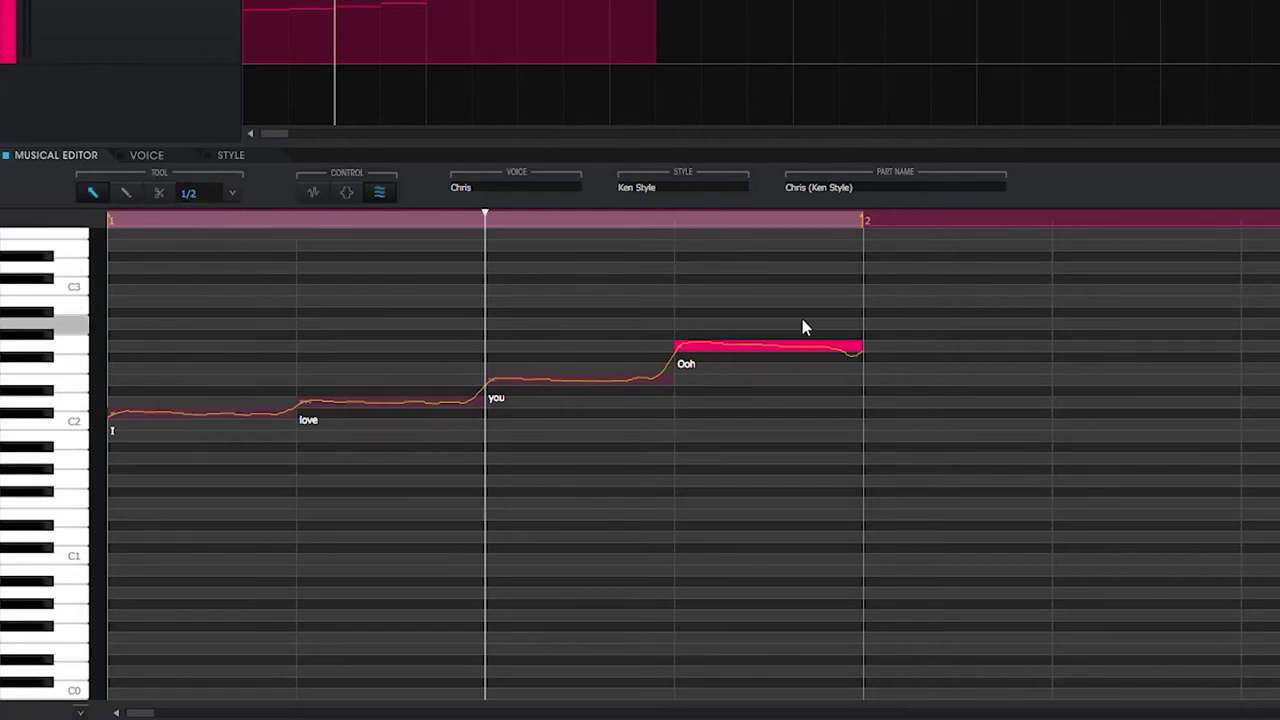
left_click_drag(858, 362, 988, 349)
mouse_move(1231, 354)
left_mouse_down()
mouse_move(1268, 358)
mouse_move(1171, 352)
mouse_move(1270, 348)
mouse_move(1245, 336)
left_mouse_up()
Set the Musical Editor's grid to 1/4 and try lengthening the "Ooh" note by one beat and shortening it again.
left_click(205, 193)
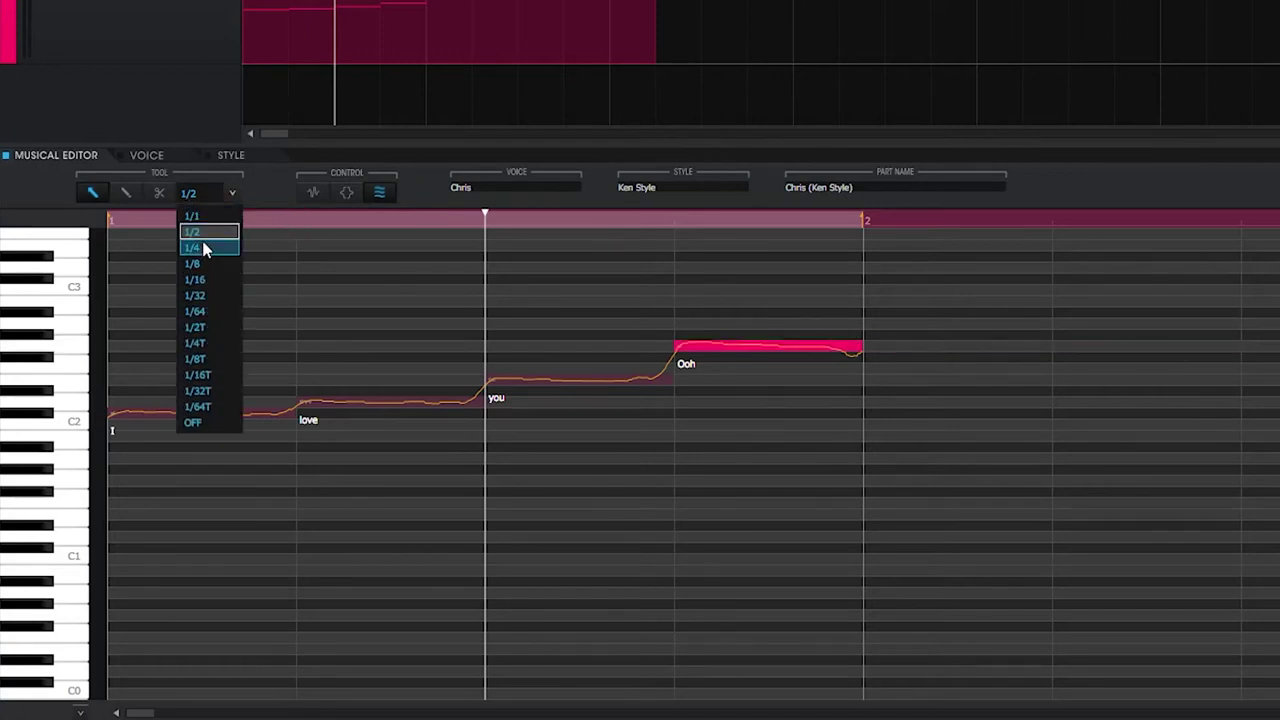
left_click(205, 248)
mouse_move(857, 346)
left_mouse_down()
mouse_move(1094, 351)
mouse_move(857, 349)
left_mouse_up()
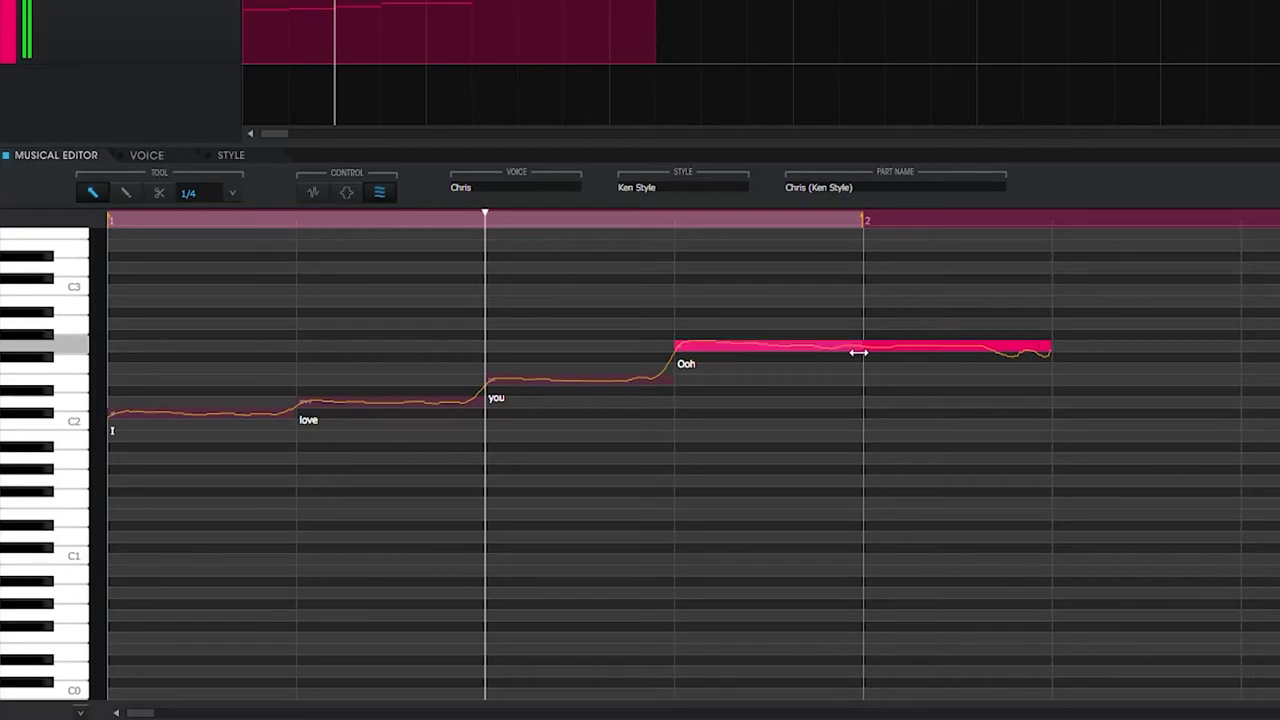
Show the notes as waveforms with only that Control option enabled, and play back the four-note phrase.
left_click(310, 193)
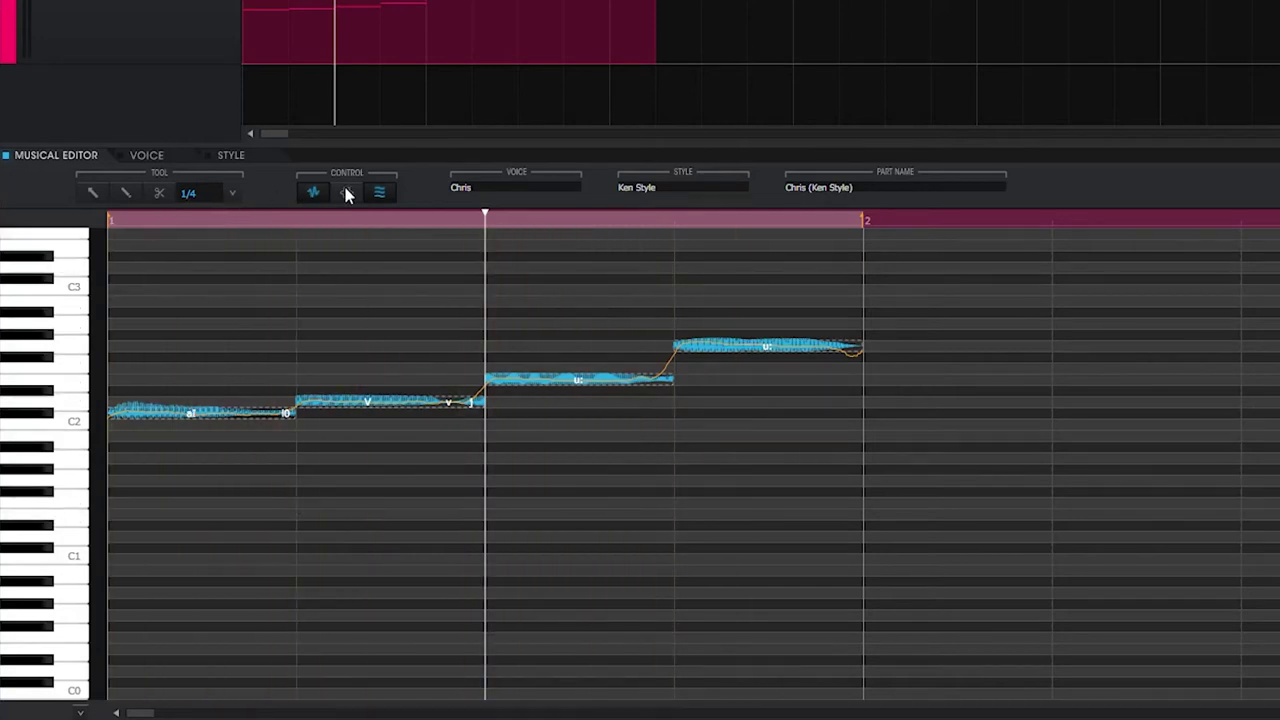
left_click(378, 193)
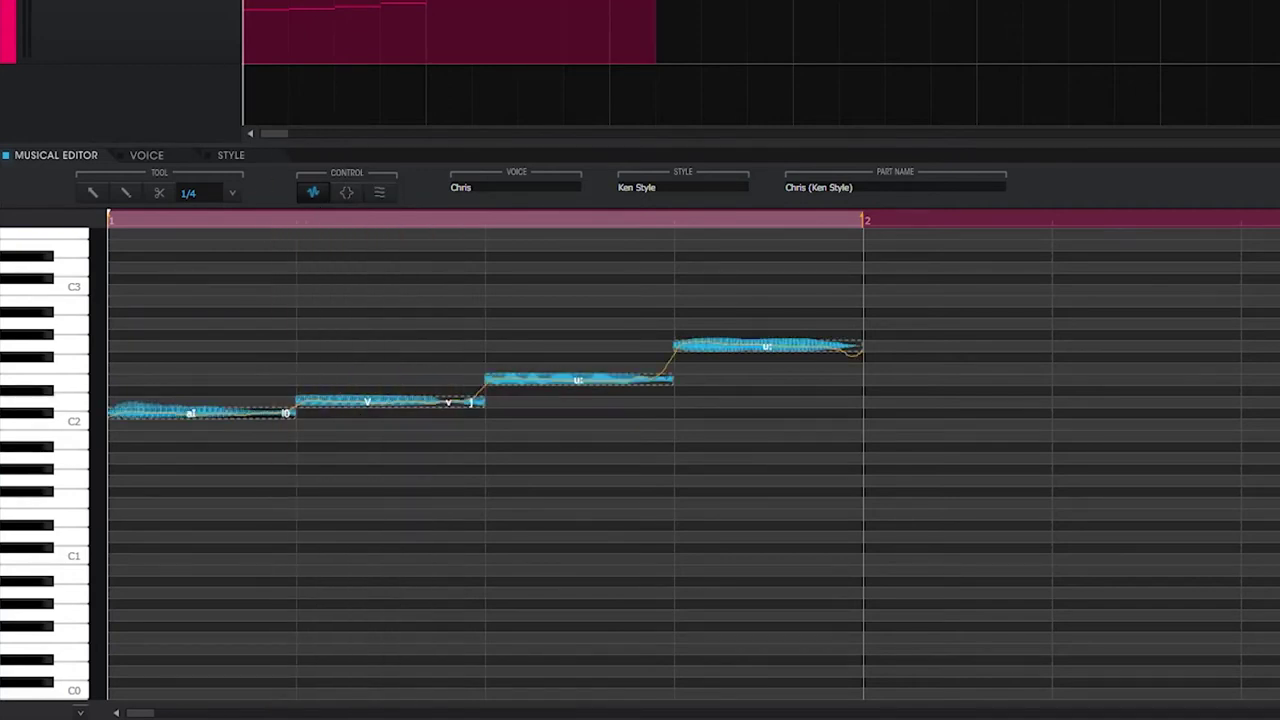
key("space")
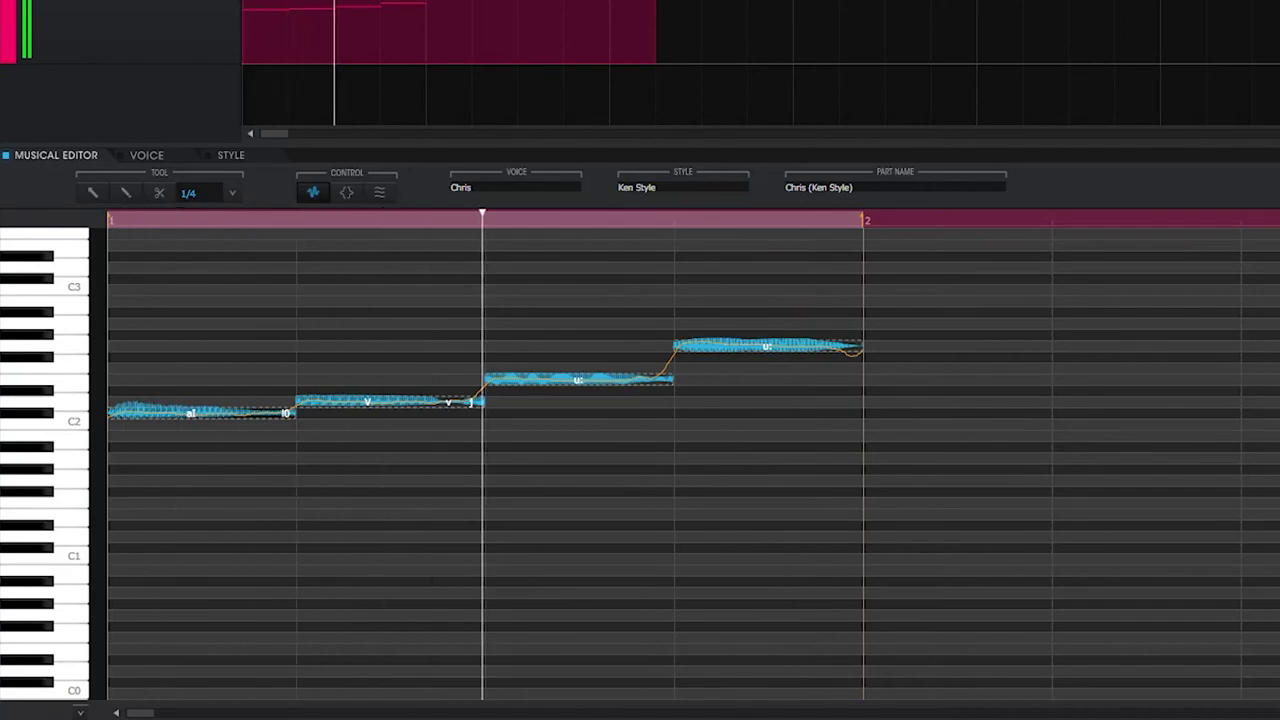
key("space")
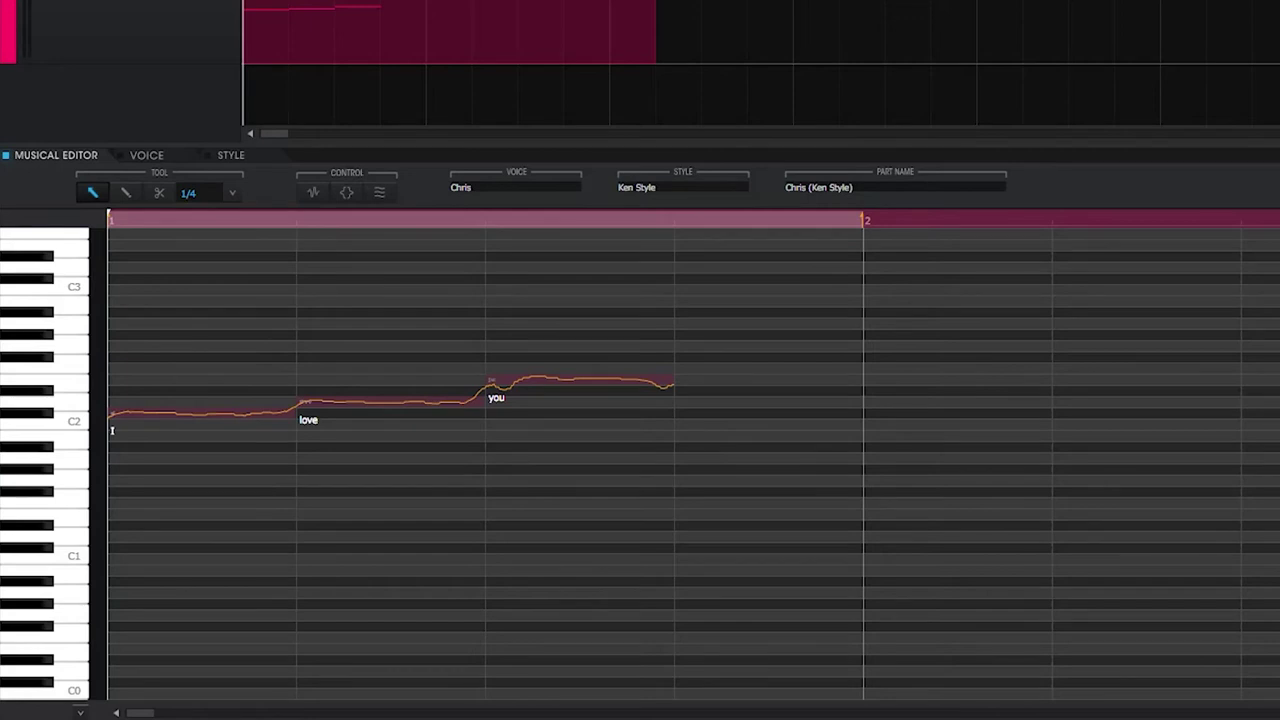
Play back the three-note phrase "I love you" with all Control options off.
key("space")
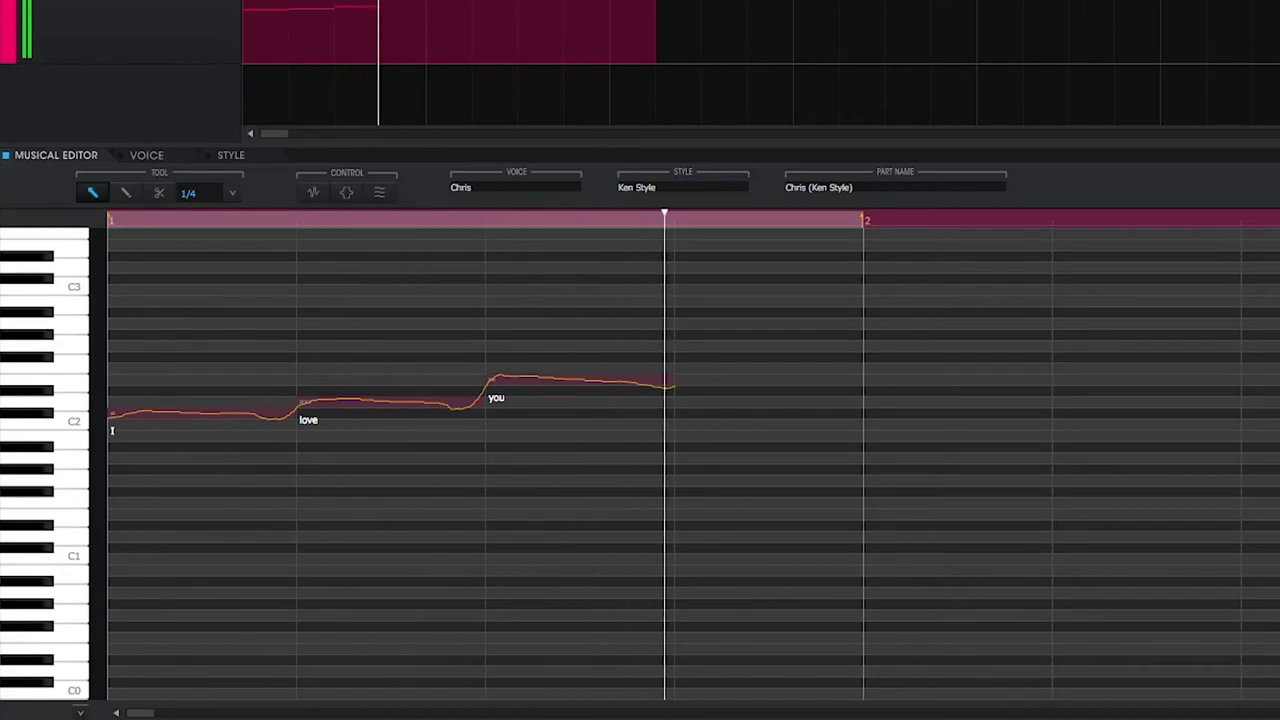
key("space")
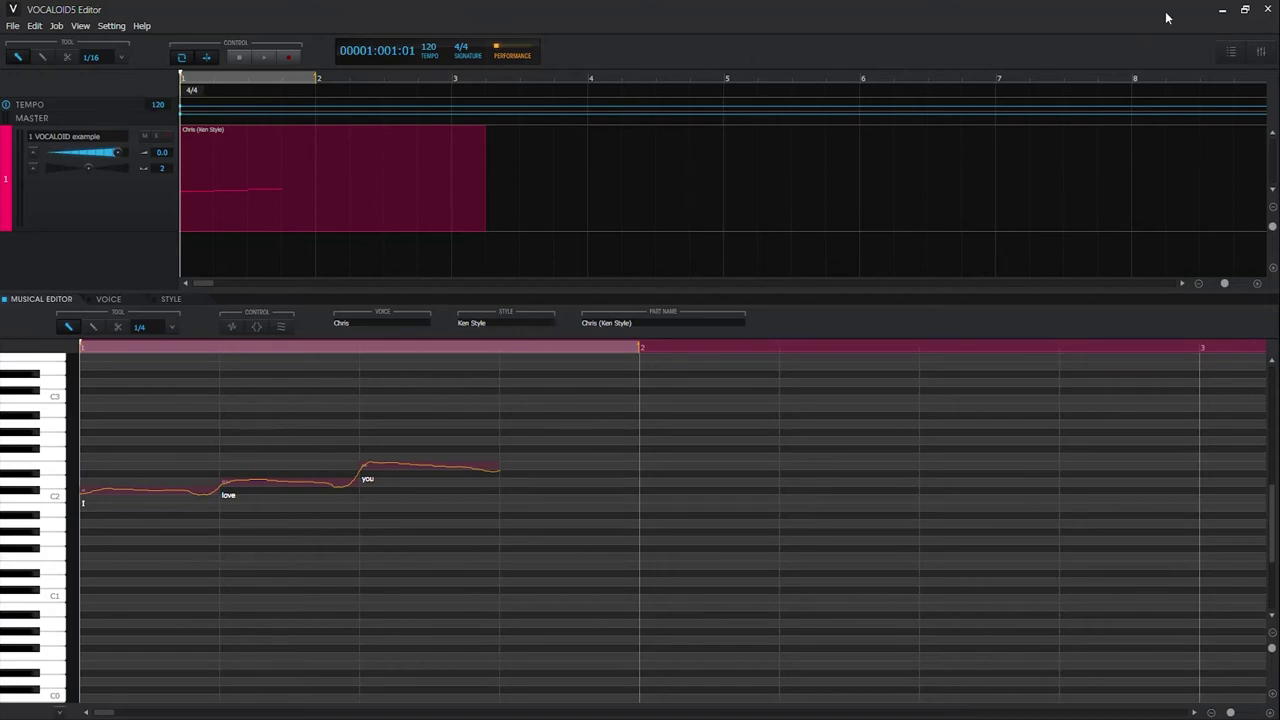
Switch to Cubase to show its transport panel, and return to the VOCALOID5 Editor through the VOCALOID5 VSTi window.
left_click(1218, 11)
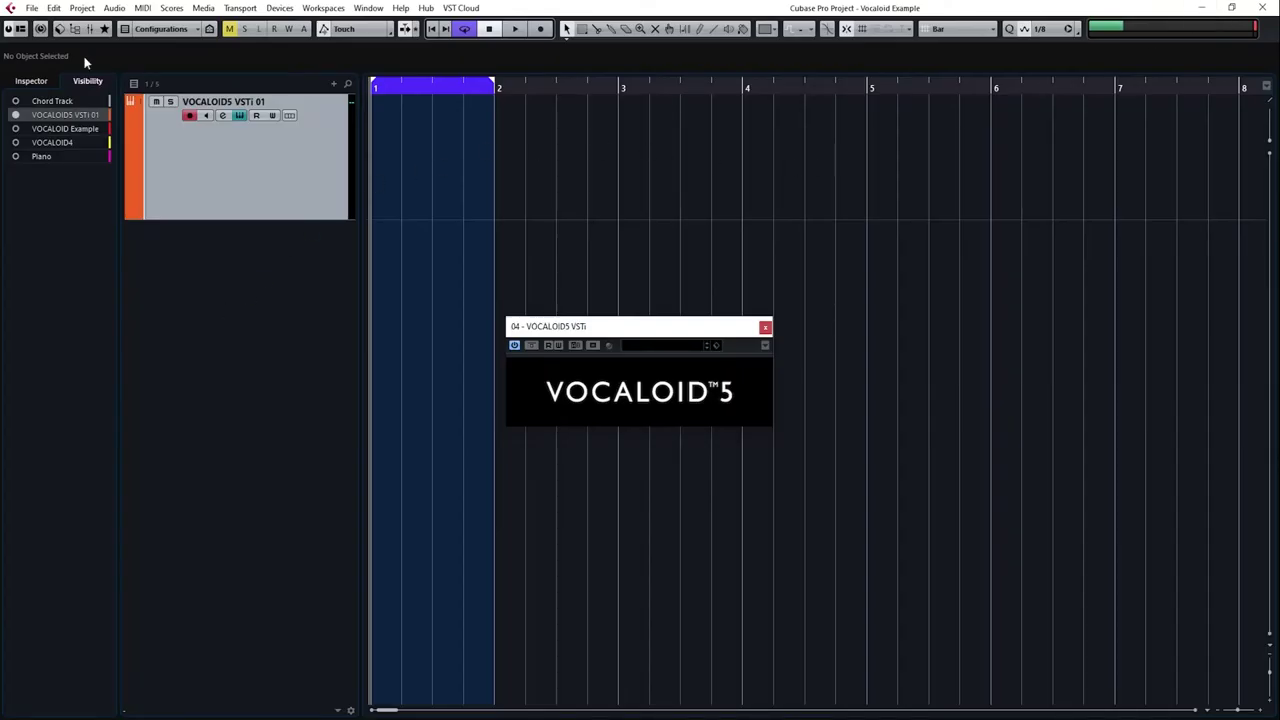
key("F2")
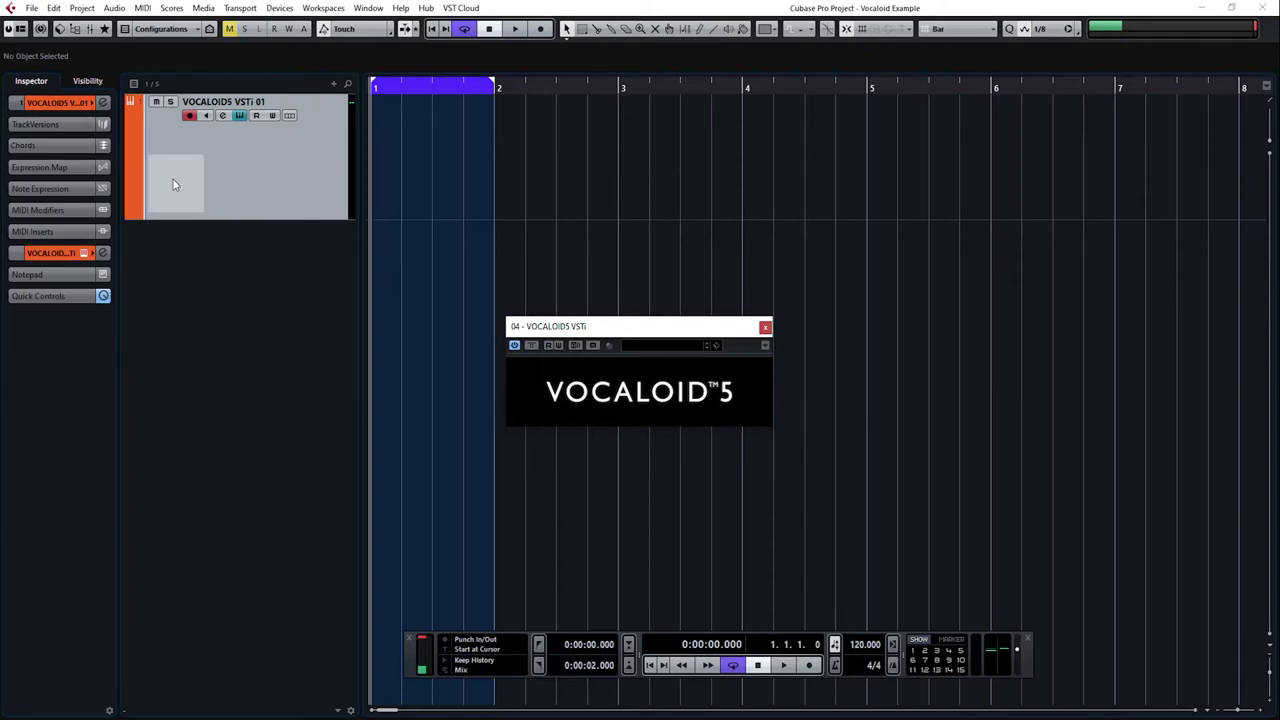
left_click(638, 423)
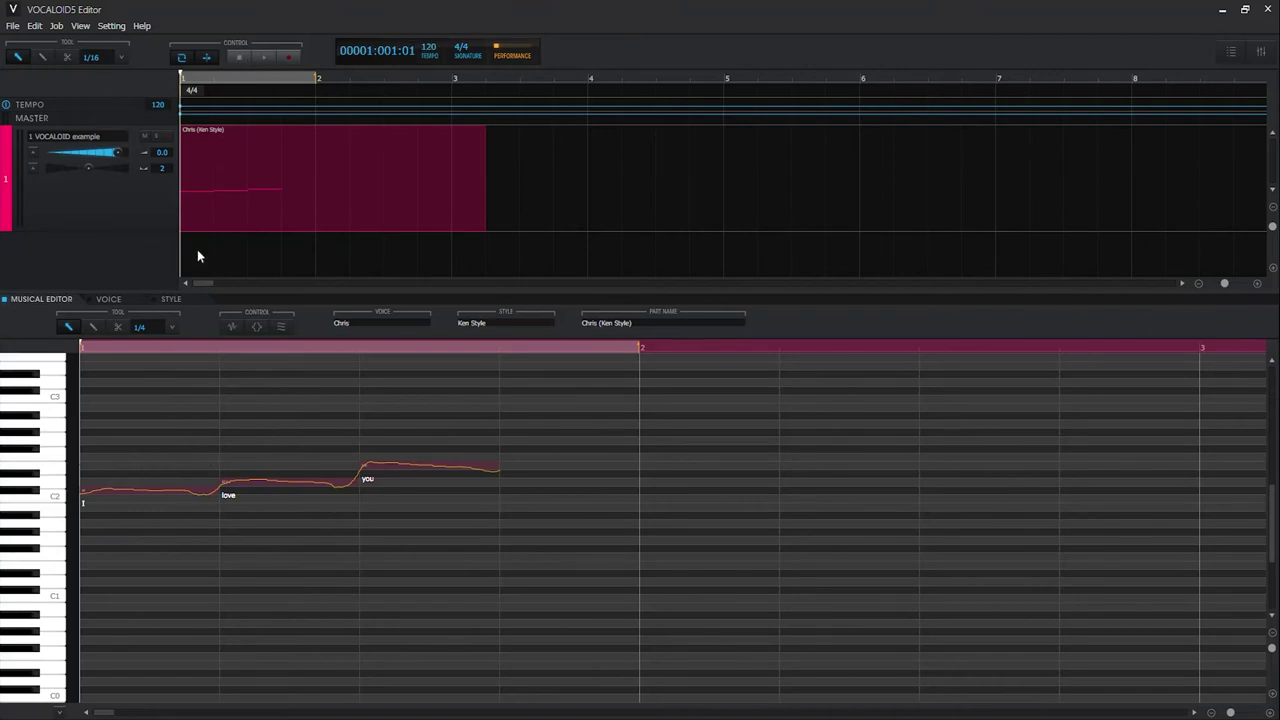
Start and stop playback with the VOCALOID5 Editor's own transport controls.
left_click(269, 63)
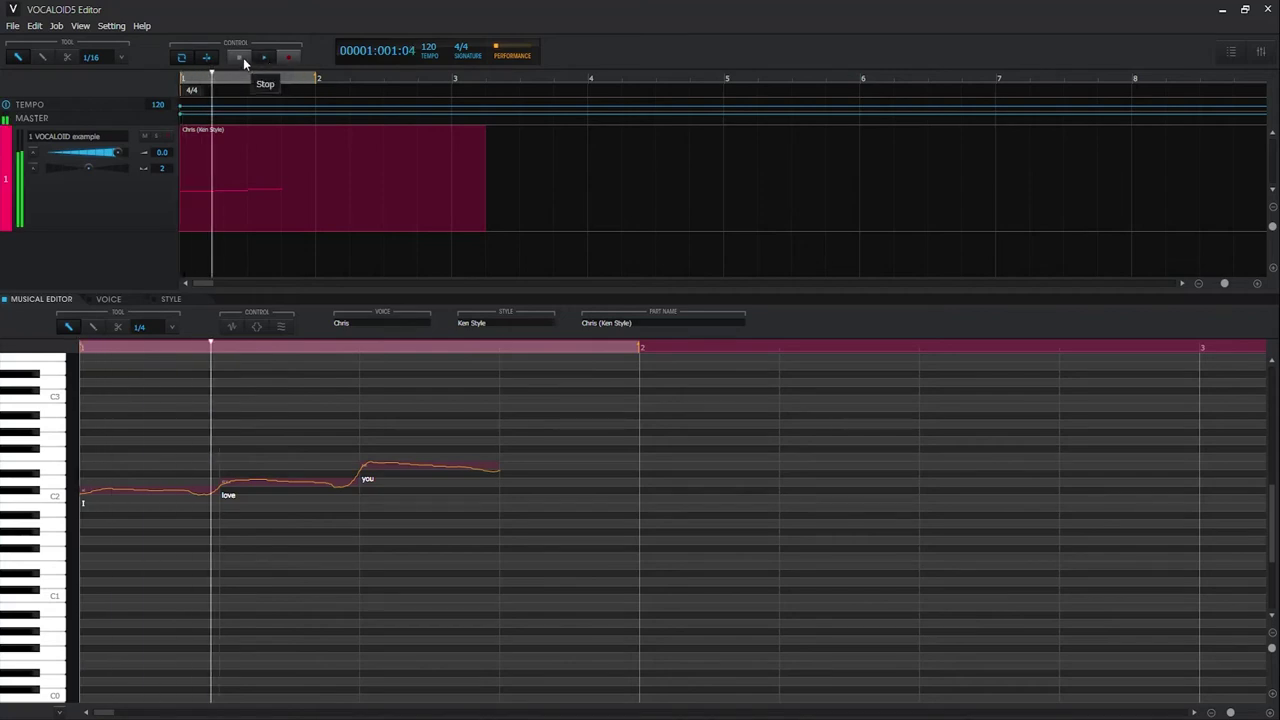
left_click(243, 58)
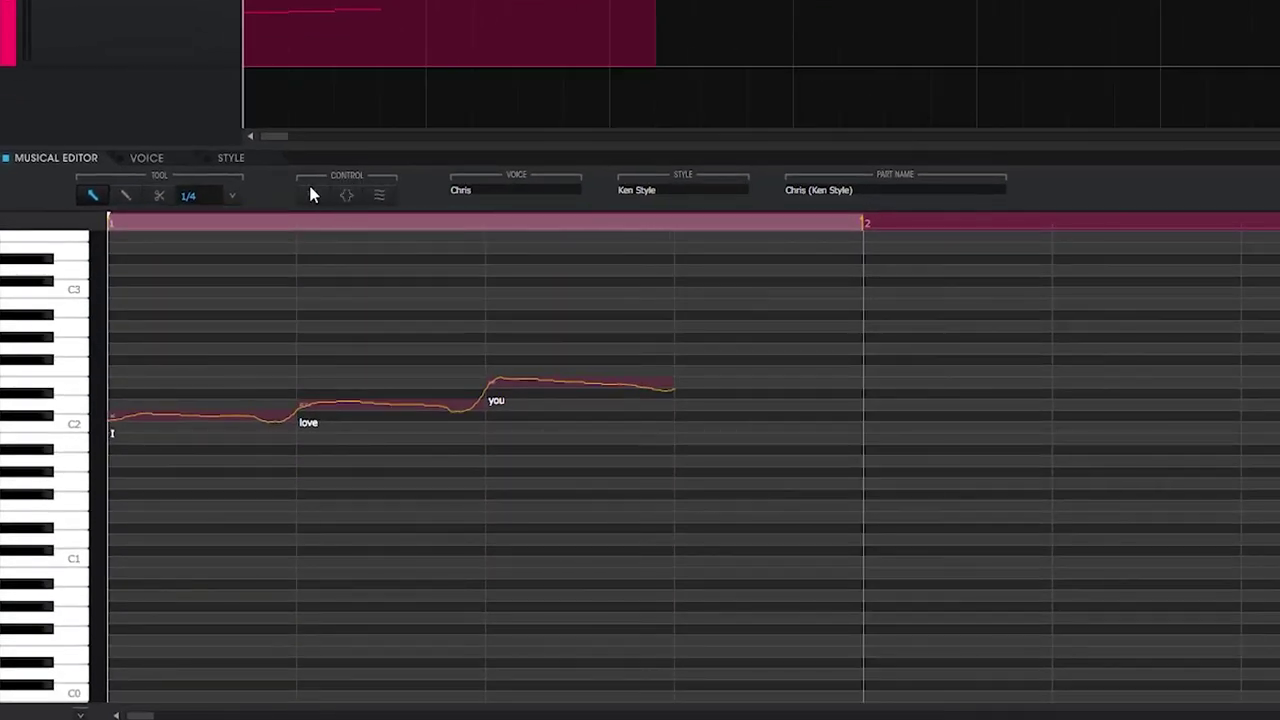
Show the note waveforms, lower the adjustment at the transition from "I" to "love", and play back the phrase.
left_click(310, 194)
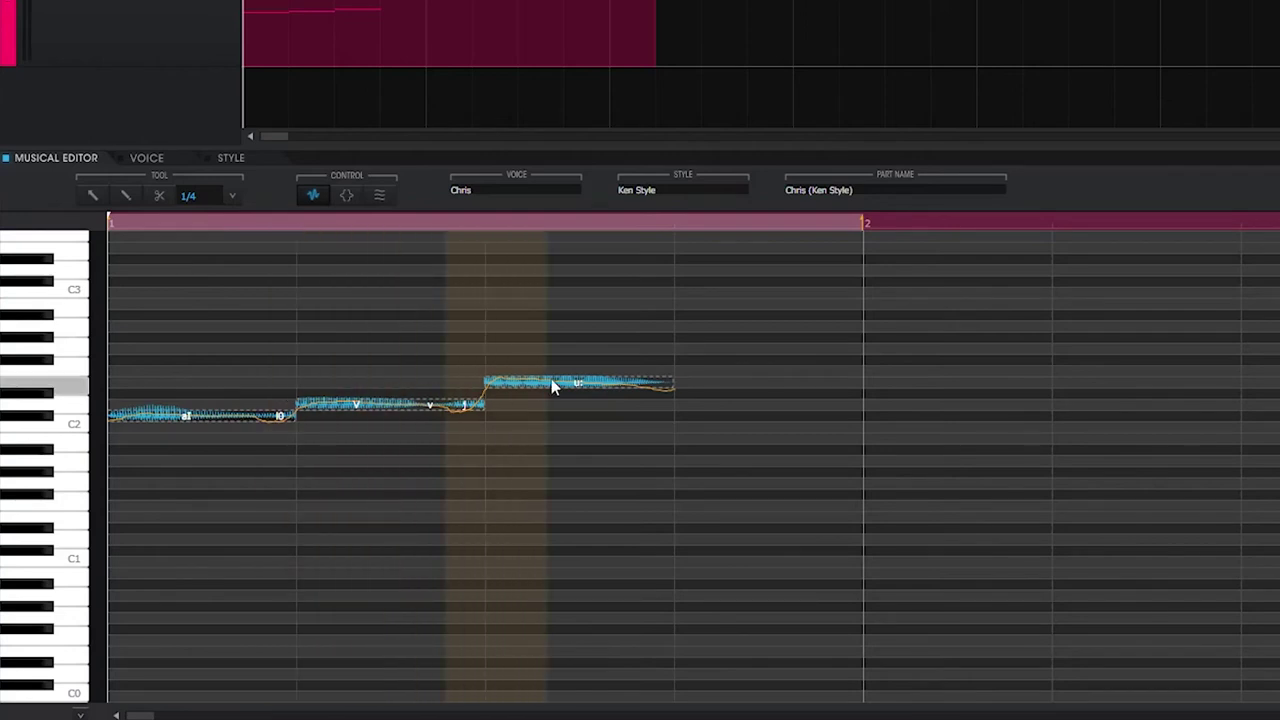
left_click(335, 396)
left_click_drag(335, 396, 350, 478)
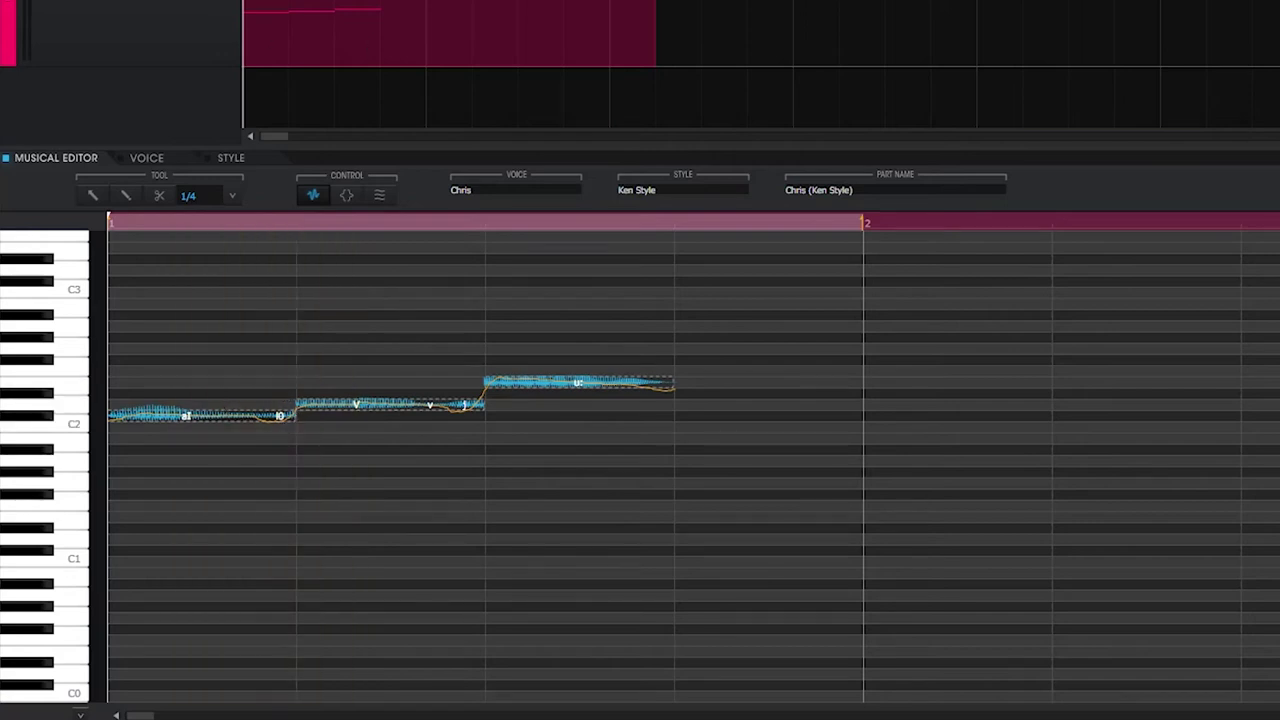
key("space")
key("space")
Raise the adjustment at the transition from "I" to "love" and play back the change.
left_click_drag(297, 408, 308, 277)
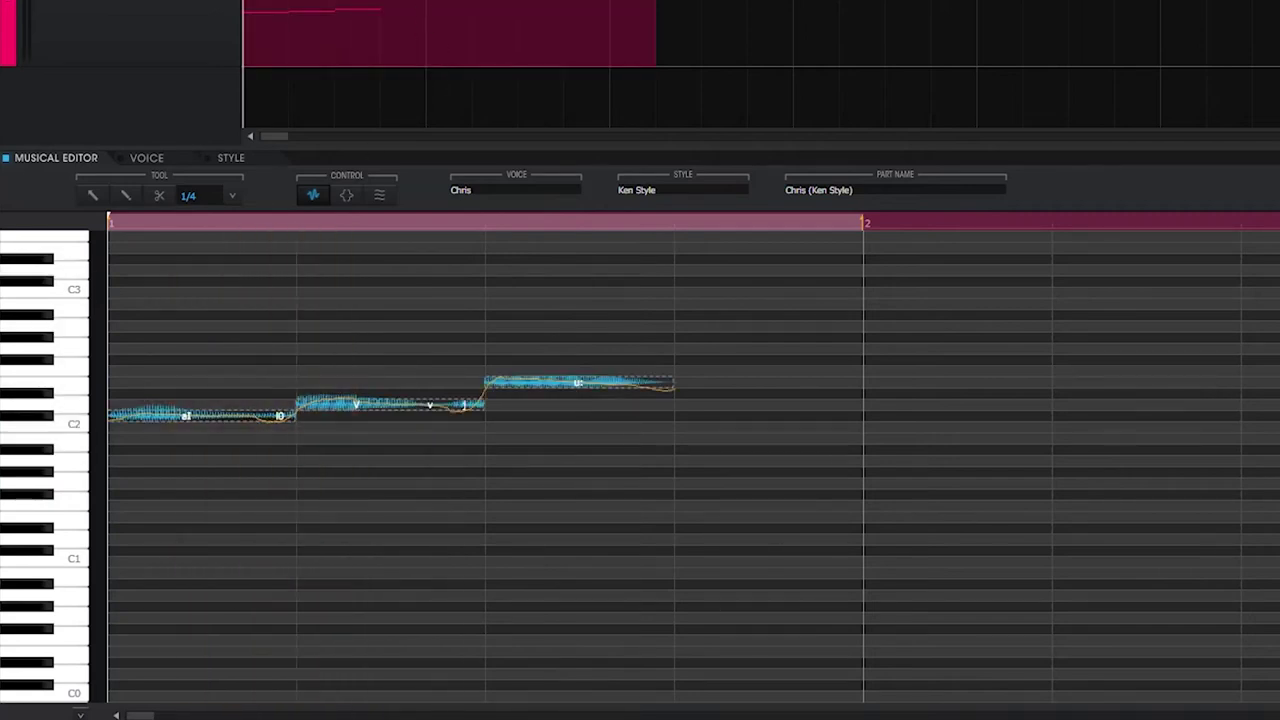
key("space")
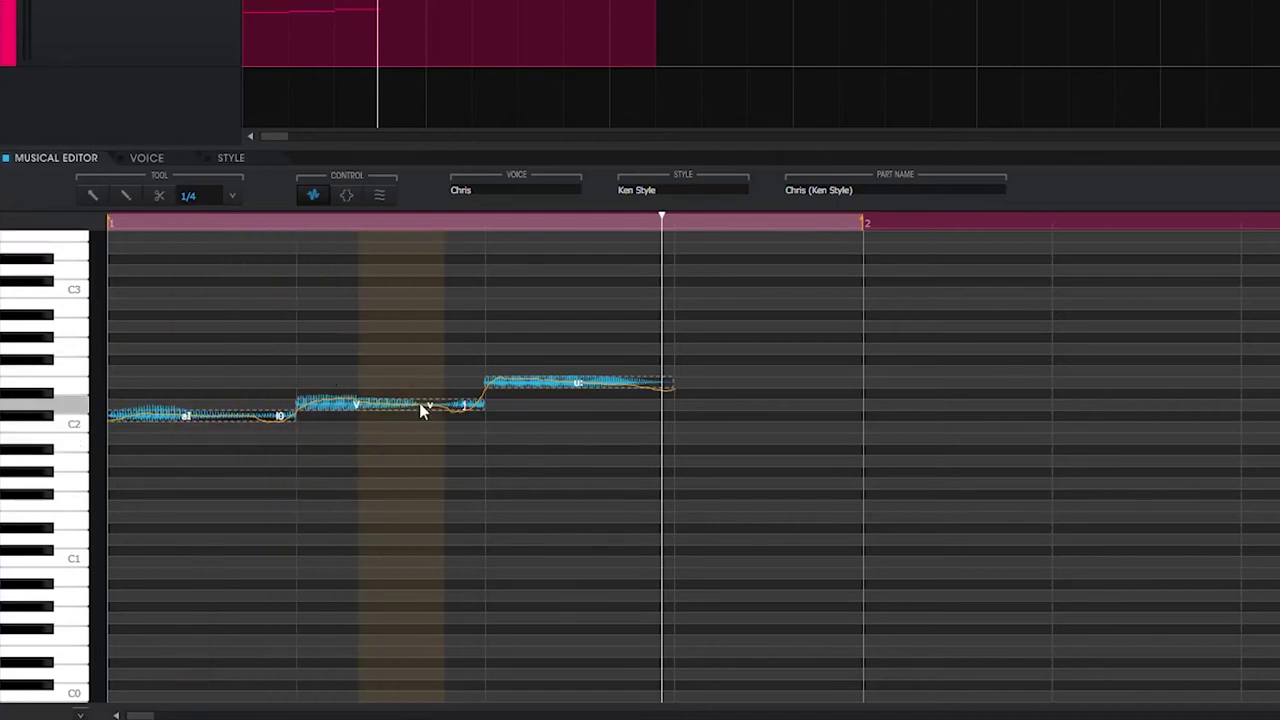
Raise the adjustment at the transition from "love" to "you" to near its maximum and play back the phrase.
left_click(482, 403)
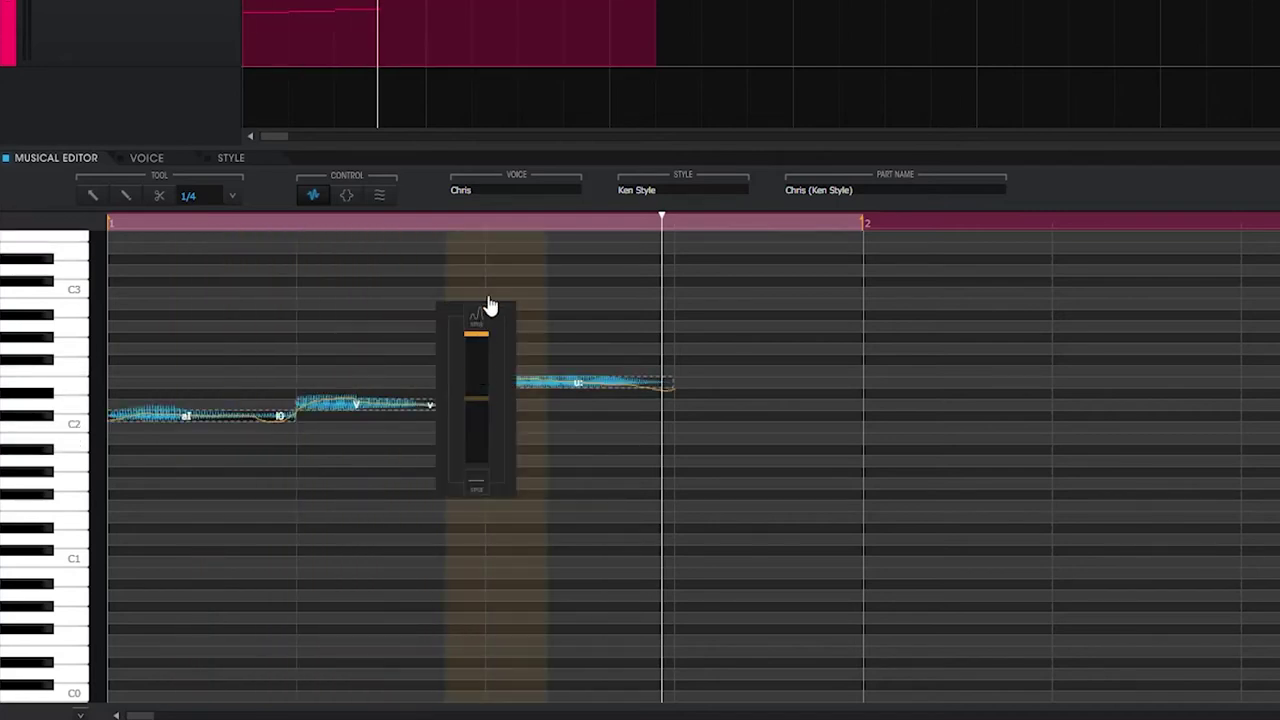
left_click(489, 305)
key("space")
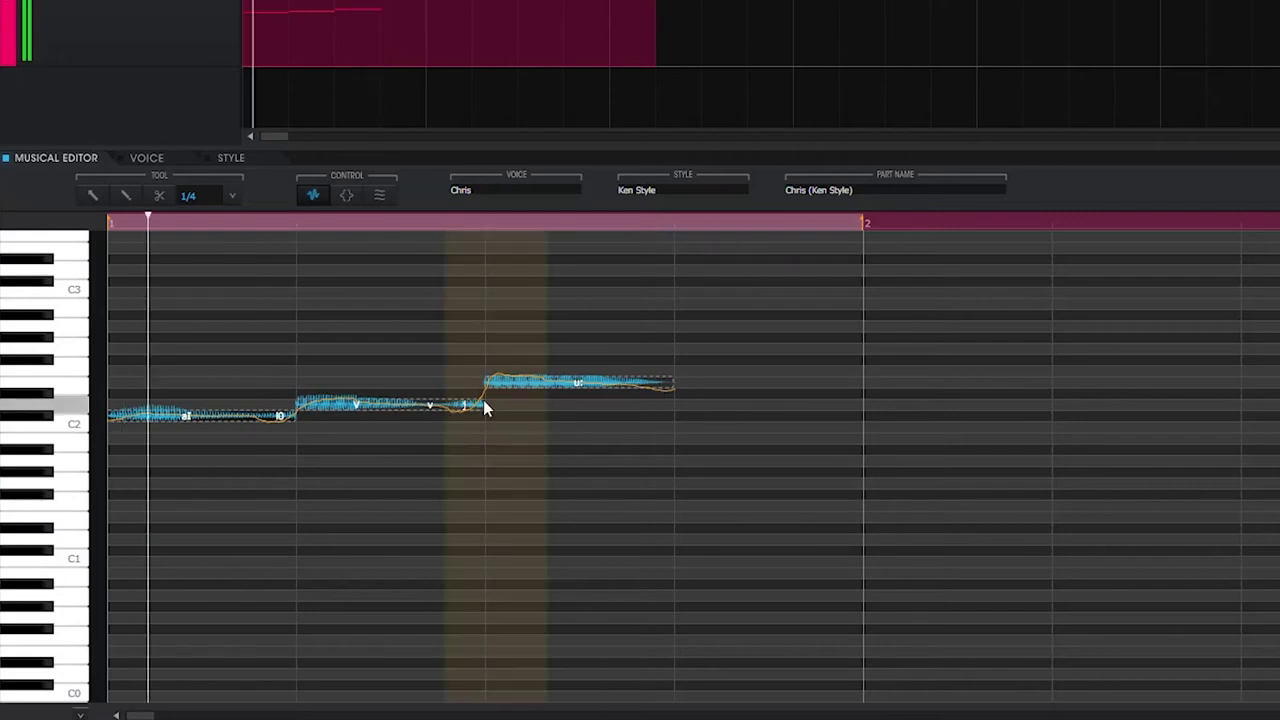
Stop playback and switch from the note waveforms to the Attack & Release Effect settings for the "you" note.
key("space")
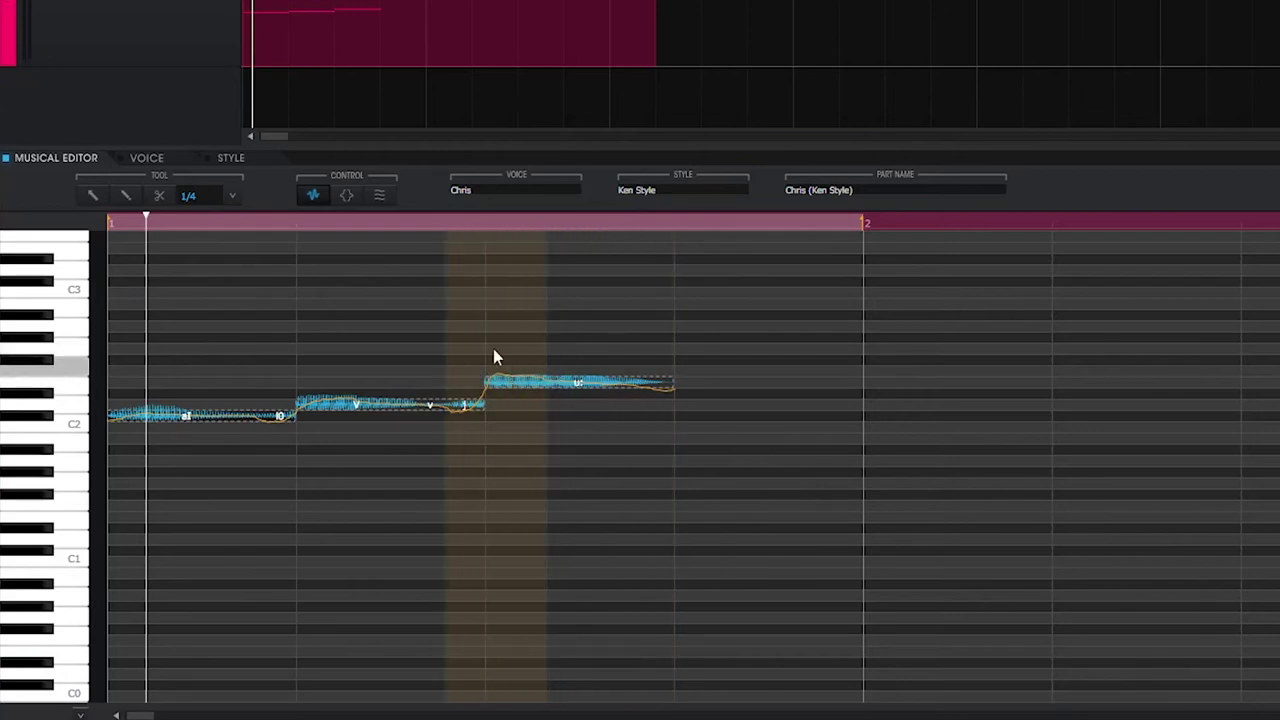
left_click(331, 195)
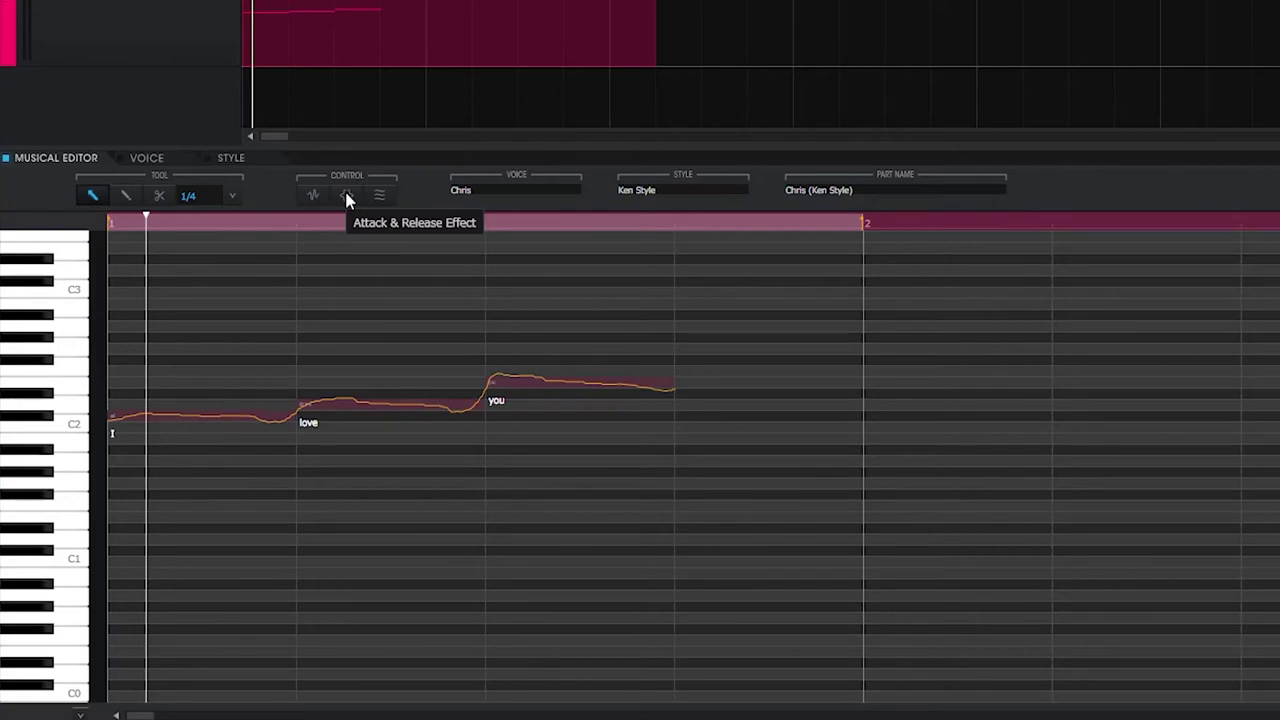
left_click(347, 196)
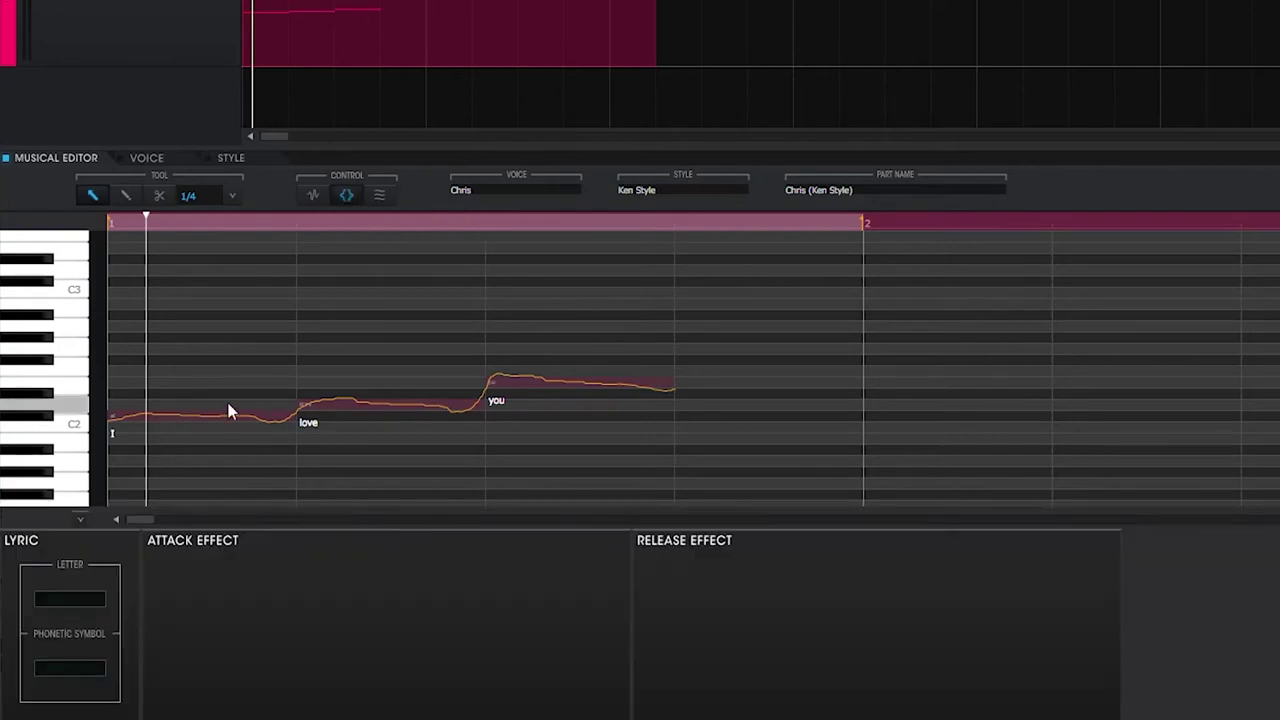
left_click(265, 421)
left_click(380, 403)
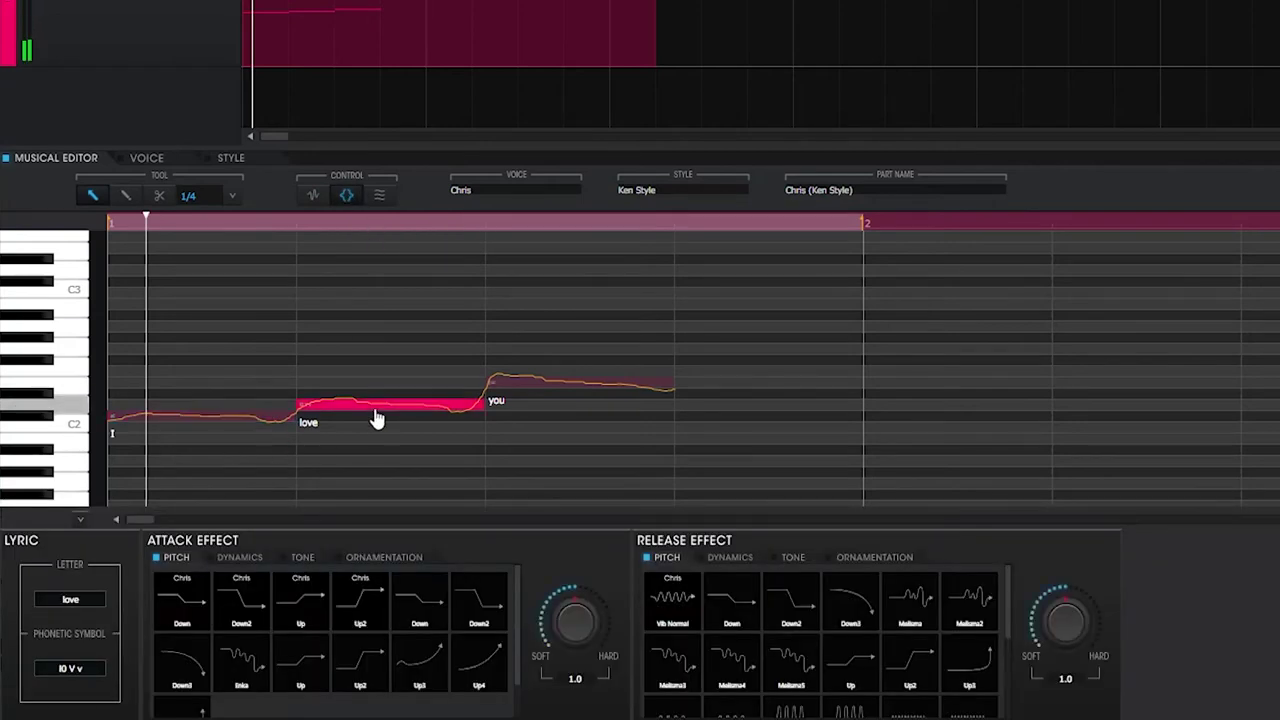
left_click(583, 393)
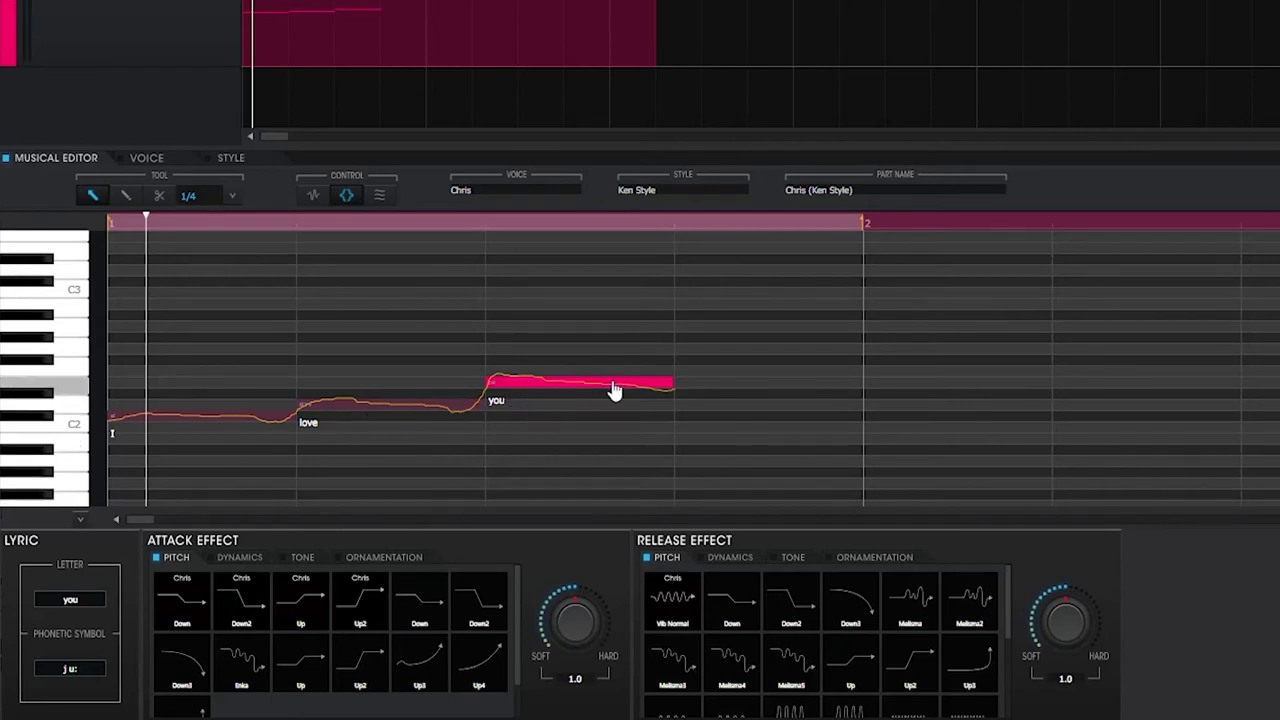
Apply the Up3 pitch attack effect to the "you" note and play back the phrase.
scroll(420, 635, "down", 1)
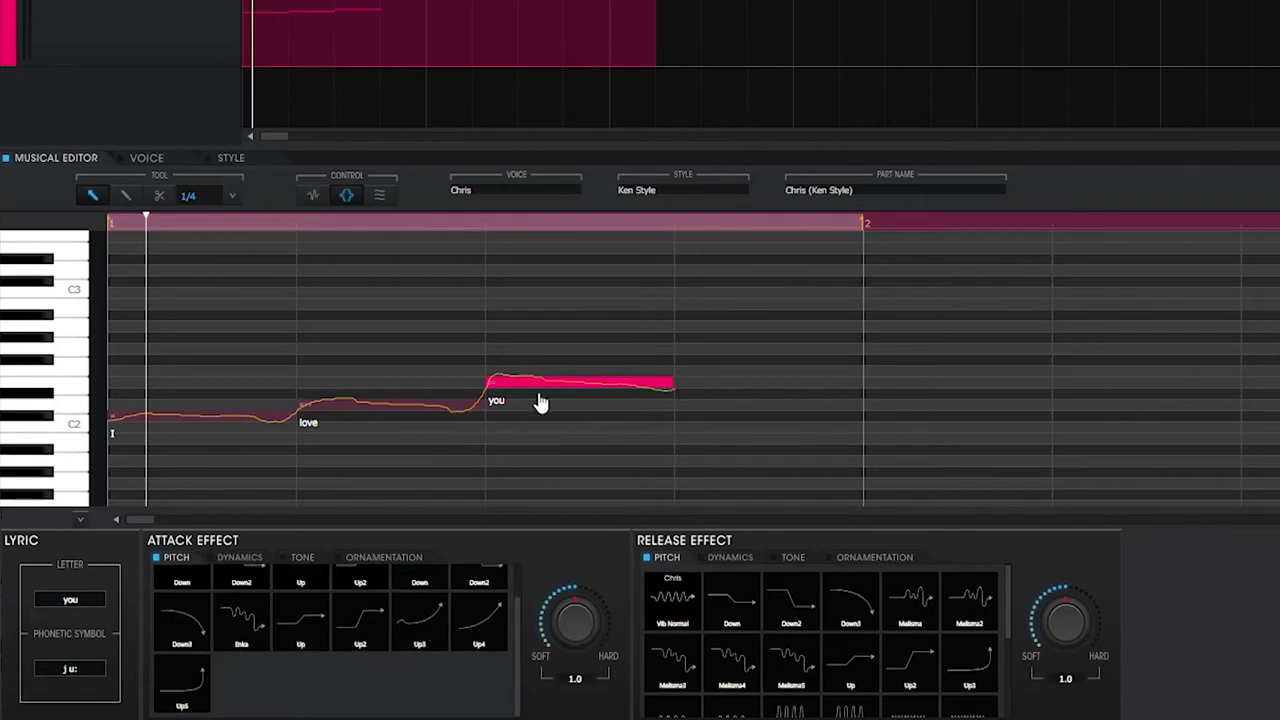
left_click(443, 625)
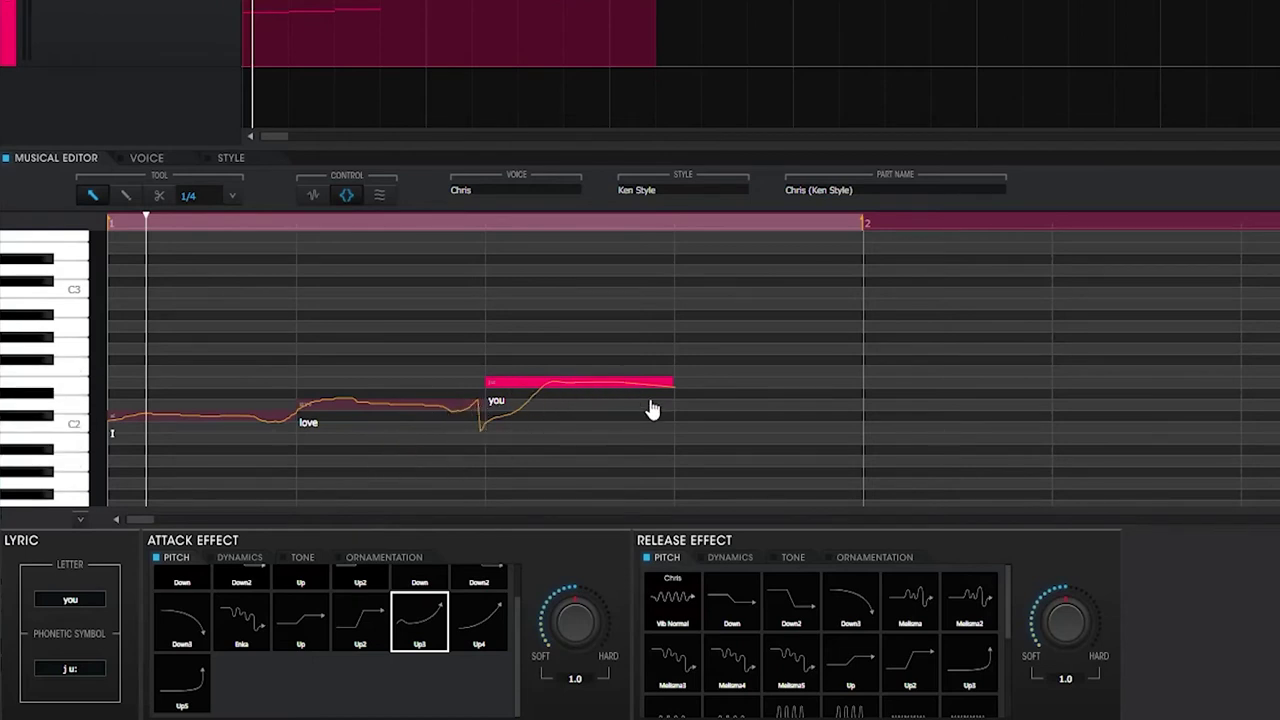
key("space")
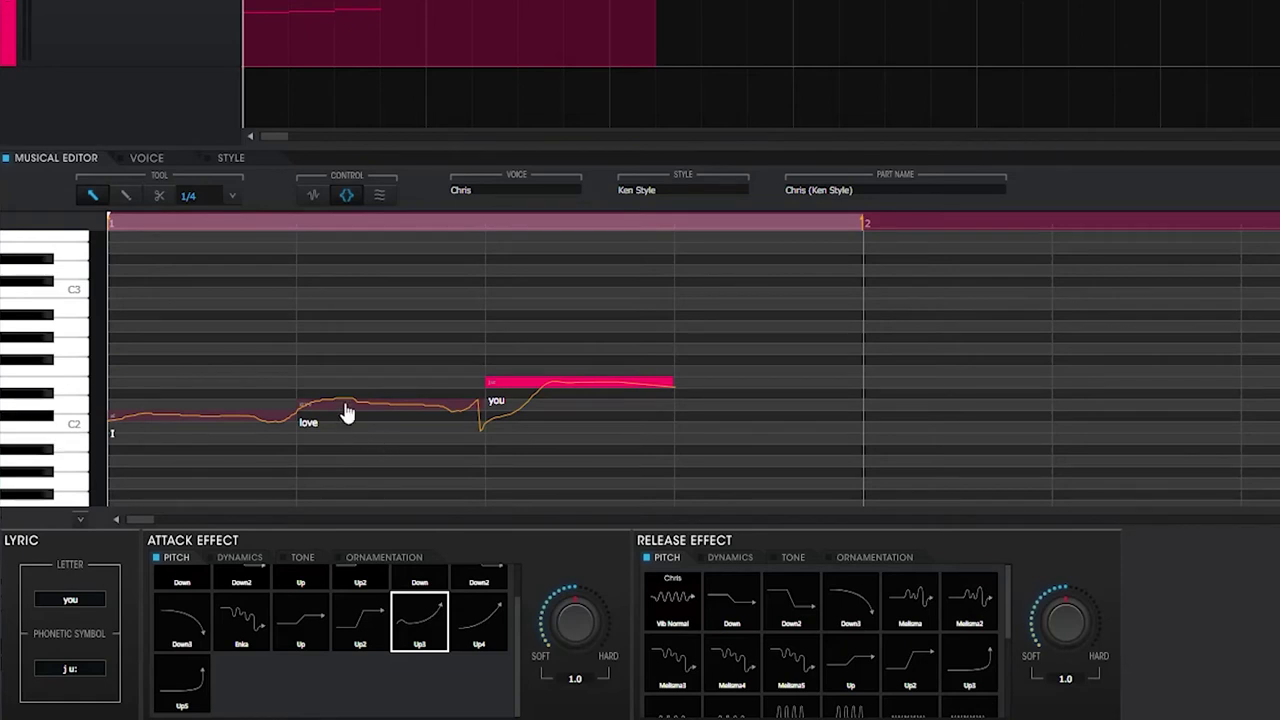
key("space")
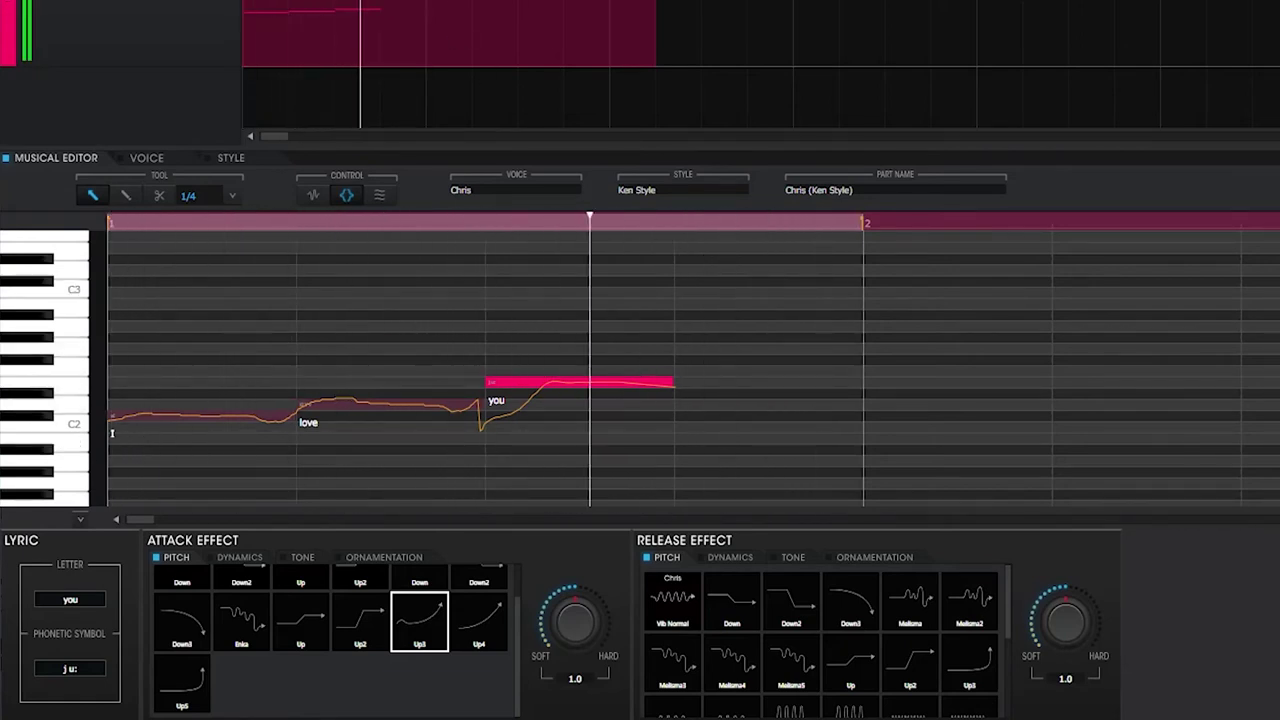
Compare the attack effect on "you" at strengths 1.9 and 0.3 by playing back the phrase, leaving it at 0.3.
scroll(581, 580, "up", 4)
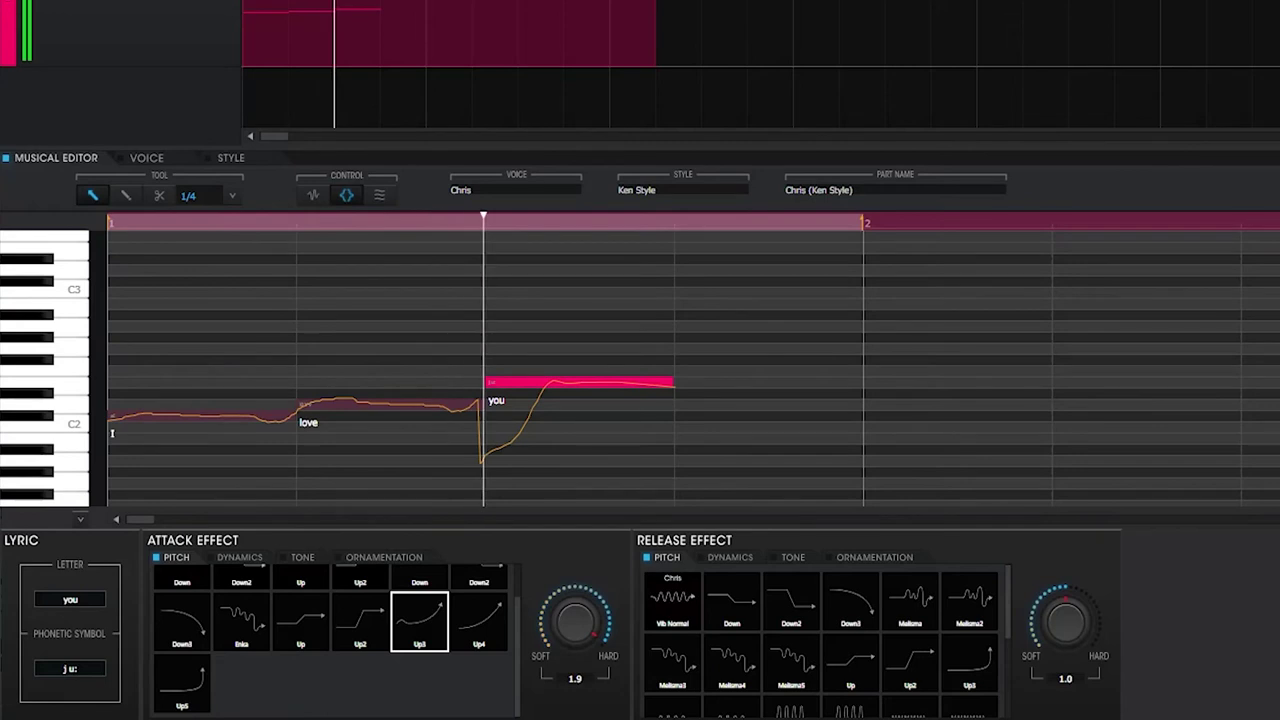
key("space")
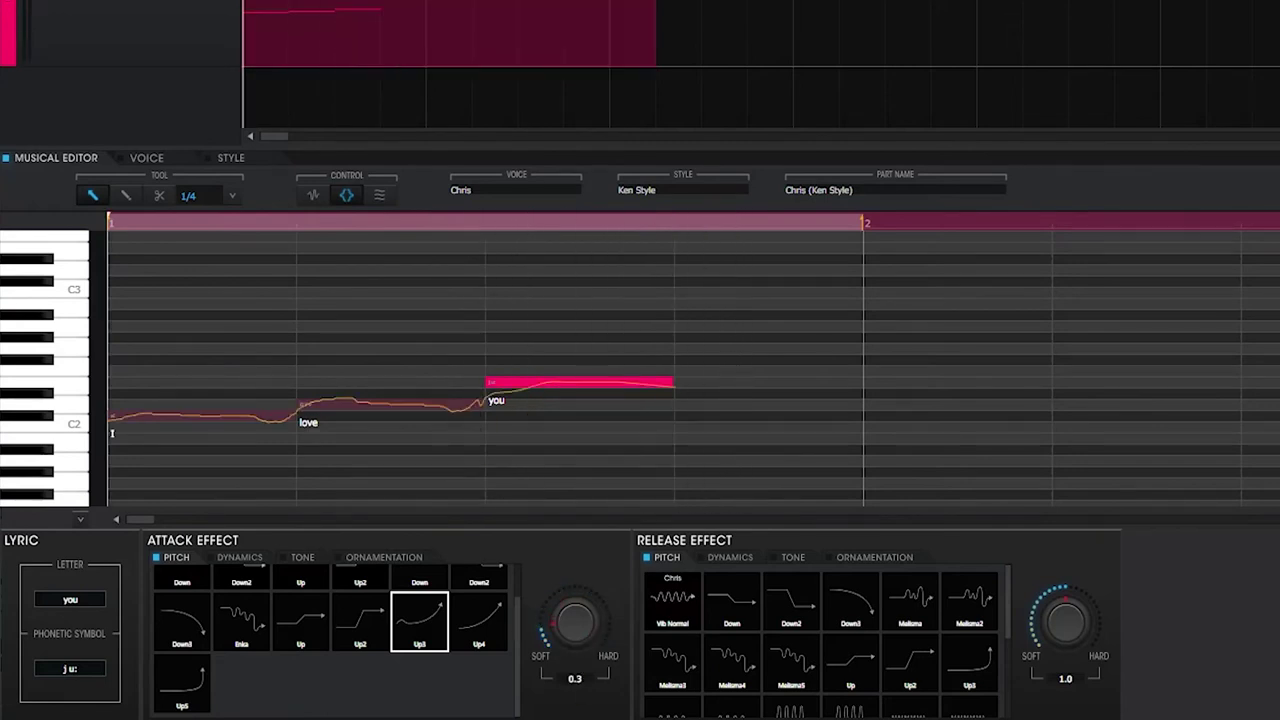
key("space")
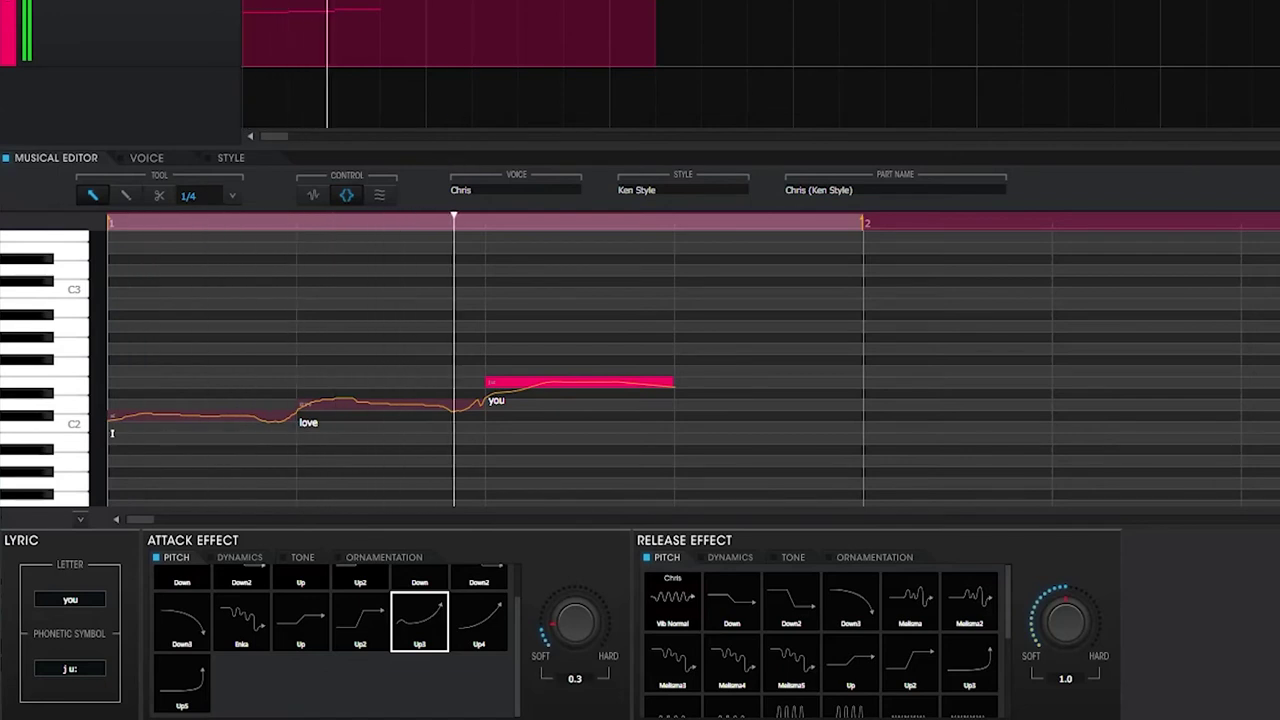
key("space")
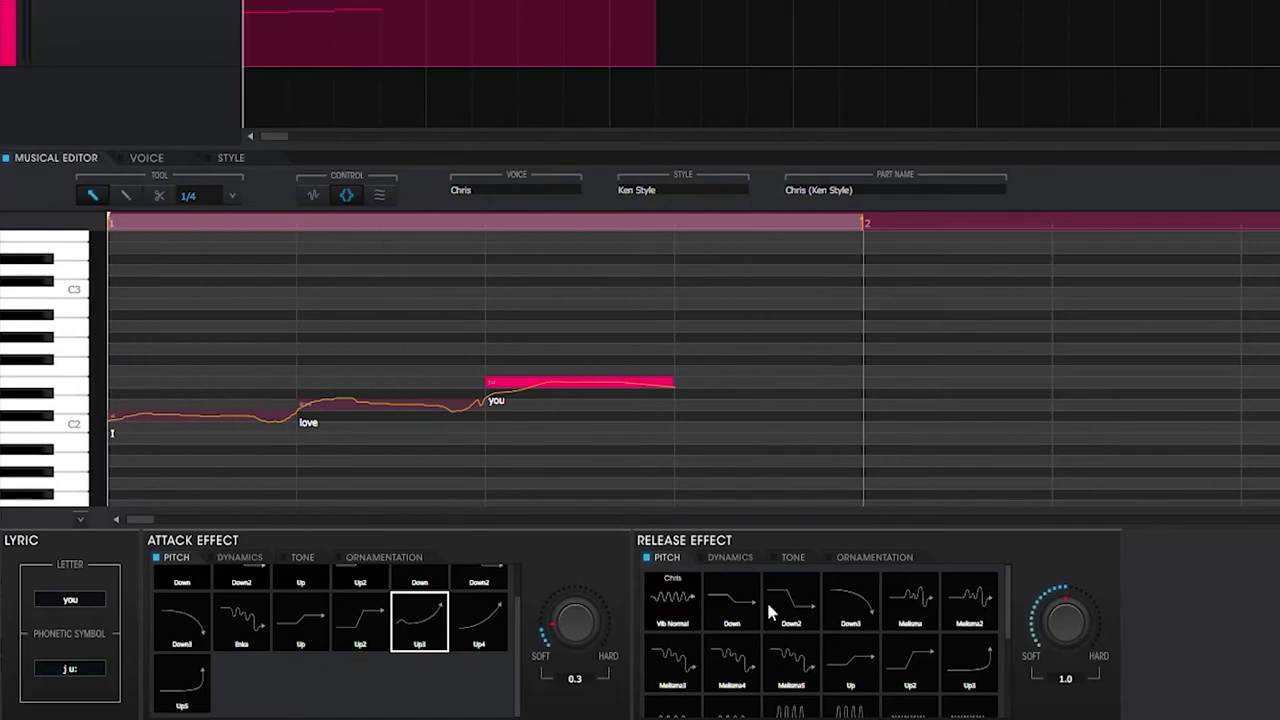
Apply the Vib Normal pitch release effect to "you" at strength 0.3 and play back the phrase.
scroll(760, 635, "down", 3)
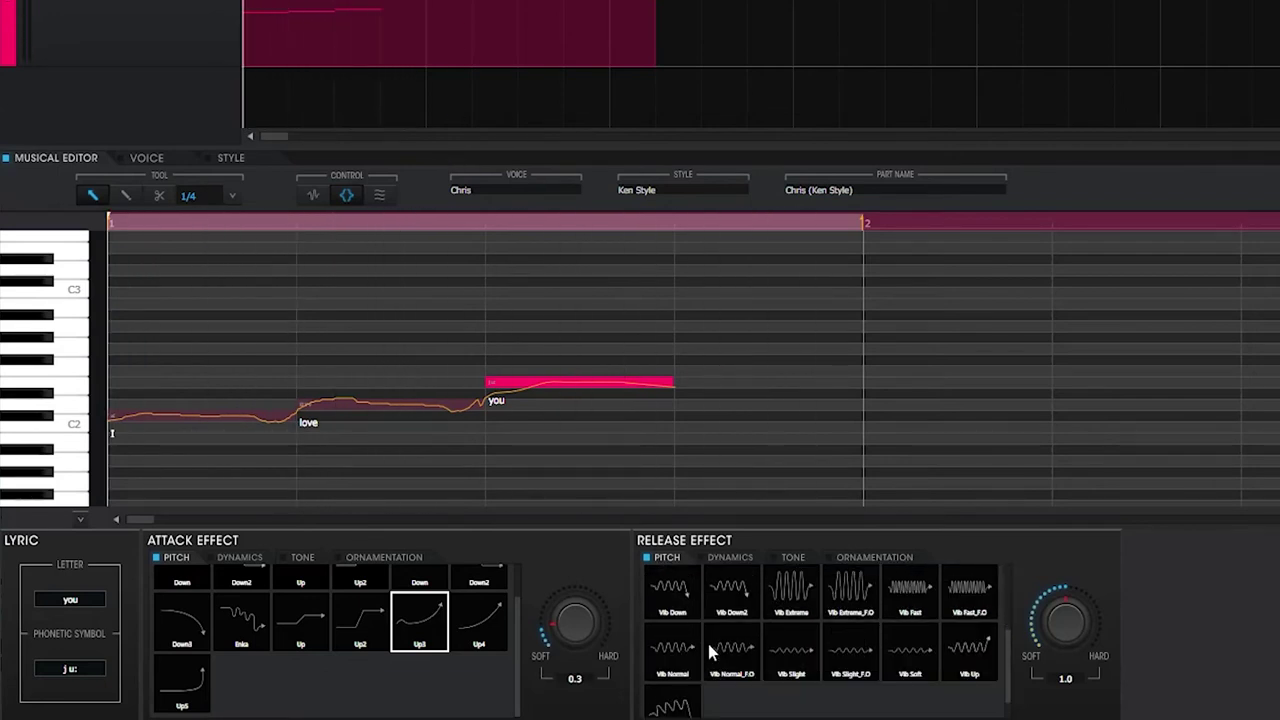
left_click(662, 656)
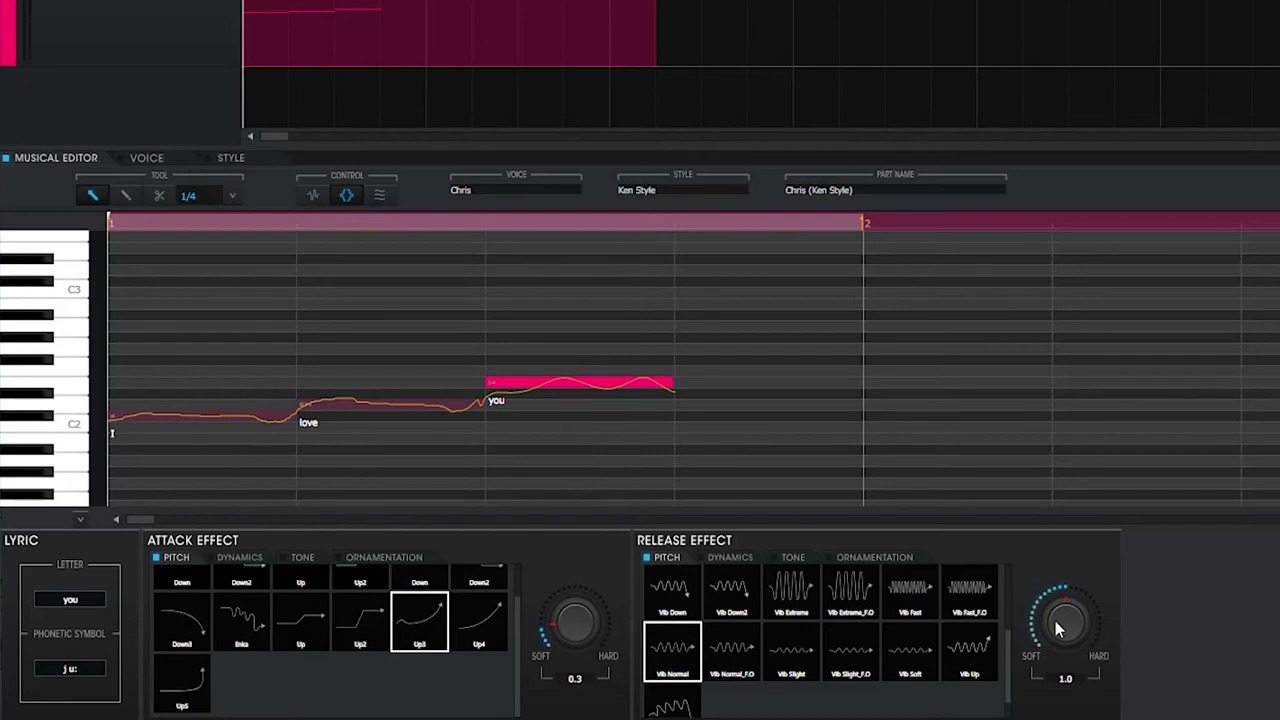
left_click_drag(1056, 658, 1056, 672)
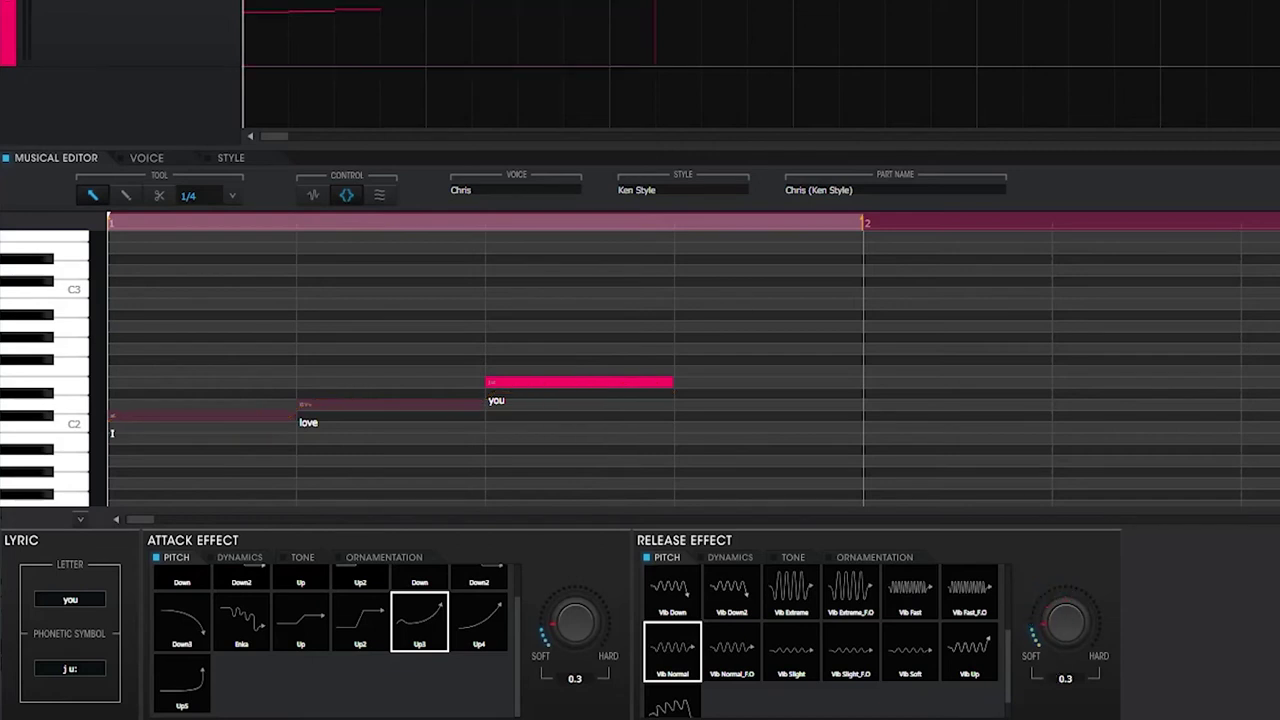
key("space")
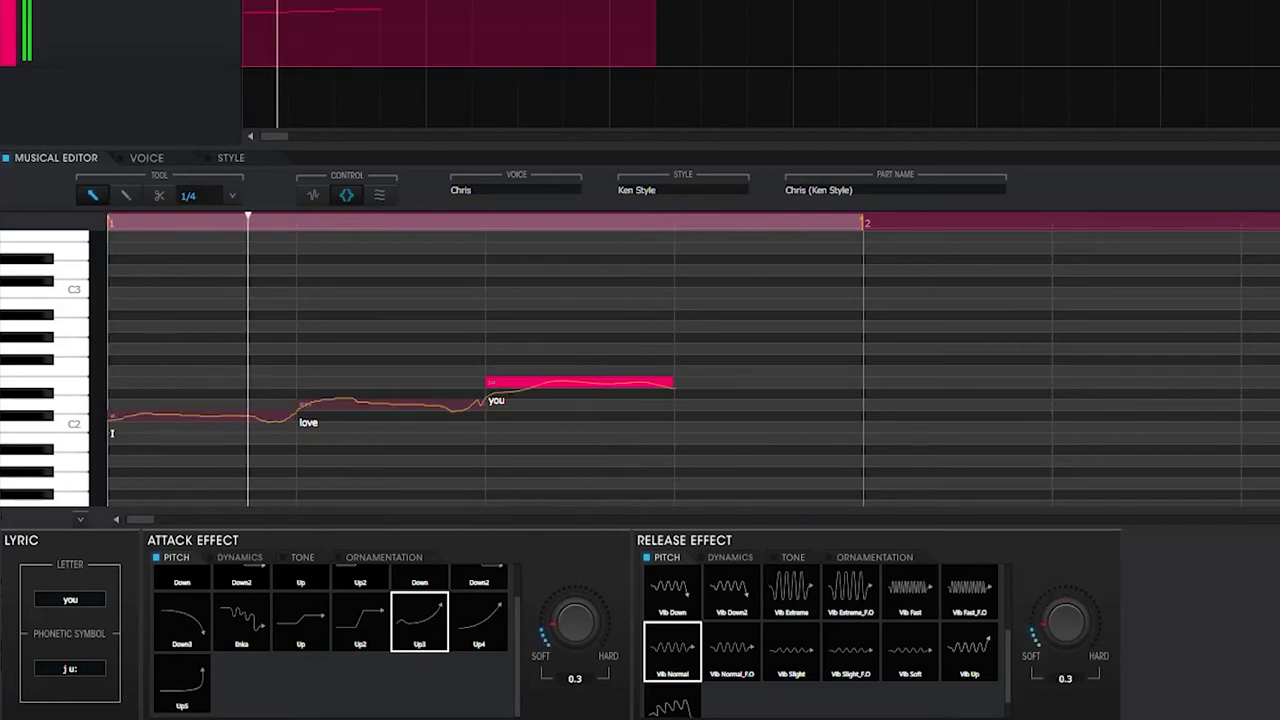
Raise the vibrato release effect on "you" to the maximum strength of 2.0 and play back the phrase.
left_click_drag(1066, 622, 1057, 374)
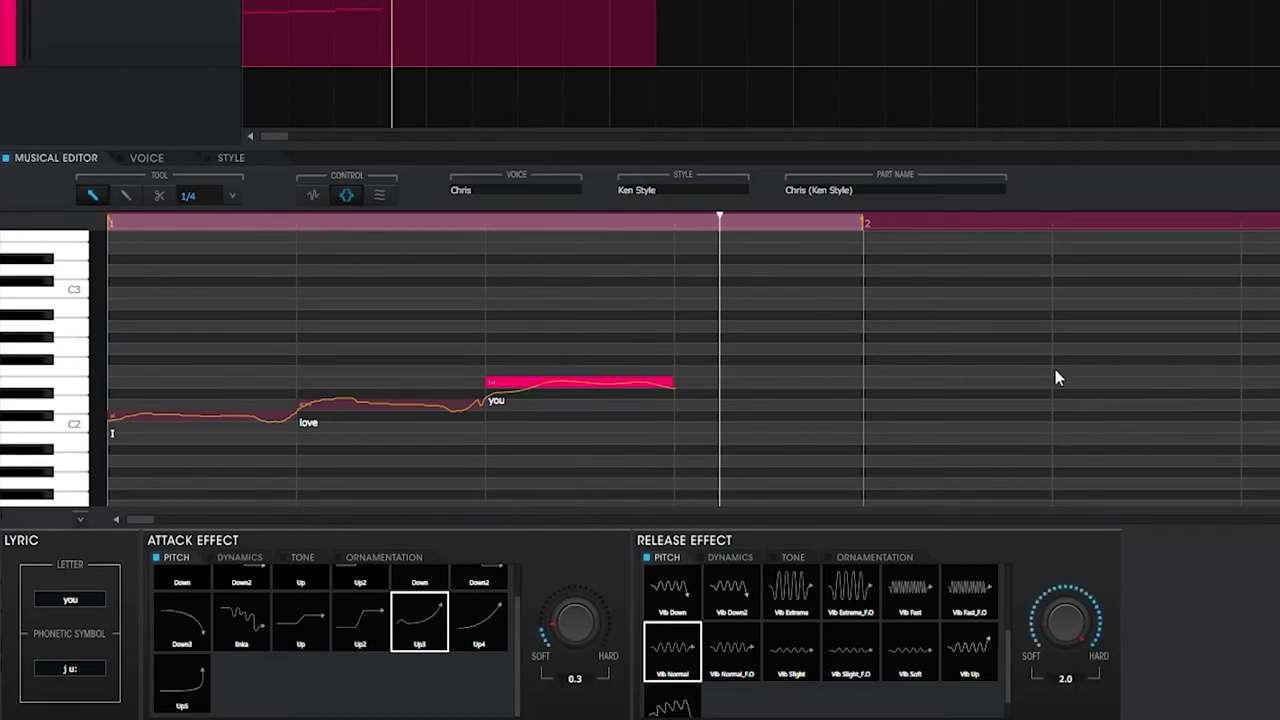
key("space")
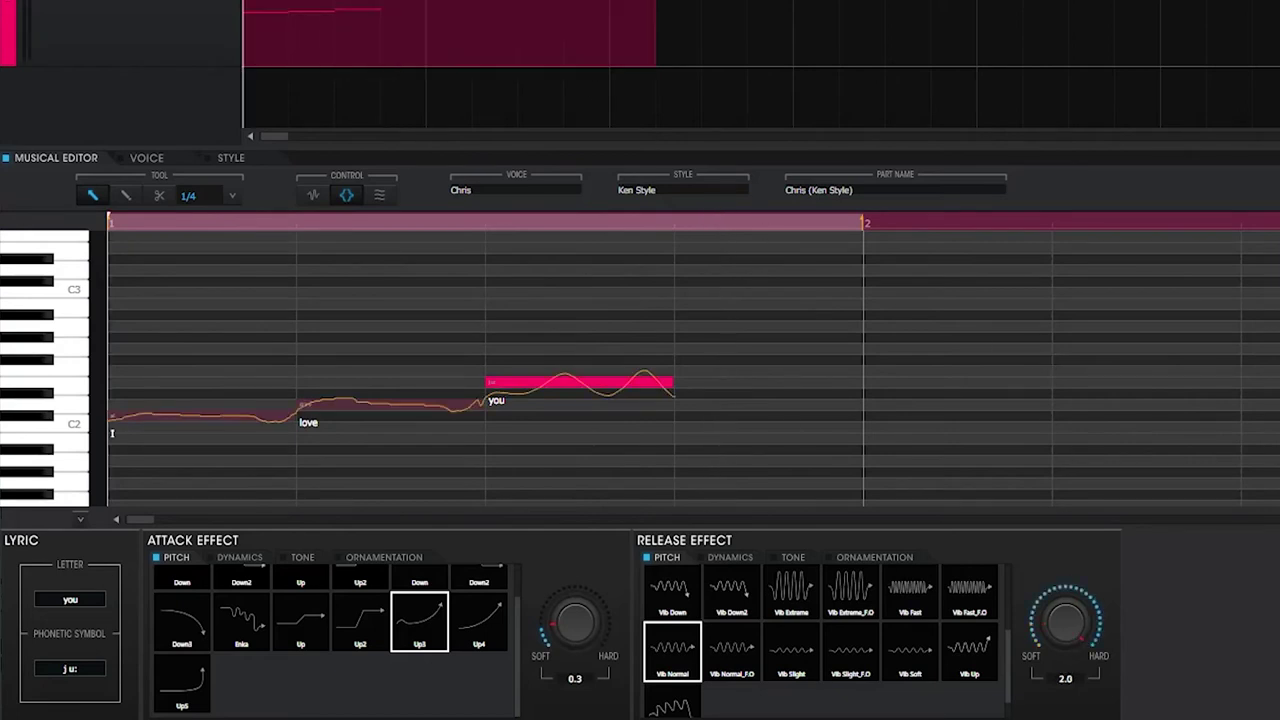
key("space")
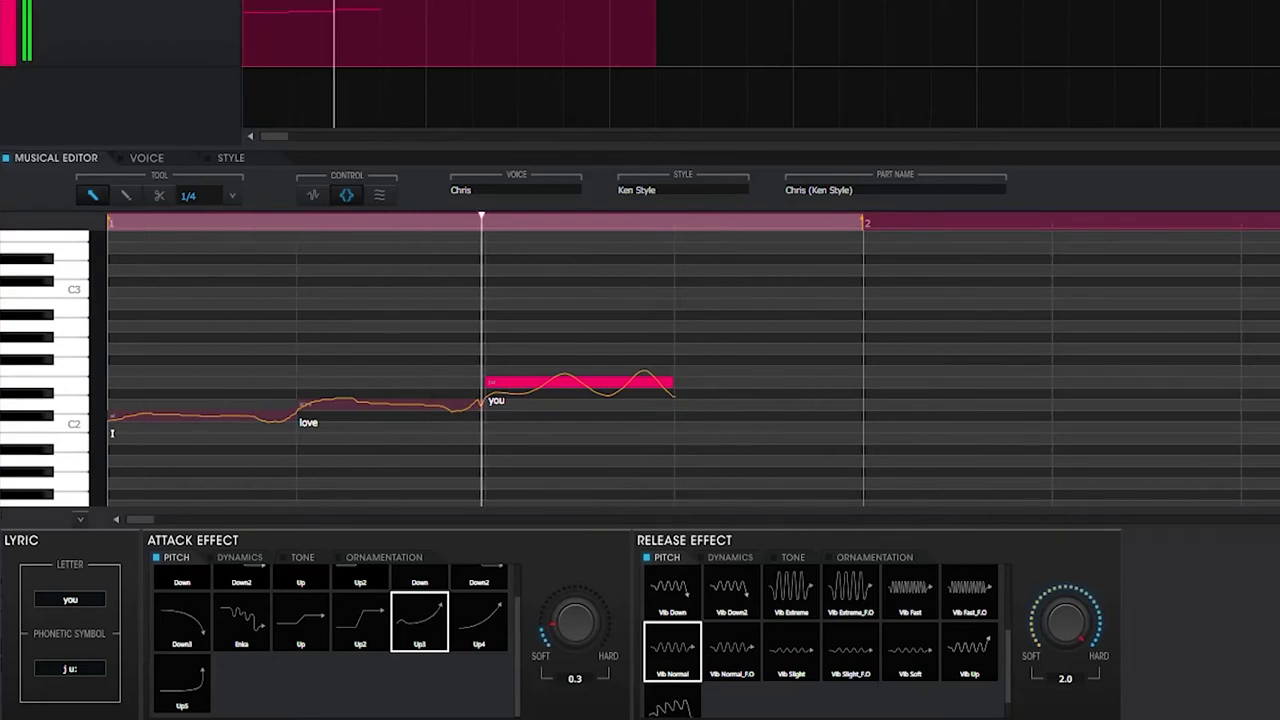
Replace the Attack & Release Effect control with the breath control and extend the loop range by one beat into bar 2.
left_click(379, 196)
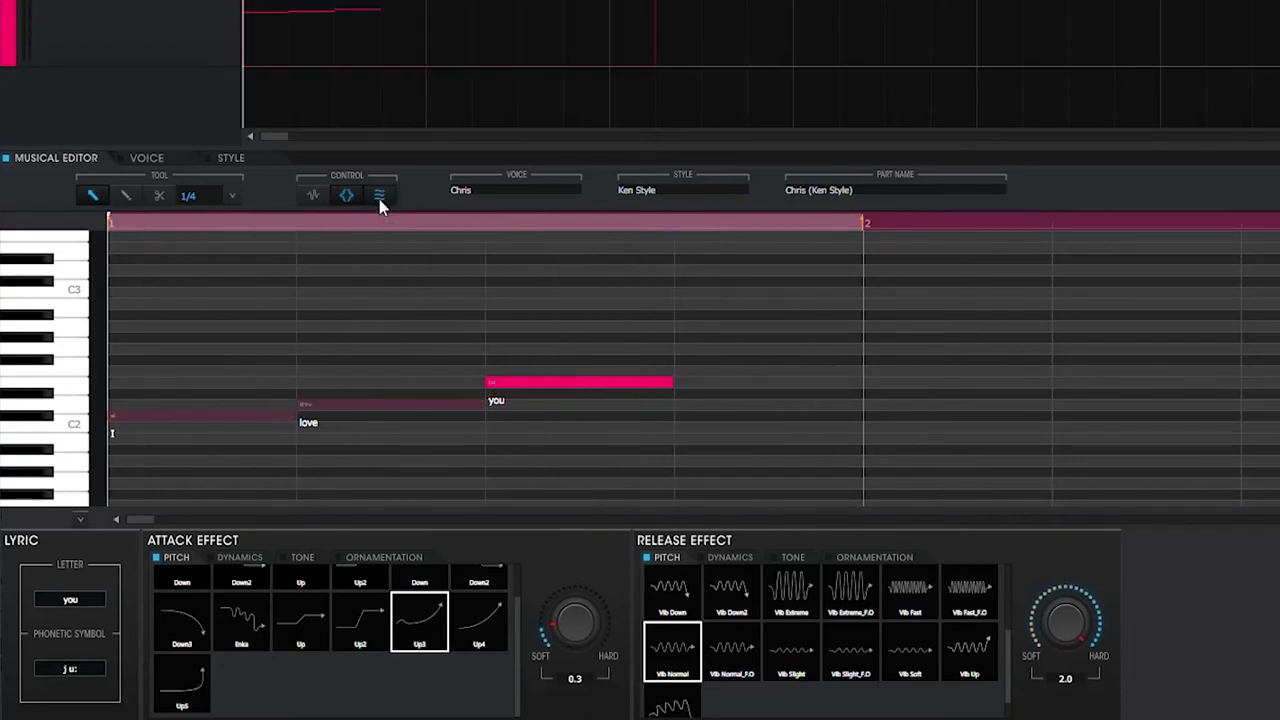
left_click(379, 195)
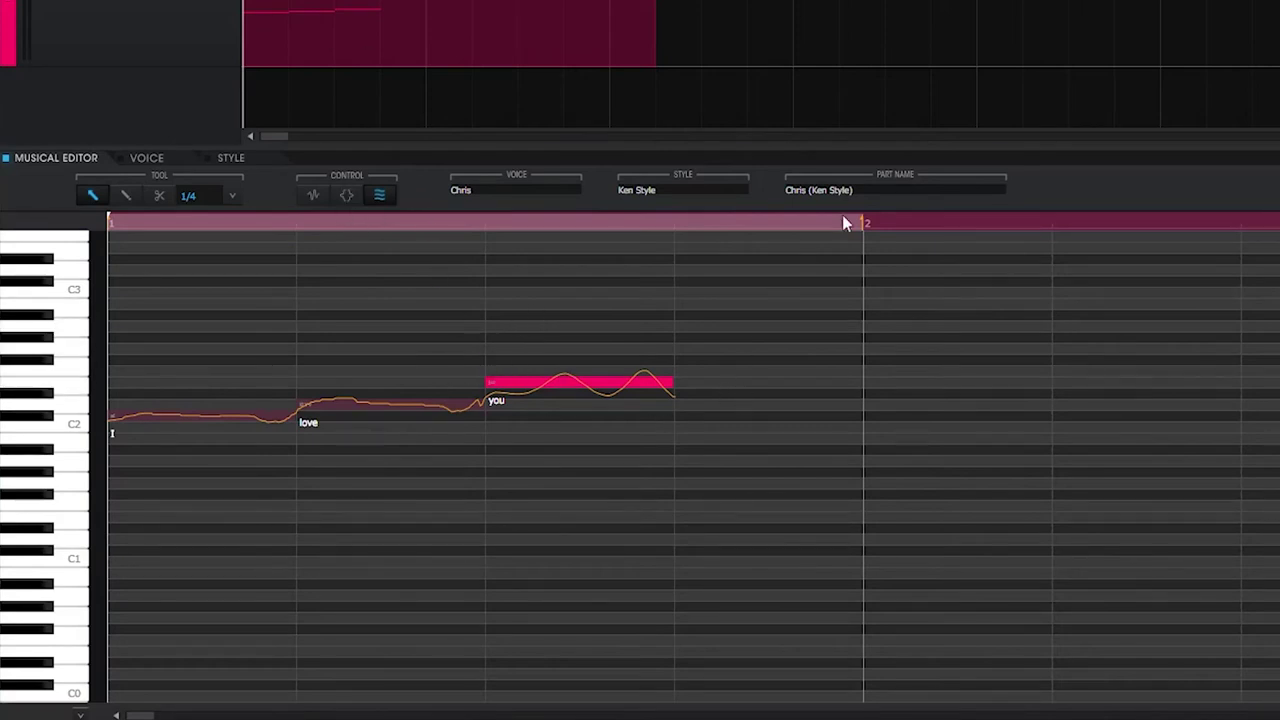
left_click_drag(940, 240, 1073, 257)
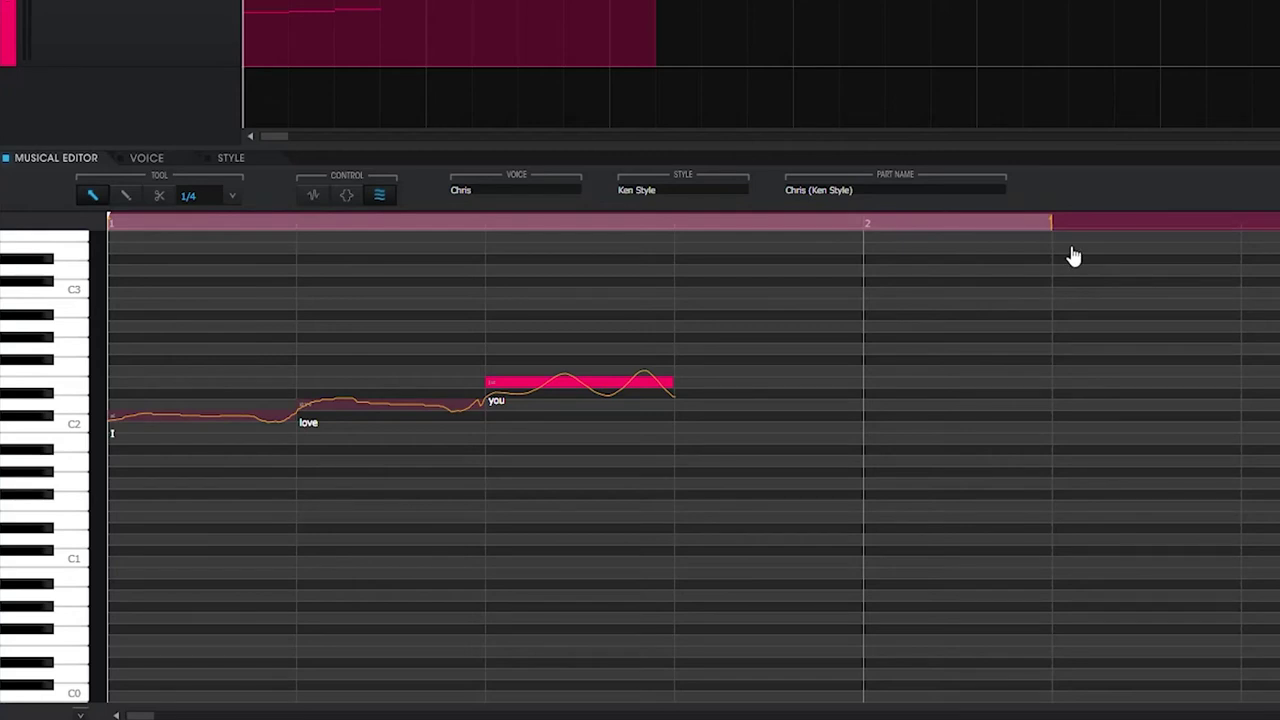
Draw a one-beat note at the start of bar 2, level with "love", and play back the phrase with the waveforms shown.
right_click(841, 363)
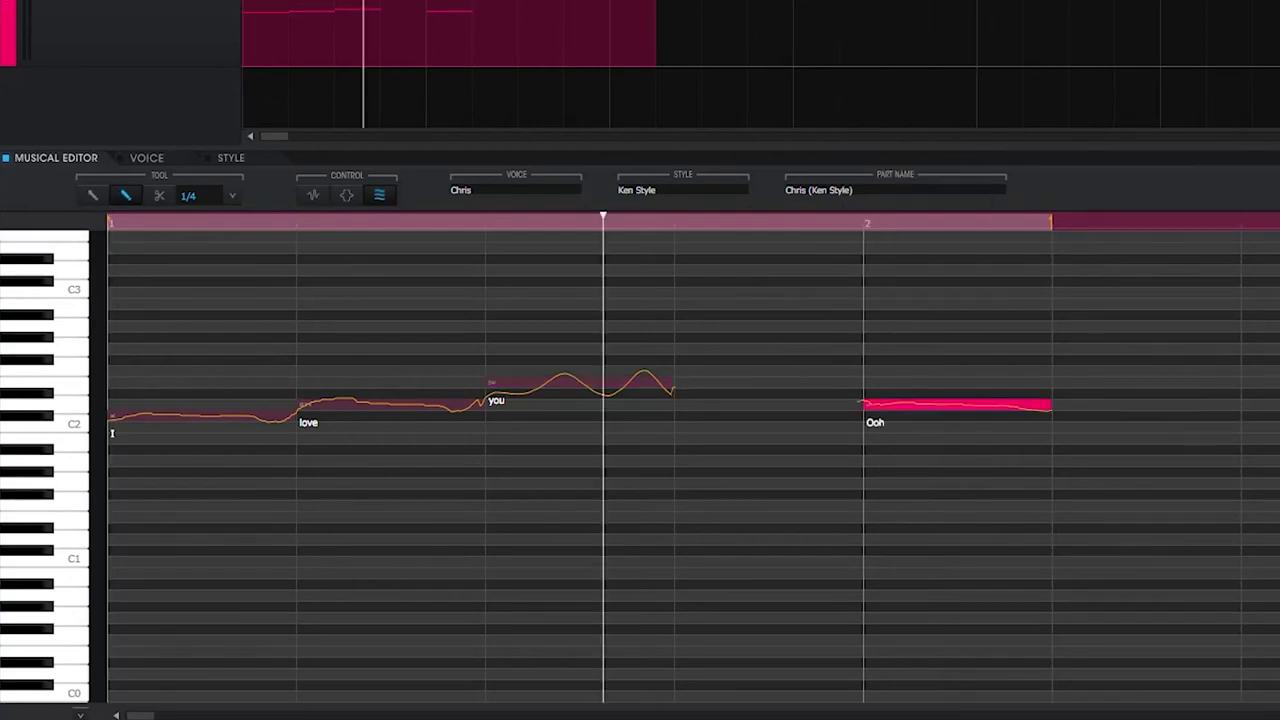
key("space")
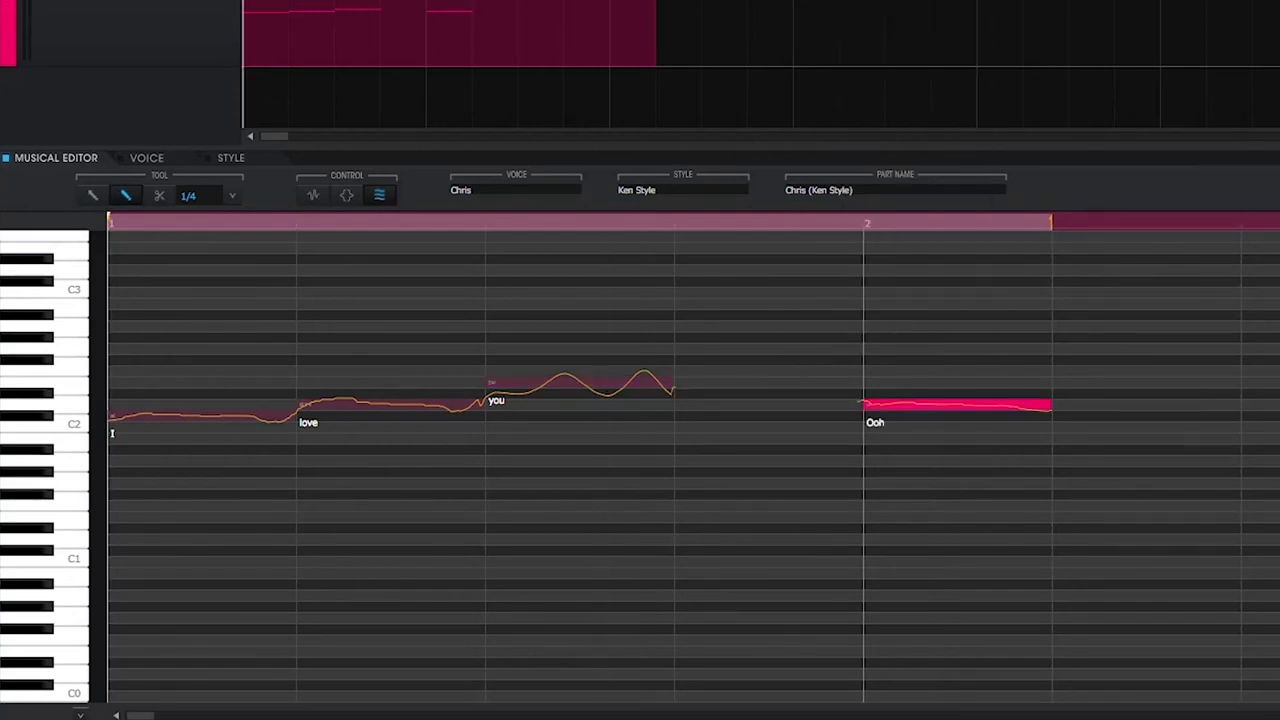
left_click(322, 187)
key("space")
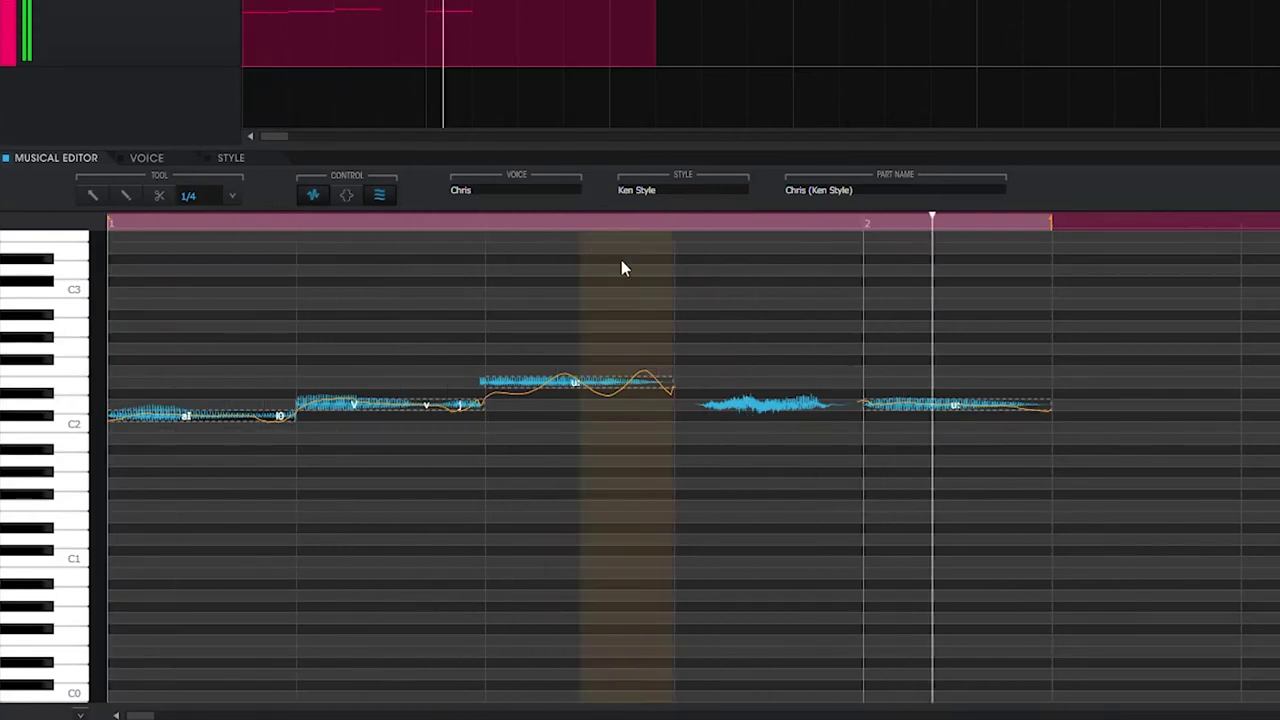
key("space")
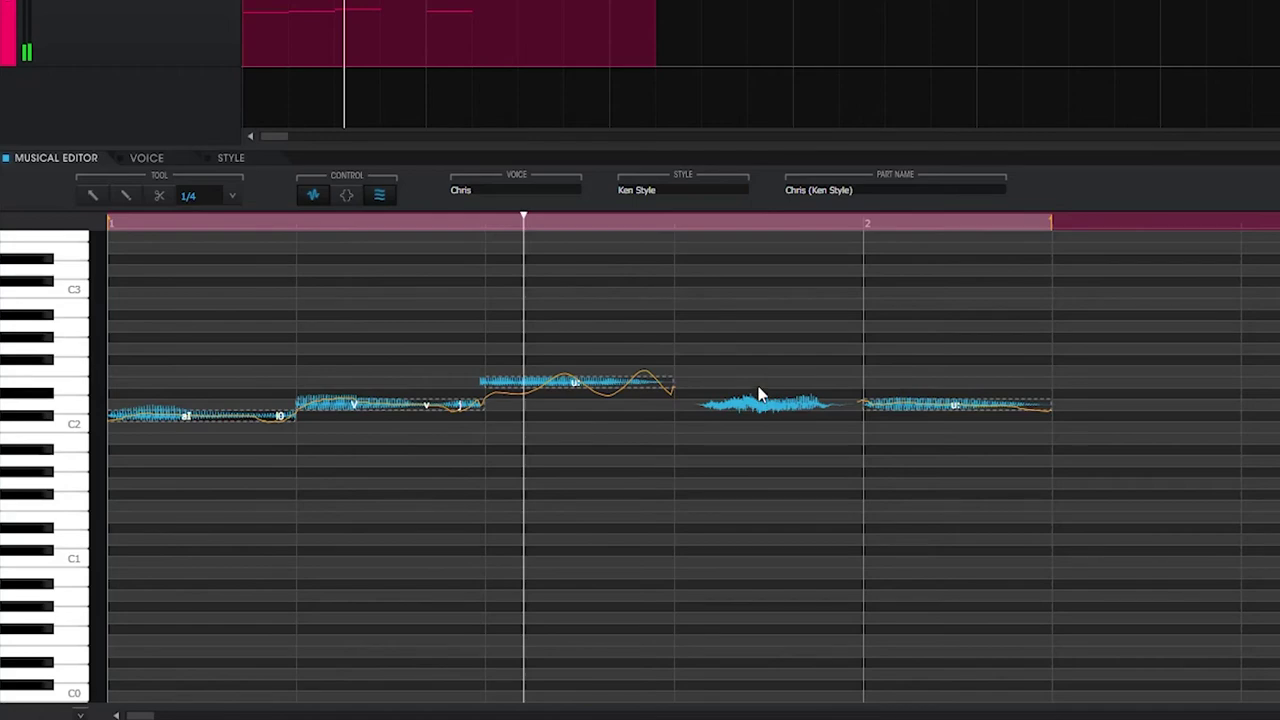
Set the breath exhalation in the part's style settings to 3 and play back the phrase in the Musical Editor.
left_click(231, 158)
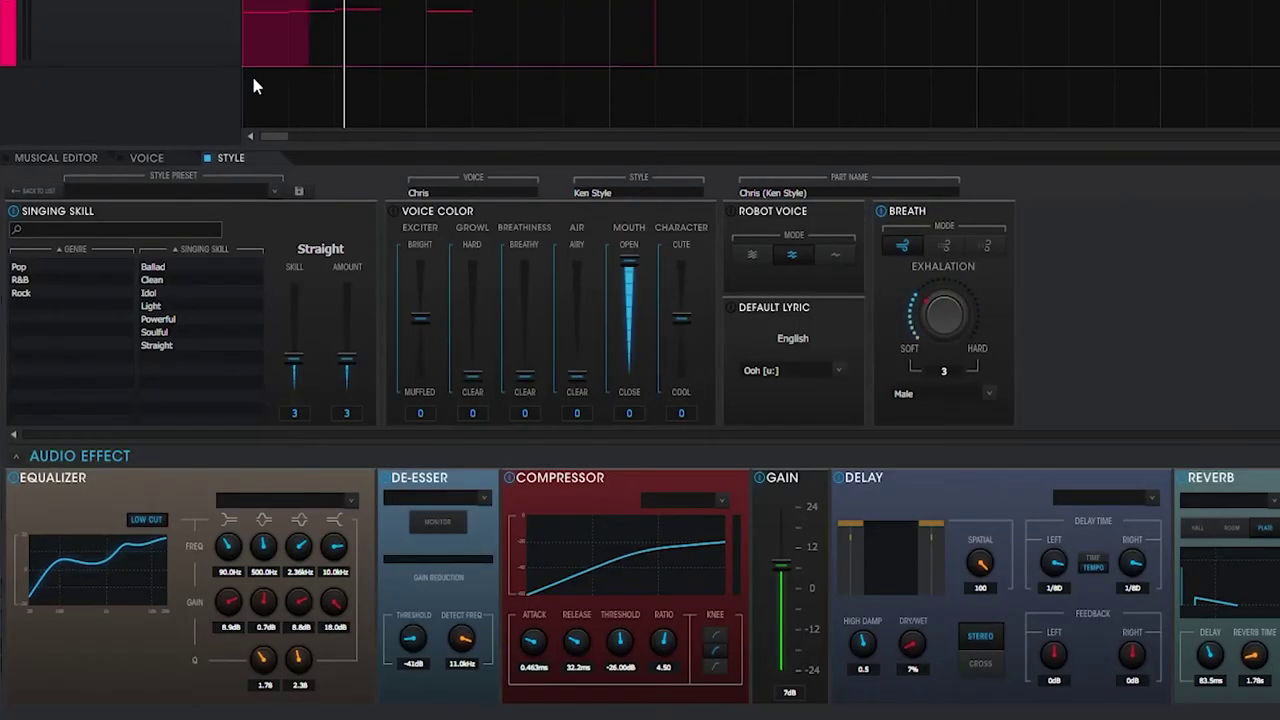
key("Home")
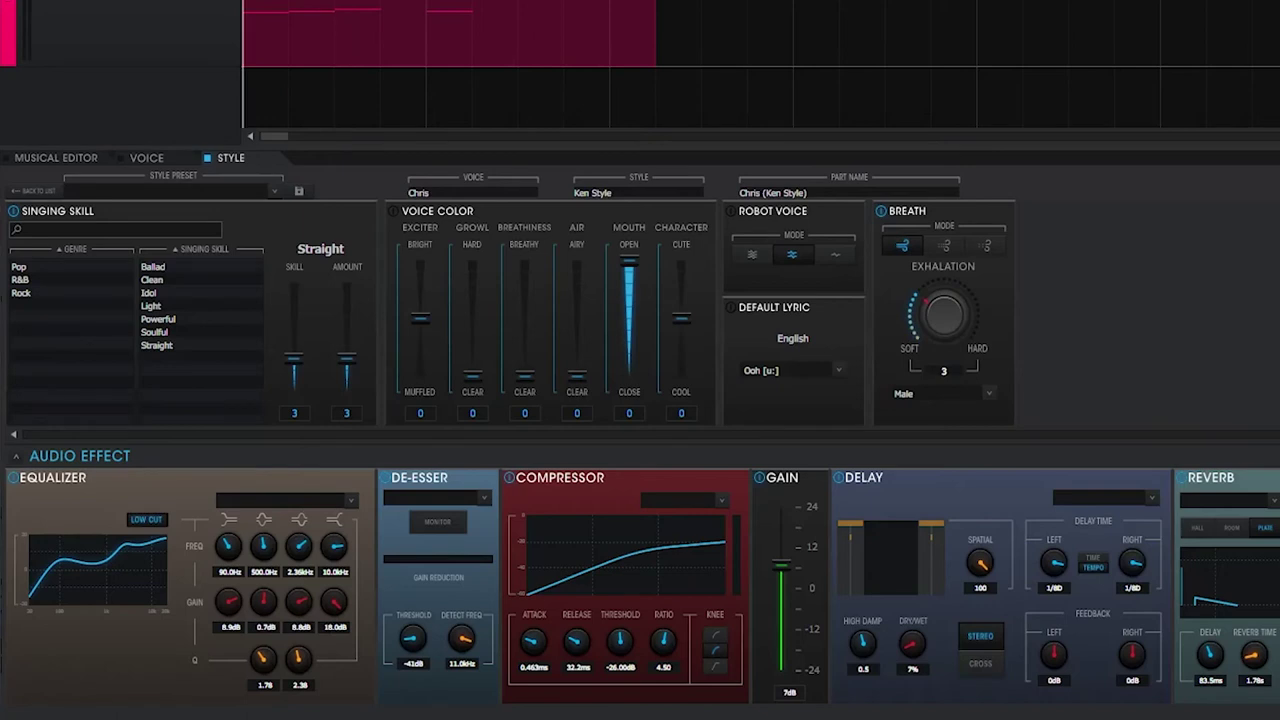
left_click(78, 158)
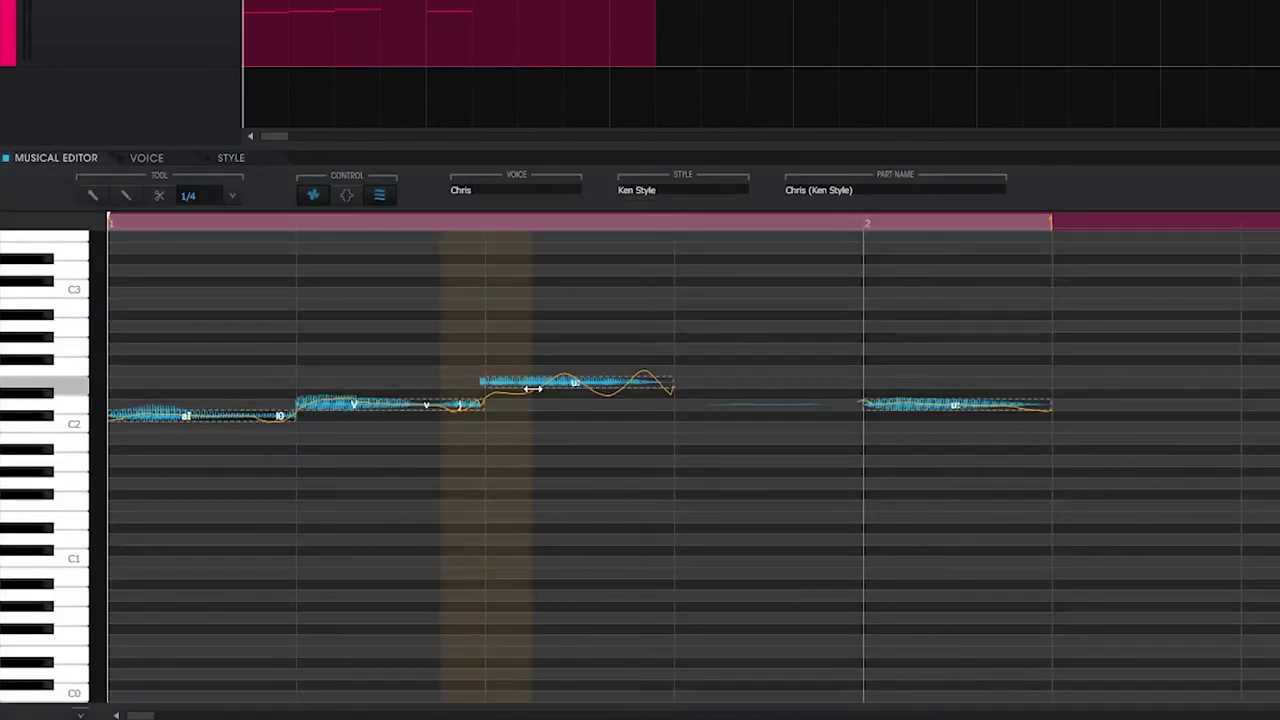
key("space")
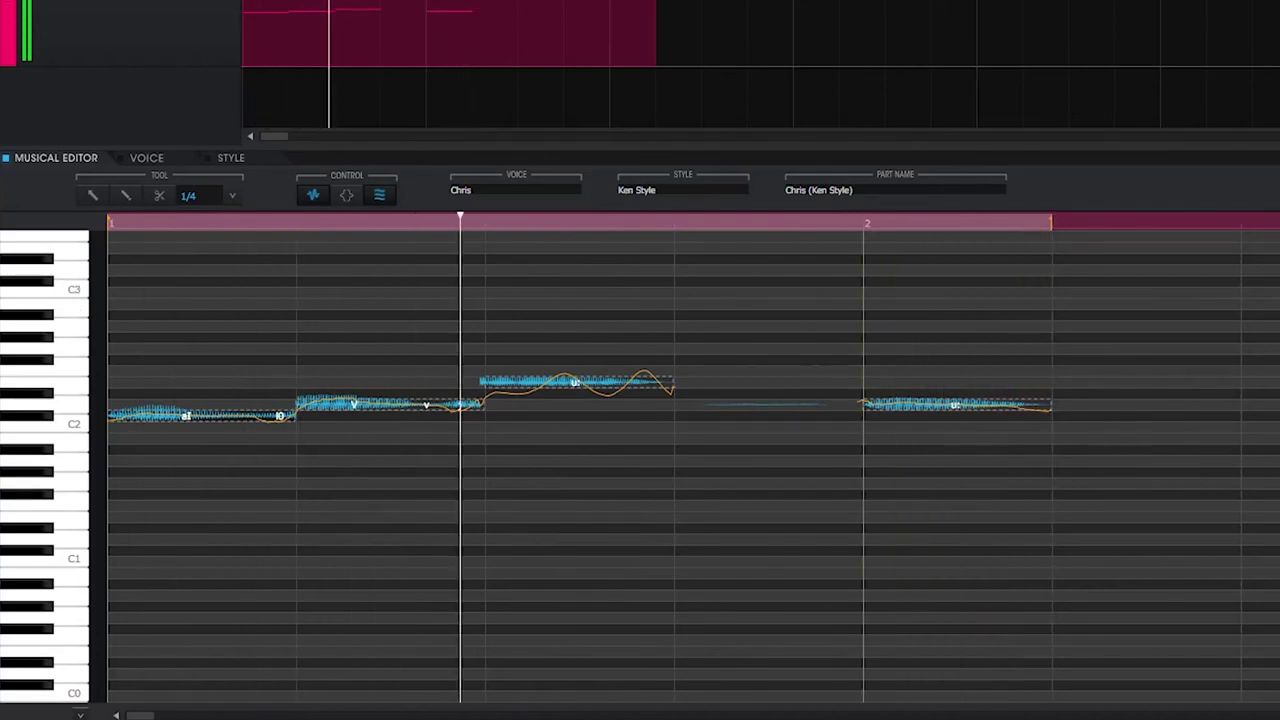
key("space")
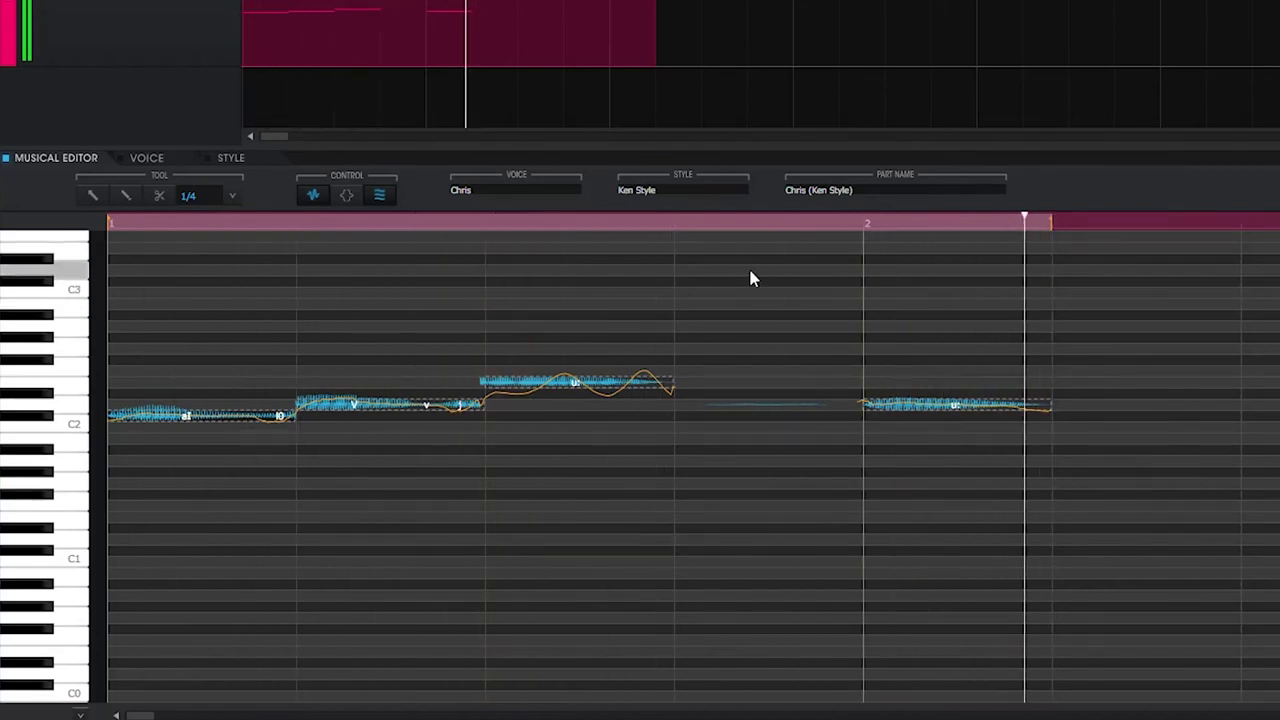
Hide the note waveforms and show them again.
left_click(315, 196)
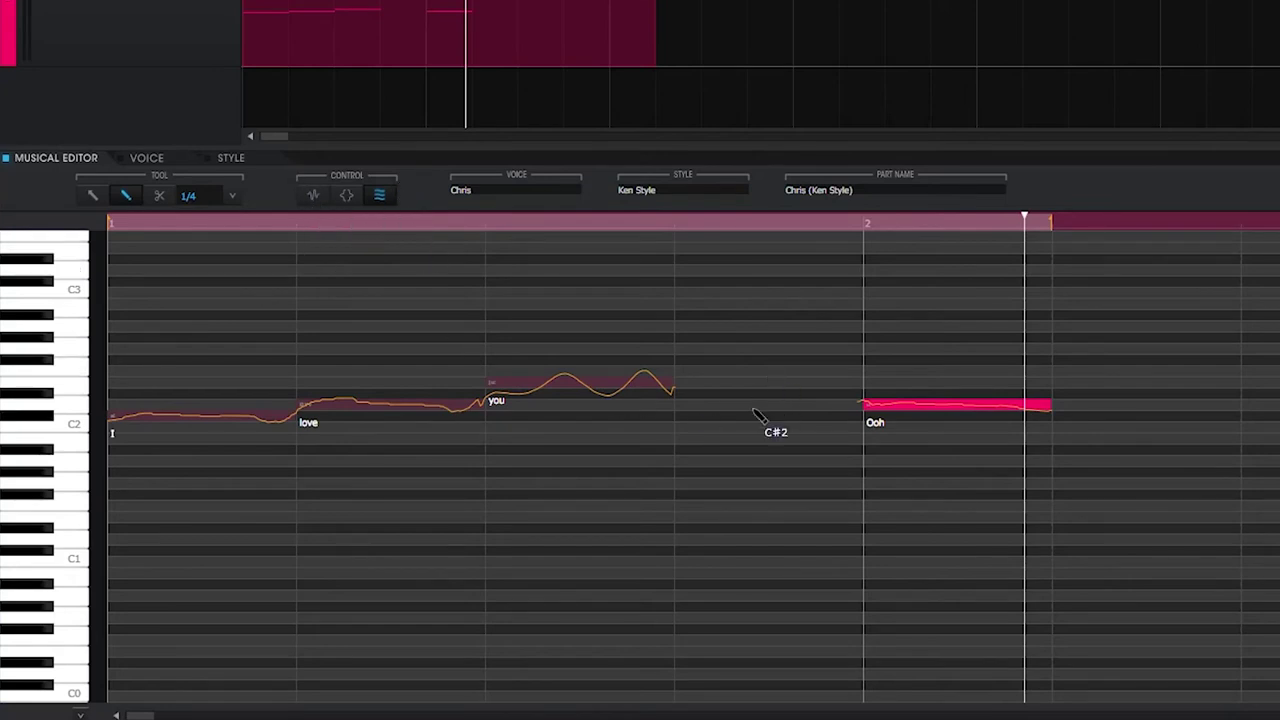
left_click(308, 200)
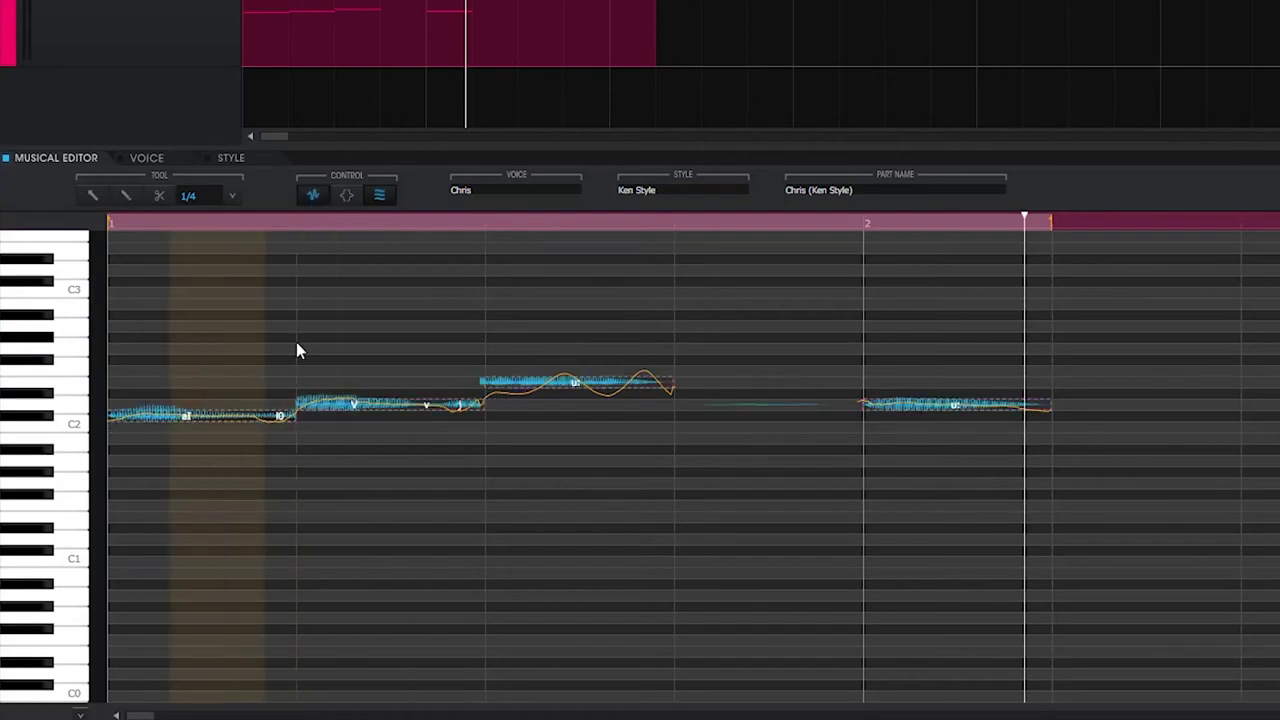
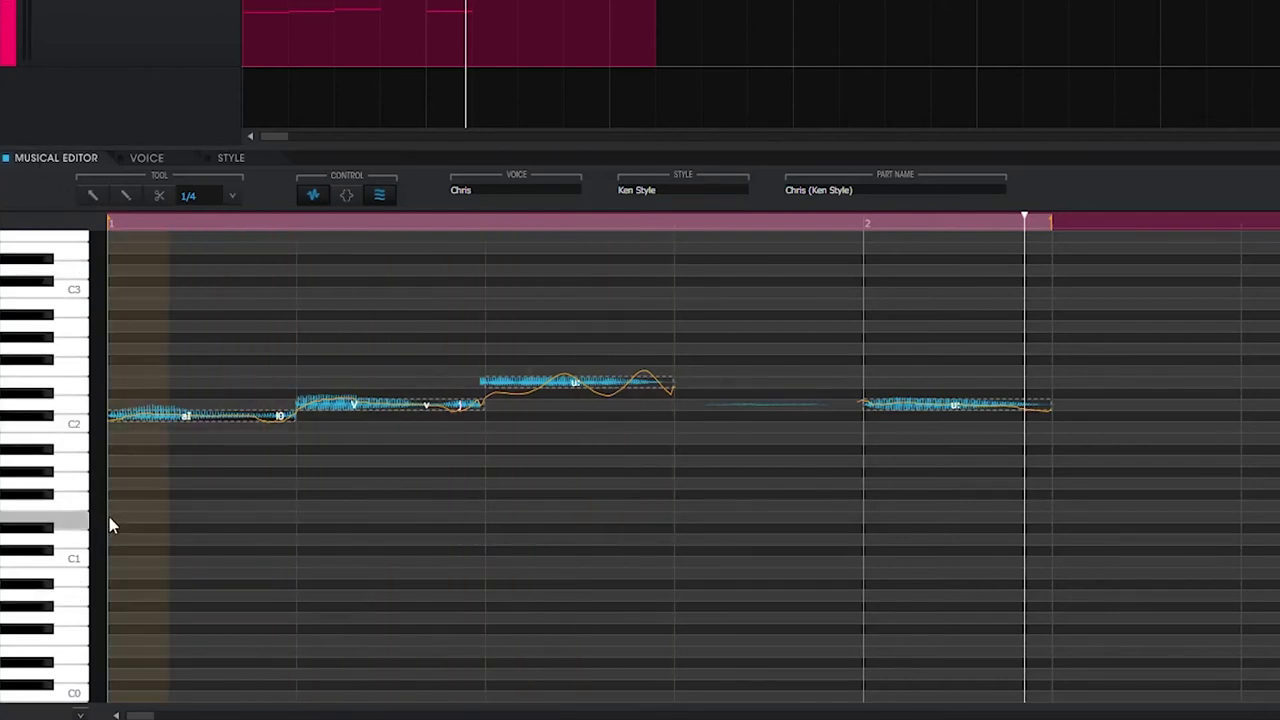
Show the control parameter lane below the piano roll and enlarge it so the note velocities are easy to edit.
left_click(80, 715)
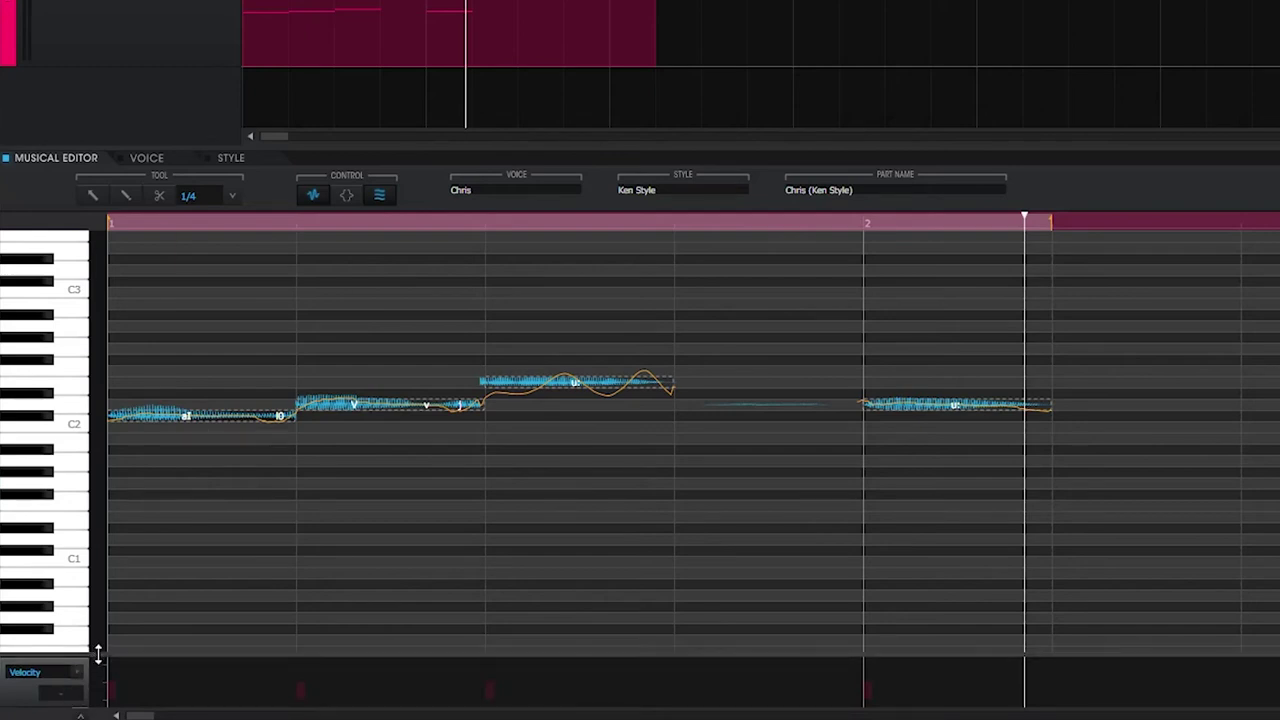
left_click_drag(100, 655, 134, 495)
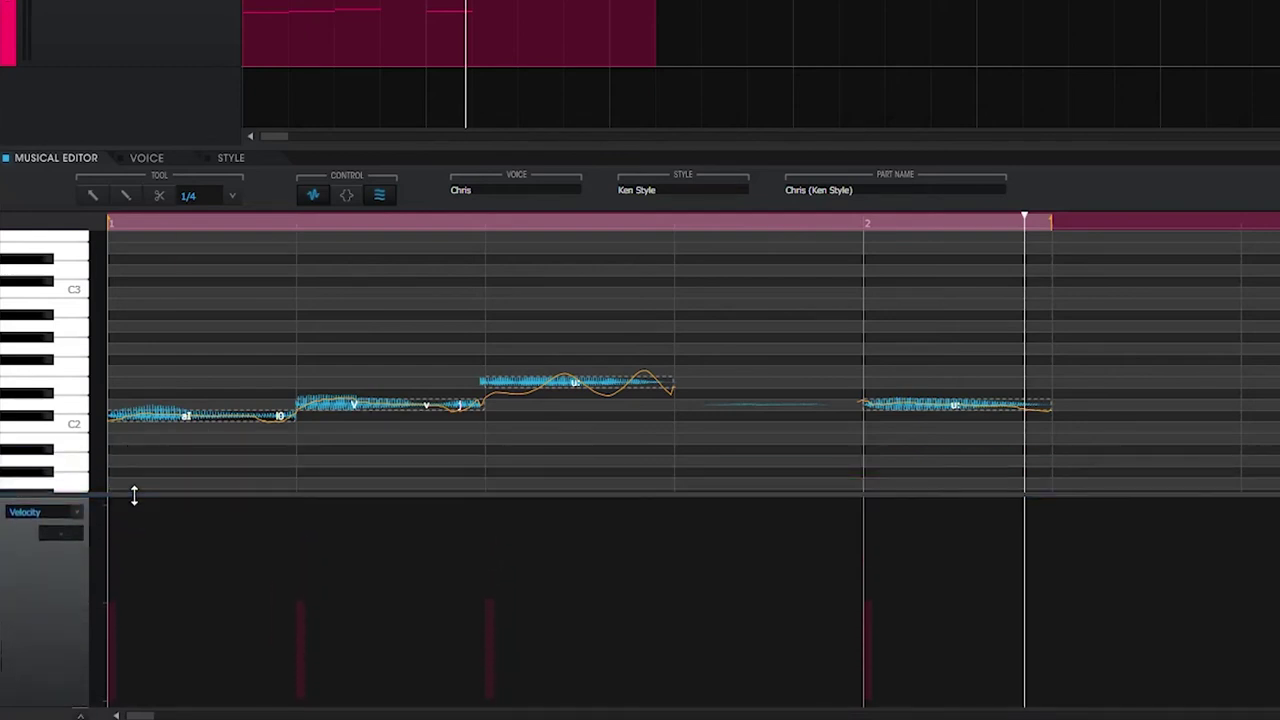
left_click(83, 513)
left_click(131, 566)
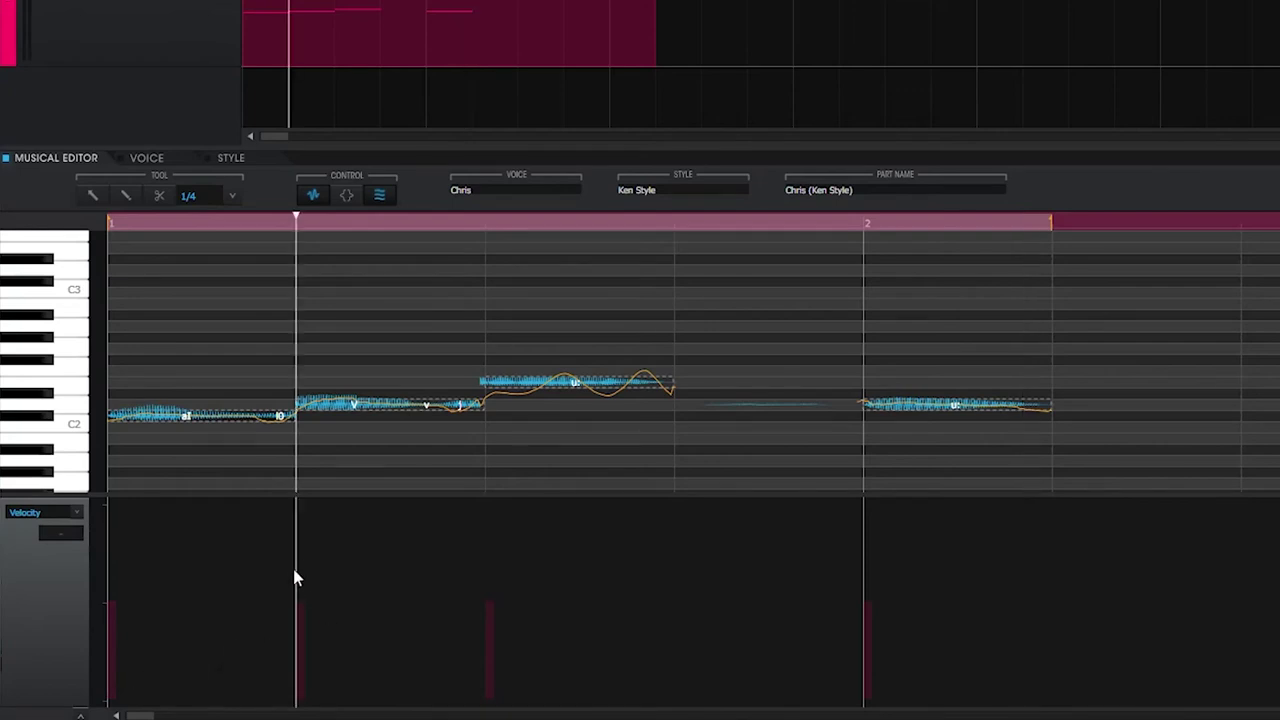
Show the Pitch Bend parameter and draw a raised curve over "I" and "love" on the 1/4 grid.
left_click(45, 512)
left_click(63, 558)
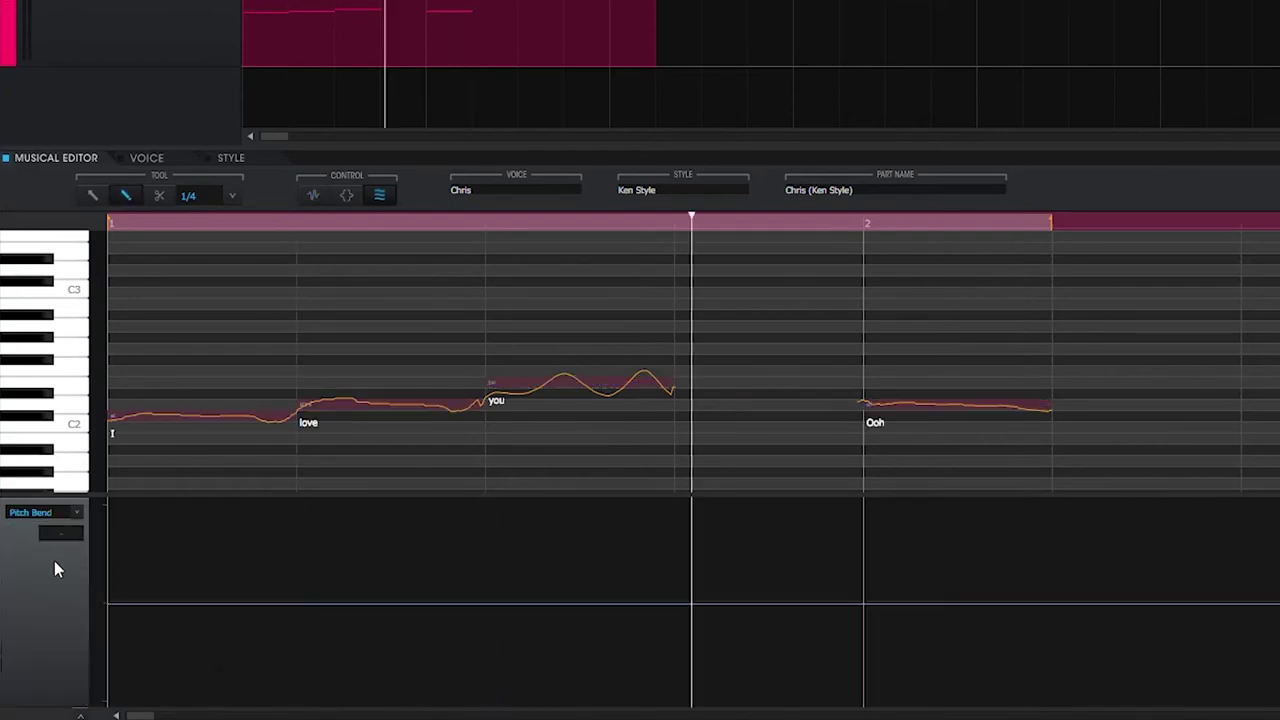
mouse_move(260, 556)
left_mouse_down()
mouse_move(371, 523)
mouse_move(330, 540)
left_mouse_up()
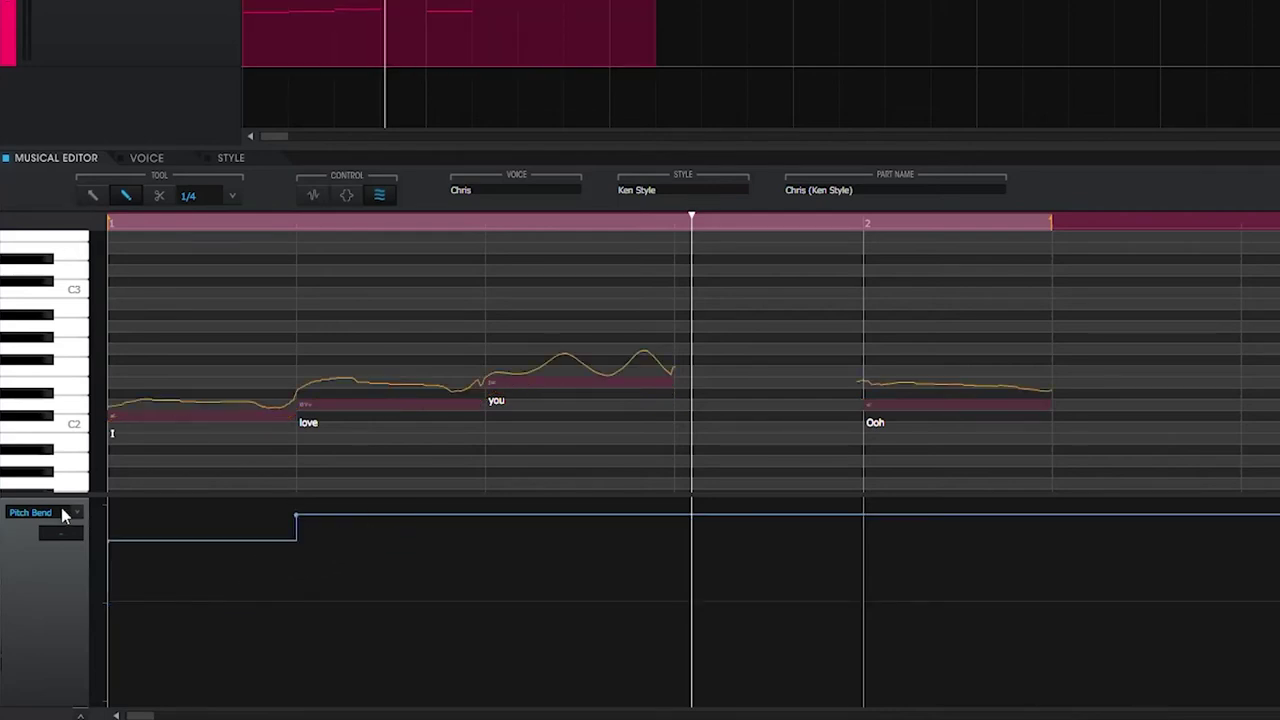
Set the grid to 1/16, draw pitch bend rising through "I" and "love" and falling to the minimum during "you", and play it back.
left_click(222, 196)
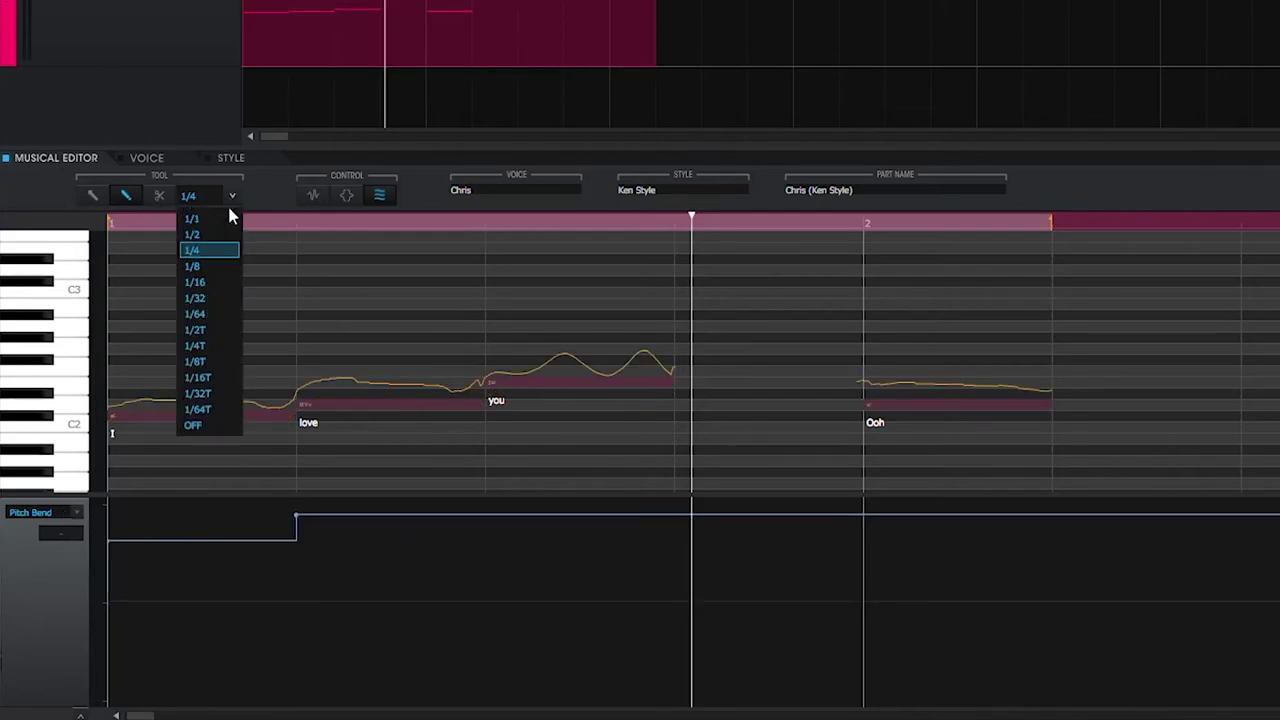
left_click(216, 282)
mouse_move(114, 608)
left_mouse_down()
mouse_move(426, 513)
mouse_move(474, 513)
mouse_move(606, 655)
mouse_move(615, 700)
left_mouse_up()
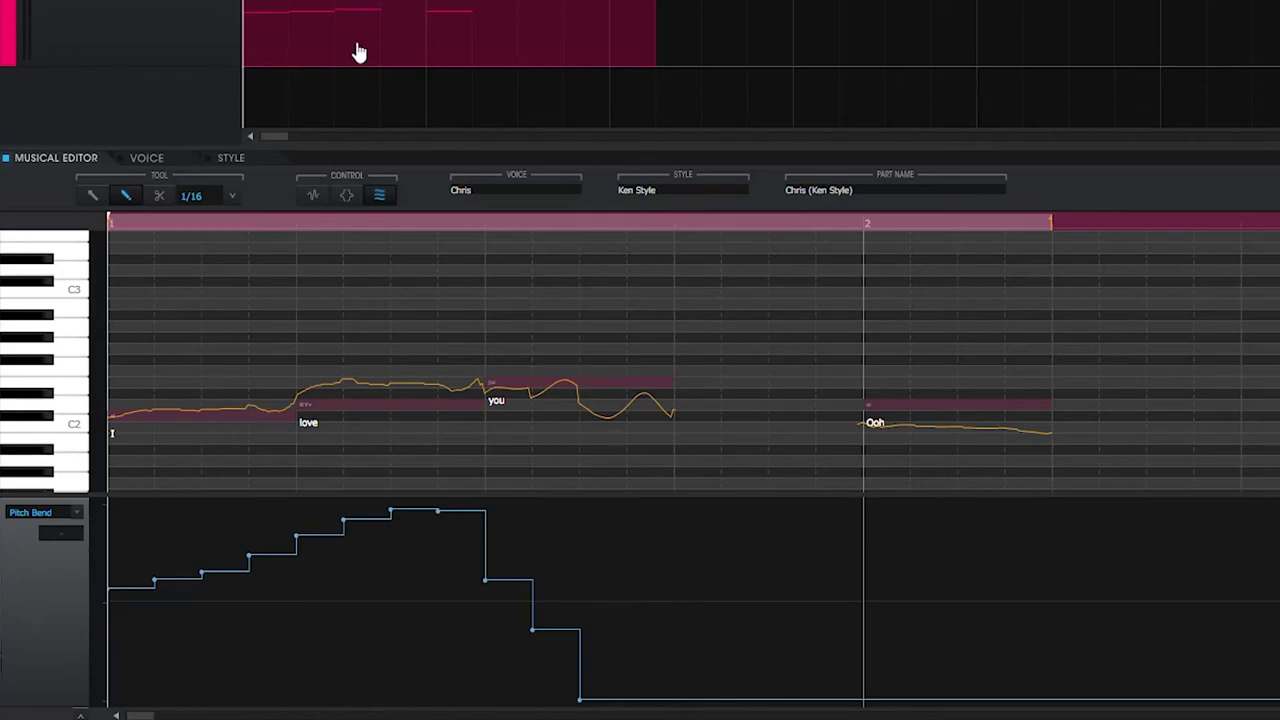
key("space")
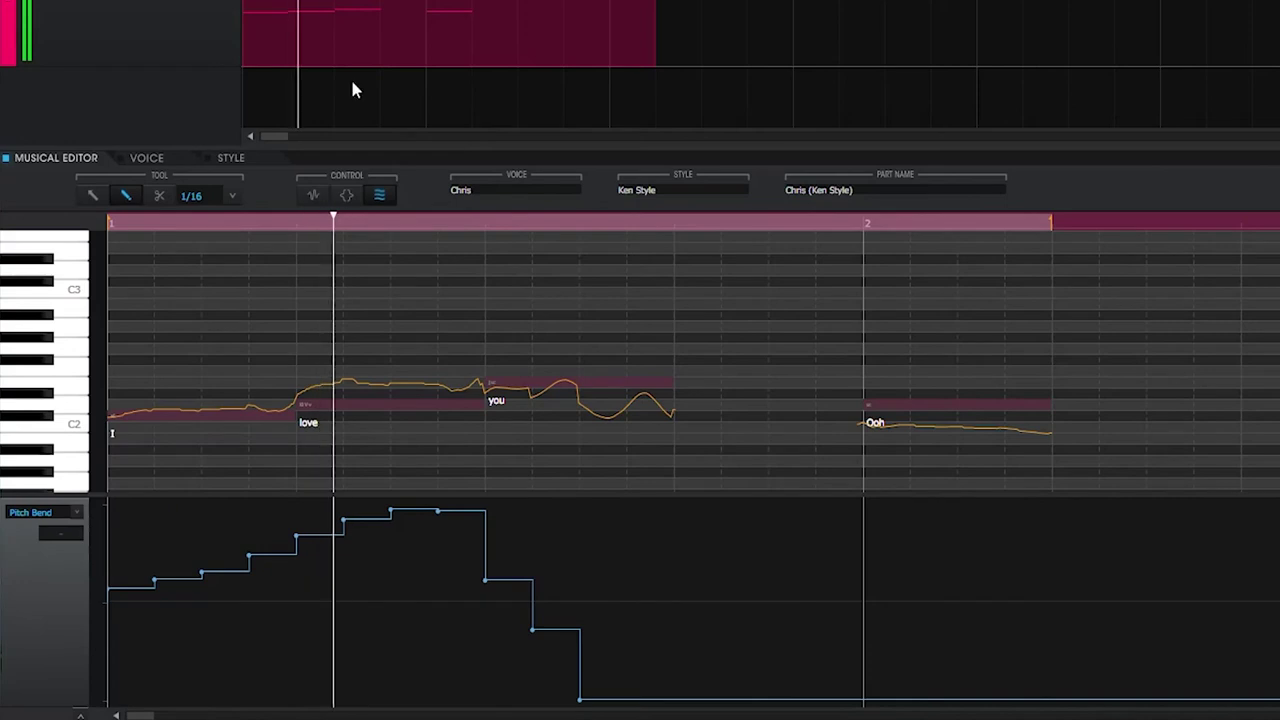
Raise the Pitch Bend Sensitivity to its maximum, return to the Pitch Bend curve and play back the phrase.
left_click(45, 512)
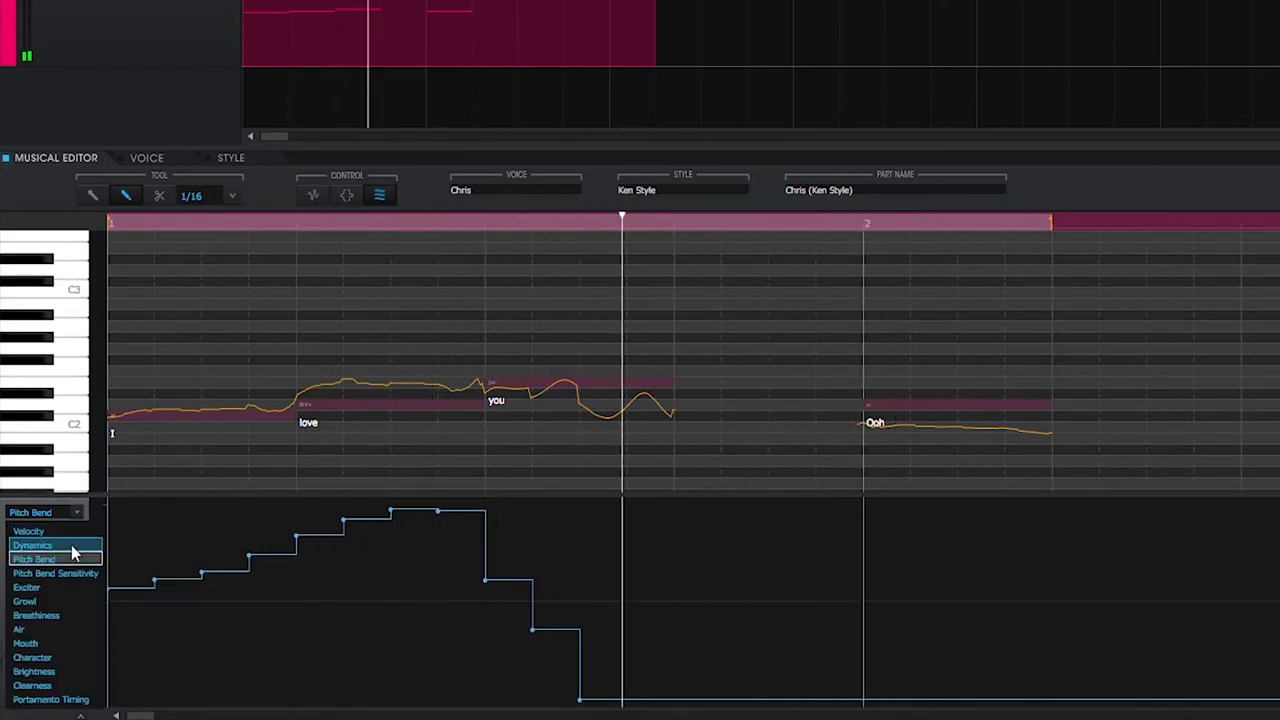
left_click(78, 571)
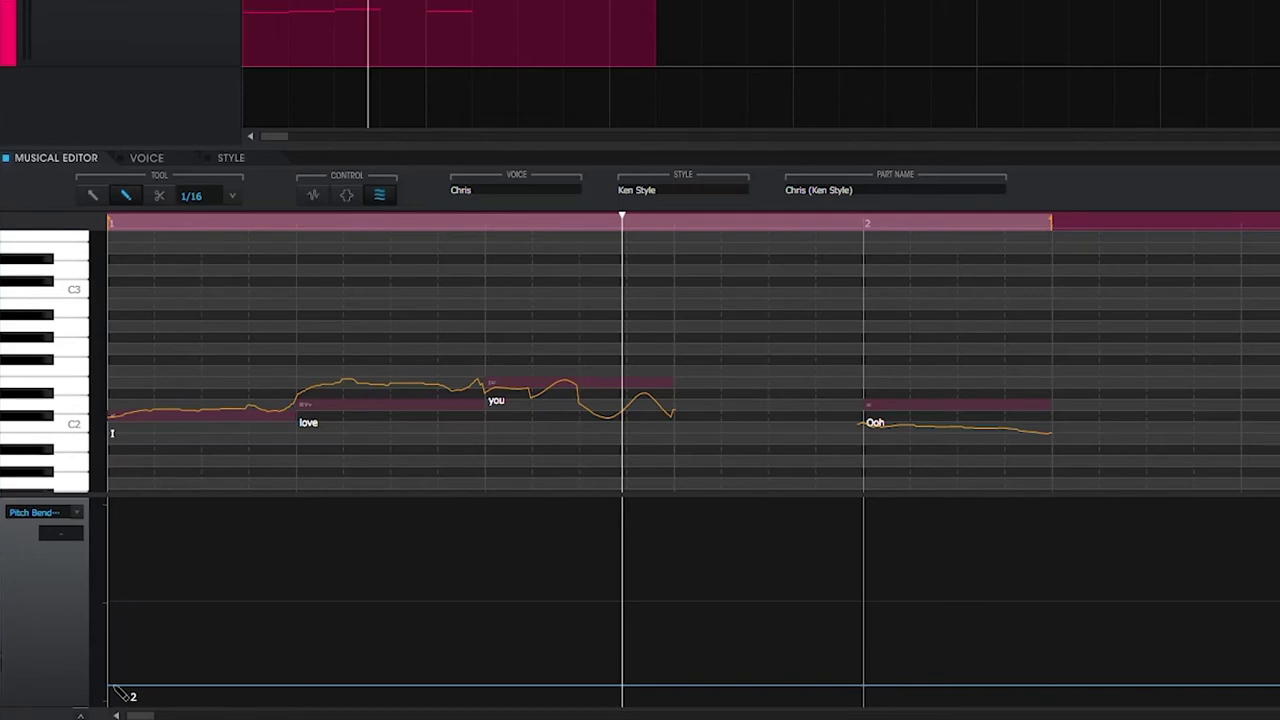
left_click(118, 508)
key("space")
left_click(76, 514)
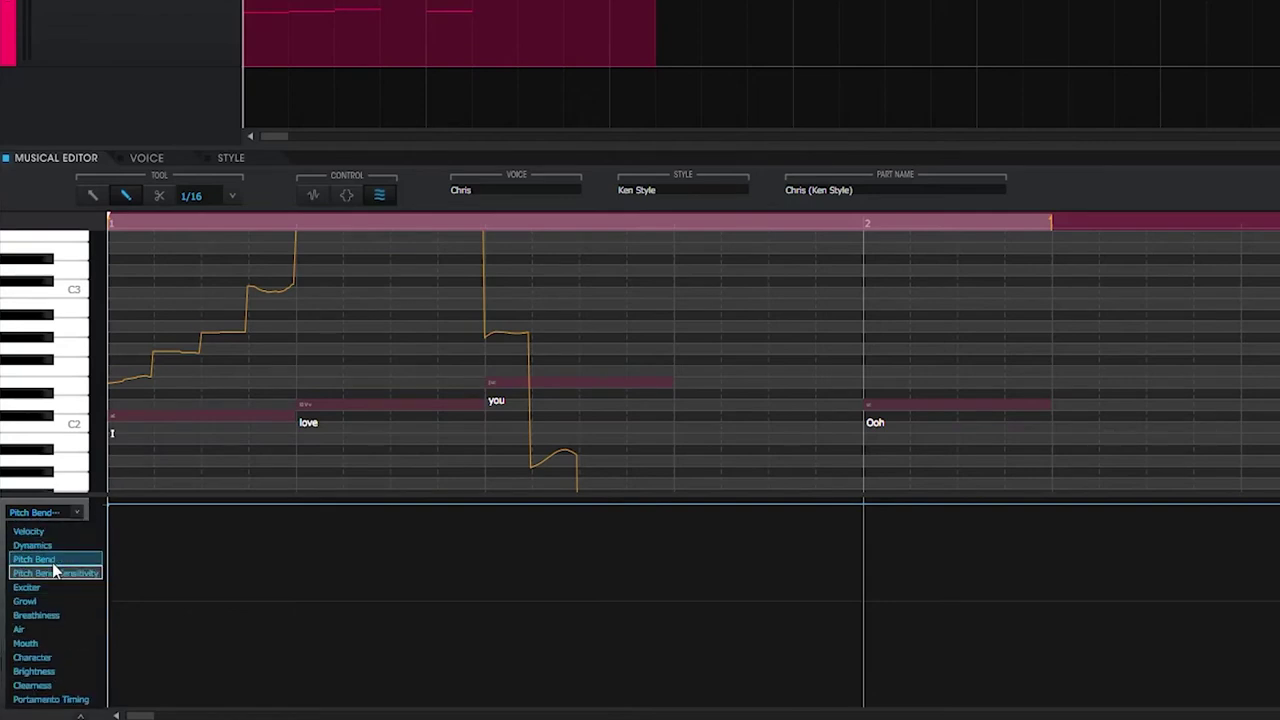
left_click(40, 513)
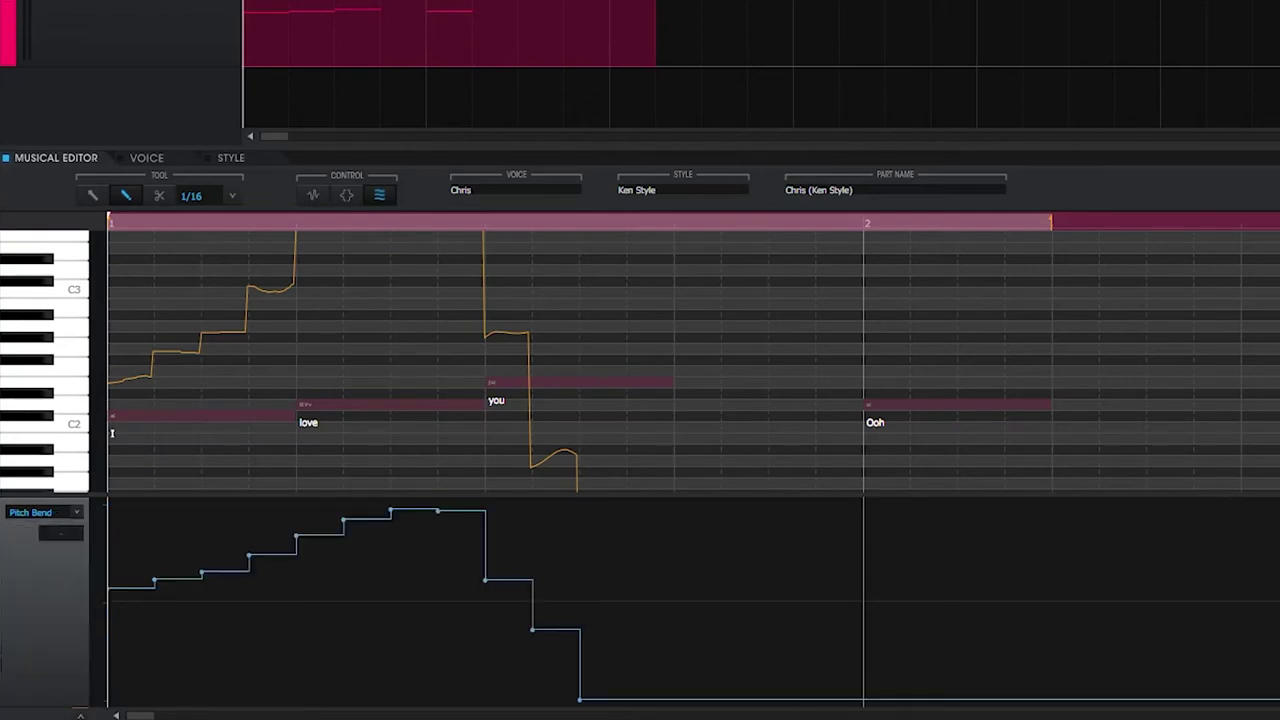
key("space")
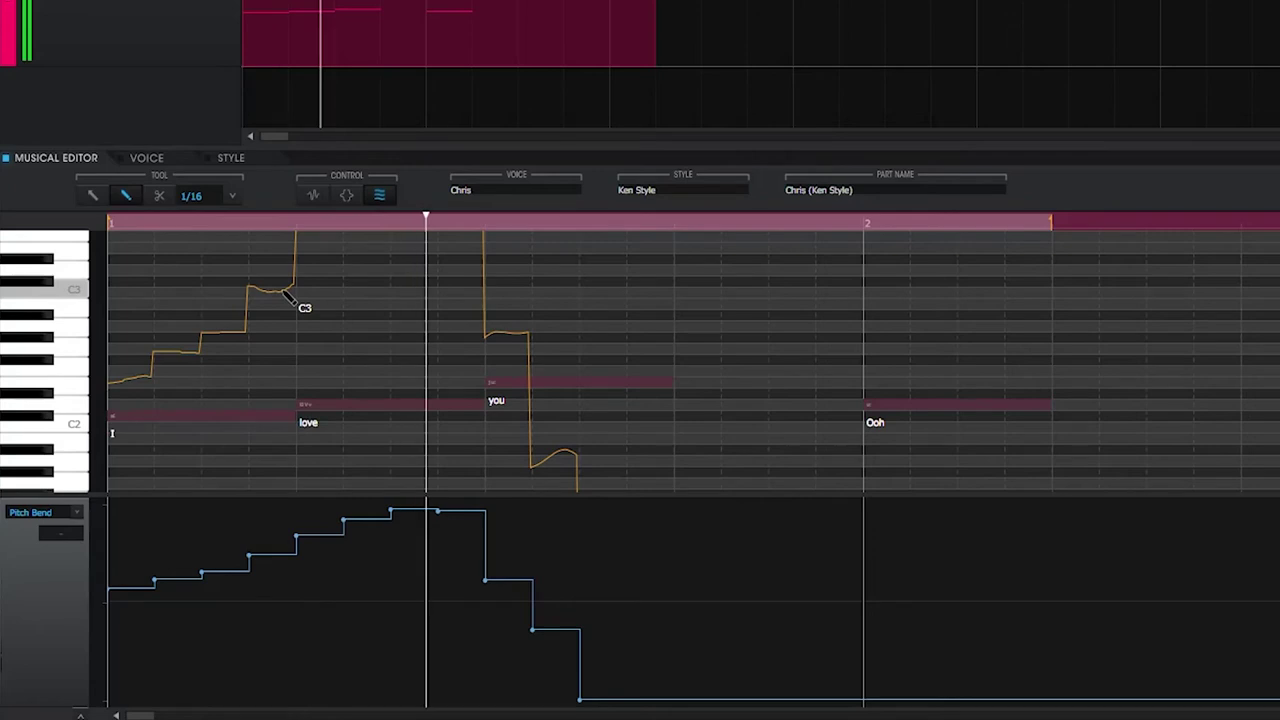
Remove the pitch bend changes, draw an Exciter curve rising to the maximum early in "love", and play back the phrase.
left_click(76, 514)
left_click(68, 592)
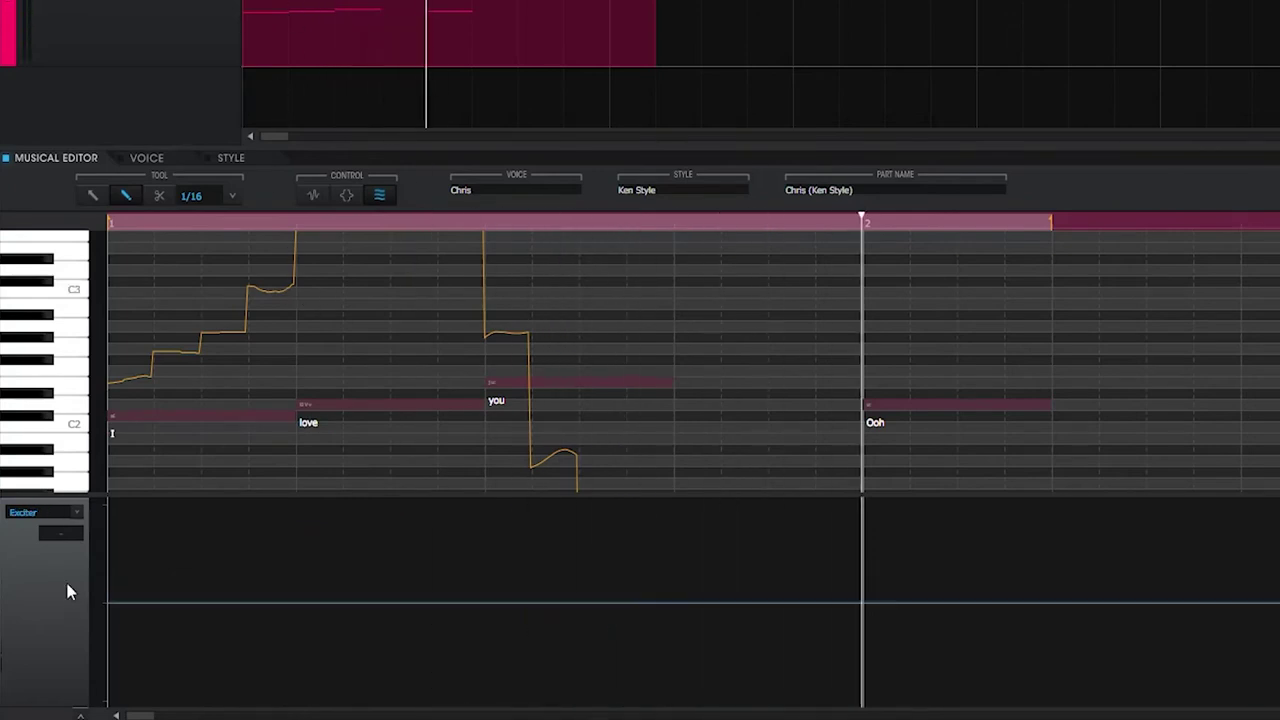
left_click(70, 512)
left_click(40, 560)
key("space")
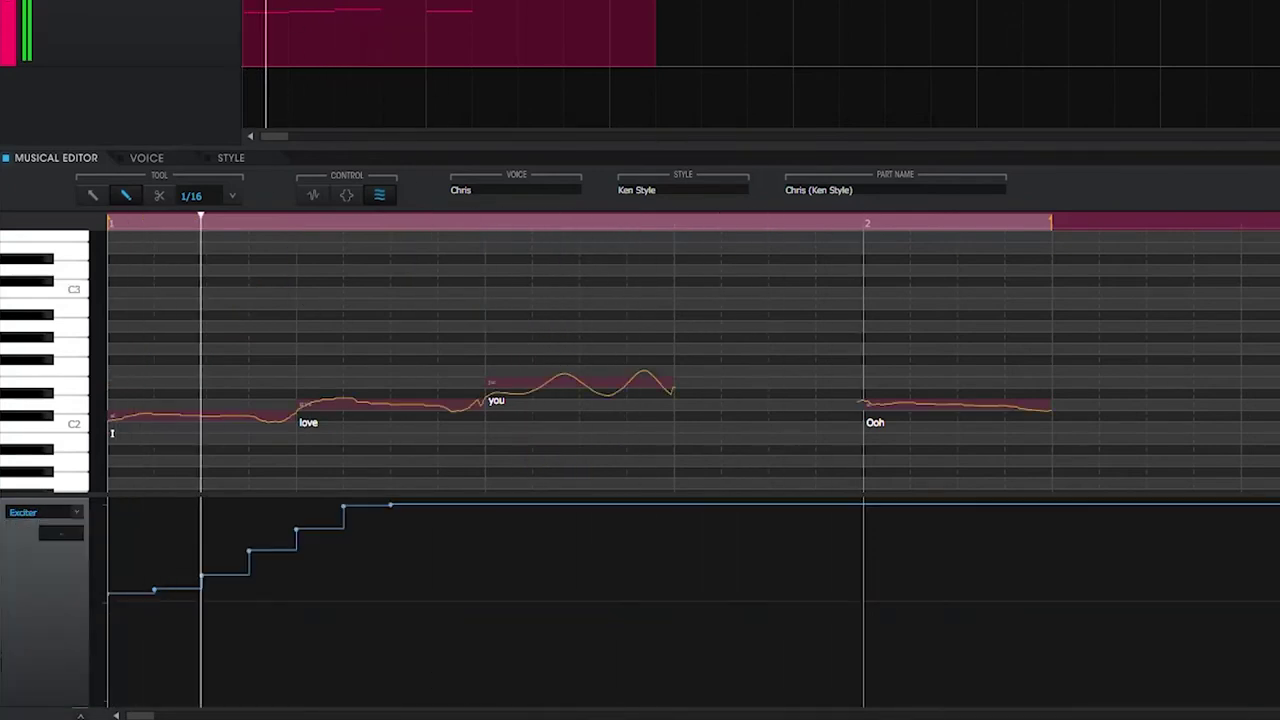
key("space")
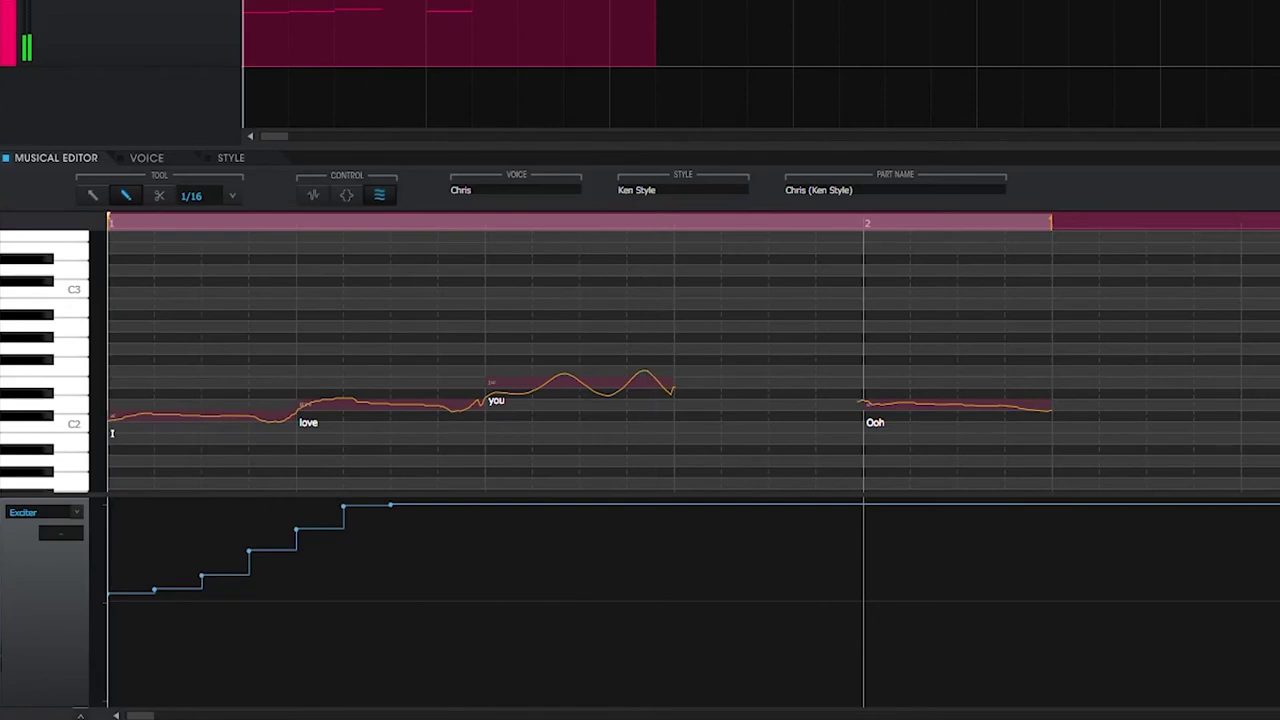
Draw a Growl curve rising in 1/16 steps from "I" to near the maximum at "you" and play back the phrase.
left_click(40, 512)
left_click(68, 602)
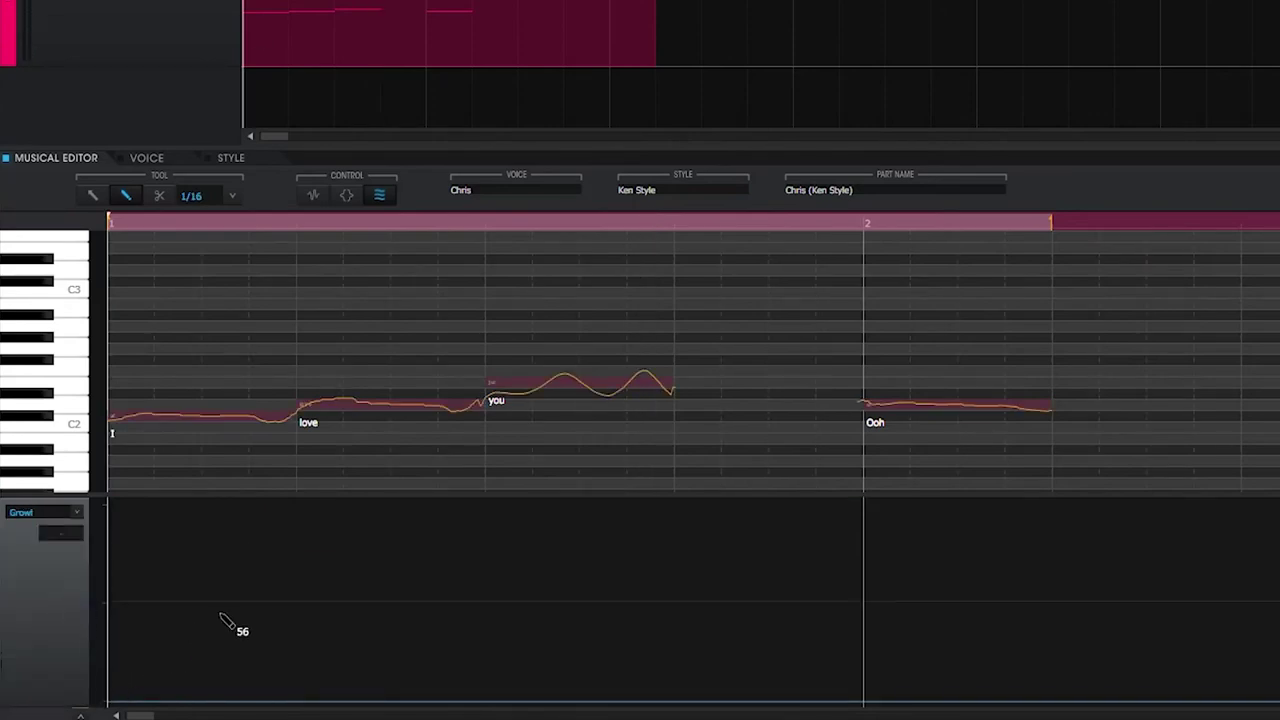
mouse_move(140, 678)
left_mouse_down()
mouse_move(491, 539)
mouse_move(532, 512)
left_mouse_up()
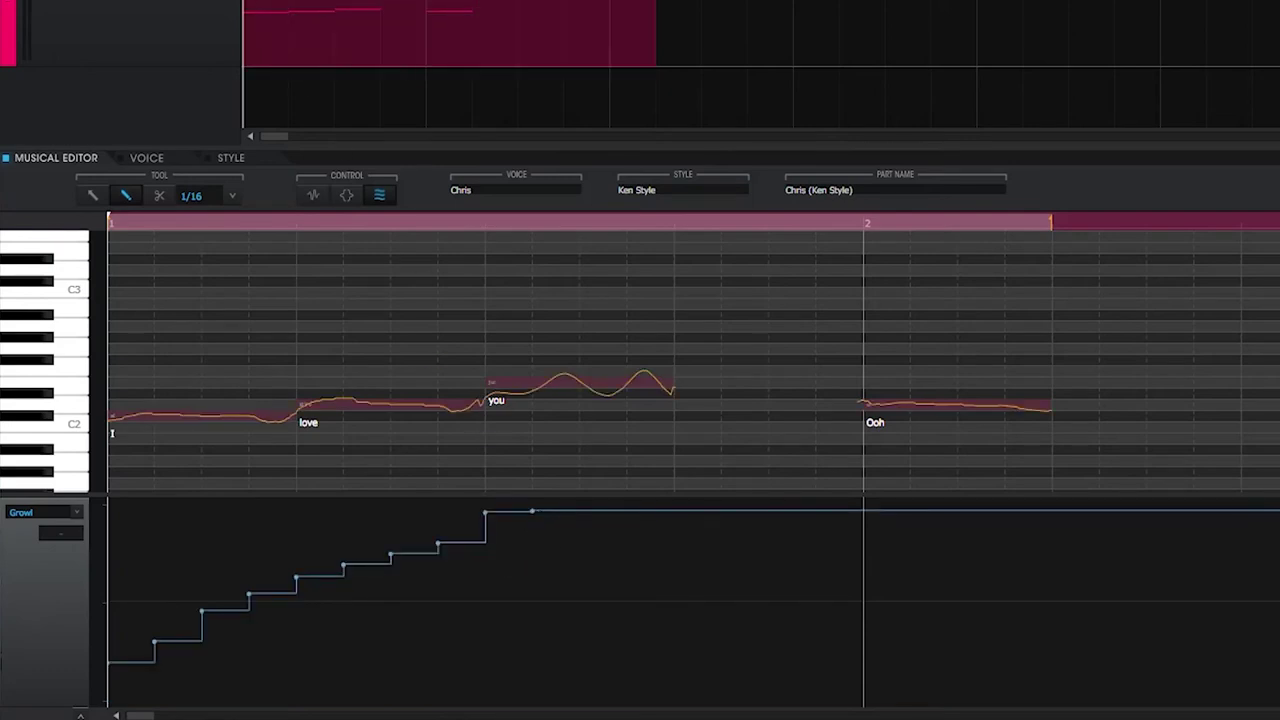
key("space")
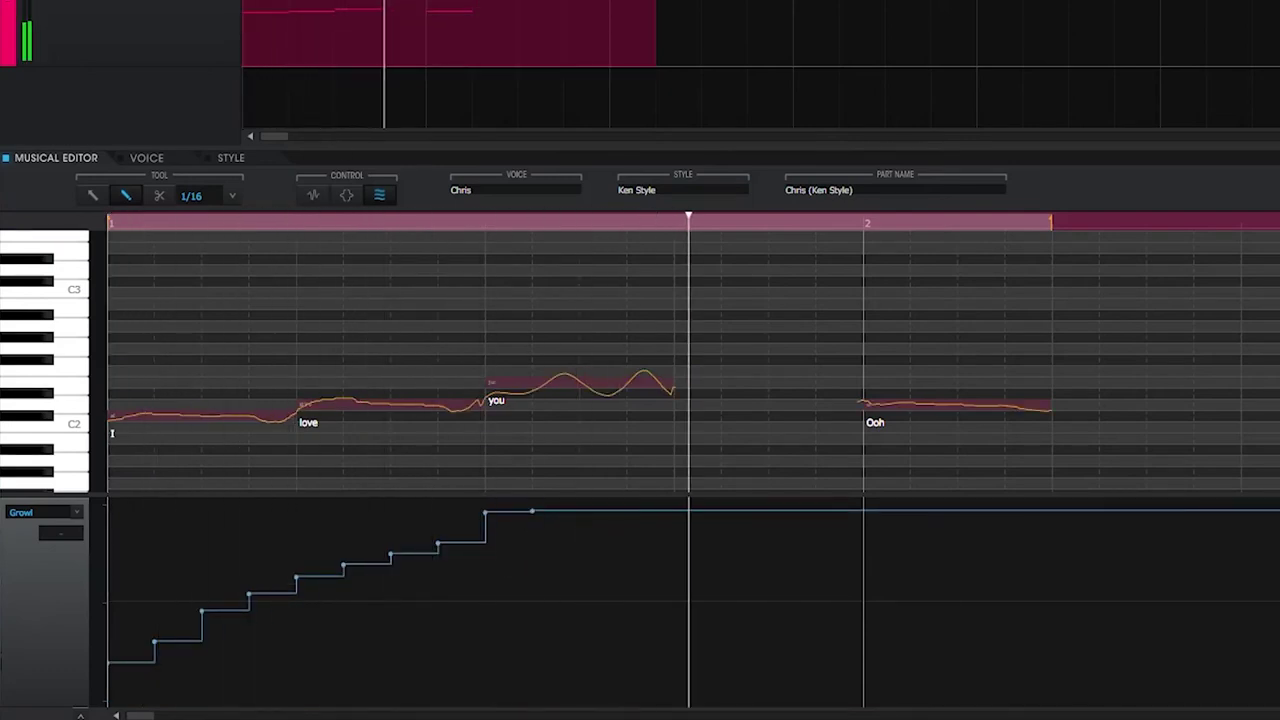
key("space")
Try a Breathiness curve rising from the start of "I" to the middle of "love", play it back and undo it.
left_click(40, 512)
left_click(66, 610)
mouse_move(145, 690)
left_mouse_down()
mouse_move(440, 564)
mouse_move(425, 505)
left_mouse_up()
key("space")
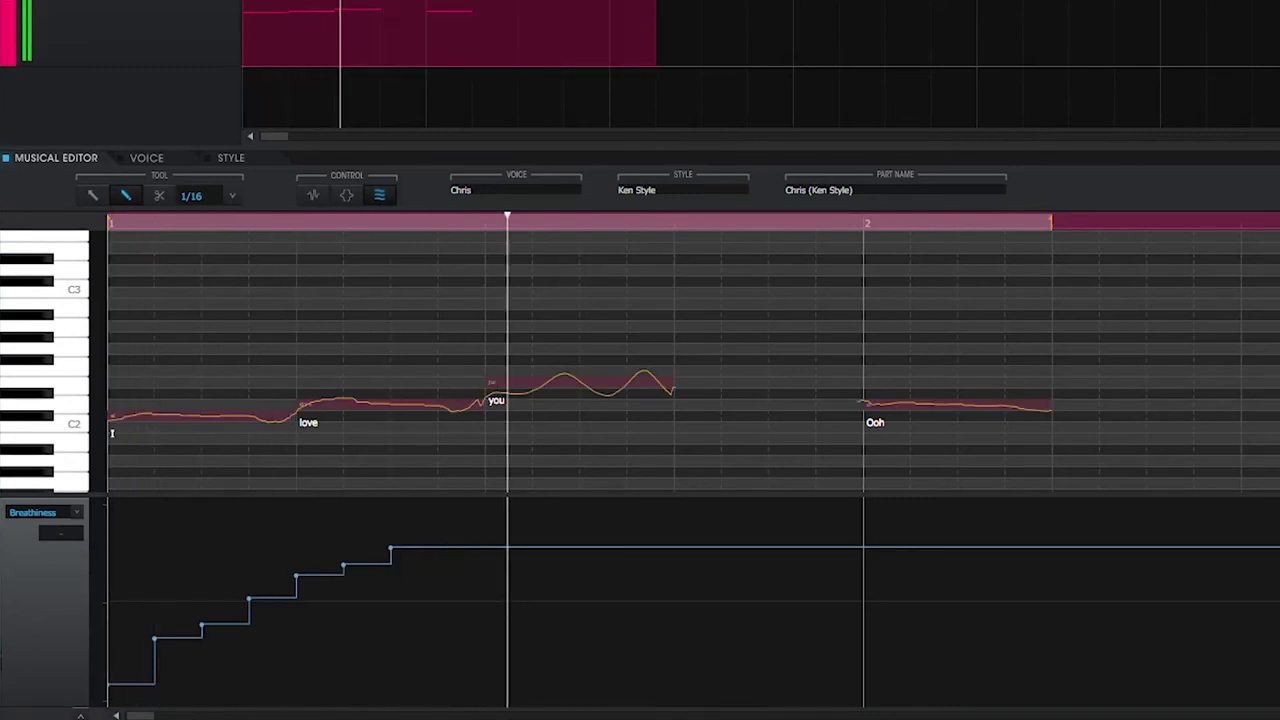
key("space")
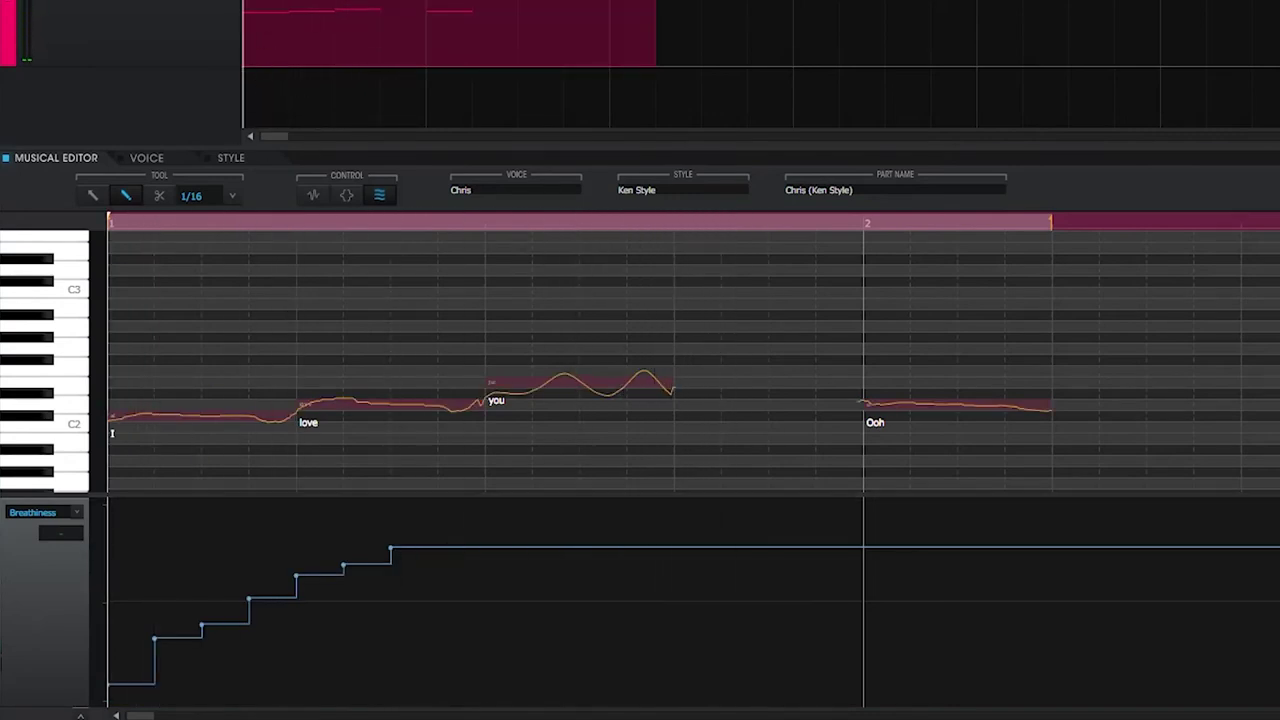
key("ctrl+z")
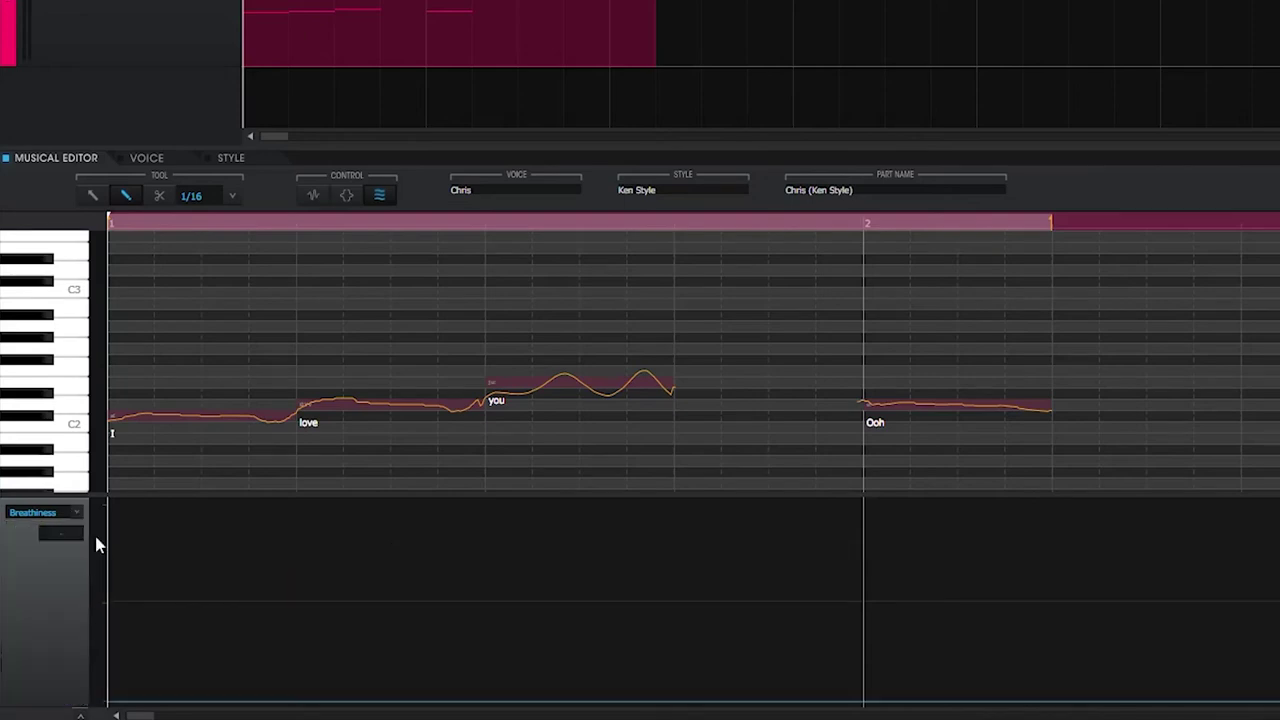
Draw an Air curve rising in 1/16 steps through "I" and "love" to near the maximum at "you", and play it back.
left_click(79, 512)
left_click(30, 624)
key("space")
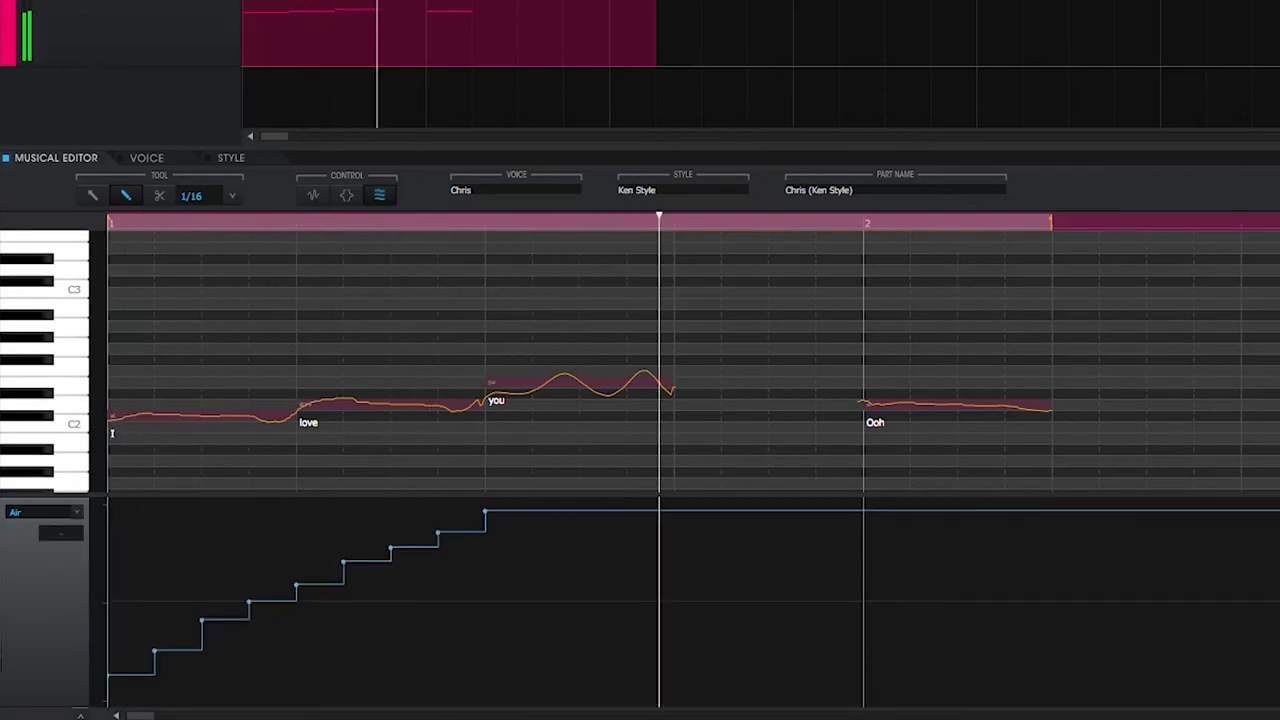
key("space")
Lower the Mouth values of "I", "love" and "you", taking "I" close to the minimum, and play back the phrase.
left_click(79, 512)
left_click(82, 525)
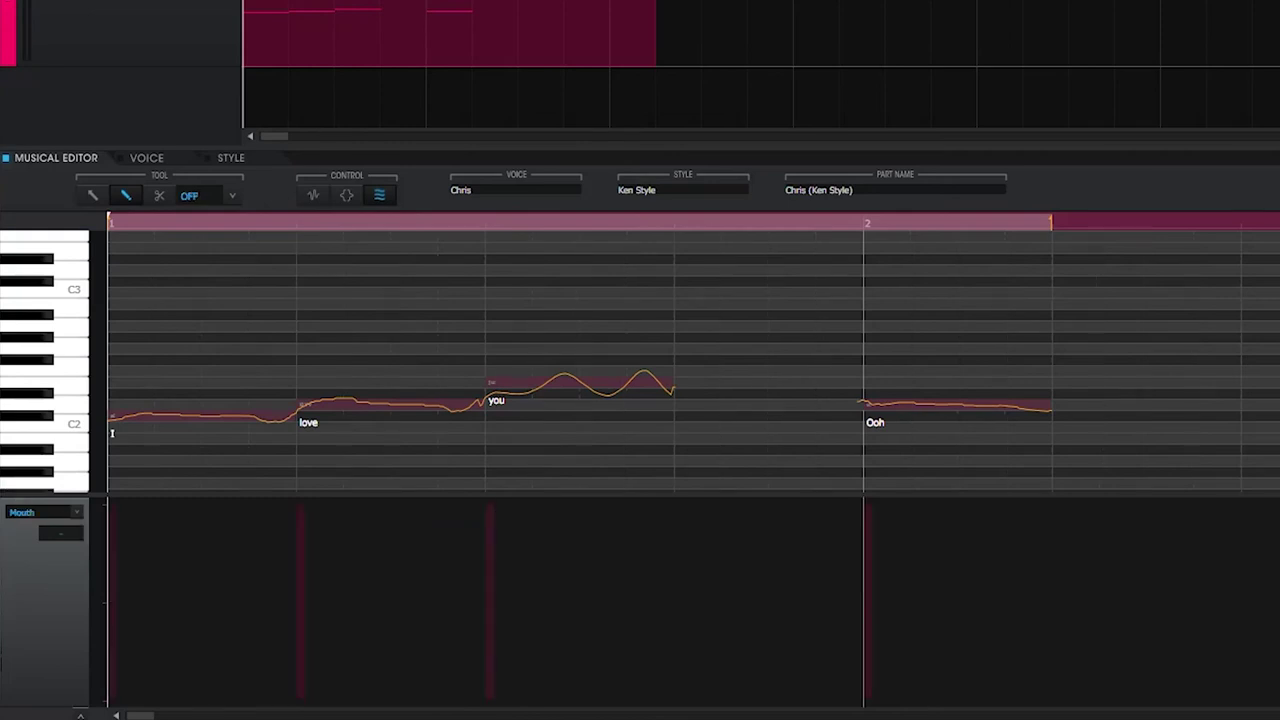
key("space")
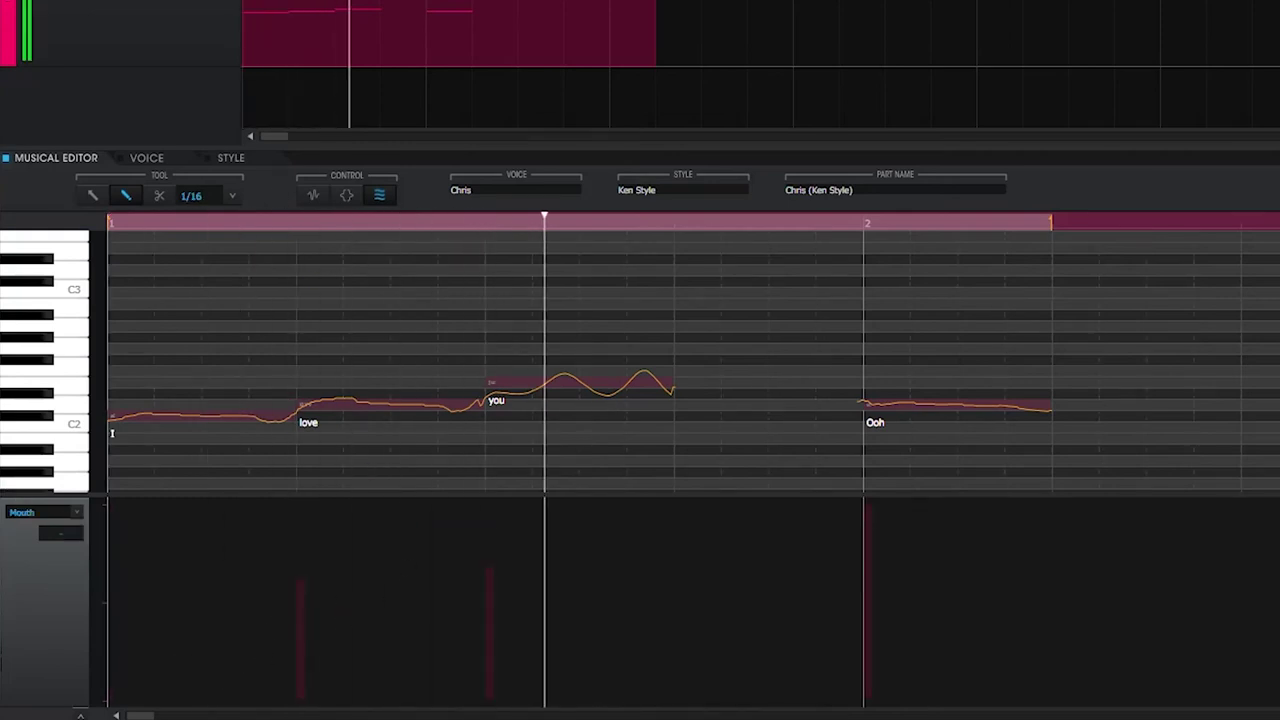
Draw a Character curve across the phrase that ends at the minimum during "you" and play it back.
left_click(79, 512)
left_click(69, 654)
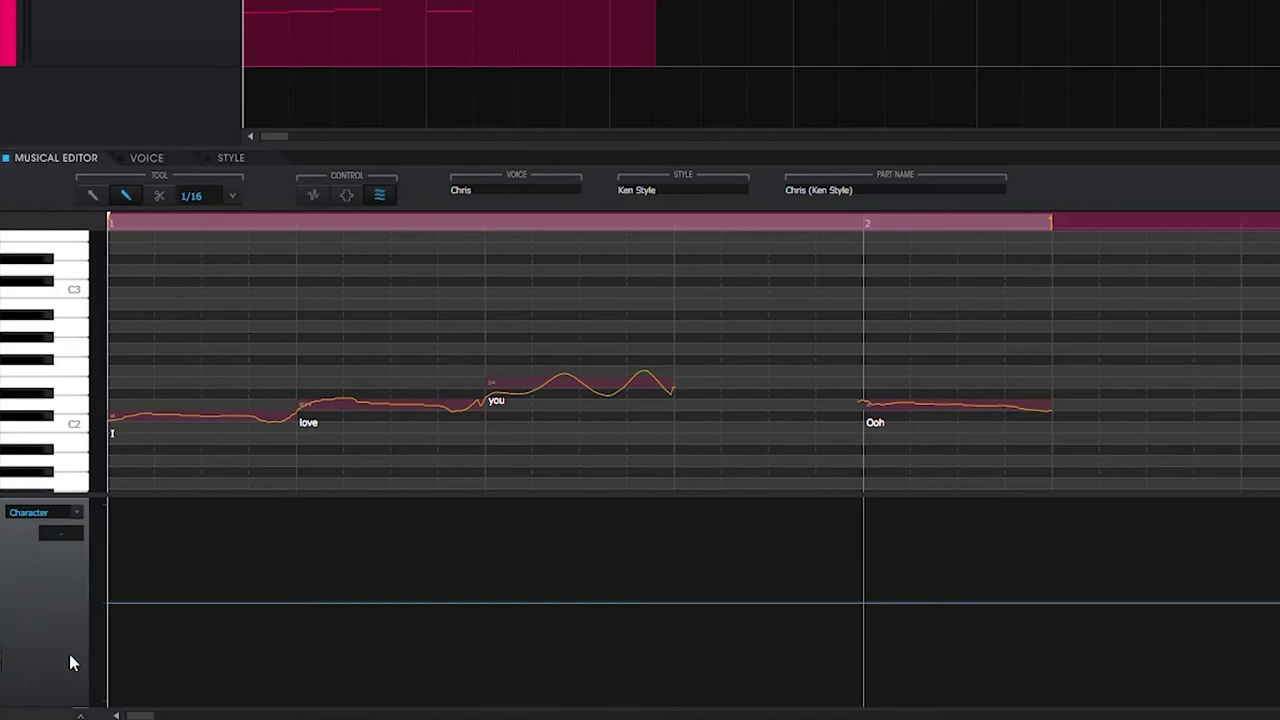
mouse_move(134, 608)
left_mouse_down()
mouse_move(438, 516)
mouse_move(456, 520)
mouse_move(593, 687)
mouse_move(623, 700)
left_mouse_up()
key("space")
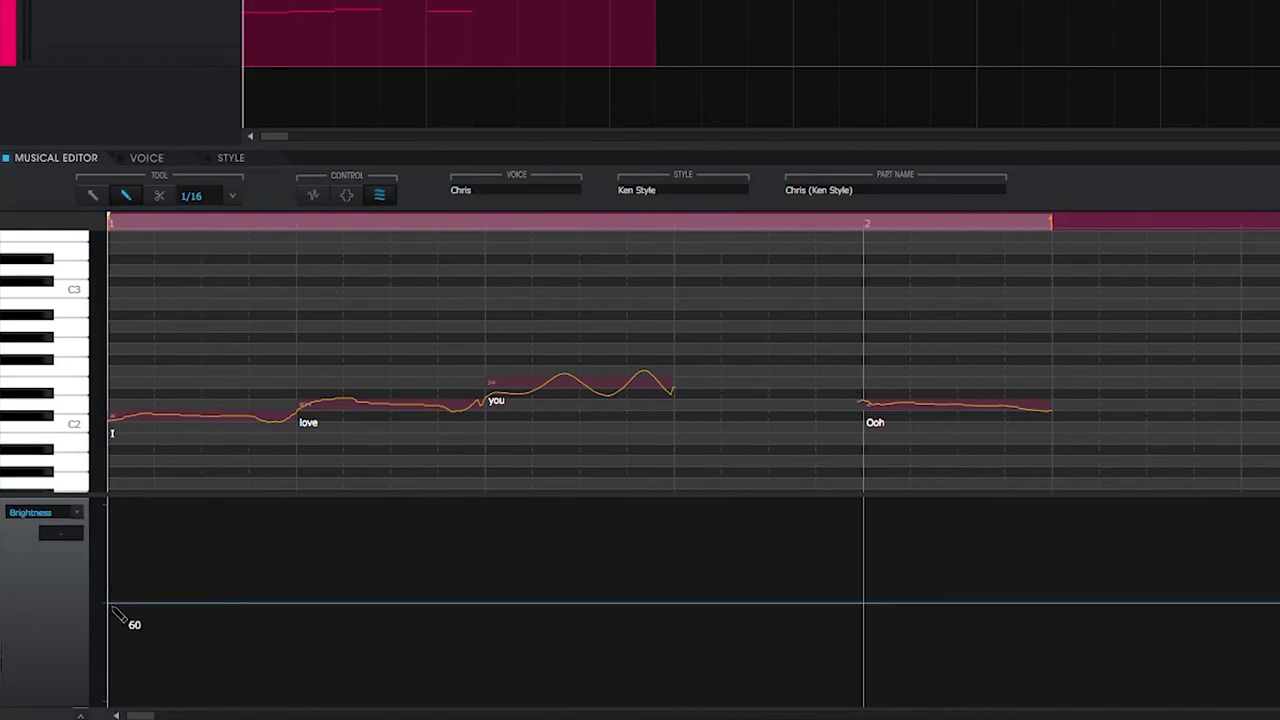
Audition a Brightness curve rising over "I" and dropping to the minimum by "you", and a Clearness curve rising to the maximum during "you".
mouse_move(120, 614)
left_mouse_down()
mouse_move(264, 538)
mouse_move(350, 520)
mouse_move(485, 700)
left_mouse_up()
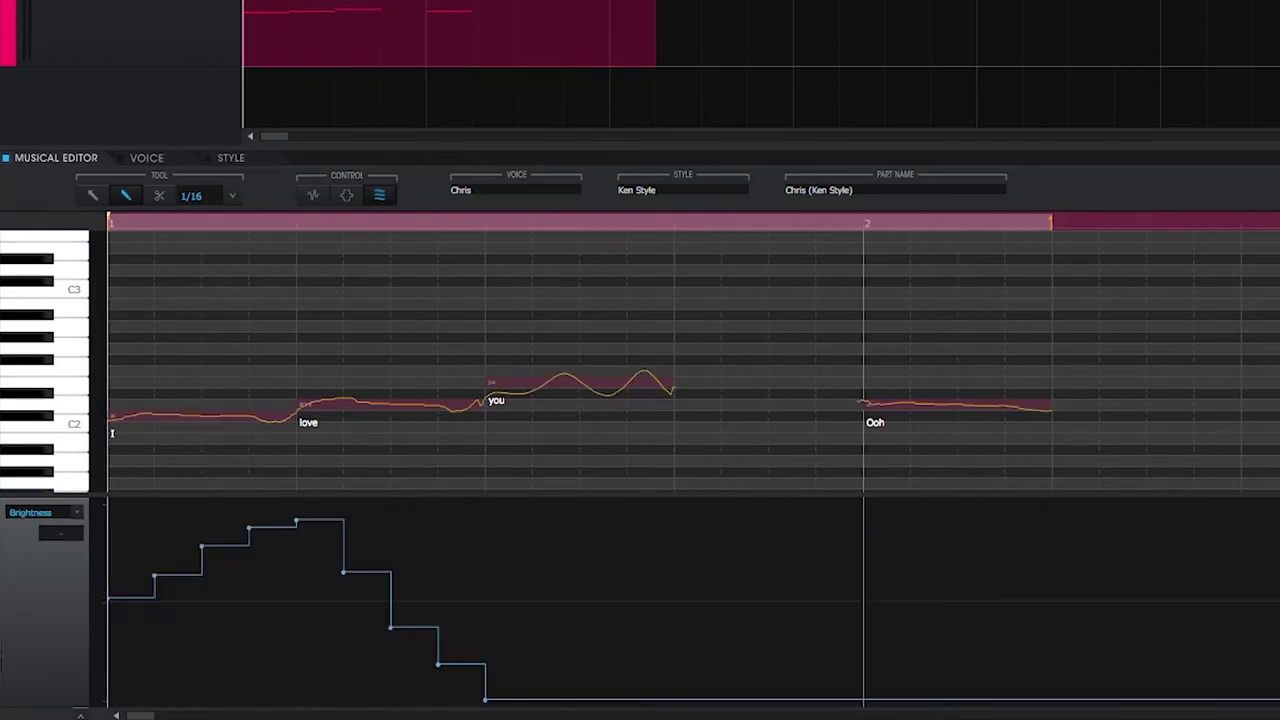
key("space")
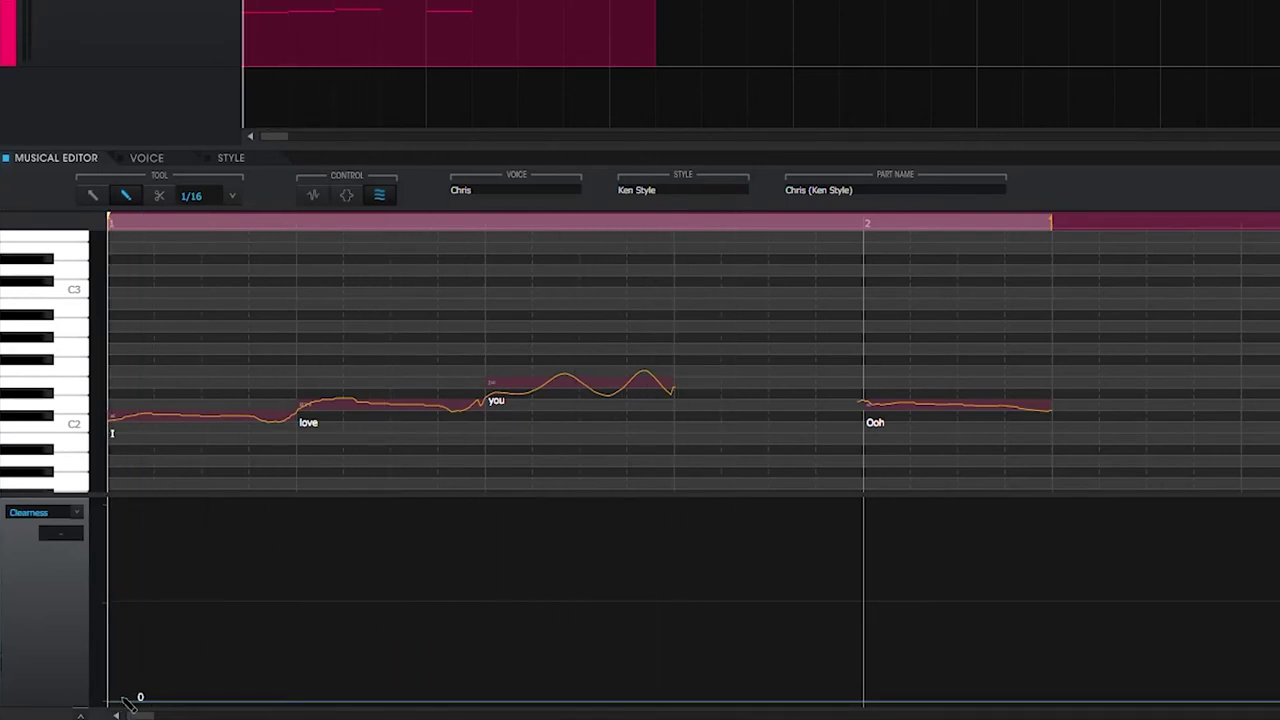
left_click_drag(125, 700, 634, 486)
key("space")
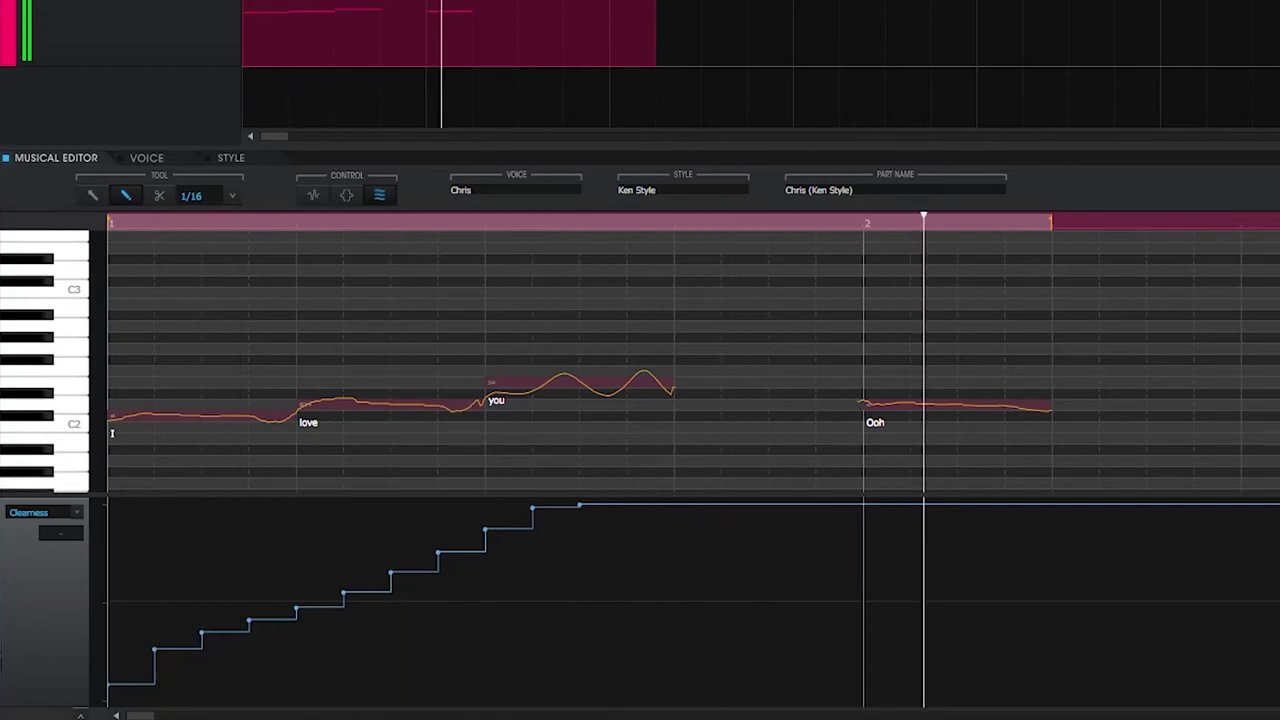
key("space")
Try a Portamento Timing curve rising to the maximum at "love" and dropping to near the minimum before "you", play it back and undo it.
left_click(45, 512)
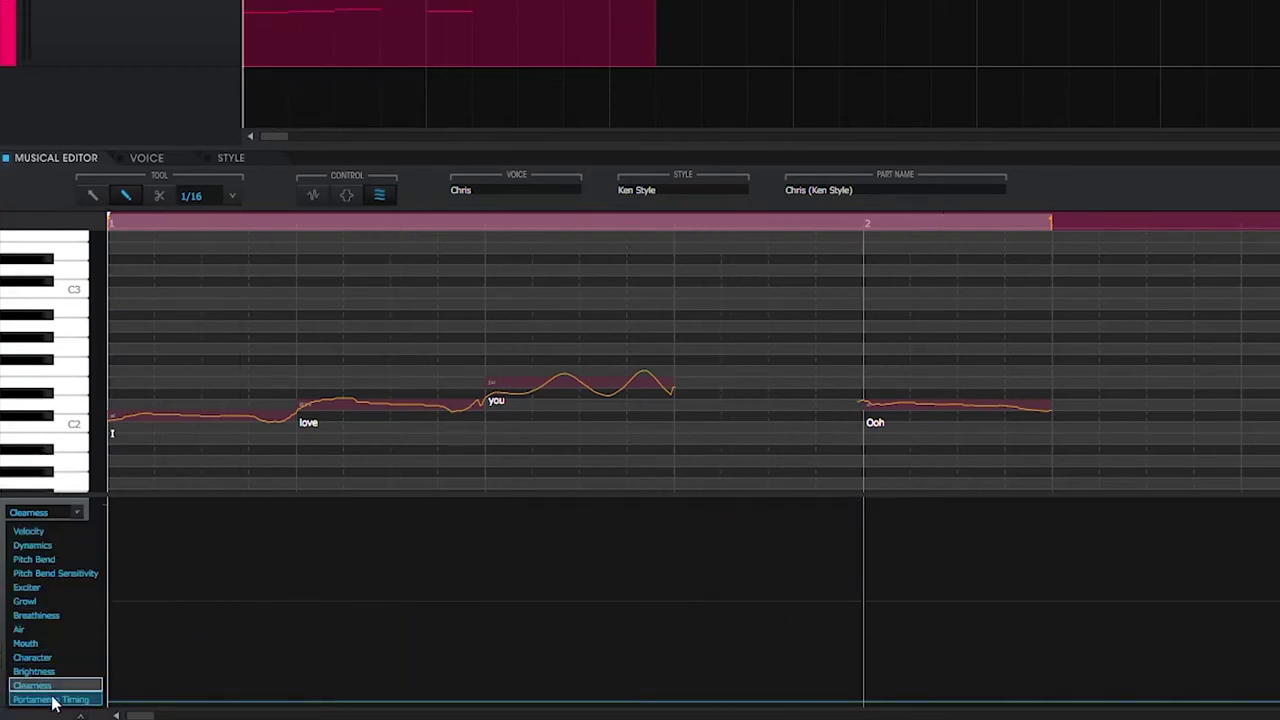
left_click(55, 699)
left_click_drag(222, 560, 296, 506)
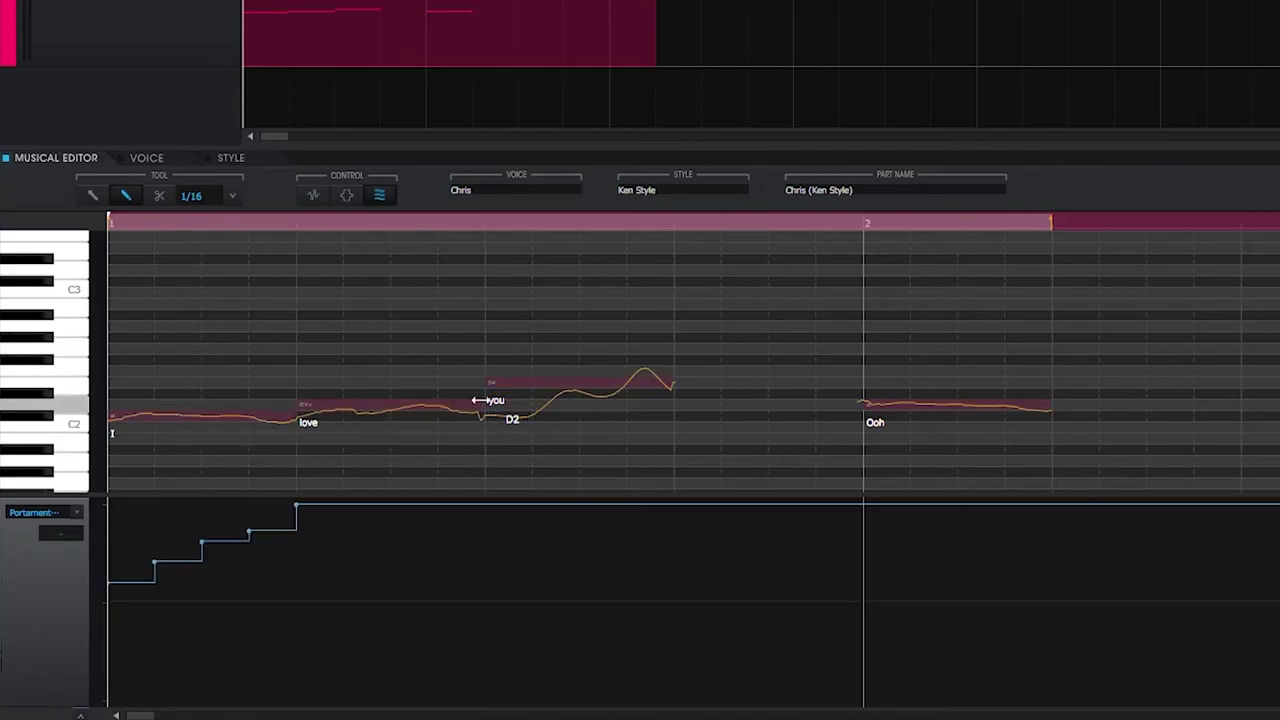
mouse_move(560, 703)
left_mouse_down()
mouse_move(482, 702)
mouse_move(603, 714)
left_mouse_up()
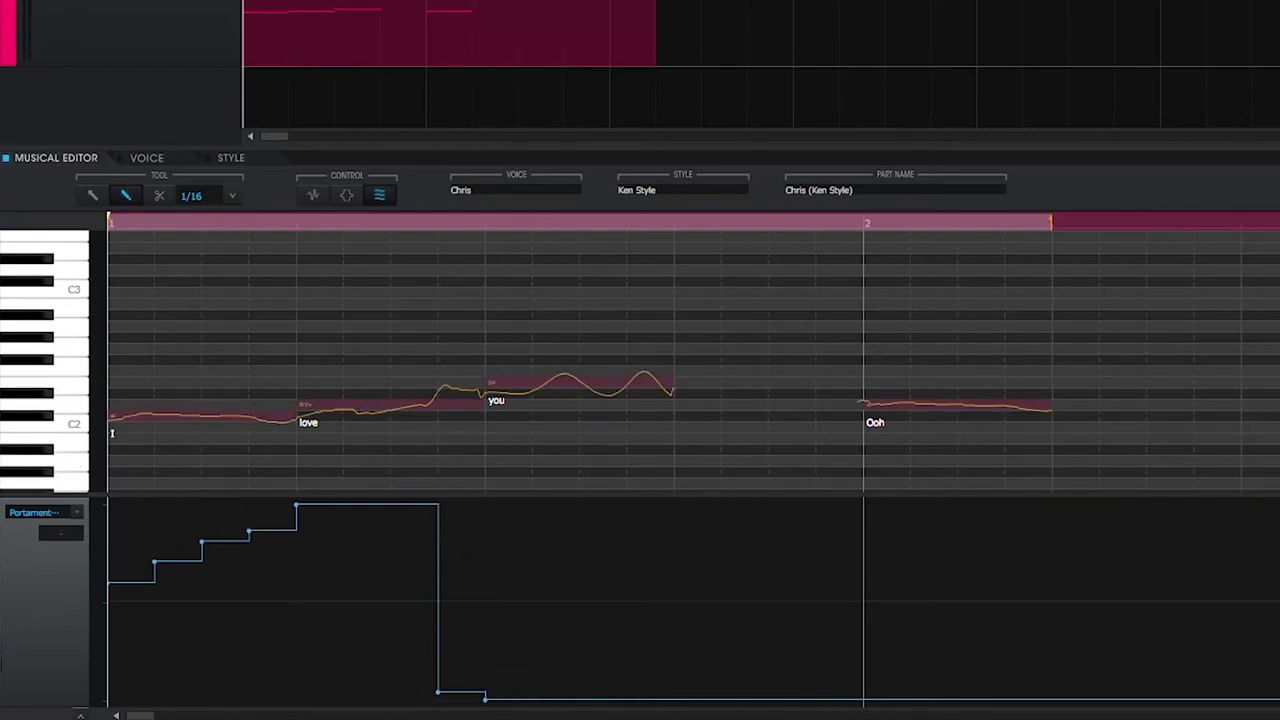
key("space")
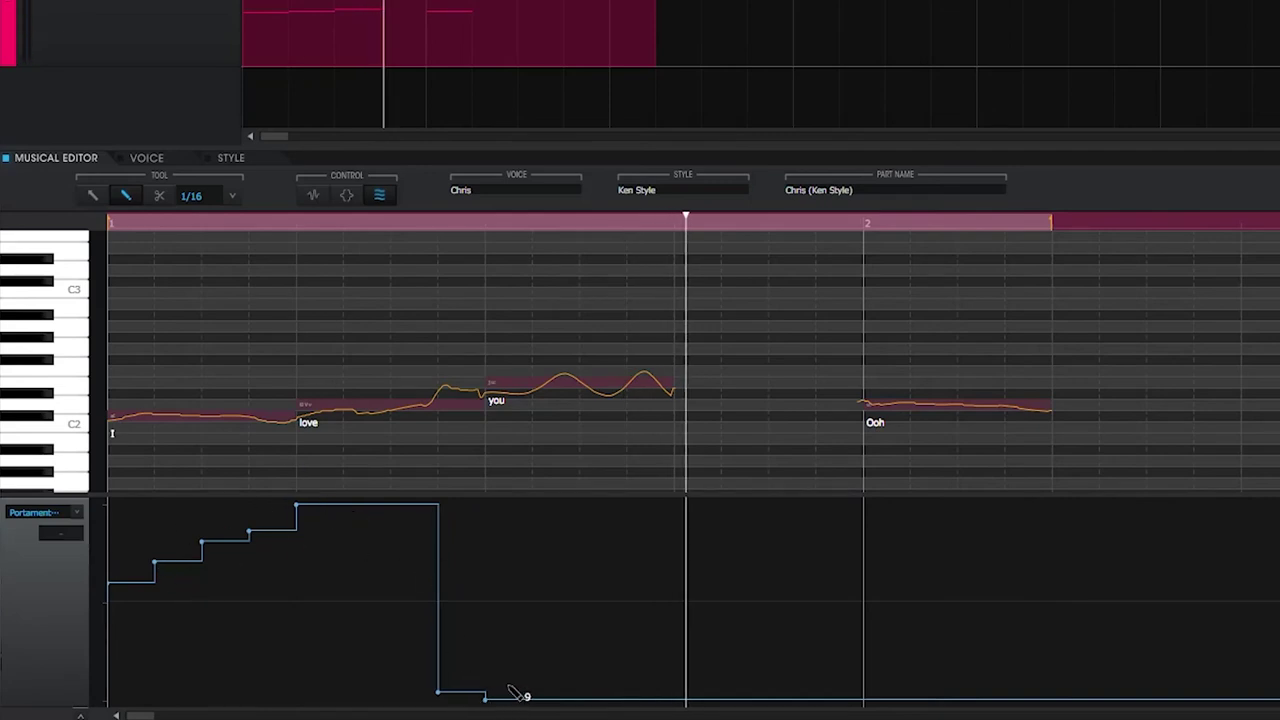
key("ctrl+z")
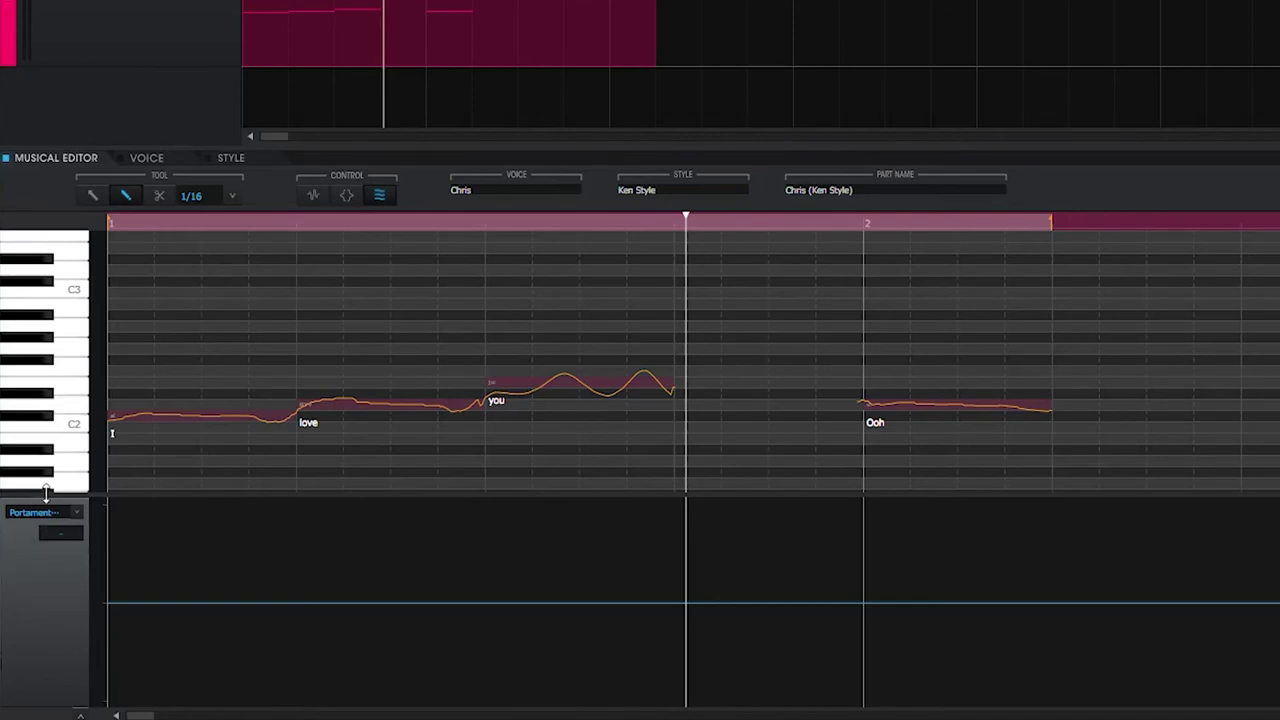
Collapse the control parameter lane and replace the first note's lyric "I" with "you" through Insert Lyrics.
left_click_drag(46, 491, 46, 628)
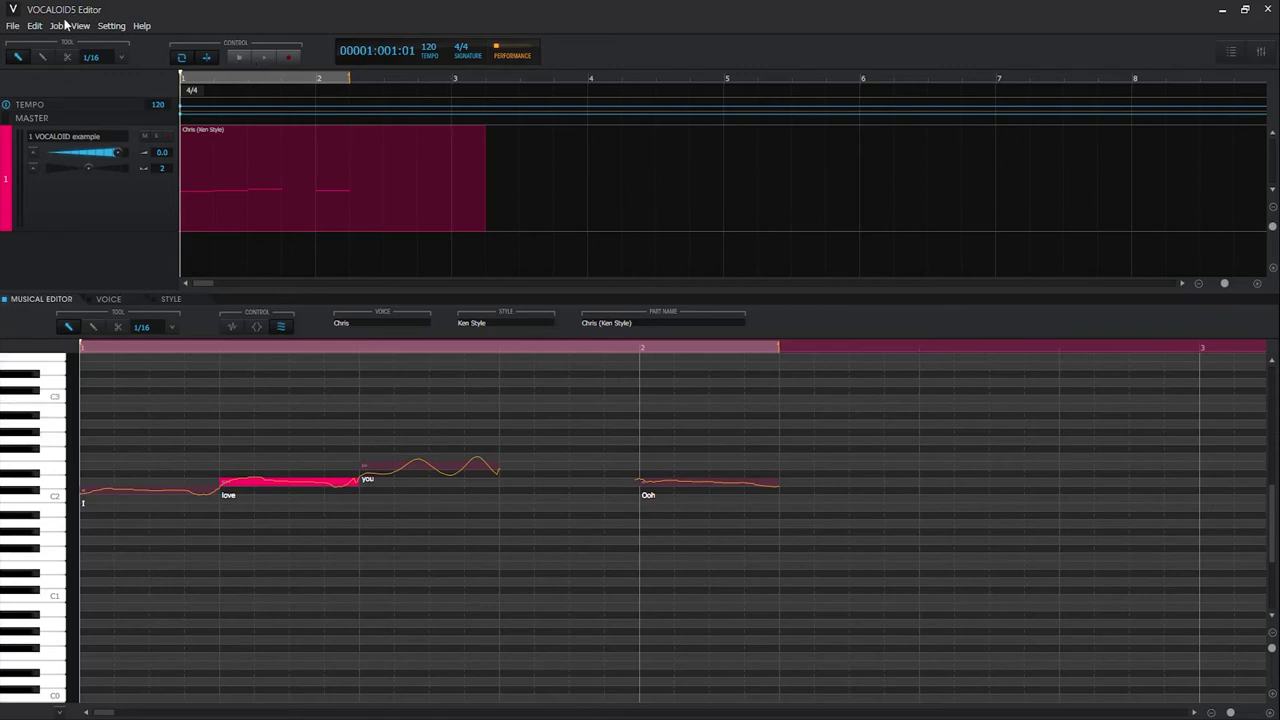
left_click(188, 474)
left_click_drag(134, 423, 166, 500)
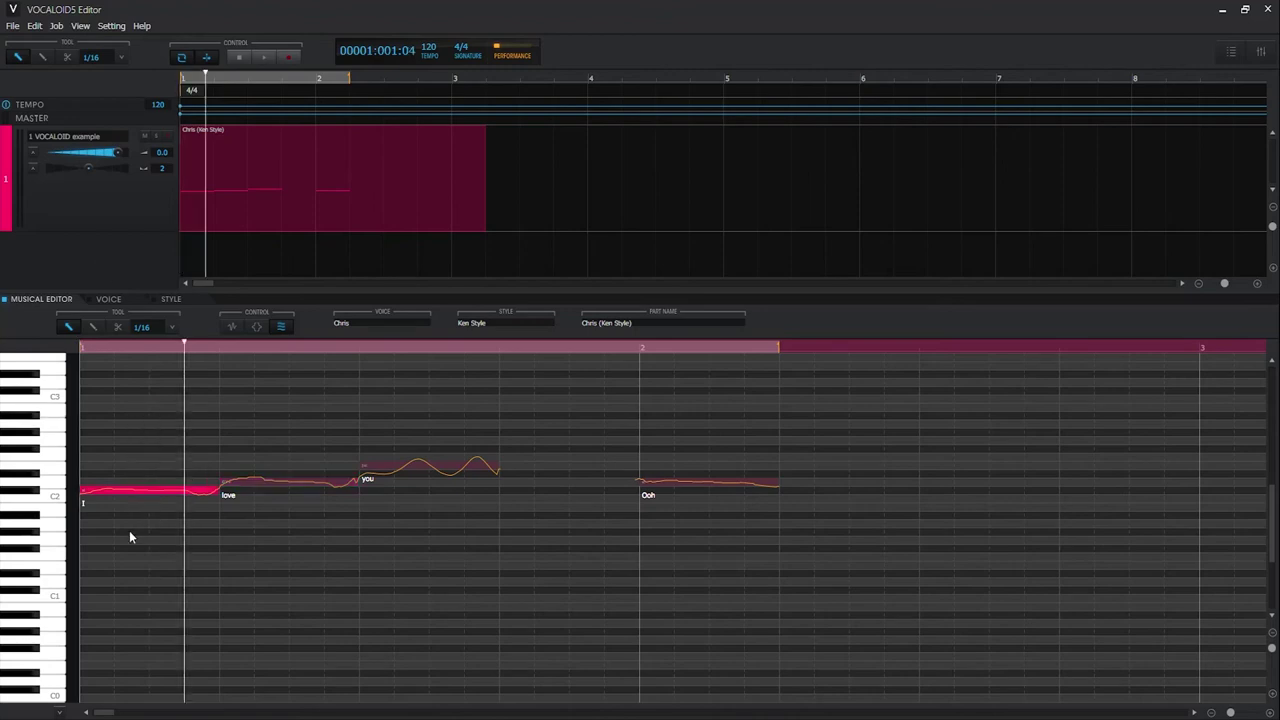
left_click(56, 26)
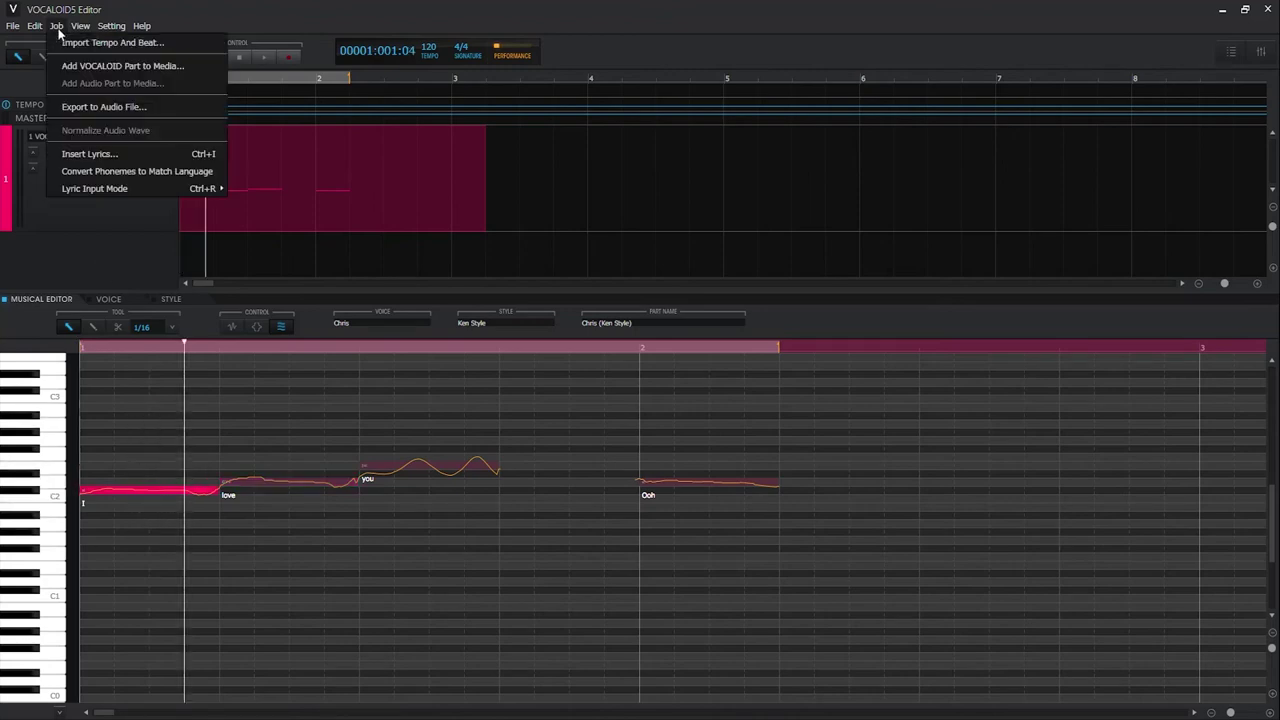
left_click(90, 154)
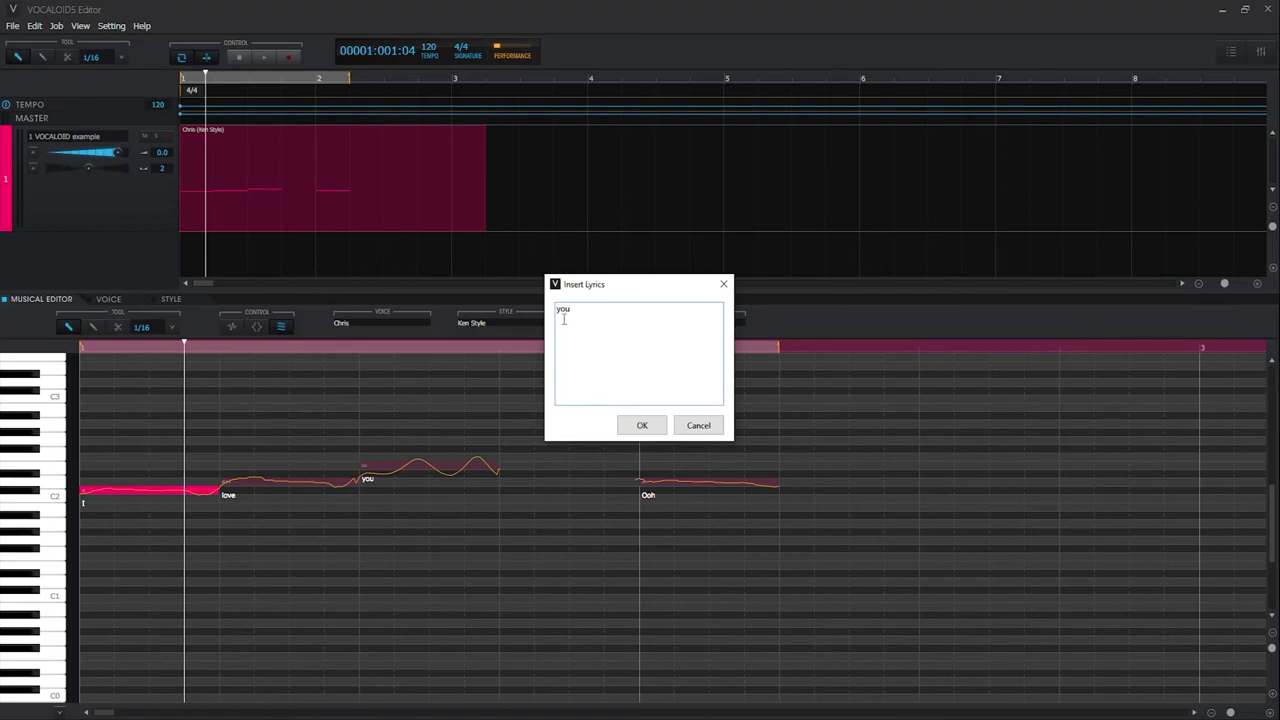
left_click(642, 425)
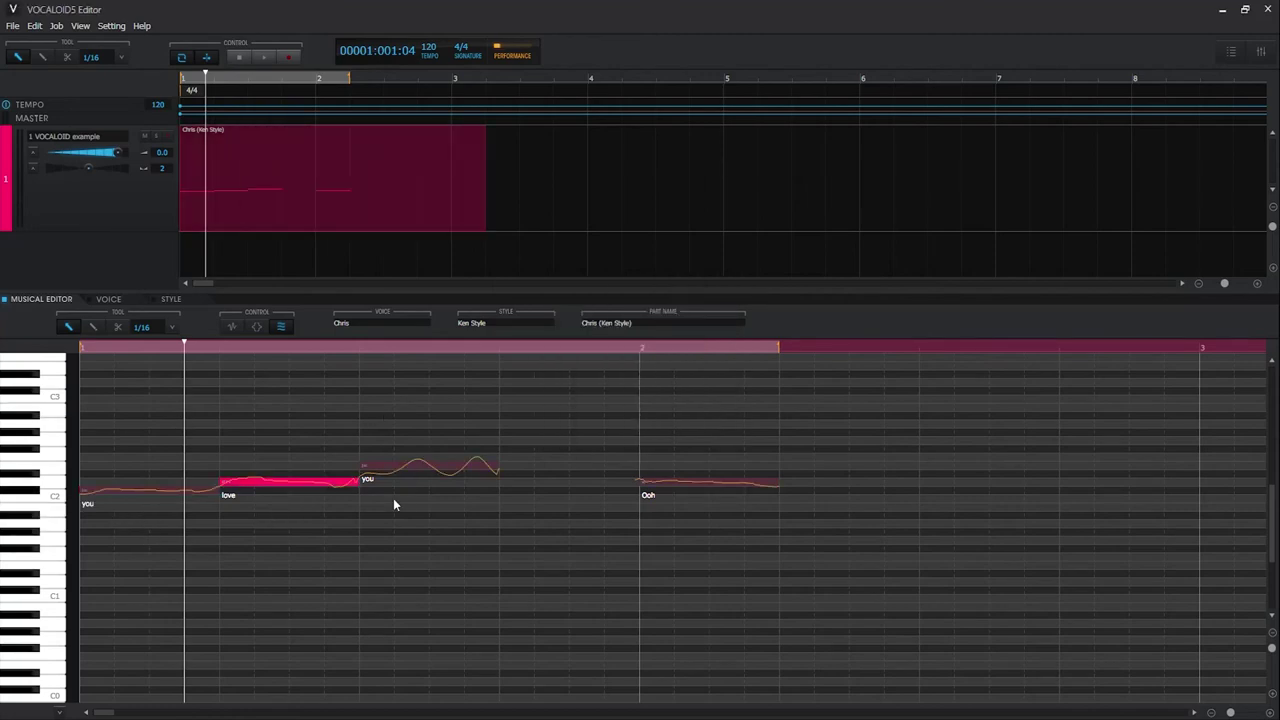
Insert the lyrics "you love me" across the first three notes and play back the phrase.
left_click_drag(108, 404, 455, 538)
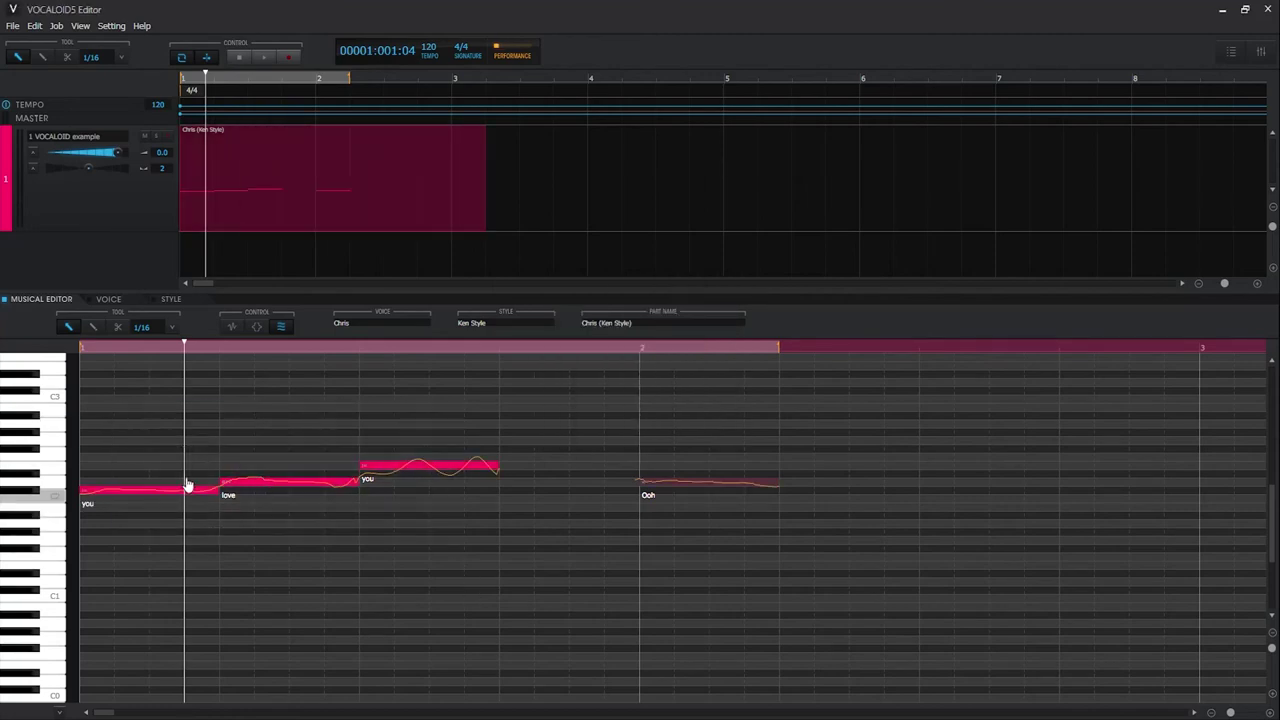
left_click(54, 27)
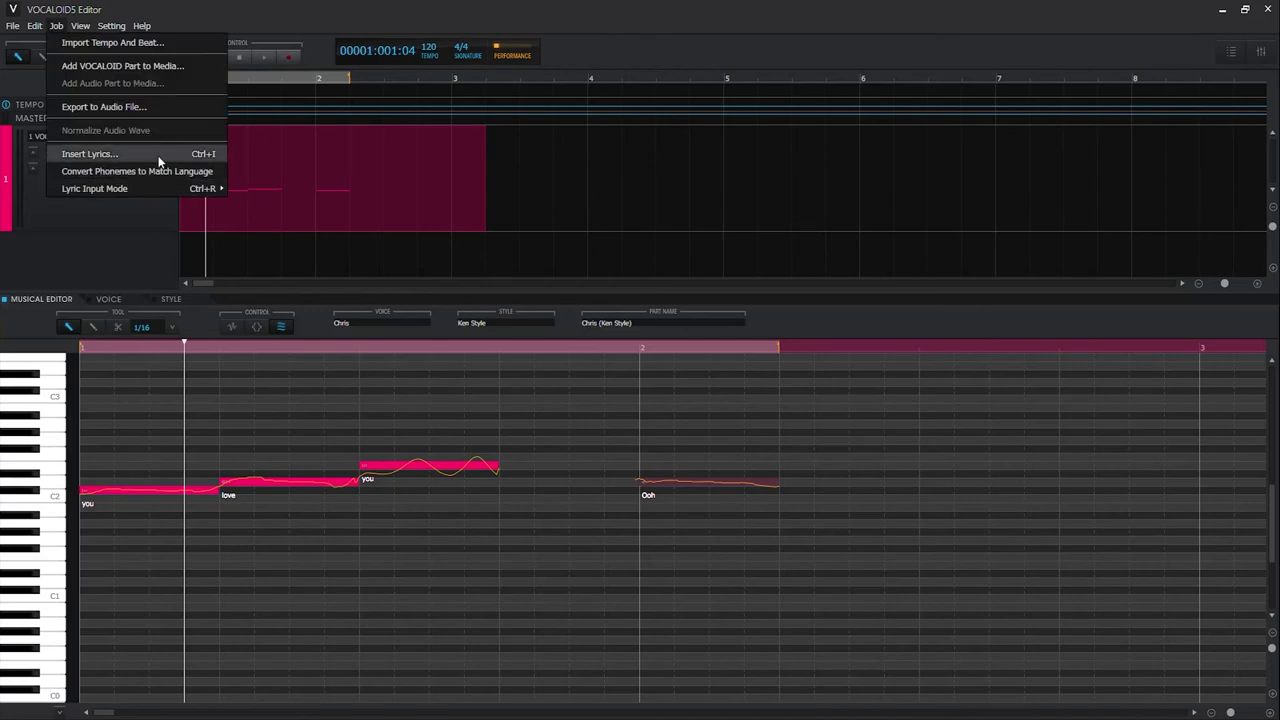
left_click(160, 156)
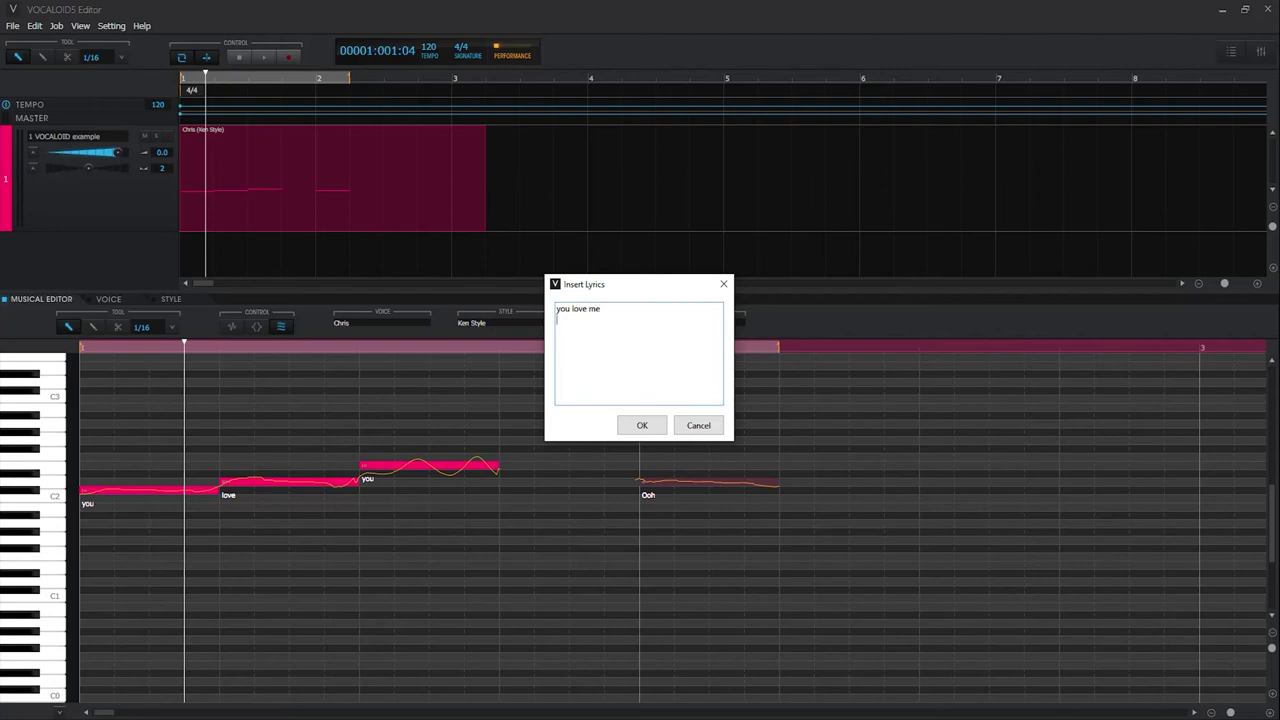
type("you love me")
left_click(642, 425)
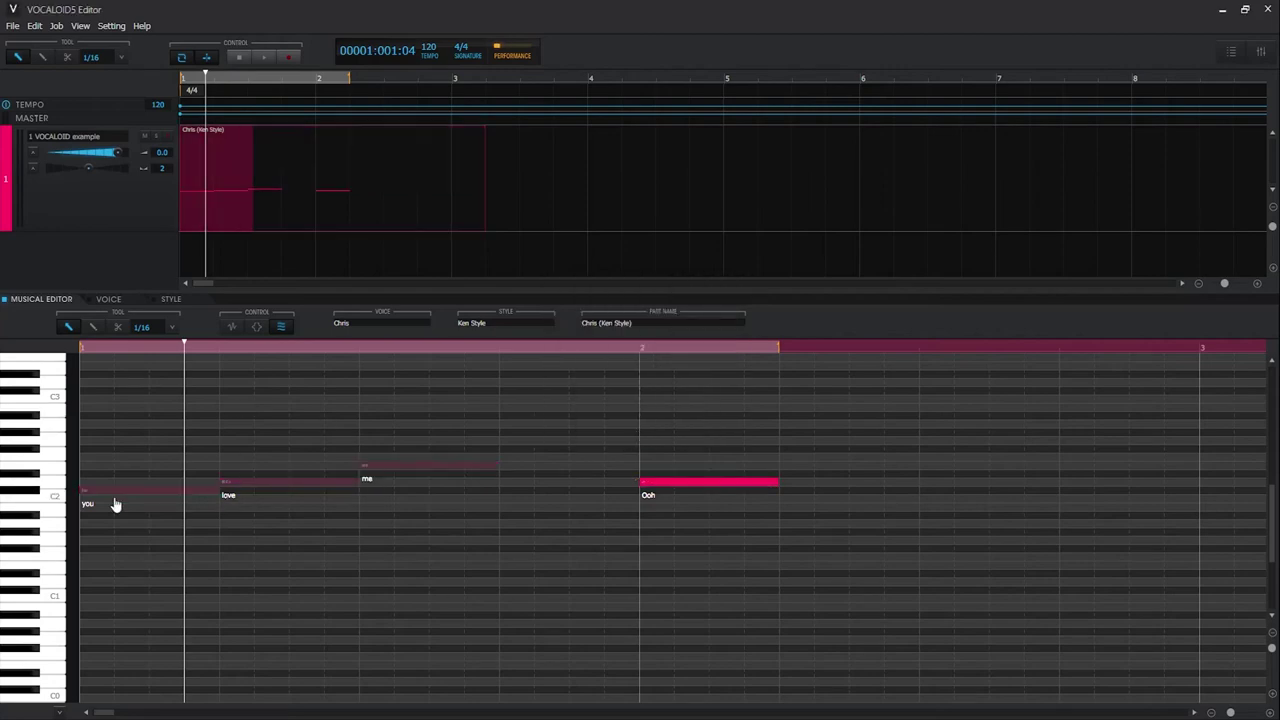
left_click(264, 57)
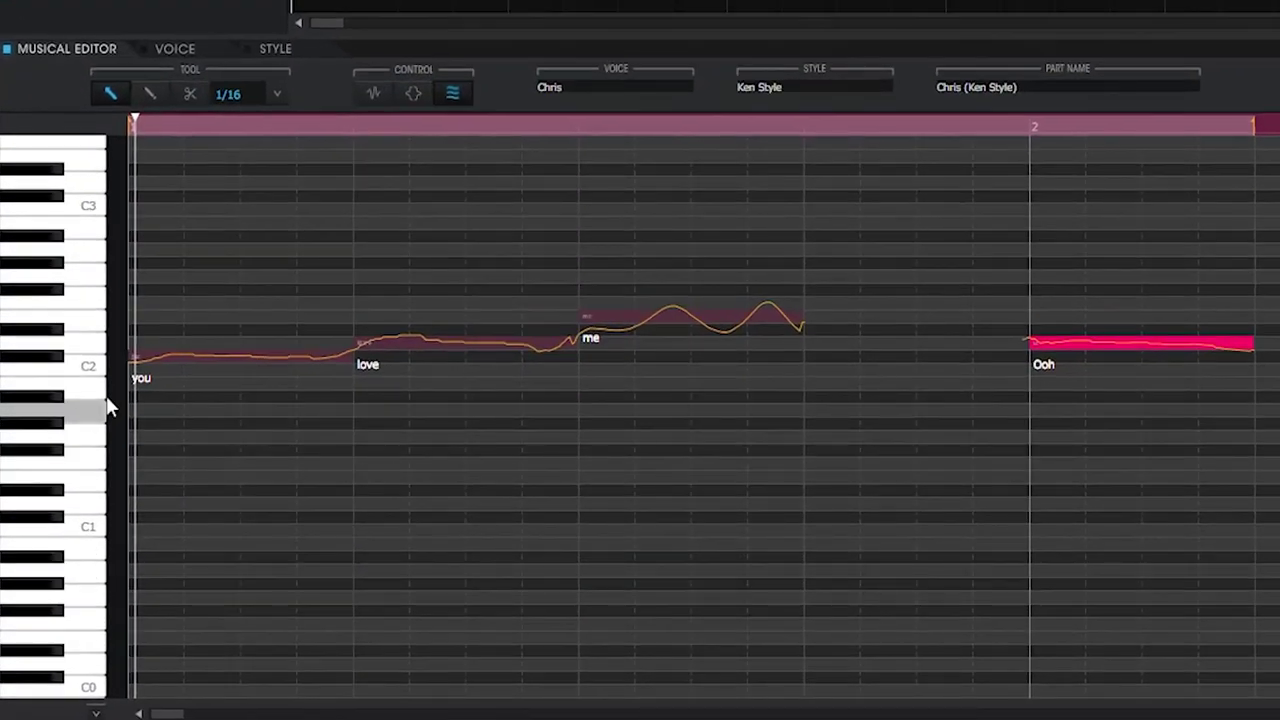
Change the first note's lyric directly in the piano roll to "ma" and play back the phrase.
double_click(142, 388)
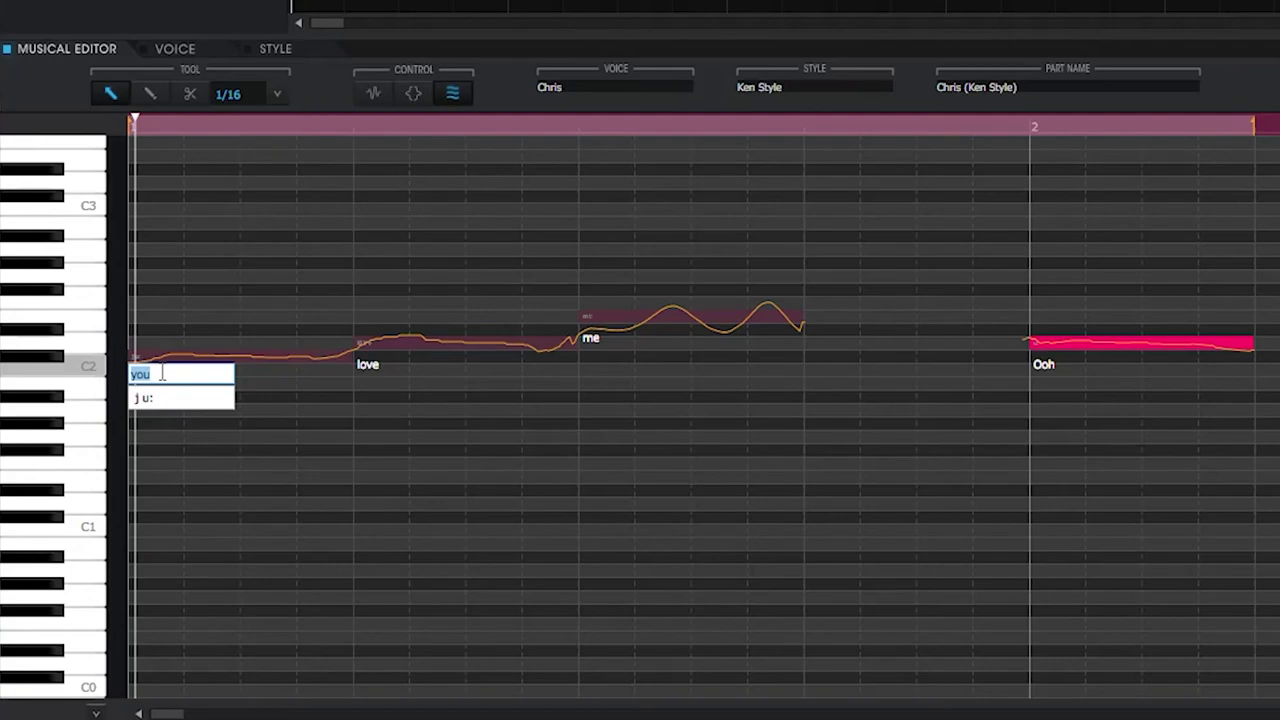
type("ma")
key("Return")
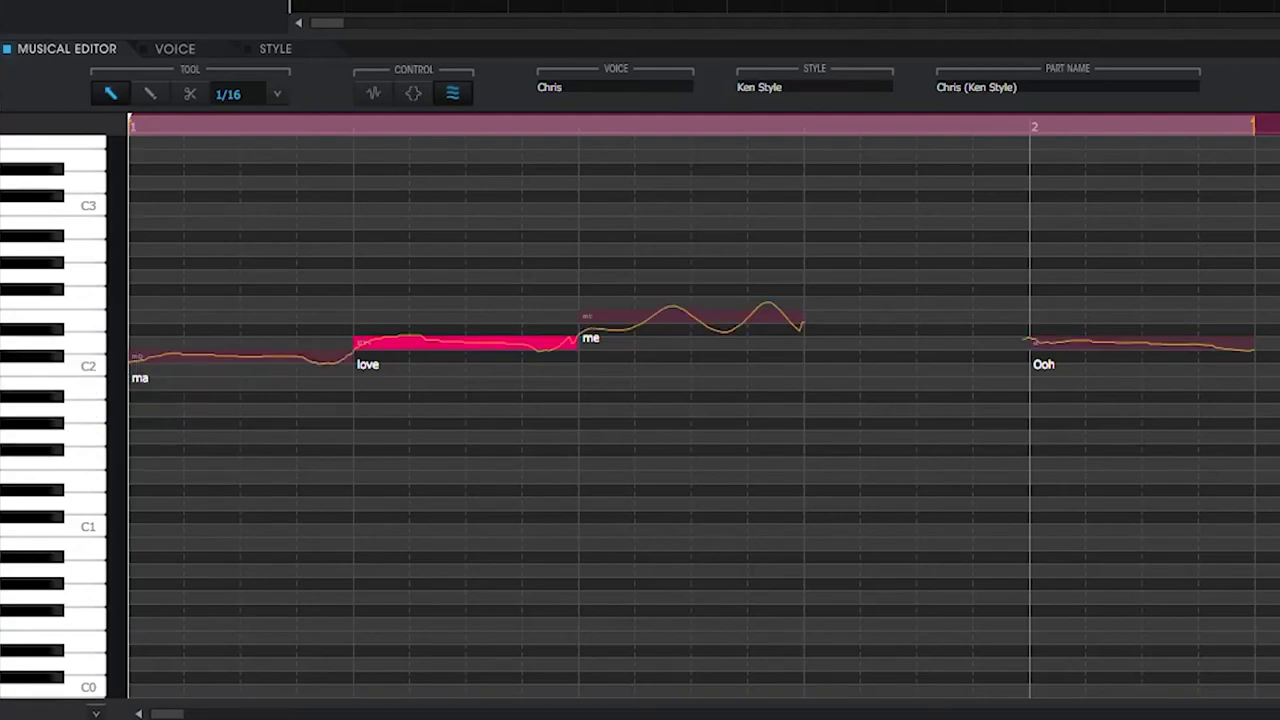
left_click(418, 486)
key("space")
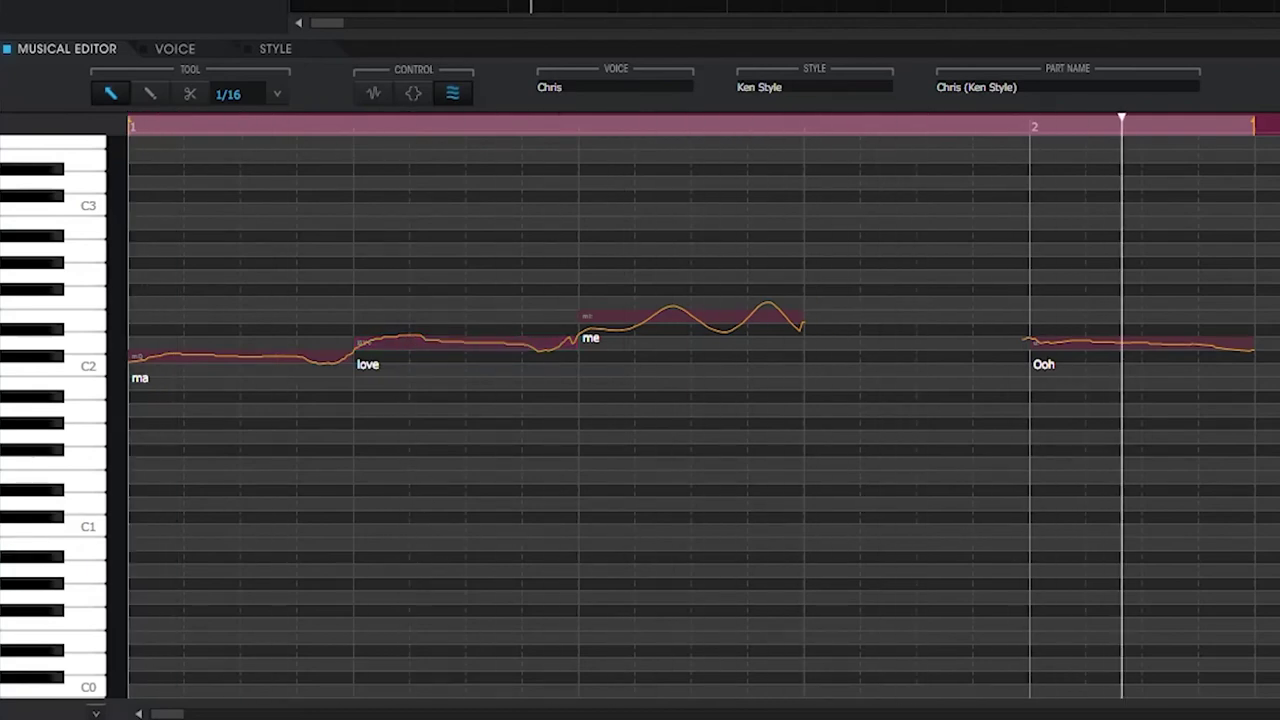
key("space")
Change the second note's lyric to "loves" and play back the phrase.
double_click(398, 352)
left_click(401, 360)
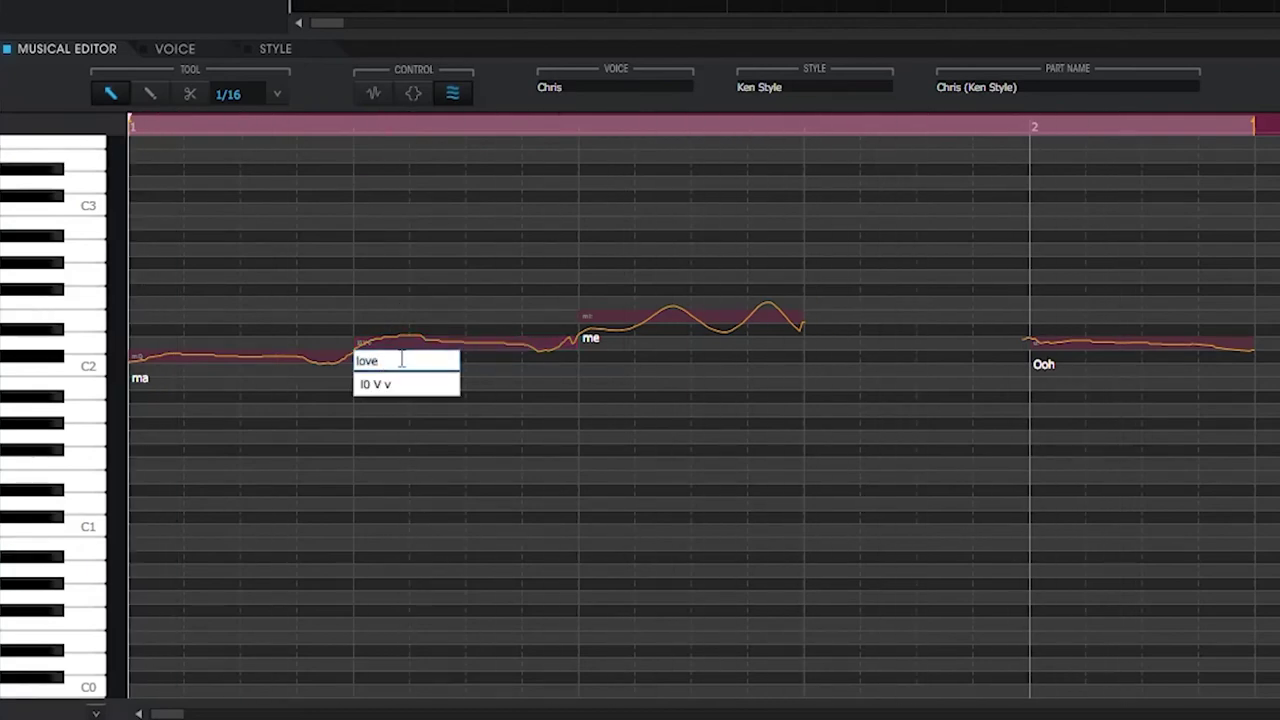
key("Return")
key("space")
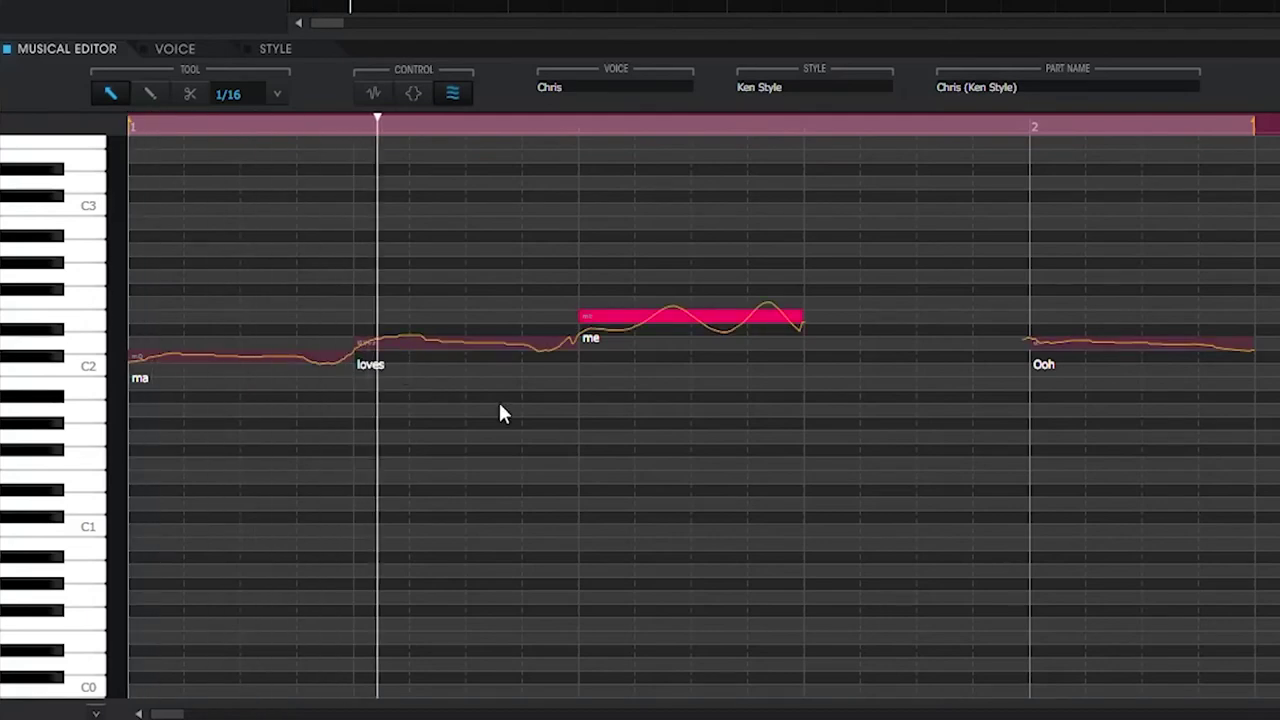
key("space")
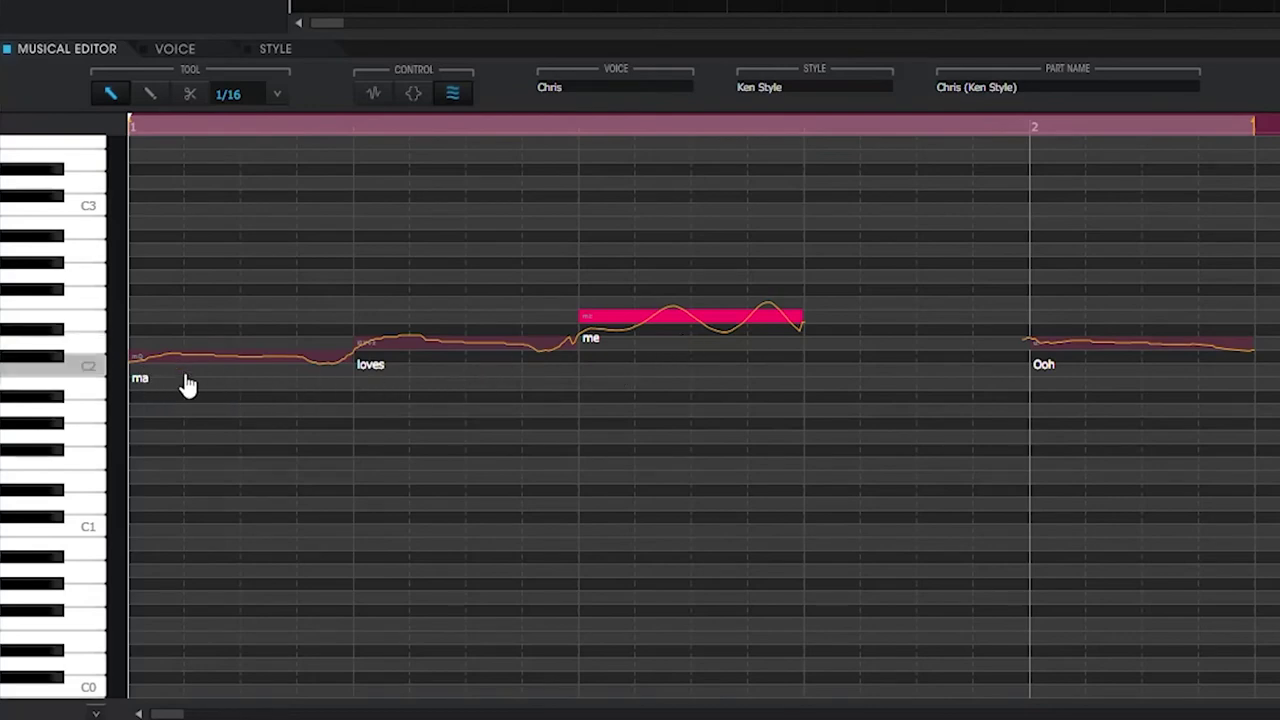
Enter "I love you" as the lyric starting at the first note so the words spread over the first three notes.
double_click(140, 385)
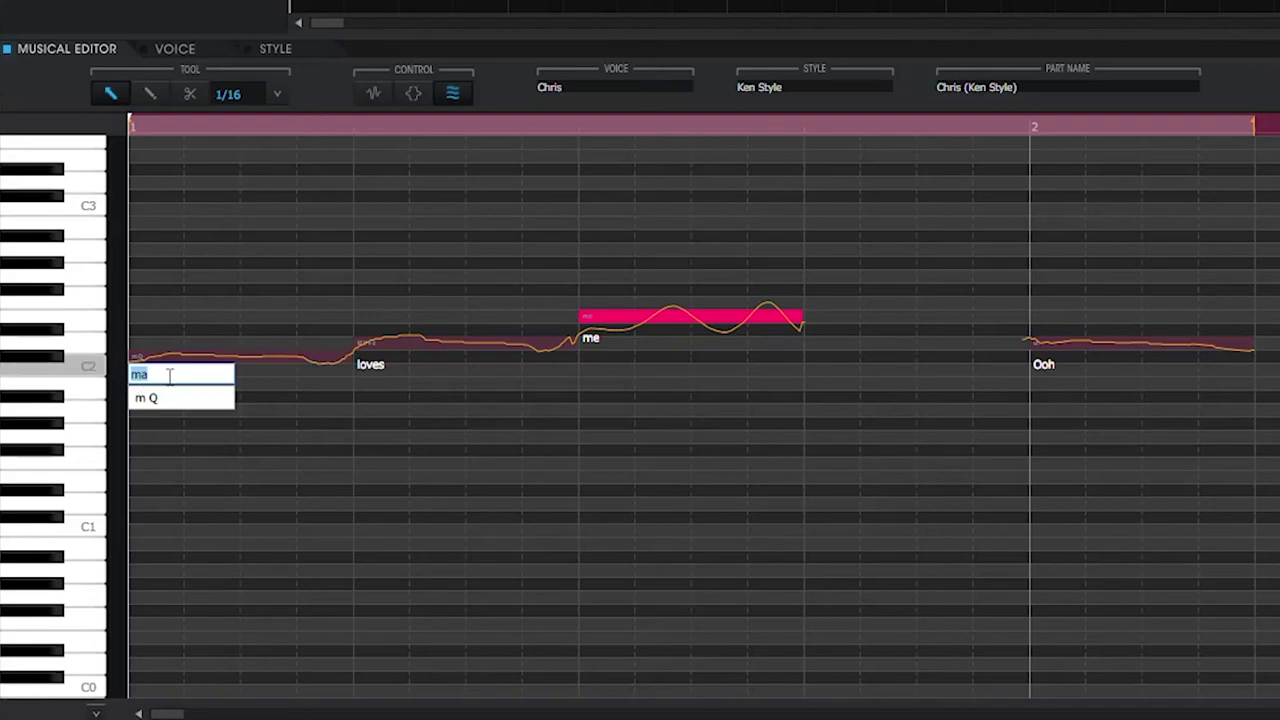
type("I love you")
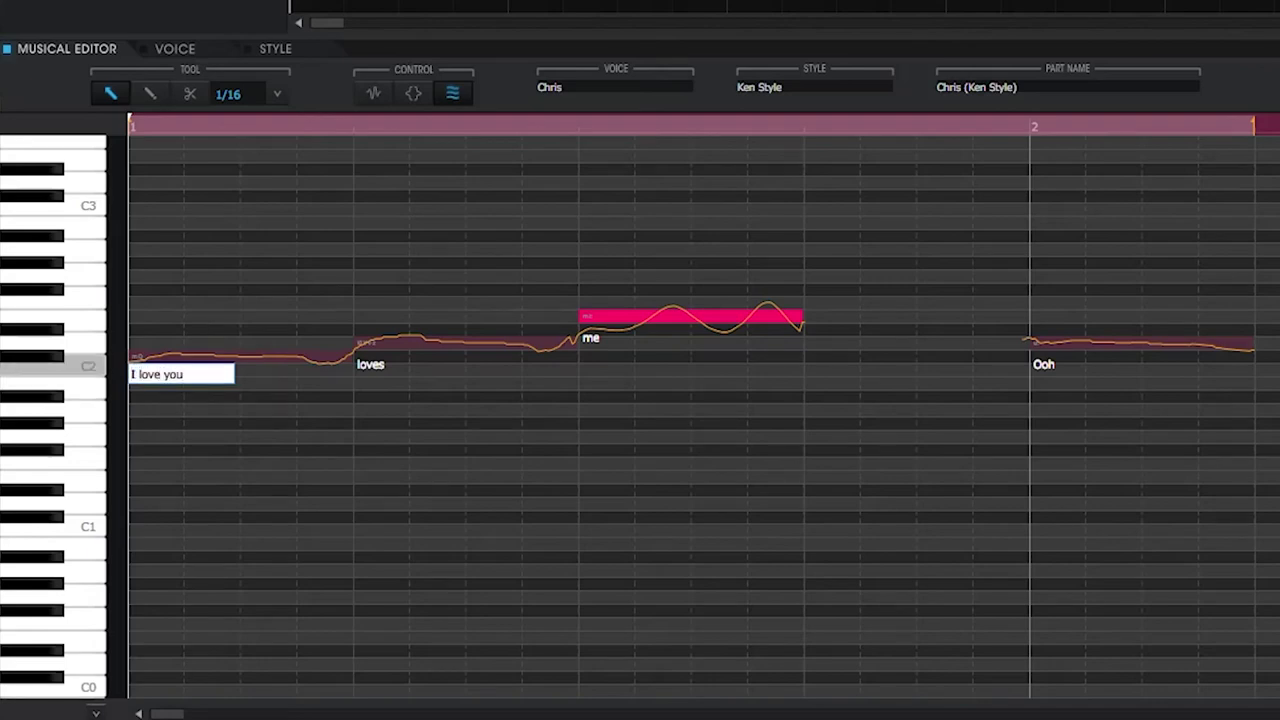
key("Return")
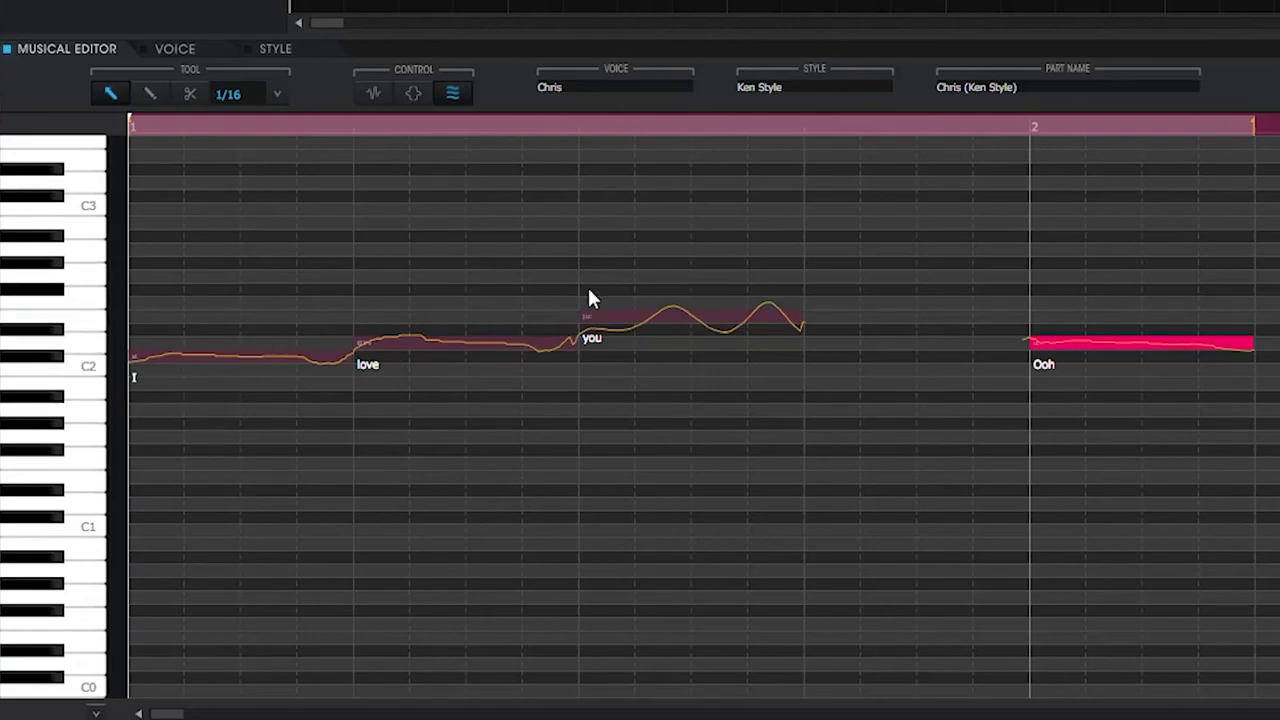
Enter "I love you my friend" starting at the first note, filling the following notes, and play back the phrase.
double_click(190, 372)
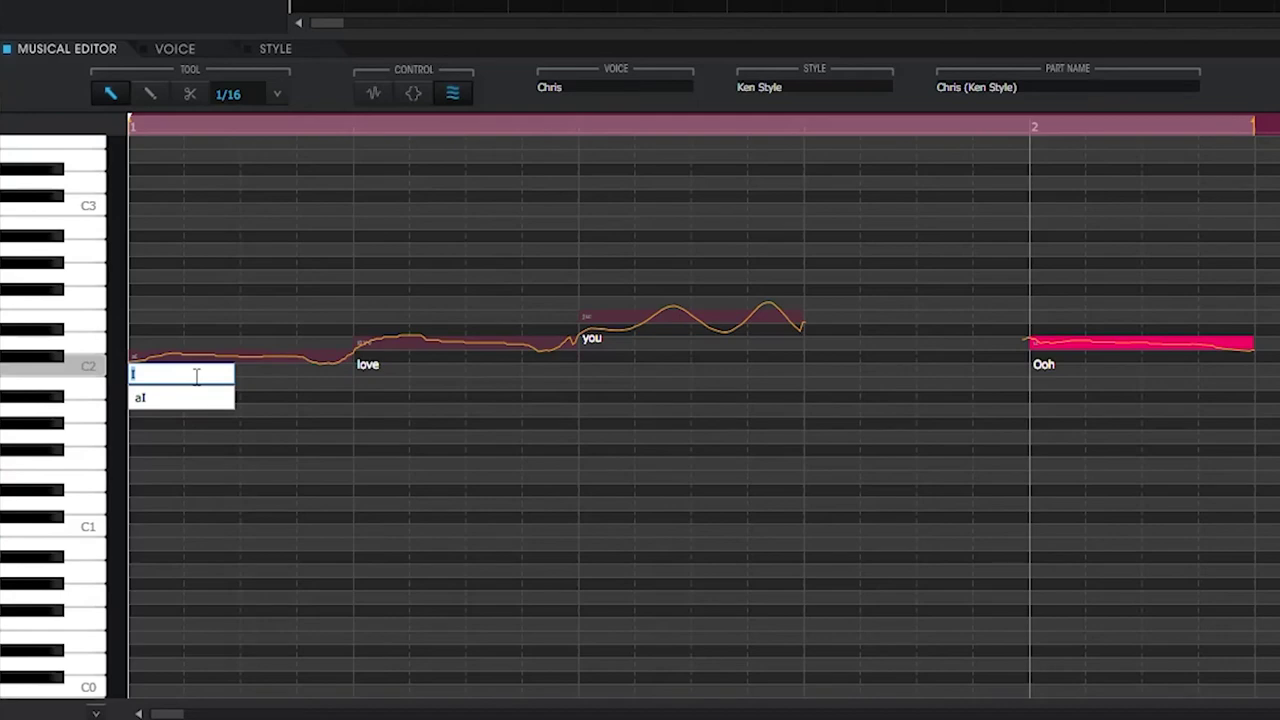
key("BackSpace")
type("I love you my")
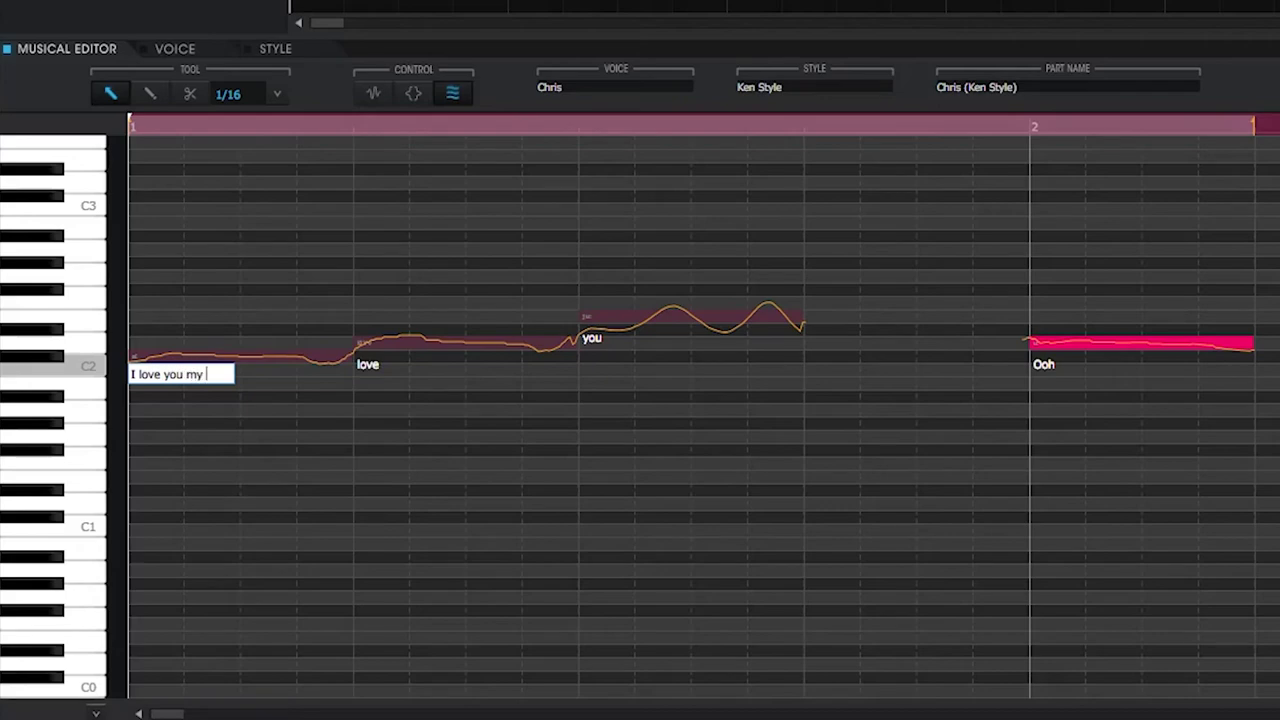
type(" friends")
key("BackSpace")
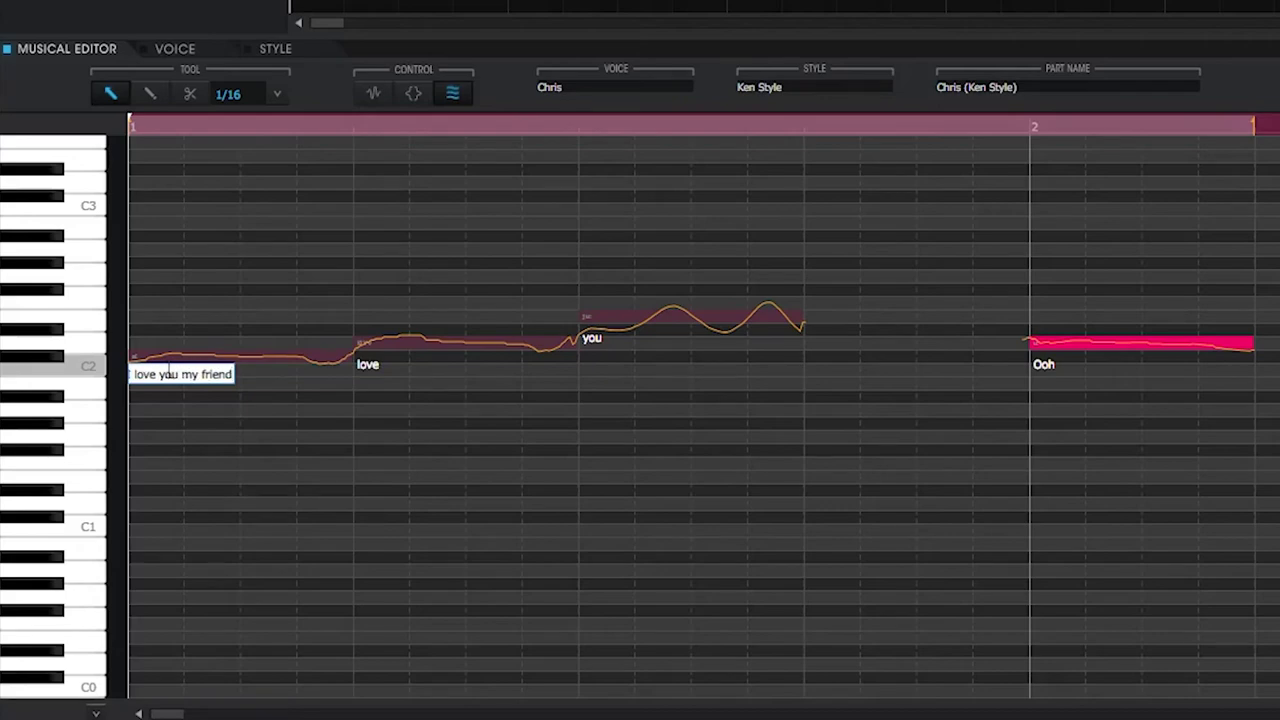
key("Return")
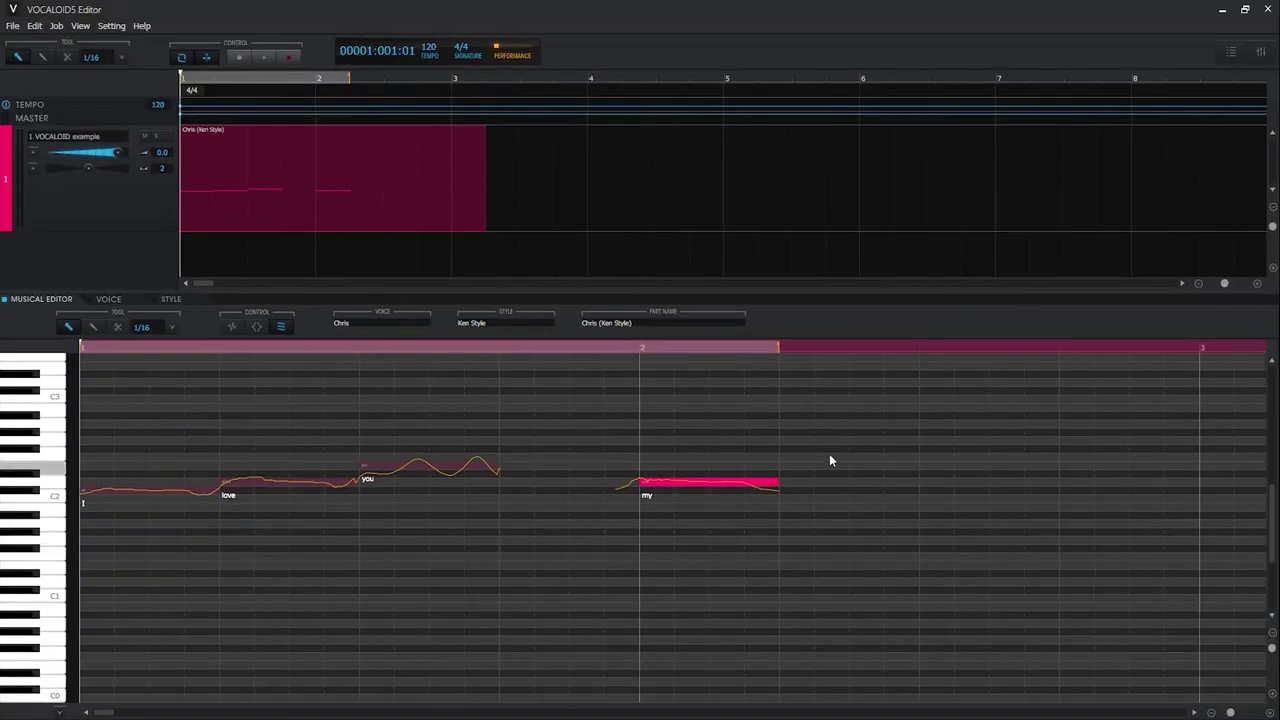
key("space")
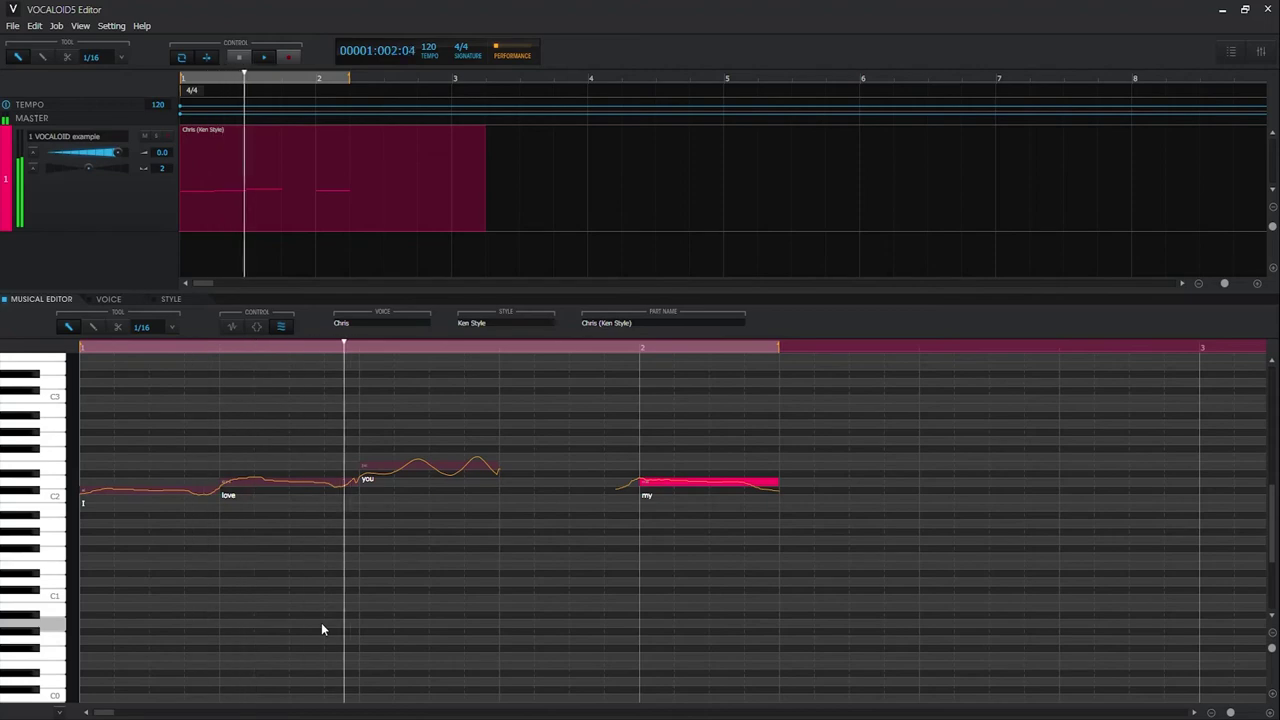
left_click(239, 58)
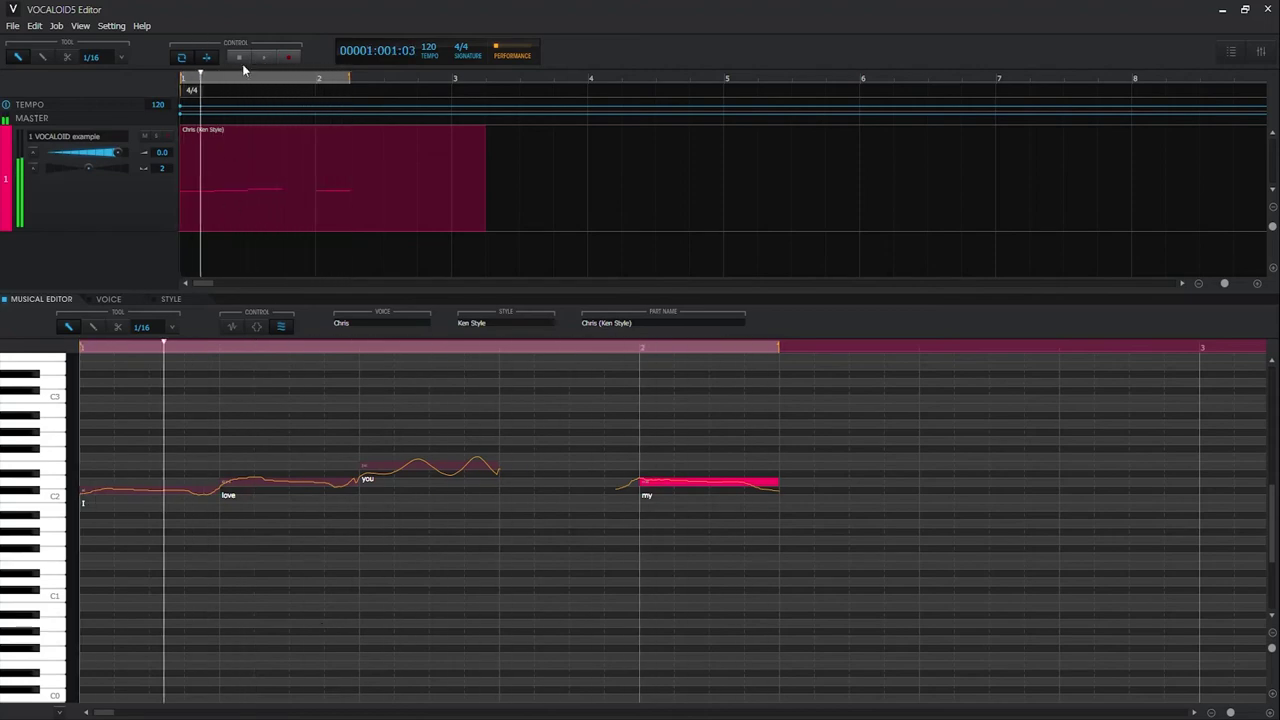
left_click(240, 59)
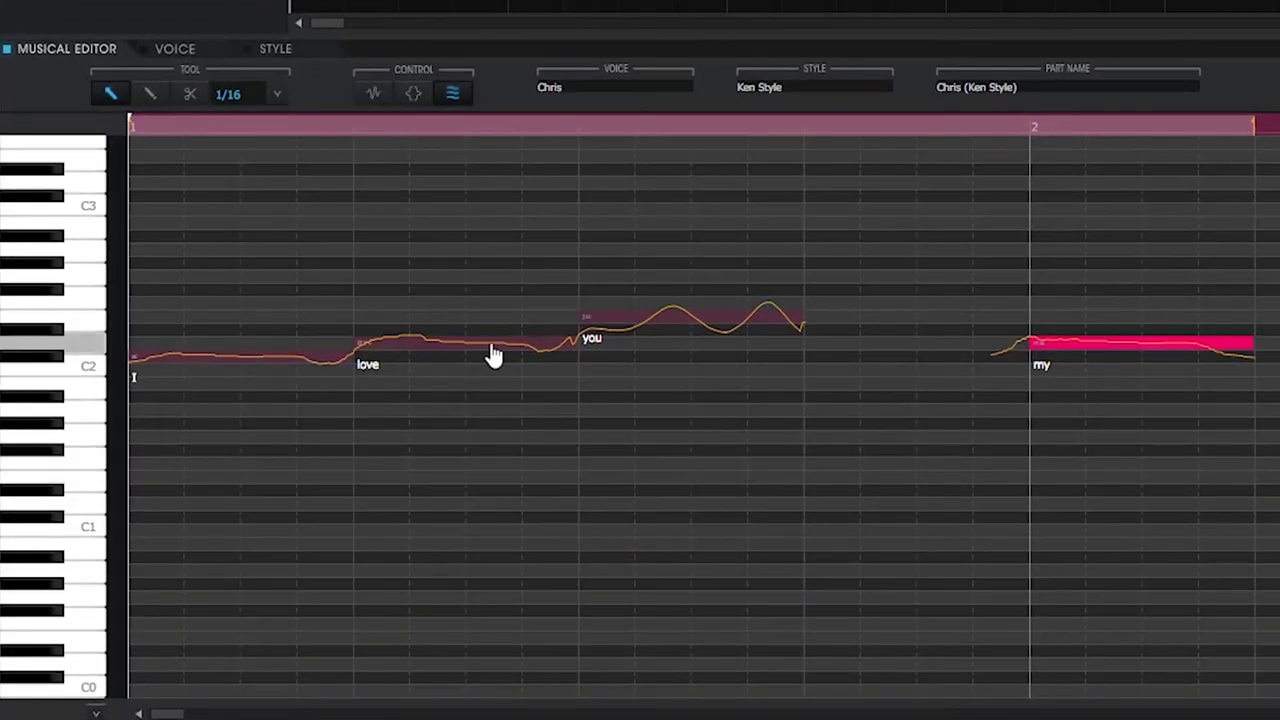
Change the last note's lyric to "cry" and check its available phonemes.
double_click(1047, 375)
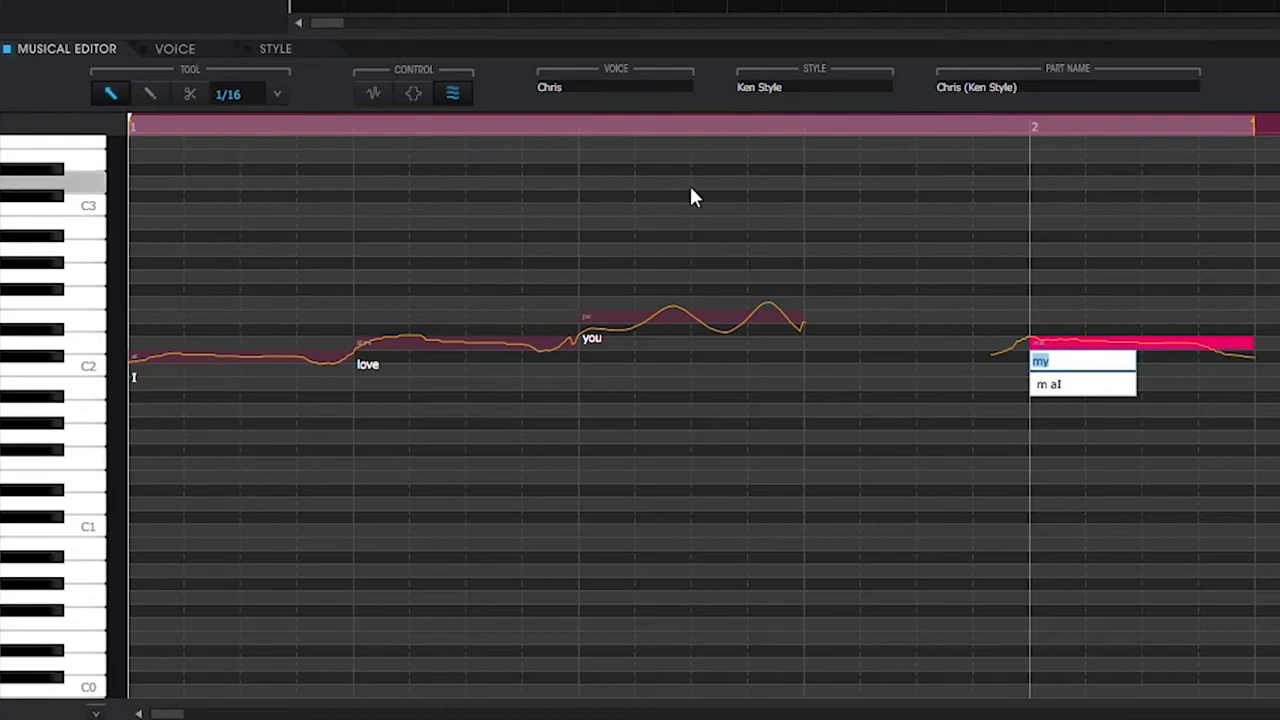
type("cry")
key("Return")
double_click(1040, 366)
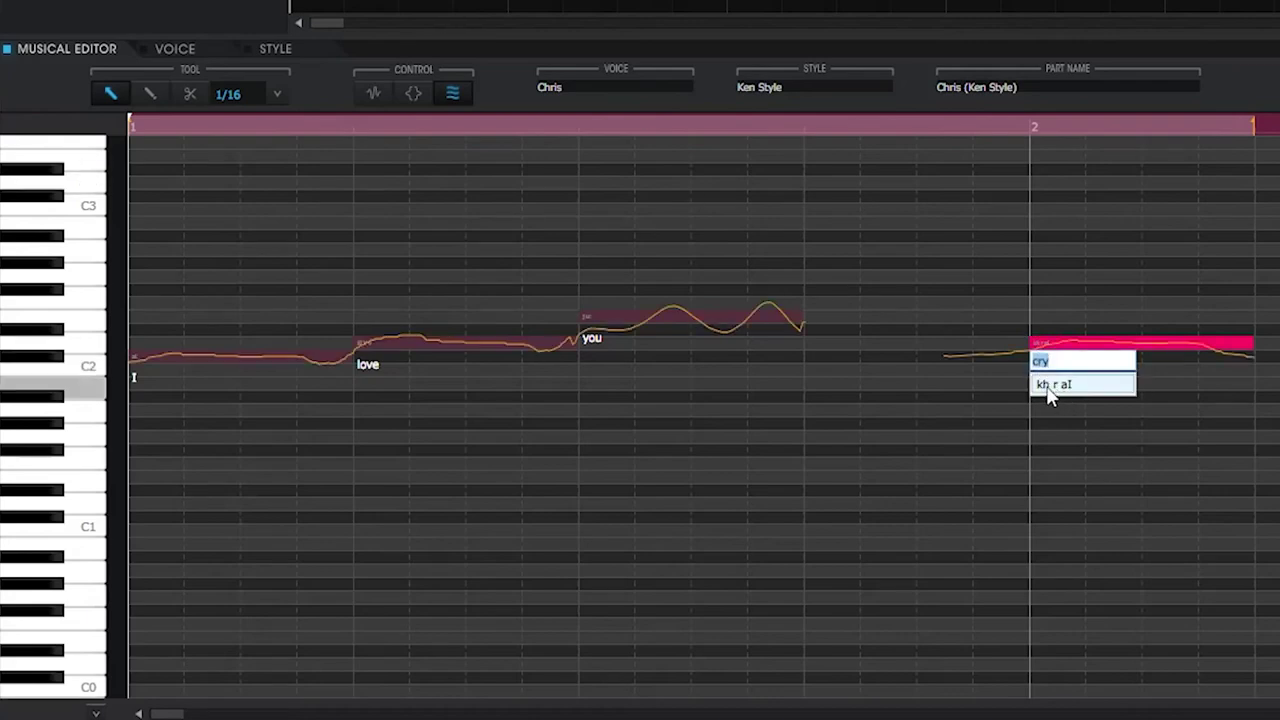
key("Return")
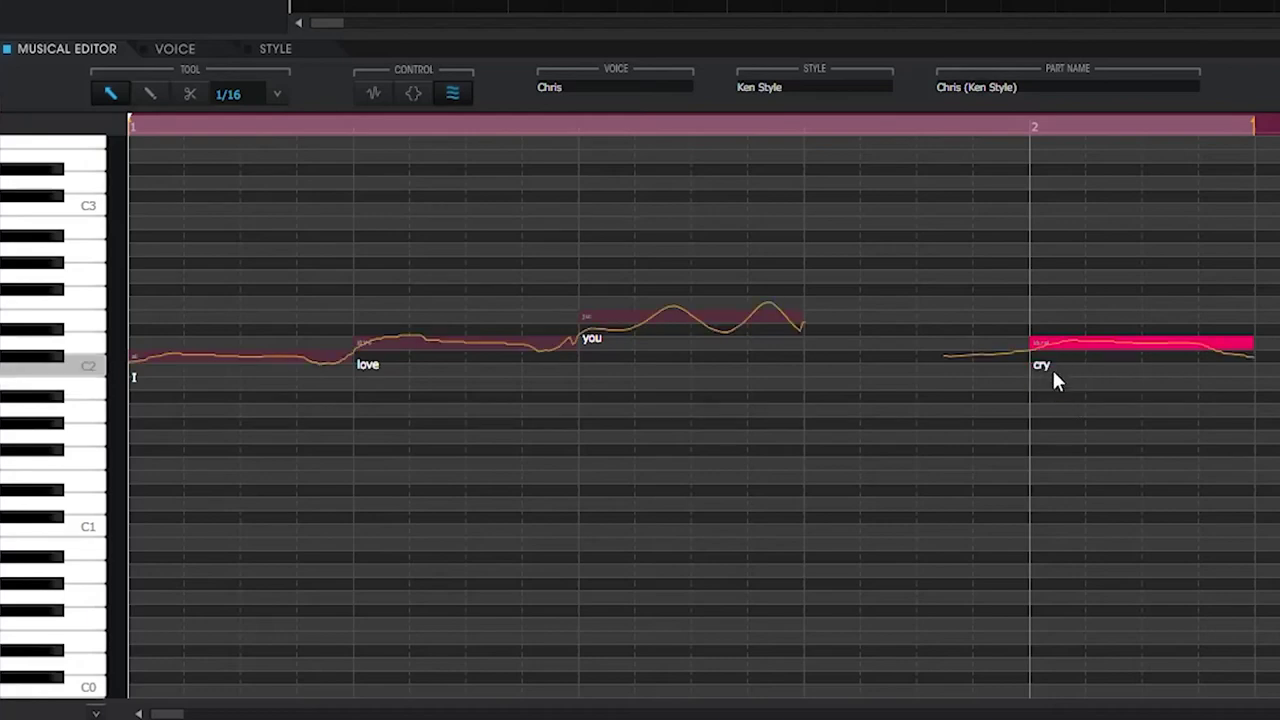
Change the last note's lyric to "good" with the U-vowel pronunciation and play it back.
double_click(1043, 372)
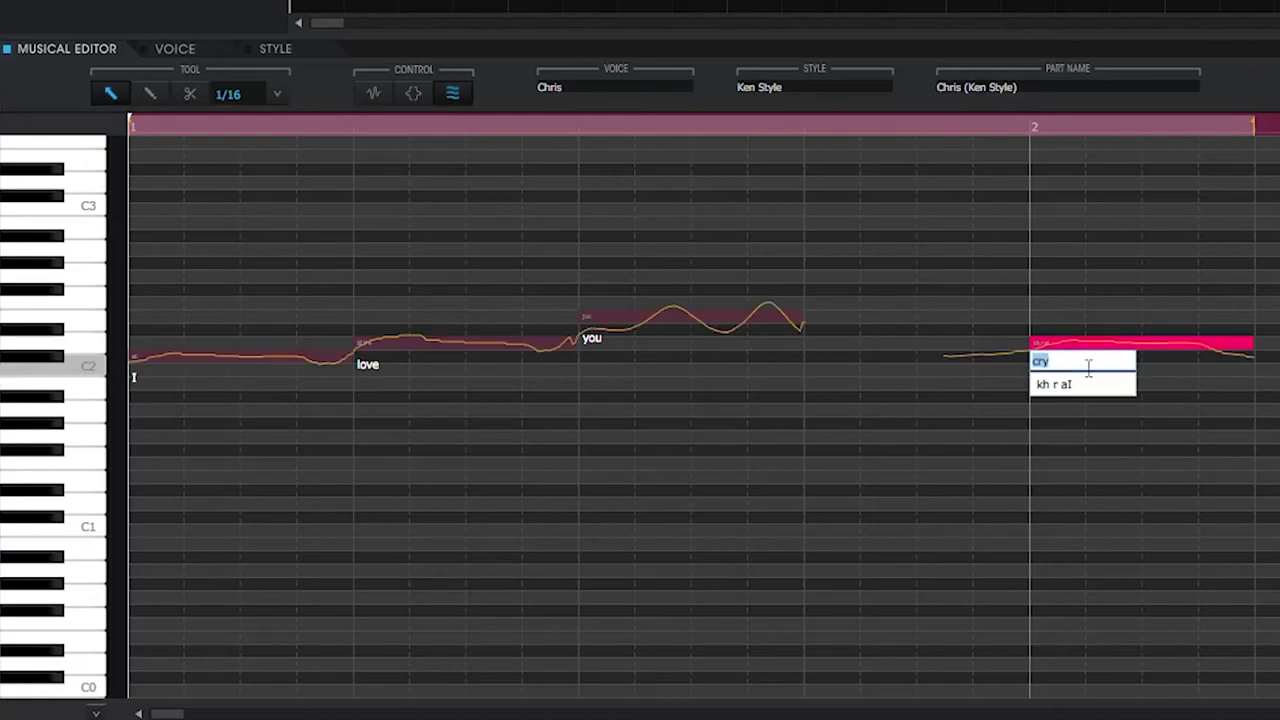
type("good-")
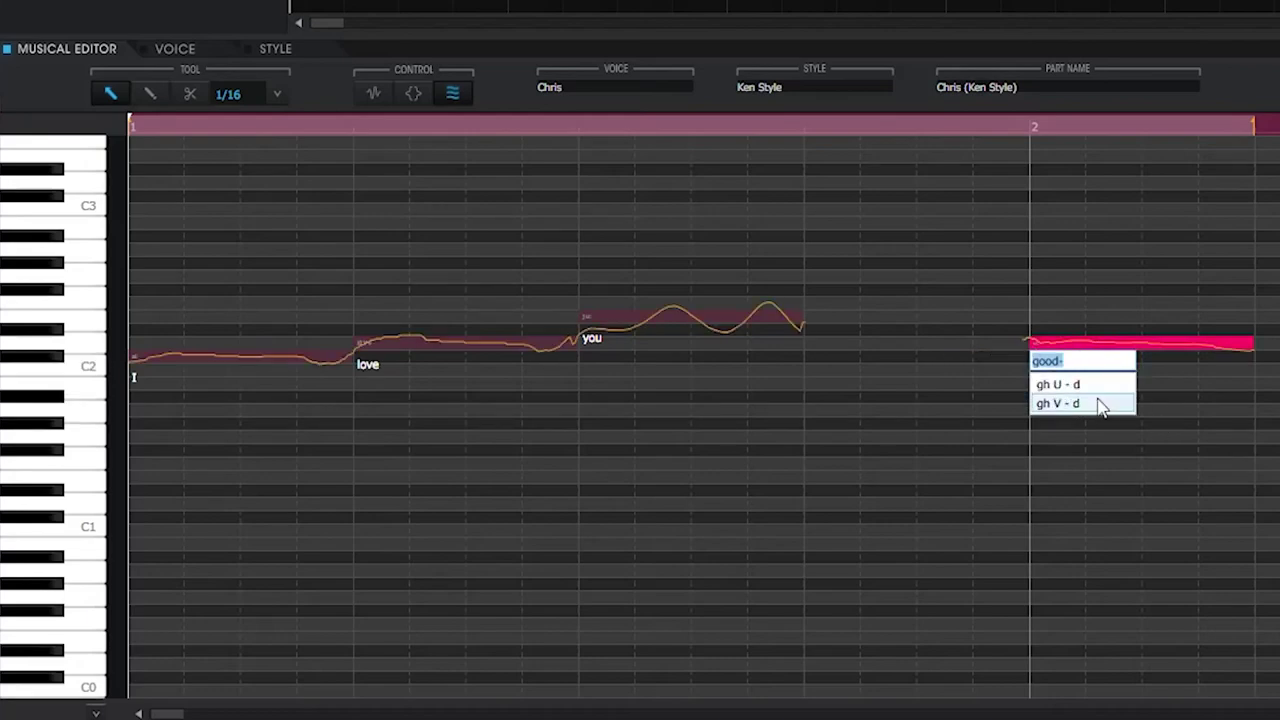
left_click(1097, 391)
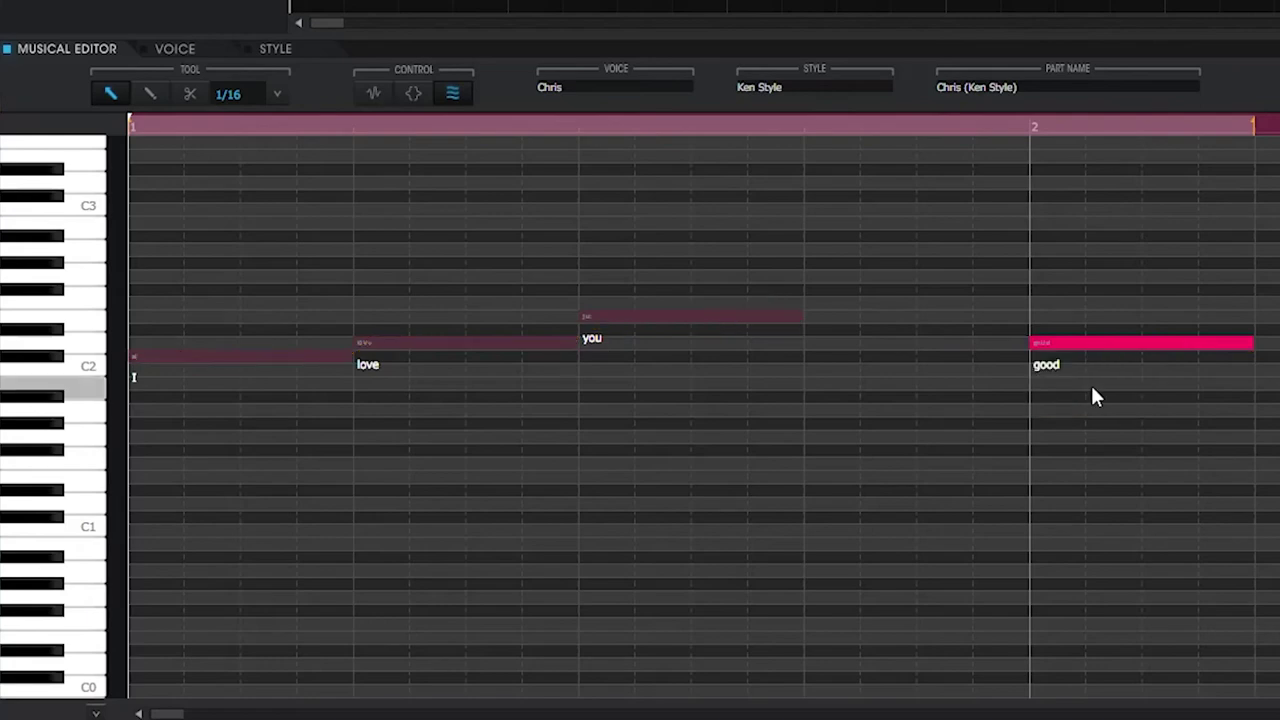
key("space")
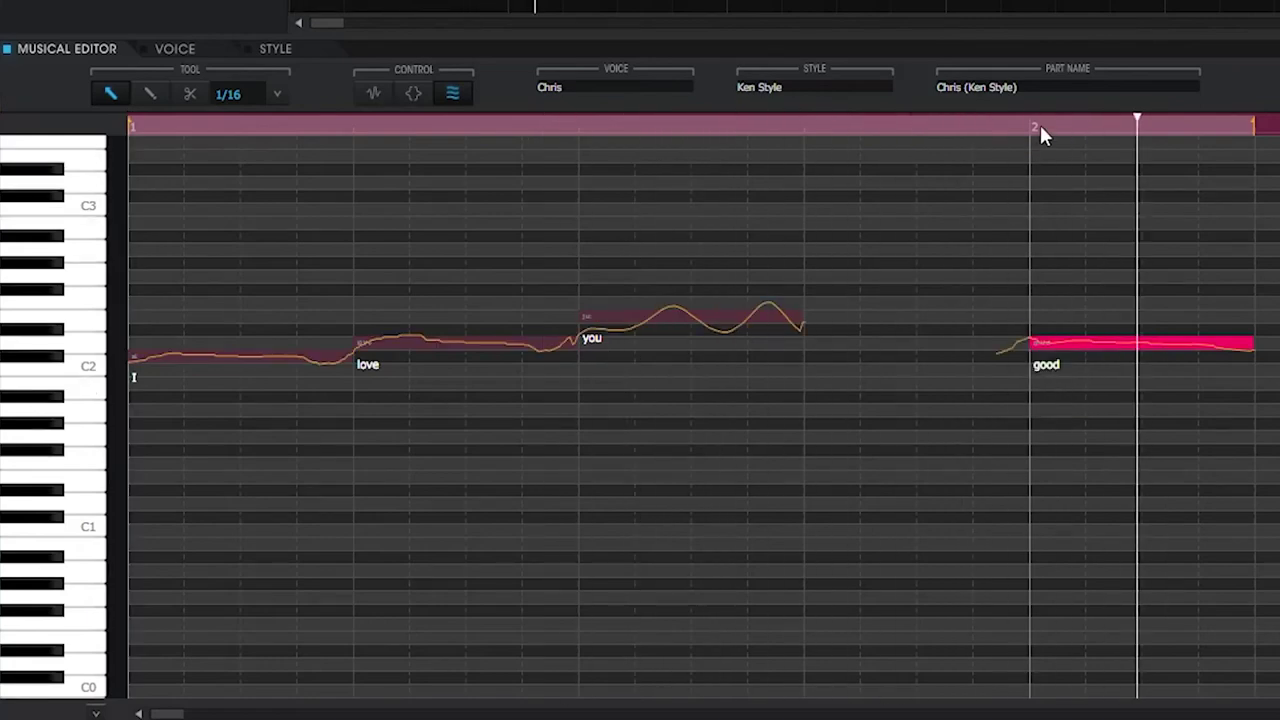
Switch the pronunciation of "good" to "gh V d" and listen to it from measure 2.
double_click(1052, 372)
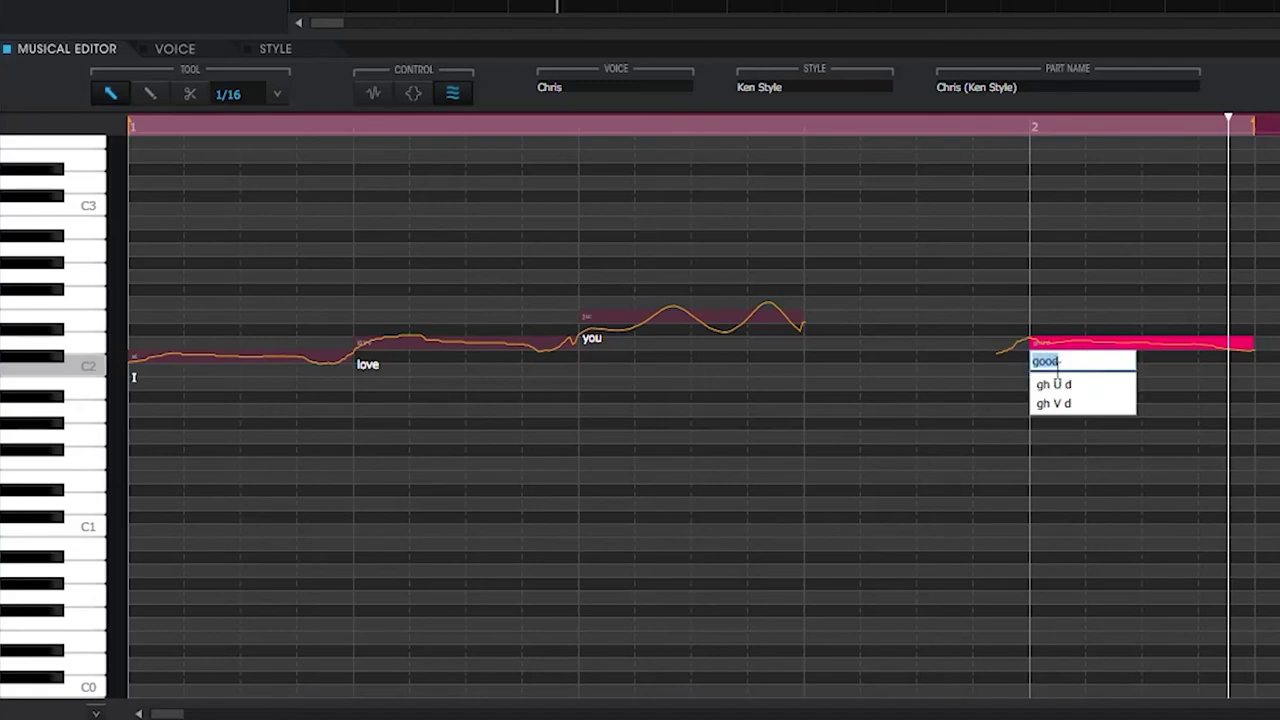
left_click(1072, 408)
left_click(1031, 133)
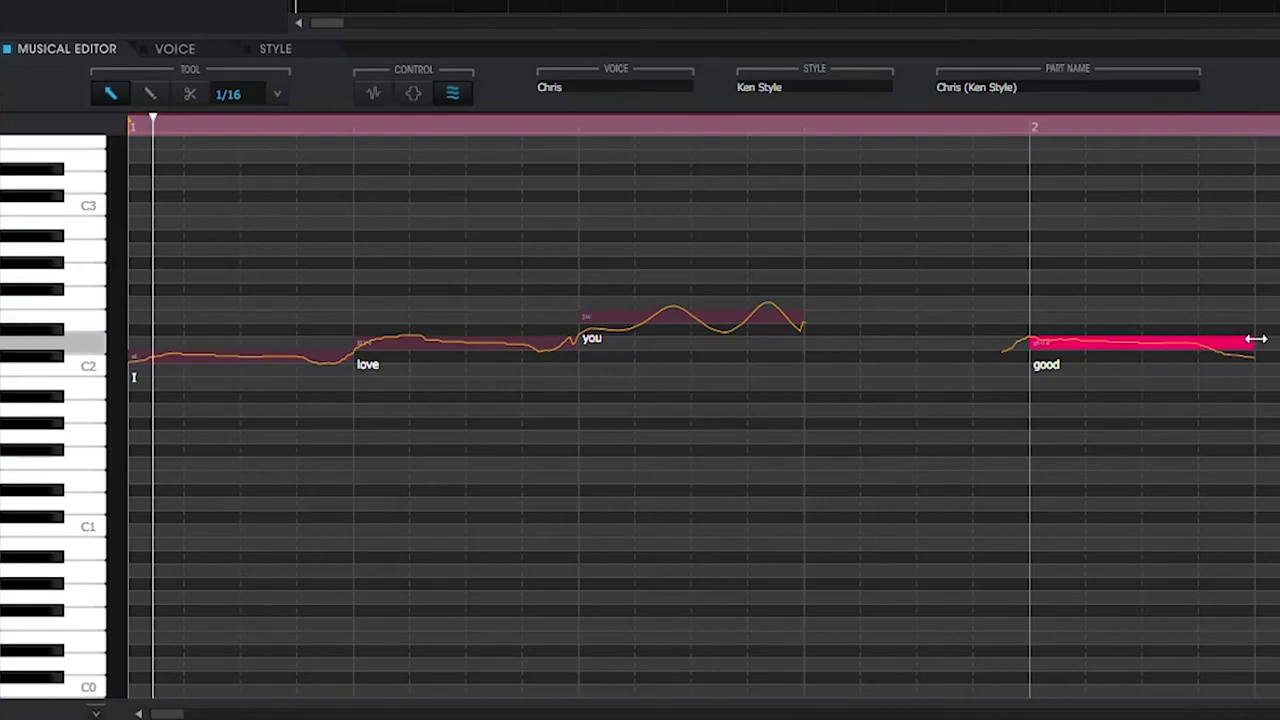
Lengthen the "good" note in measure 2 and play it back.
left_click_drag(1251, 341, 1279, 341)
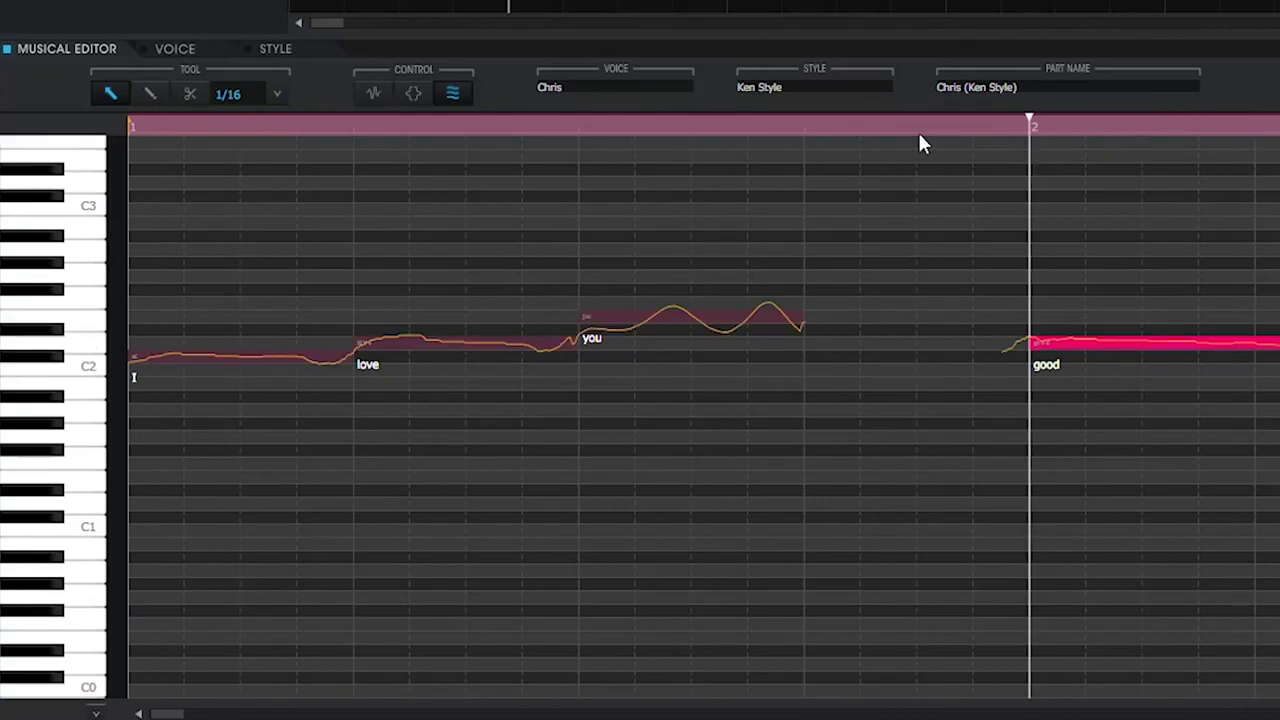
key("space")
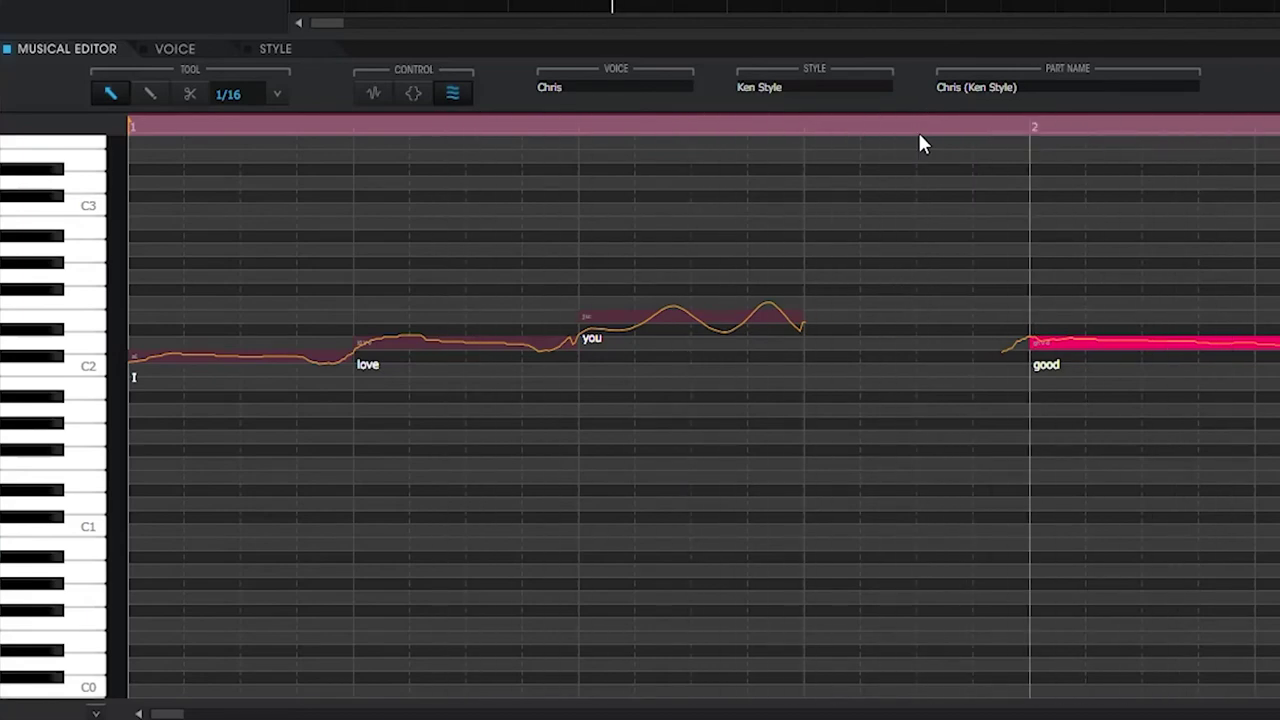
Switch the pronunciation of "good" to "gh U d" and listen to it from just before measure 2.
double_click(1049, 366)
left_click(1065, 393)
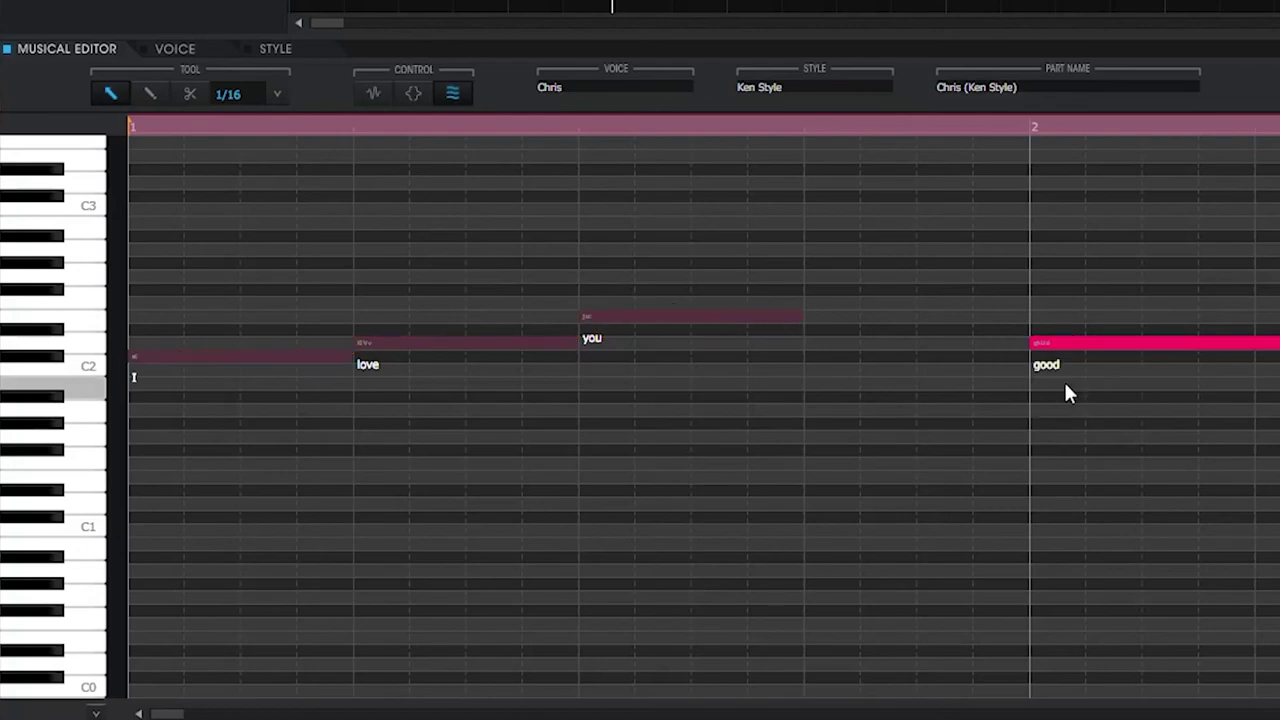
left_click(965, 116)
key("space")
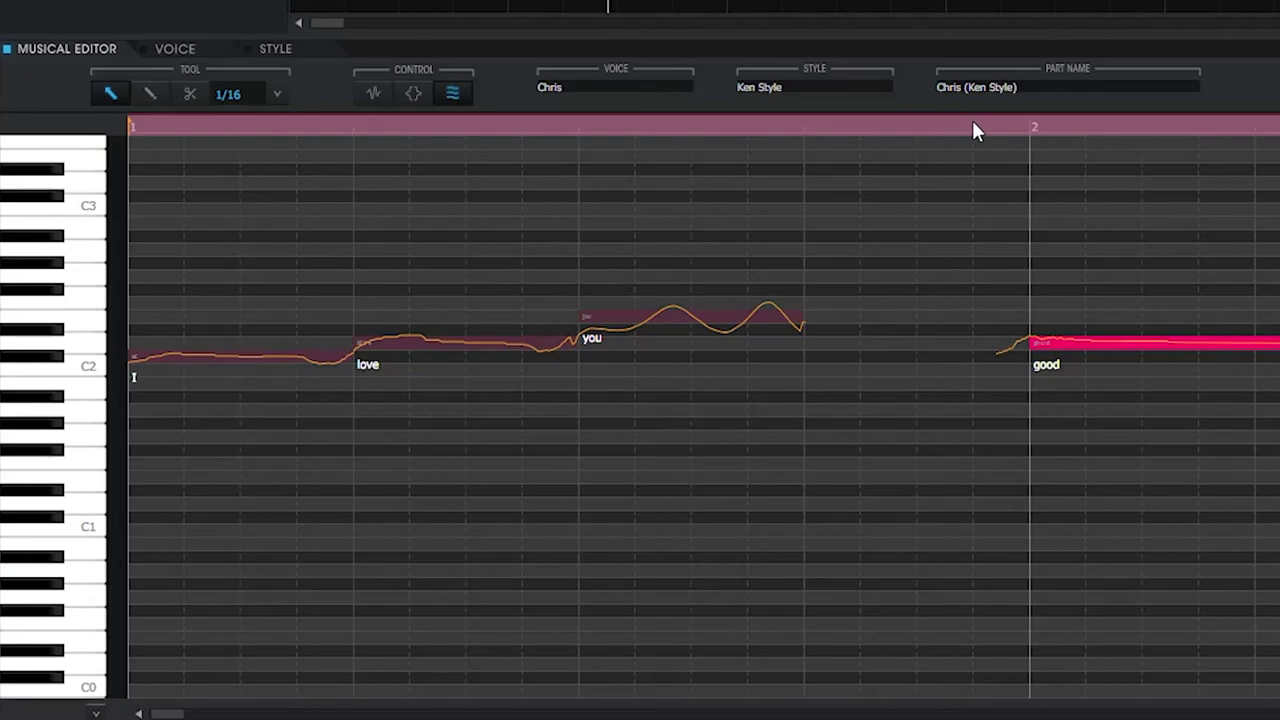
Review the available pronunciations for "good" and close the list without choosing another one.
double_click(1040, 345)
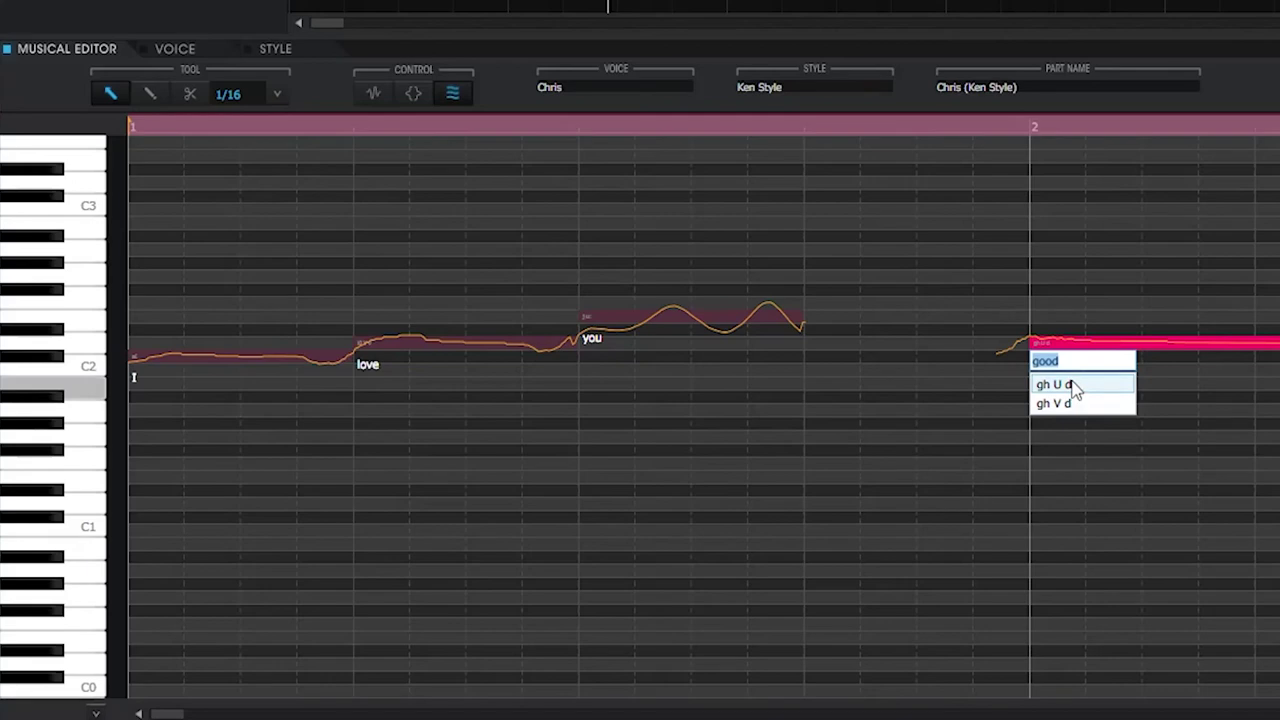
left_click(862, 393)
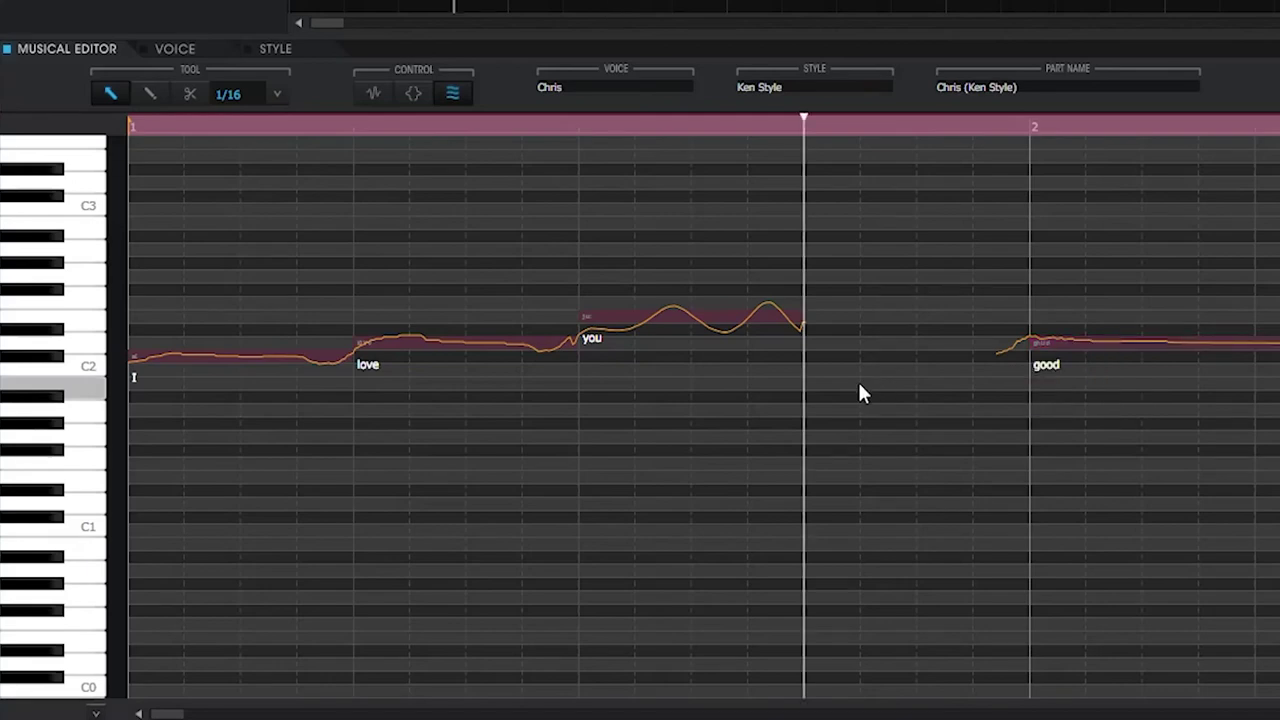
key("space")
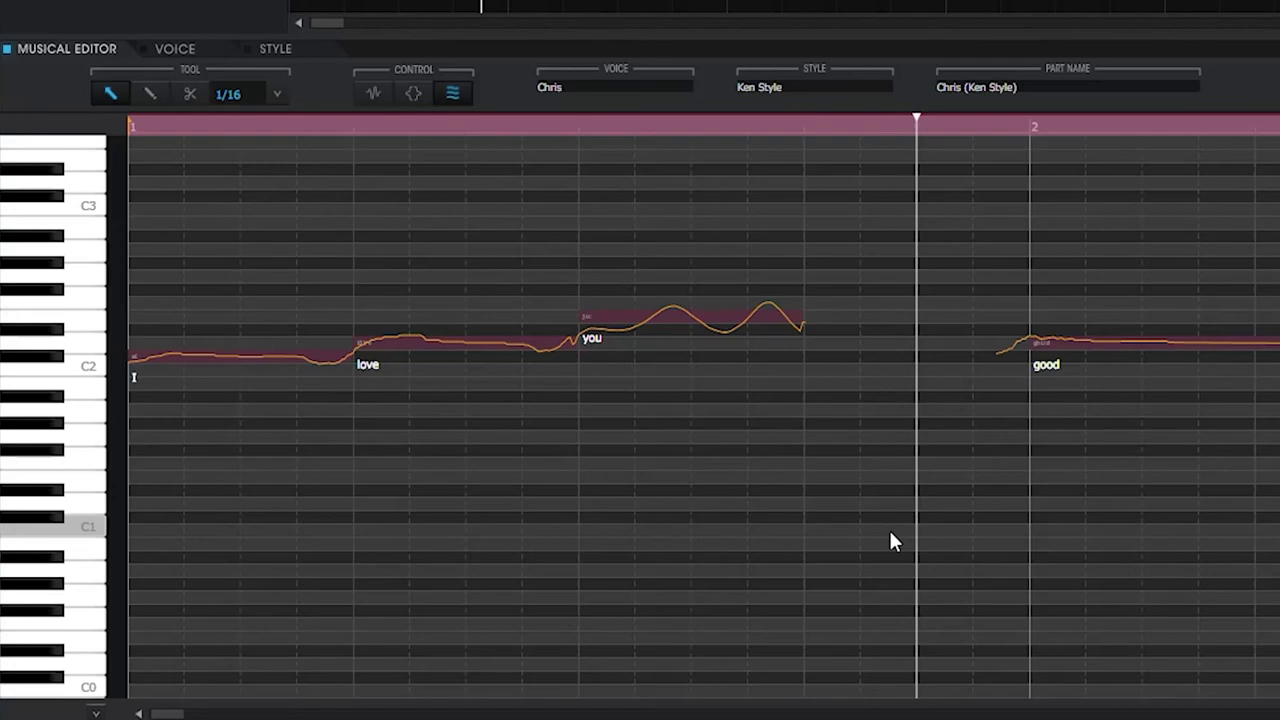
Move the "good" note directly after "you" and shorten it to end at measure 2.
left_click_drag(1032, 343, 878, 345)
left_click_drag(1245, 348, 1029, 346)
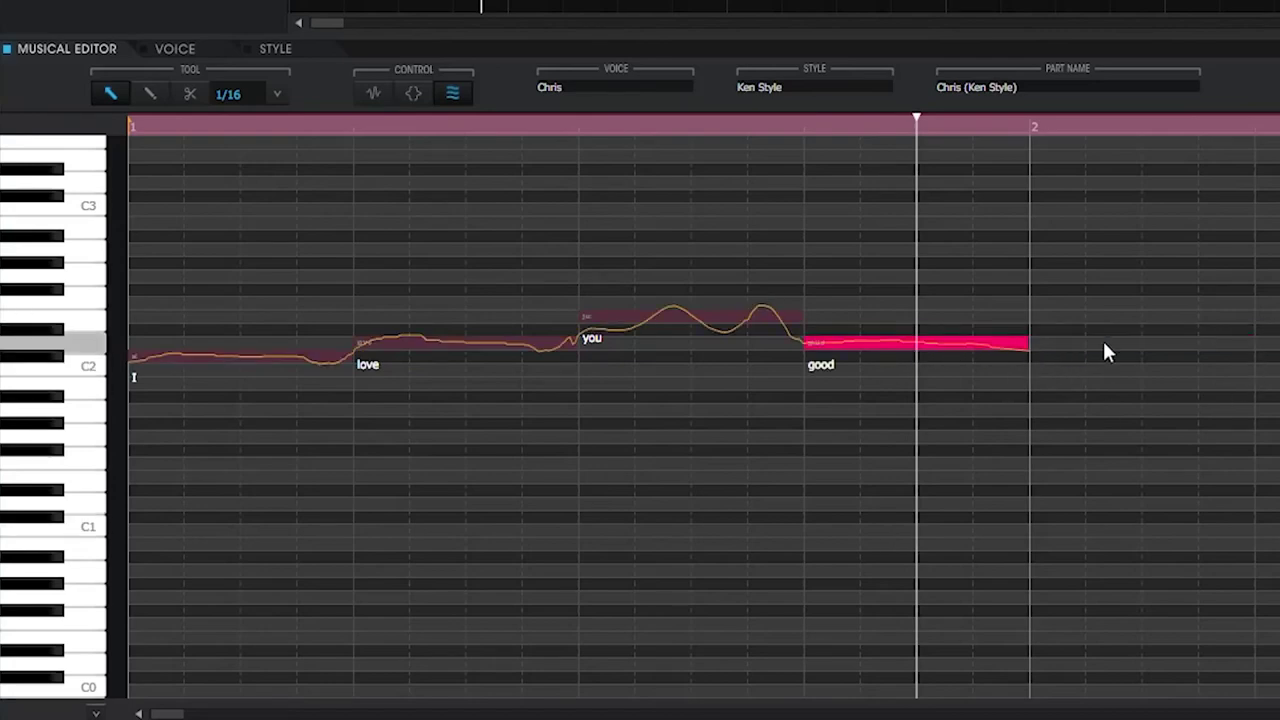
left_click(1056, 352)
right_click(1062, 345)
key("Escape")
Draw two adjoining one-beat notes from measure 2, the first on E2 and the second two semitones higher.
key("2")
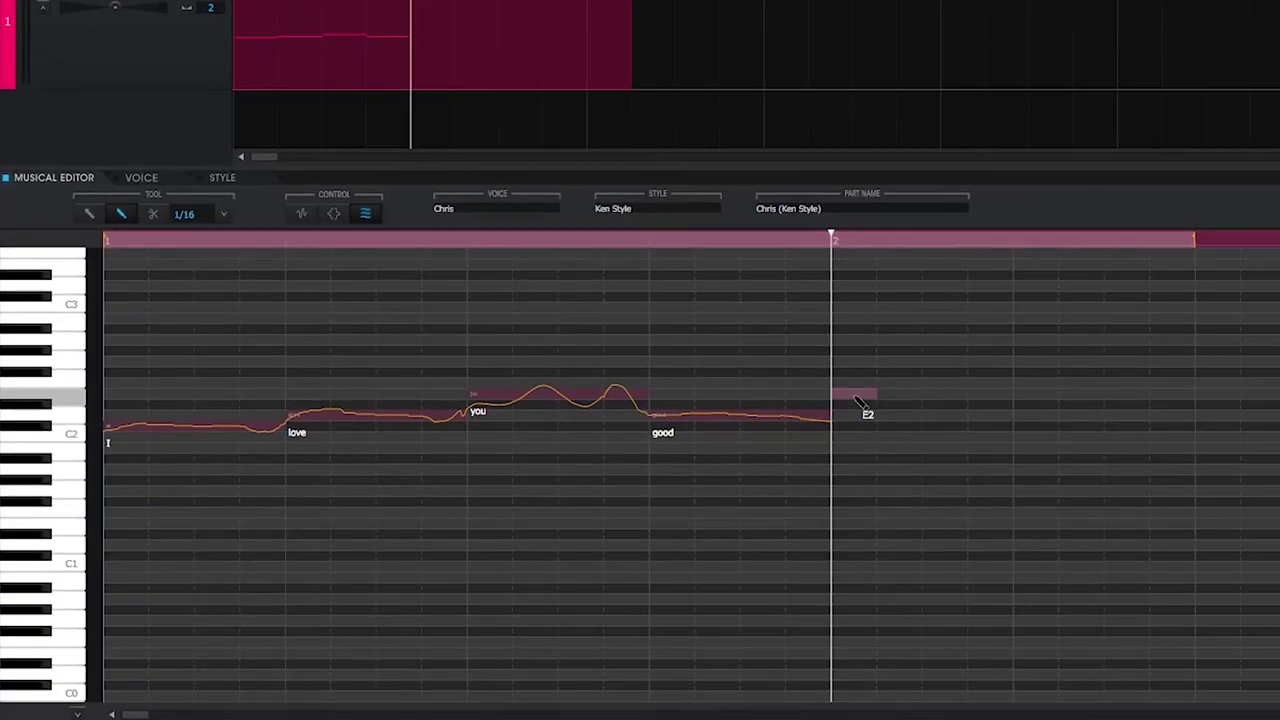
left_click_drag(857, 401, 1190, 400)
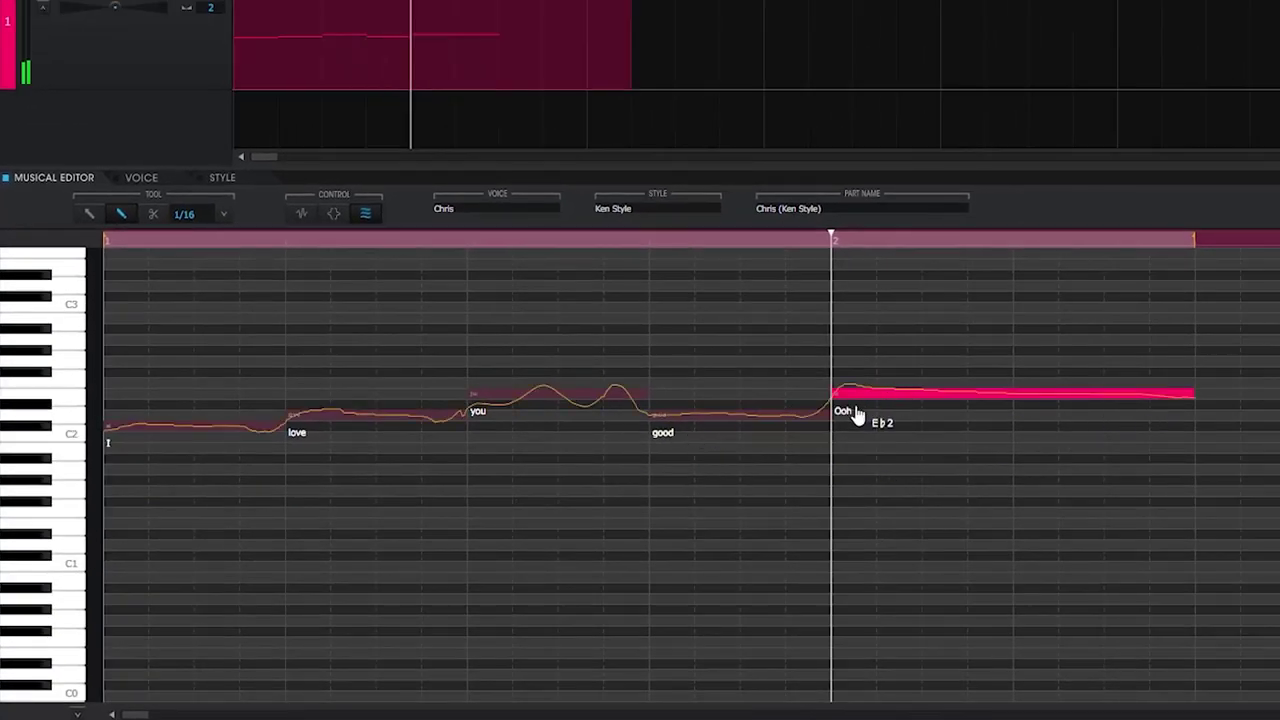
left_click_drag(1192, 394, 968, 395)
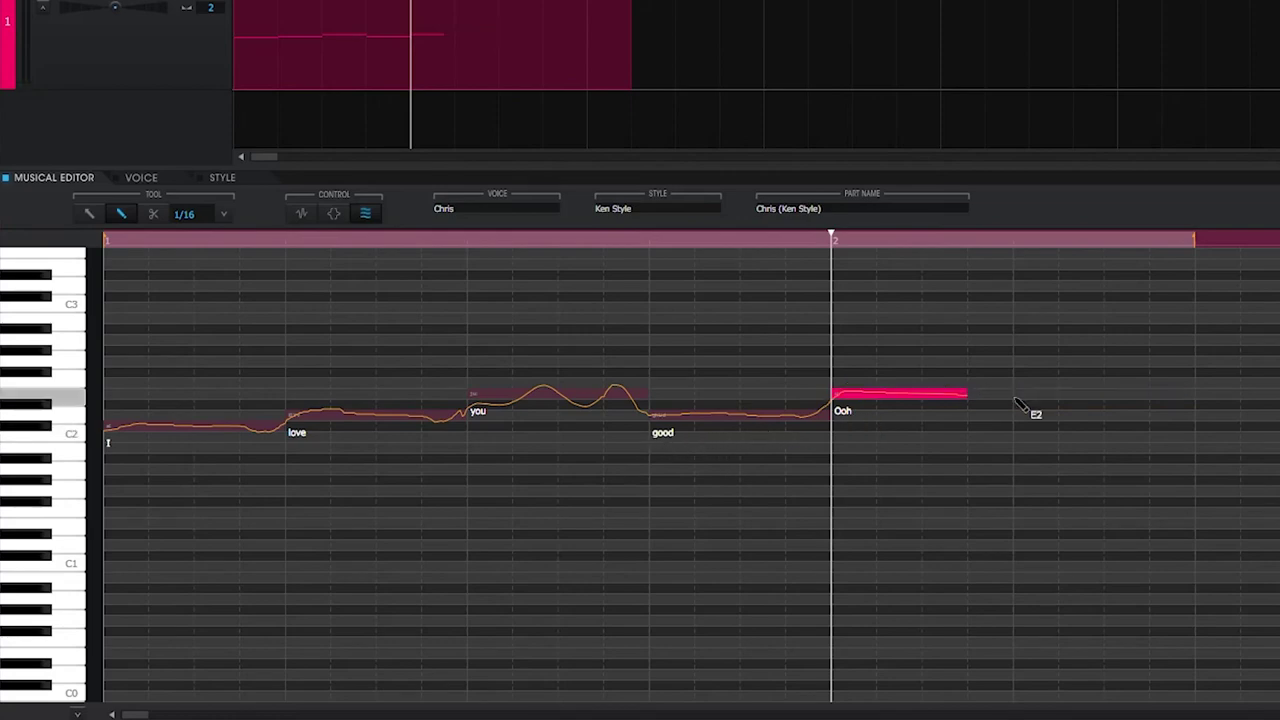
left_click_drag(1022, 384, 1194, 375)
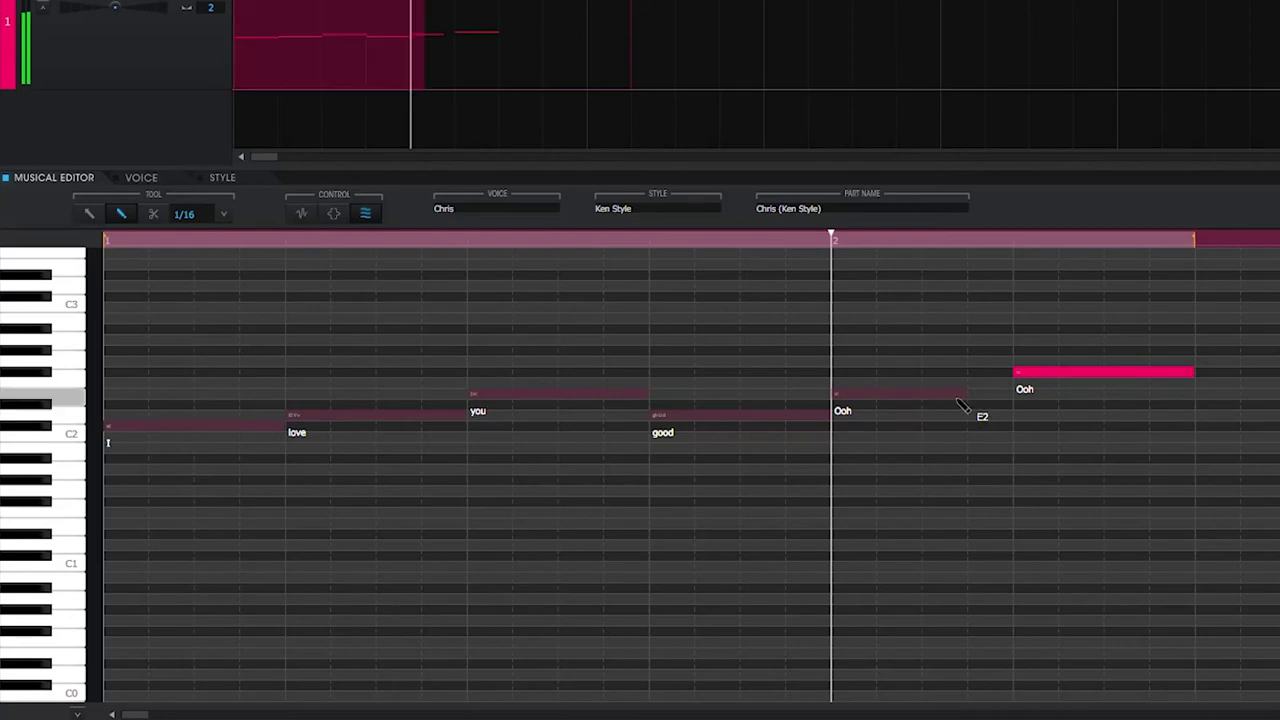
left_click_drag(966, 394, 1012, 394)
Enter the lyric "frie-nd" on the first new note so it spreads across both new notes.
double_click(845, 400)
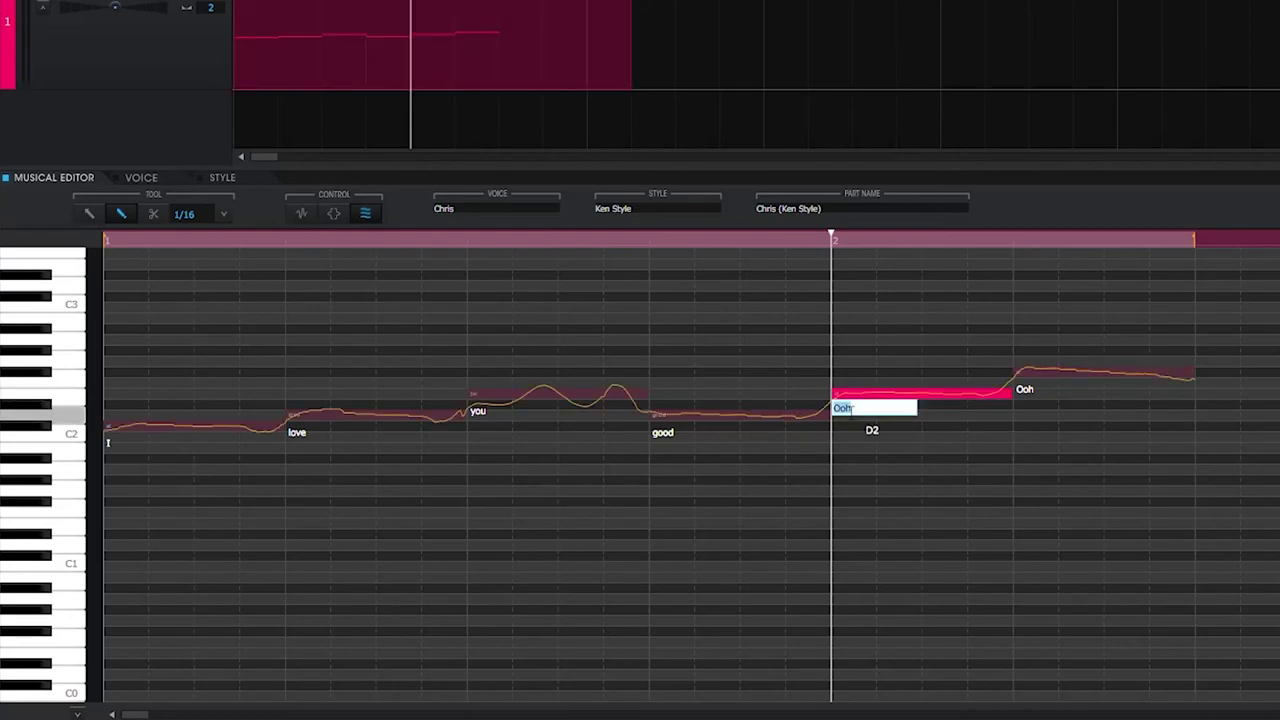
type("frie-nd")
key("Return")
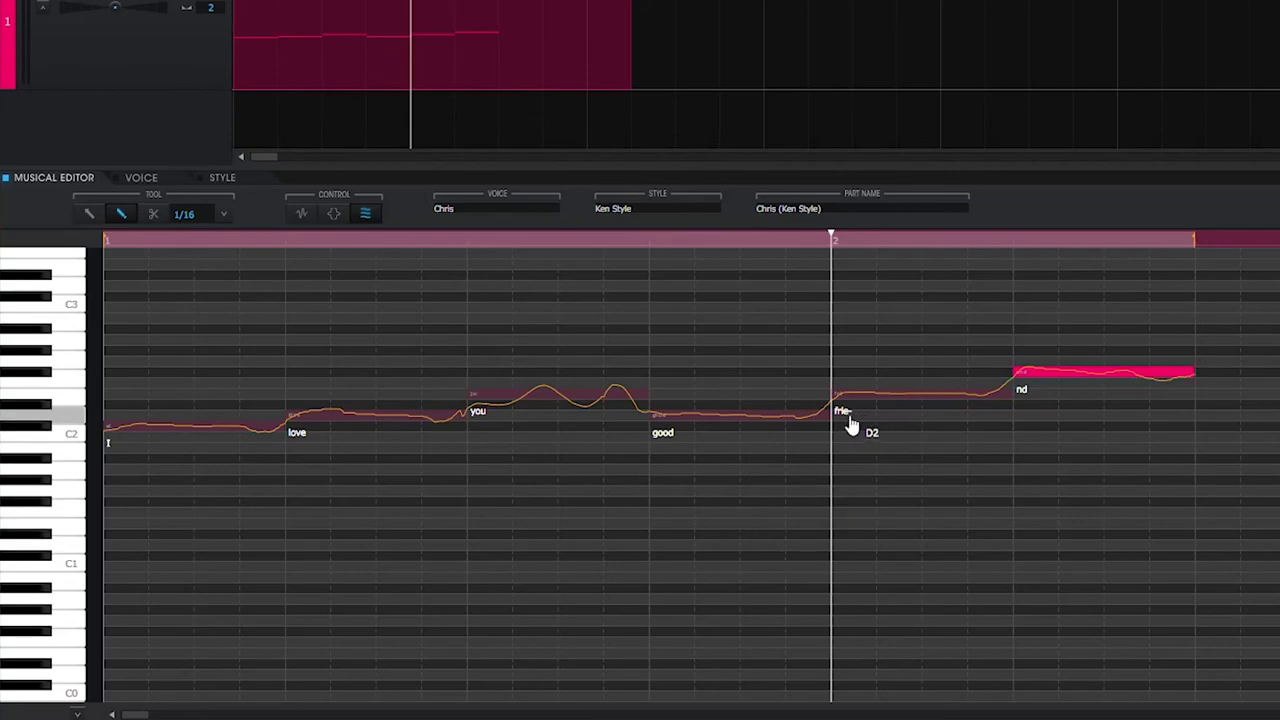
Play the phrase from the beginning and extend the loop end past the last note.
left_click(652, 240)
key("Home")
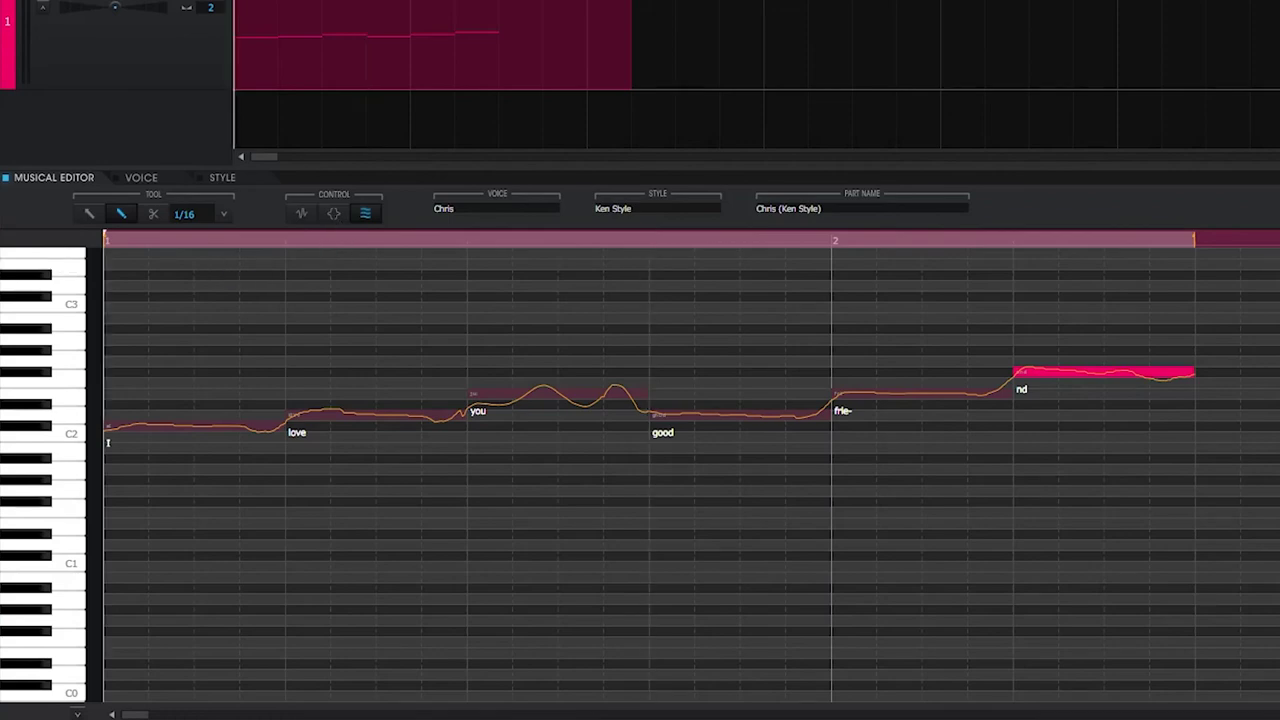
key("space")
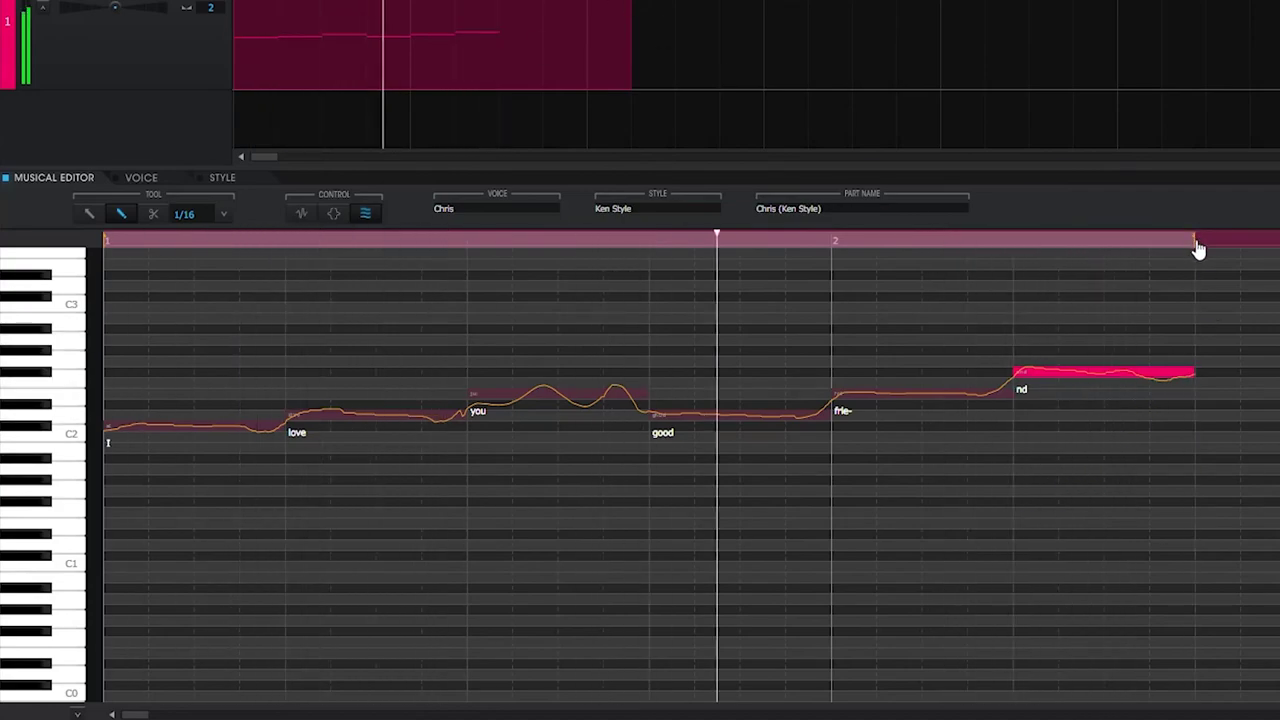
left_click_drag(1196, 242, 1279, 242)
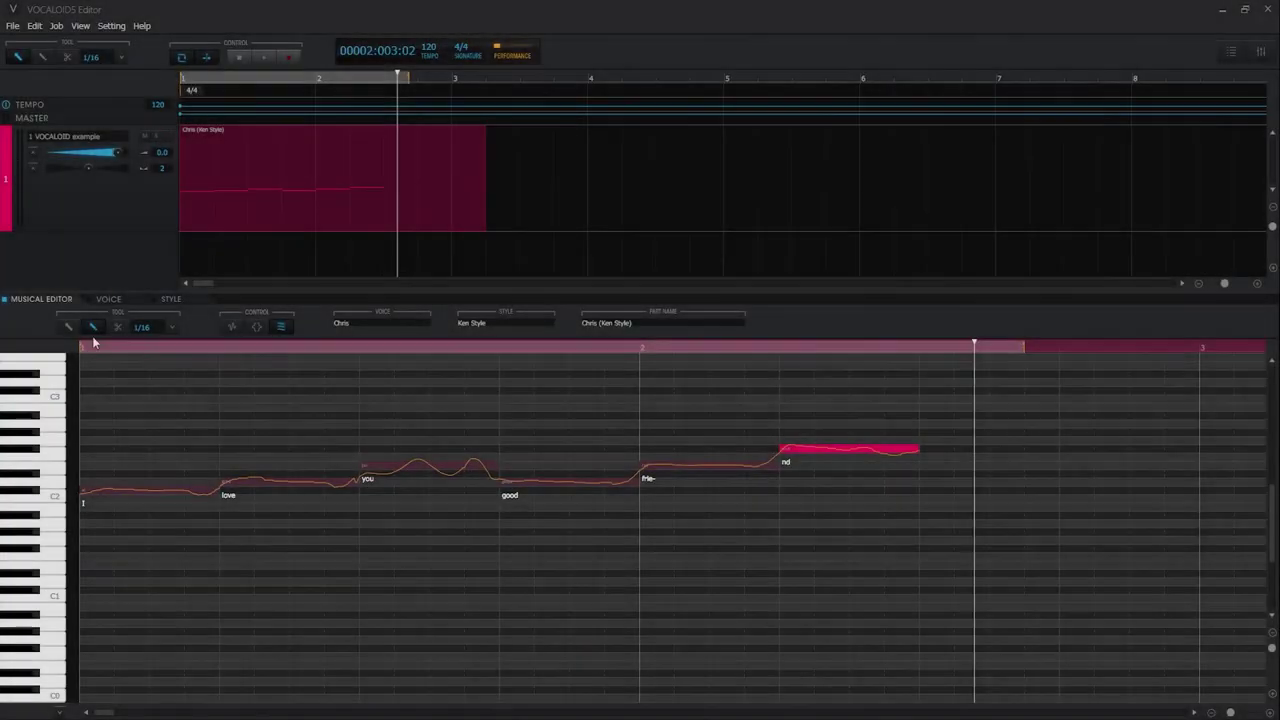
List the English and Japanese voices together and switch the part's voice to Kaori.
left_click(101, 298)
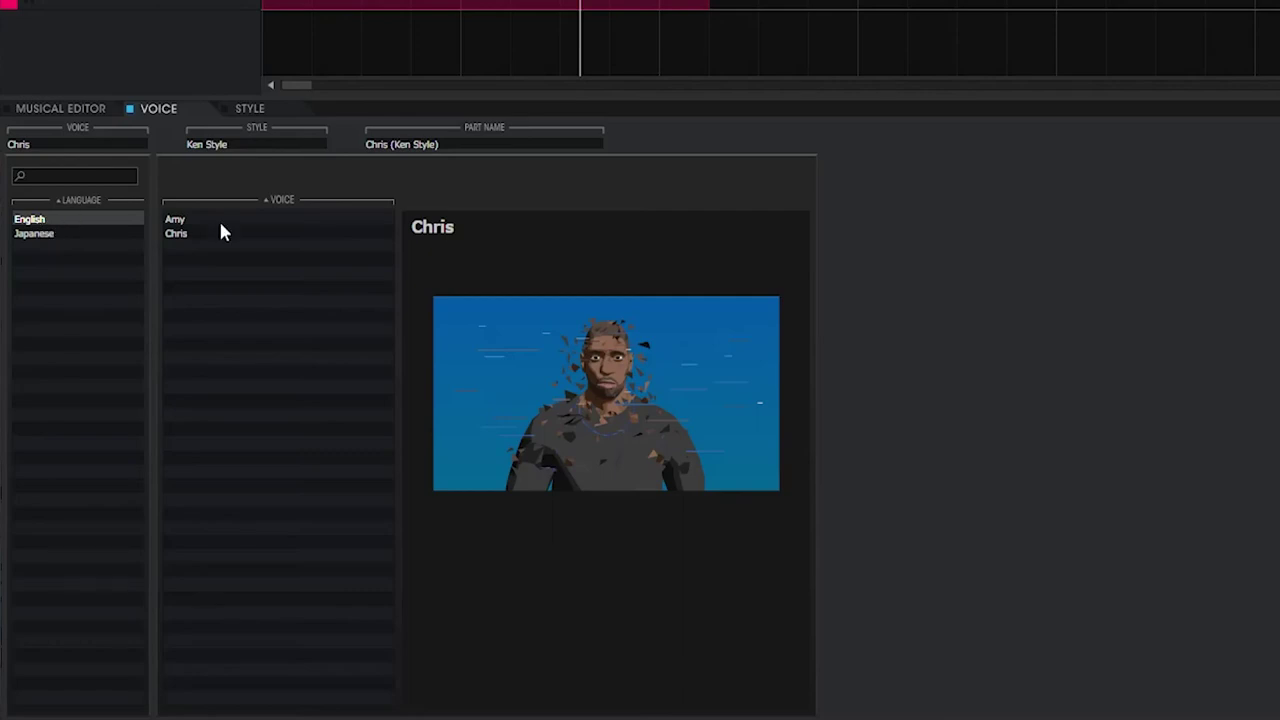
left_click(52, 236, "ctrl")
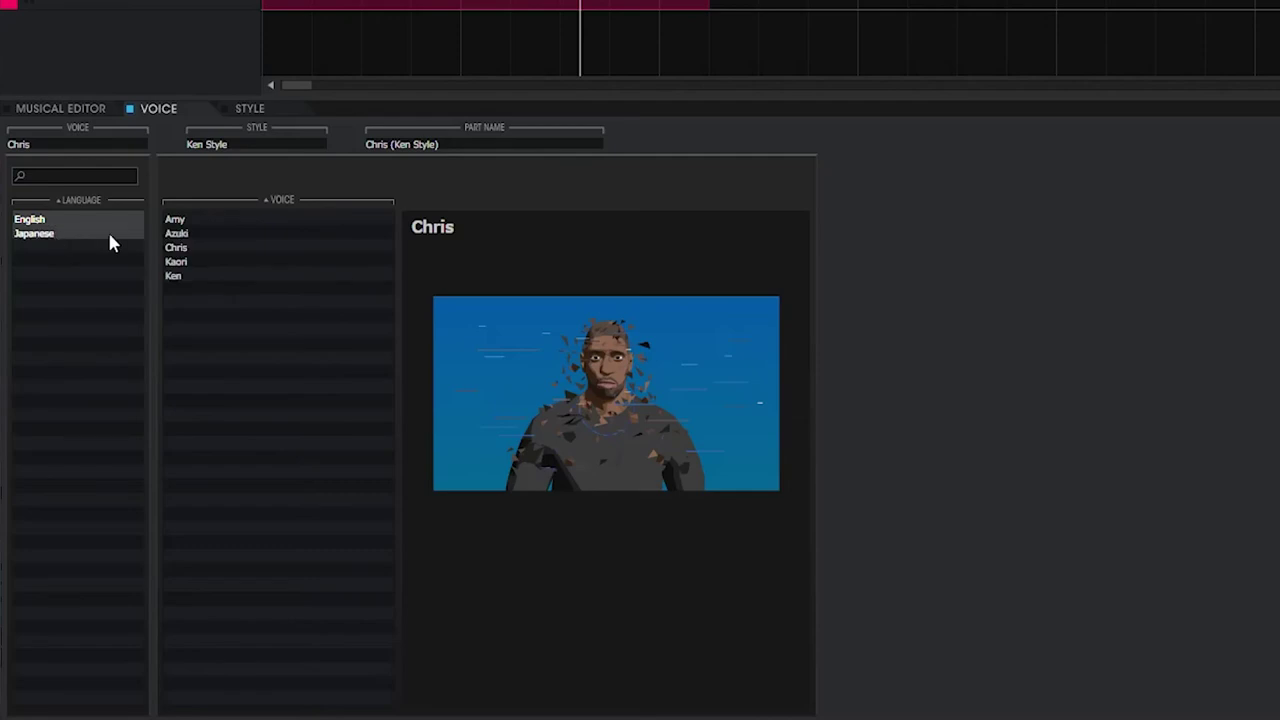
left_click(187, 262)
left_click(52, 232)
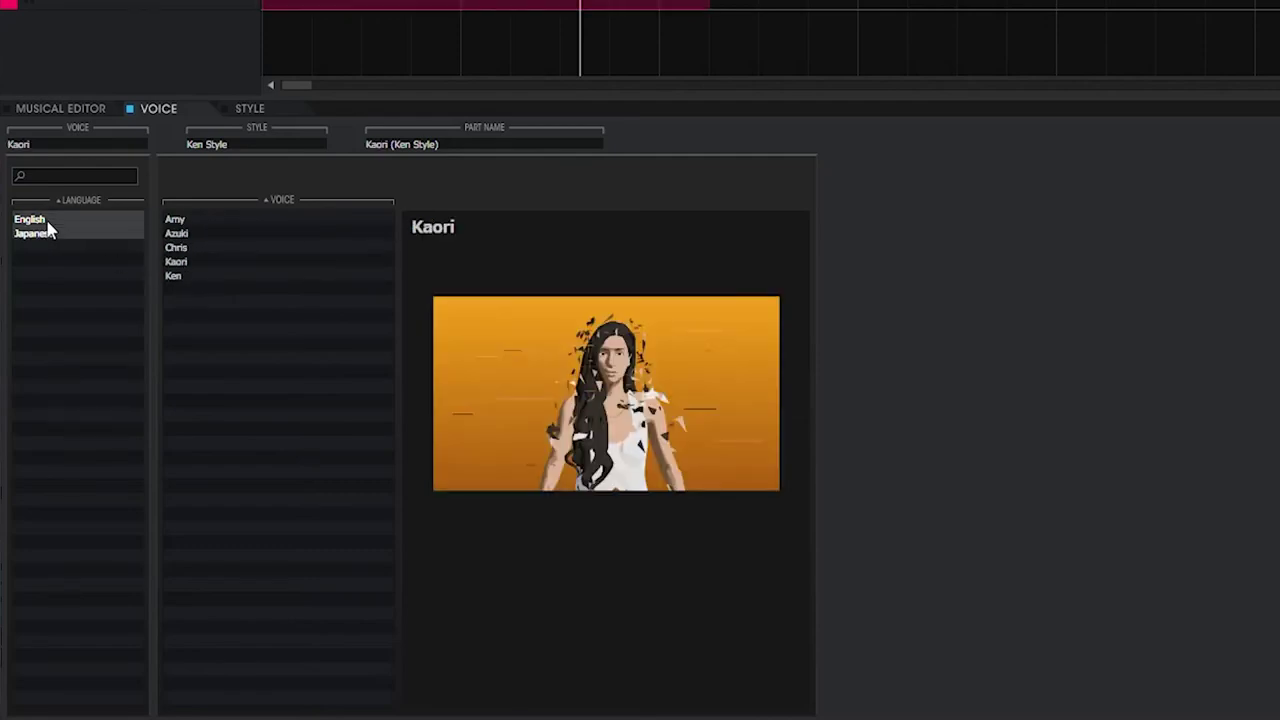
Limit the voice list to English, switch the part's voice to Amy, and play it back.
left_click(44, 221)
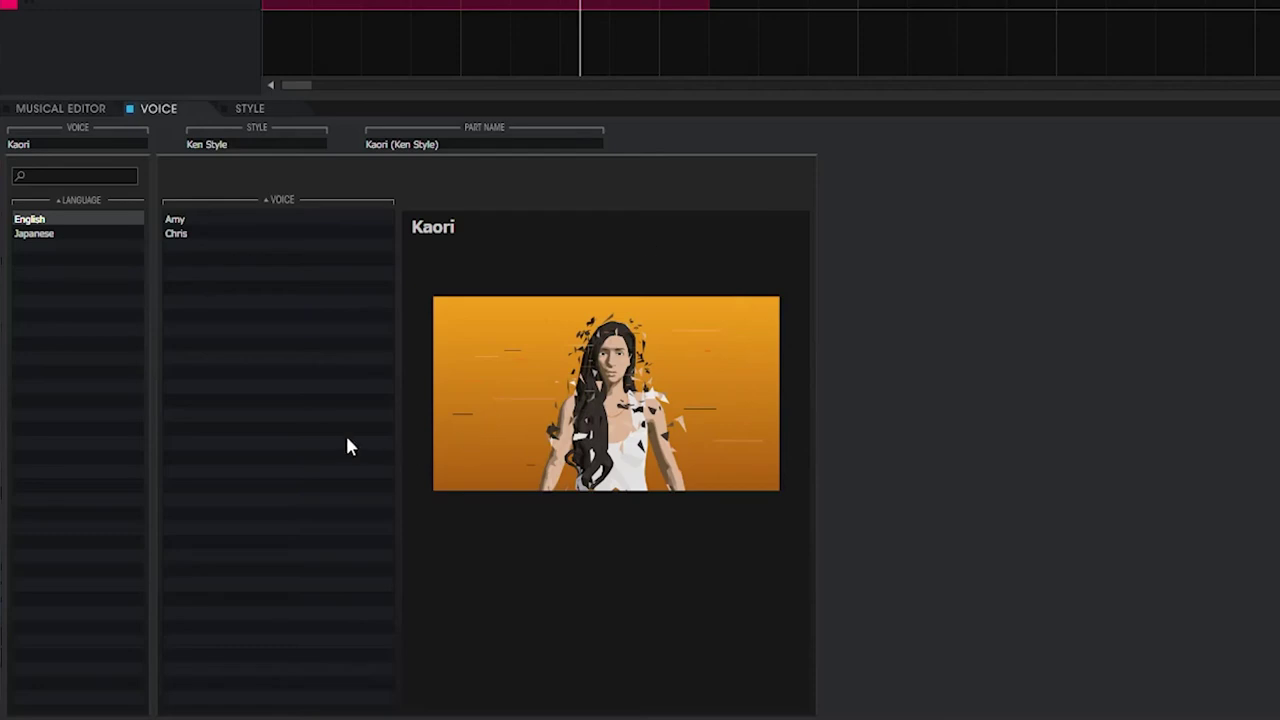
left_click(178, 221)
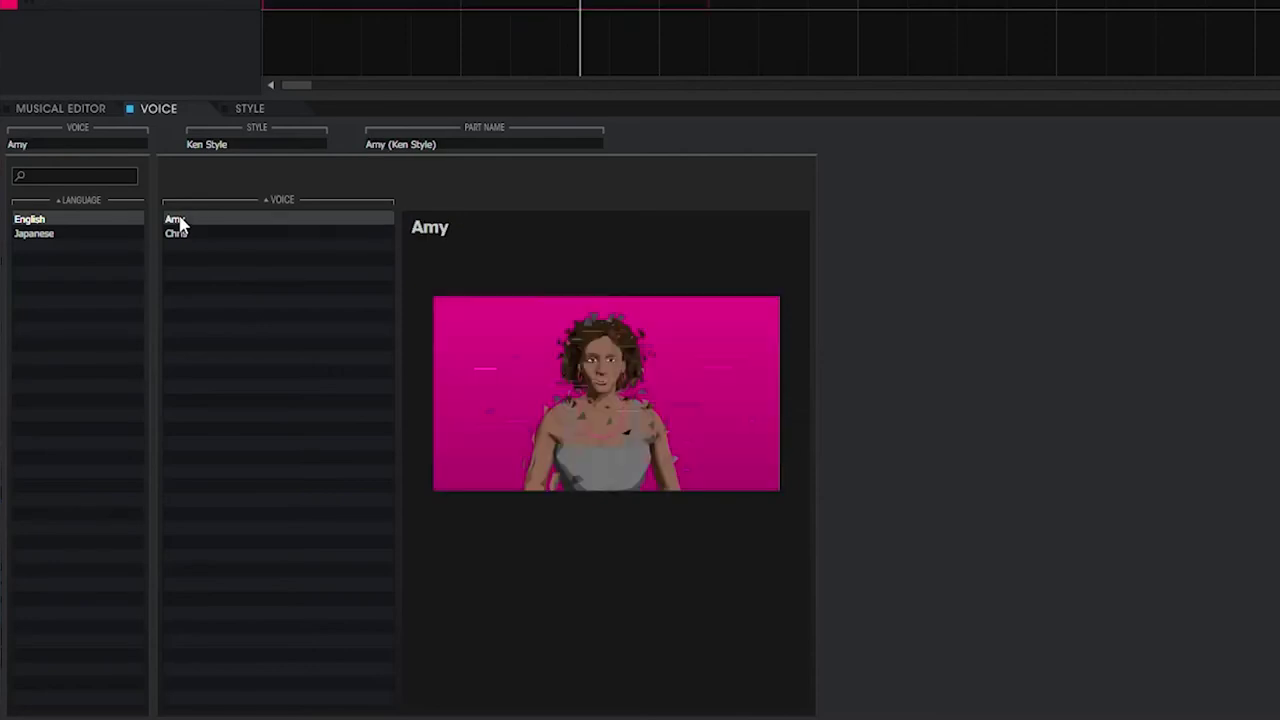
key("space")
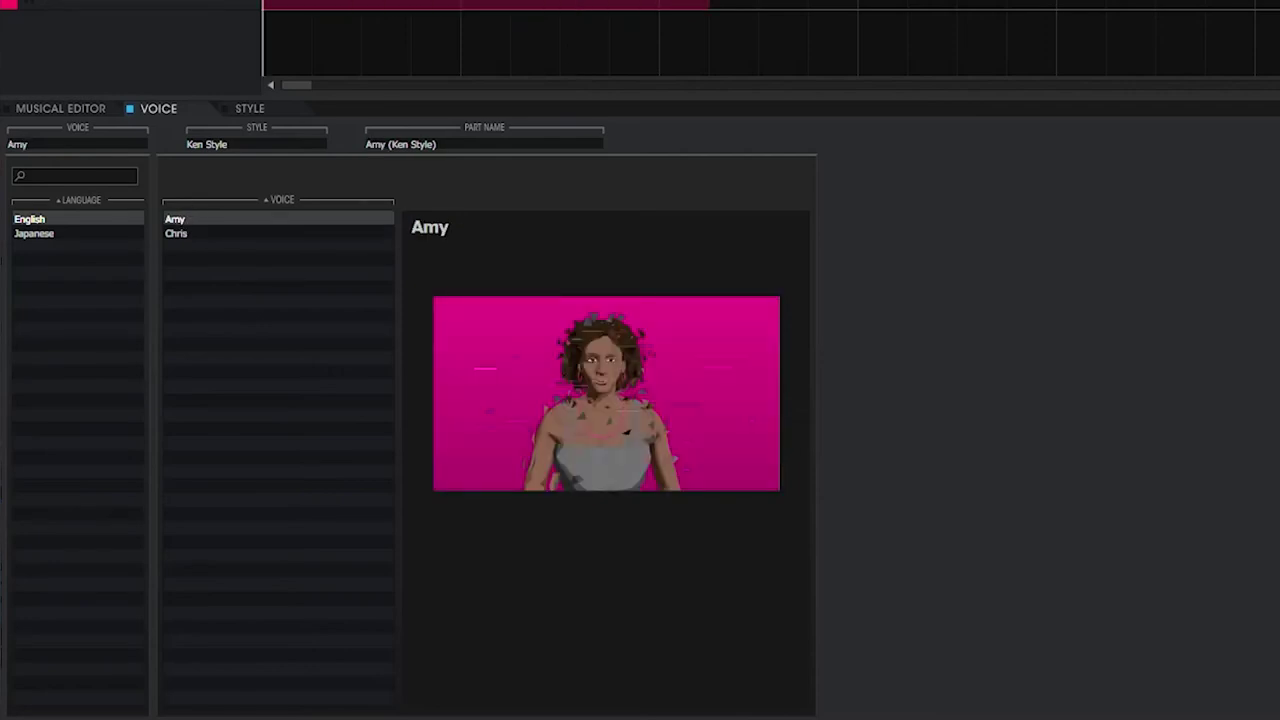
key("space")
key("space")
Select all notes in the Musical Editor, raise them one octave, and play the phrase.
left_click(62, 110)
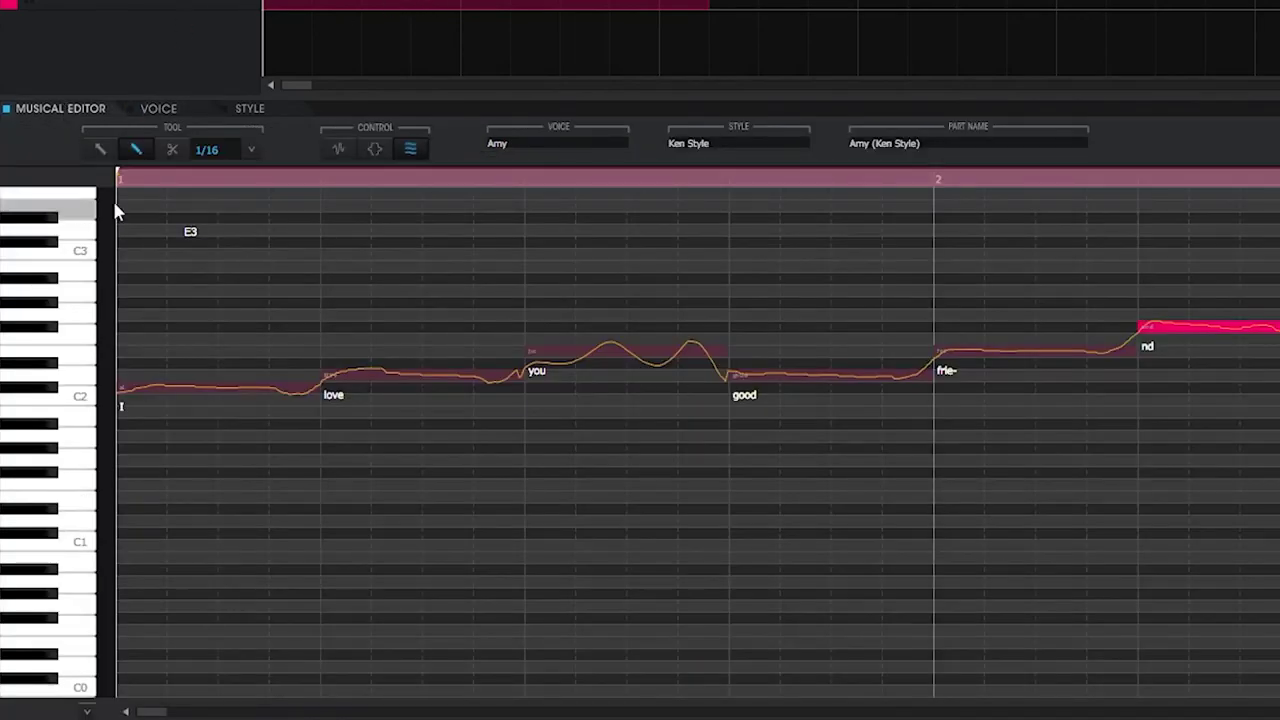
left_click(100, 149)
left_click_drag(1223, 543, 131, 289)
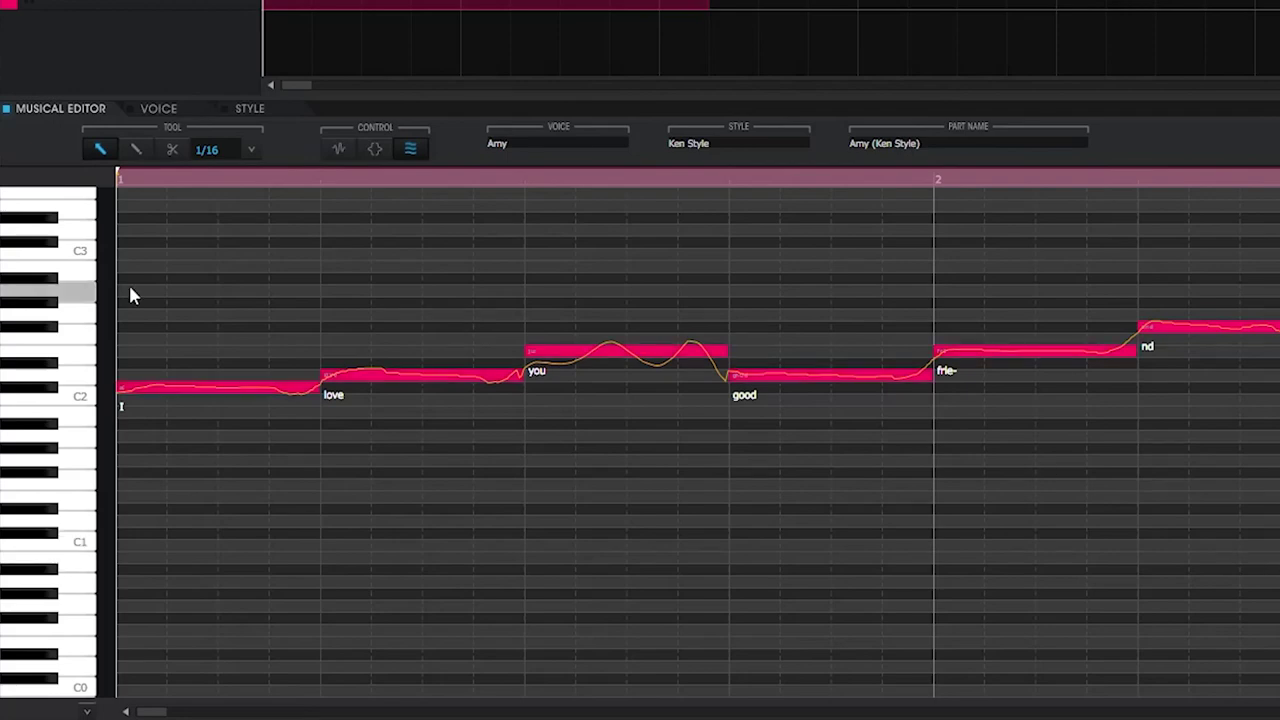
key("shift+Up")
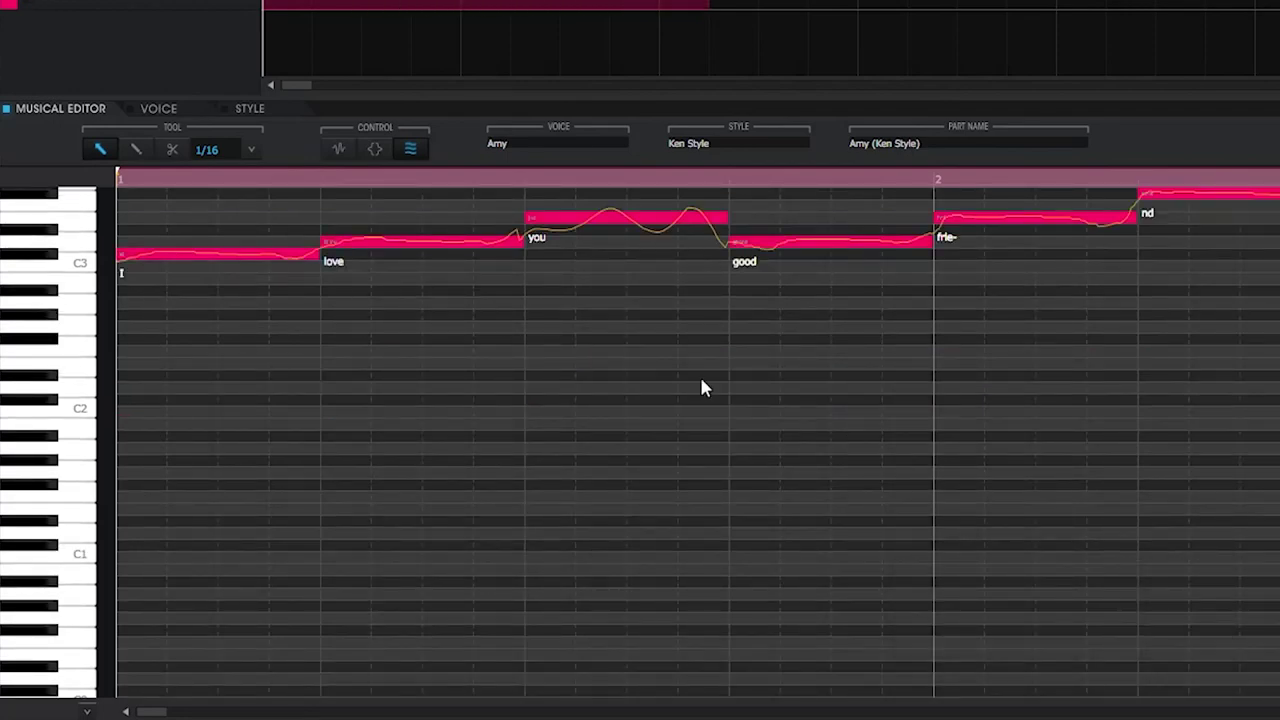
scroll(701, 411, "up", 2)
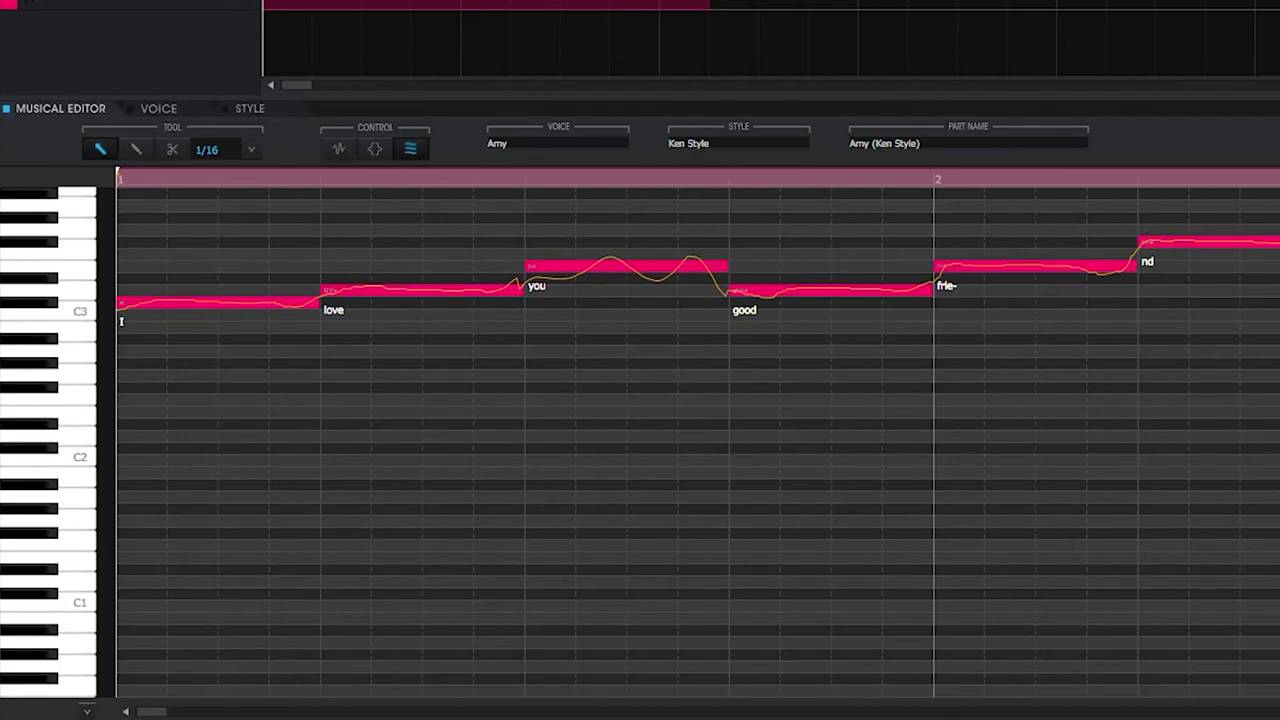
key("space")
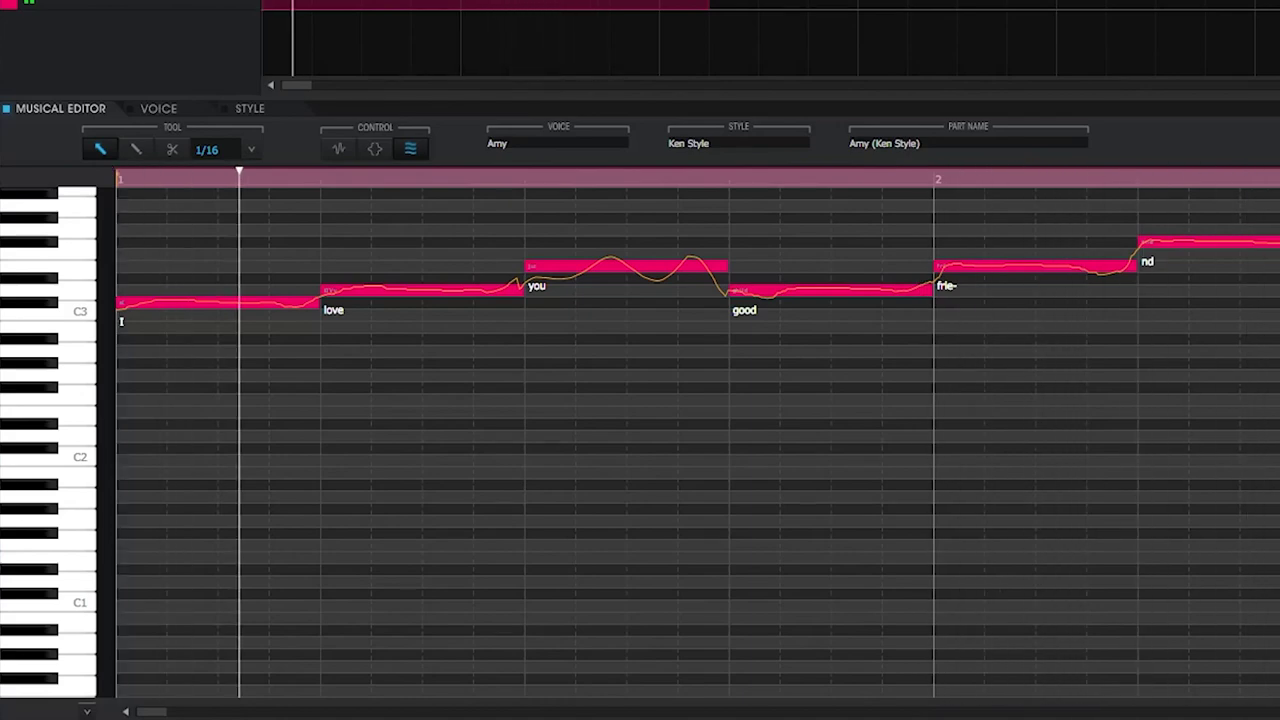
key("space")
Browse the style presets, filter them by type Robotic and color Clean, and apply the Clarity preset.
left_click(158, 108)
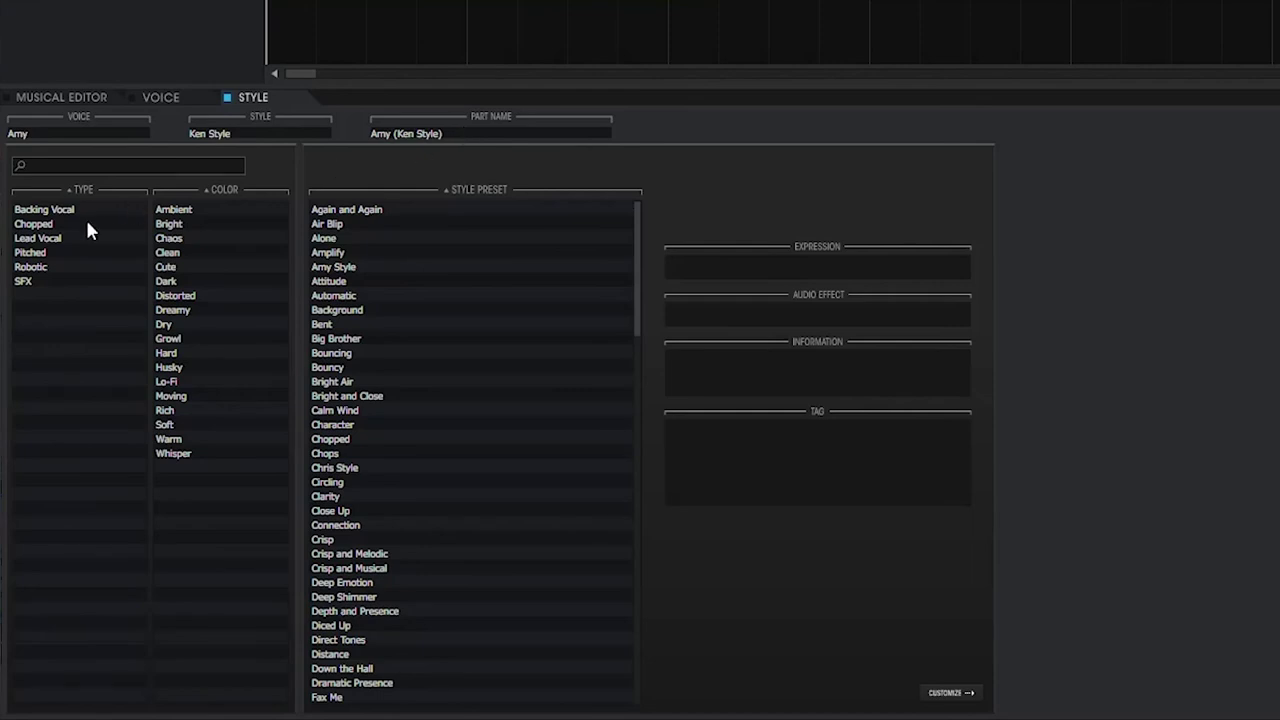
scroll(425, 300, "down", 10)
scroll(400, 343, "down", 10)
scroll(388, 418, "up", 15)
scroll(388, 418, "up", 6)
left_click(43, 266)
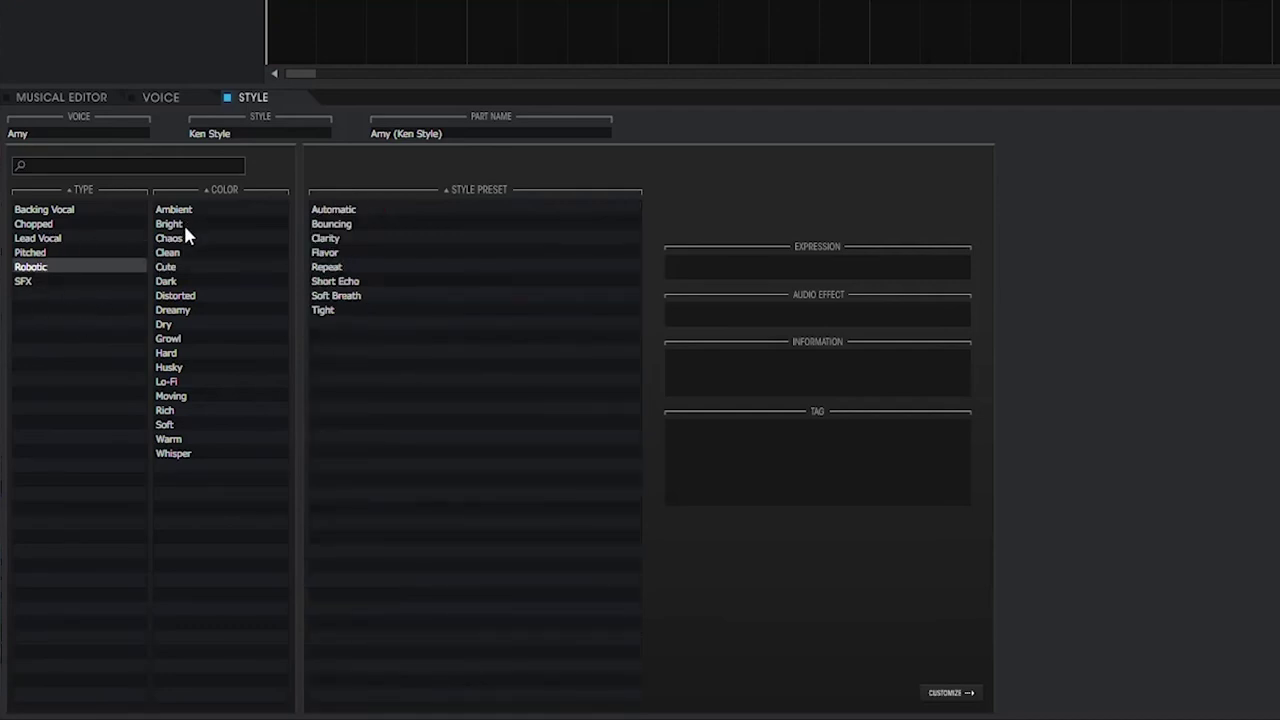
left_click(167, 253)
left_click(327, 211)
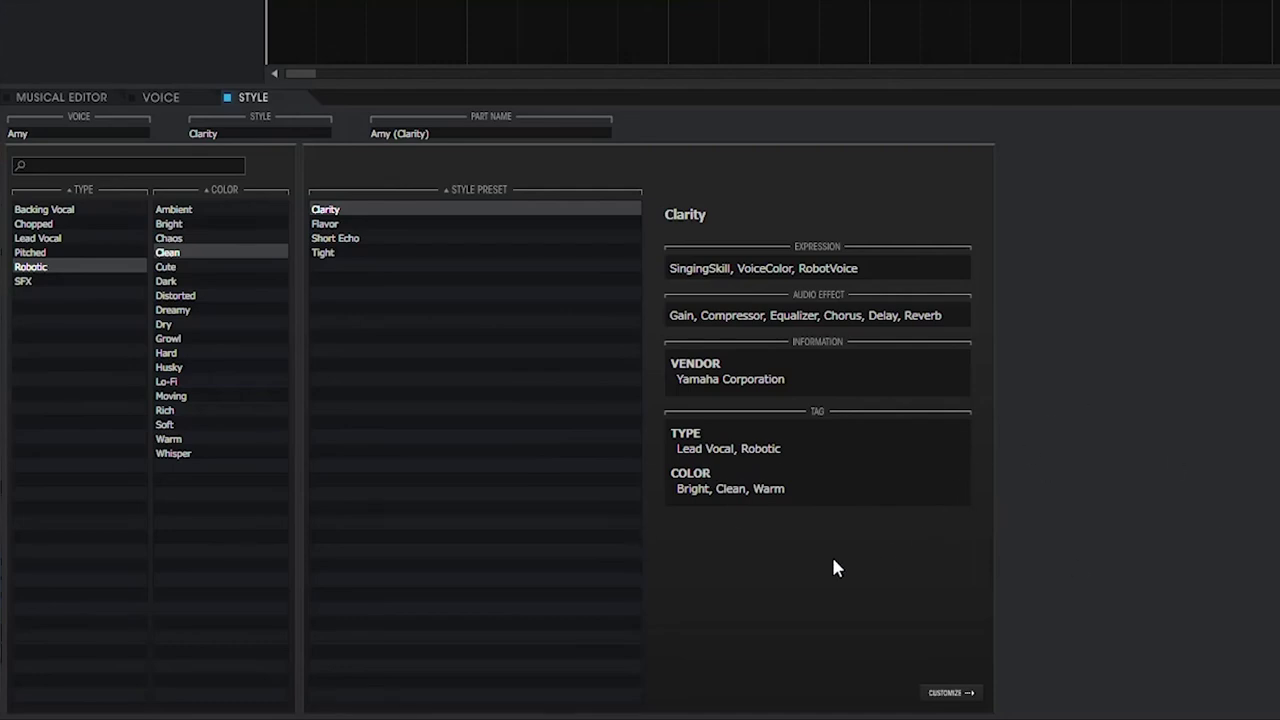
Open the Clarity style for customizing, choose the Powerful singing skill from the Rock genre, and play the phrase.
left_click(955, 694)
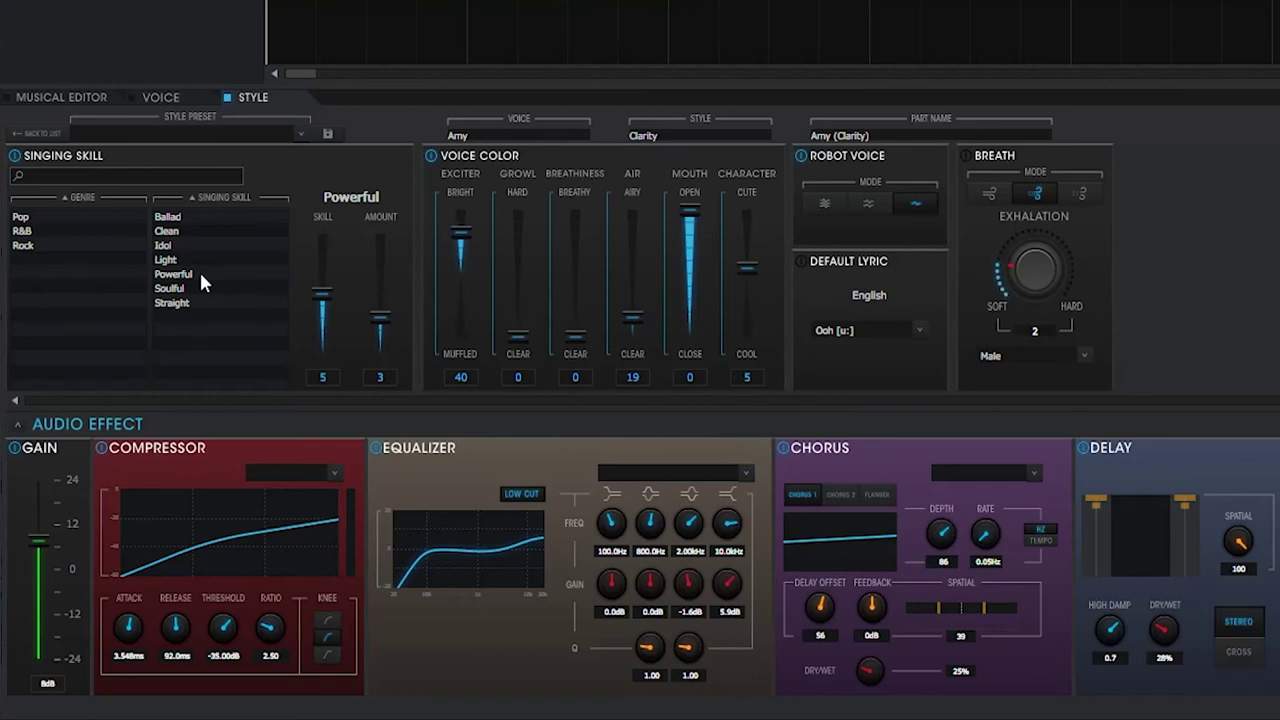
left_click(28, 245)
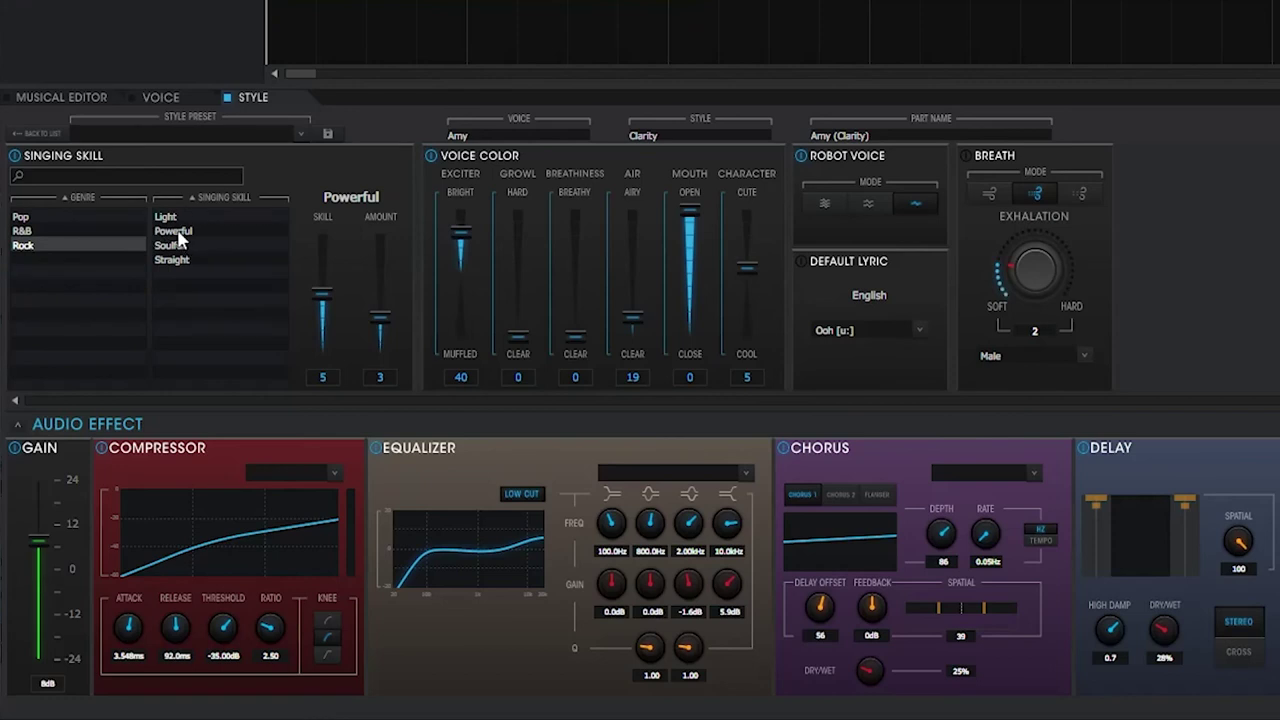
left_click(180, 231)
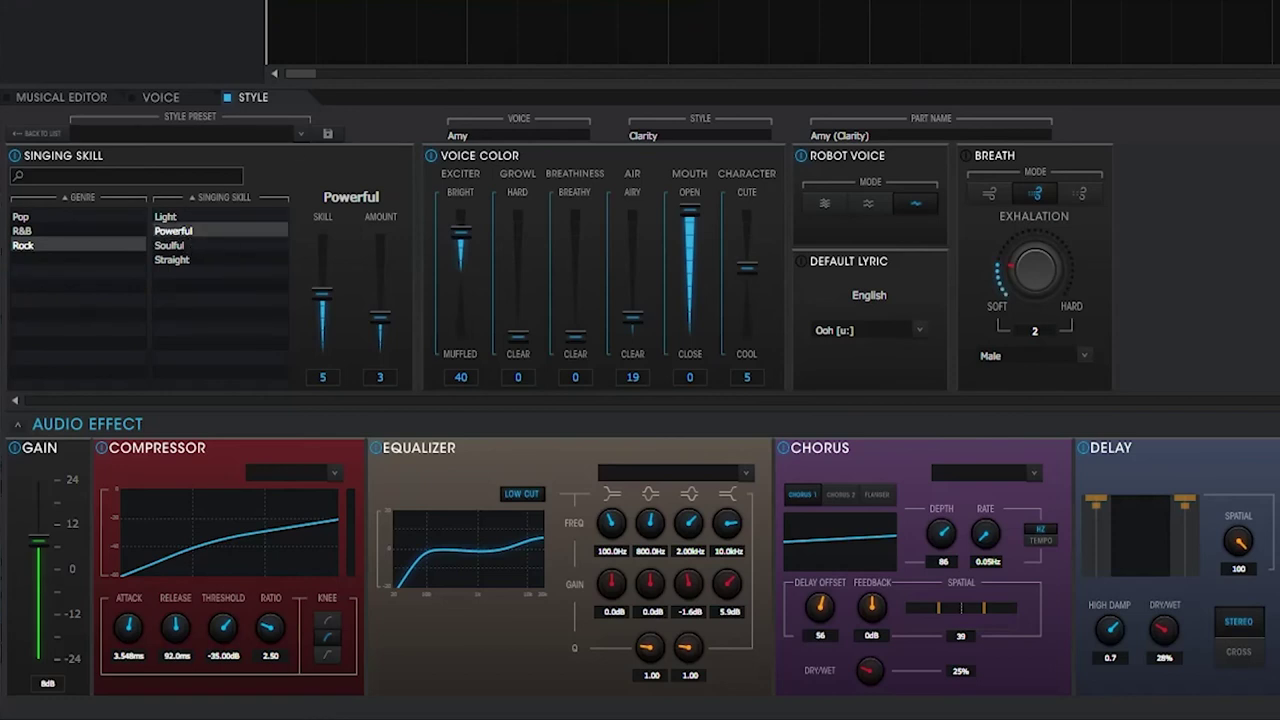
key("space")
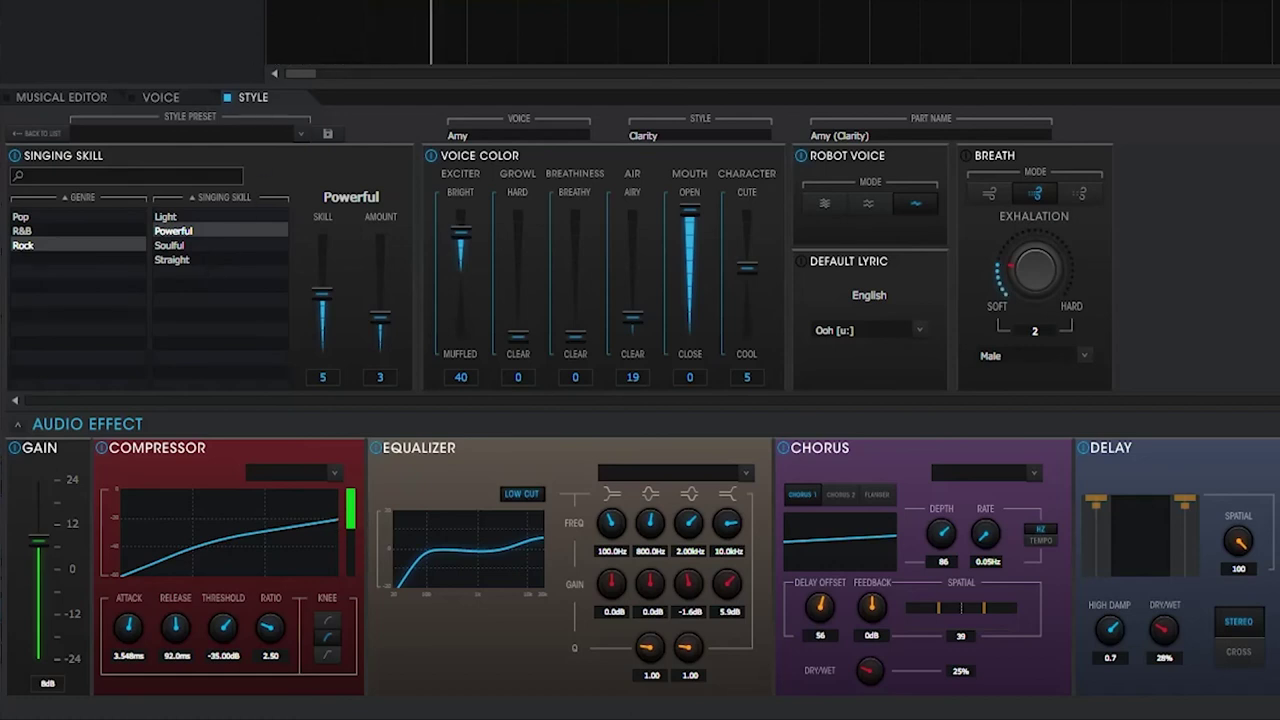
Set the Powerful singing skill to 9 and its amount to 5, audition the phrase, and turn the Singing Skill section off.
key("space")
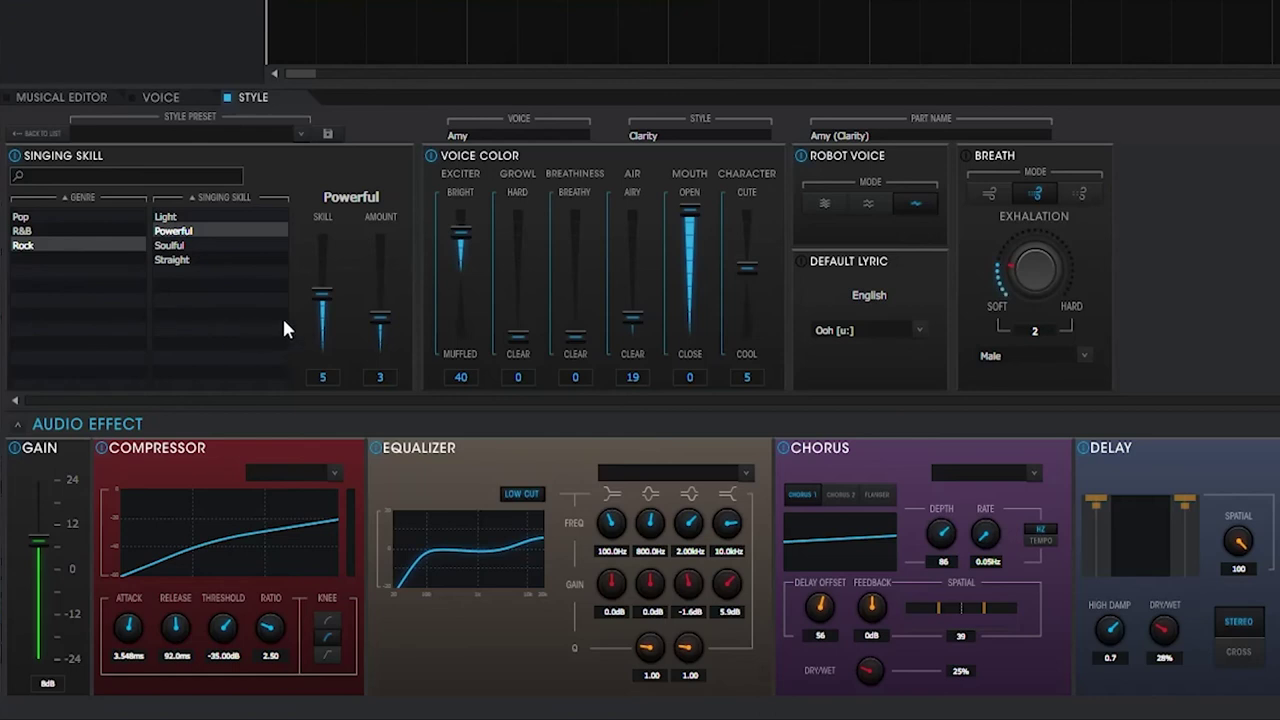
mouse_move(320, 292)
left_mouse_down()
mouse_move(328, 215)
mouse_move(329, 270)
left_mouse_up()
mouse_move(380, 318)
left_mouse_down()
mouse_move(386, 262)
mouse_move(363, 273)
mouse_move(329, 251)
mouse_move(330, 295)
mouse_move(365, 290)
mouse_move(388, 258)
mouse_move(377, 312)
mouse_move(380, 293)
left_mouse_up()
key("space")
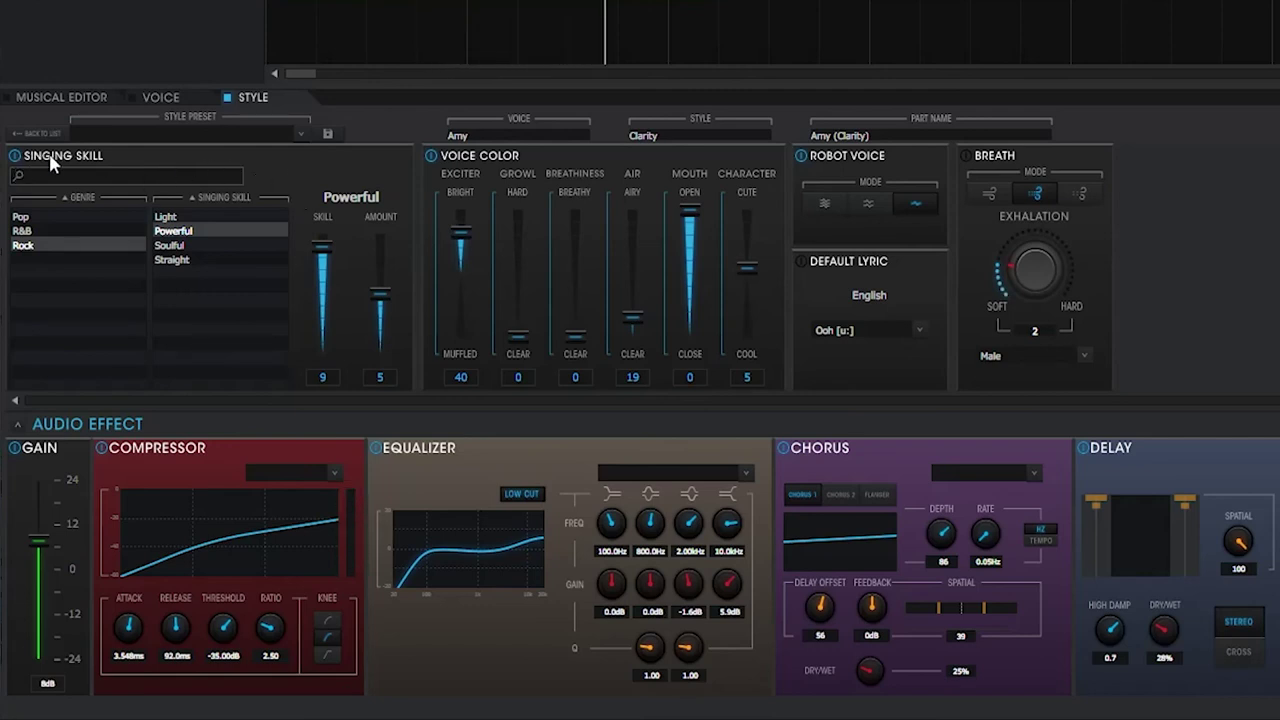
left_click(15, 164)
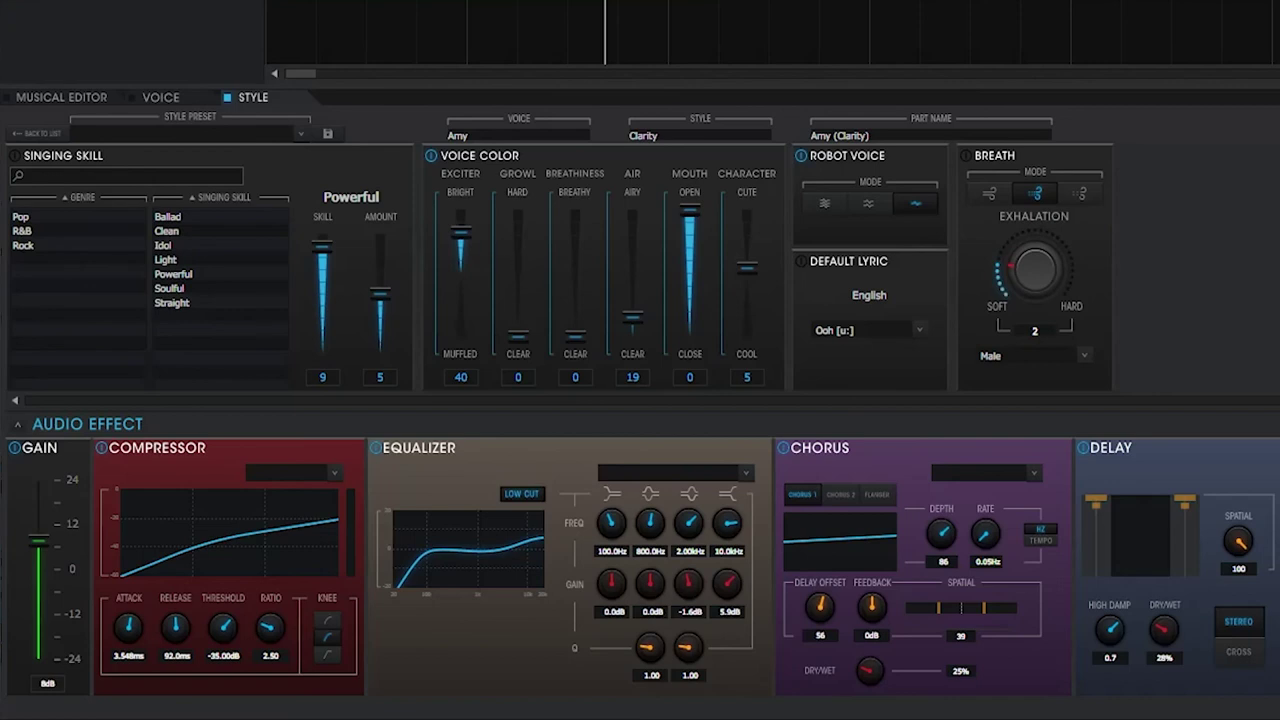
Set the voice color's Exciter to 6 and Growl to 60 after trying Growl at 126, and try Breathiness at 122.
left_click_drag(448, 216, 466, 266)
left_click_drag(517, 338, 522, 207)
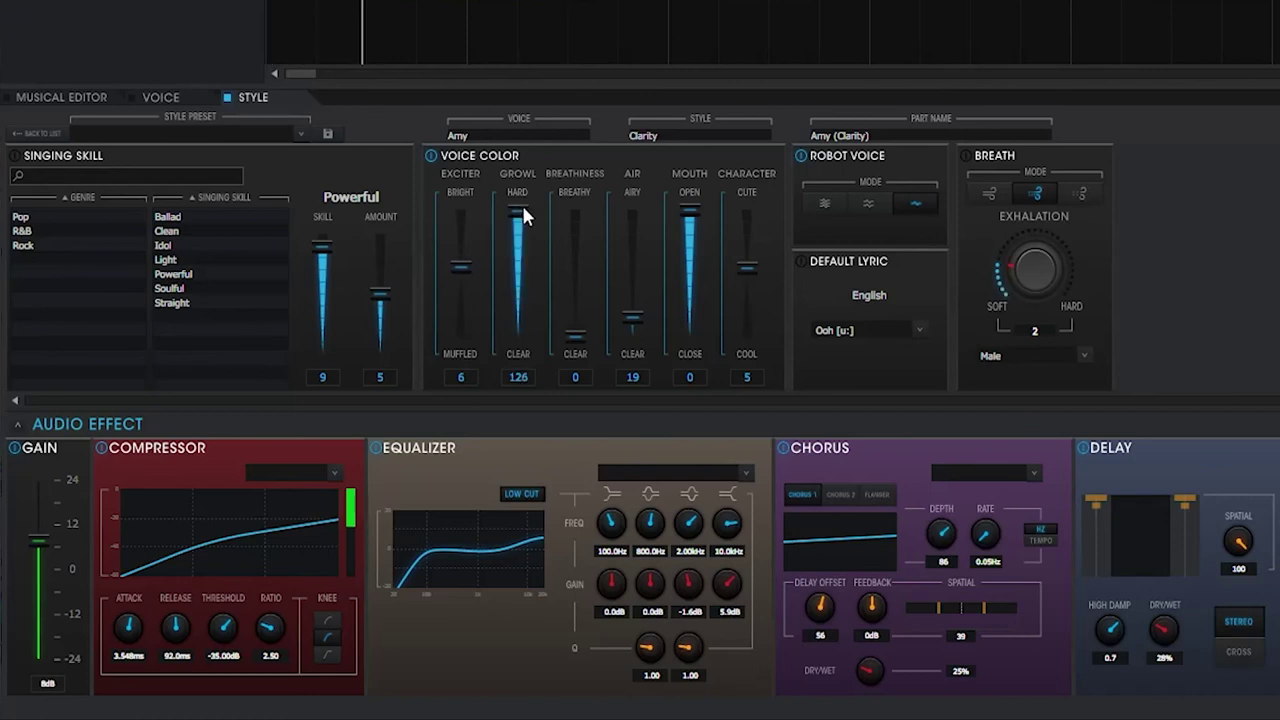
left_click_drag(522, 205, 517, 275)
left_click_drag(567, 338, 587, 208)
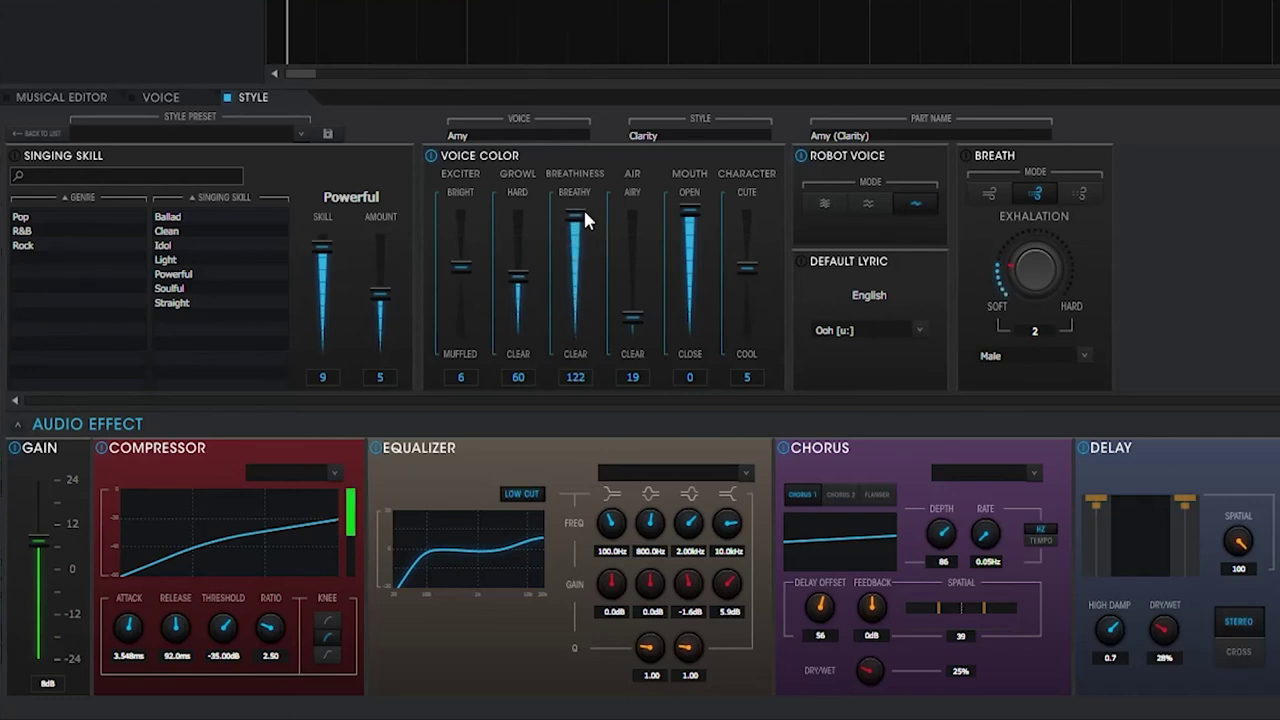
Try the voice color's Air at 122, and settle on Air 0, Breathiness 18 and Growl 28.
left_click_drag(585, 212, 636, 211)
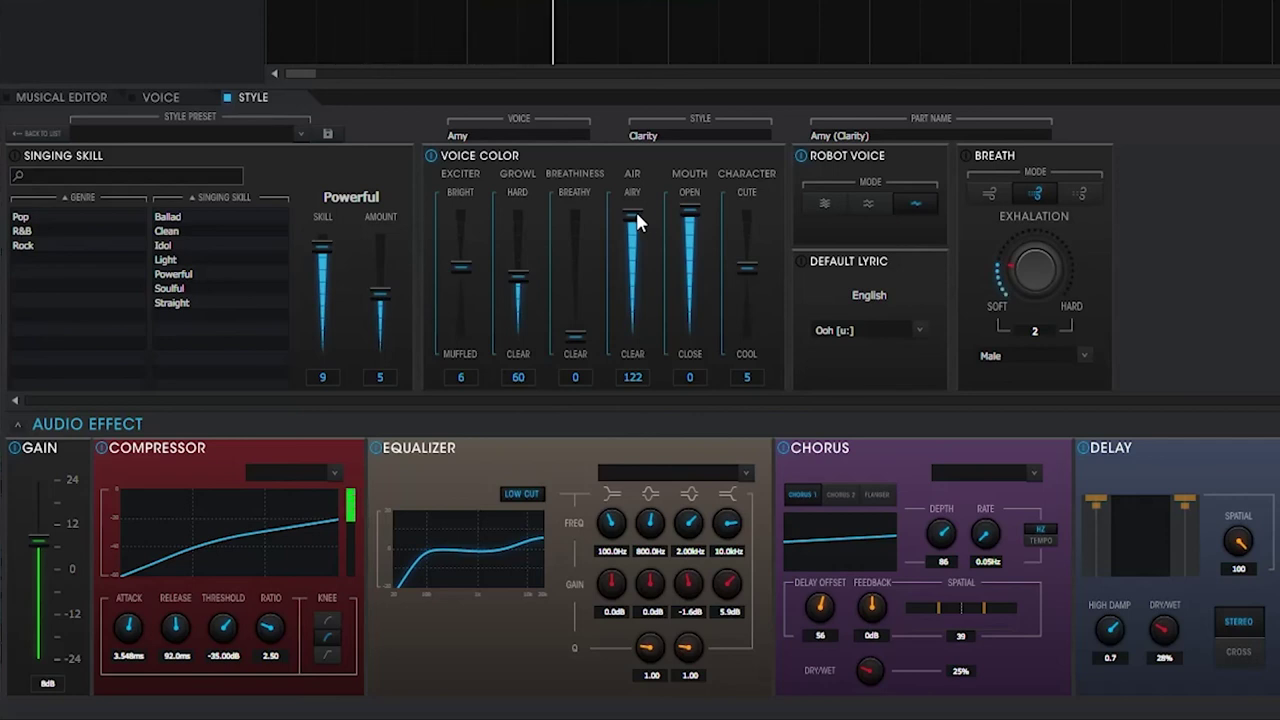
left_click_drag(636, 211, 579, 313)
left_click_drag(511, 272, 519, 305)
Audition the extremes of Mouth and Character in the voice color, settling on Mouth -88 and Character 1.
left_click_drag(689, 210, 686, 335)
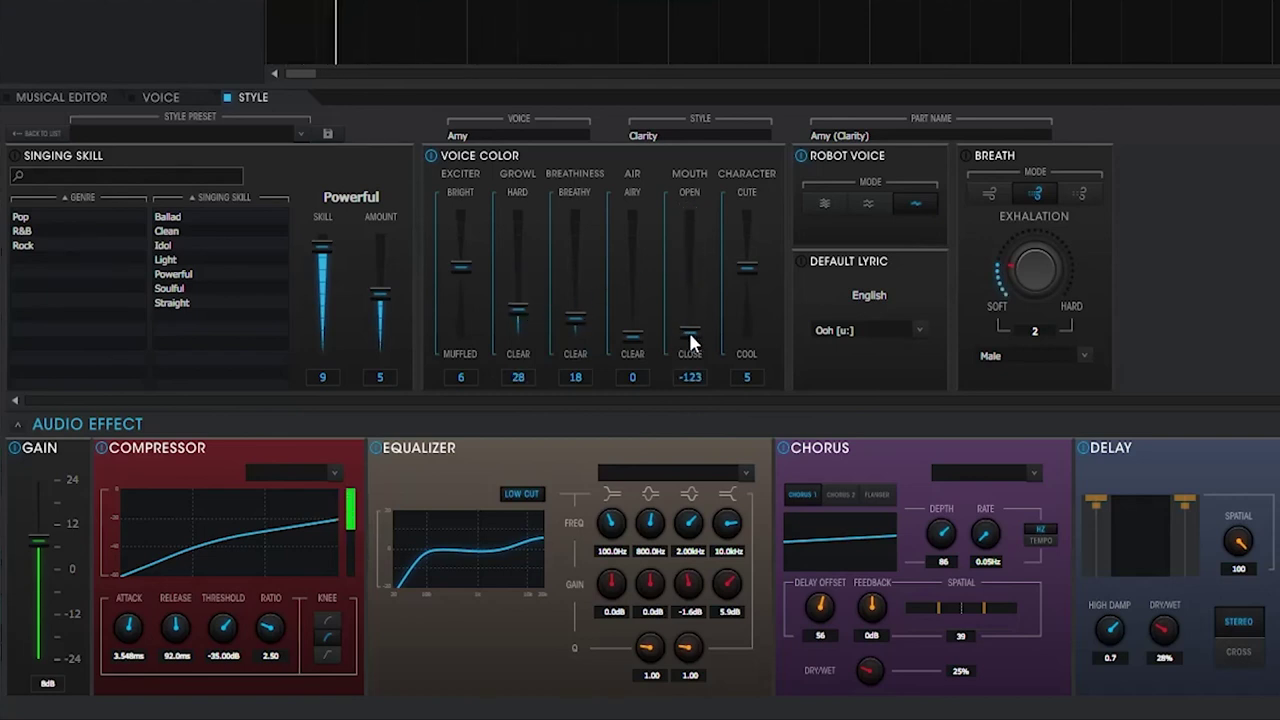
left_click_drag(690, 335, 686, 296)
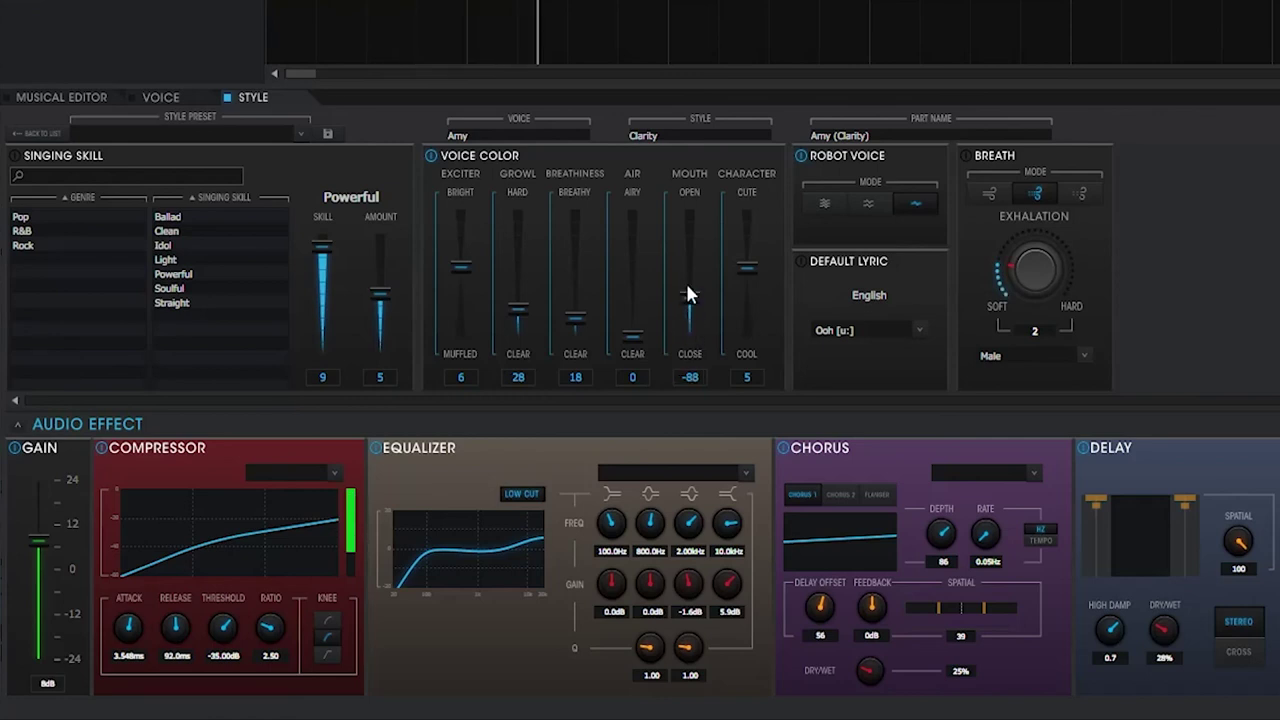
left_click_drag(747, 266, 748, 222)
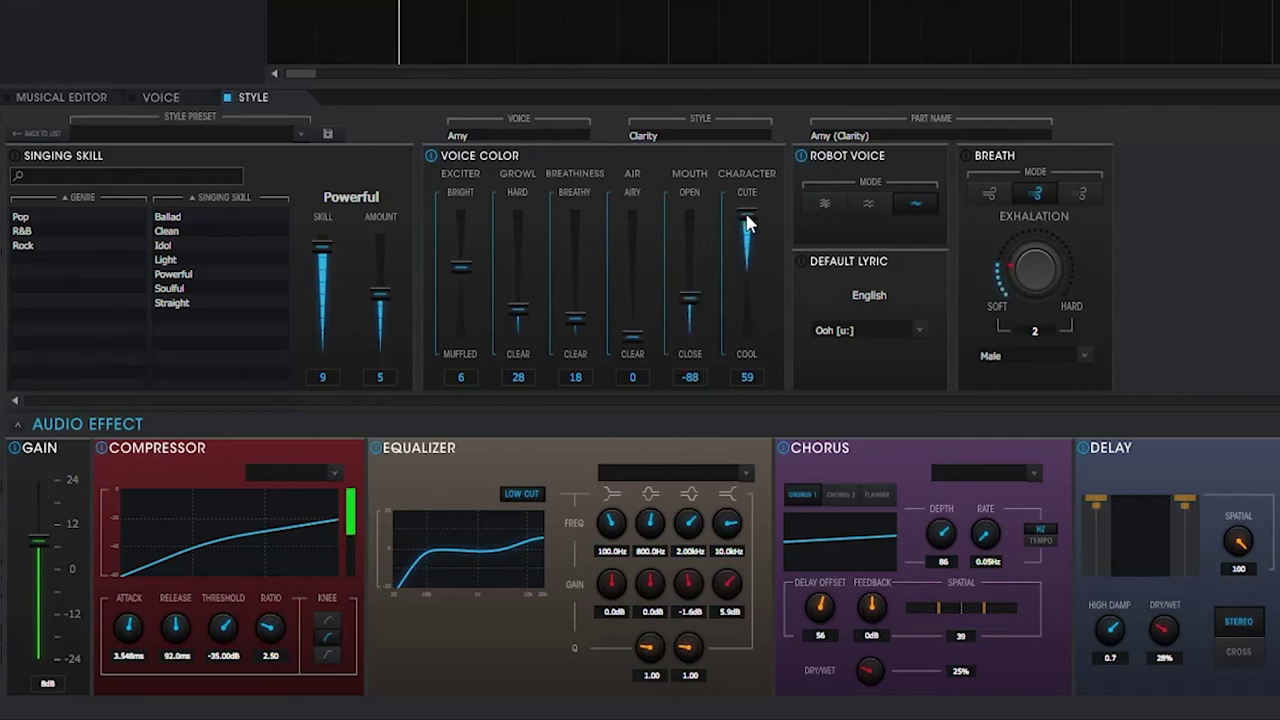
left_click_drag(748, 222, 751, 349)
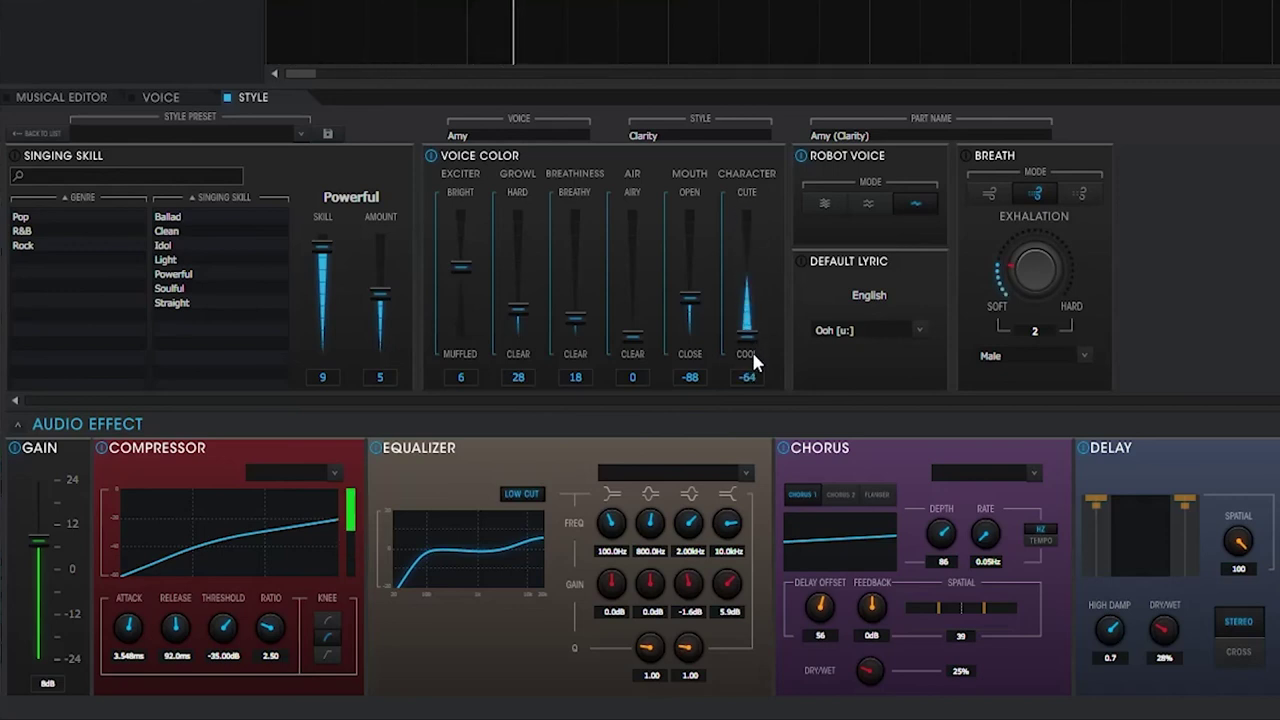
left_click(744, 268)
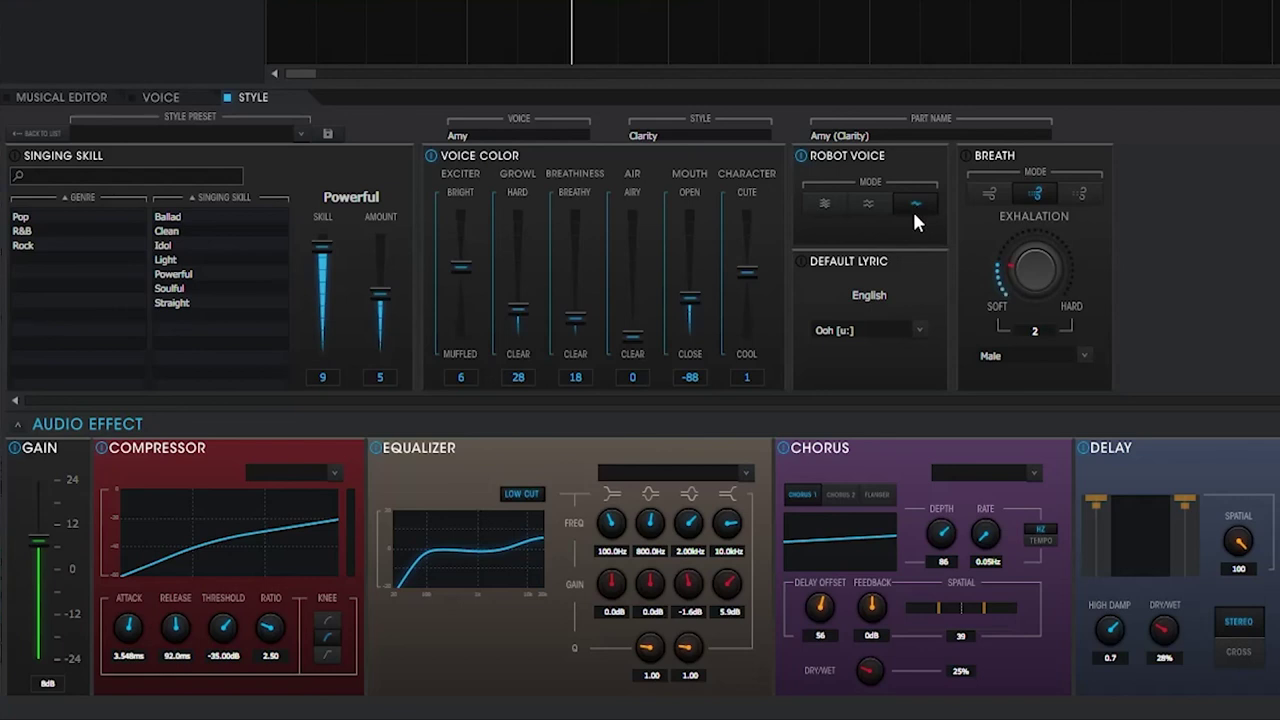
Switch Robot Voice to the three-wave mode and play the phrase.
left_click(825, 204)
key("space")
key("space")
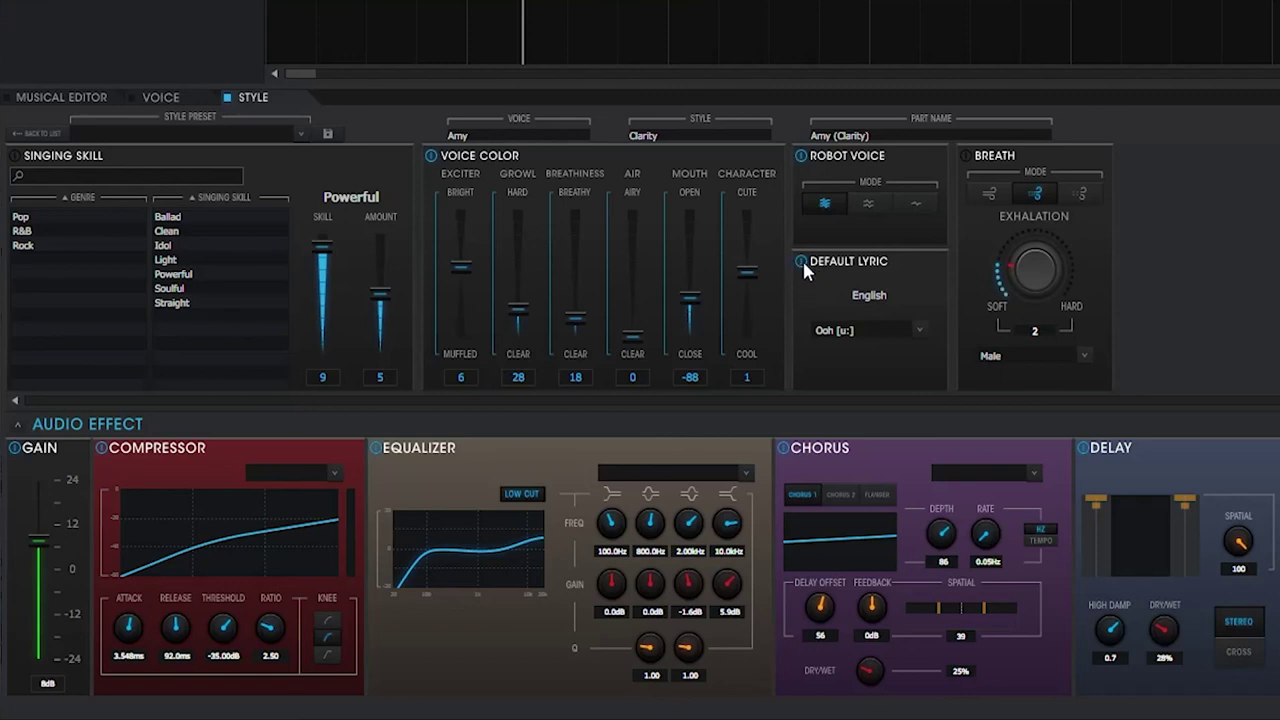
Try ra [r Q] as the default English lyric and return it to Ooh [u:].
left_click(924, 330)
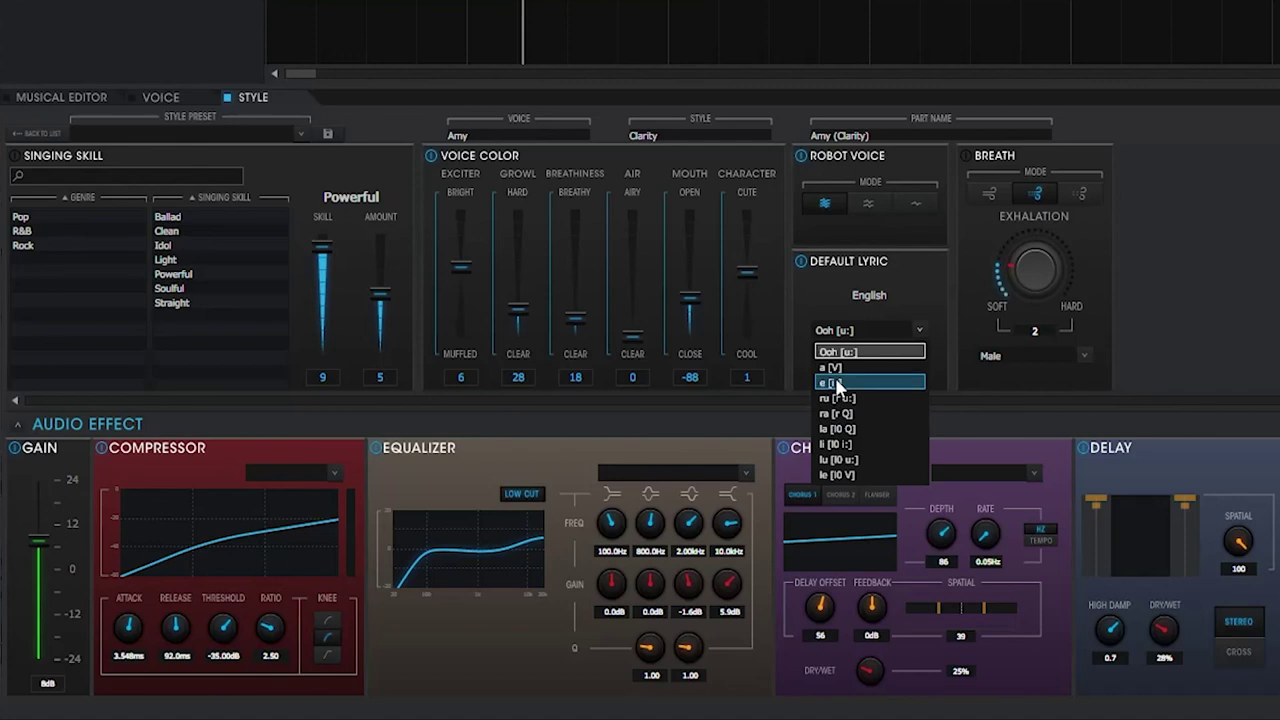
left_click(840, 413)
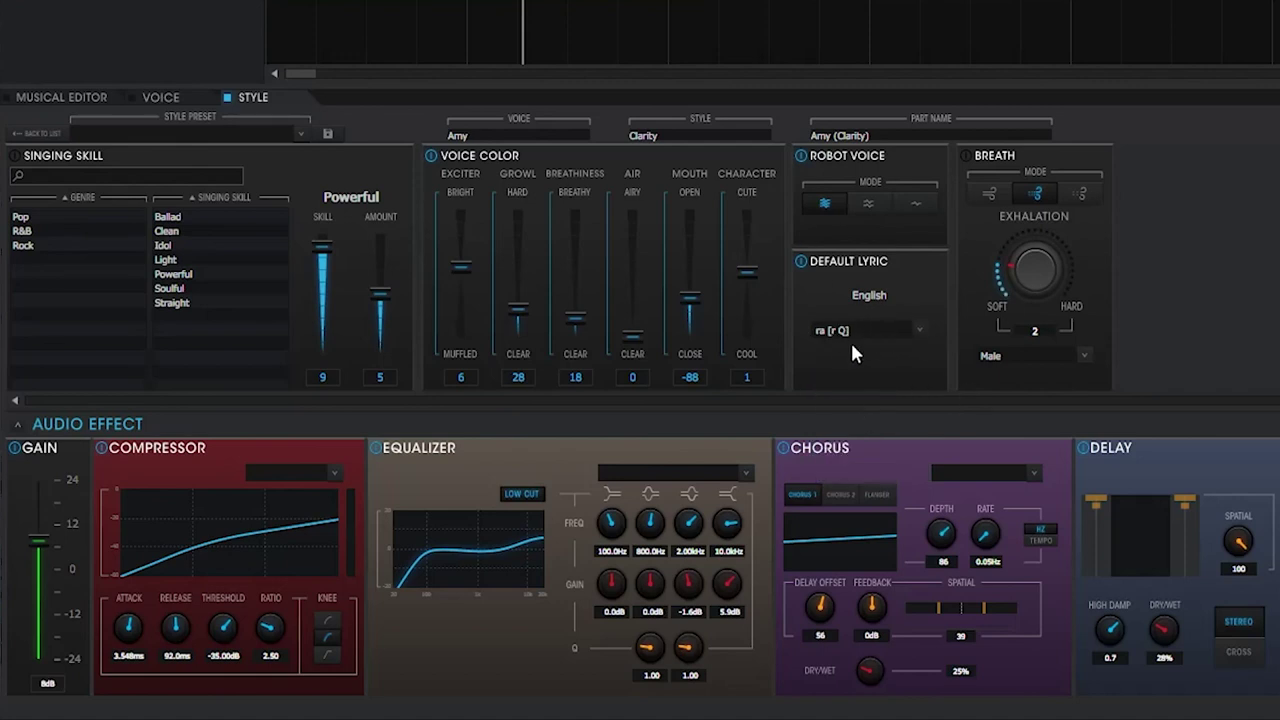
left_click(924, 330)
left_click(876, 371)
left_click(914, 335)
left_click(857, 374)
Switch the Breath section to its third mode with Exhalation at 6.
left_click(1081, 193)
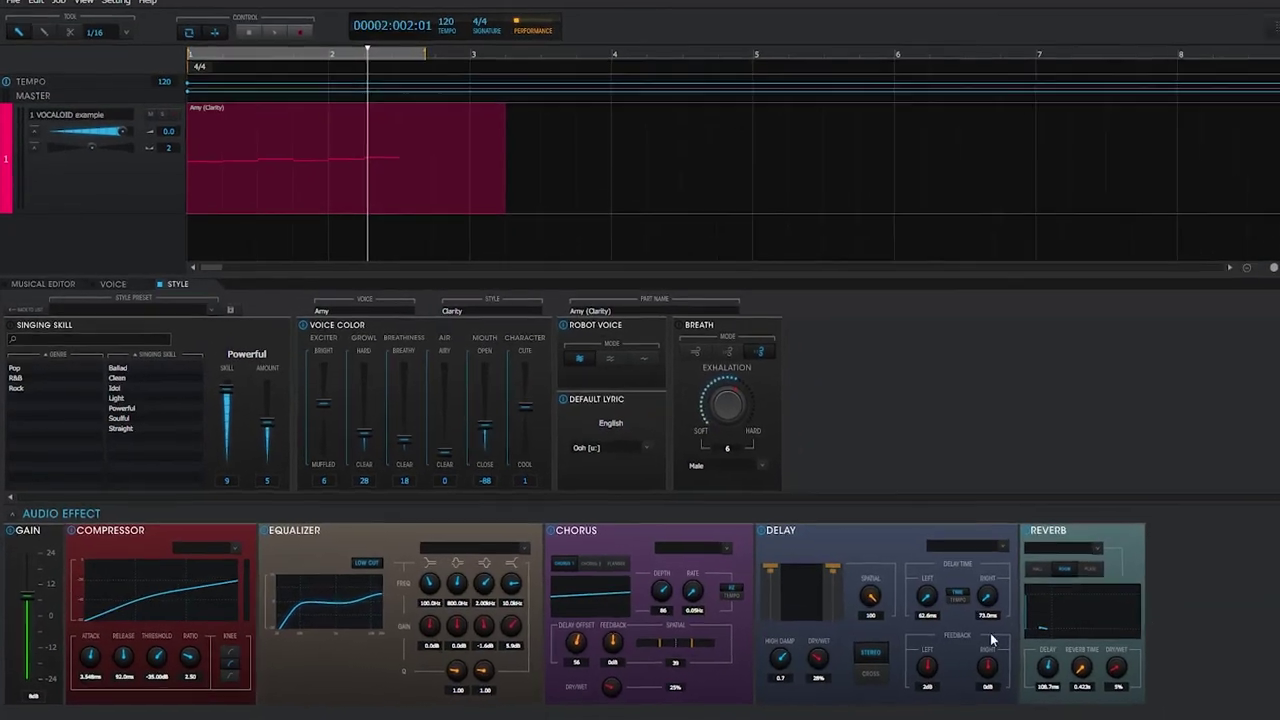
Delete the Reverb and Delay effects from the style's audio effect chain.
right_click(486, 610)
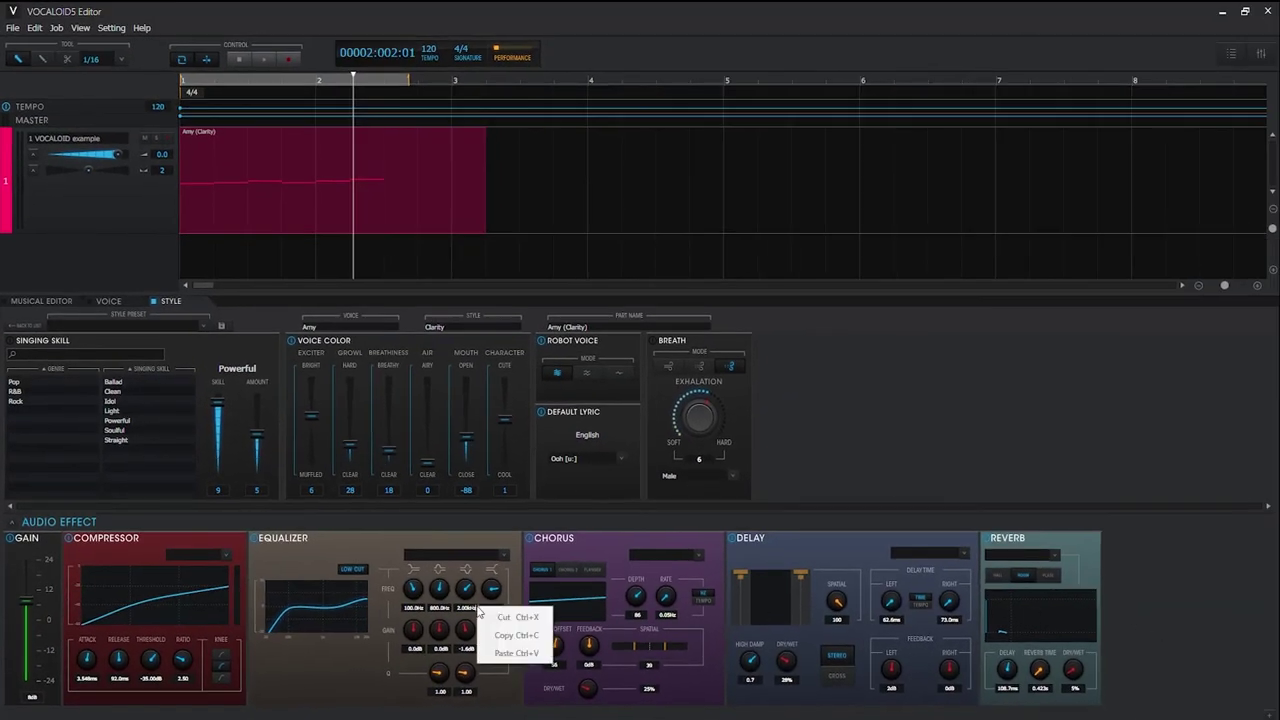
left_click(1098, 593)
right_click(1164, 606)
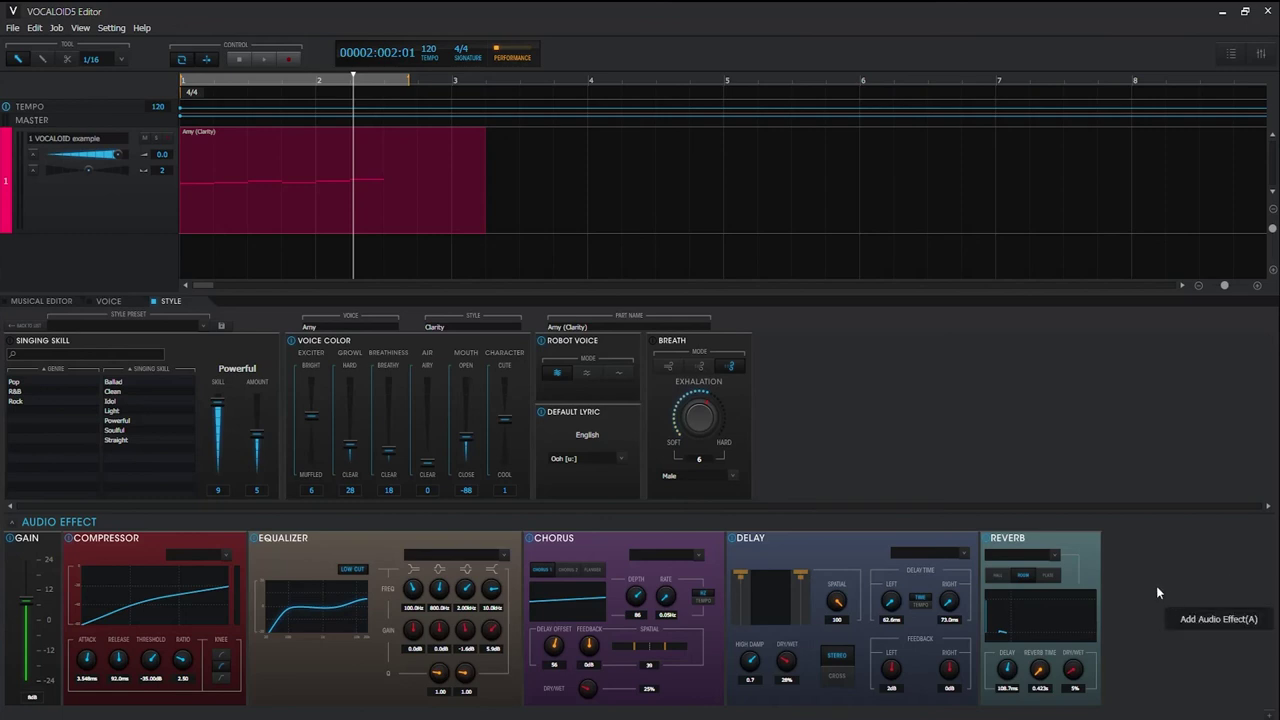
right_click(1070, 550)
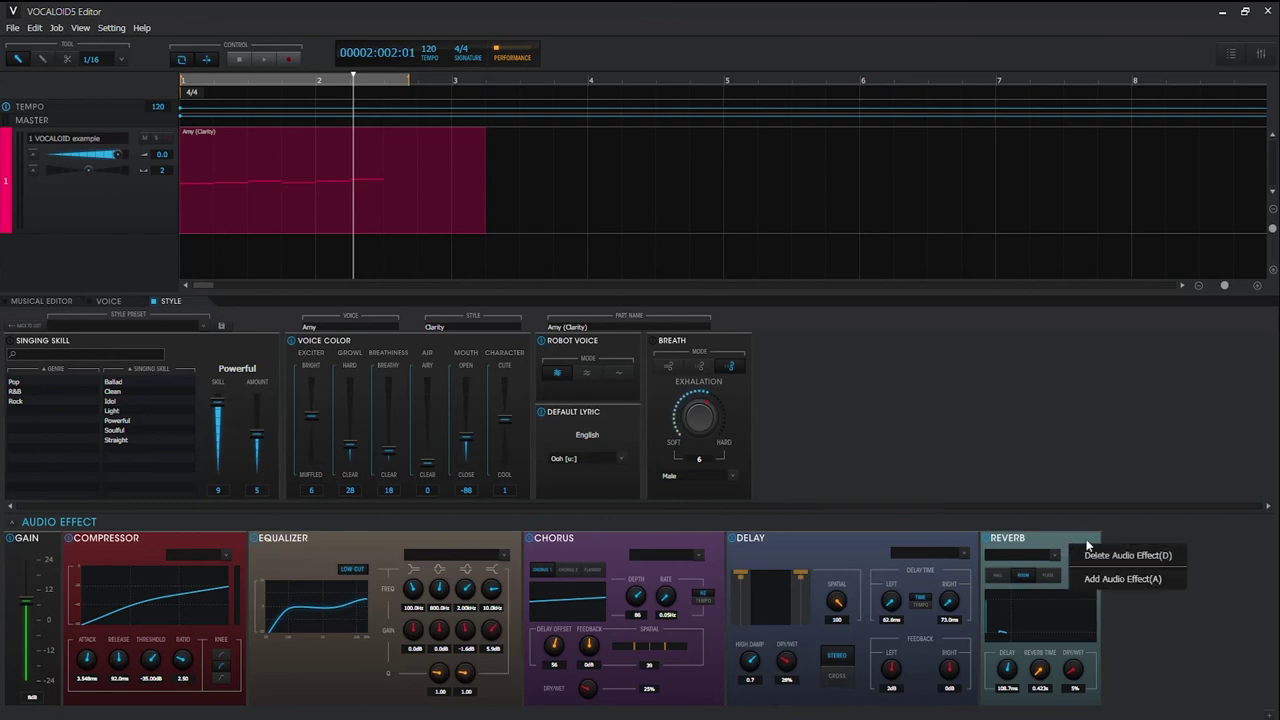
left_click(1112, 555)
right_click(966, 541)
left_click(1025, 551)
Add a Delay audio effect to the end of the chain and move the Compressor behind the Equalizer.
right_click(800, 626)
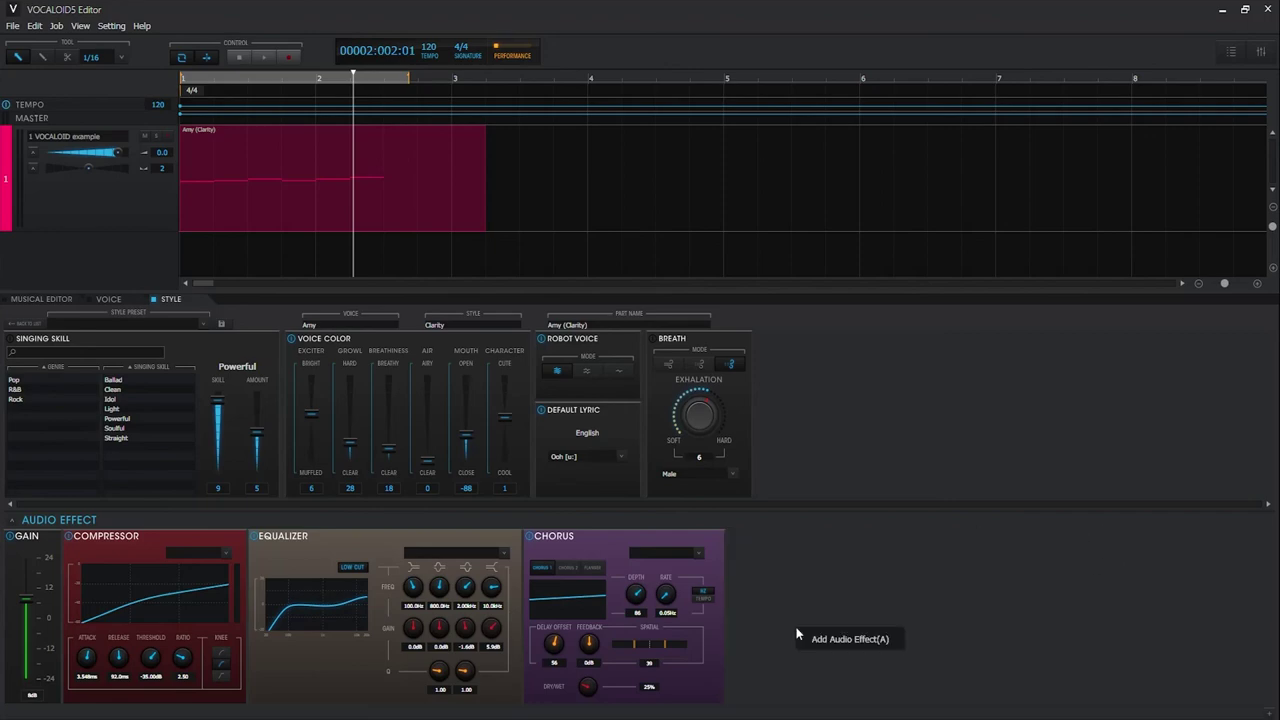
left_click(845, 640)
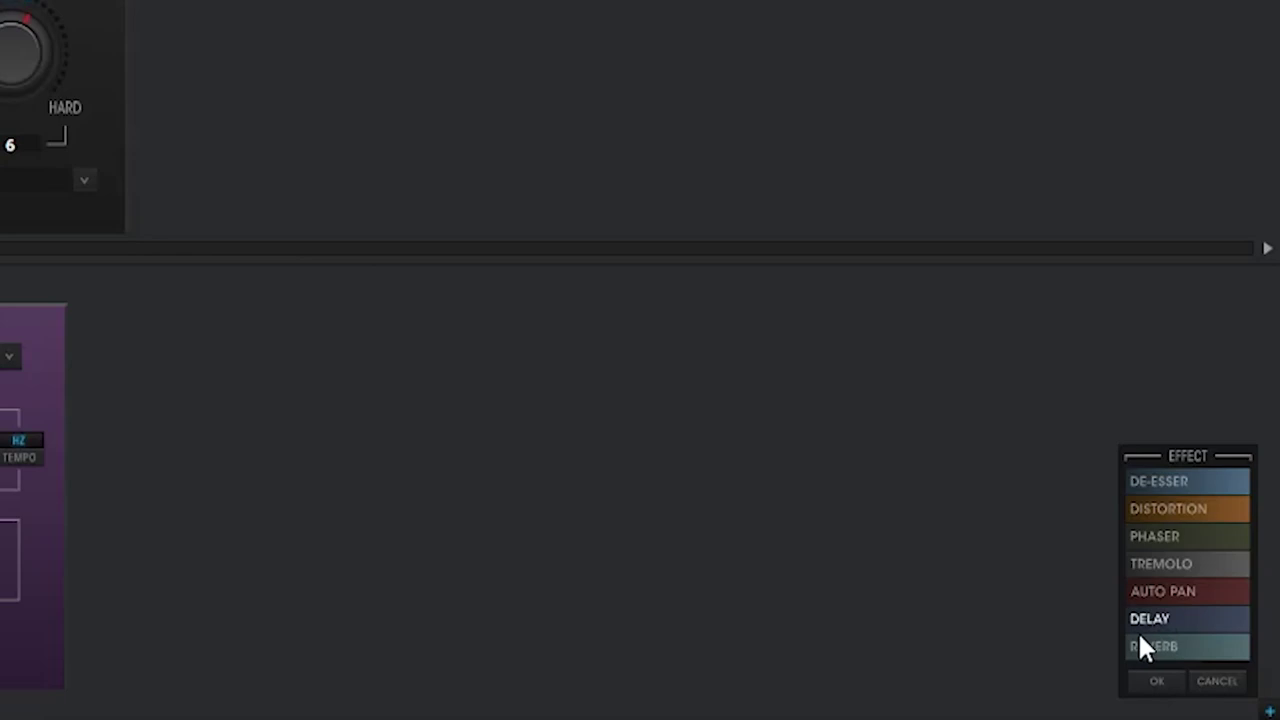
left_click(1136, 624)
left_click(1160, 684)
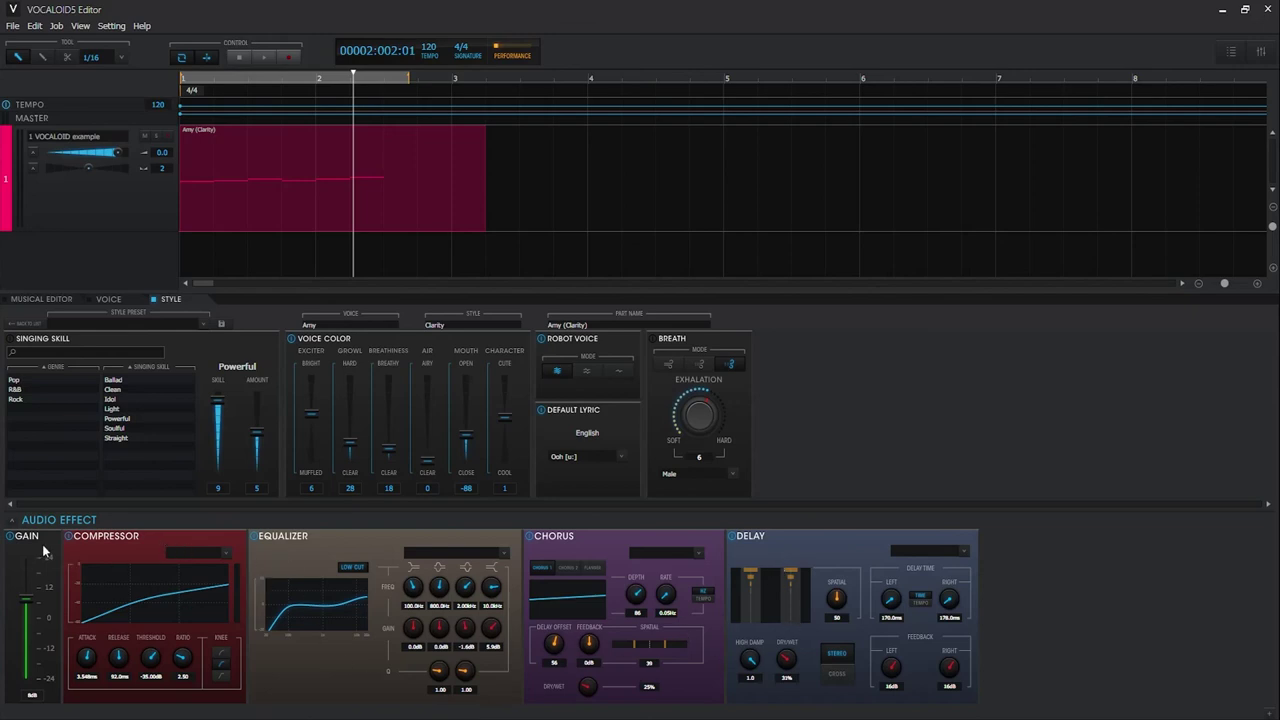
left_click_drag(167, 541, 504, 551)
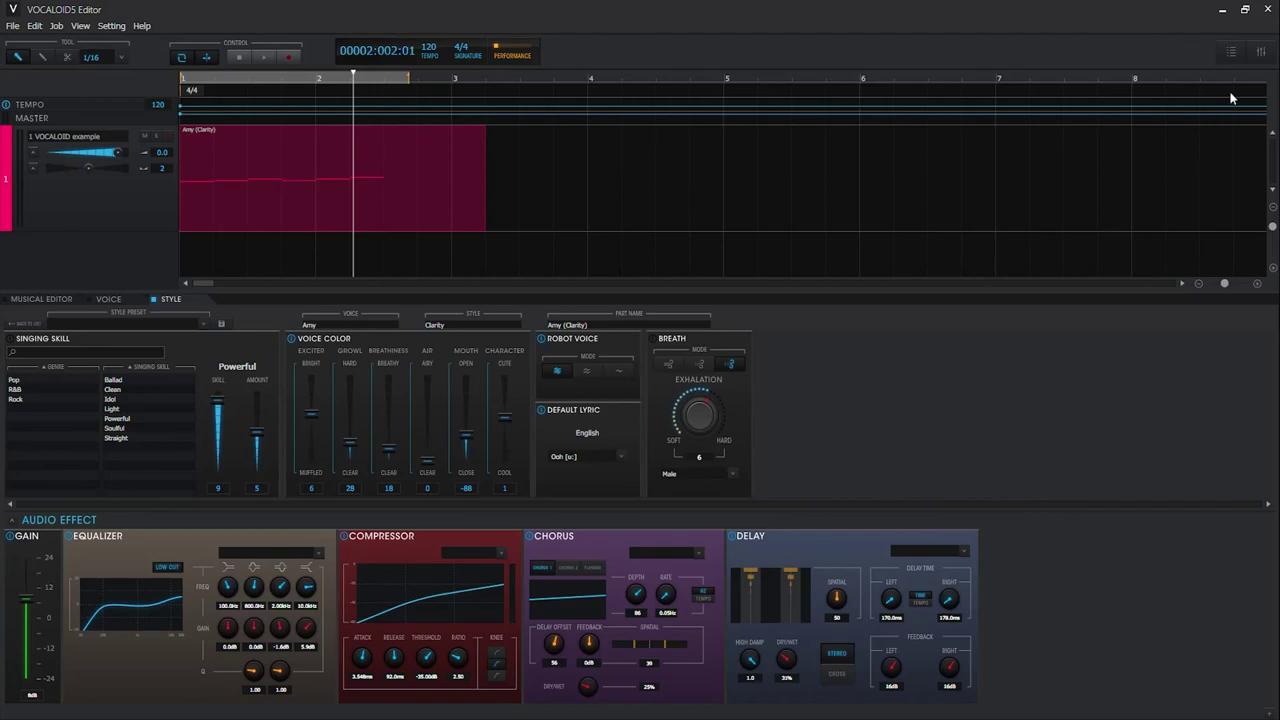
Open the media browser and filter its phrases by voice Chris, type Pitched and color Hard.
left_click(1229, 58)
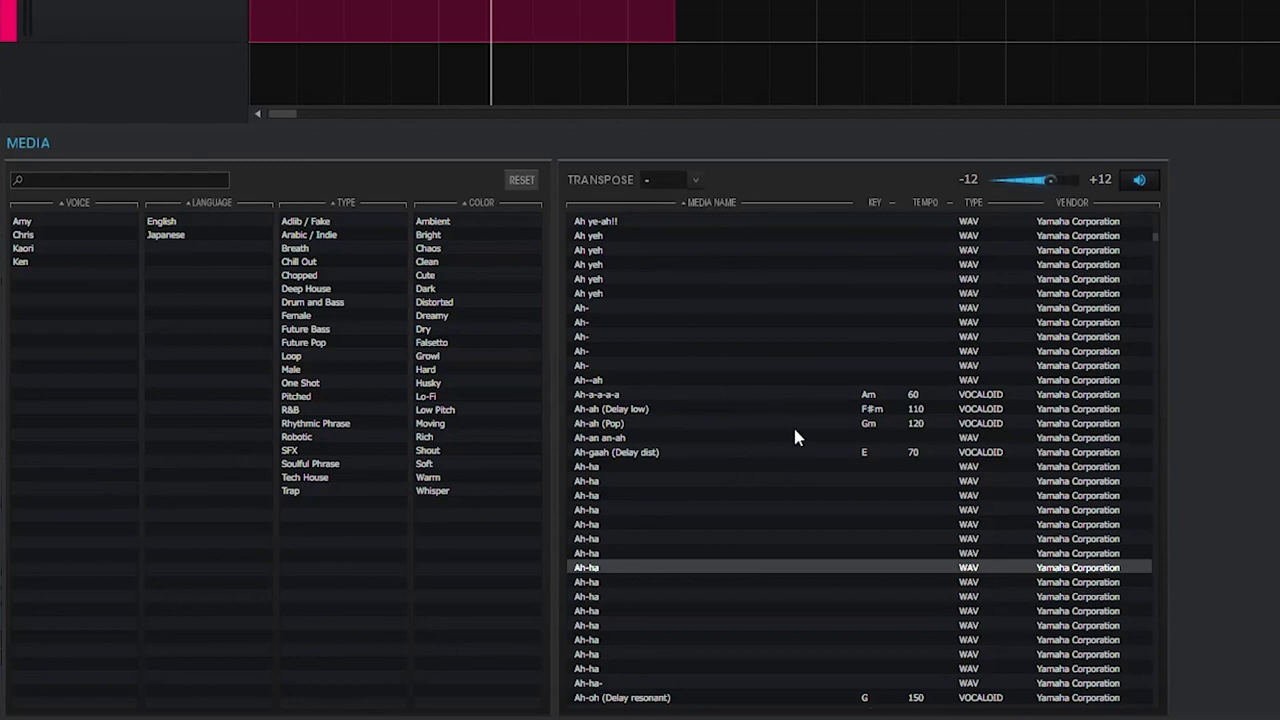
left_click(24, 235)
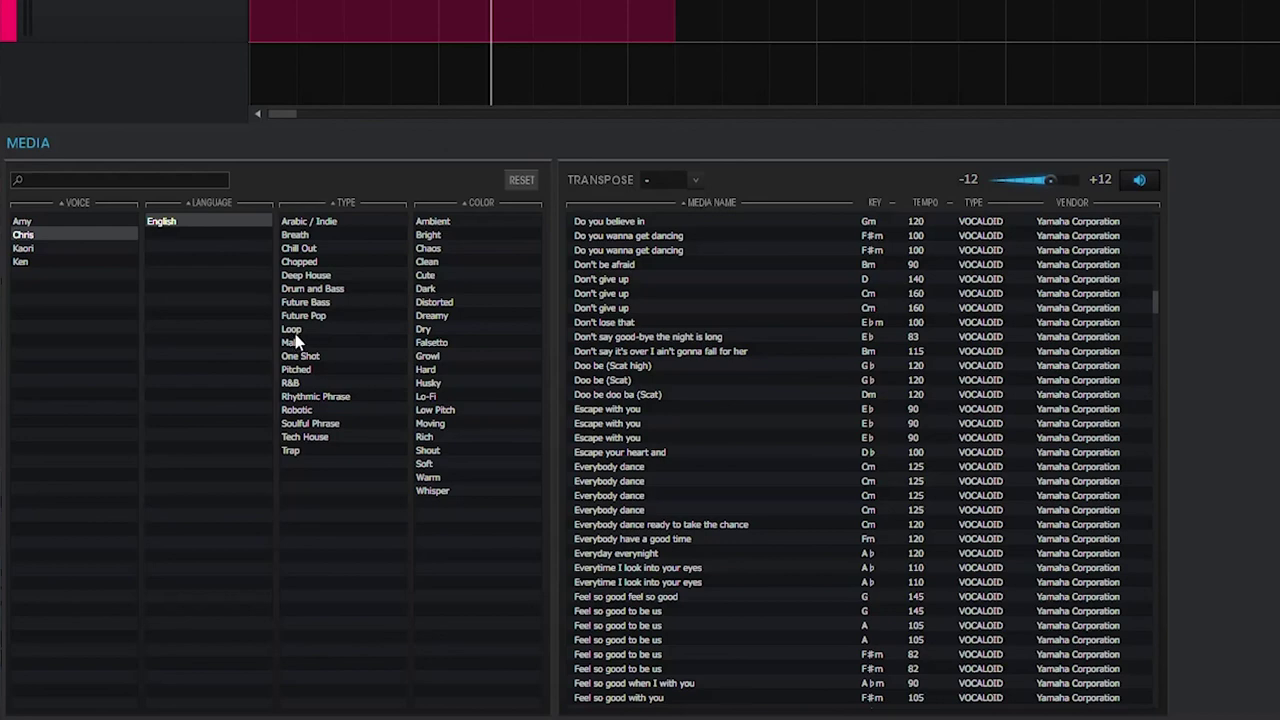
left_click(303, 370)
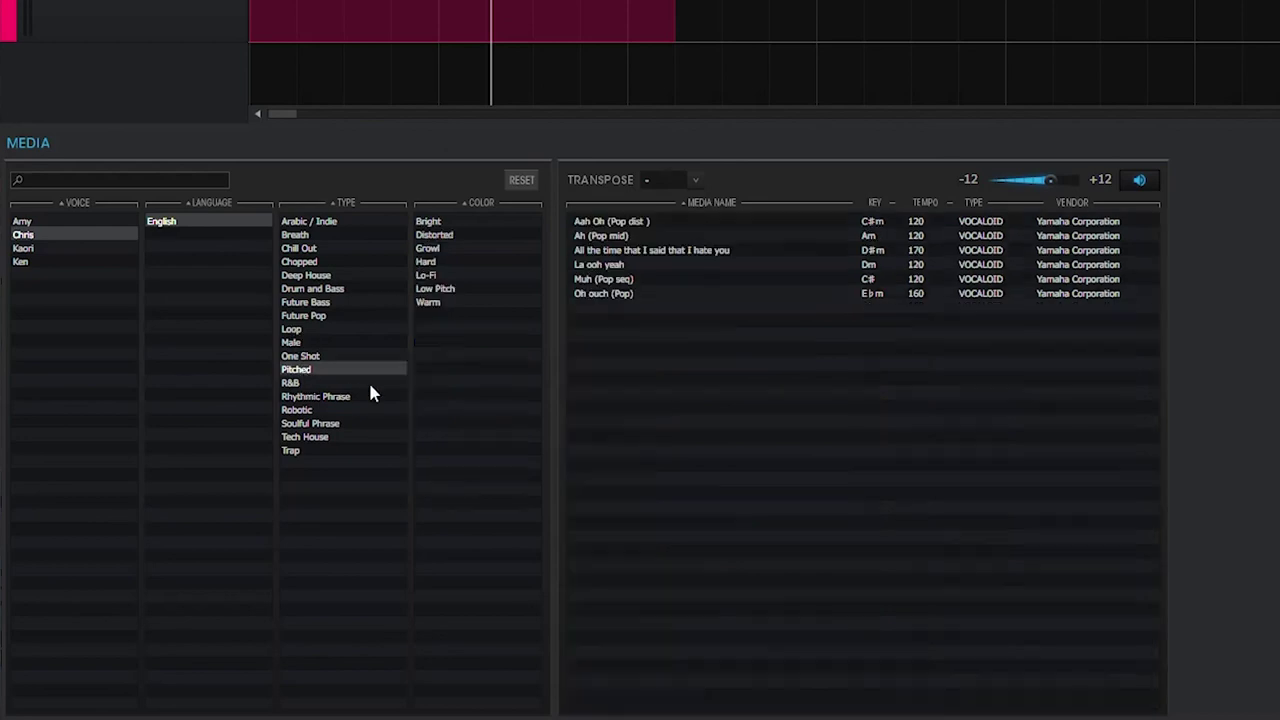
left_click(436, 262)
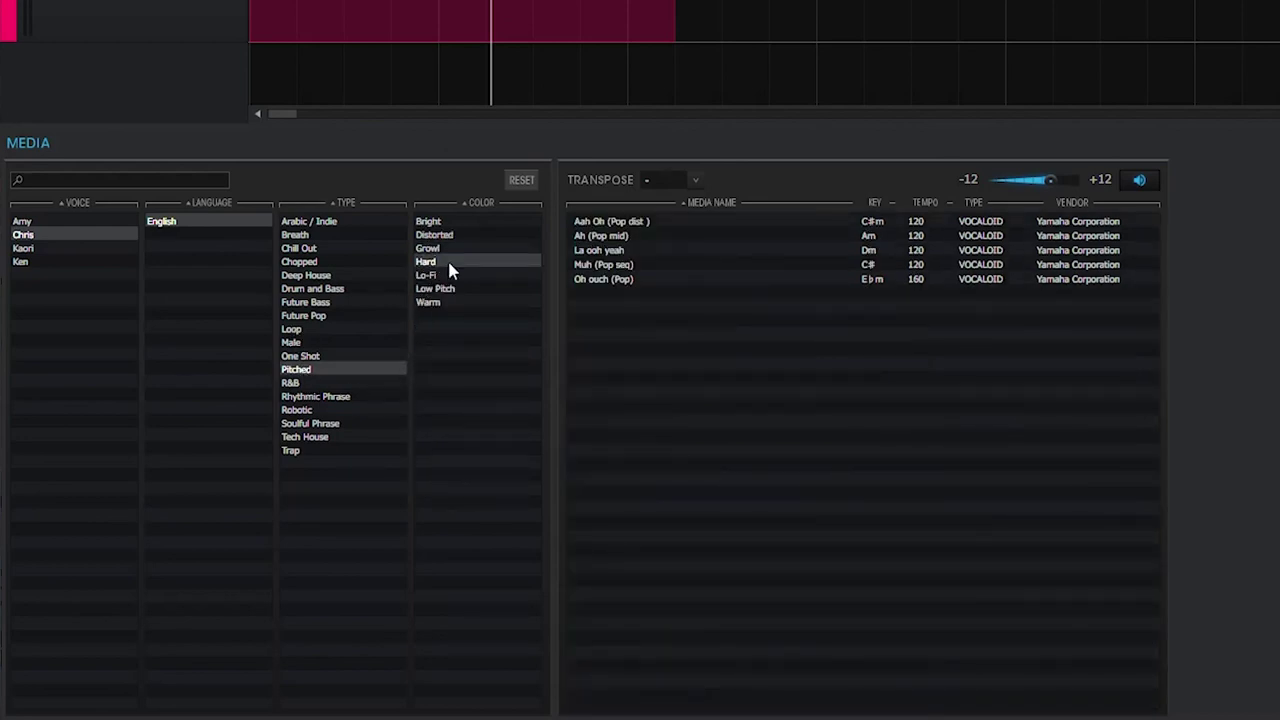
Place the Oh ouch (Pop) phrase on track 1 directly after the Amy (Clarity) part and play it back.
left_click(617, 285)
left_click_drag(630, 285, 253, 0)
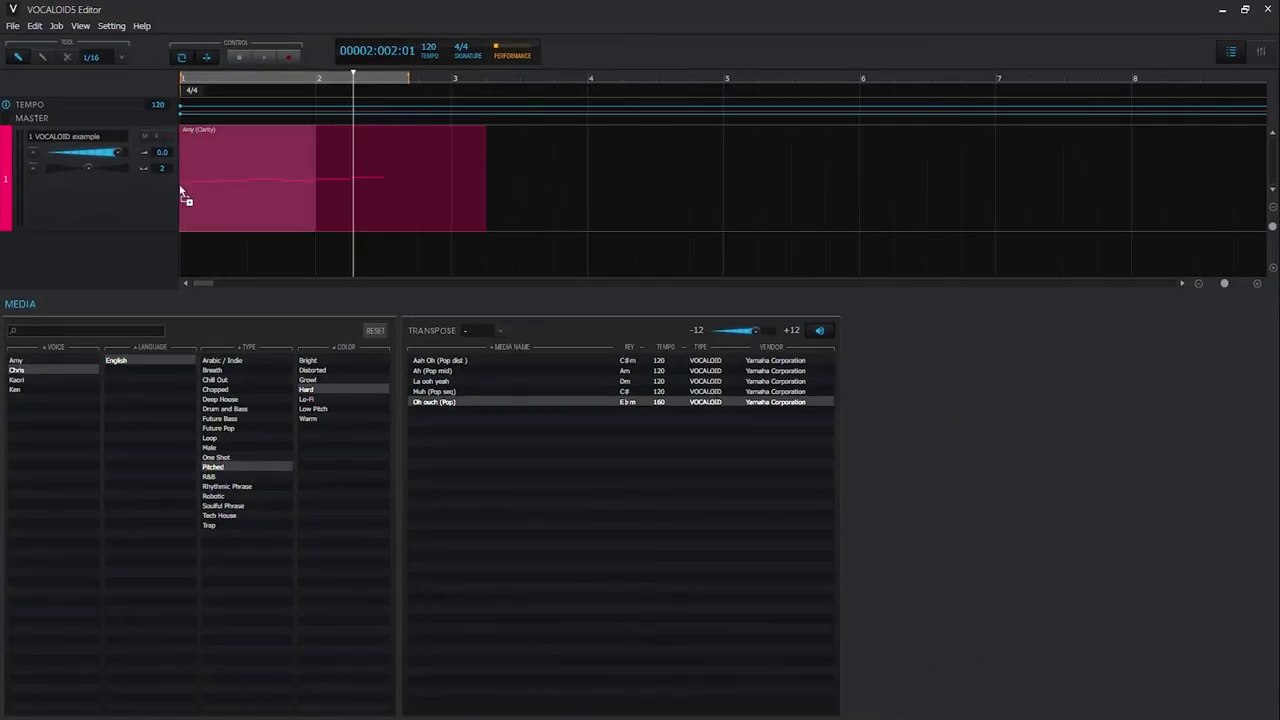
left_click_drag(182, 192, 178, 185)
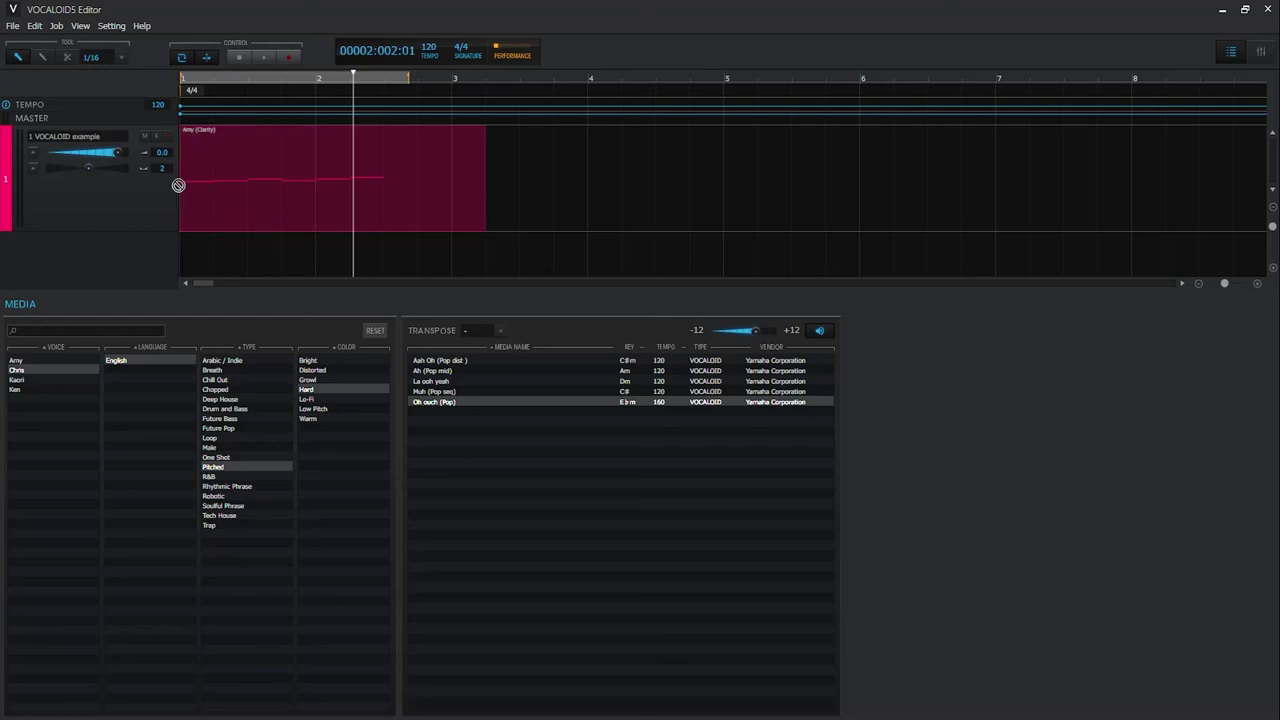
left_click(262, 62)
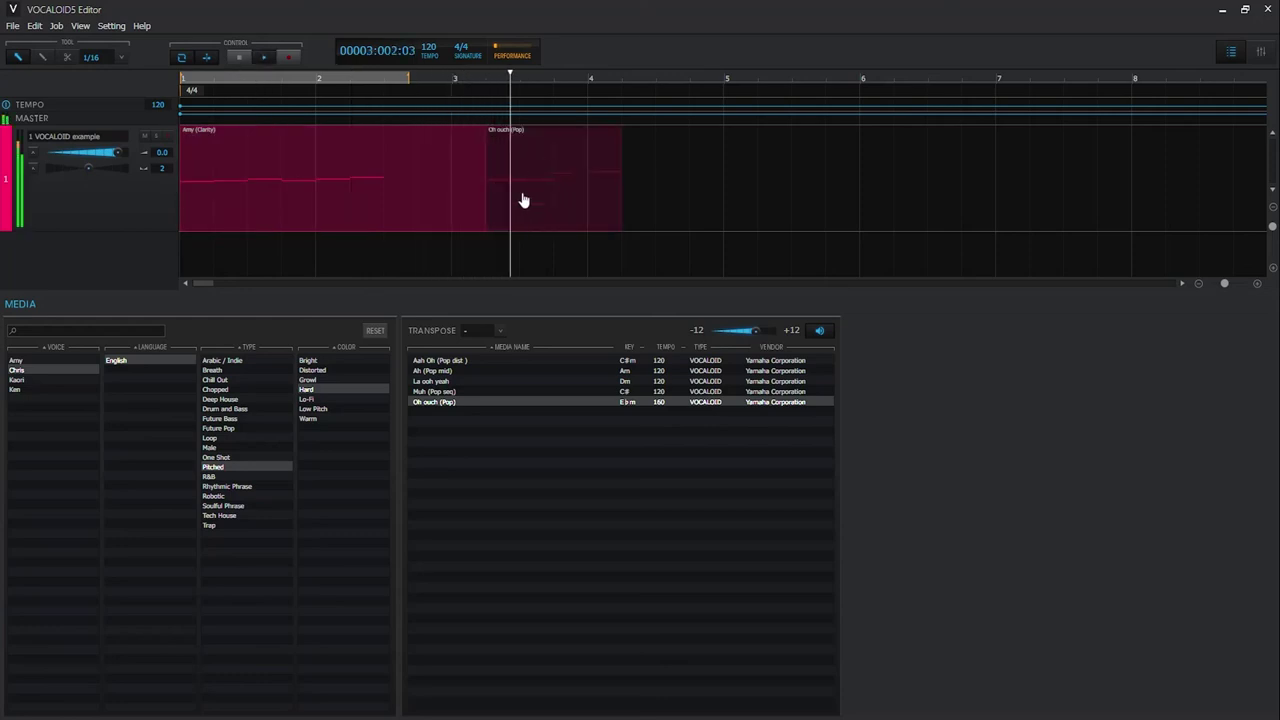
left_click(237, 62)
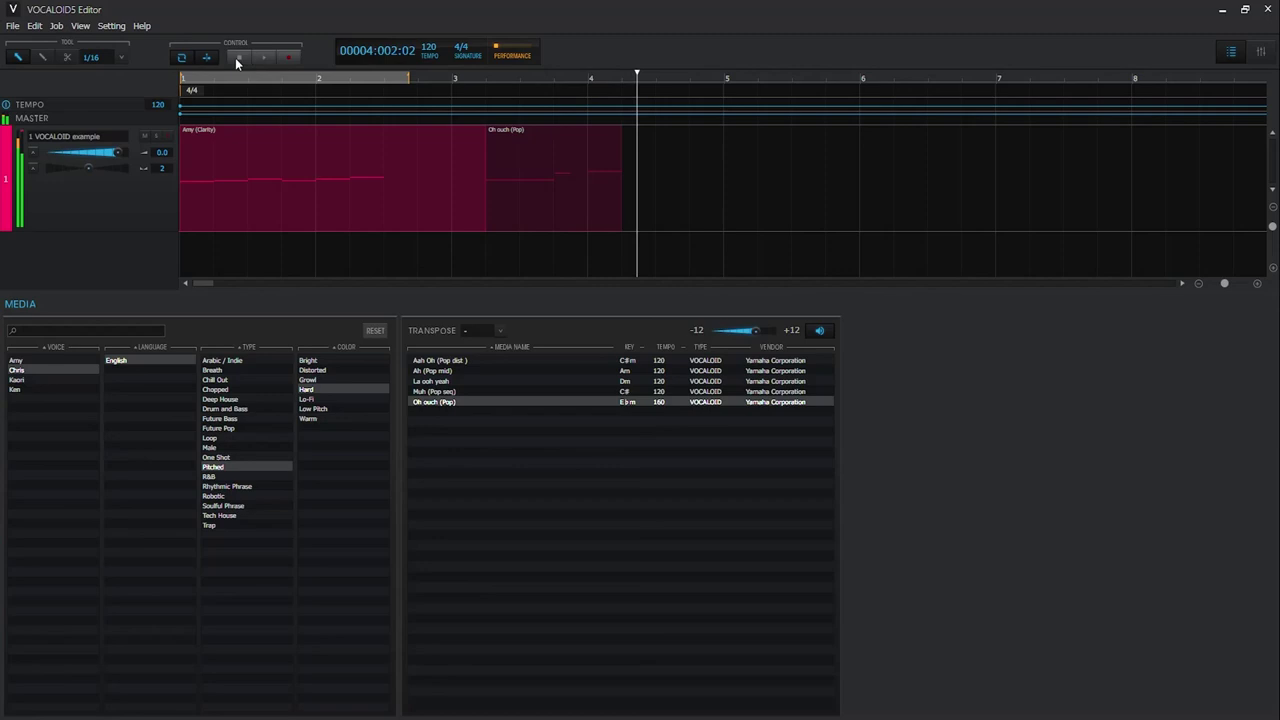
Open the mixer and move the Oh ouch (Pop) part to a new second track, starting at measure 1.
left_click(561, 176)
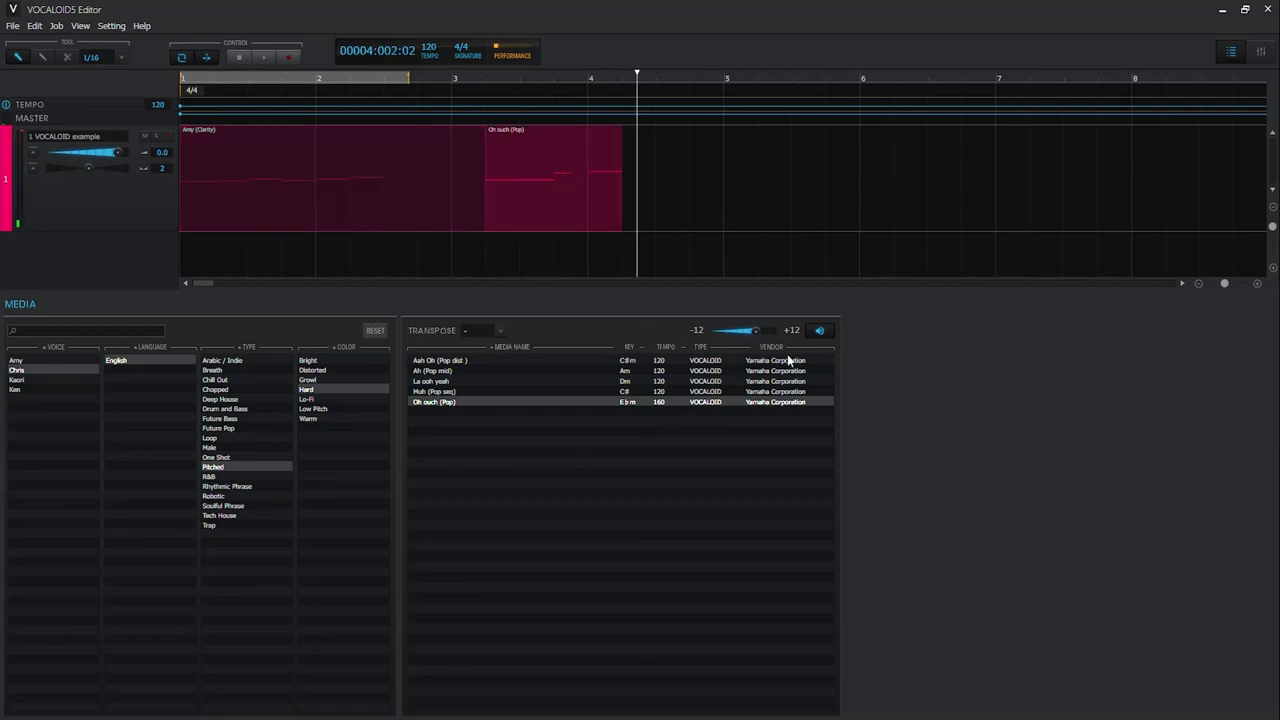
left_click(1260, 52)
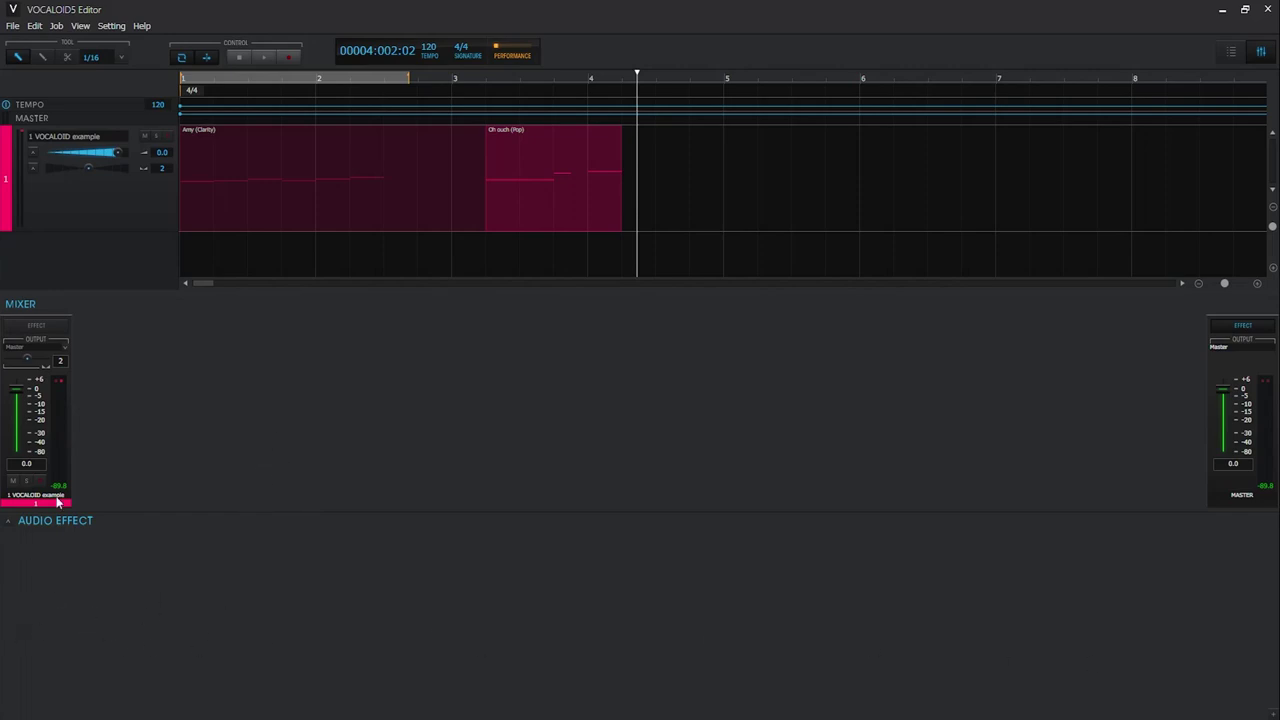
left_click_drag(503, 273, 234, 277)
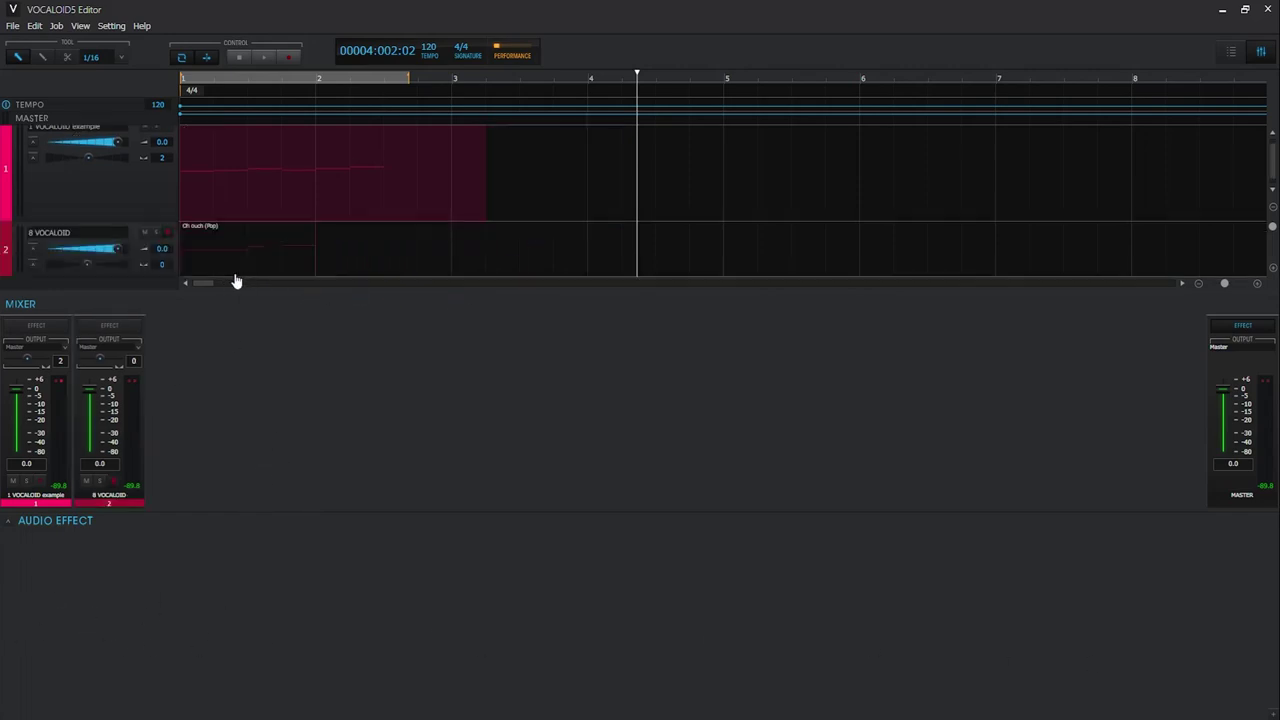
scroll(400, 240, "down", 1)
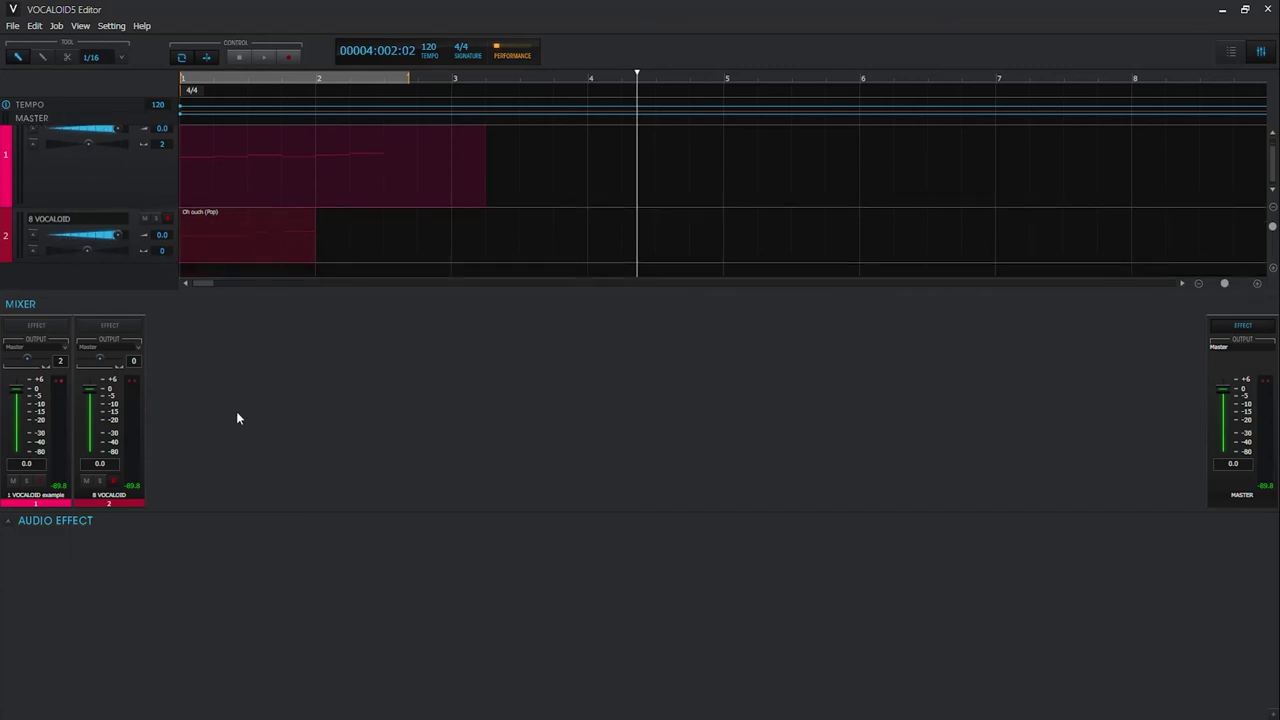
Lower the second track's volume fader in the mixer to -5.3.
left_click_drag(89, 389, 87, 444)
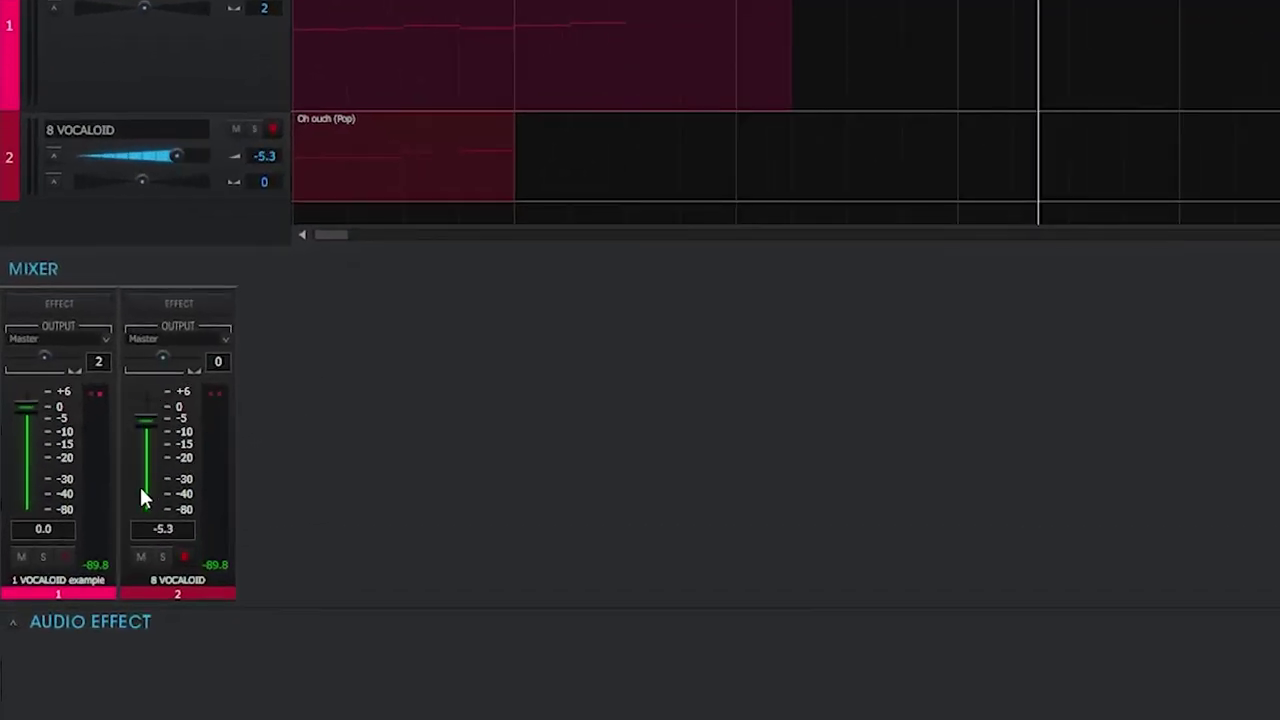
Raise the second track's mixer volume to 2.6, set its pan to 15, and mute the track.
left_click_drag(143, 477, 148, 400)
left_click_drag(150, 352, 215, 368)
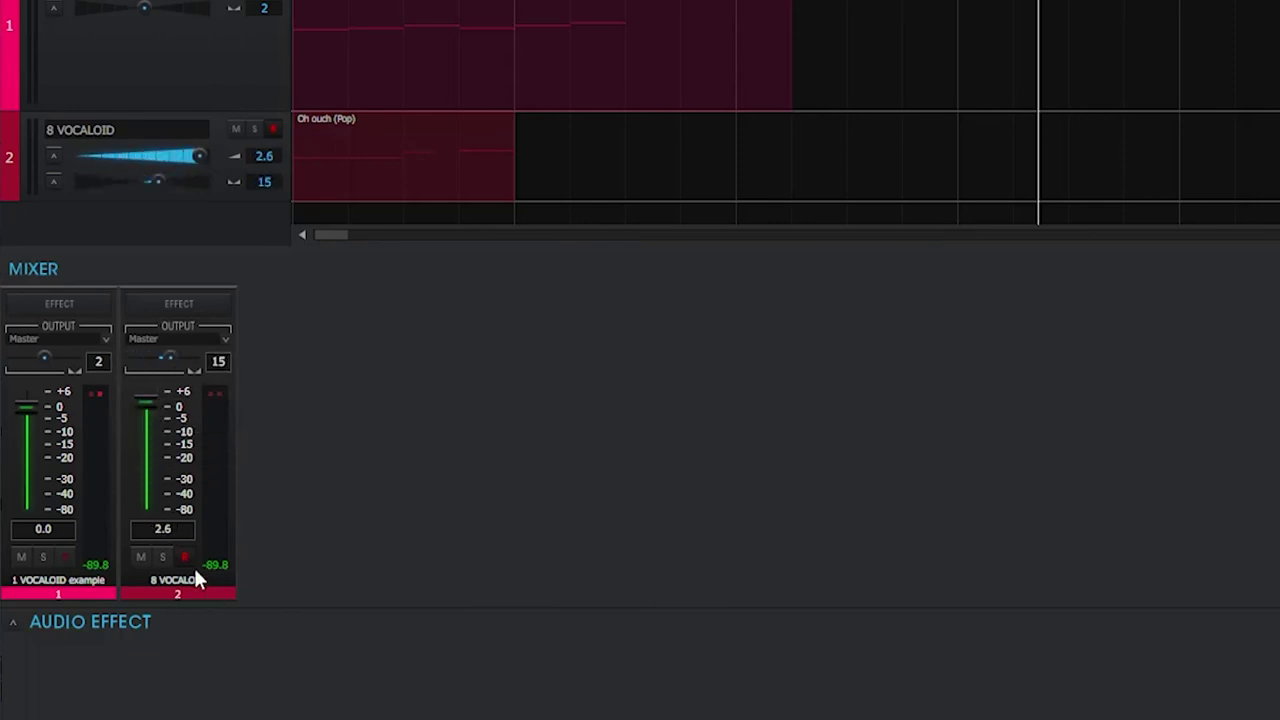
left_click(143, 560)
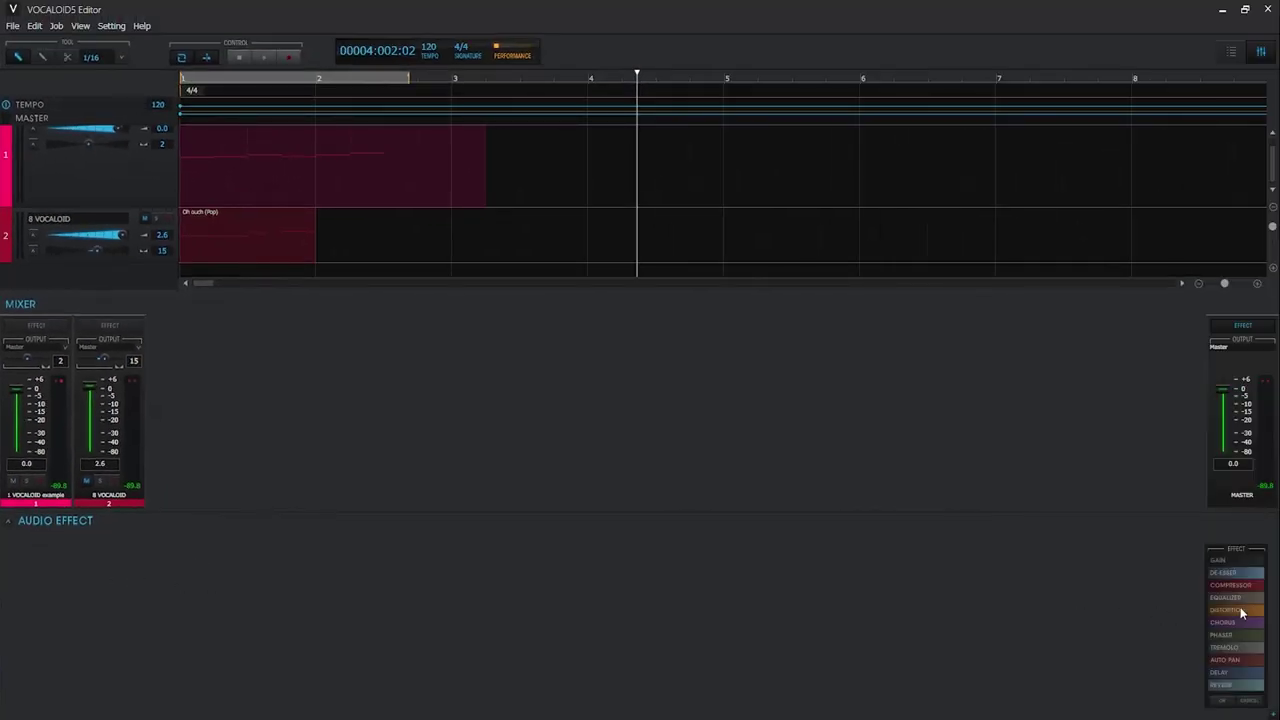
Add an Equalizer to the master track and, during playback, set its two lowest band gains to -17.6 dB and 5.4 dB.
left_click(1223, 702)
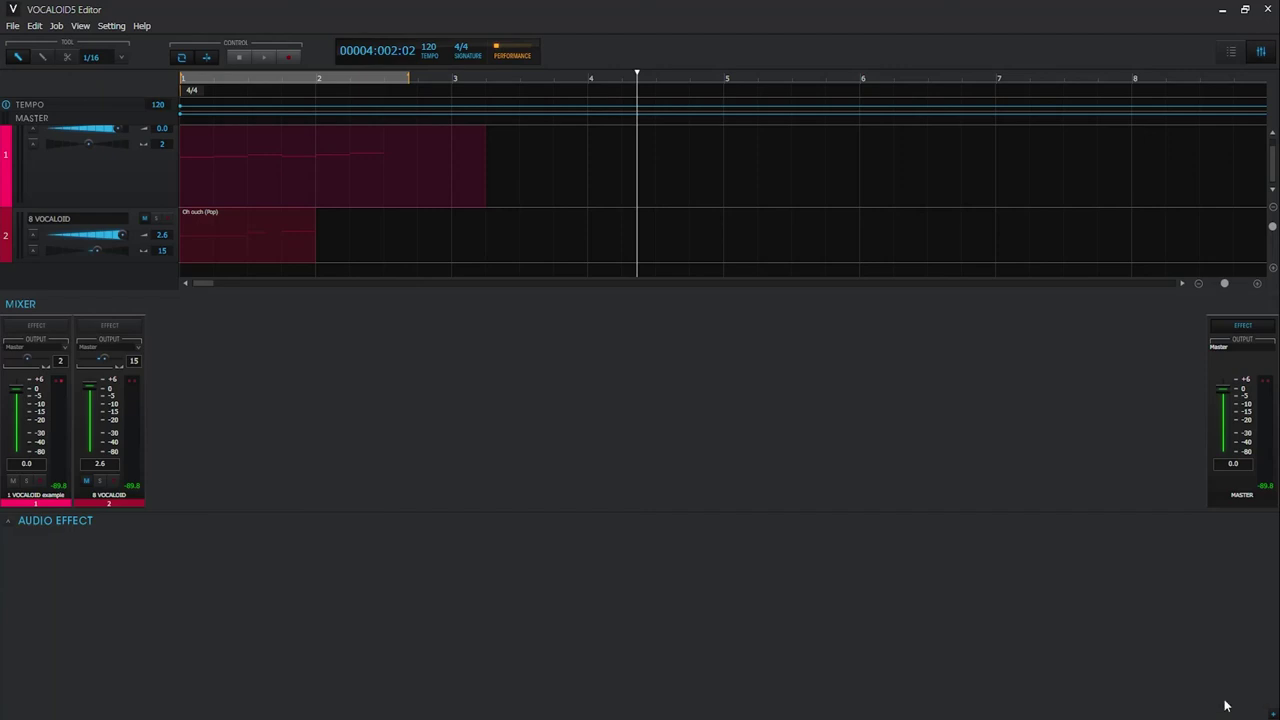
left_click(268, 58)
left_click_drag(165, 630, 191, 660)
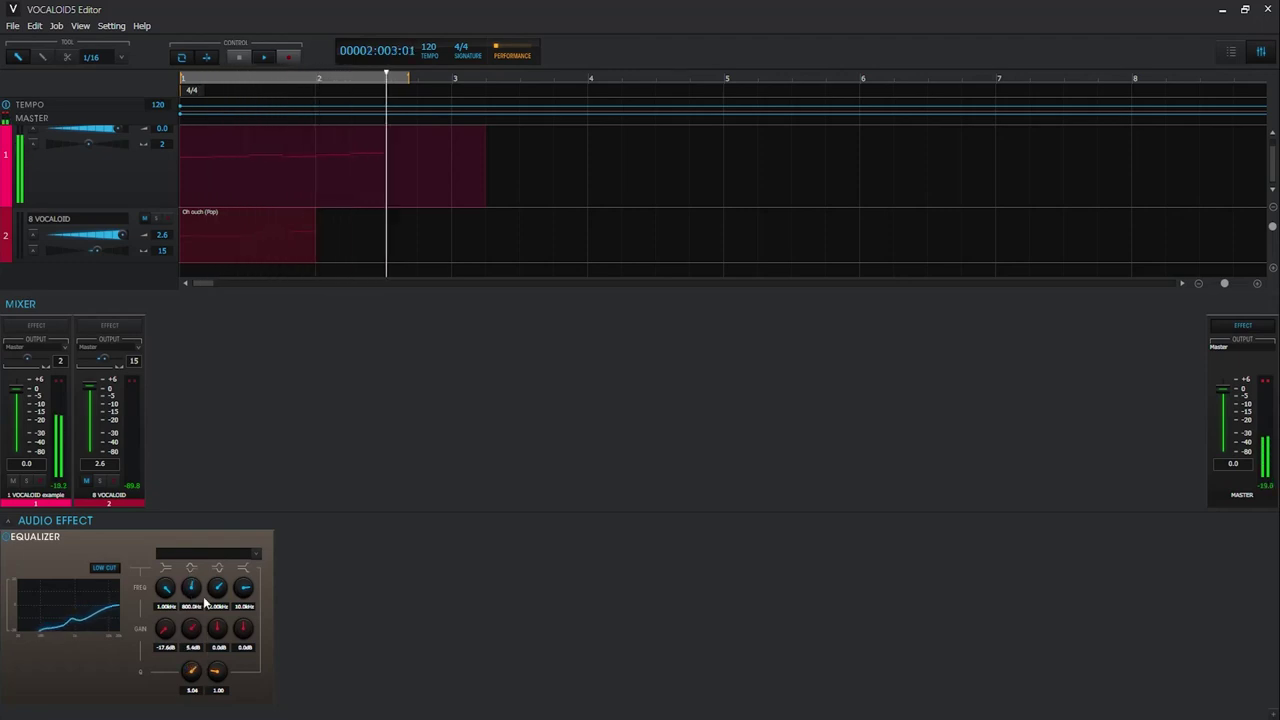
Set the equalizer's third band frequency to 20.0 Hz and its highest band to 500.0 Hz with a gain of -4.0 dB.
left_click_drag(217, 592, 212, 600)
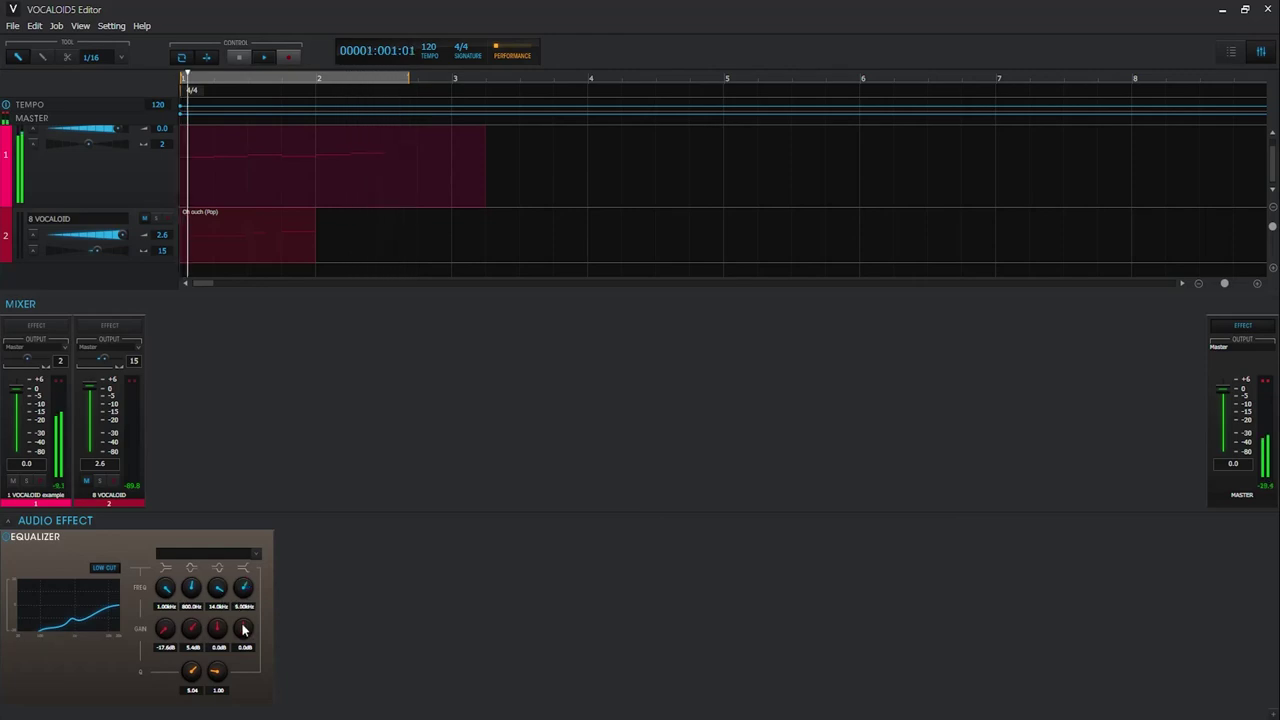
left_click_drag(220, 590, 209, 677)
left_click_drag(240, 634, 250, 605)
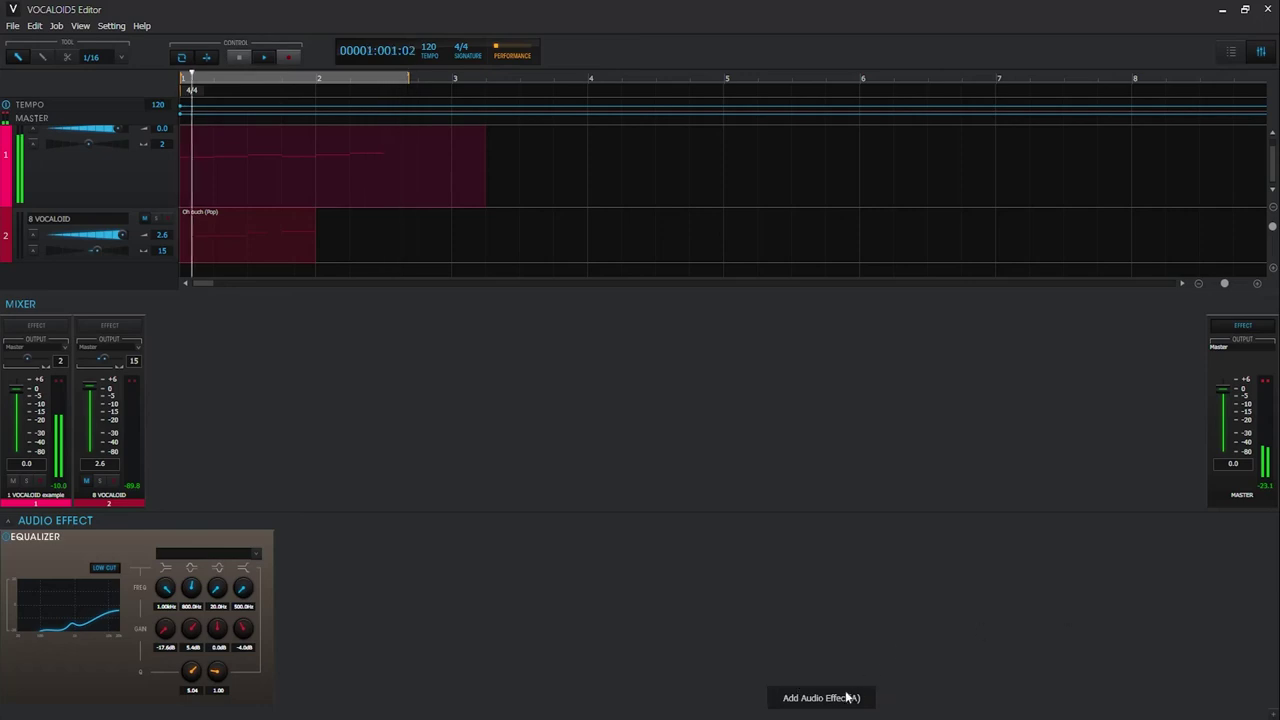
Add a Delay effect after the master track's equalizer and raise its dry/wet mix during playback.
left_click(853, 695)
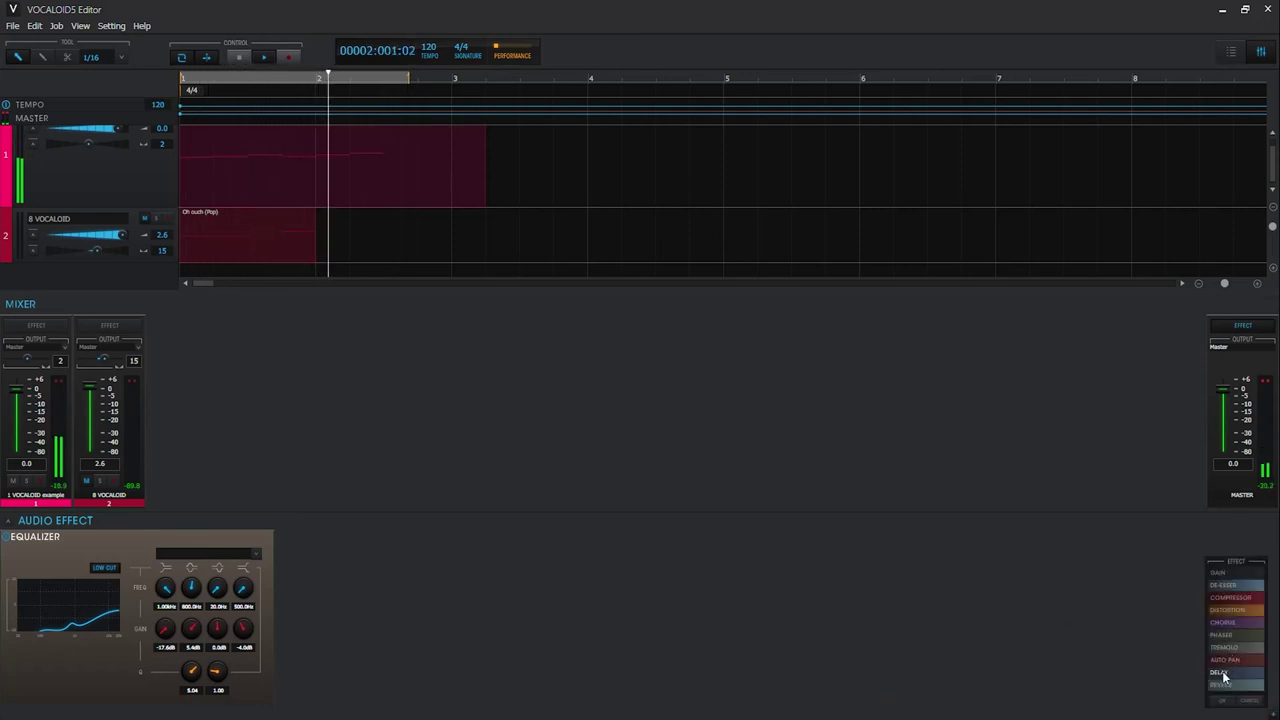
left_click(1217, 703)
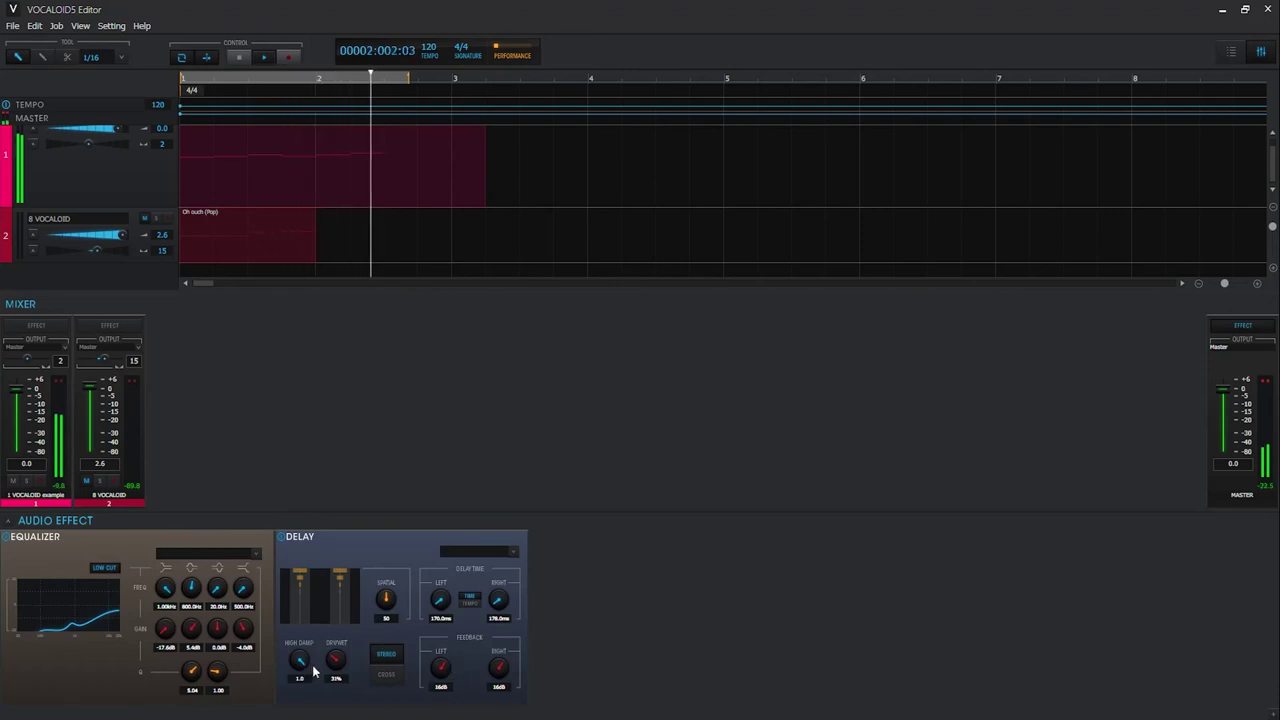
left_click_drag(334, 659, 349, 629)
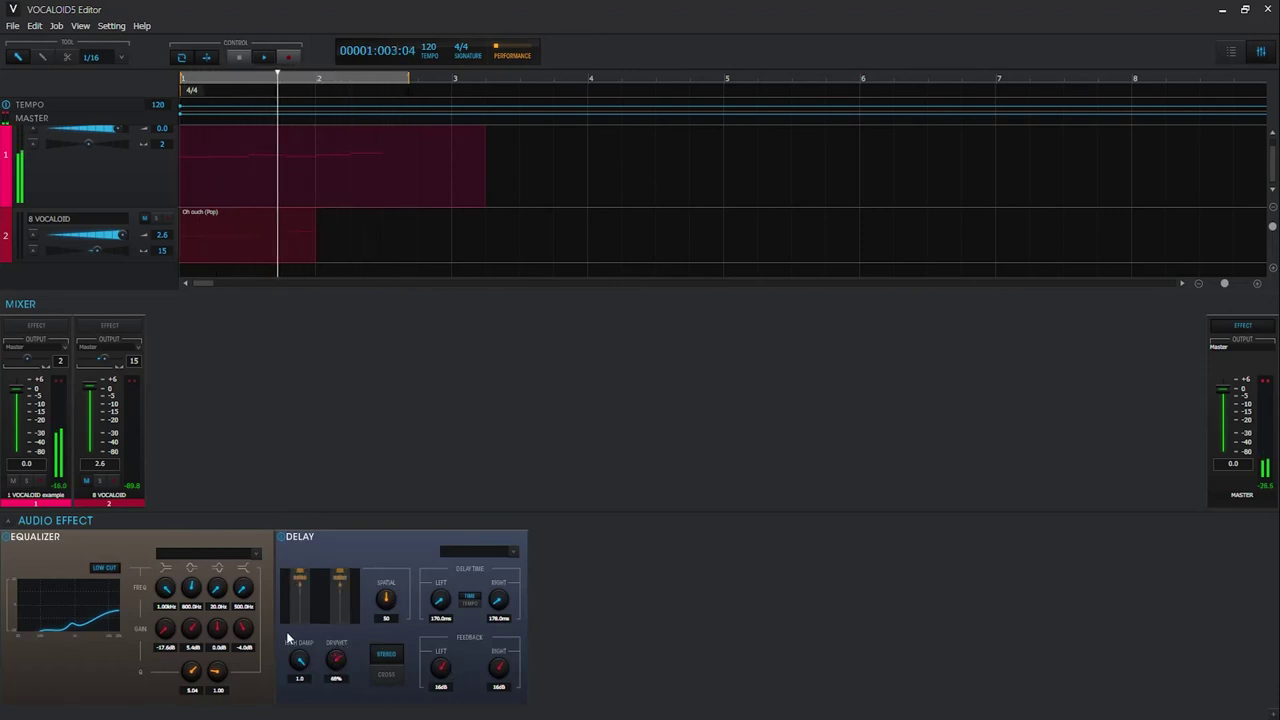